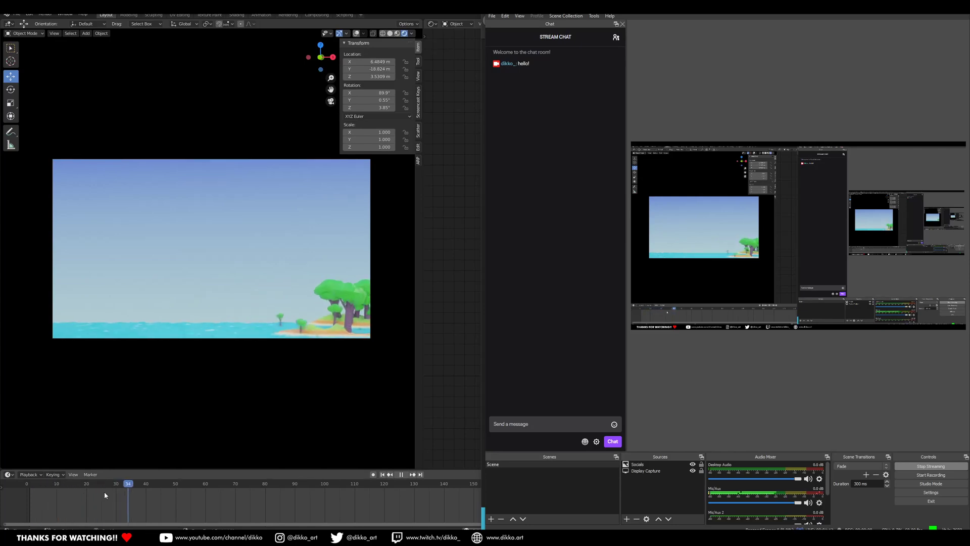
# Inspect the animated ocean and island scene from several angles and stop its playback.
pyautogui.moveTo(219, 371); pyautogui.dragTo(141, 335, button='middle')
pyautogui.scroll(3, 137, 392)
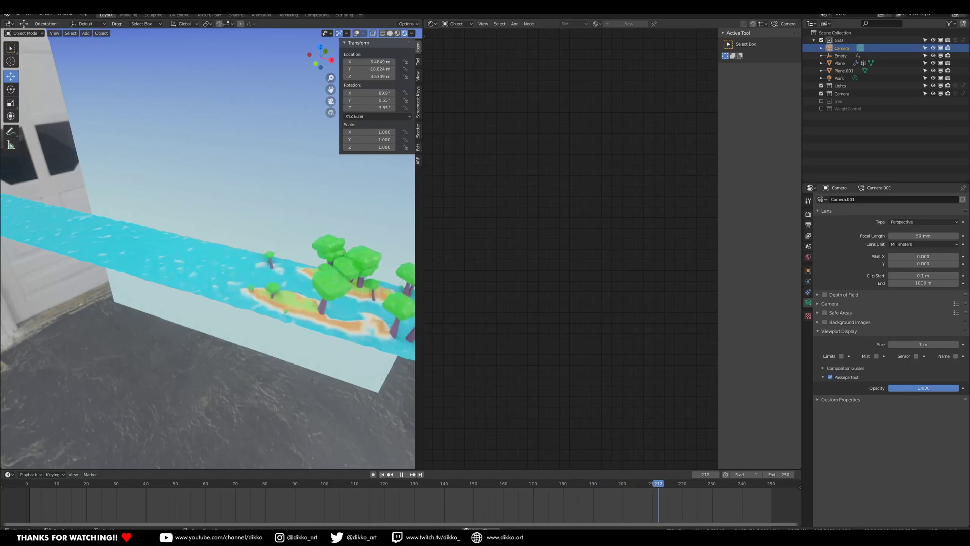
pyautogui.hotkey('alt', 'Tab')
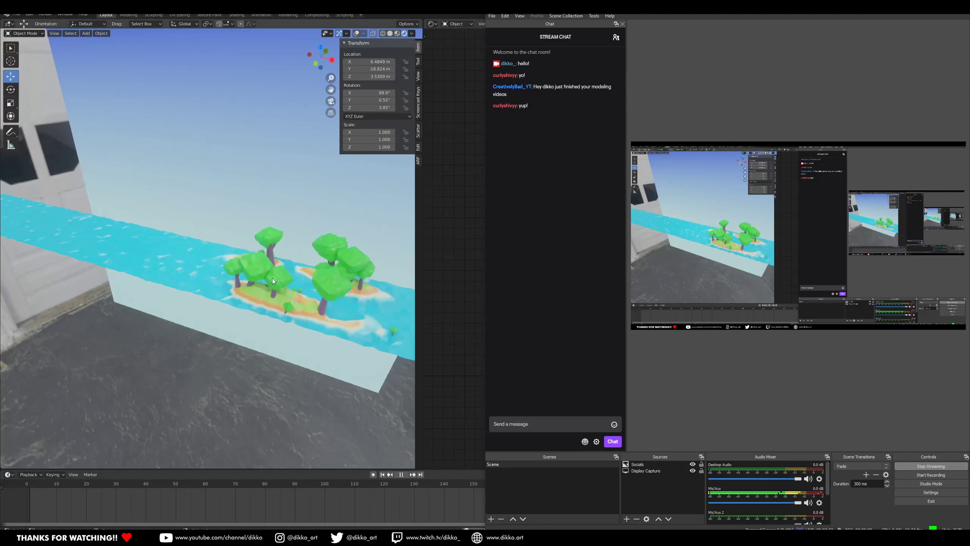
pyautogui.moveTo(316, 290); pyautogui.dragTo(261, 293, button='middle')
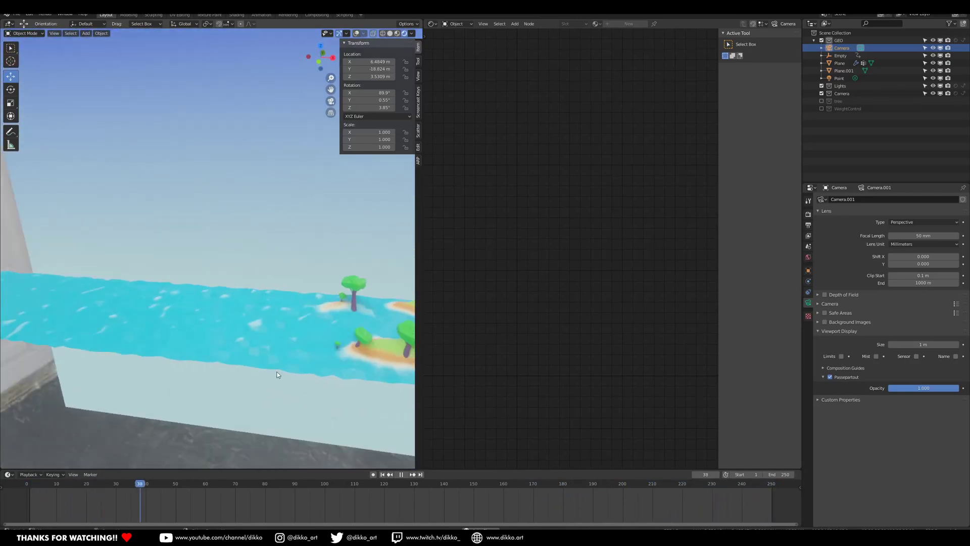
pyautogui.click(401, 474)
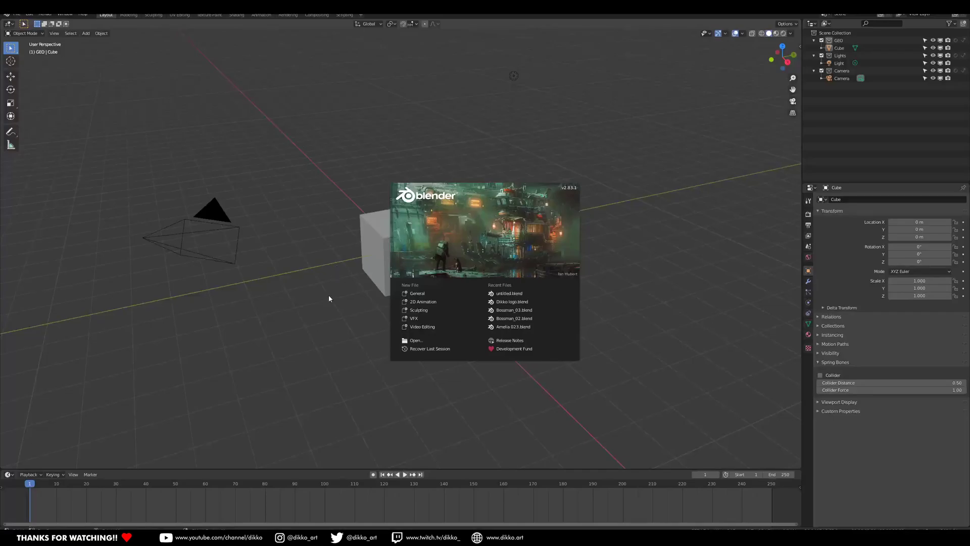
# Dismiss the splash screen and exclude the Lights and Camera collections from the view layer, keeping GEO enabled.
pyautogui.click(328, 295)
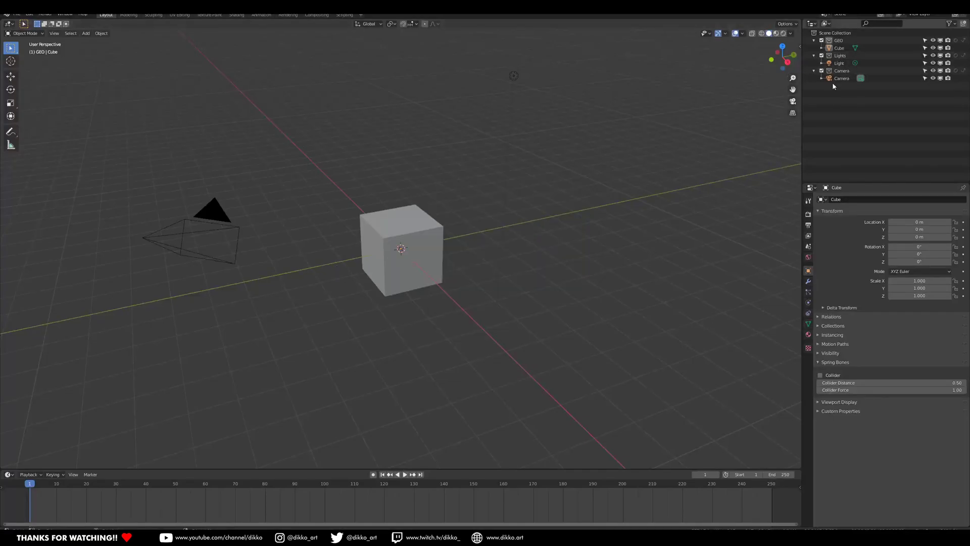
pyautogui.click(821, 41)
pyautogui.click(821, 40)
pyautogui.click(821, 41)
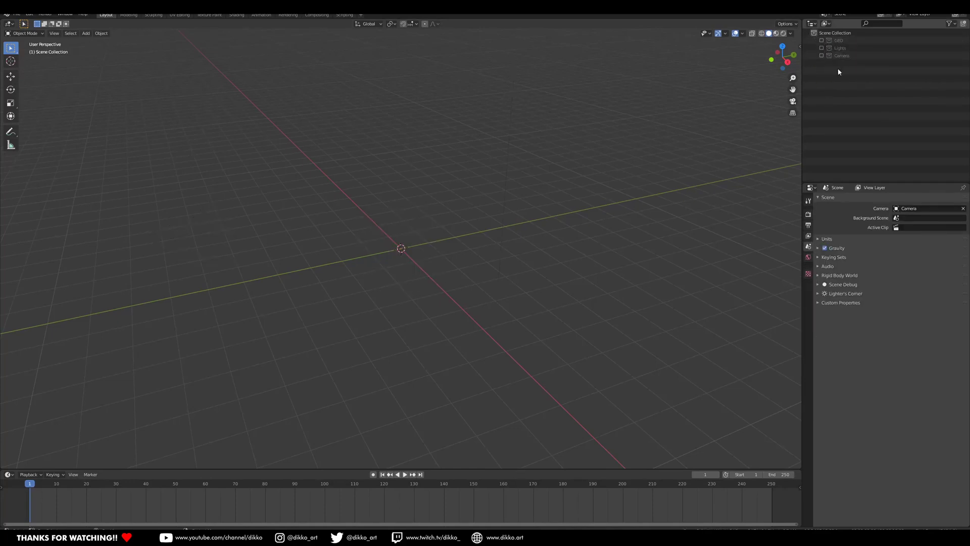
pyautogui.click(821, 41)
pyautogui.moveTo(243, 228); pyautogui.dragTo(338, 213, button='middle')
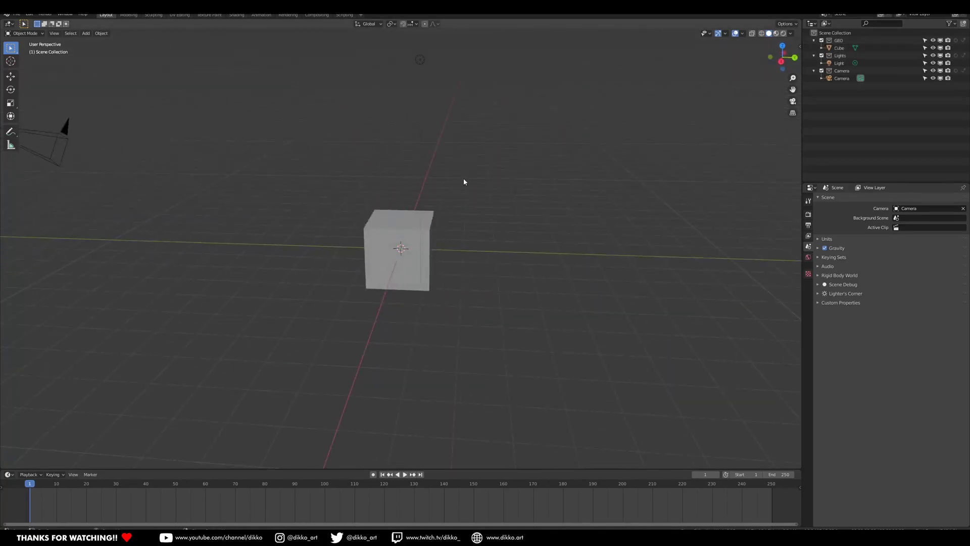
pyautogui.click(822, 63)
pyautogui.moveTo(335, 272); pyautogui.dragTo(309, 411, button='middle')
pyautogui.keyDown('shift'); pyautogui.moveTo(309, 410); pyautogui.dragTo(305, 432, button='middle'); pyautogui.keyUp('shift')
# Check the stream chat in OBS and return to Blender.
pyautogui.hotkey('alt', 'Tab')
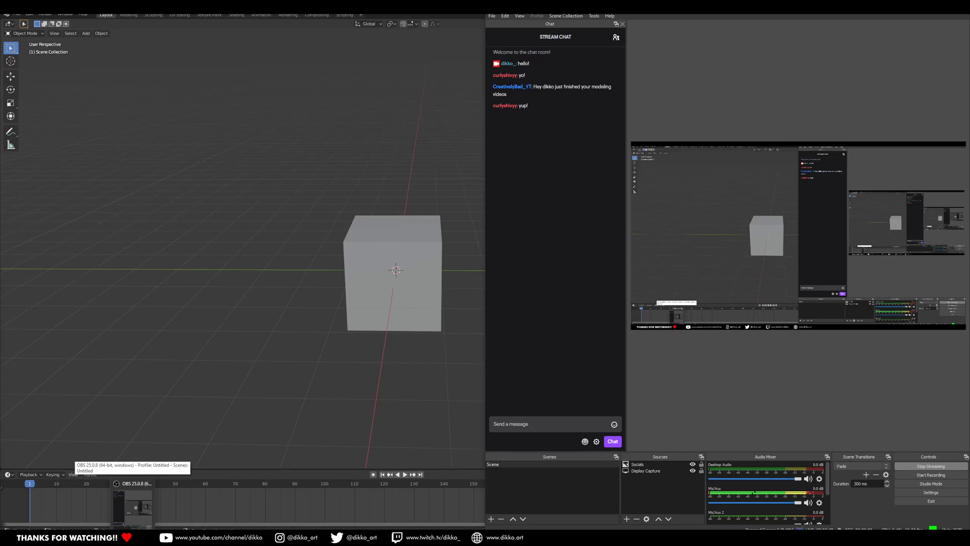
pyautogui.click(132, 537)
pyautogui.moveTo(289, 348); pyautogui.dragTo(320, 298, button='middle')
# Hide the default cube and disable it in viewports and renders.
pyautogui.click(408, 300)
pyautogui.moveTo(415, 296); pyautogui.dragTo(462, 298, button='middle')
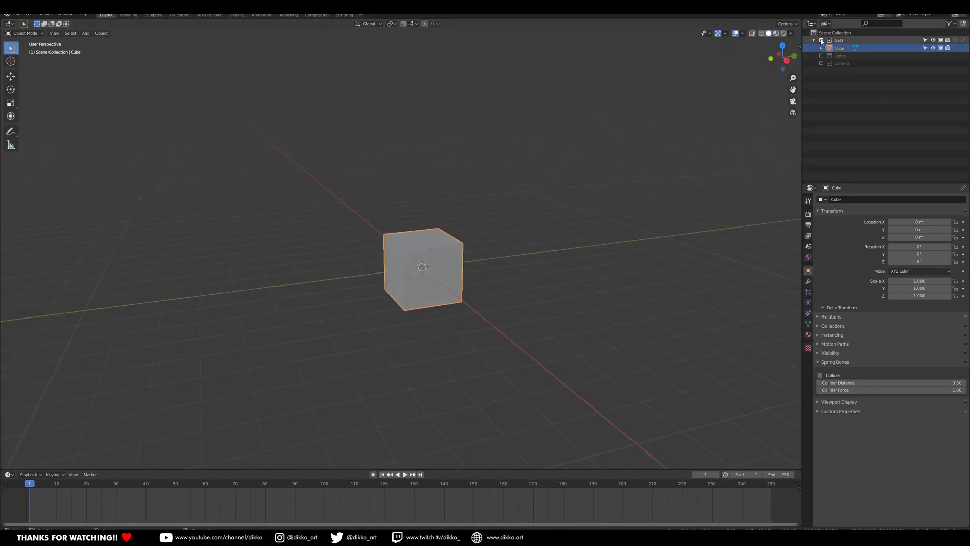
pyautogui.click(932, 48)
pyautogui.click(933, 48)
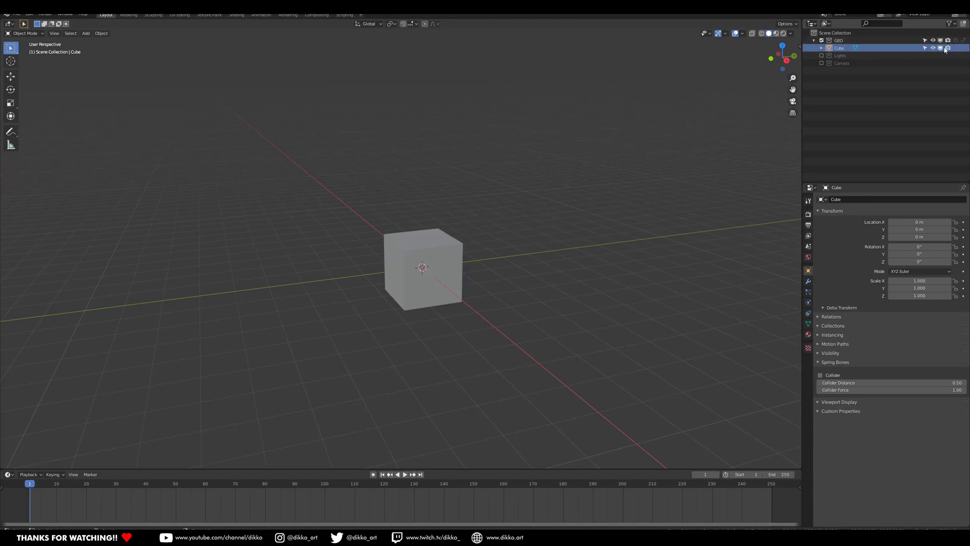
pyautogui.click(940, 48)
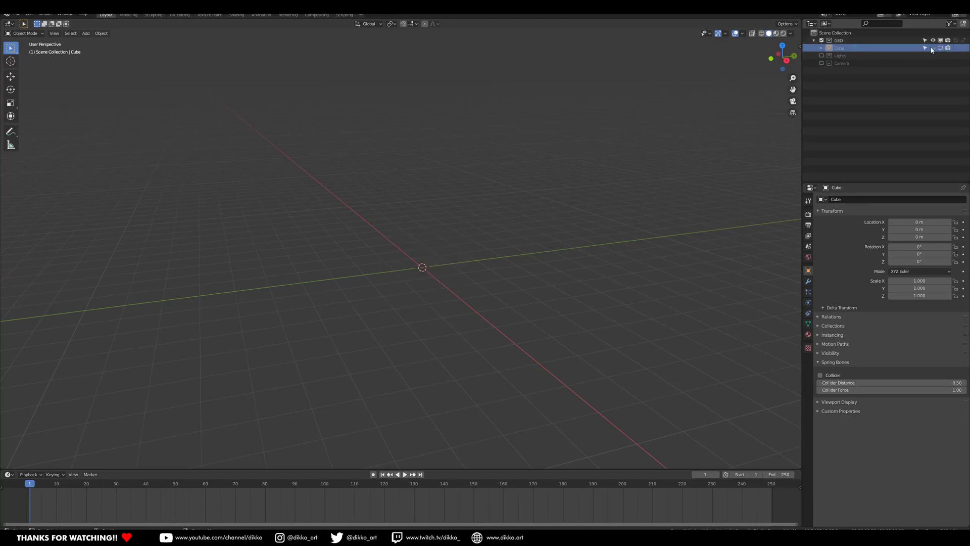
pyautogui.moveTo(316, 242); pyautogui.dragTo(360, 298, button='middle')
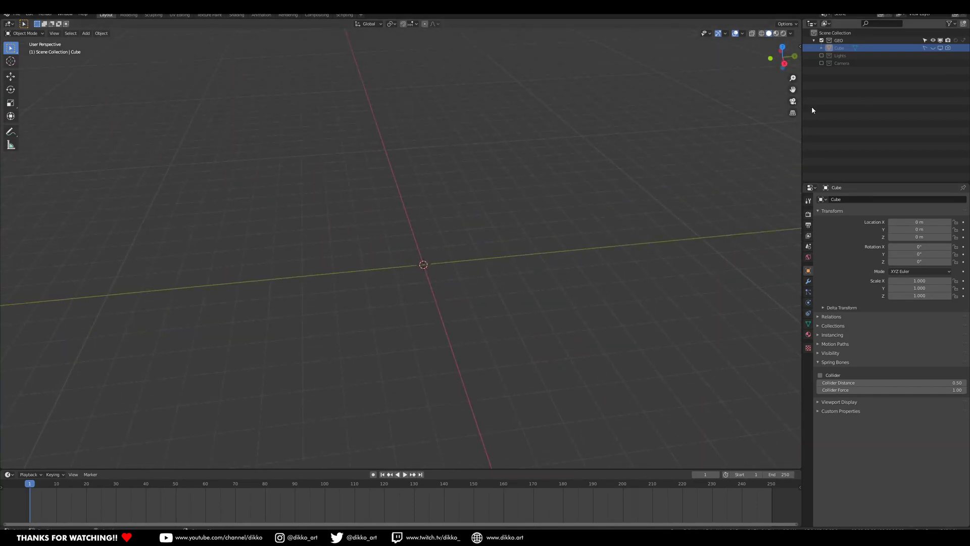
pyautogui.moveTo(490, 243); pyautogui.dragTo(373, 261, button='middle')
pyautogui.scroll(-2, 617, 263)
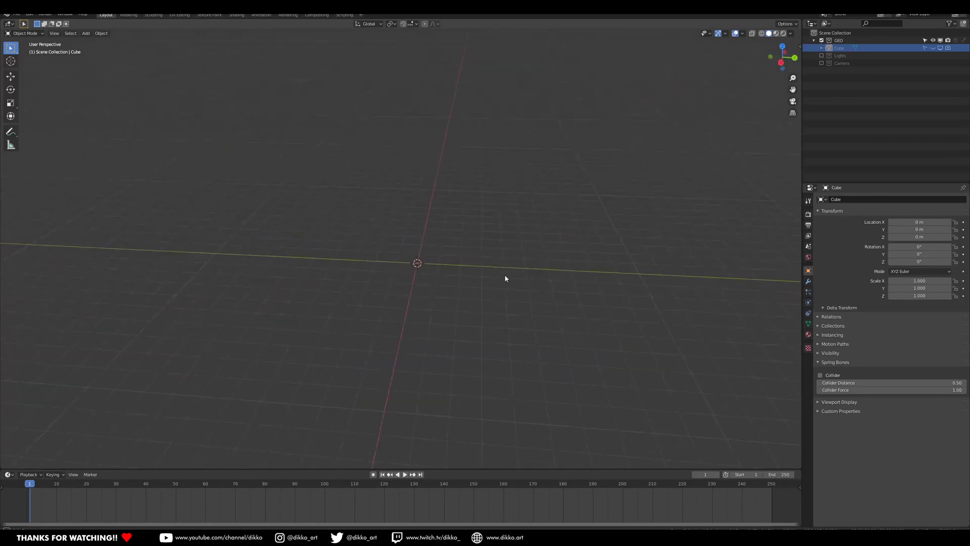
pyautogui.moveTo(470, 278); pyautogui.dragTo(492, 273, button='middle')
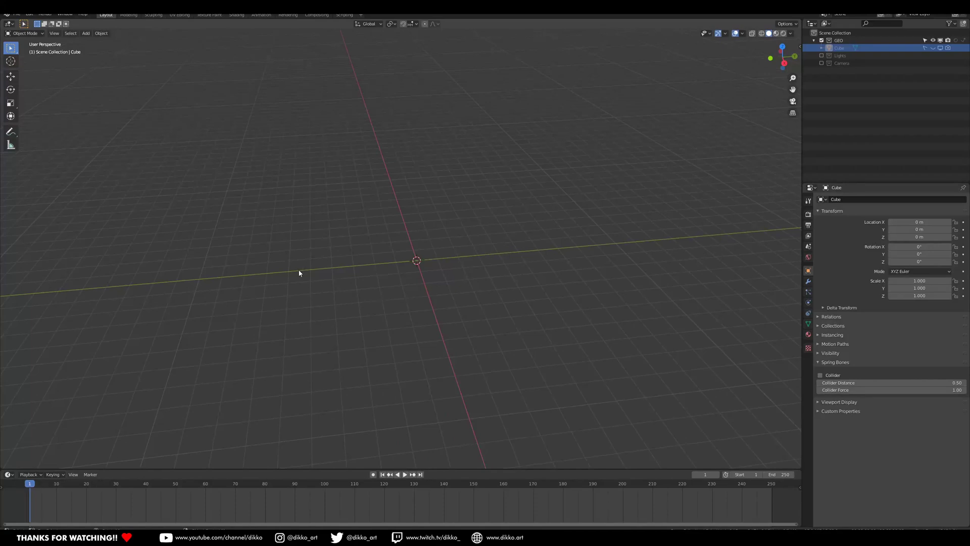
pyautogui.moveTo(386, 283); pyautogui.dragTo(338, 289, button='middle')
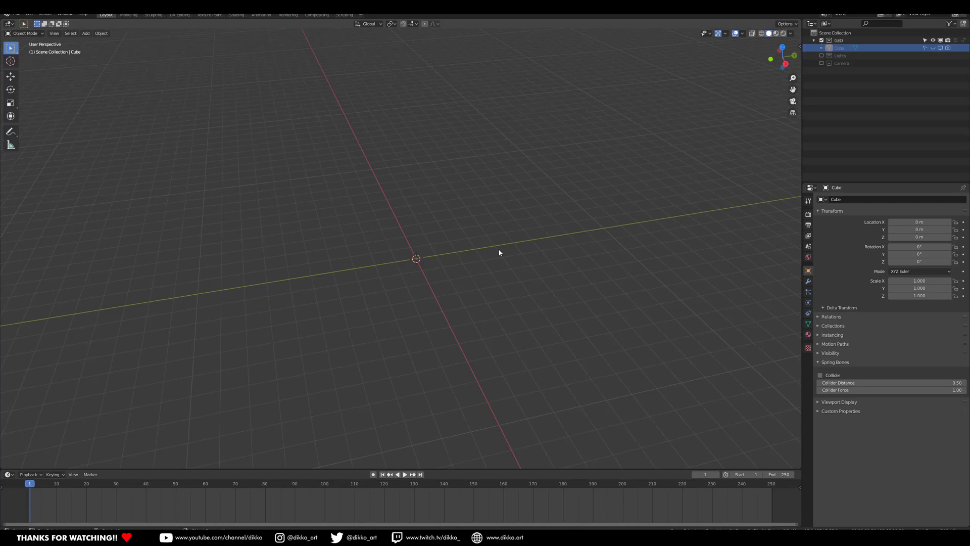
pyautogui.moveTo(342, 294)
pyautogui.mouseDown(button='middle')
pyautogui.moveTo(305, 288)
pyautogui.moveTo(325, 287)
pyautogui.mouseUp(button='middle')
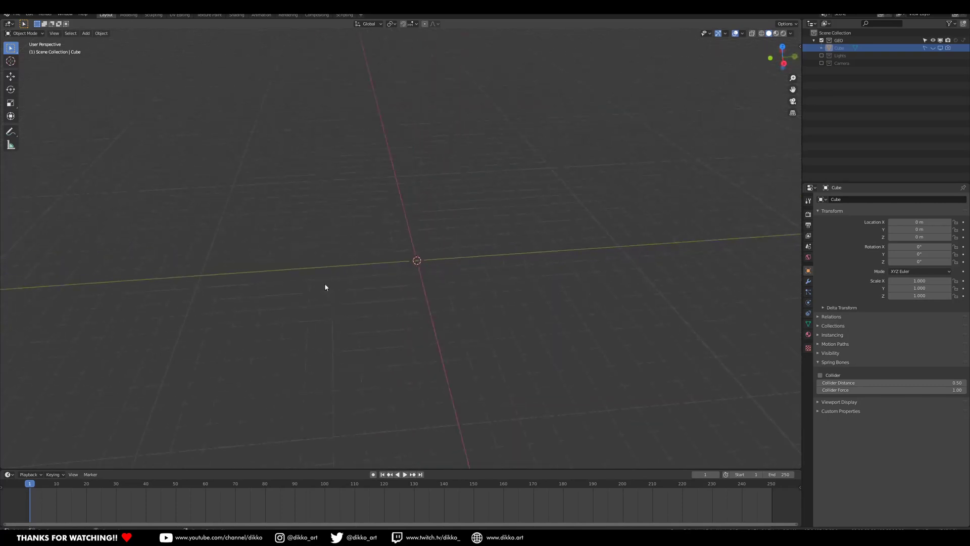
pyautogui.moveTo(360, 250); pyautogui.dragTo(526, 244, button='middle')
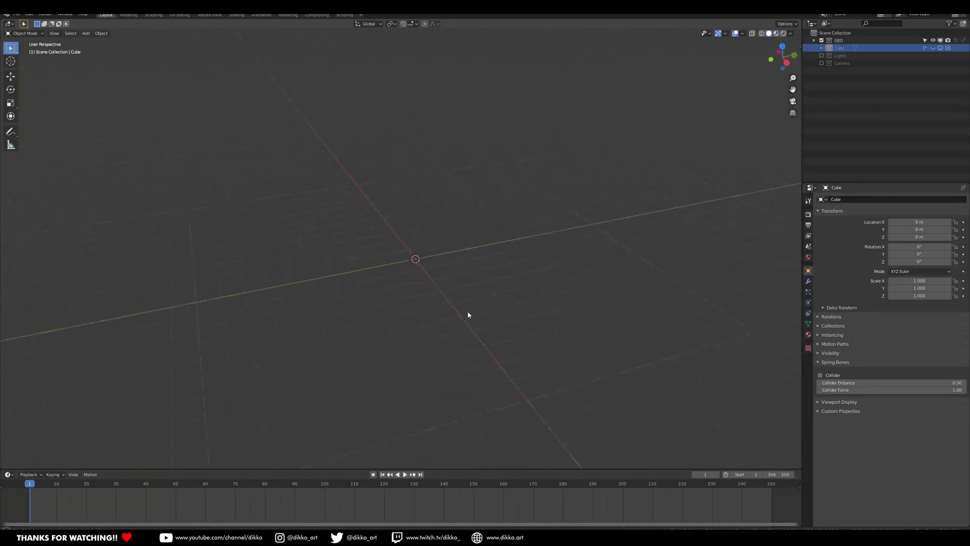
# Add a mesh plane at the origin and scale it up uniformly to about 4.2.
pyautogui.hotkey('shift', 'a')
pyautogui.moveTo(334, 232)
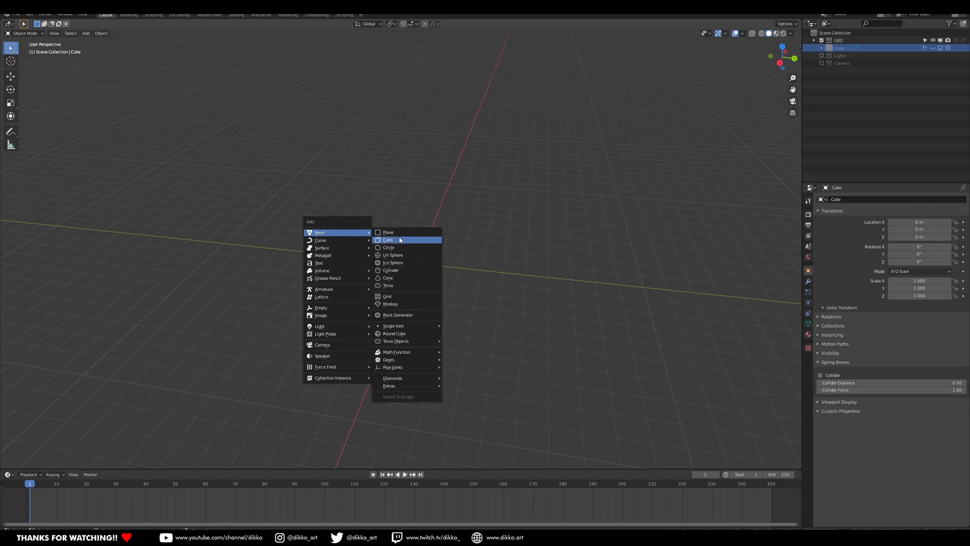
pyautogui.click(402, 233)
pyautogui.moveTo(448, 308); pyautogui.dragTo(465, 315, button='middle')
pyautogui.press('s')
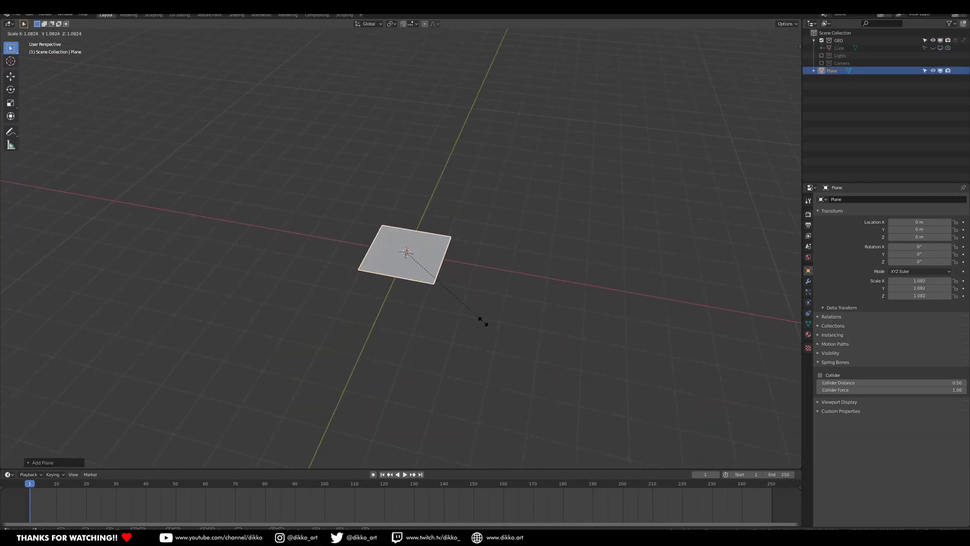
pyautogui.click(770, 417)
pyautogui.scroll(-2, 617, 335)
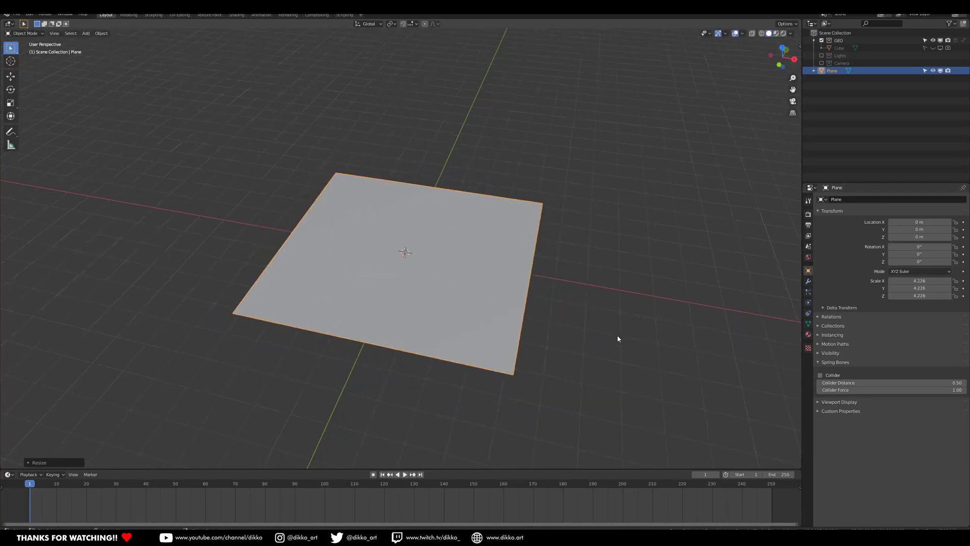
# Apply the enlarged plane's scale.
pyautogui.moveTo(616, 334); pyautogui.dragTo(529, 334, button='middle')
pyautogui.hotkey('ctrl', 'a')
pyautogui.click(504, 347)
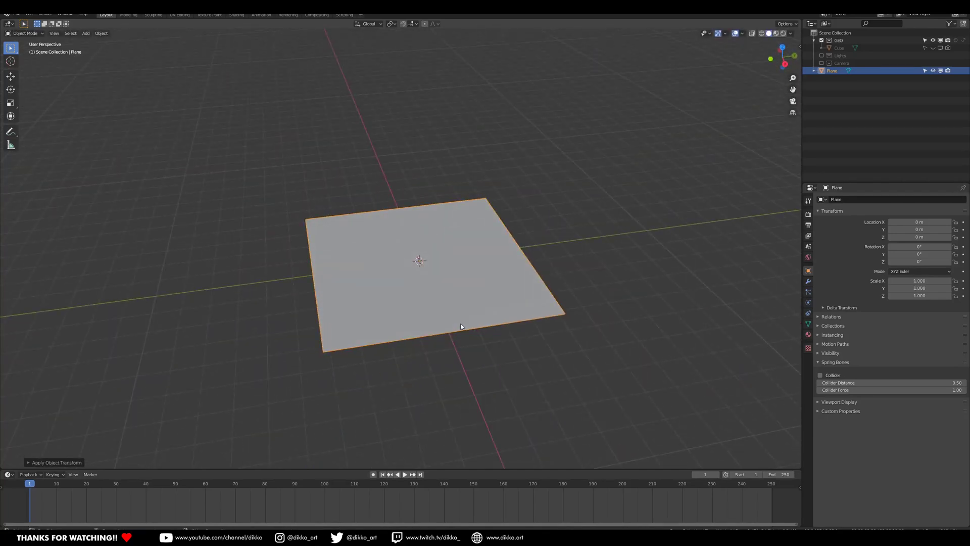
# Enter Edit Mode on the plane and switch the selection tool to Select Box.
pyautogui.moveTo(461, 325); pyautogui.dragTo(398, 305, button='middle')
pyautogui.press('Tab')
pyautogui.moveTo(409, 257); pyautogui.dragTo(403, 268, button='middle')
pyautogui.press('w')
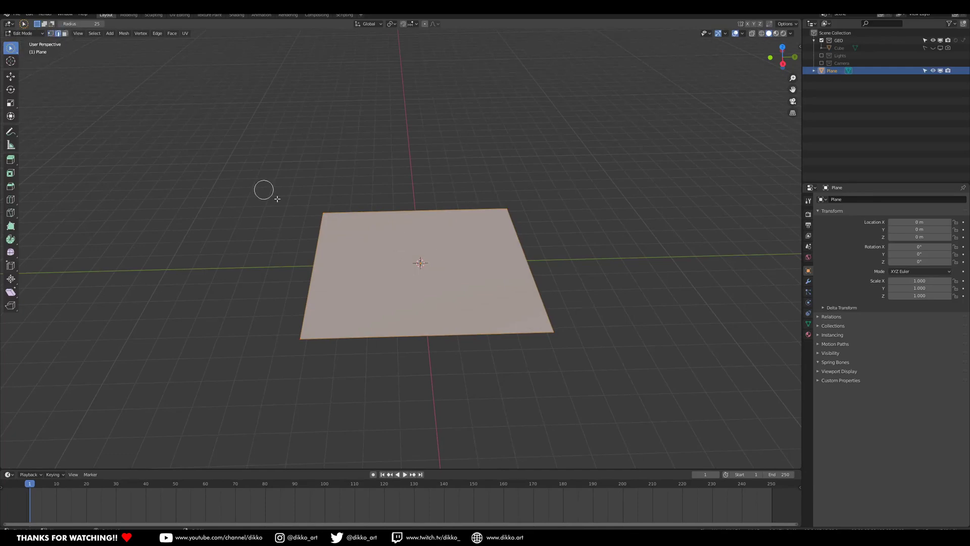
pyautogui.click(11, 51)
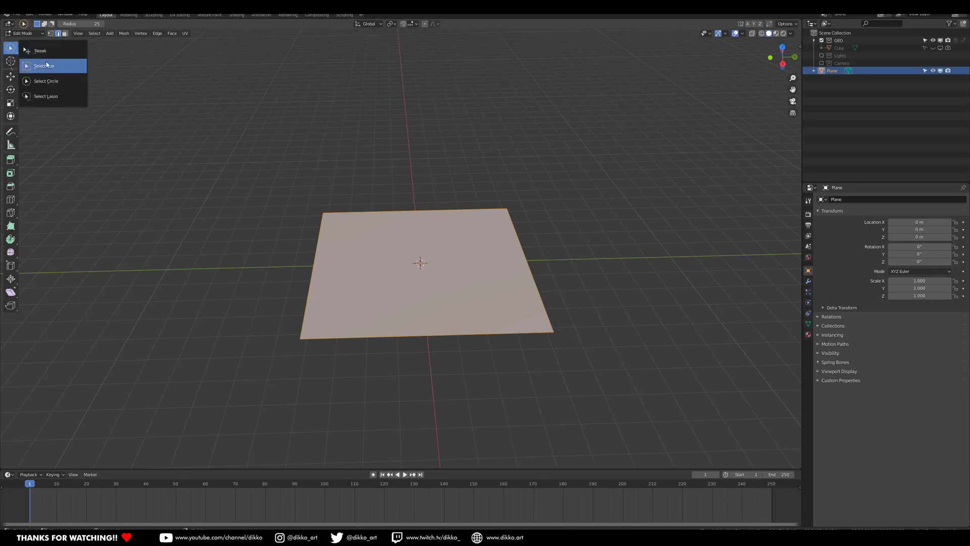
pyautogui.click(45, 66)
# Move the plane's negative-Y edge outward along the Y axis with the Move tool to lengthen the plane.
pyautogui.keyDown('ctrl'); pyautogui.keyDown('alt'); pyautogui.click(313, 251); pyautogui.keyUp('alt'); pyautogui.keyUp('ctrl')
pyautogui.scroll(-2, 159, 216)
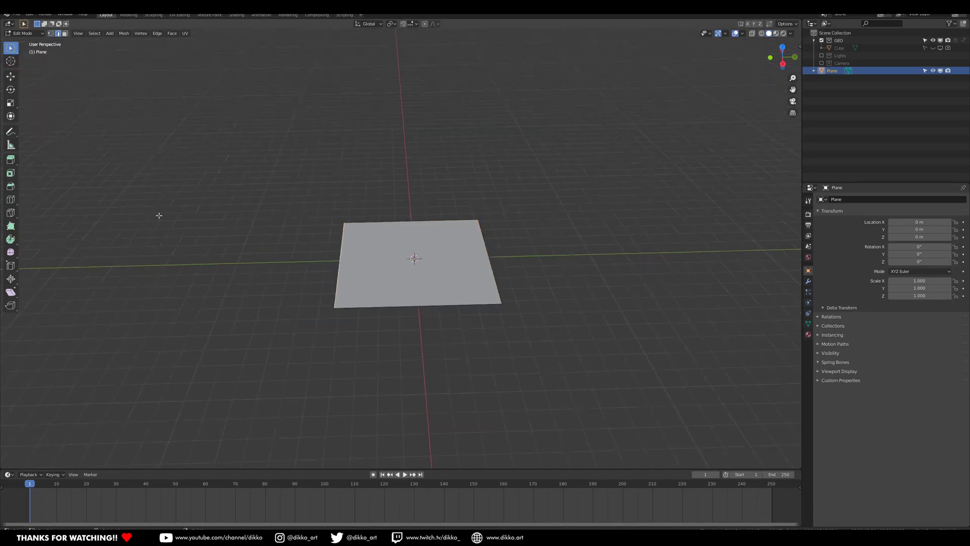
pyautogui.click(11, 77)
pyautogui.click(339, 264)
pyautogui.keyDown('shift'); pyautogui.moveTo(344, 264); pyautogui.dragTo(462, 286, button='middle'); pyautogui.keyUp('shift')
pyautogui.moveTo(485, 280); pyautogui.dragTo(210, 273)
# Move the plane's positive-Y edge outward along the Y axis to form a long, narrow strip.
pyautogui.keyDown('shift'); pyautogui.moveTo(211, 273); pyautogui.dragTo(72, 290, button='middle'); pyautogui.keyUp('shift')
pyautogui.click(469, 299)
pyautogui.moveTo(469, 299); pyautogui.dragTo(467, 324, button='middle')
pyautogui.moveTo(458, 295); pyautogui.dragTo(534, 322)
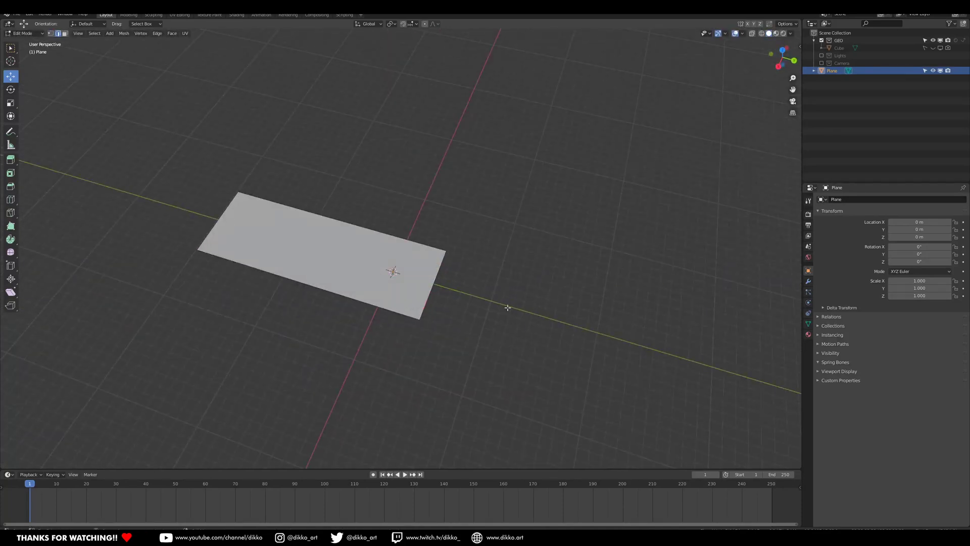
pyautogui.moveTo(465, 292); pyautogui.dragTo(628, 351)
pyautogui.moveTo(412, 368); pyautogui.dragTo(405, 291, button='middle')
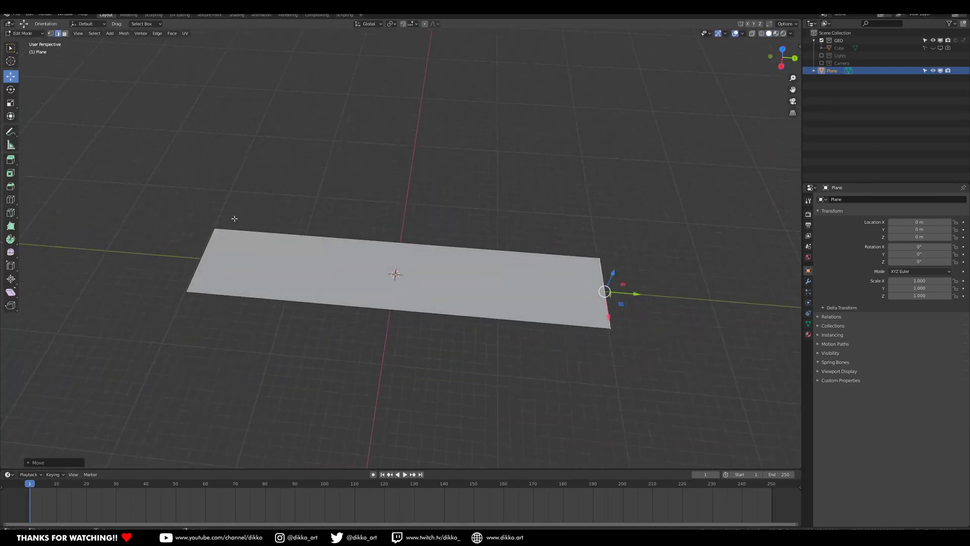
# Enable the Screencast Keys display and hide the sidebar again.
pyautogui.click(798, 50)
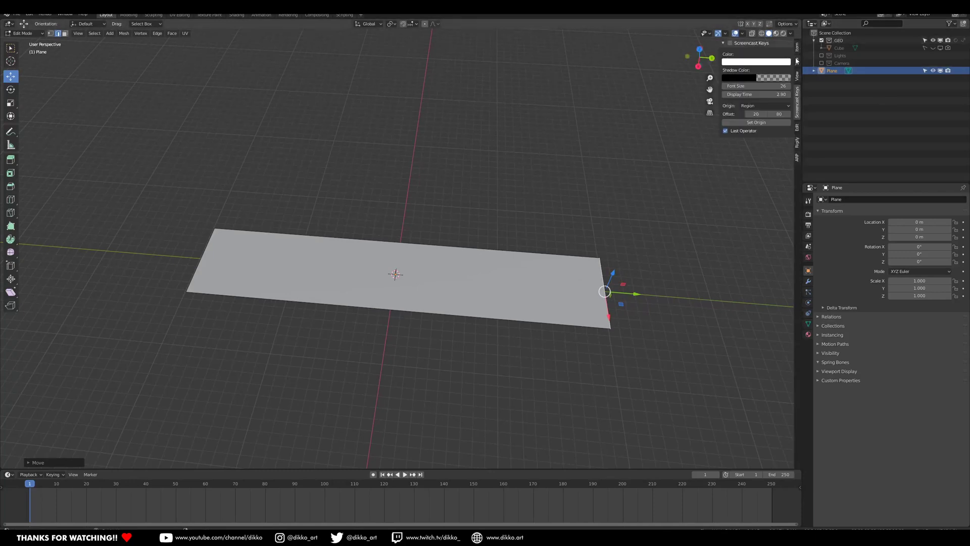
pyautogui.click(739, 45)
pyautogui.click(729, 43)
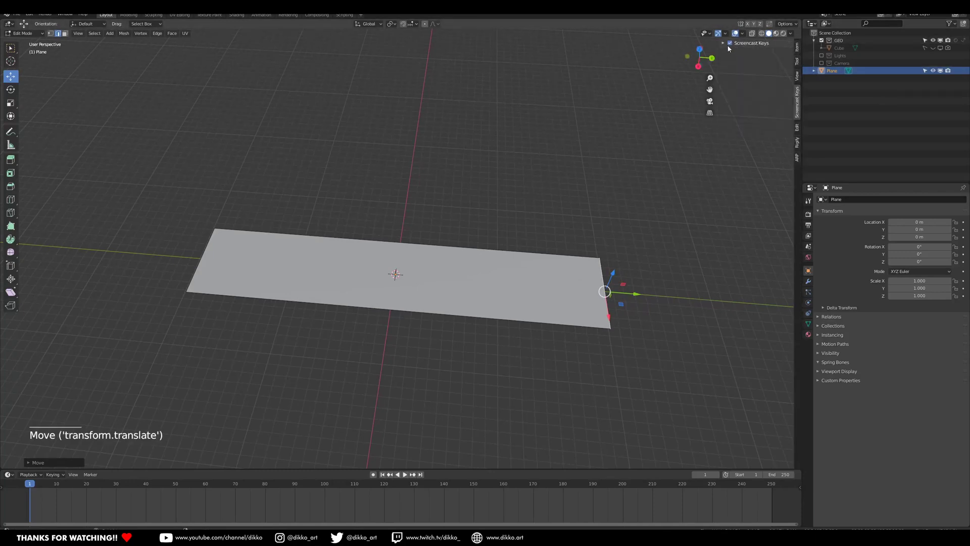
pyautogui.click(724, 43)
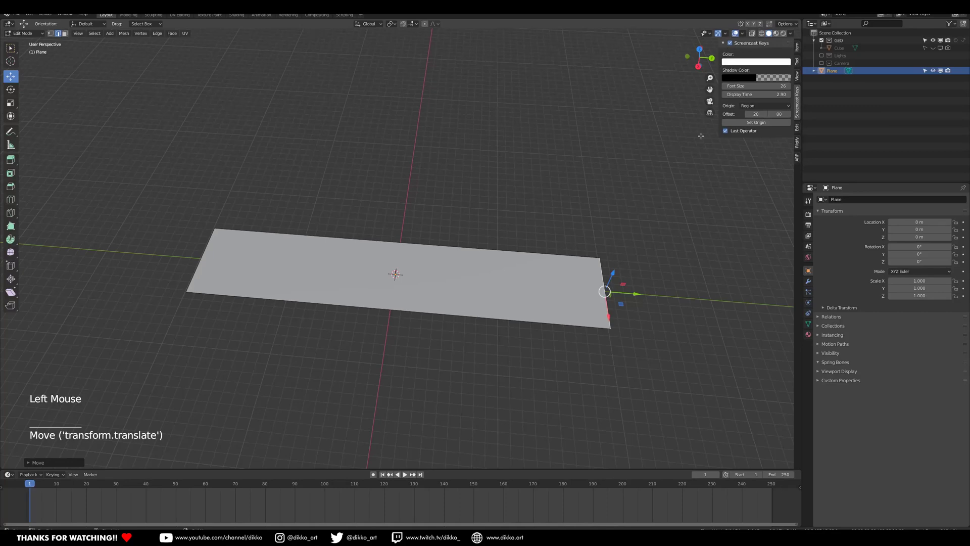
pyautogui.moveTo(718, 74); pyautogui.dragTo(788, 75)
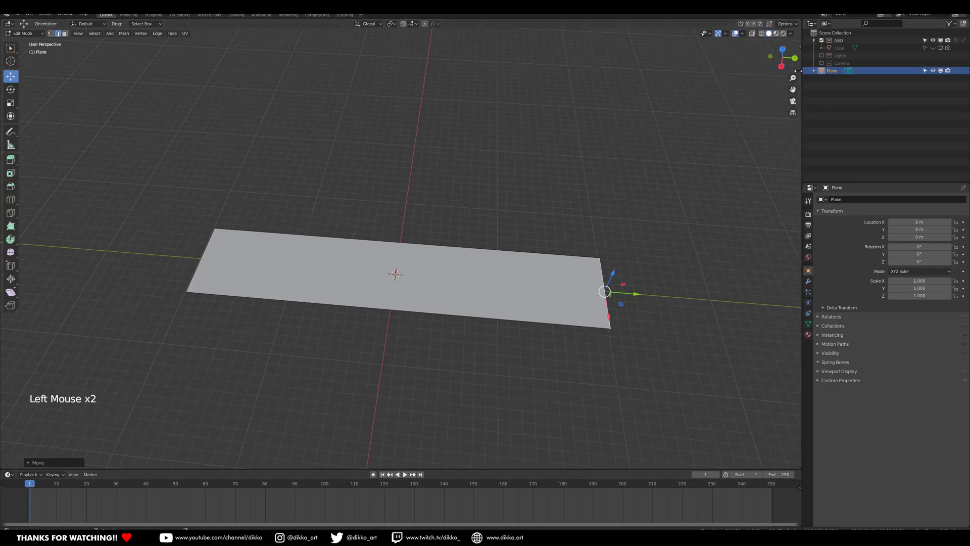
# Look over the stretched plane and check the stream chat in OBS before returning to Blender.
pyautogui.moveTo(339, 392); pyautogui.dragTo(238, 323, button='middle')
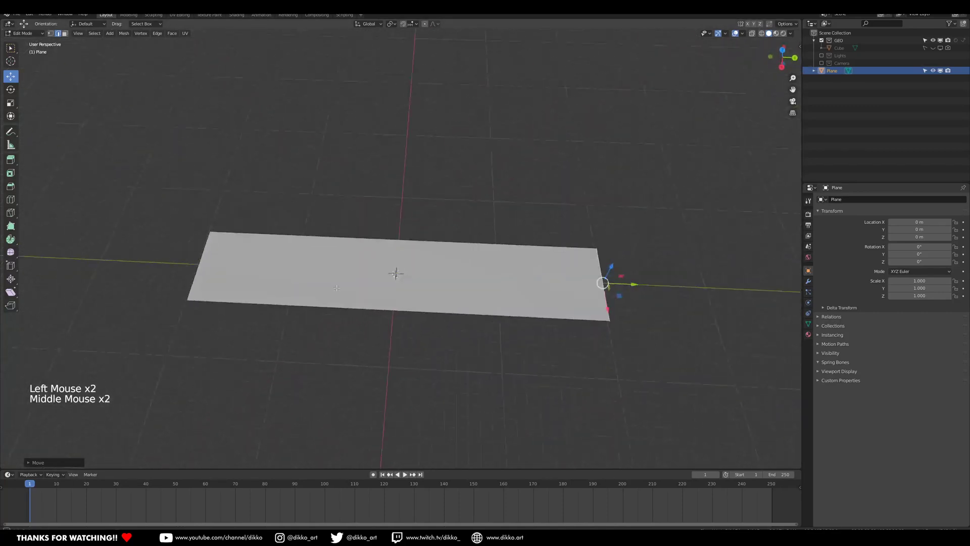
pyautogui.hotkey('alt', 'Tab')
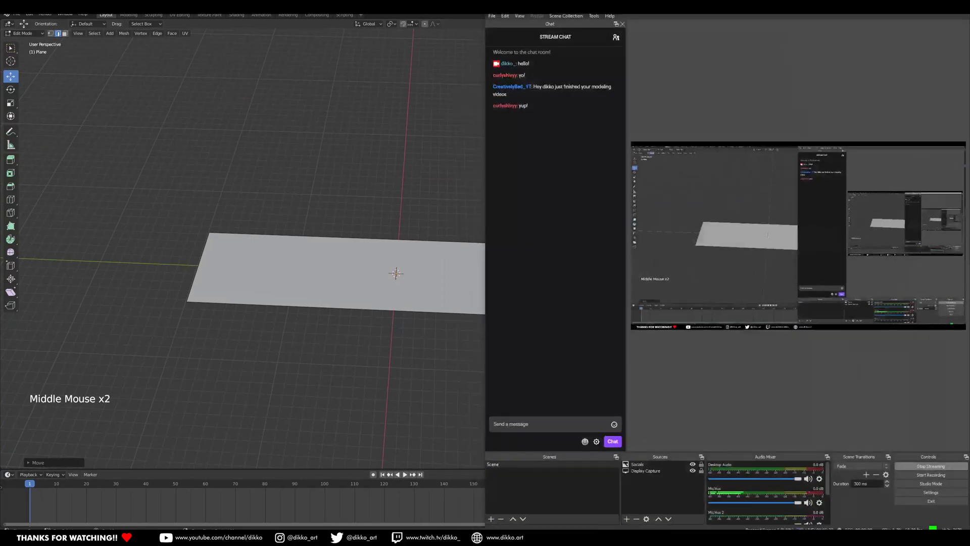
pyautogui.moveTo(386, 265)
pyautogui.mouseDown(button='middle')
pyautogui.moveTo(401, 262)
pyautogui.moveTo(390, 252)
pyautogui.moveTo(399, 251)
pyautogui.mouseUp(button='middle')
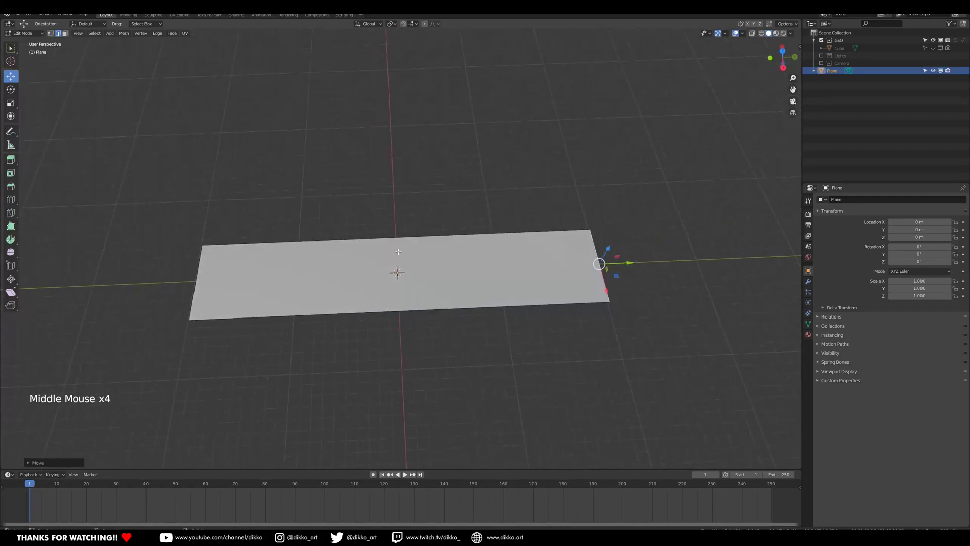
# Add about two dozen evenly spaced crosswise loop cuts along the plane's length.
pyautogui.hotkey('ctrl', 'r')
pyautogui.scroll(8, 394, 242)
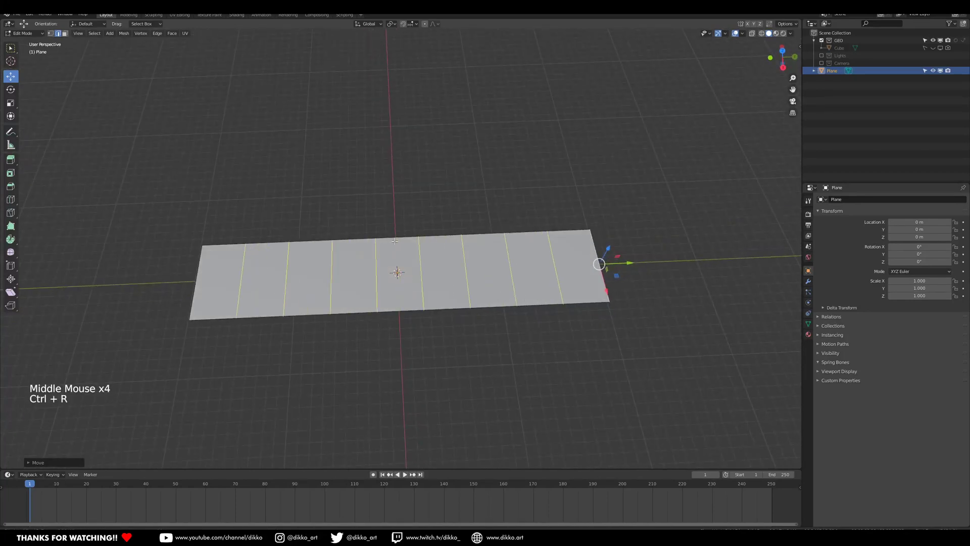
pyautogui.scroll(2, 395, 242)
pyautogui.scroll(1, 395, 241)
pyautogui.scroll(10, 395, 241)
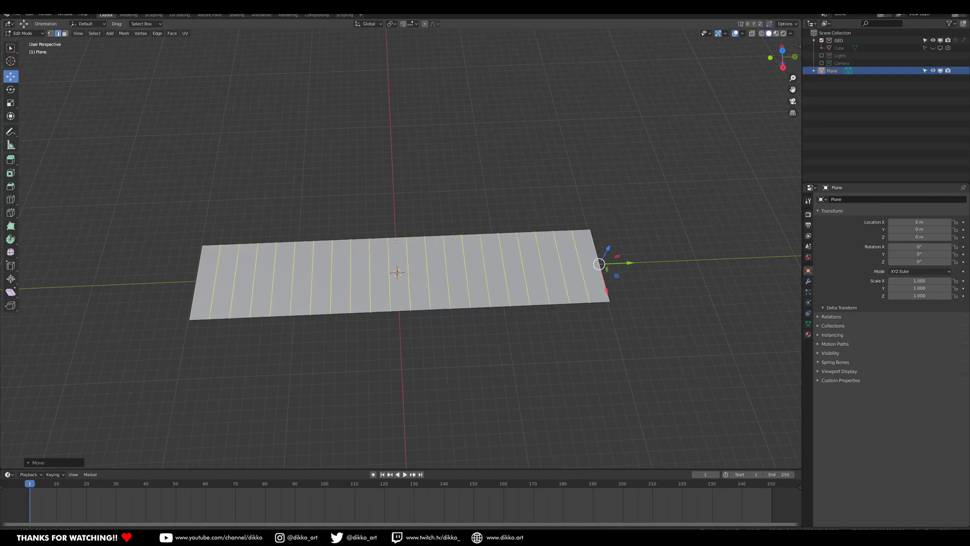
pyautogui.click(394, 241)
# Add evenly spaced lengthwise loop cuts across the plane's width to form a grid of roughly square faces.
pyautogui.moveTo(395, 241); pyautogui.dragTo(395, 315, button='middle')
pyautogui.hotkey('ctrl', 'r')
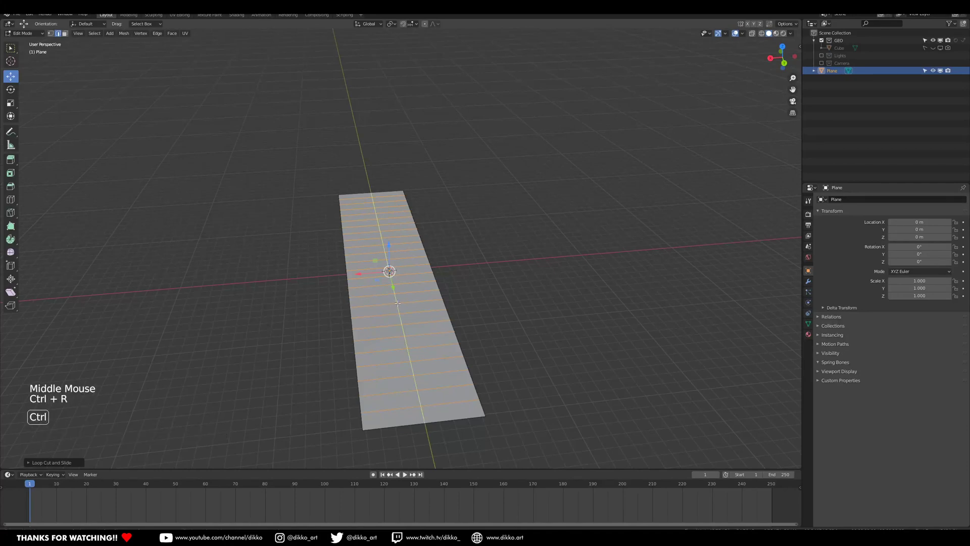
pyautogui.click(398, 303)
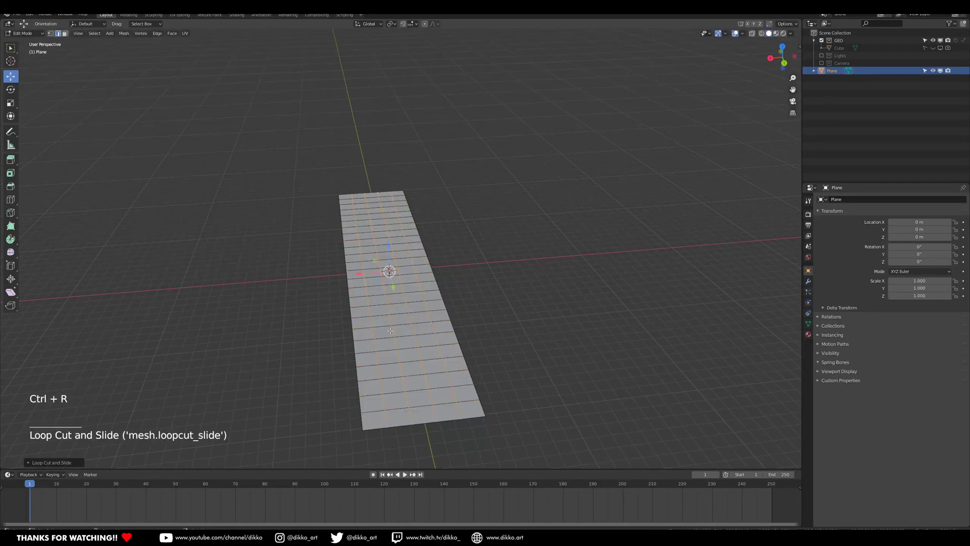
pyautogui.moveTo(366, 326); pyautogui.dragTo(470, 389, button='middle')
pyautogui.moveTo(455, 270); pyautogui.dragTo(447, 261, button='middle')
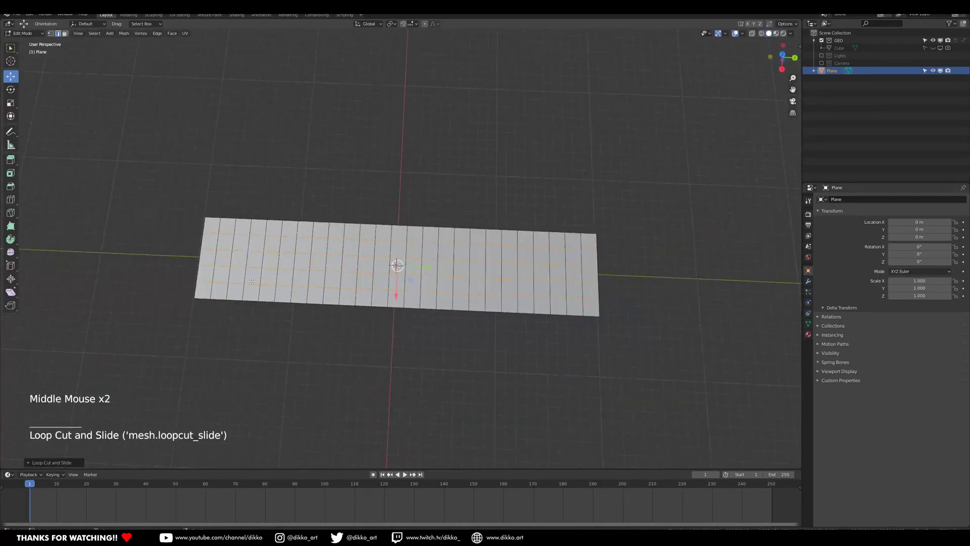
pyautogui.moveTo(479, 293); pyautogui.dragTo(385, 321, button='middle')
pyautogui.scroll(3, 435, 276)
pyautogui.scroll(-1, 435, 276)
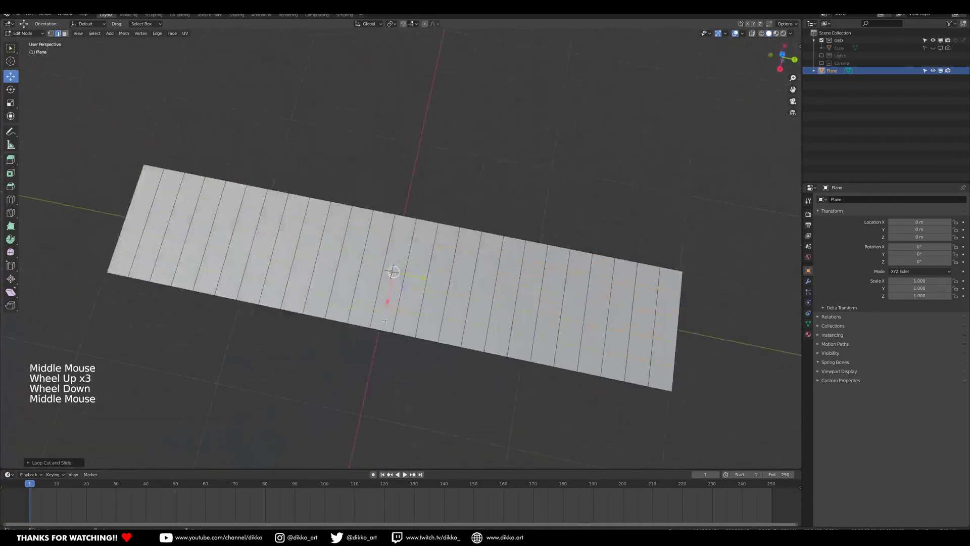
pyautogui.moveTo(502, 269); pyautogui.dragTo(443, 322, button='middle')
# Select the plane's entire mesh and subdivide it three times.
pyautogui.press('Tab')
pyautogui.press('Tab')
pyautogui.press('a')
pyautogui.rightClick(421, 276)
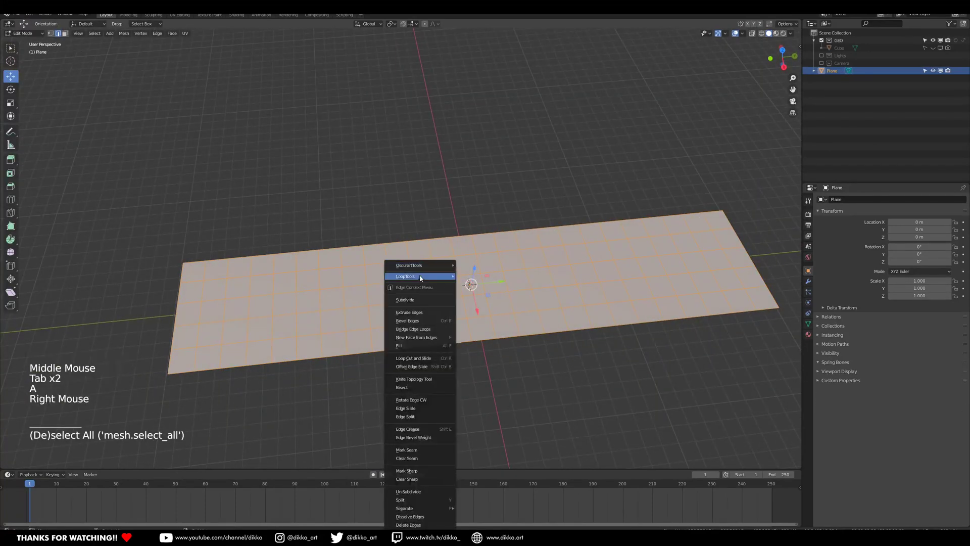
pyautogui.click(407, 300)
pyautogui.rightClick(412, 303)
pyautogui.click(394, 301)
pyautogui.rightClick(393, 302)
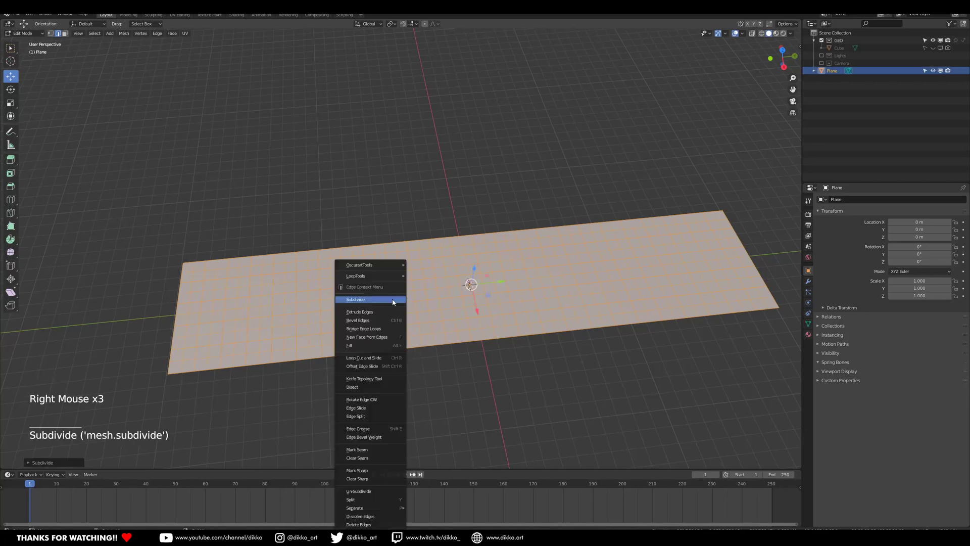
pyautogui.click(393, 301)
pyautogui.moveTo(394, 303); pyautogui.dragTo(579, 329, button='middle')
pyautogui.press('Tab')
pyautogui.press('Tab')
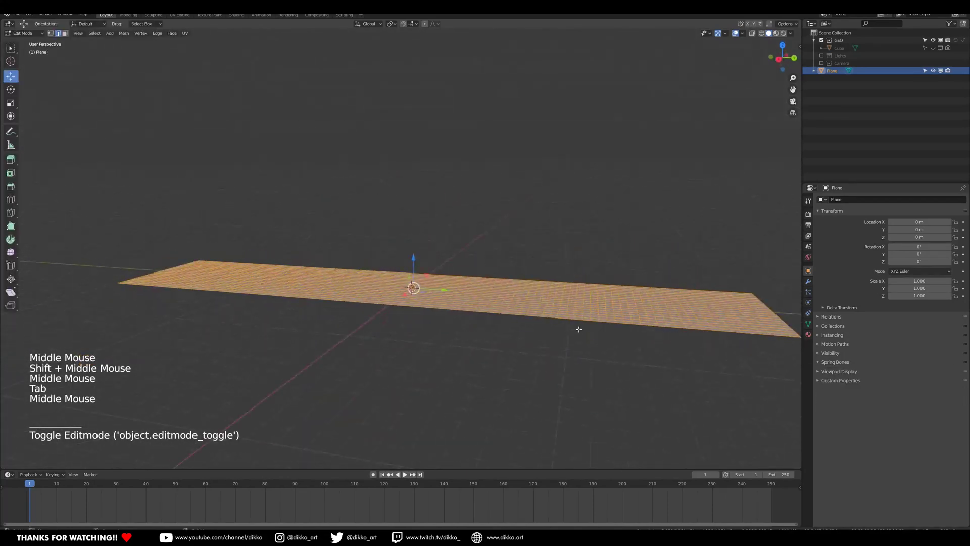
# Add a vertex group to the plane and name it "Displacement".
pyautogui.click(808, 324)
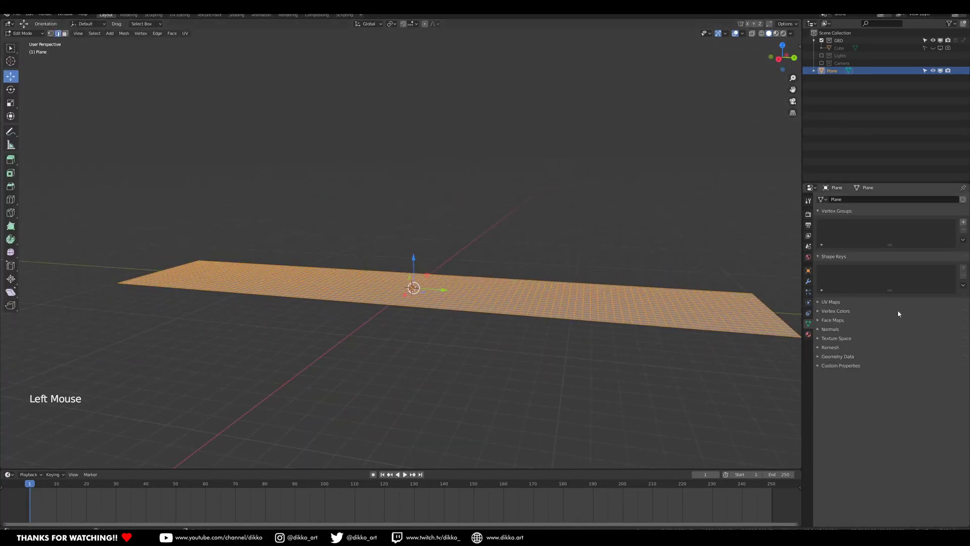
pyautogui.click(964, 222)
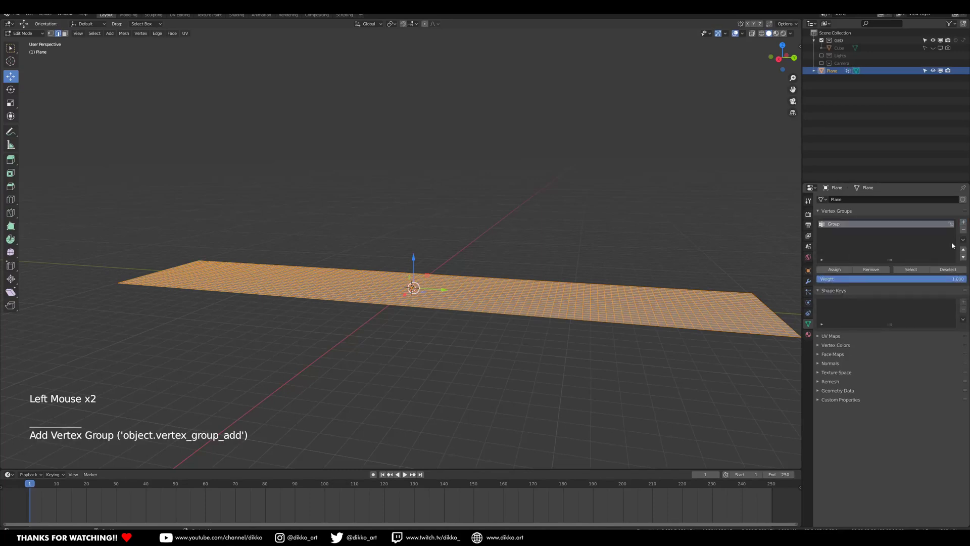
pyautogui.click(844, 226)
pyautogui.write('G')
pyautogui.press('BackSpace')
pyautogui.write('Dis')
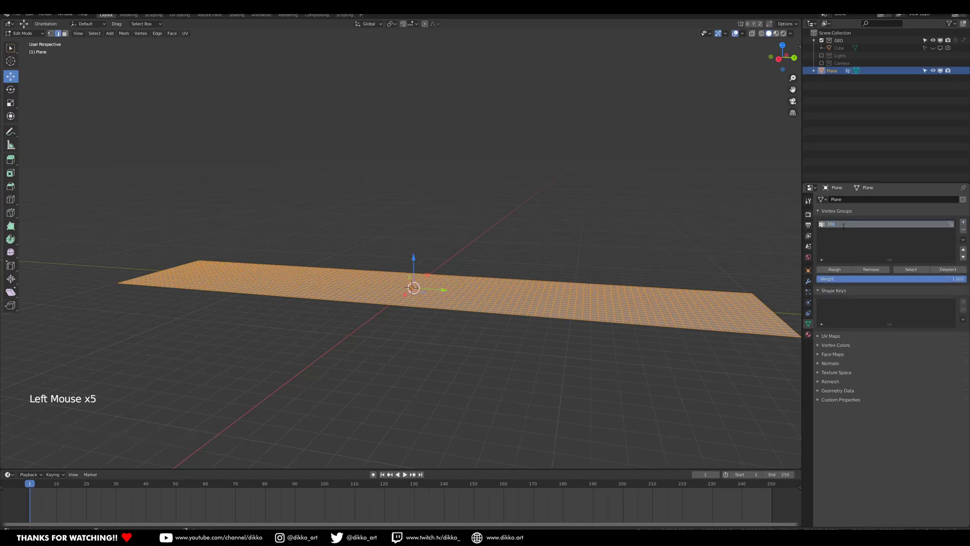
pyautogui.write('placement')
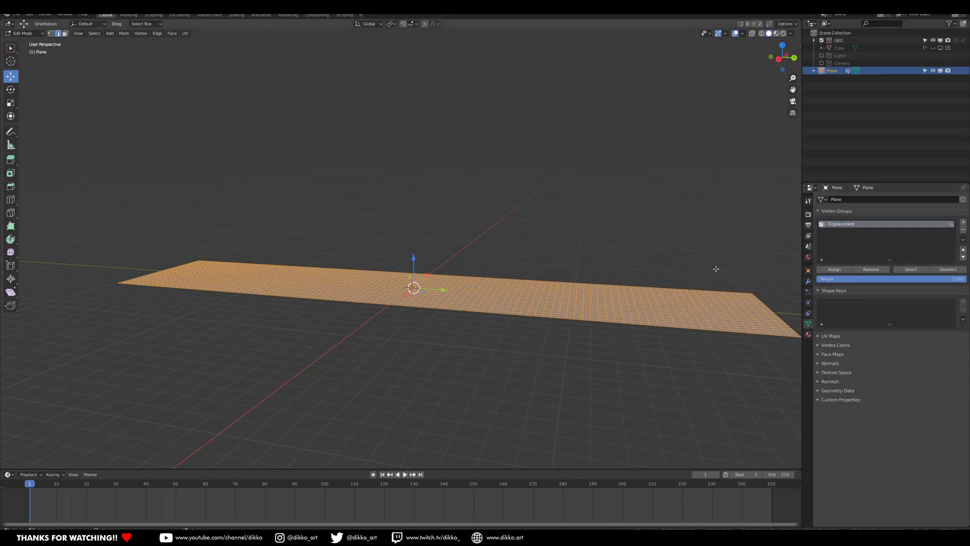
# Assign all of the plane's vertices to the Displacement vertex group at full weight.
pyautogui.moveTo(714, 271); pyautogui.dragTo(272, 330, button='middle')
pyautogui.press('a')
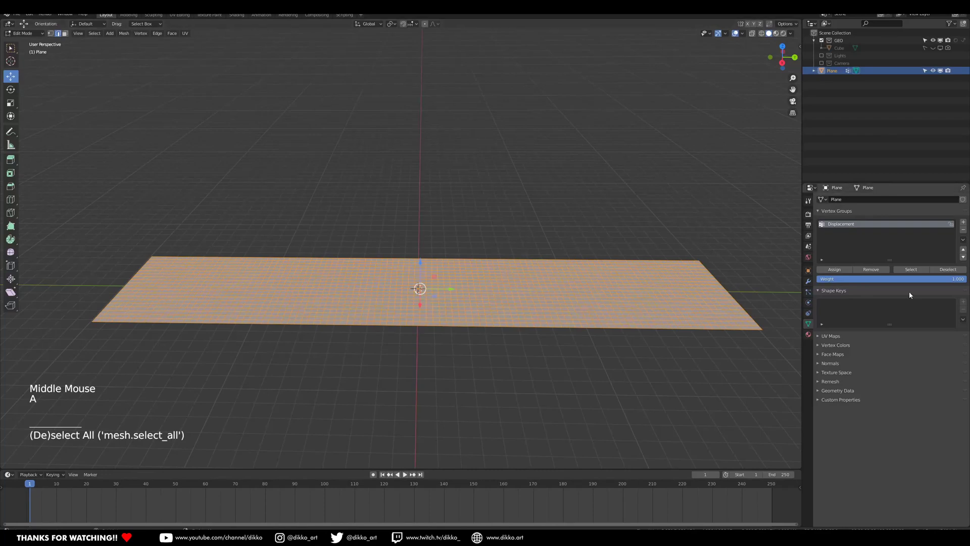
pyautogui.click(833, 270)
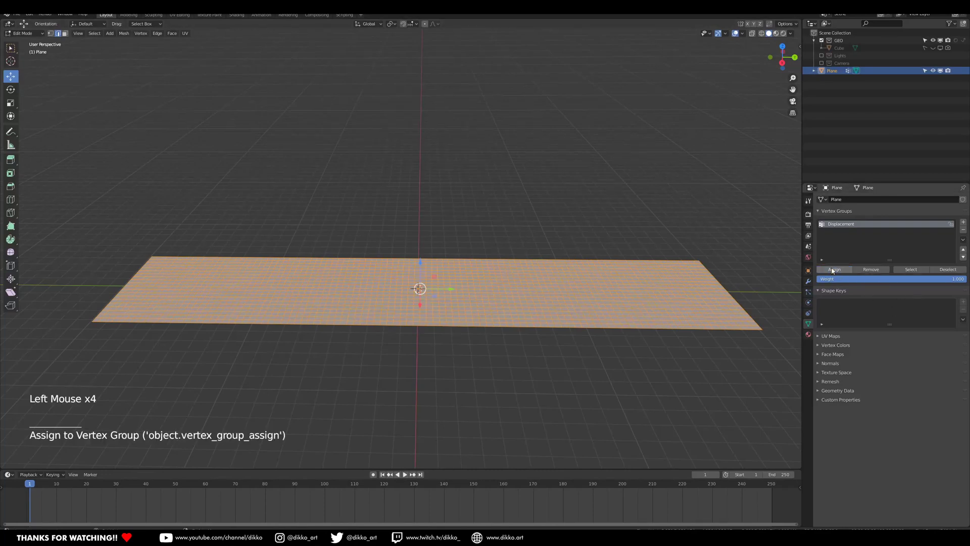
# Check the Displacement group's weights on the plane in Weight Paint mode, and return to Object Mode.
pyautogui.click(26, 35)
pyautogui.click(26, 42)
pyautogui.moveTo(284, 256); pyautogui.dragTo(277, 255, button='middle')
pyautogui.click(26, 35)
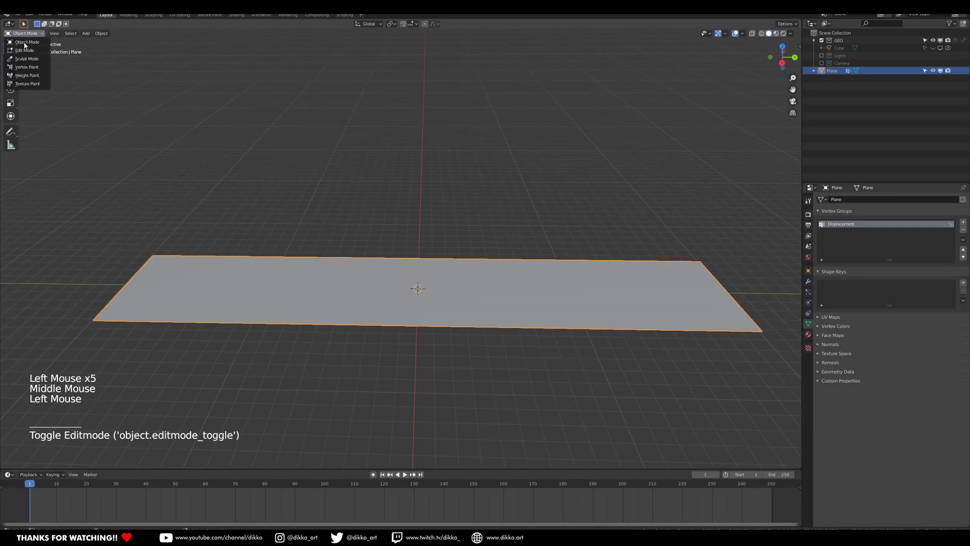
pyautogui.click(23, 77)
pyautogui.click(25, 33)
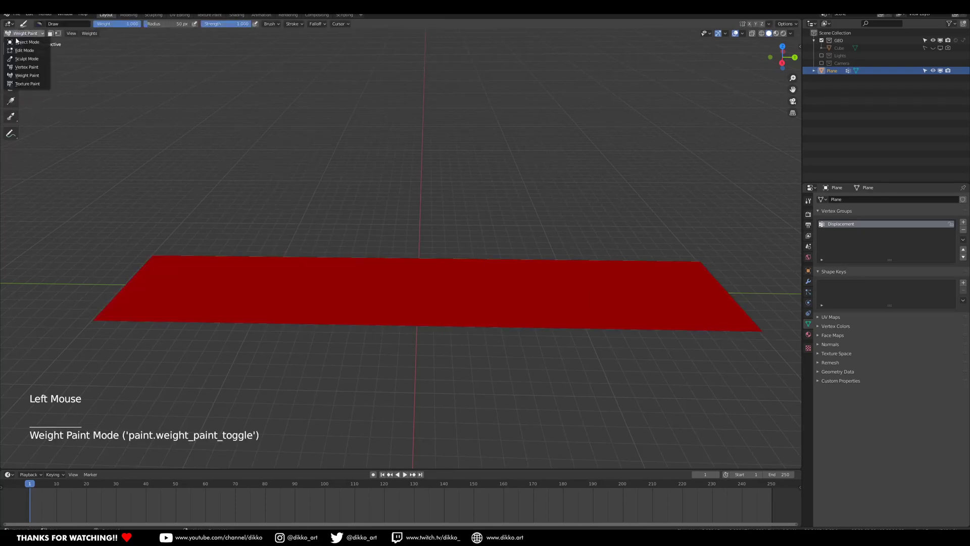
pyautogui.click(26, 42)
pyautogui.moveTo(485, 298); pyautogui.dragTo(383, 312, button='middle')
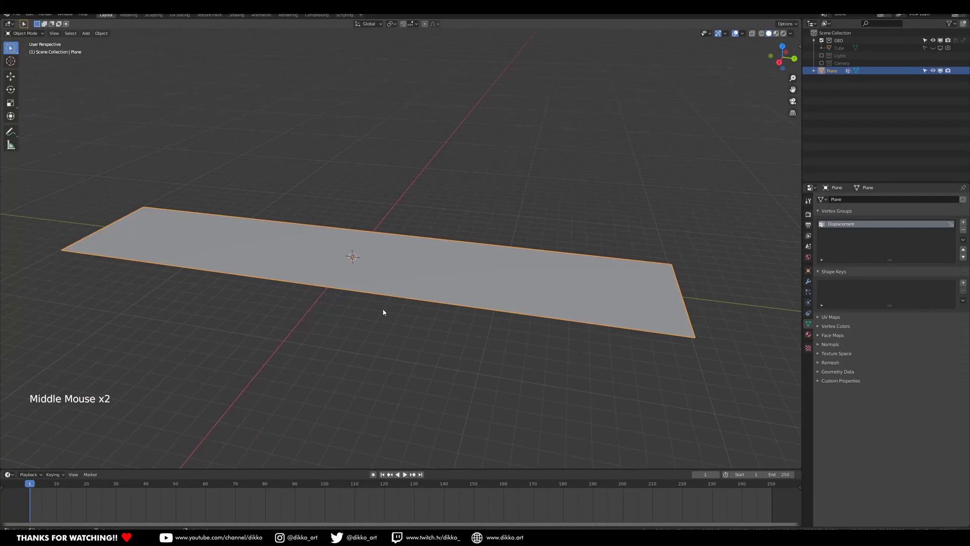
# Add a Vertex Weight Proximity modifier to the plane.
pyautogui.click(808, 281)
pyautogui.click(871, 199)
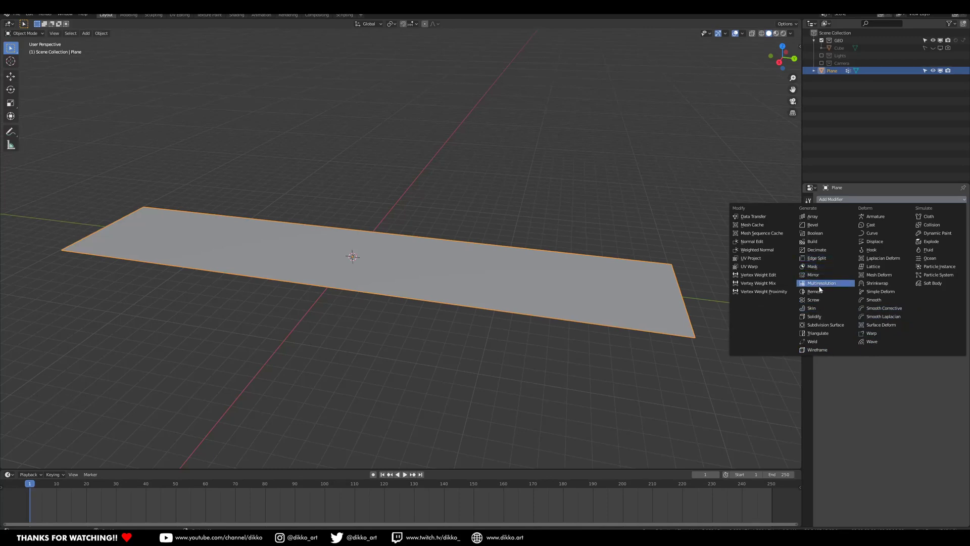
pyautogui.moveTo(473, 275); pyautogui.dragTo(436, 224, button='middle')
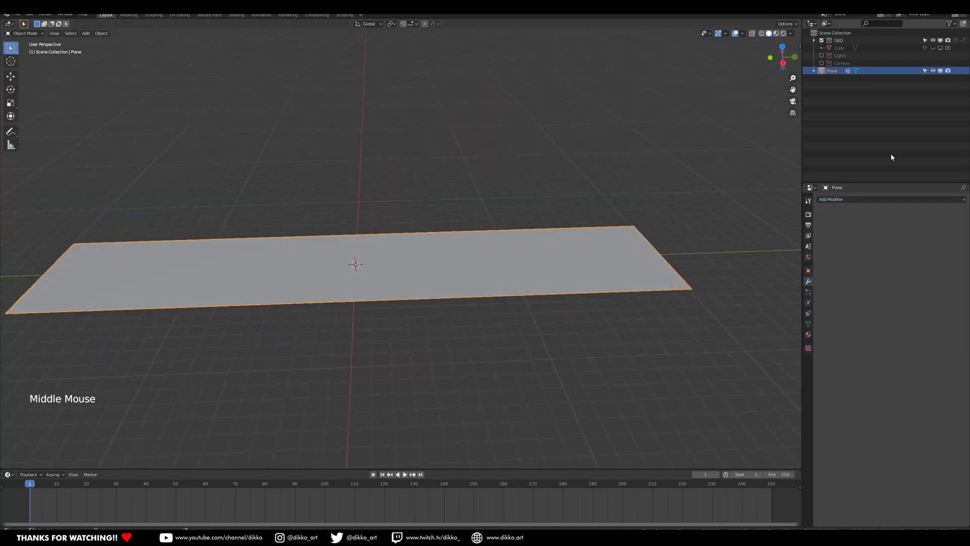
pyautogui.click(838, 200)
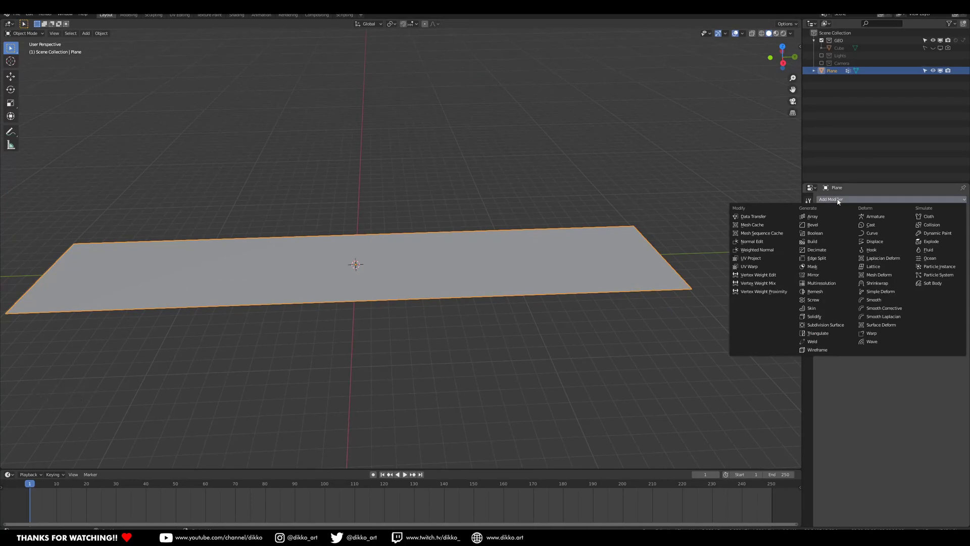
pyautogui.click(781, 292)
pyautogui.keyDown('shift'); pyautogui.moveTo(715, 260); pyautogui.dragTo(617, 305, button='middle'); pyautogui.keyUp('shift')
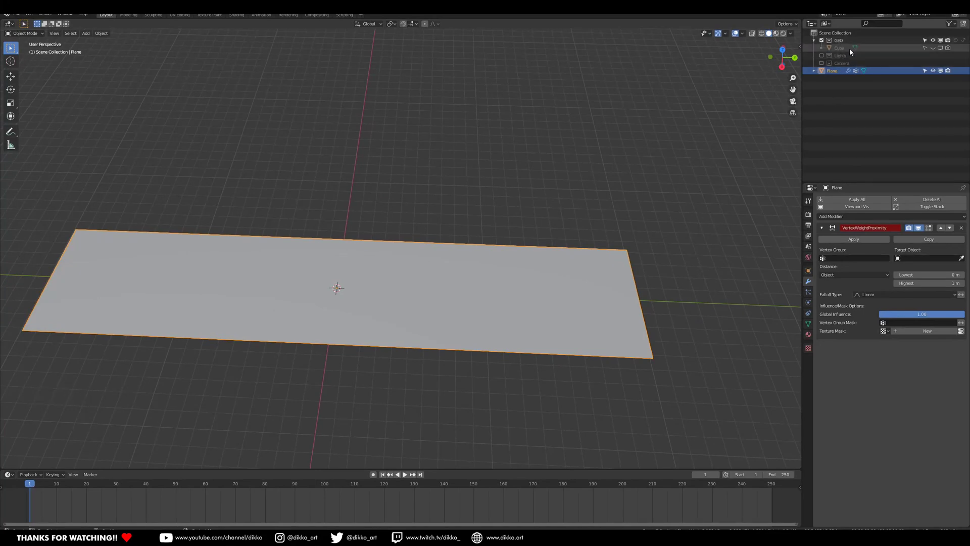
# Unhide the cube, make it selectable and renderable, and move the plane into the cube's collection.
pyautogui.moveTo(485, 308); pyautogui.dragTo(648, 328, button='middle')
pyautogui.moveTo(544, 235); pyautogui.dragTo(524, 313, button='middle')
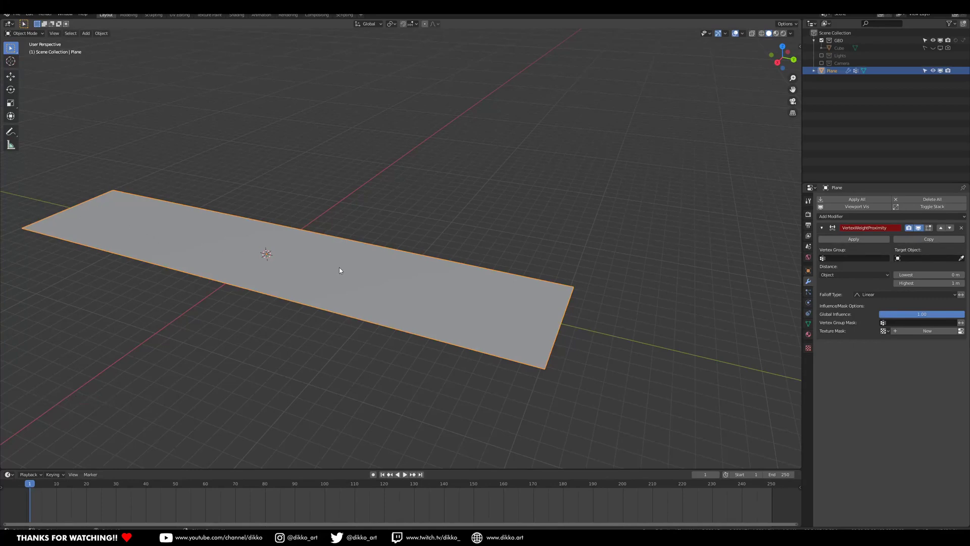
pyautogui.moveTo(493, 322); pyautogui.dragTo(536, 331, button='middle')
pyautogui.moveTo(536, 332); pyautogui.dragTo(553, 320, button='middle')
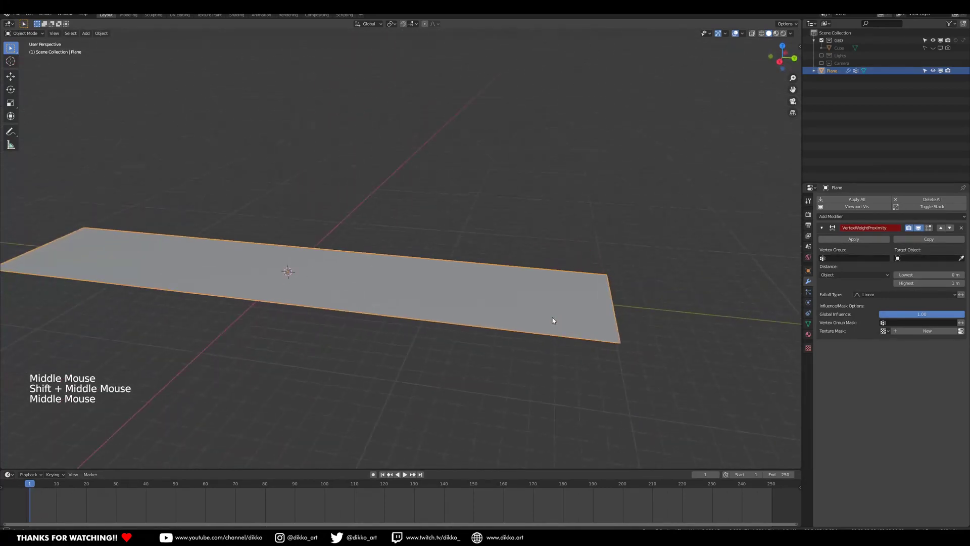
pyautogui.click(933, 49)
pyautogui.click(925, 49)
pyautogui.click(944, 48)
pyautogui.moveTo(833, 71); pyautogui.dragTo(837, 41)
# Rename the cube as "Vertex Weight Controller".
pyautogui.moveTo(375, 283); pyautogui.dragTo(417, 288, button='middle')
pyautogui.scroll(2, 362, 335)
pyautogui.click(414, 265)
pyautogui.click(839, 48)
pyautogui.doubleClick(838, 48)
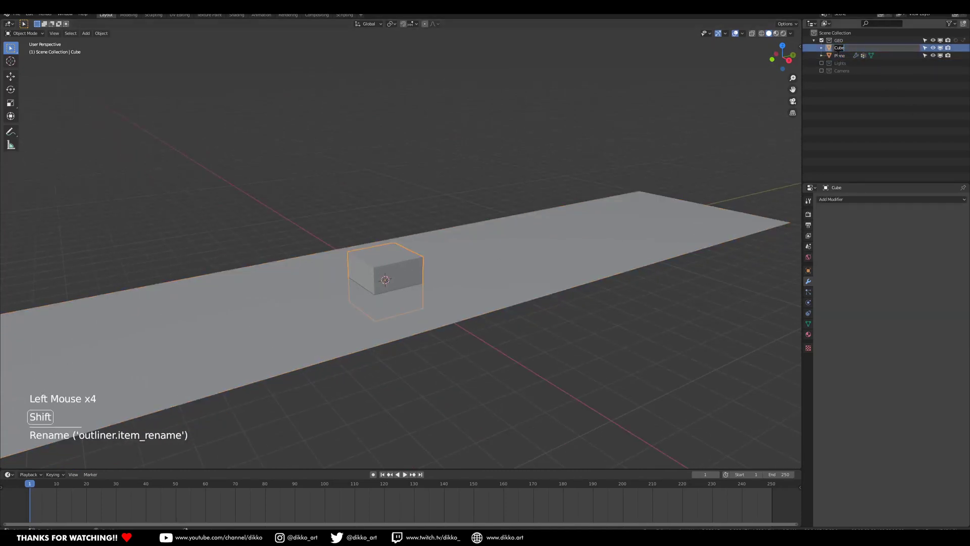
pyautogui.write('Vertex Weight Control')
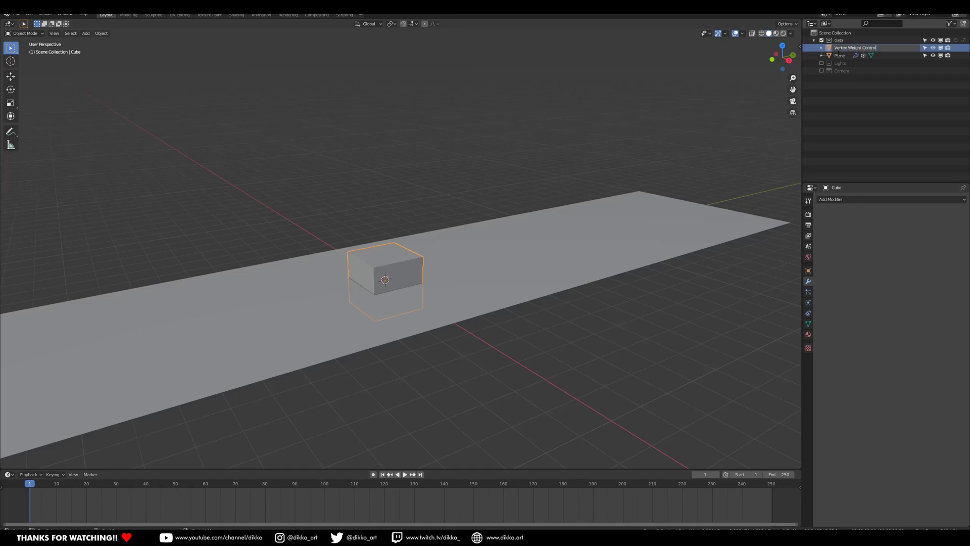
pyautogui.write('er')
pyautogui.press('Return')
# Move the Vertex Weight Controller cube along the Y axis to near the plane's positive-Y end.
pyautogui.moveTo(526, 259); pyautogui.dragTo(409, 294, button='middle')
pyautogui.keyDown('shift'); pyautogui.moveTo(453, 258); pyautogui.dragTo(377, 269, button='middle'); pyautogui.keyUp('shift')
pyautogui.scroll(-2, 299, 320)
pyautogui.scroll(1, 364, 319)
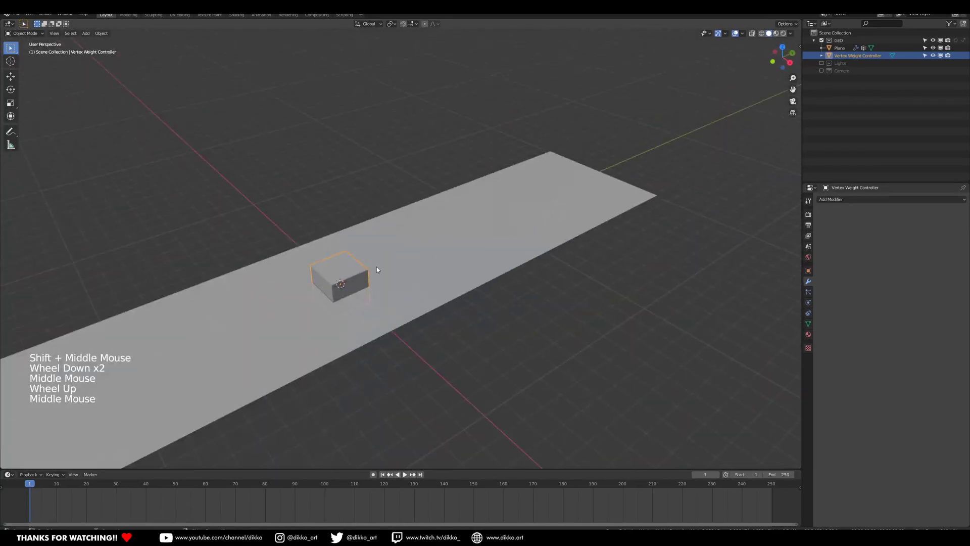
pyautogui.click(10, 76)
pyautogui.moveTo(341, 284); pyautogui.dragTo(615, 187)
pyautogui.moveTo(593, 222); pyautogui.dragTo(565, 212, button='middle')
pyautogui.keyDown('shift'); pyautogui.moveTo(566, 212); pyautogui.dragTo(596, 303, button='middle'); pyautogui.keyUp('shift')
pyautogui.moveTo(596, 303); pyautogui.dragTo(565, 336, button='middle')
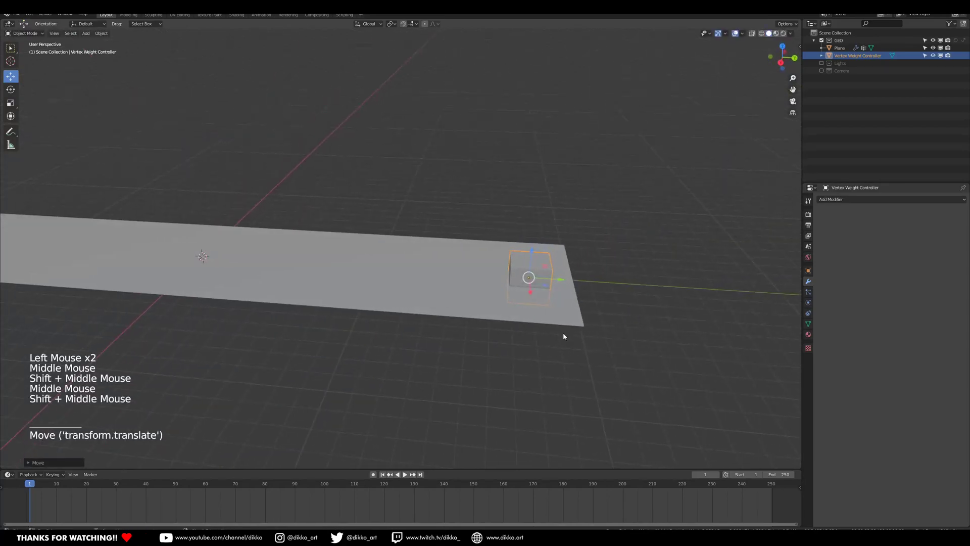
# Set the plane's Vertex Weight Proximity modifier to the Displacement vertex group, with the Vertex Weight Controller cube as target object.
pyautogui.click(563, 321)
pyautogui.keyDown('shift'); pyautogui.moveTo(669, 282); pyautogui.dragTo(616, 293, button='middle'); pyautogui.keyUp('shift')
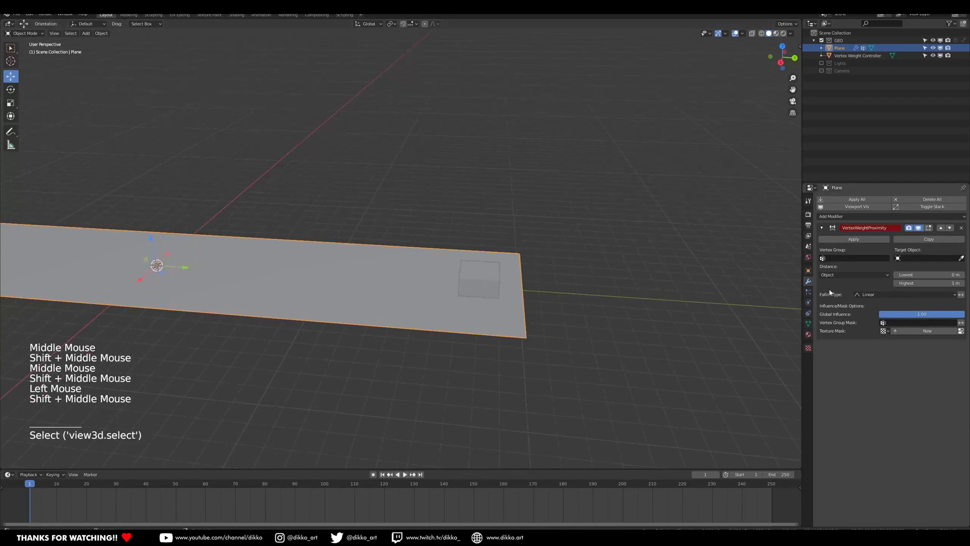
pyautogui.click(880, 258)
pyautogui.click(854, 268)
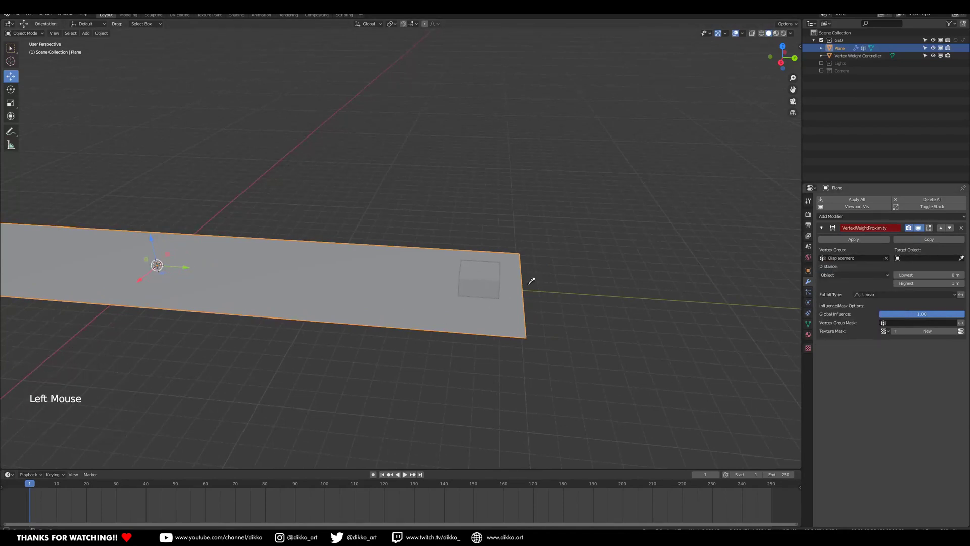
pyautogui.click(479, 275)
# Switch the plane to Weight Paint mode and enable X-ray to inspect the weights around the cube.
pyautogui.moveTo(479, 275); pyautogui.dragTo(329, 272, button='middle')
pyautogui.click(195, 284)
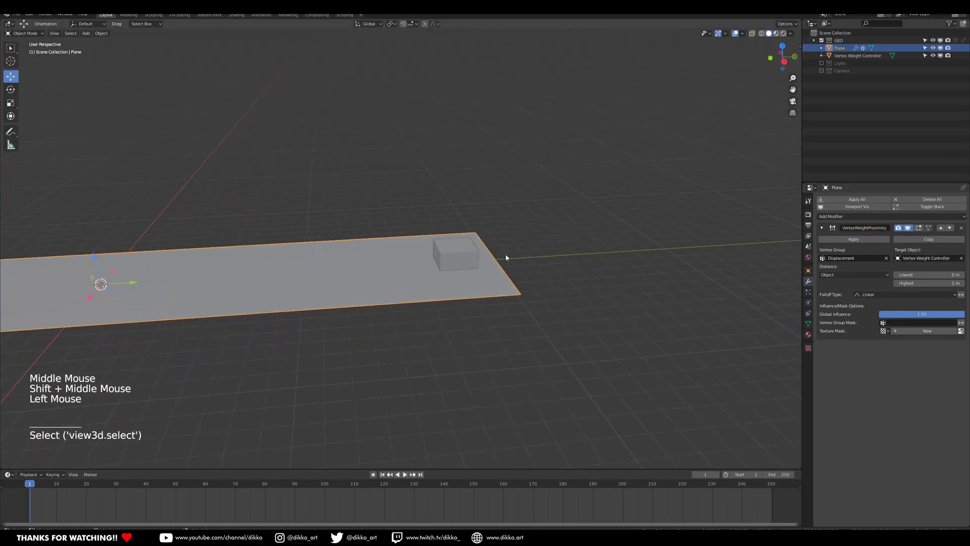
pyautogui.middleClick(467, 260)
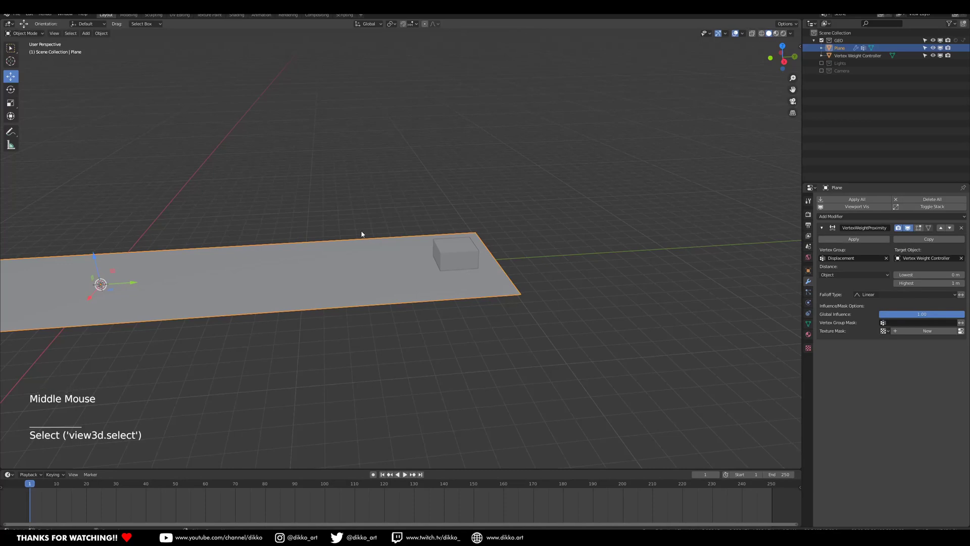
pyautogui.click(24, 34)
pyautogui.click(19, 75)
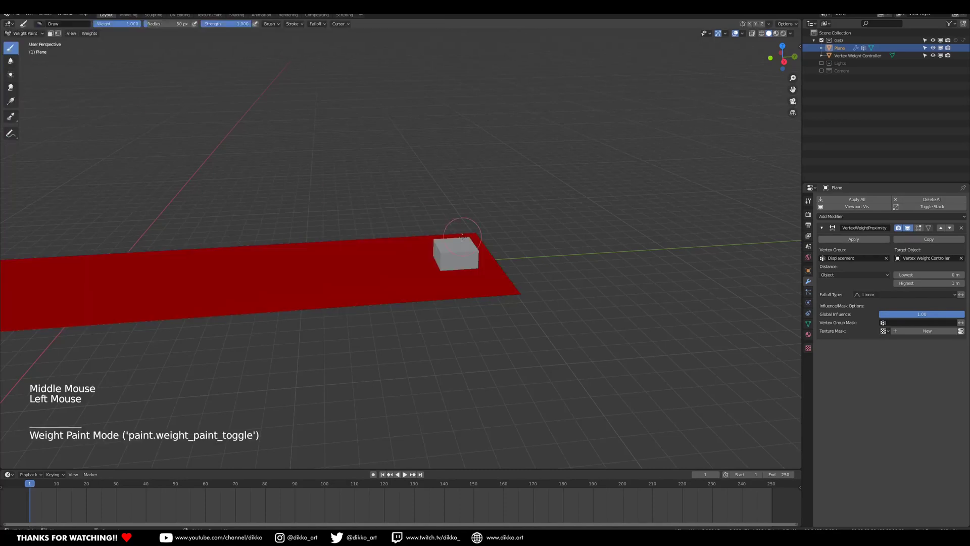
pyautogui.moveTo(536, 222); pyautogui.dragTo(589, 223, button='middle')
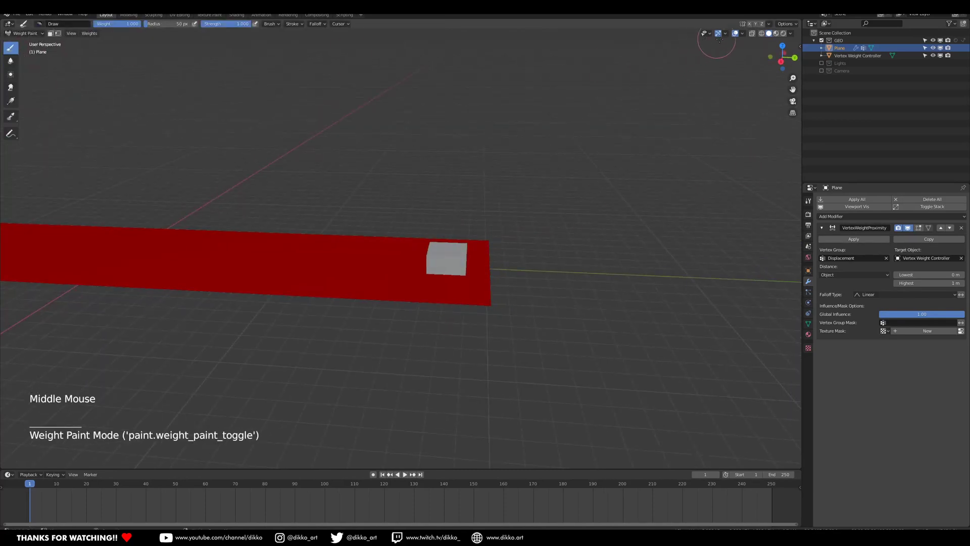
pyautogui.click(754, 34)
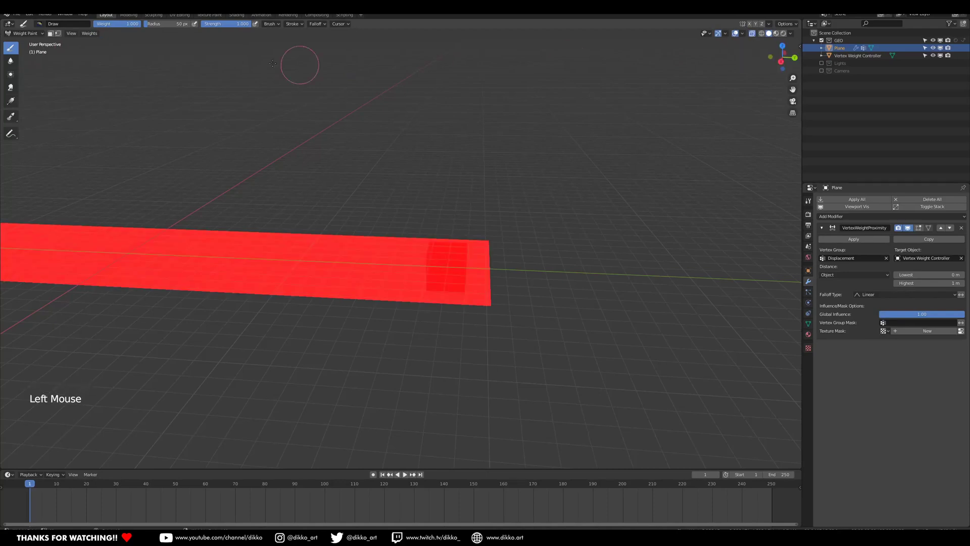
# Turn off X-ray and return the plane to Object Mode.
pyautogui.click(752, 34)
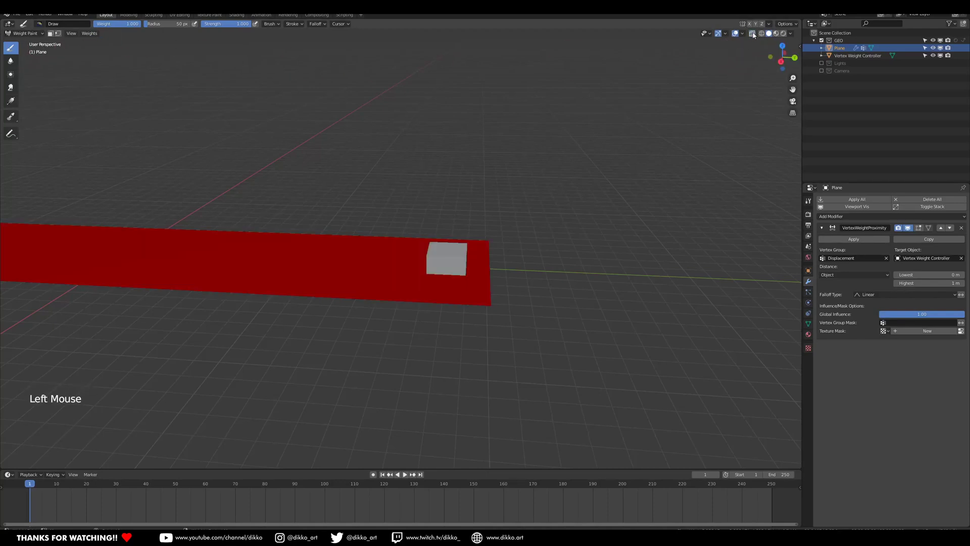
pyautogui.click(24, 34)
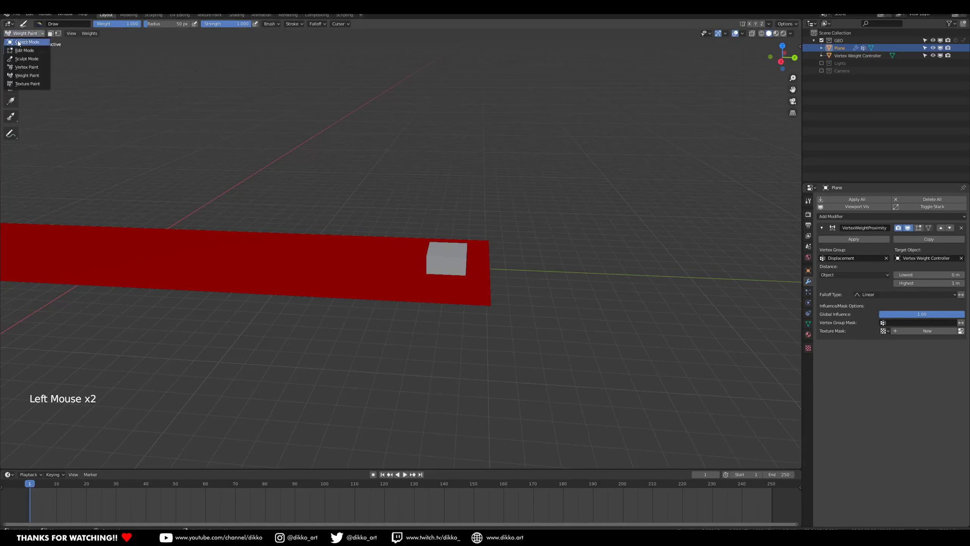
pyautogui.click(21, 40)
pyautogui.scroll(1, 441, 232)
pyautogui.scroll(1, 445, 237)
# Set the distance mode of the plane's Vertex Weight Proximity modifier to Geometry.
pyautogui.click(458, 250)
pyautogui.moveTo(458, 250); pyautogui.dragTo(497, 274, button='middle')
pyautogui.click(434, 302)
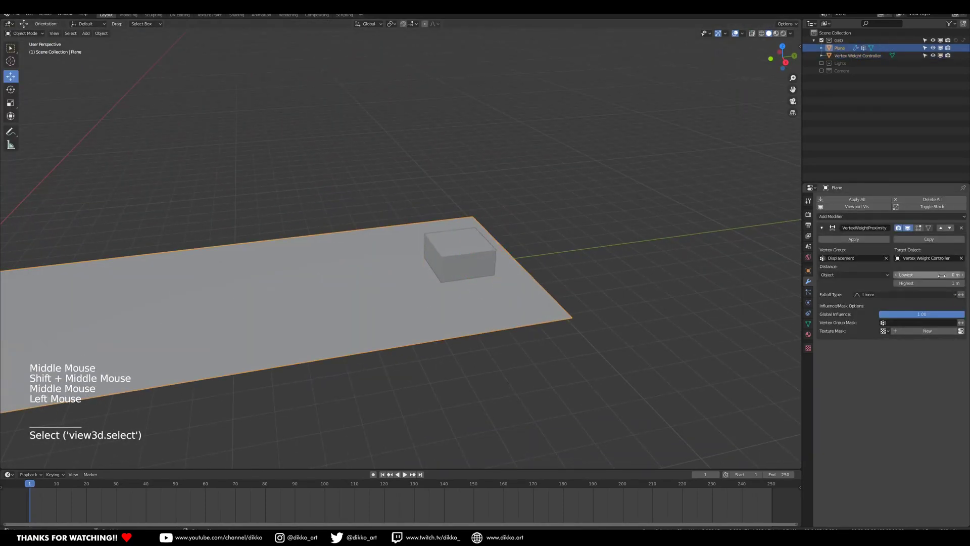
pyautogui.click(848, 274)
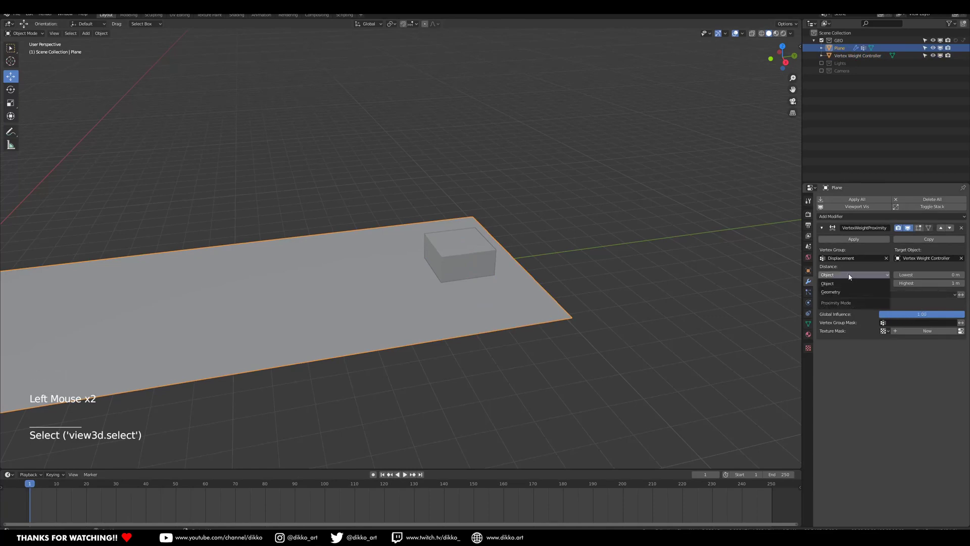
pyautogui.click(835, 293)
# Switch the plane to Weight Paint mode with X-ray enabled and inspect the weights around the cube.
pyautogui.moveTo(303, 272); pyautogui.dragTo(290, 271, button='middle')
pyautogui.click(472, 318)
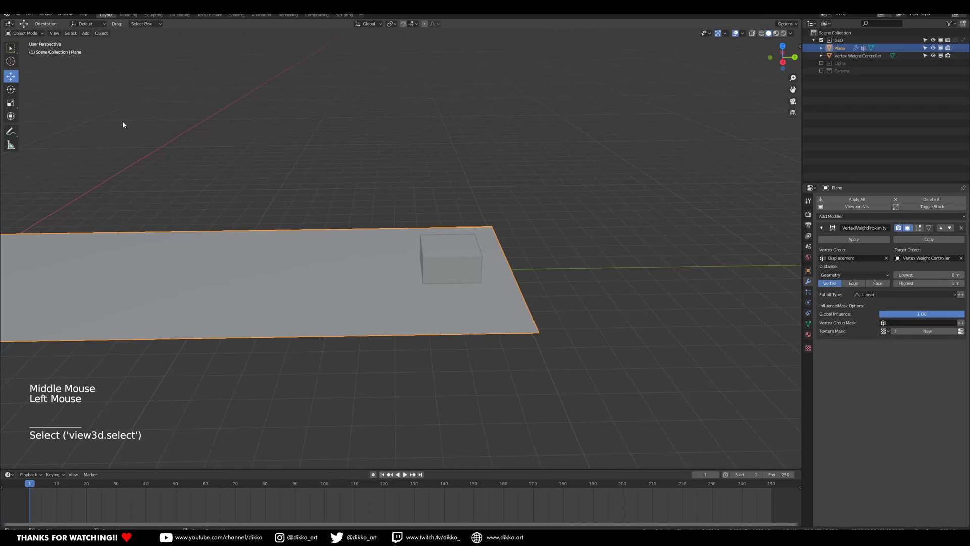
pyautogui.click(21, 36)
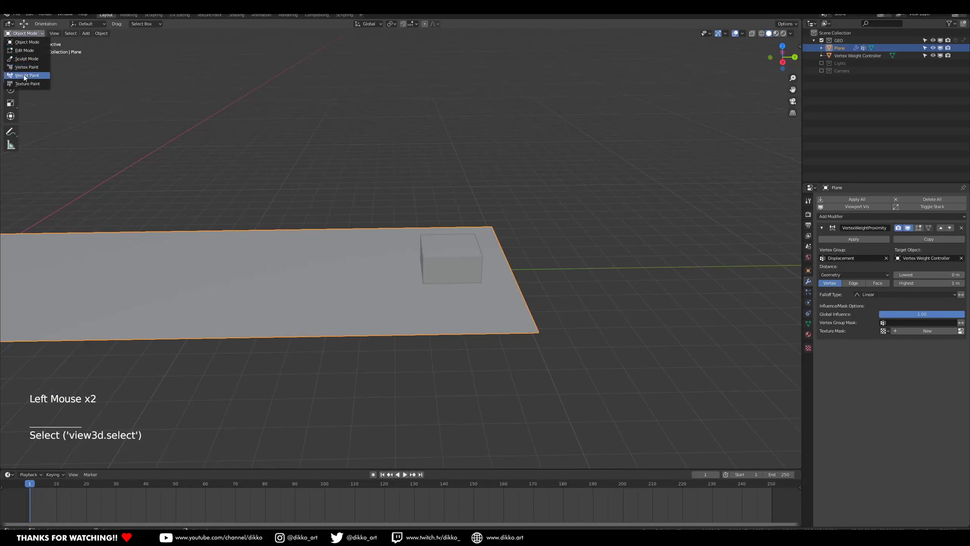
pyautogui.click(21, 76)
pyautogui.click(734, 34)
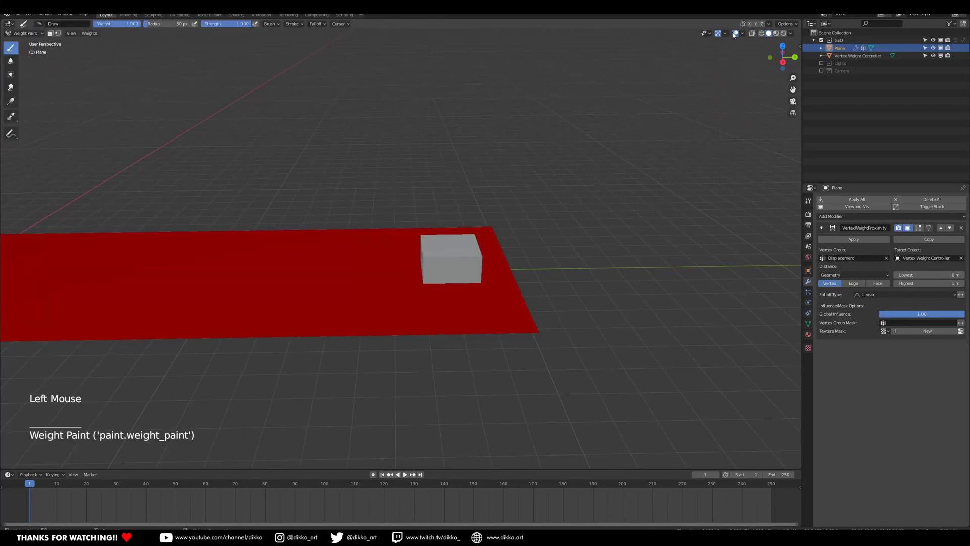
pyautogui.click(735, 33)
pyautogui.click(737, 34)
pyautogui.click(753, 33)
pyautogui.moveTo(351, 189); pyautogui.dragTo(283, 162, button='middle')
pyautogui.moveTo(203, 89); pyautogui.dragTo(202, 113, button='middle')
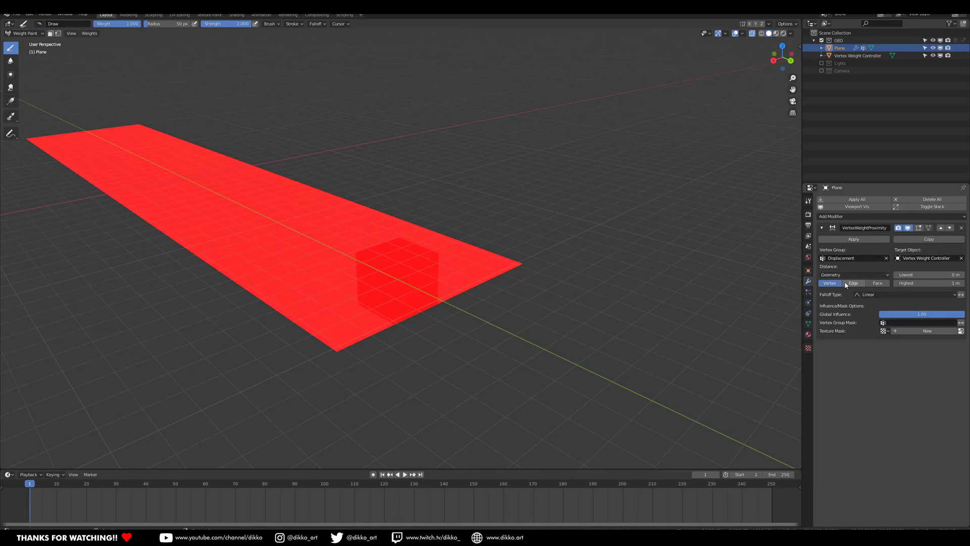
# Invert the proximity modifier's falloff to compare the plane's weights, and turn the inversion back off.
pyautogui.click(961, 294)
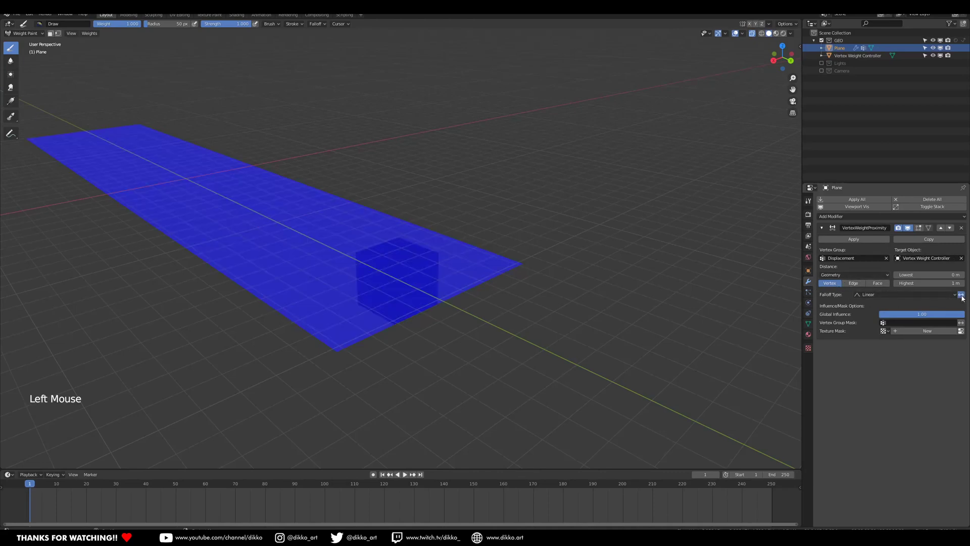
pyautogui.click(961, 294)
pyautogui.moveTo(354, 263); pyautogui.dragTo(459, 256, button='middle')
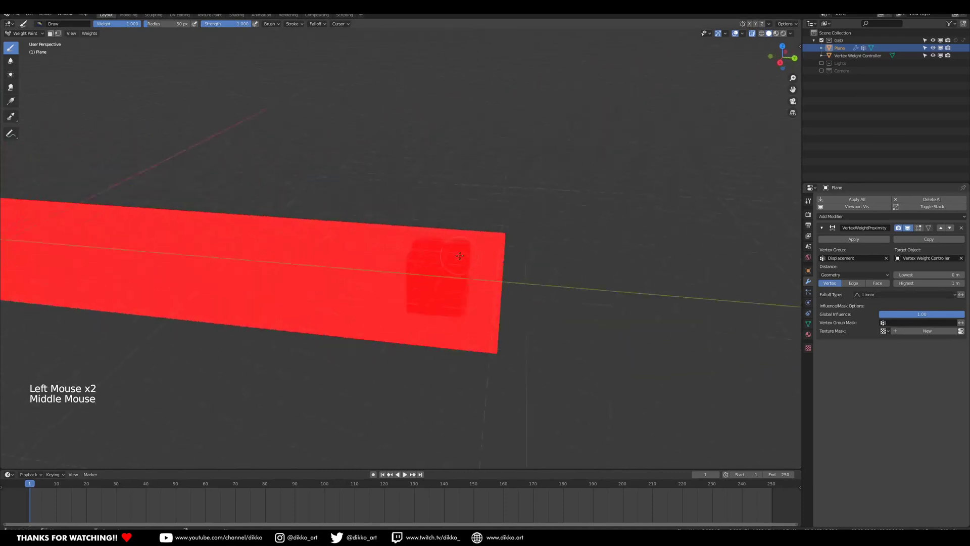
# Return to Object Mode, add a UV sphere and move it along the Y axis to beside the Vertex Weight Controller cube.
pyautogui.click(23, 34)
pyautogui.click(26, 44)
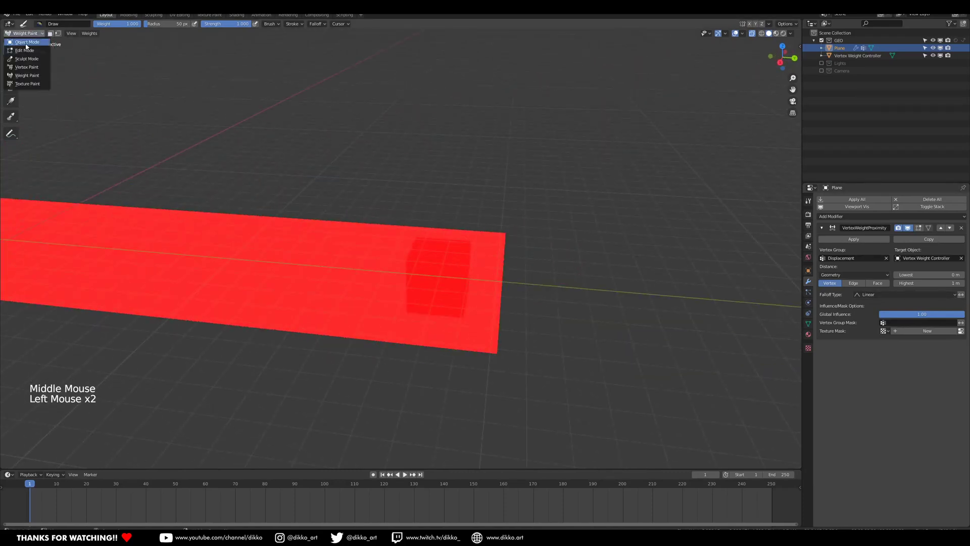
pyautogui.click(415, 244)
pyautogui.click(415, 244)
pyautogui.moveTo(422, 255); pyautogui.dragTo(414, 273, button='middle')
pyautogui.keyDown('shift'); pyautogui.moveTo(354, 283); pyautogui.dragTo(396, 296, button='middle'); pyautogui.keyUp('shift')
pyautogui.moveTo(392, 297); pyautogui.dragTo(430, 298, button='middle')
pyautogui.hotkey('shift', 'a')
pyautogui.moveTo(357, 288)
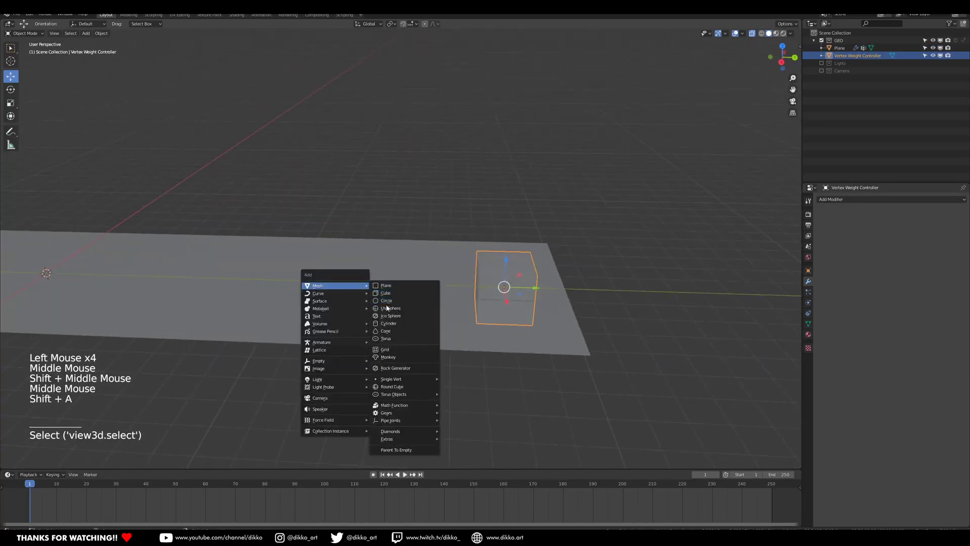
pyautogui.click(400, 313)
pyautogui.moveTo(74, 274); pyautogui.dragTo(452, 344)
# Replace the target object of the plane's Vertex Weight Proximity modifier with the sphere.
pyautogui.click(511, 305)
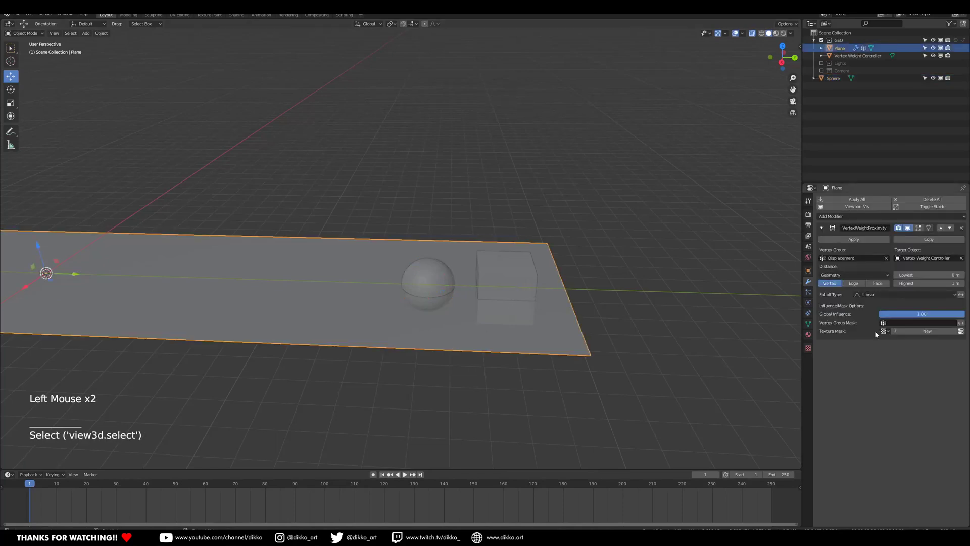
pyautogui.click(962, 262)
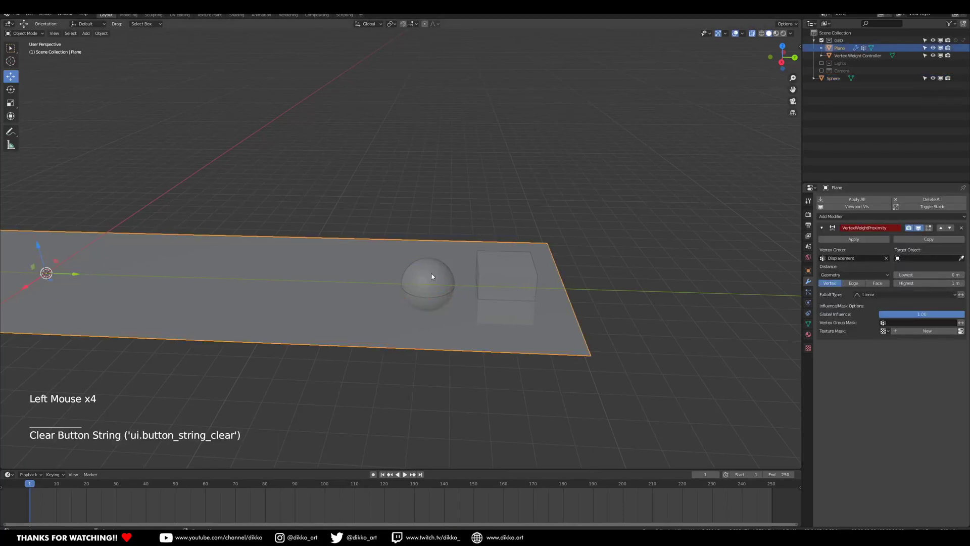
pyautogui.moveTo(518, 321); pyautogui.dragTo(489, 262, button='middle')
pyautogui.click(960, 259)
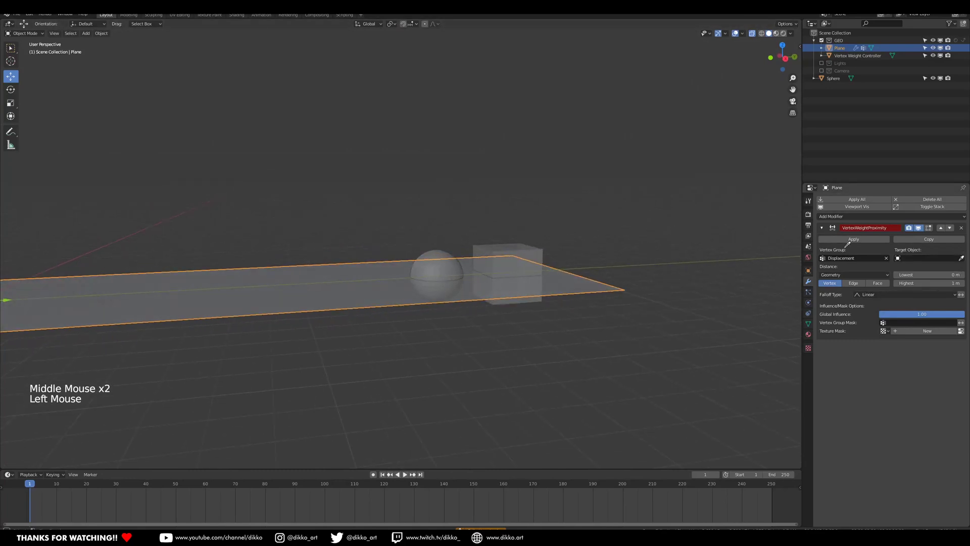
pyautogui.click(439, 247)
pyautogui.moveTo(532, 238); pyautogui.dragTo(483, 319, button='middle')
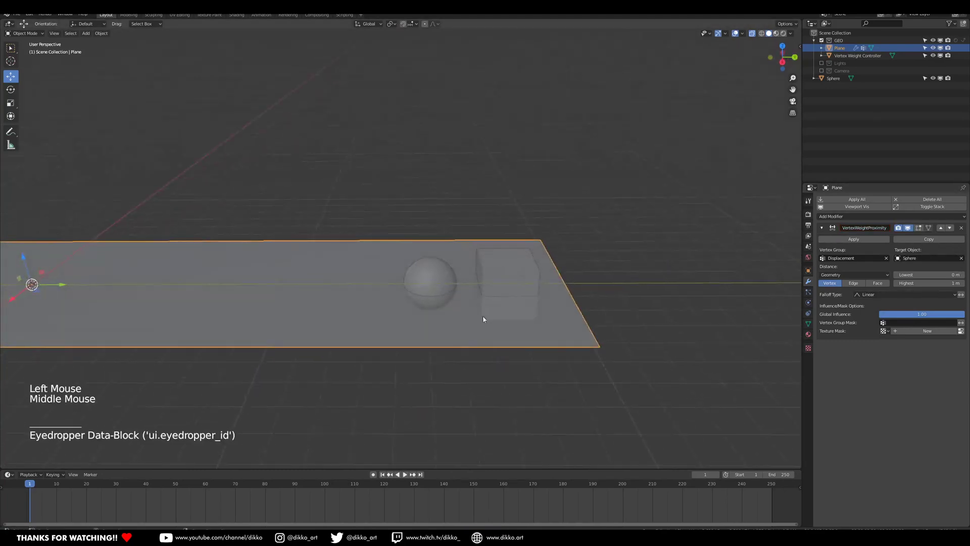
# Switch the plane to Weight Paint mode and inspect the weights around the sphere.
pyautogui.click(441, 336)
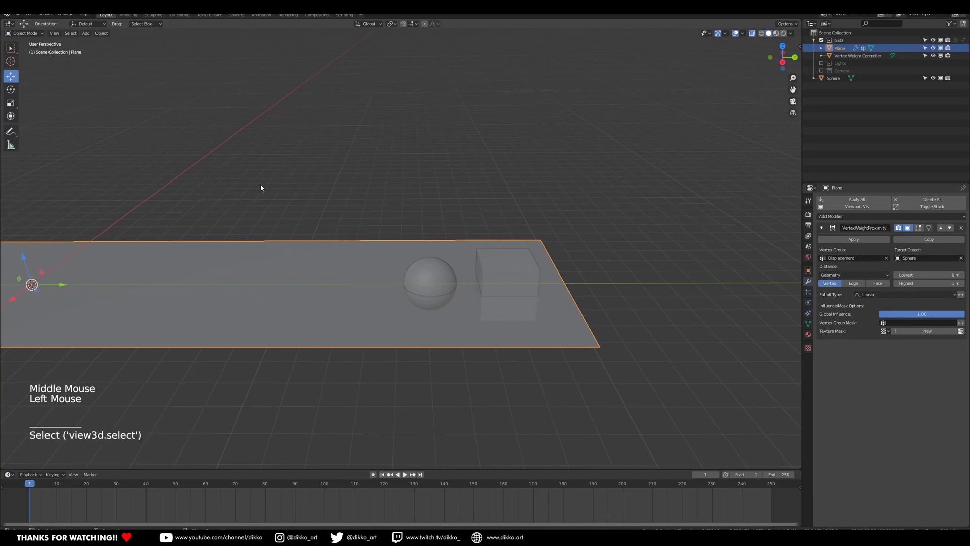
pyautogui.click(24, 33)
pyautogui.click(23, 70)
pyautogui.moveTo(418, 274); pyautogui.dragTo(460, 281, button='middle')
pyautogui.moveTo(358, 306); pyautogui.dragTo(443, 325, button='middle')
pyautogui.moveTo(426, 273)
pyautogui.mouseDown(button='middle')
pyautogui.moveTo(320, 281)
pyautogui.moveTo(345, 316)
pyautogui.moveTo(363, 303)
pyautogui.moveTo(354, 323)
pyautogui.moveTo(348, 311)
pyautogui.mouseUp(button='middle')
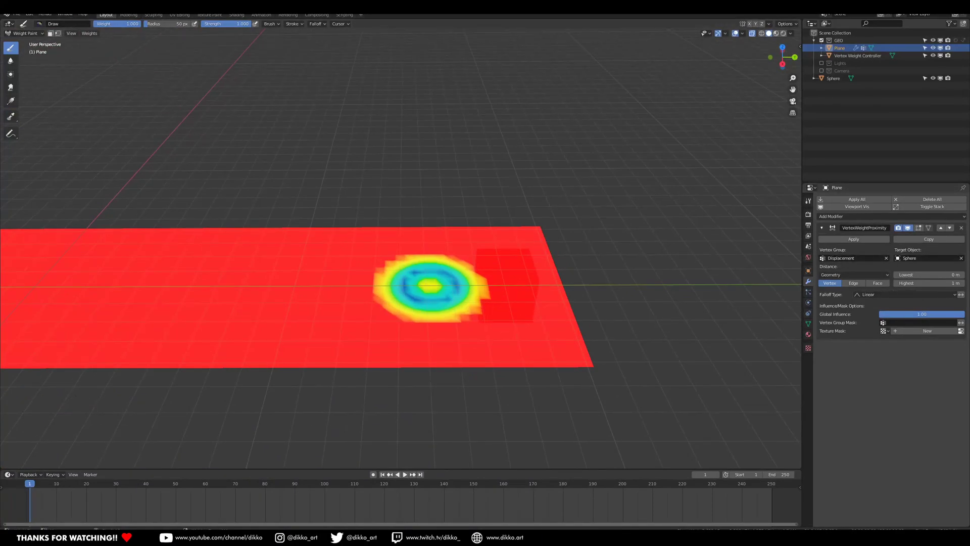
# Return to Object Mode and examine how the cube and the sphere intersect the plane.
pyautogui.click(25, 33)
pyautogui.click(23, 41)
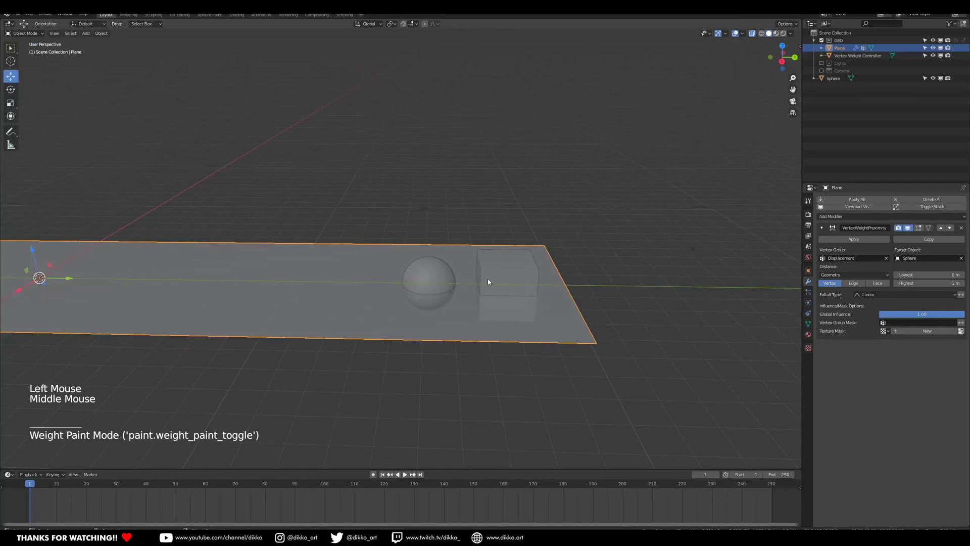
pyautogui.click(489, 281)
pyautogui.moveTo(489, 282); pyautogui.dragTo(492, 284, button='middle')
pyautogui.scroll(2, 535, 317)
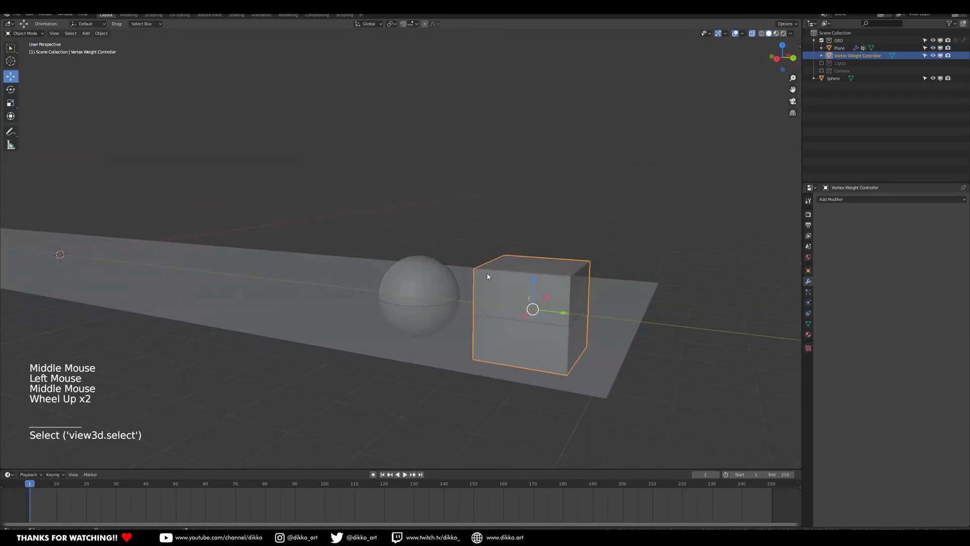
pyautogui.moveTo(526, 323)
pyautogui.mouseDown(button='middle')
pyautogui.moveTo(534, 301)
pyautogui.moveTo(535, 309)
pyautogui.mouseUp(button='middle')
pyautogui.click(536, 281)
pyautogui.click(536, 280)
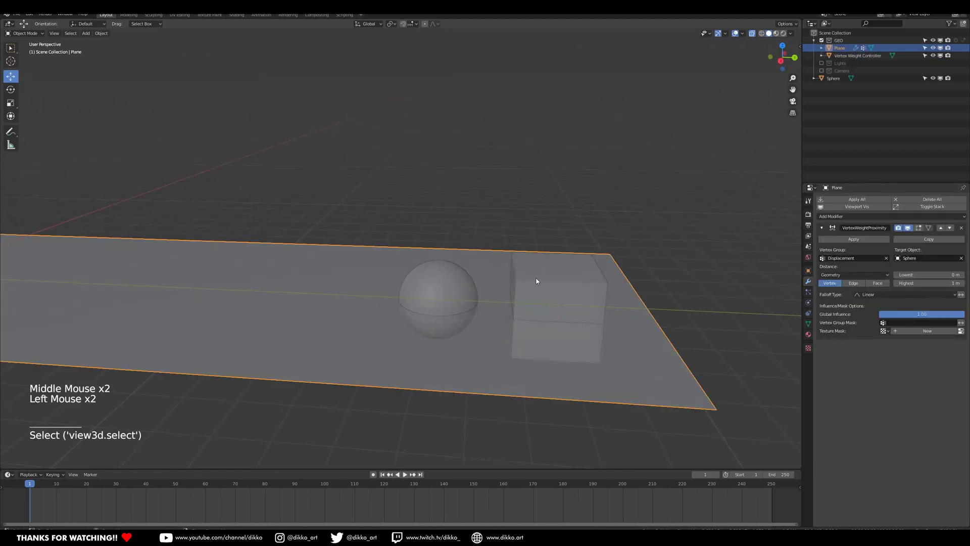
pyautogui.moveTo(430, 310); pyautogui.dragTo(471, 271, button='middle')
pyautogui.moveTo(551, 300)
pyautogui.mouseDown(button='middle')
pyautogui.moveTo(572, 310)
pyautogui.moveTo(538, 296)
pyautogui.mouseUp(button='middle')
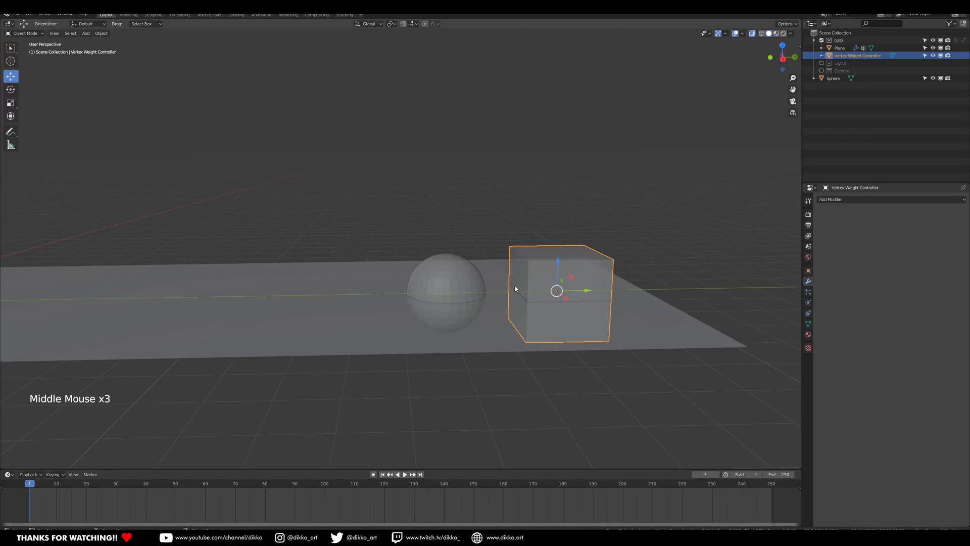
pyautogui.moveTo(622, 310); pyautogui.dragTo(535, 299, button='middle')
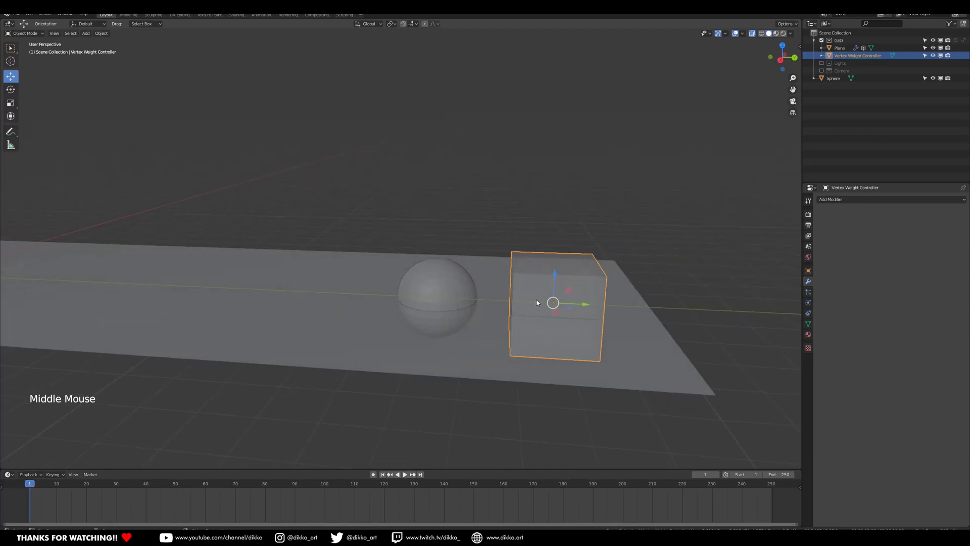
# Add a horizontal loop cut around the middle of the Vertex Weight Controller cube.
pyautogui.press('Tab')
pyautogui.hotkey('ctrl', 'r')
pyautogui.click(516, 315)
pyautogui.press('Tab')
# Set the plane's proximity modifier target object back to the Vertex Weight Controller cube.
pyautogui.click(435, 342)
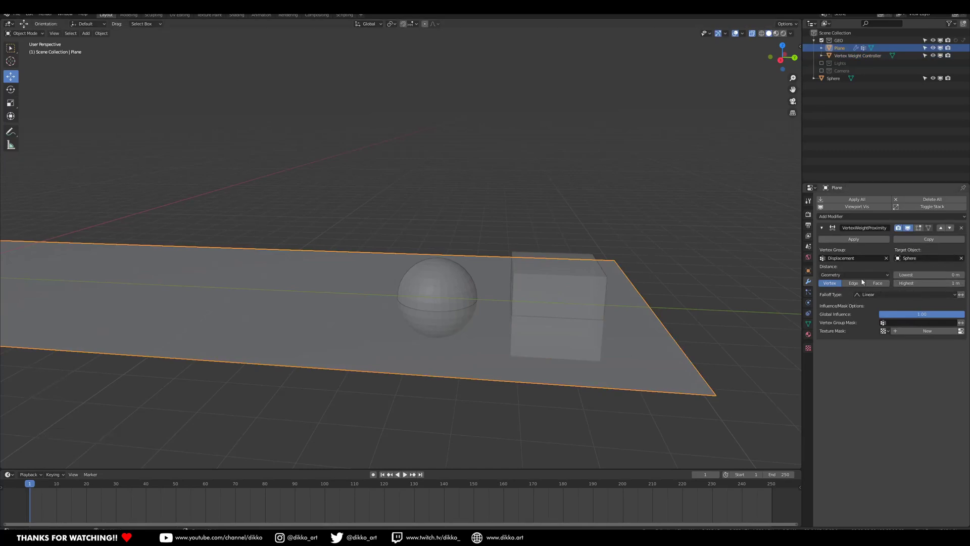
pyautogui.click(961, 258)
pyautogui.click(962, 258)
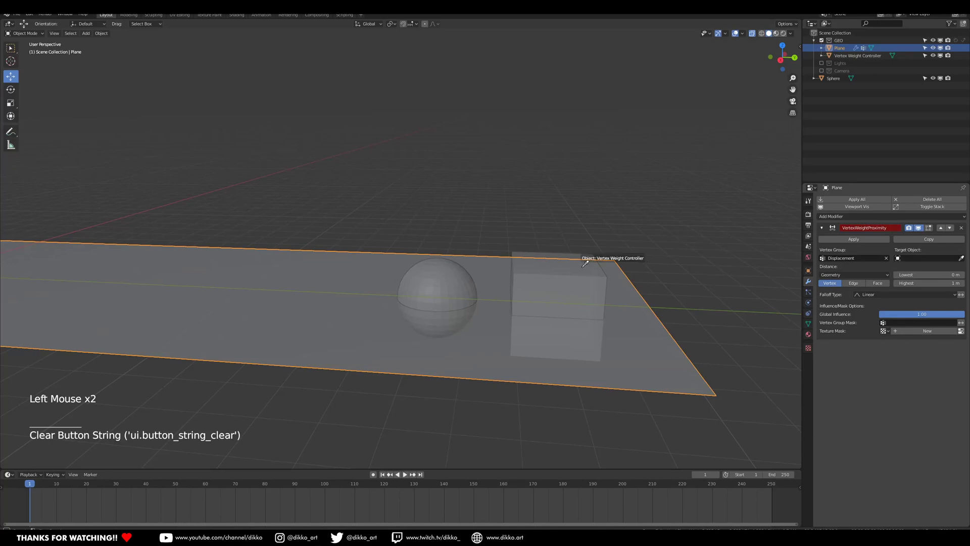
pyautogui.click(584, 263)
pyautogui.click(657, 371)
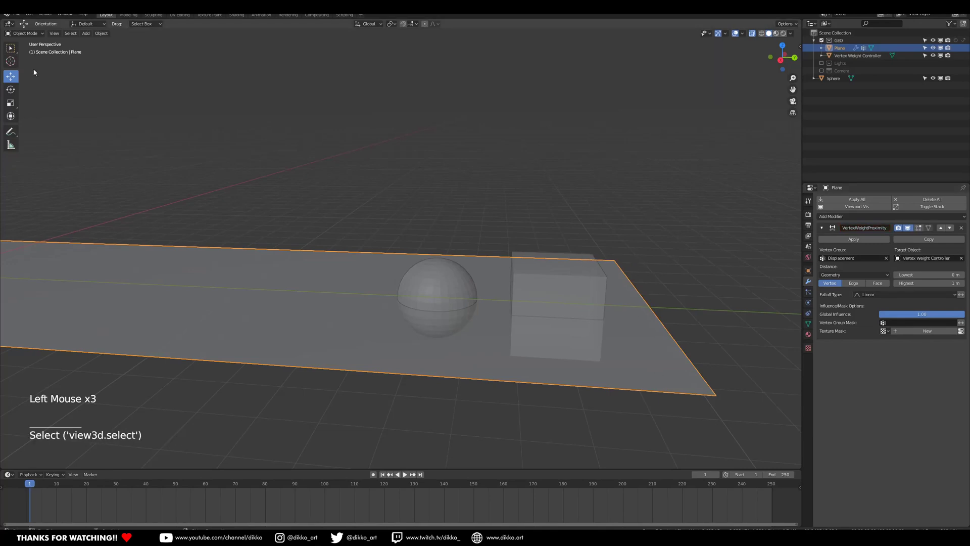
# Switch the plane to Weight Paint mode and inspect the weights around the cube's middle vertices.
pyautogui.click(24, 33)
pyautogui.click(23, 85)
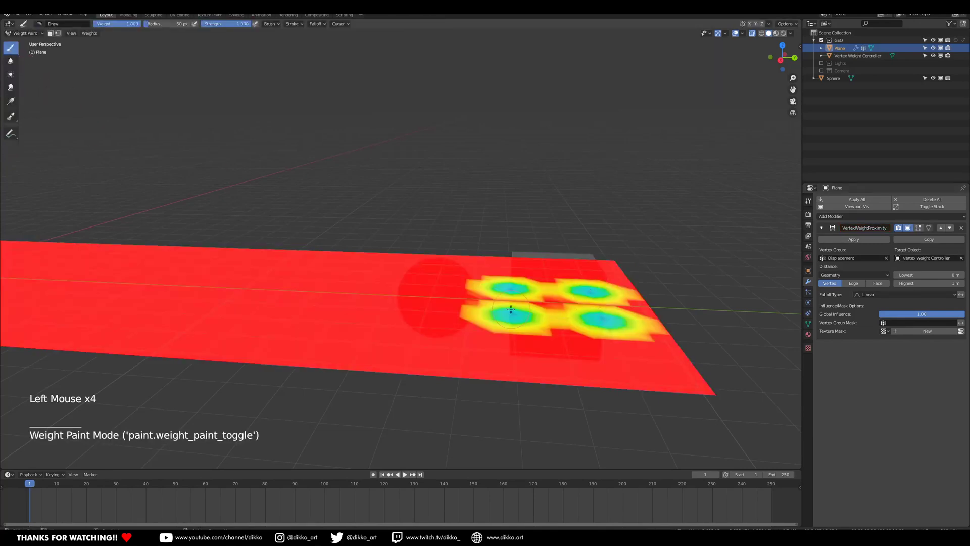
pyautogui.moveTo(511, 309); pyautogui.dragTo(514, 301, button='middle')
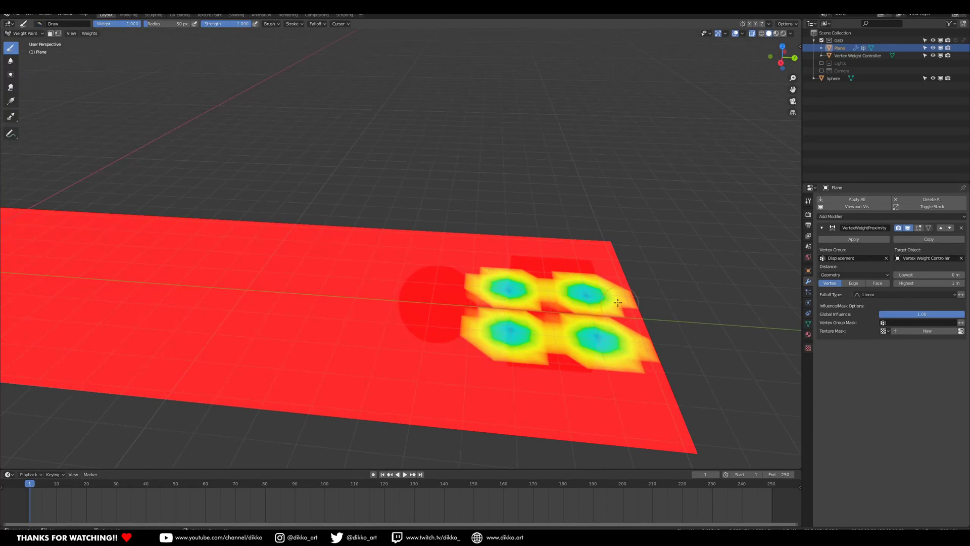
pyautogui.click(25, 33)
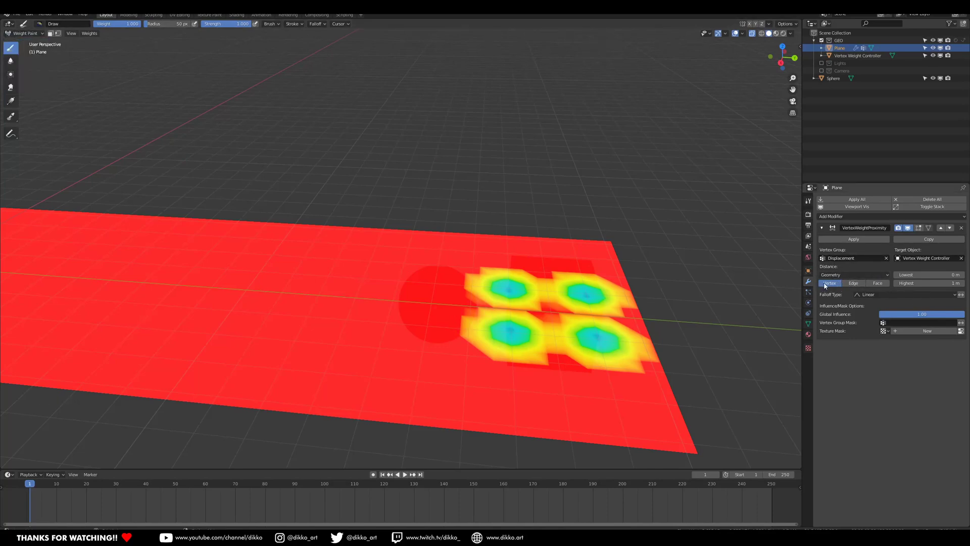
# Return to Object Mode, delete the Vertex Weight Controller cube and reselect the plane.
pyautogui.click(25, 34)
pyautogui.click(21, 43)
pyautogui.click(516, 277)
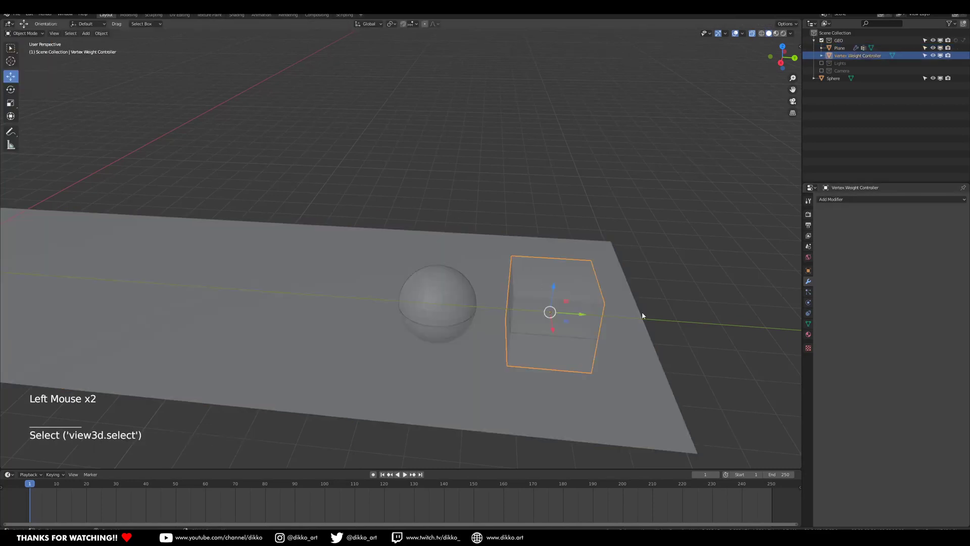
pyautogui.press('x')
pyautogui.click(581, 326)
pyautogui.click(566, 324)
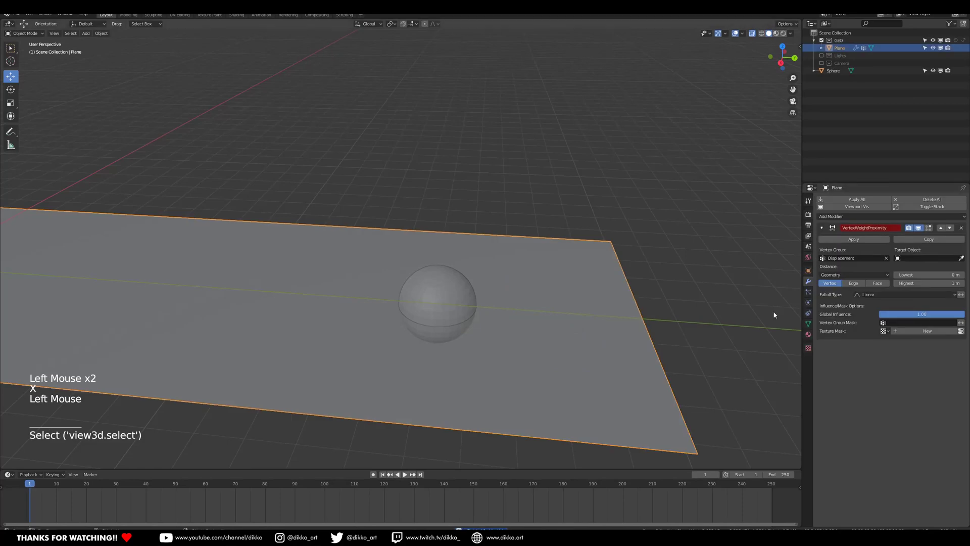
# Add a Subdivision Surface modifier to the sphere.
pyautogui.click(429, 284)
pyautogui.click(864, 199)
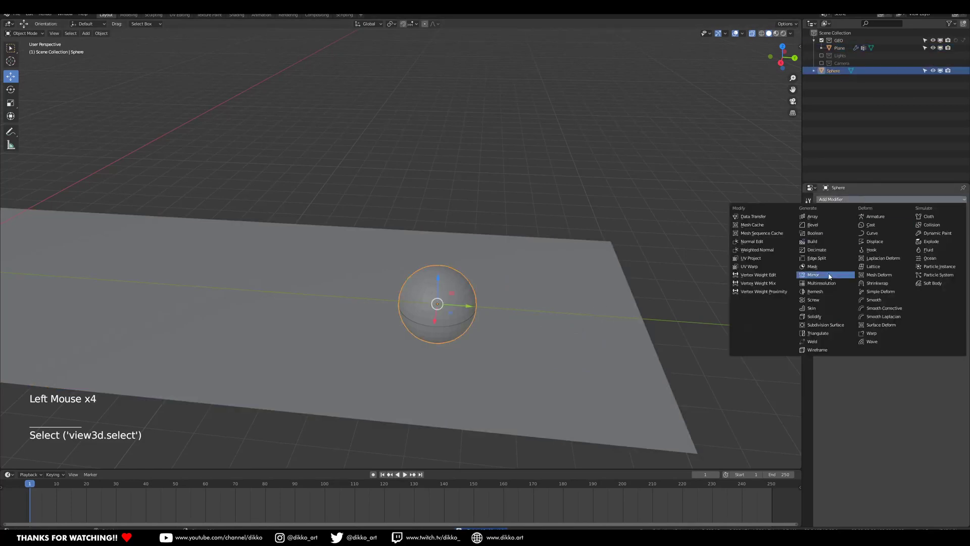
pyautogui.click(835, 322)
# Select the plane and switch it to Weight Paint mode.
pyautogui.click(516, 378)
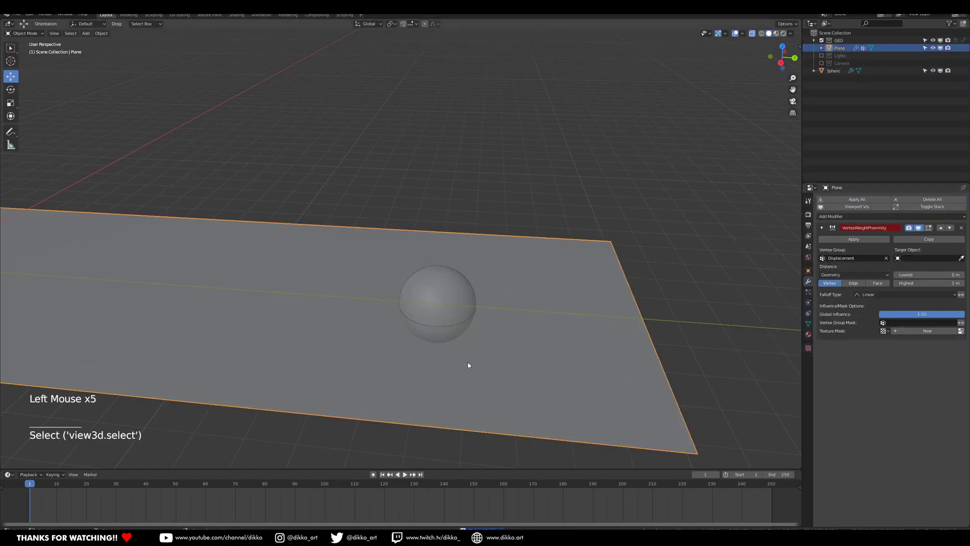
pyautogui.click(29, 33)
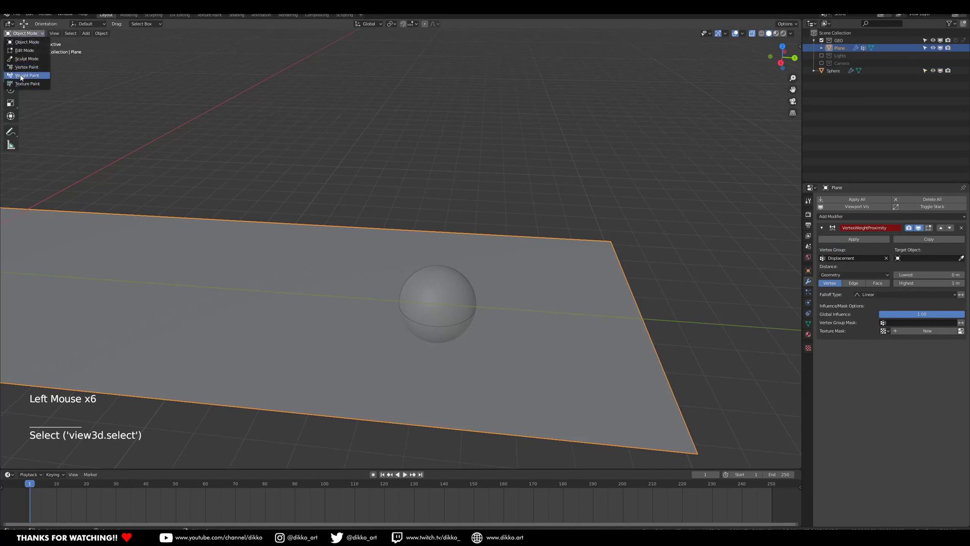
pyautogui.click(23, 72)
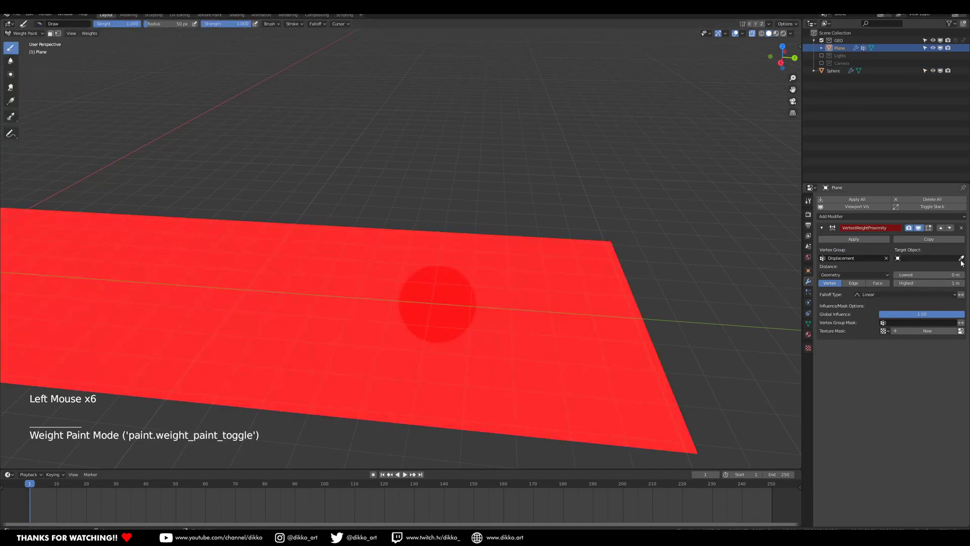
# Set the sphere as the target object of the plane's Vertex Weight Proximity modifier.
pyautogui.click(834, 70)
pyautogui.moveTo(455, 303)
pyautogui.mouseDown(button='middle')
pyautogui.moveTo(448, 293)
pyautogui.moveTo(459, 328)
pyautogui.mouseUp(button='middle')
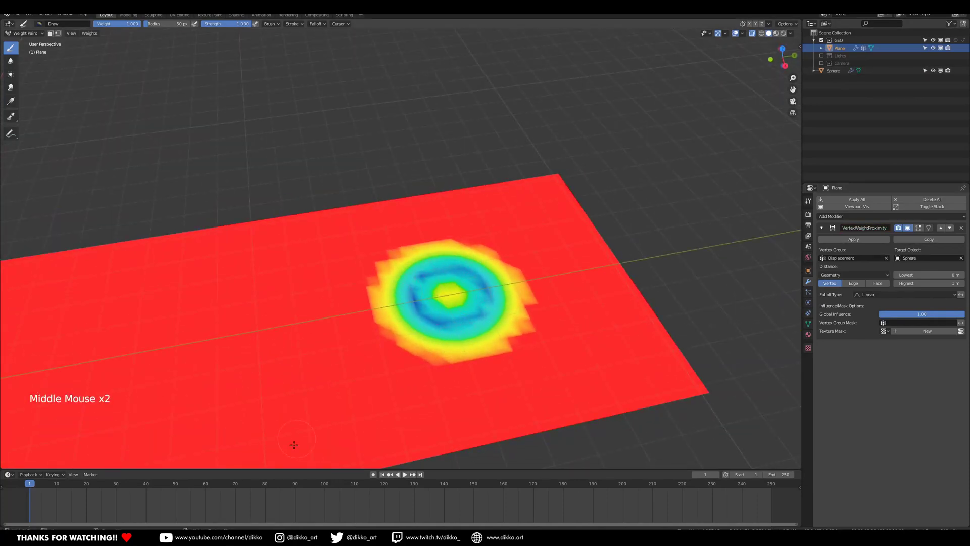
pyautogui.click(212, 538)
pyautogui.click(212, 538)
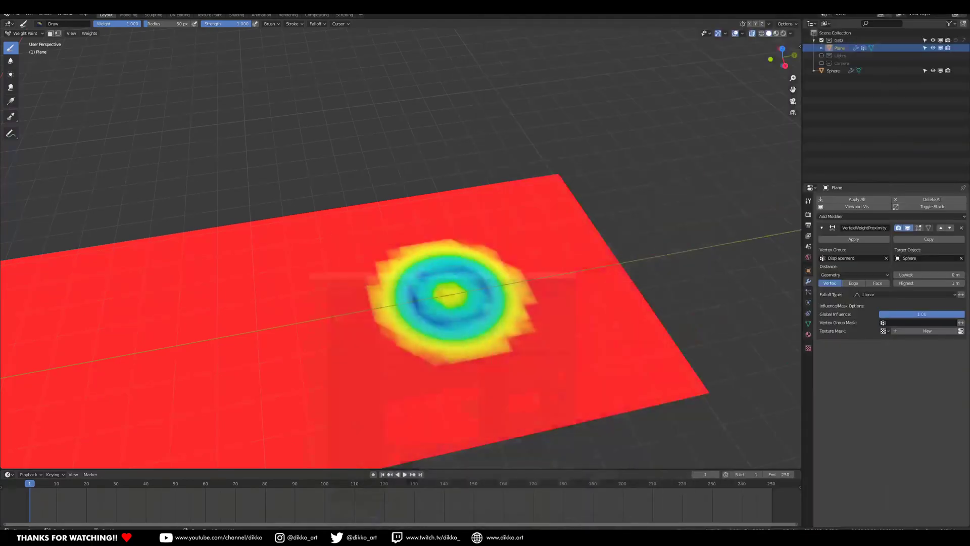
# Return to Object Mode, move the sphere along Y towards the middle of the plane and reselect the plane.
pyautogui.click(14, 33)
pyautogui.click(26, 44)
pyautogui.moveTo(528, 347); pyautogui.dragTo(472, 299, button='middle')
pyautogui.click(467, 294)
pyautogui.scroll(-3, 466, 297)
pyautogui.moveTo(429, 324); pyautogui.dragTo(708, 325, button='middle')
pyautogui.scroll(-2, 688, 312)
pyautogui.moveTo(645, 276); pyautogui.dragTo(459, 288)
pyautogui.click(456, 293)
# Inspect the plane's weights around the sphere in Weight Paint mode, then return to Object Mode.
pyautogui.click(24, 34)
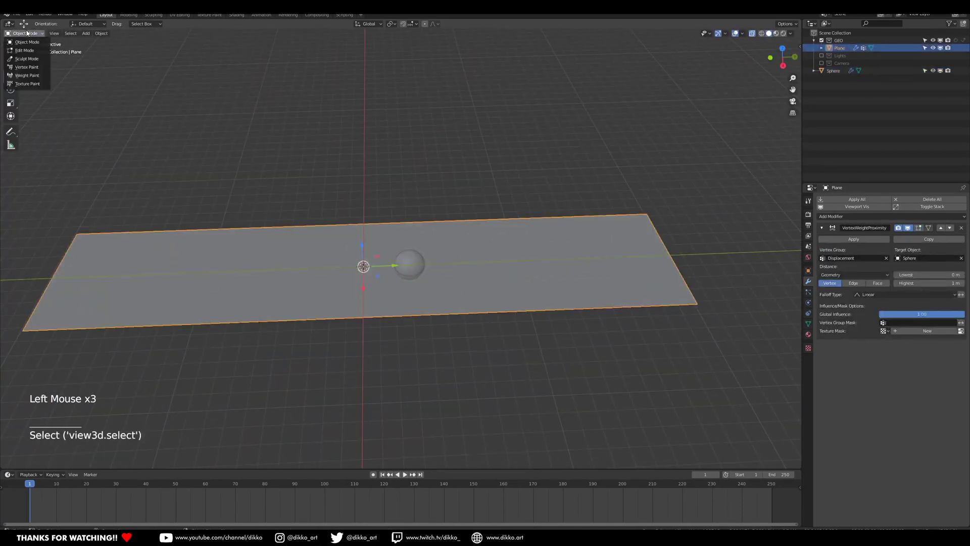
pyautogui.click(22, 75)
pyautogui.moveTo(473, 288); pyautogui.dragTo(438, 297, button='middle')
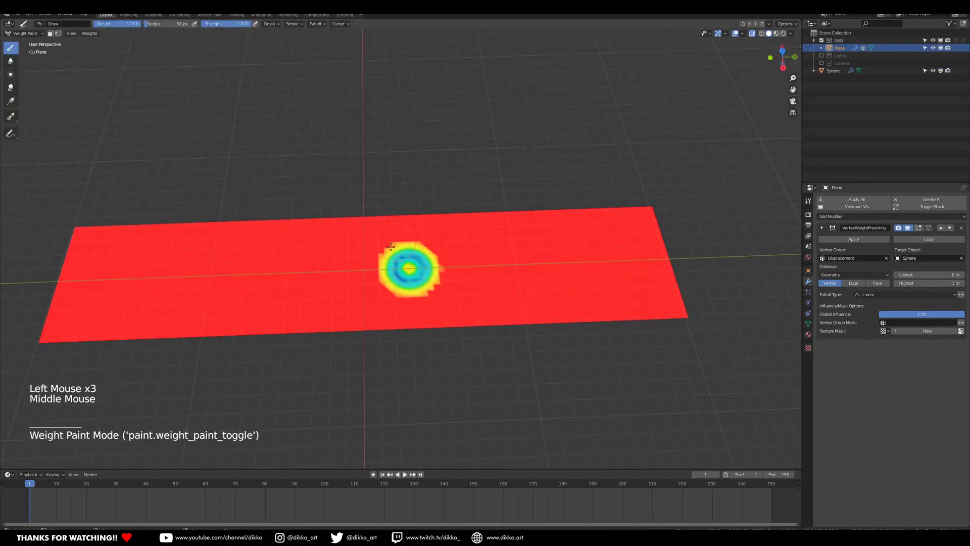
pyautogui.click(24, 34)
pyautogui.click(22, 42)
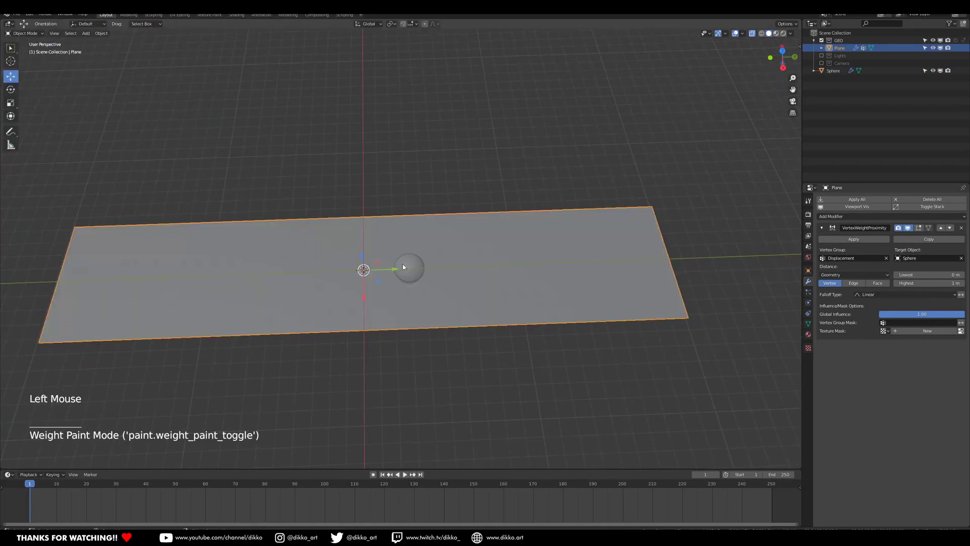
# Move the sphere along the Y axis to near the plane's short end.
pyautogui.click(406, 267)
pyautogui.moveTo(442, 269); pyautogui.dragTo(652, 263)
pyautogui.moveTo(666, 272); pyautogui.dragTo(640, 262, button='middle')
pyautogui.keyDown('shift'); pyautogui.moveTo(651, 265); pyautogui.dragTo(552, 296, button='middle'); pyautogui.keyUp('shift')
pyautogui.scroll(2, 514, 230)
pyautogui.scroll(-2, 569, 267)
pyautogui.scroll(1, 535, 280)
pyautogui.click(464, 288)
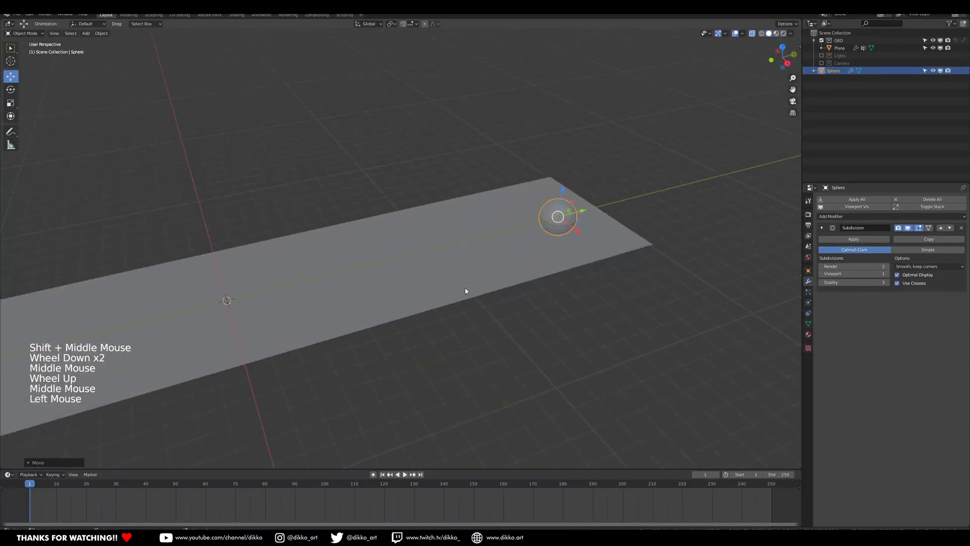
pyautogui.moveTo(456, 293); pyautogui.dragTo(430, 293, button='middle')
pyautogui.click(564, 241)
pyautogui.click(545, 281)
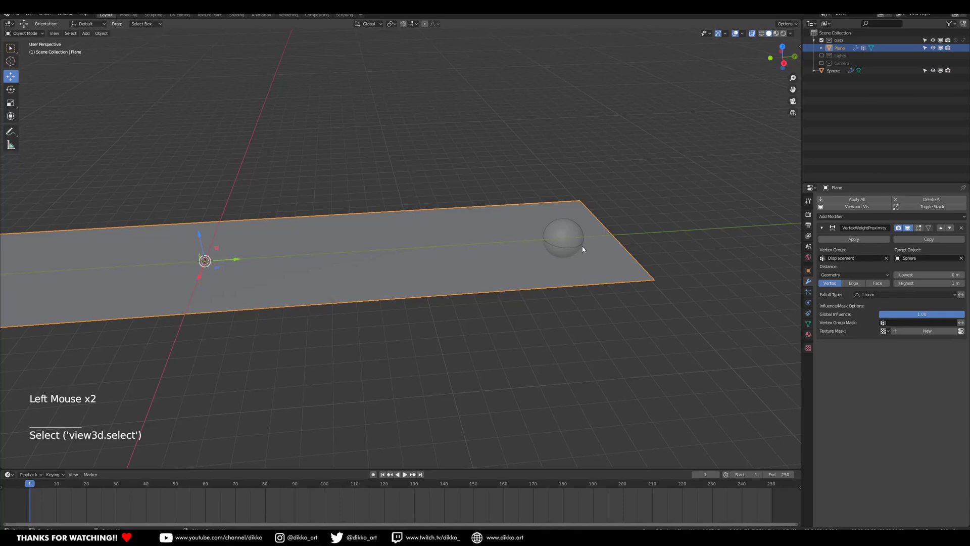
pyautogui.moveTo(582, 247); pyautogui.dragTo(559, 250, button='middle')
pyautogui.click(559, 249)
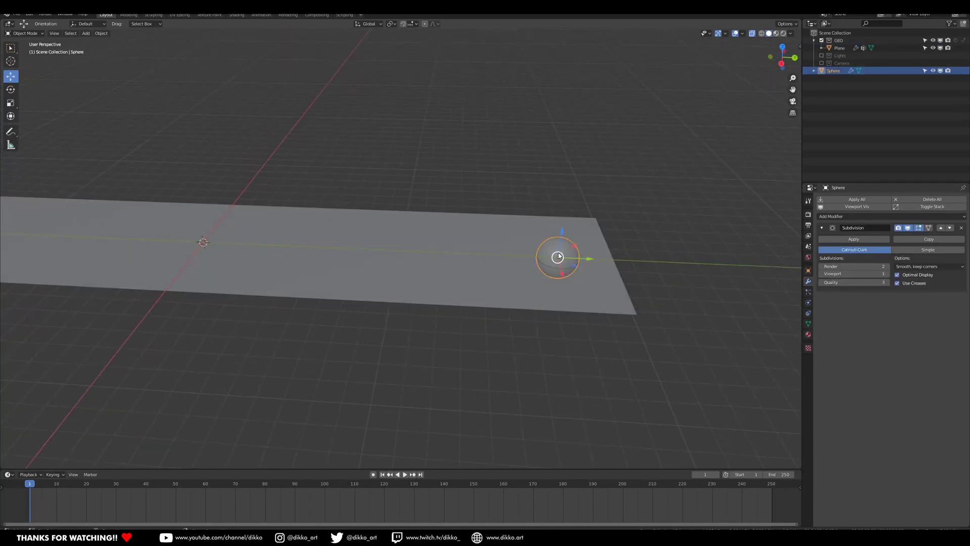
pyautogui.moveTo(558, 256); pyautogui.dragTo(523, 284, button='middle')
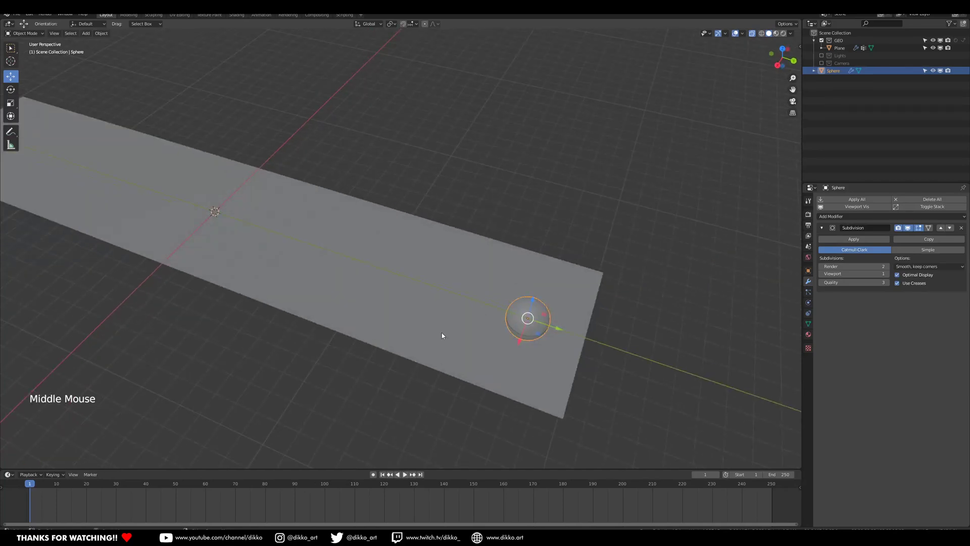
pyautogui.moveTo(442, 333); pyautogui.dragTo(539, 304, button='middle')
# Invert the falloff of the plane's Vertex Weight Proximity modifier and check the weights in Weight Paint mode before returning to Object Mode.
pyautogui.click(320, 283)
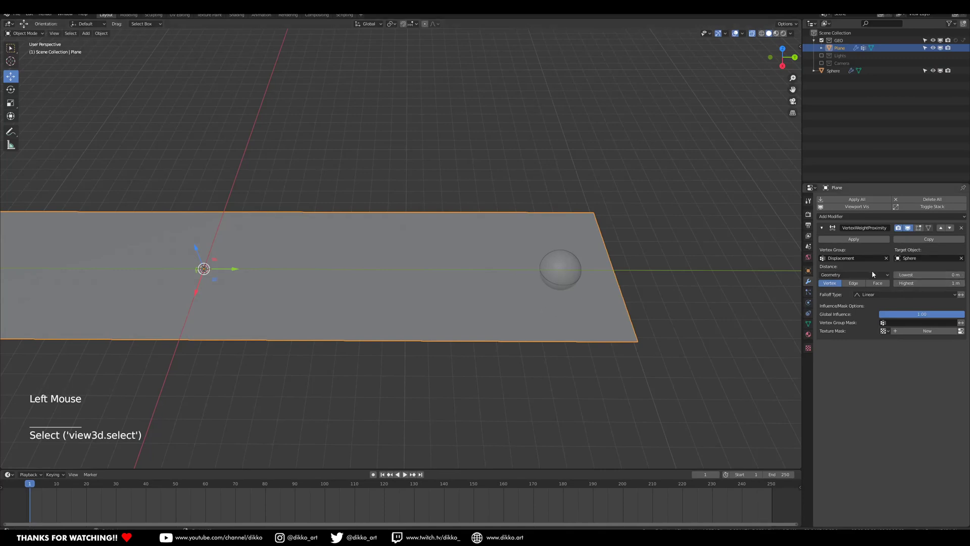
pyautogui.click(961, 295)
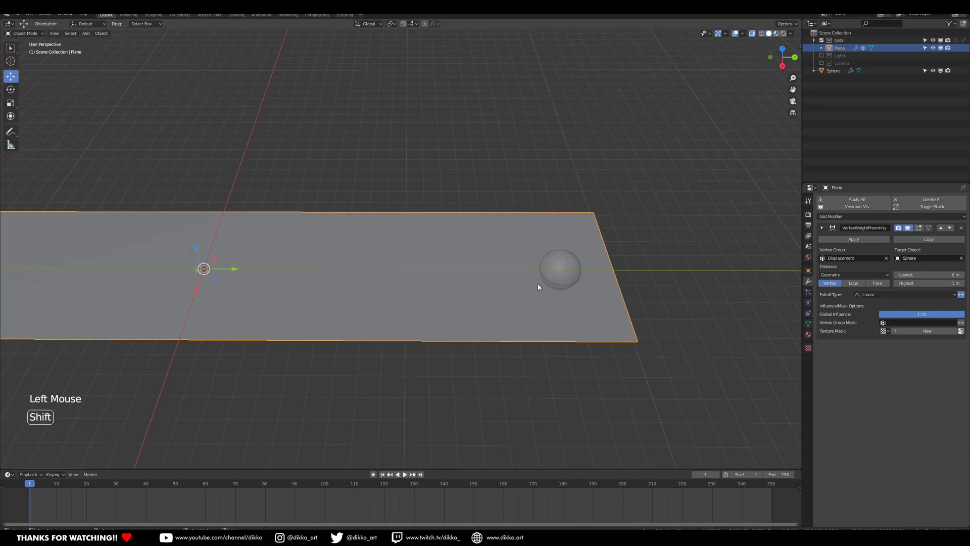
pyautogui.keyDown('shift'); pyautogui.moveTo(538, 284); pyautogui.dragTo(529, 313, button='middle'); pyautogui.keyUp('shift')
pyautogui.click(525, 301)
pyautogui.click(24, 33)
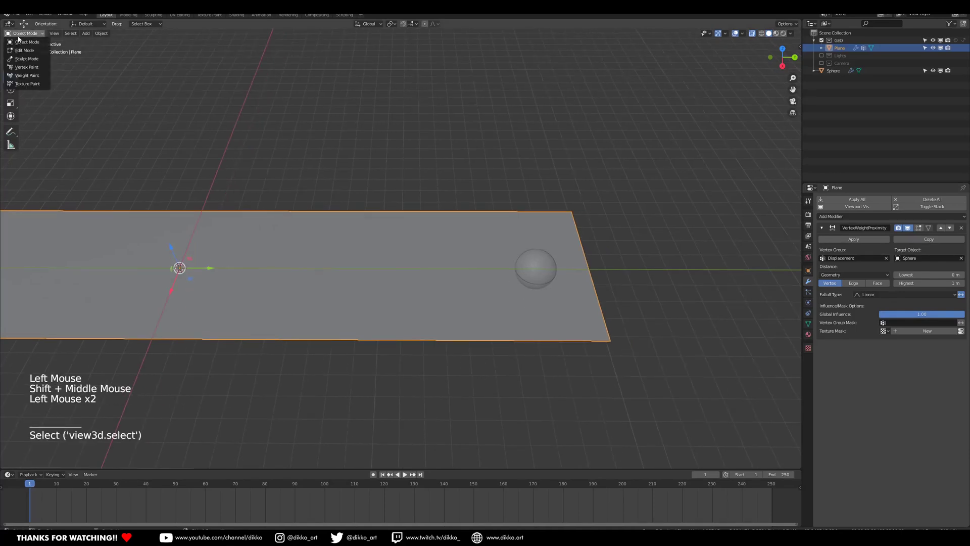
pyautogui.click(28, 72)
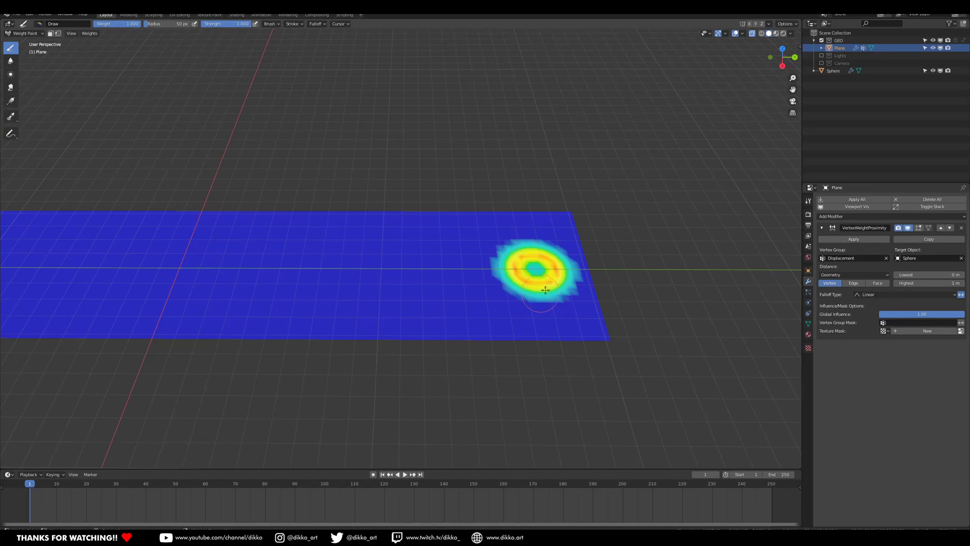
pyautogui.click(21, 35)
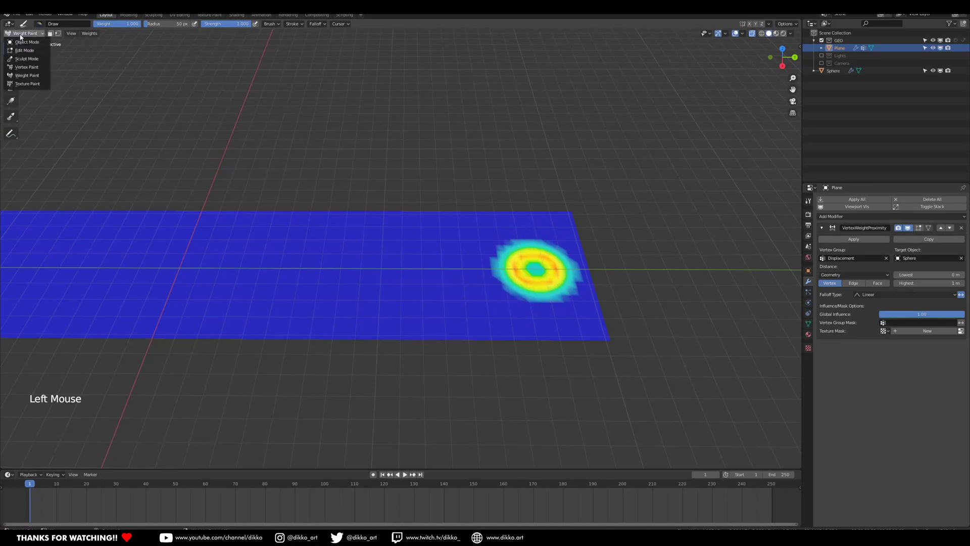
pyautogui.click(20, 41)
pyautogui.moveTo(419, 324); pyautogui.dragTo(457, 310, button='middle')
pyautogui.click(486, 263)
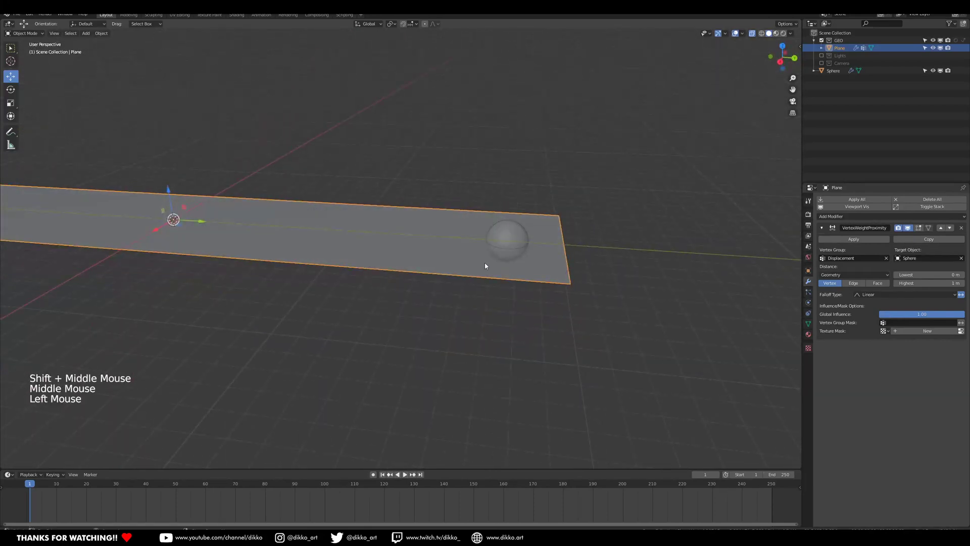
pyautogui.moveTo(576, 268); pyautogui.dragTo(442, 314, button='middle')
pyautogui.click(518, 245)
# Set the plane's proximity falloff type to Smooth and check the weights in Weight Paint mode before returning to Object Mode.
pyautogui.click(440, 313)
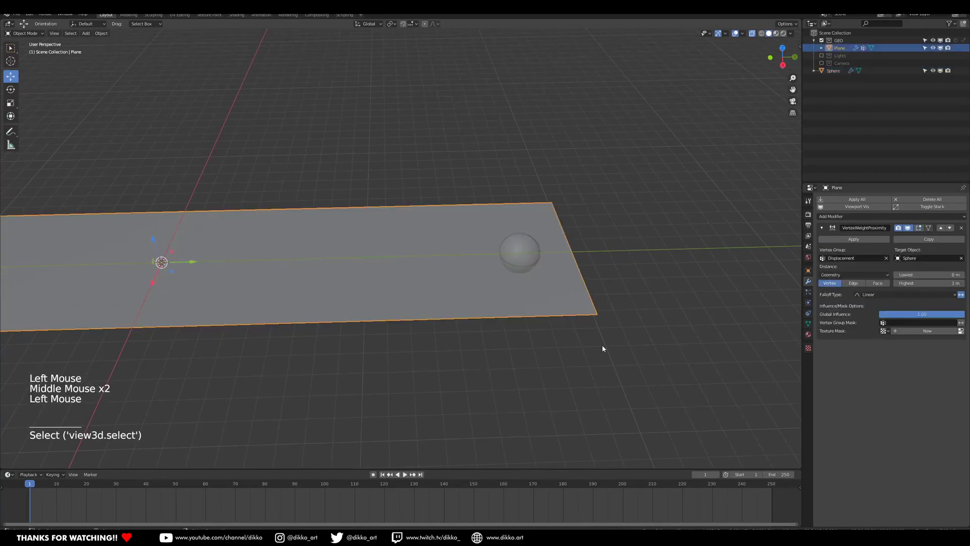
pyautogui.moveTo(515, 289); pyautogui.dragTo(475, 331, button='middle')
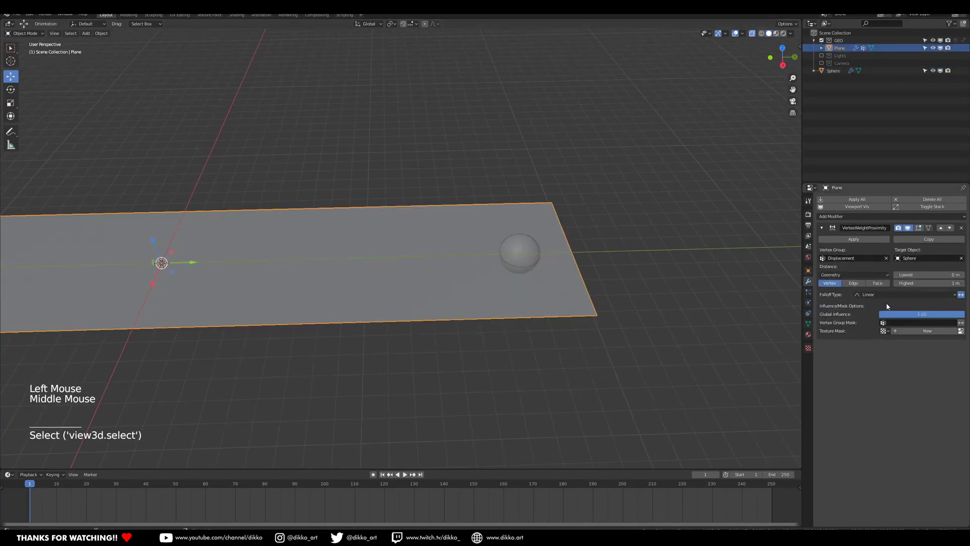
pyautogui.click(874, 294)
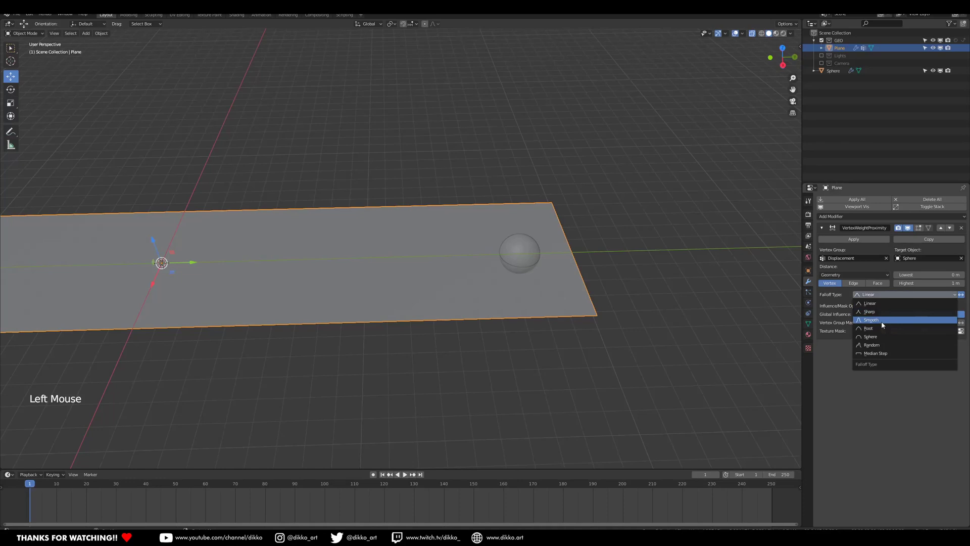
pyautogui.click(871, 320)
pyautogui.moveTo(440, 275); pyautogui.dragTo(414, 271, button='middle')
pyautogui.click(413, 270)
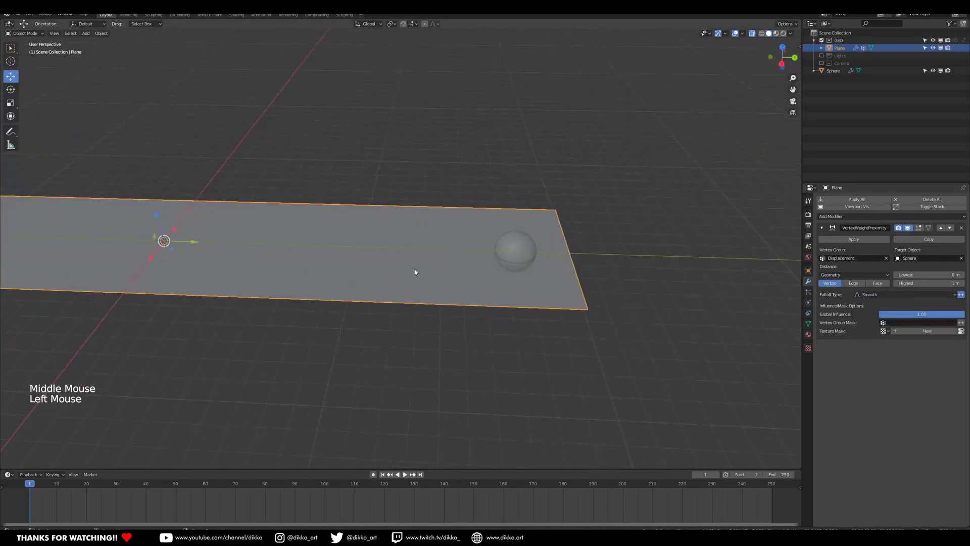
pyautogui.click(24, 33)
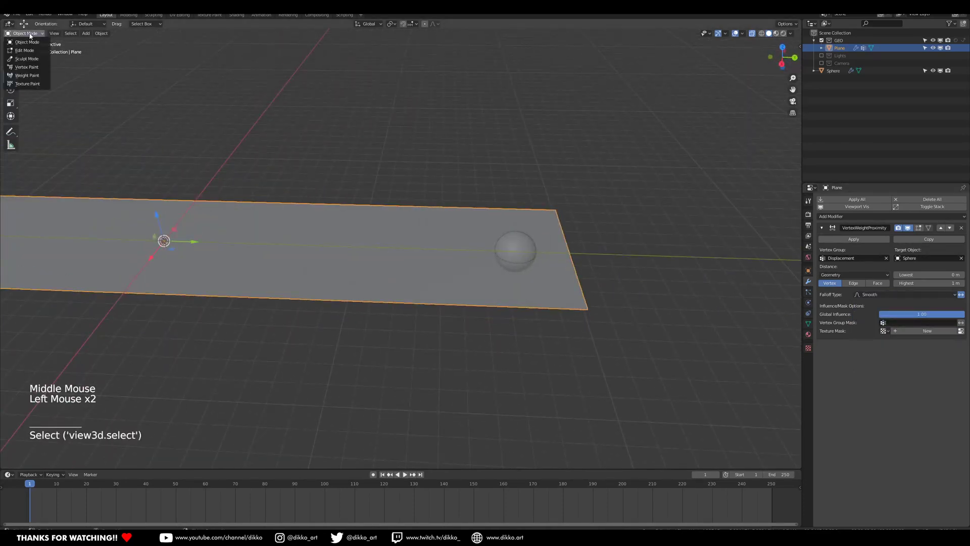
pyautogui.click(28, 75)
pyautogui.moveTo(498, 283); pyautogui.dragTo(504, 292, button='middle')
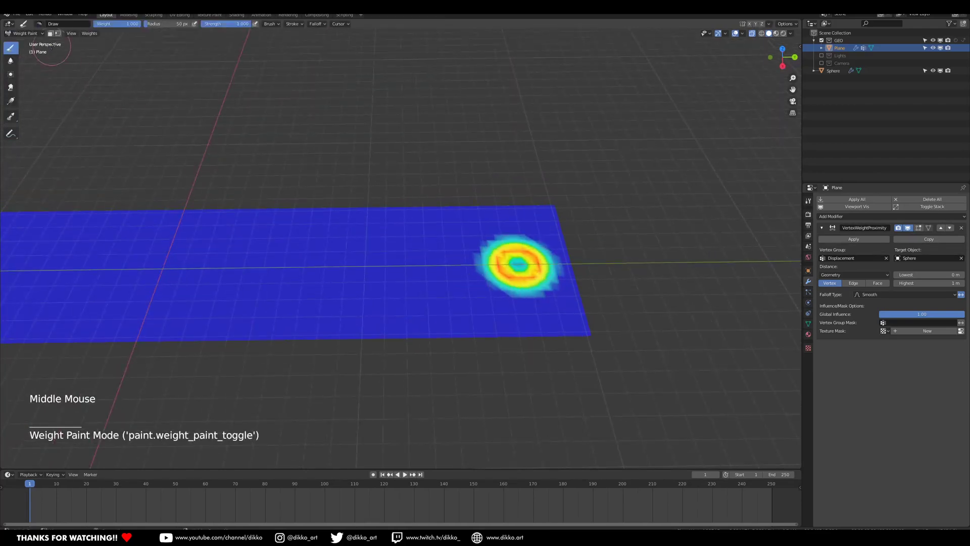
pyautogui.click(25, 34)
pyautogui.click(23, 44)
# Move the sphere along the X axis towards one long edge of the plane.
pyautogui.keyDown('shift'); pyautogui.moveTo(513, 326); pyautogui.dragTo(394, 299, button='middle'); pyautogui.keyUp('shift')
pyautogui.click(422, 297)
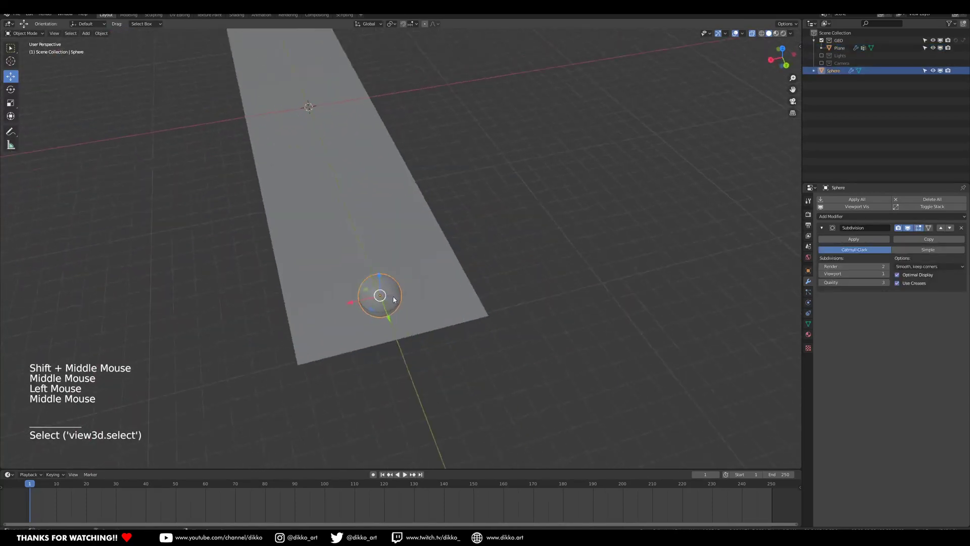
pyautogui.moveTo(344, 303); pyautogui.dragTo(313, 310)
pyautogui.scroll(2, 323, 308)
pyautogui.moveTo(325, 308); pyautogui.dragTo(353, 298, button='middle')
pyautogui.moveTo(353, 298); pyautogui.dragTo(377, 306, button='middle')
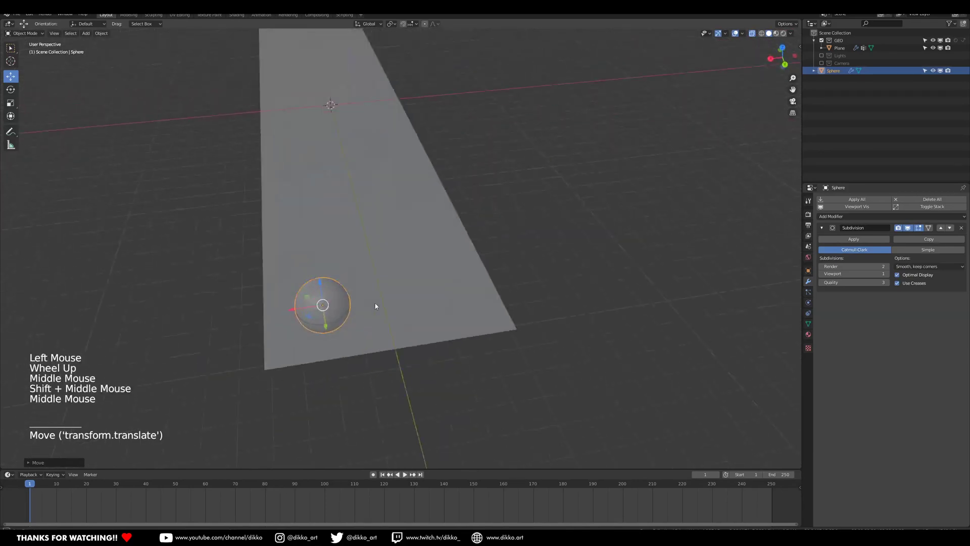
# Duplicate the sphere's mesh in Edit Mode along X to the opposite side of the plane, then return to Object Mode.
pyautogui.click(398, 307)
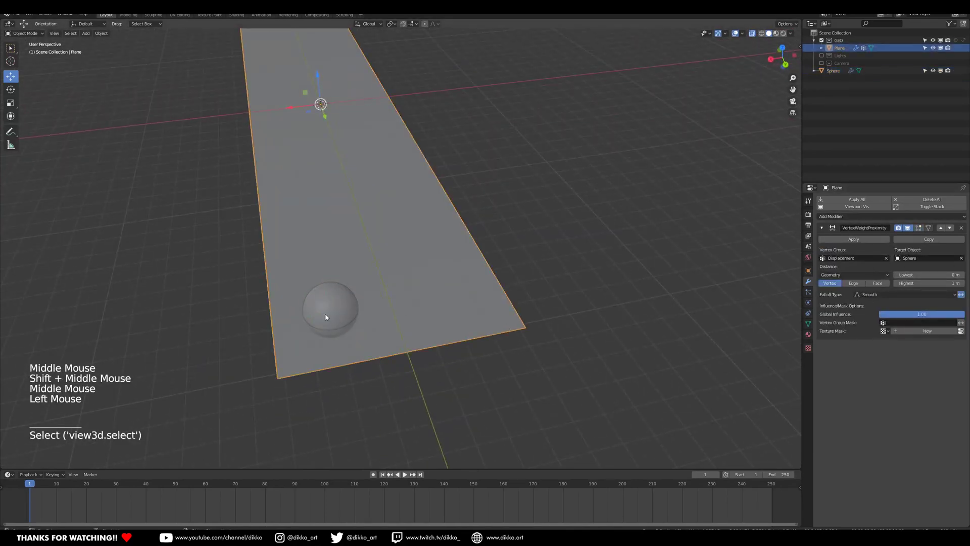
pyautogui.click(337, 294)
pyautogui.click(344, 297)
pyautogui.moveTo(433, 288); pyautogui.dragTo(387, 301, button='middle')
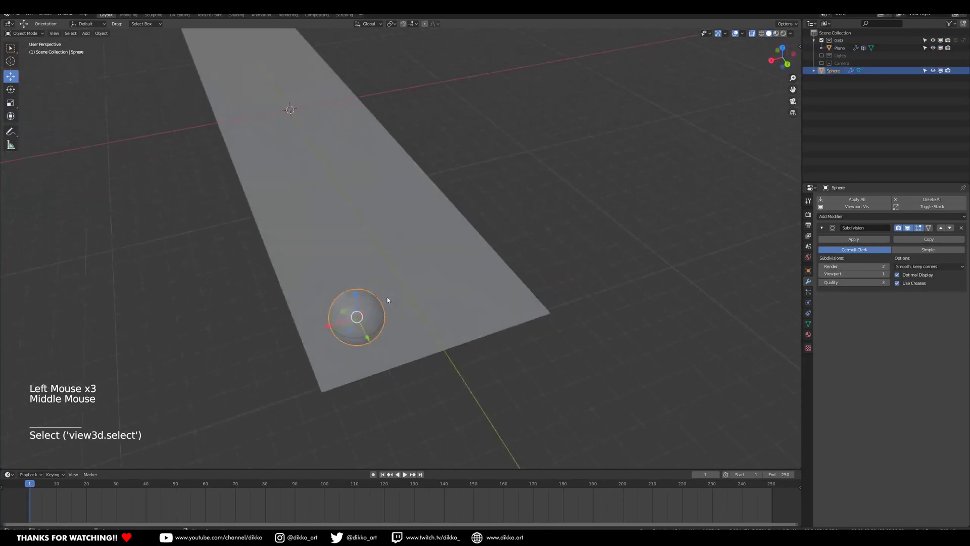
pyautogui.press('Tab')
pyautogui.hotkey('shift', 'd')
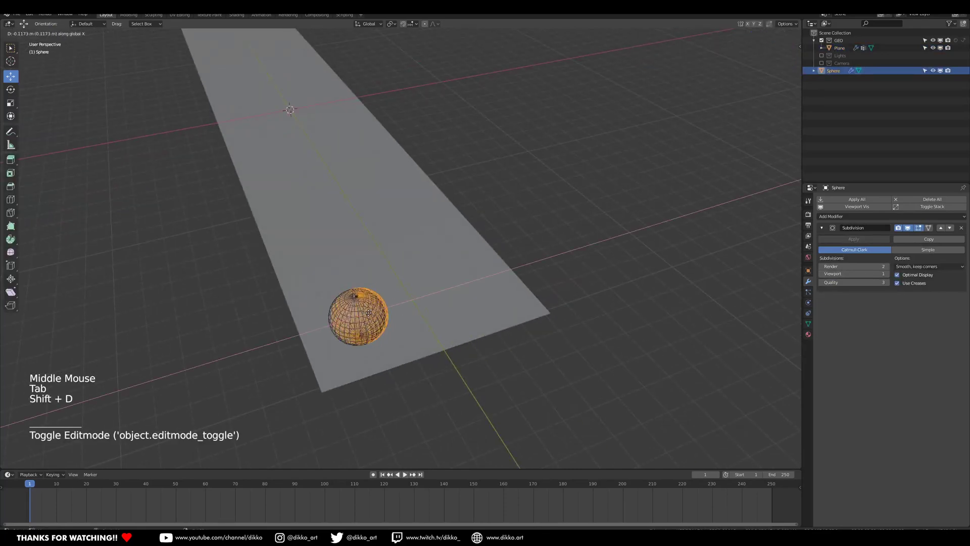
pyautogui.click(475, 279)
pyautogui.moveTo(475, 279); pyautogui.dragTo(509, 314, button='middle')
pyautogui.press('Tab')
# Select the plane and inspect the weights around both spheres in Weight Paint mode, then return to Object Mode.
pyautogui.click(479, 264)
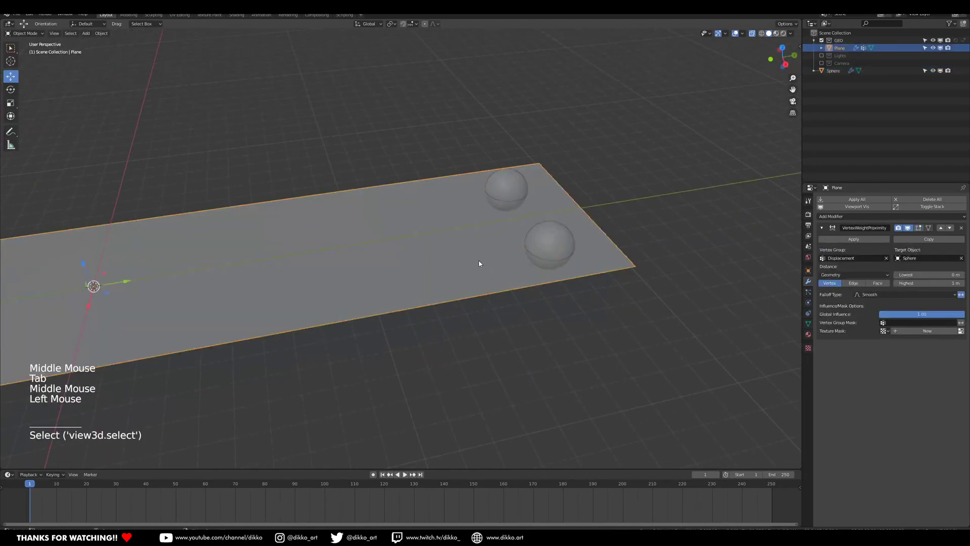
pyautogui.click(27, 33)
pyautogui.click(21, 78)
pyautogui.moveTo(521, 246)
pyautogui.mouseDown(button='middle')
pyautogui.moveTo(510, 261)
pyautogui.moveTo(530, 303)
pyautogui.moveTo(527, 326)
pyautogui.mouseUp(button='middle')
pyautogui.click(19, 34)
pyautogui.click(15, 41)
pyautogui.moveTo(384, 288); pyautogui.dragTo(416, 212, button='middle')
pyautogui.keyDown('shift'); pyautogui.moveTo(529, 265); pyautogui.dragTo(459, 316, button='middle'); pyautogui.keyUp('shift')
# Save the scene to the Desktop as a Blender file under a new name.
pyautogui.hotkey('ctrl', 's')
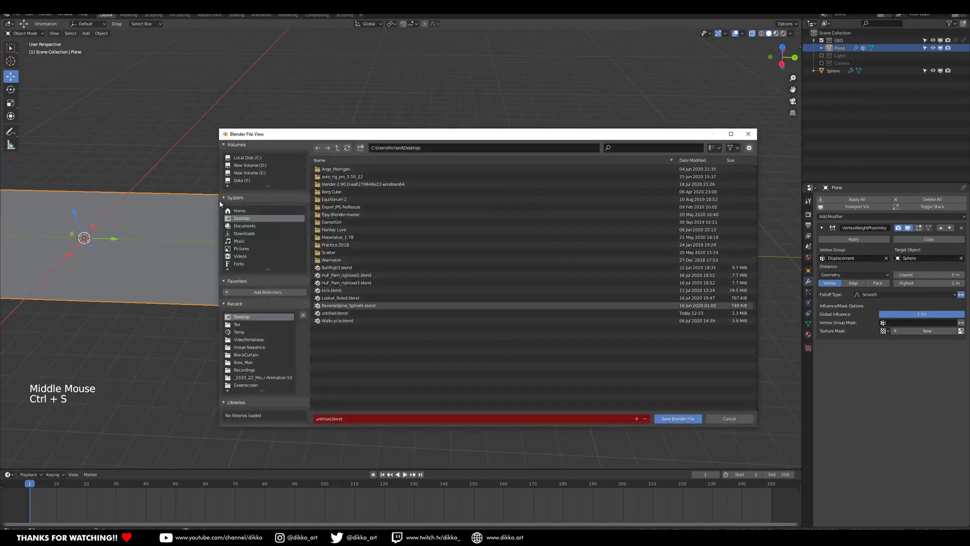
pyautogui.click(327, 418)
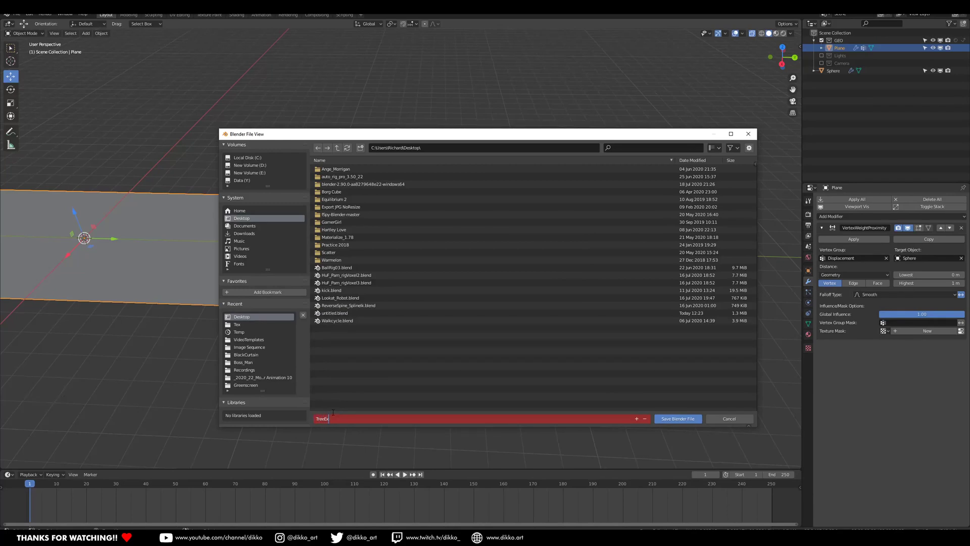
pyautogui.click(674, 415)
pyautogui.click(674, 416)
# Add a Particle System modifier to the plane.
pyautogui.moveTo(276, 309); pyautogui.dragTo(465, 240, button='middle')
pyautogui.keyDown('shift'); pyautogui.moveTo(402, 286); pyautogui.dragTo(404, 284, button='middle'); pyautogui.keyUp('shift')
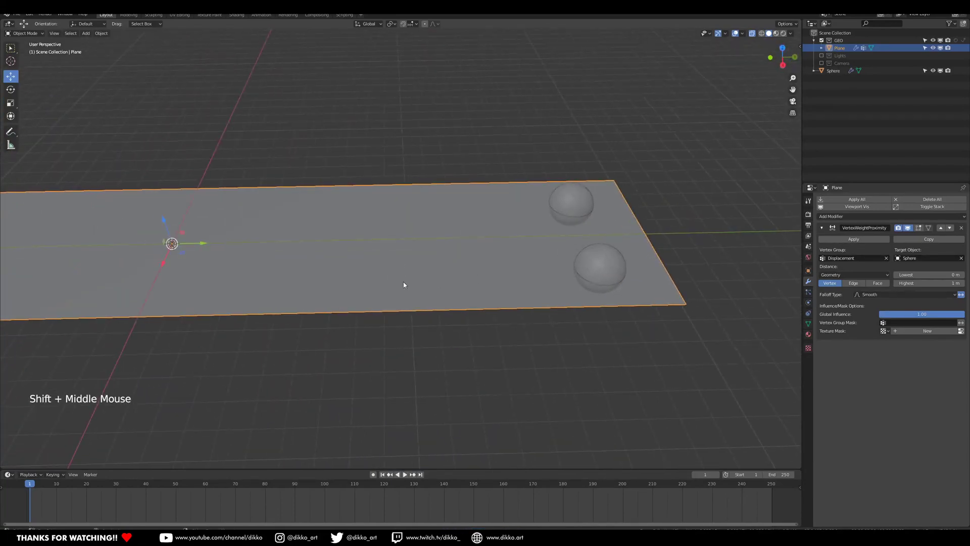
pyautogui.moveTo(313, 309); pyautogui.dragTo(332, 346, button='middle')
pyautogui.click(423, 294)
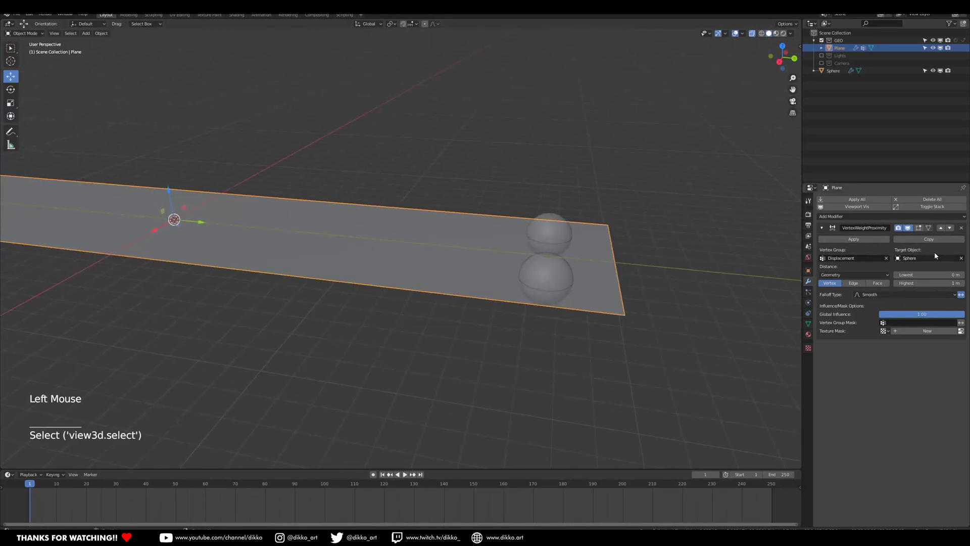
pyautogui.click(851, 218)
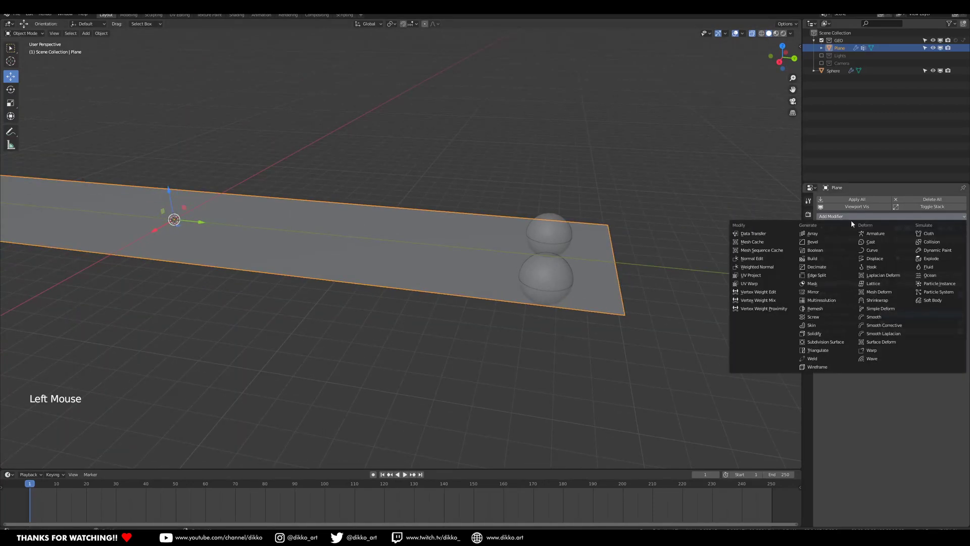
pyautogui.click(937, 292)
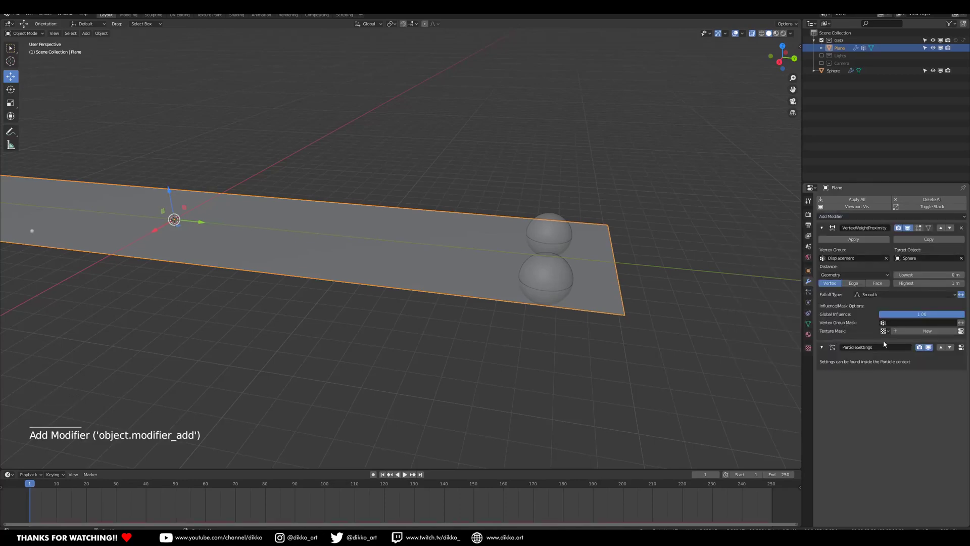
# Open the plane's particle settings and switch the system type to Hair.
pyautogui.click(961, 348)
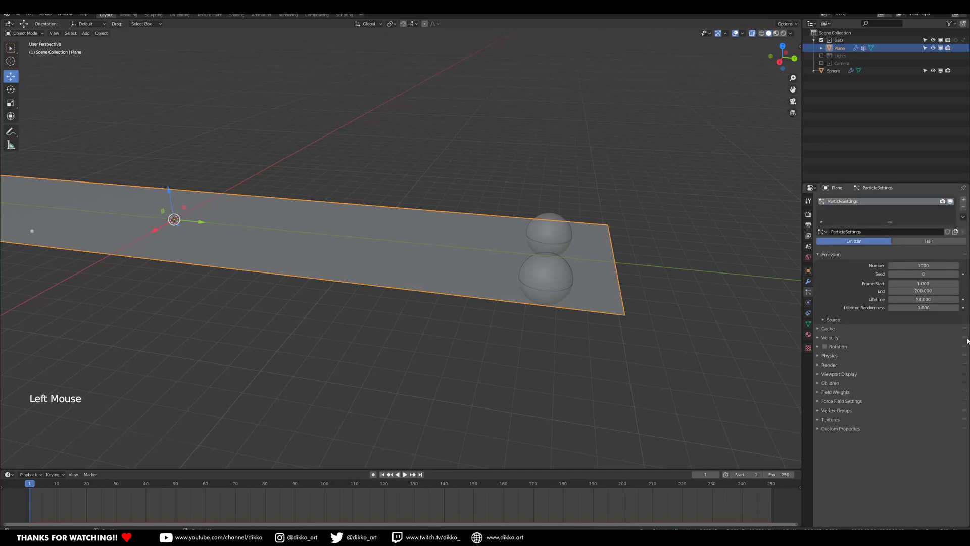
pyautogui.click(930, 241)
pyautogui.scroll(-2, 243, 240)
pyautogui.moveTo(242, 240); pyautogui.dragTo(349, 240, button='middle')
pyautogui.scroll(2, 431, 218)
pyautogui.keyDown('shift'); pyautogui.moveTo(349, 240); pyautogui.dragTo(753, 306, button='middle'); pyautogui.keyUp('shift')
pyautogui.scroll(-2, 410, 301)
pyautogui.scroll(1, 405, 303)
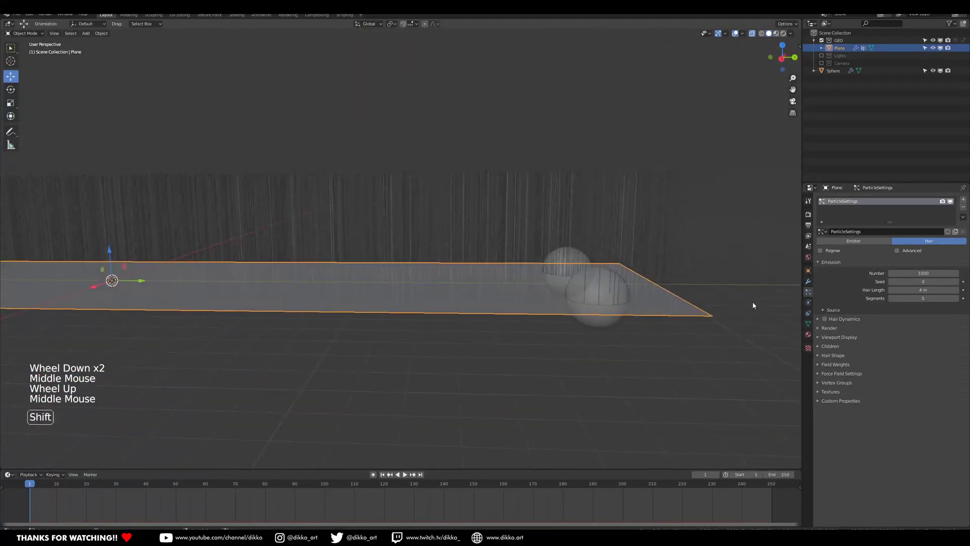
# Examine the hair strands along the plane and around the two spheres from several angles.
pyautogui.moveTo(450, 197); pyautogui.dragTo(449, 195, button='middle')
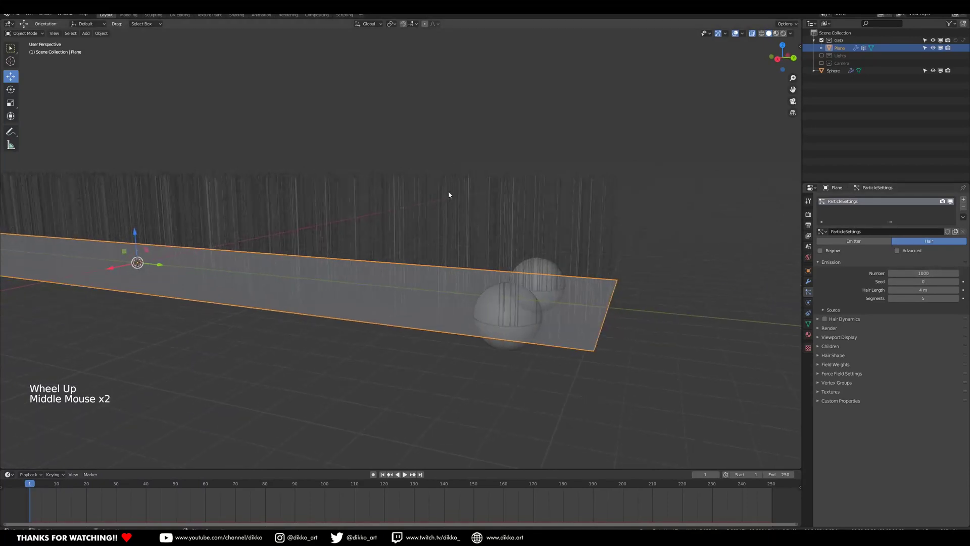
pyautogui.moveTo(510, 297); pyautogui.dragTo(505, 305, button='middle')
pyautogui.scroll(-4, 504, 304)
pyautogui.keyDown('shift'); pyautogui.moveTo(347, 320); pyautogui.dragTo(265, 237, button='middle'); pyautogui.keyUp('shift')
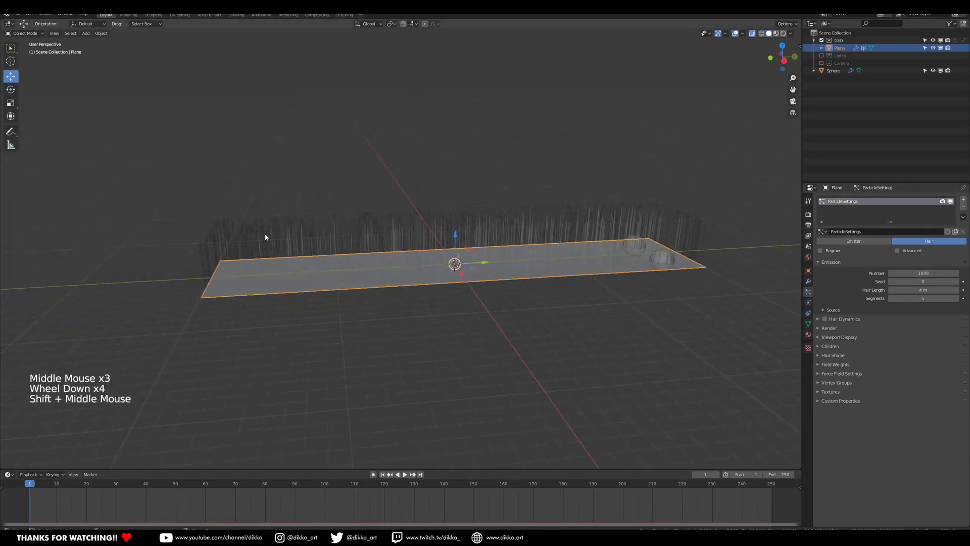
pyautogui.moveTo(608, 264); pyautogui.dragTo(474, 283, button='middle')
pyautogui.scroll(3, 543, 329)
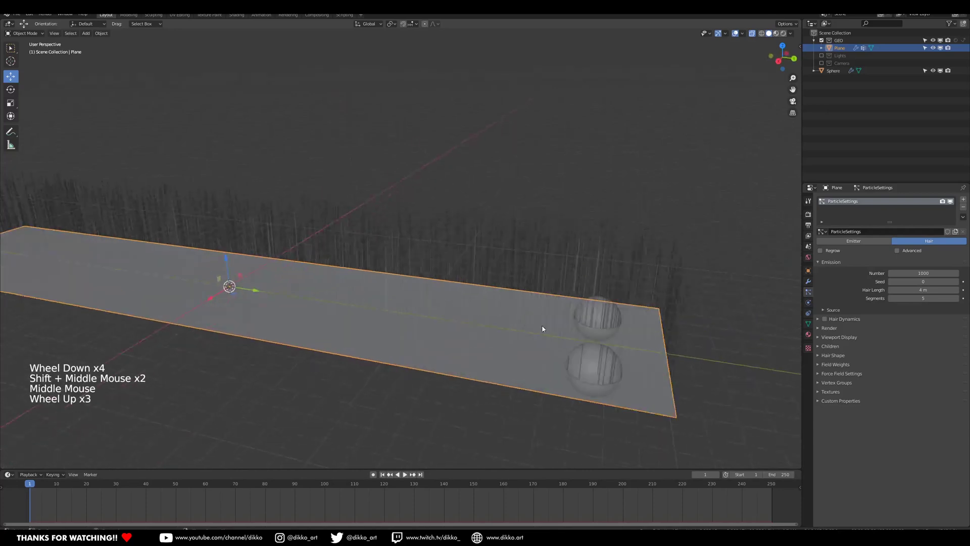
pyautogui.keyDown('shift'); pyautogui.moveTo(544, 329); pyautogui.dragTo(469, 263, button='middle'); pyautogui.keyUp('shift')
pyautogui.moveTo(548, 228); pyautogui.dragTo(495, 303, button='middle')
# Assign the Displacement vertex group to both the Density and Length of the plane's hair particles.
pyautogui.click(826, 383)
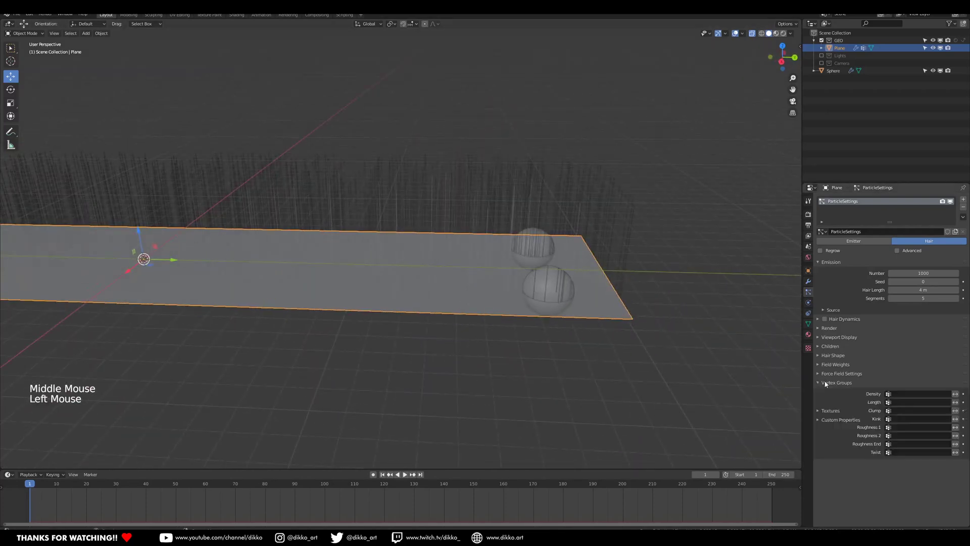
pyautogui.click(908, 394)
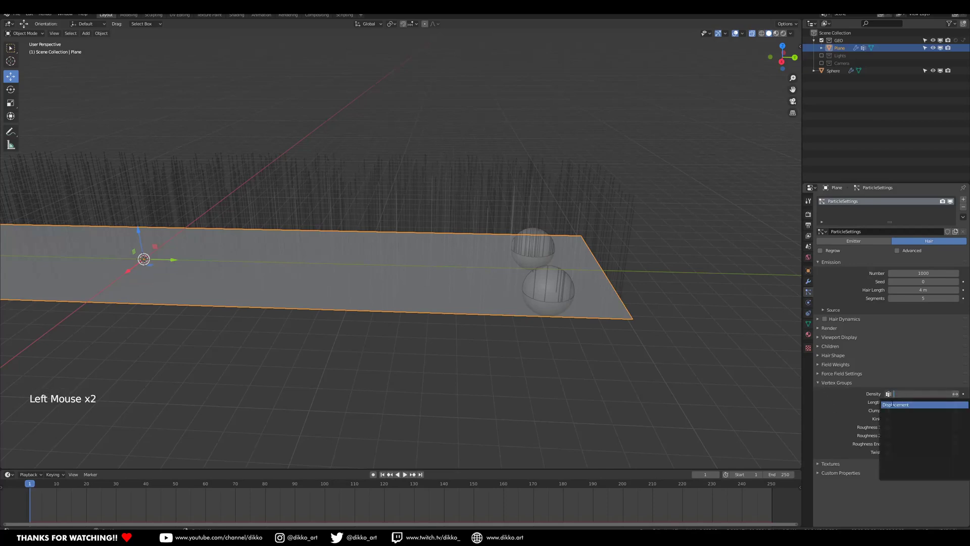
pyautogui.click(893, 404)
pyautogui.click(903, 403)
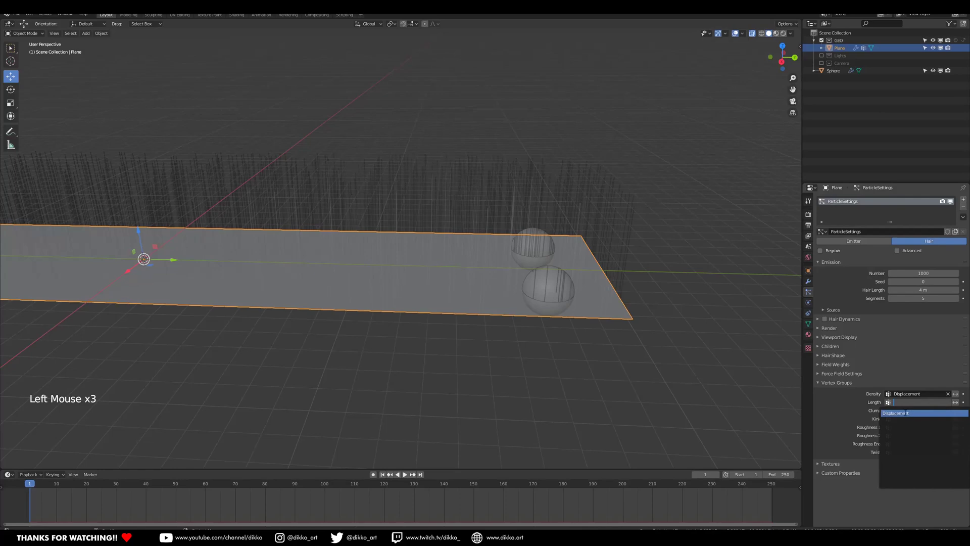
pyautogui.click(899, 413)
# Move the sphere pair around on the plane to test how the hair follows the spheres.
pyautogui.moveTo(719, 392); pyautogui.dragTo(375, 280, button='middle')
pyautogui.scroll(1, 374, 280)
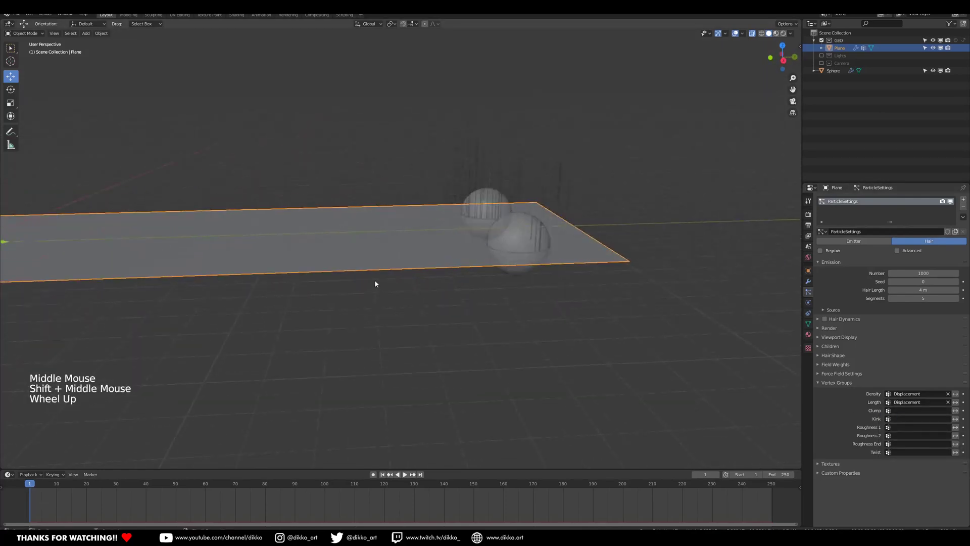
pyautogui.click(524, 239)
pyautogui.moveTo(550, 245); pyautogui.dragTo(404, 253)
pyautogui.moveTo(404, 253); pyautogui.dragTo(491, 273, button='middle')
pyautogui.moveTo(491, 273); pyautogui.dragTo(643, 319)
pyautogui.moveTo(643, 319); pyautogui.dragTo(568, 259, button='middle')
pyautogui.moveTo(568, 260)
pyautogui.mouseDown()
pyautogui.moveTo(532, 260)
pyautogui.moveTo(558, 262)
pyautogui.mouseUp()
pyautogui.moveTo(558, 262); pyautogui.dragTo(404, 290, button='middle')
pyautogui.click(220, 538)
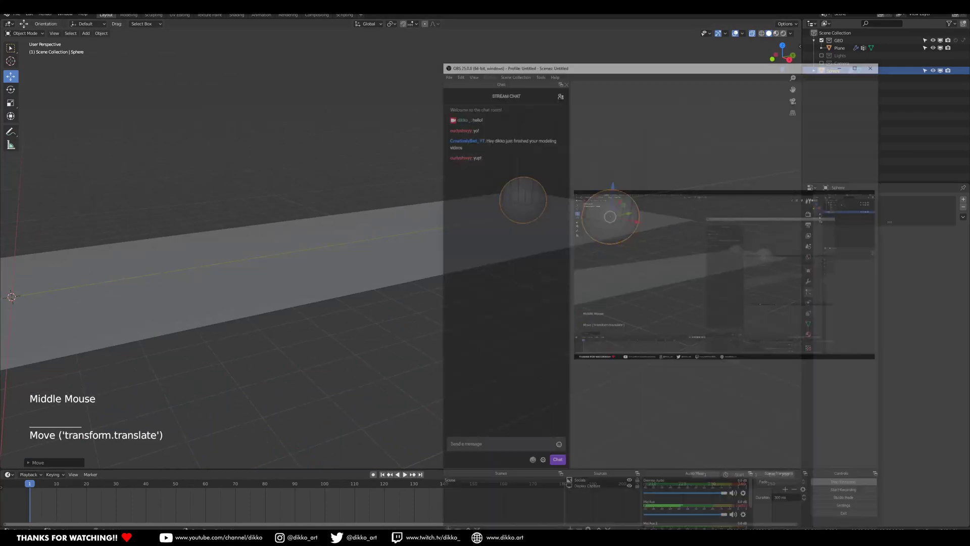
pyautogui.click(220, 538)
pyautogui.moveTo(441, 333); pyautogui.dragTo(387, 331, button='middle')
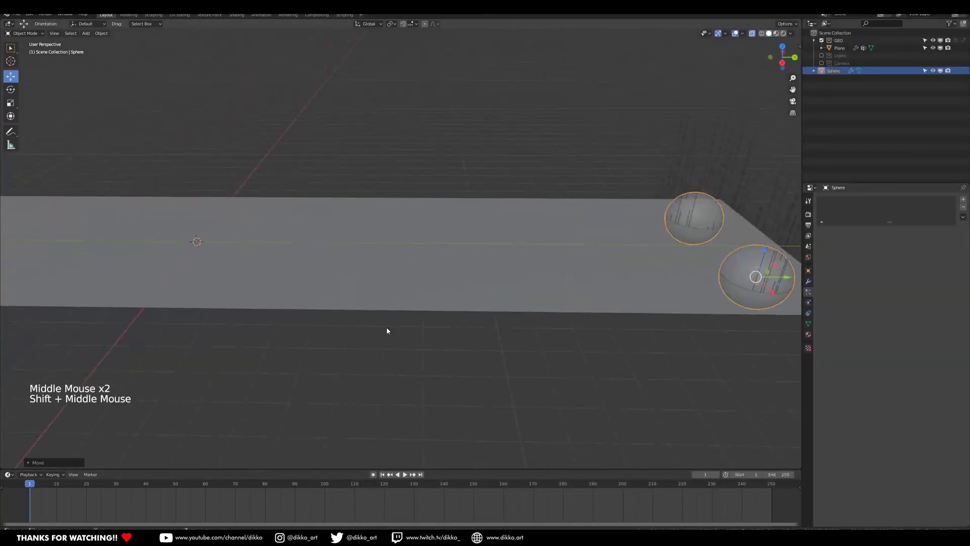
# Save the scene and move the Sphere object into the GEO collection.
pyautogui.hotkey('ctrl', 's')
pyautogui.moveTo(260, 316); pyautogui.dragTo(347, 312, button='middle')
pyautogui.keyDown('shift'); pyautogui.moveTo(347, 312); pyautogui.dragTo(388, 314, button='middle'); pyautogui.keyUp('shift')
pyautogui.keyDown('shift'); pyautogui.moveTo(637, 236); pyautogui.dragTo(534, 264, button='middle'); pyautogui.keyUp('shift')
pyautogui.moveTo(535, 264)
pyautogui.mouseDown(button='middle')
pyautogui.moveTo(523, 259)
pyautogui.moveTo(536, 250)
pyautogui.mouseUp(button='middle')
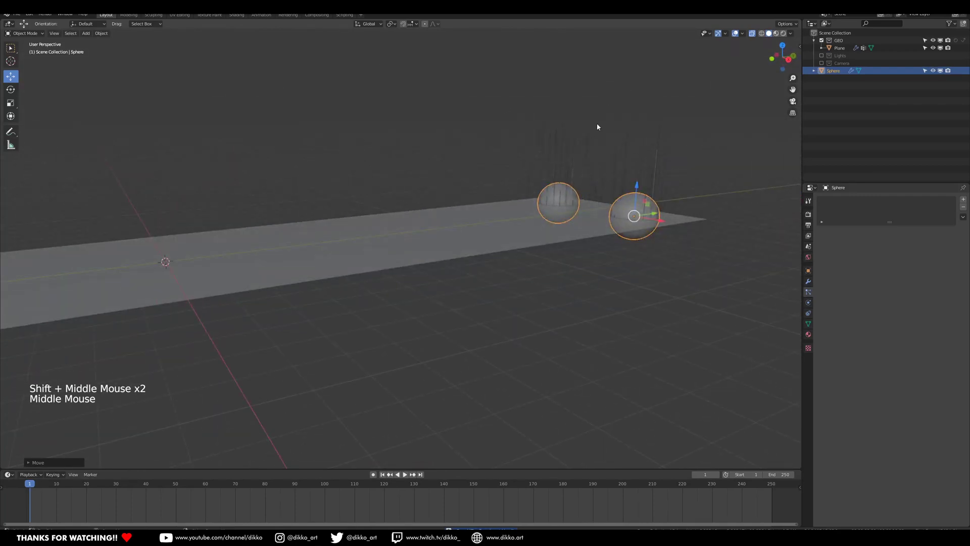
pyautogui.moveTo(832, 71); pyautogui.dragTo(839, 40)
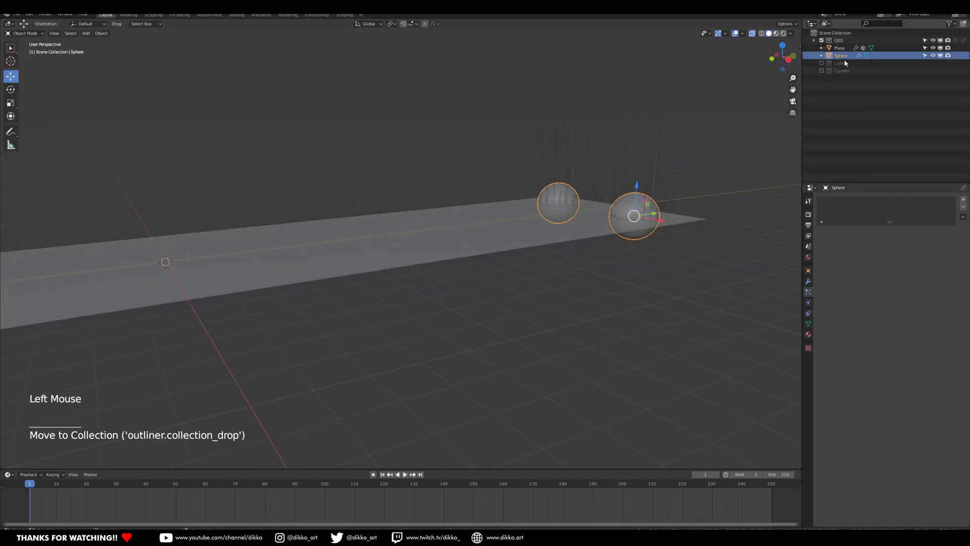
# Add a cylinder mesh with 11 vertices at the centre of the plane.
pyautogui.moveTo(403, 308); pyautogui.dragTo(438, 313, button='middle')
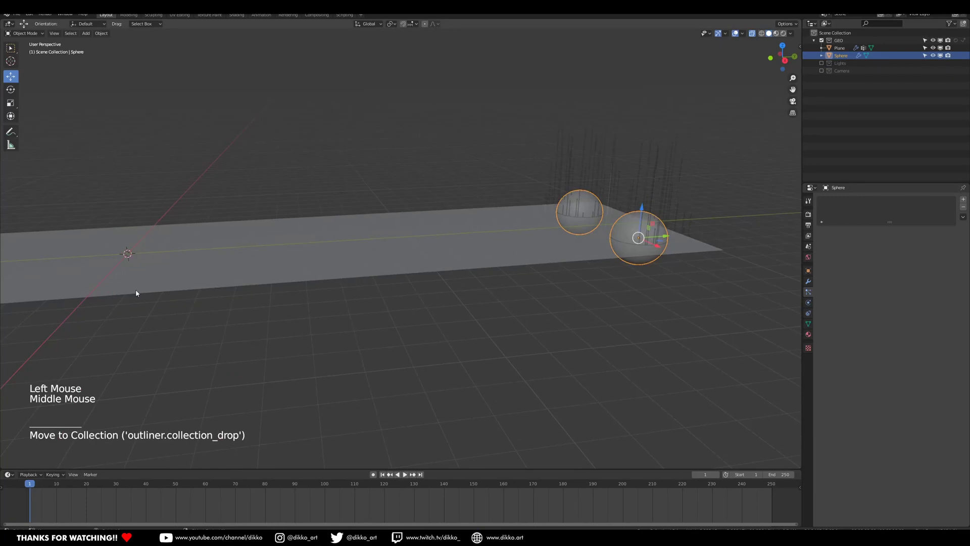
pyautogui.keyDown('shift'); pyautogui.moveTo(376, 267); pyautogui.dragTo(391, 289, button='middle'); pyautogui.keyUp('shift')
pyautogui.keyDown('shift'); pyautogui.moveTo(257, 275); pyautogui.dragTo(446, 272, button='middle'); pyautogui.keyUp('shift')
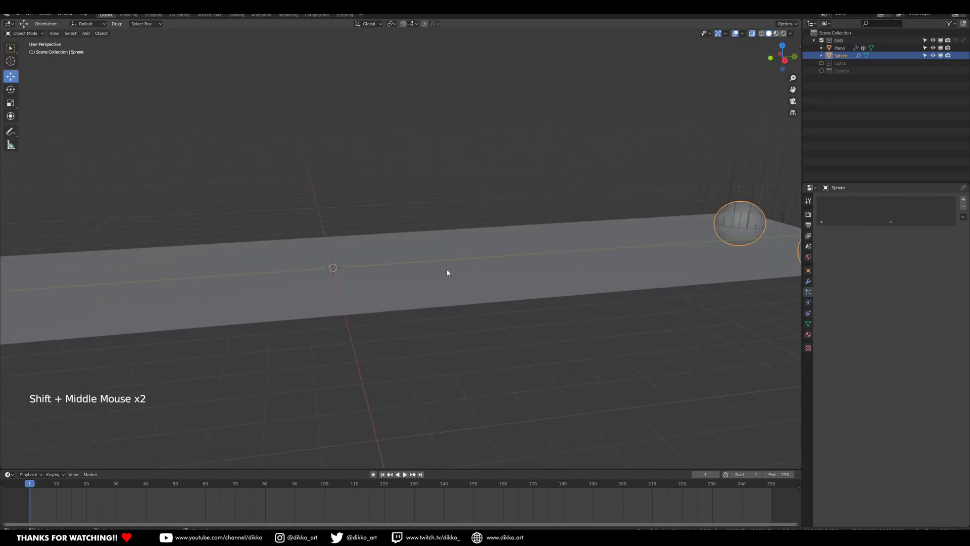
pyautogui.hotkey('shift', 'a')
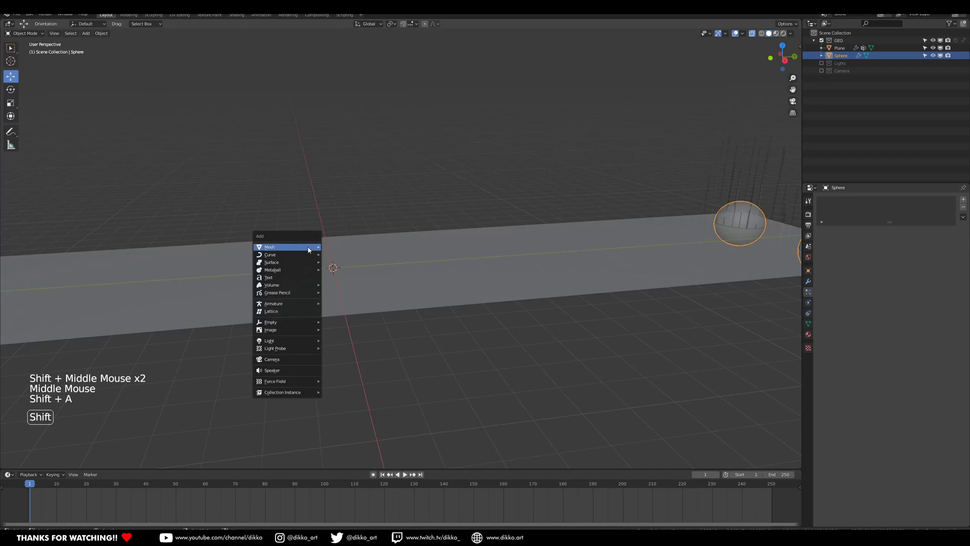
pyautogui.moveTo(310, 247)
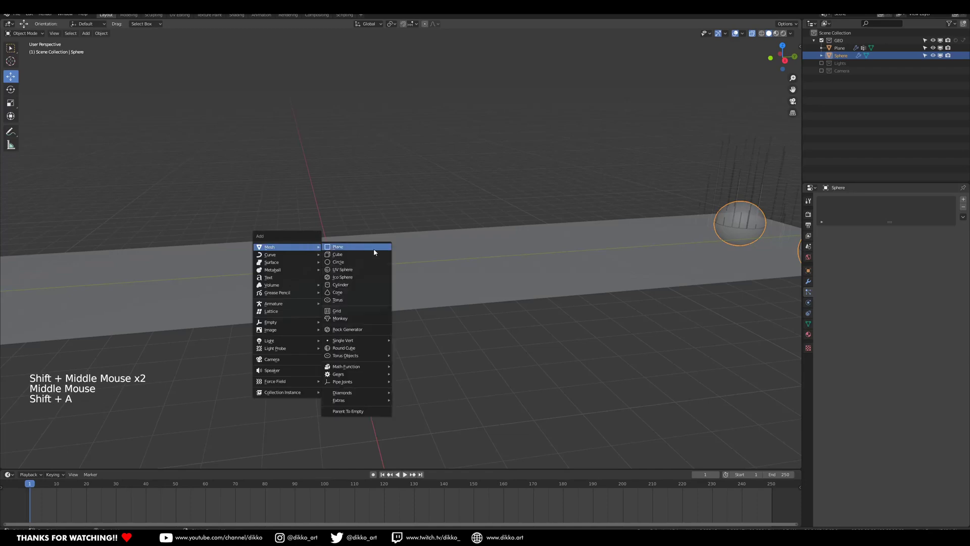
pyautogui.click(355, 288)
pyautogui.moveTo(332, 285); pyautogui.dragTo(411, 295, button='middle')
pyautogui.scroll(2, 412, 295)
pyautogui.click(31, 463)
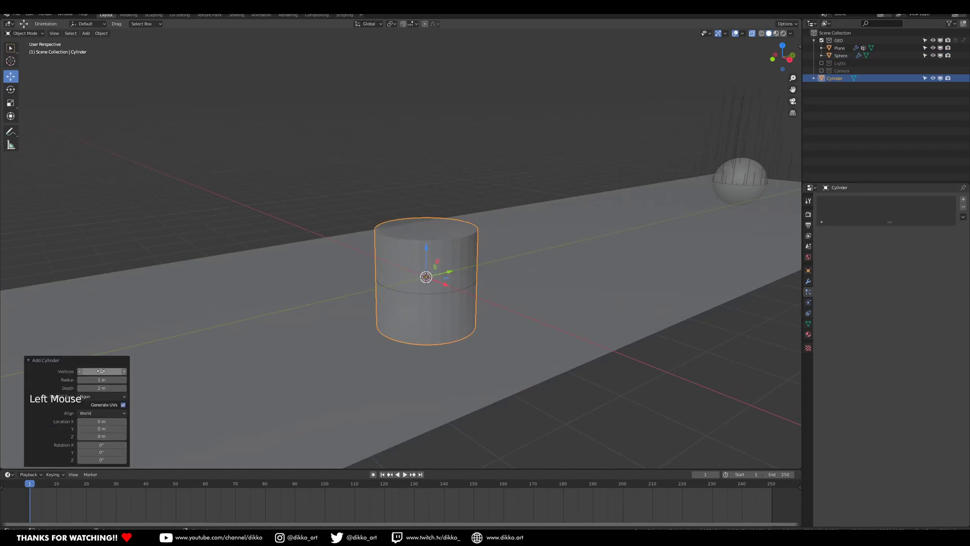
pyautogui.moveTo(94, 371); pyautogui.dragTo(81, 379)
pyautogui.moveTo(283, 273); pyautogui.dragTo(457, 287, button='middle')
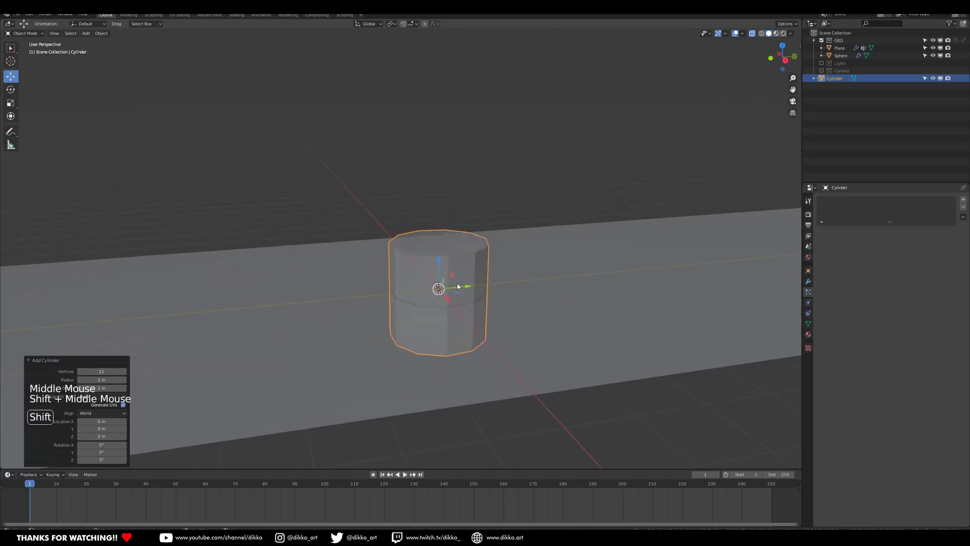
# Enter Edit Mode on the cylinder and scale its mesh down to about 0.279.
pyautogui.moveTo(371, 270); pyautogui.dragTo(333, 275, button='middle')
pyautogui.press('Tab')
pyautogui.press('s')
pyautogui.click(432, 303)
pyautogui.scroll(1, 384, 274)
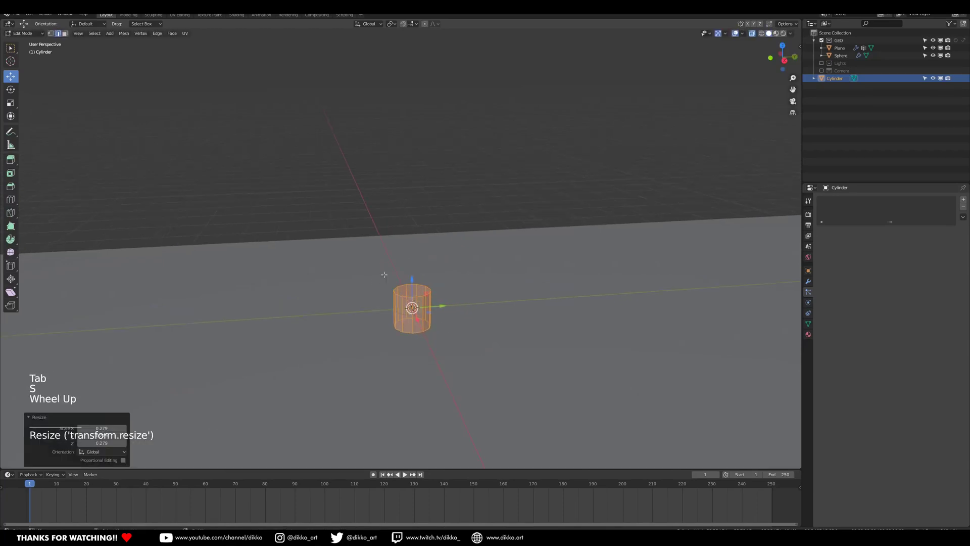
# Raise the cylinder's mesh about 0.278 m along Z so its base sits at the object origin.
pyautogui.press('KP_1')
pyautogui.keyDown('shift'); pyautogui.moveTo(572, 234); pyautogui.dragTo(392, 303, button='middle'); pyautogui.keyUp('shift')
pyautogui.scroll(6, 505, 301)
pyautogui.keyDown('shift'); pyautogui.scroll(1, 596, 318); pyautogui.keyUp('shift')
pyautogui.keyDown('shift'); pyautogui.moveTo(607, 326); pyautogui.dragTo(505, 308, button='middle'); pyautogui.keyUp('shift')
pyautogui.scroll(2, 507, 294)
pyautogui.moveTo(527, 339); pyautogui.dragTo(548, 291)
pyautogui.scroll(-3, 521, 292)
pyautogui.moveTo(515, 292); pyautogui.dragTo(601, 333, button='middle')
pyautogui.keyDown('shift'); pyautogui.moveTo(374, 260); pyautogui.dragTo(268, 213, button='middle'); pyautogui.keyUp('shift')
# Turn off X-ray, extrude the cylinder's top face upward and scale it down to form a tapered trunk.
pyautogui.click(751, 35)
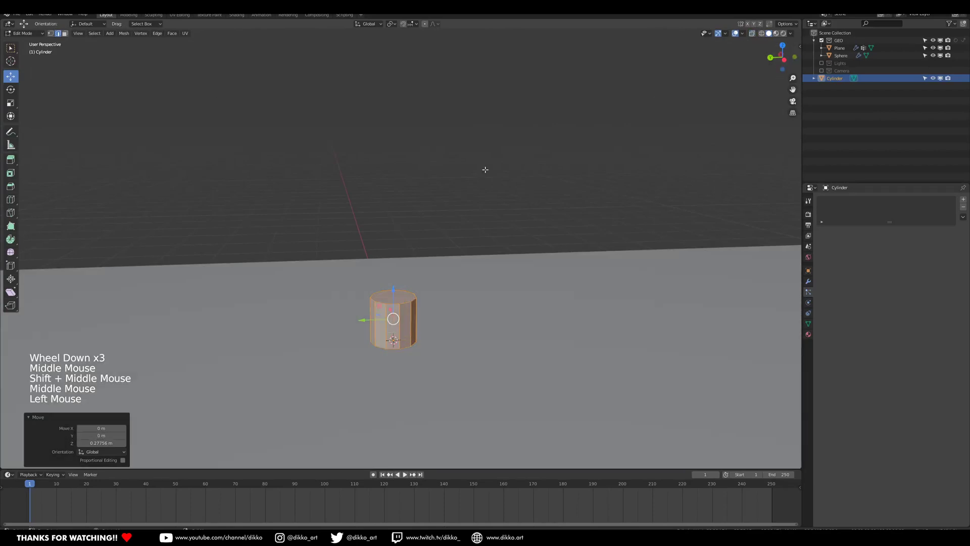
pyautogui.click(399, 295)
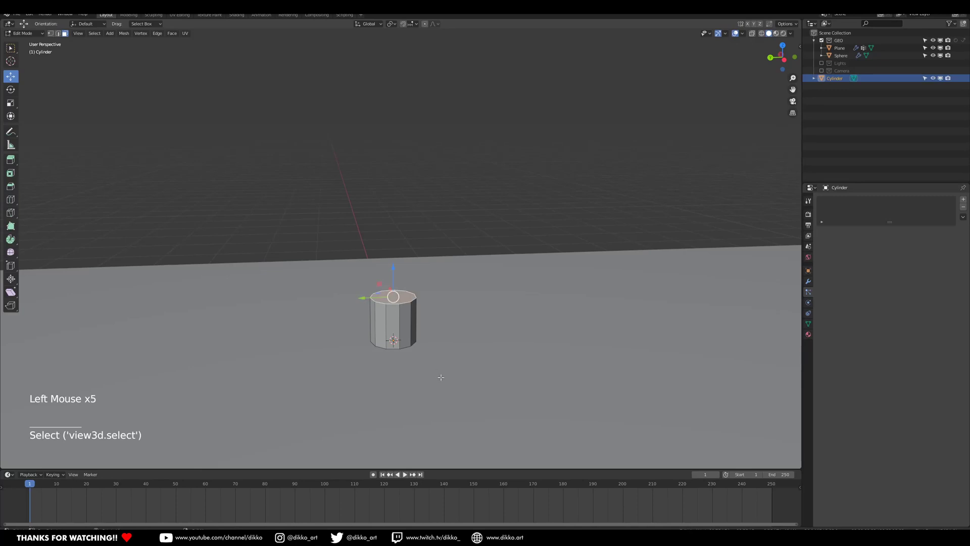
pyautogui.press('e')
pyautogui.click(457, 196)
pyautogui.keyDown('shift'); pyautogui.moveTo(460, 211); pyautogui.dragTo(465, 274, button='middle'); pyautogui.keyUp('shift')
pyautogui.press('s')
pyautogui.click(459, 241)
# Shift the trunk's top face sideways, tilt it to follow the lean, and scale it to about 0.833.
pyautogui.moveTo(366, 180); pyautogui.dragTo(408, 335)
pyautogui.press('r')
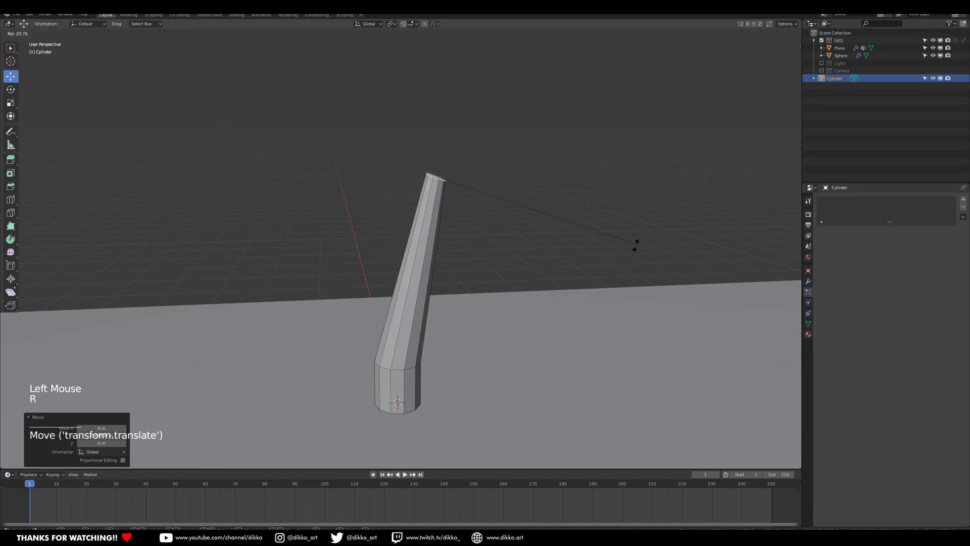
pyautogui.click(540, 279)
pyautogui.press('r')
pyautogui.press('r')
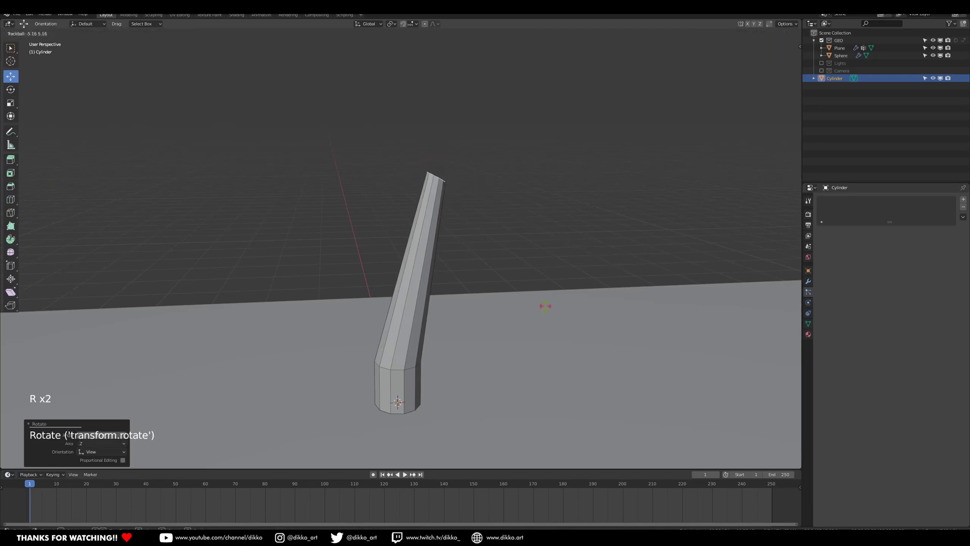
pyautogui.click(544, 301)
pyautogui.press('s')
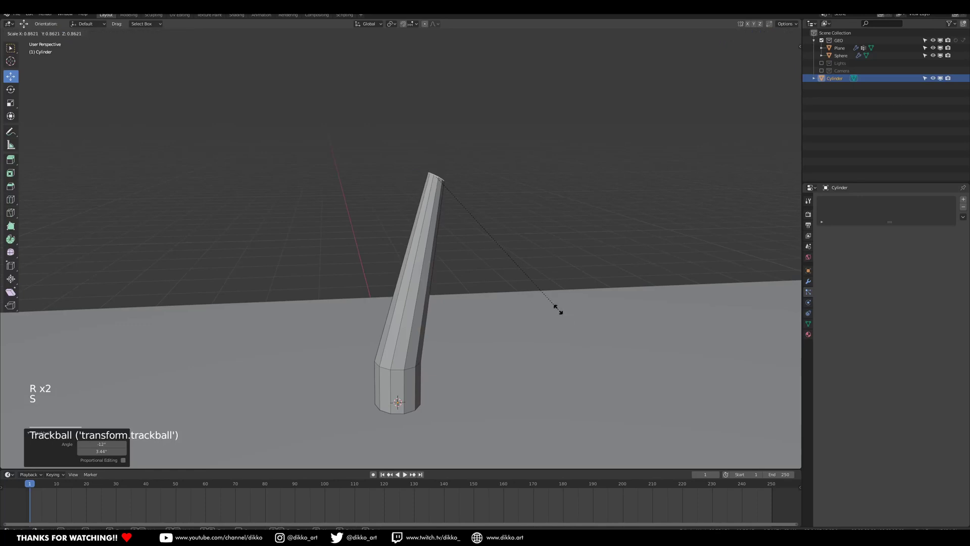
pyautogui.click(554, 305)
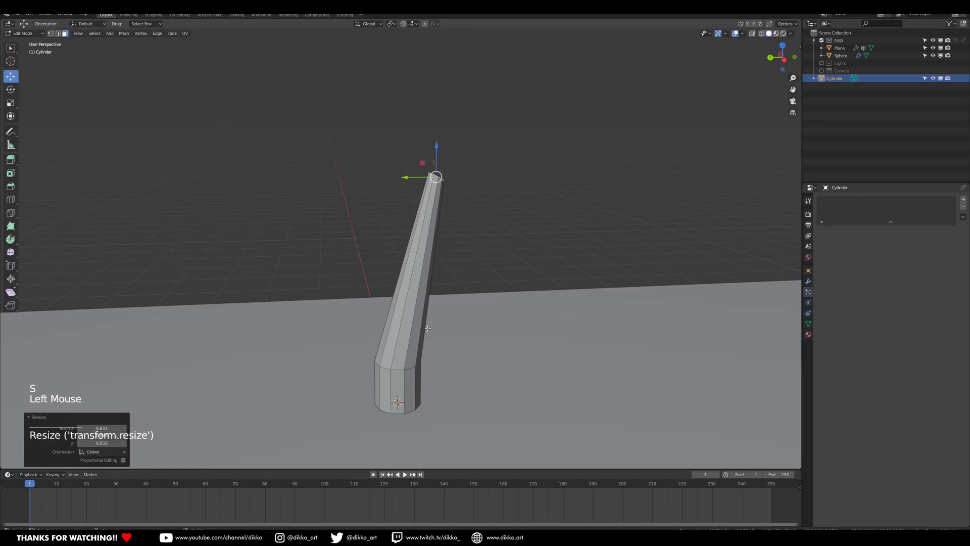
# Duplicate the ring of tapered faces on the upper trunk, then rotate and shrink the copy into a branch.
pyautogui.keyDown('alt'); pyautogui.click(424, 295); pyautogui.keyUp('alt')
pyautogui.hotkey('shift', 'd')
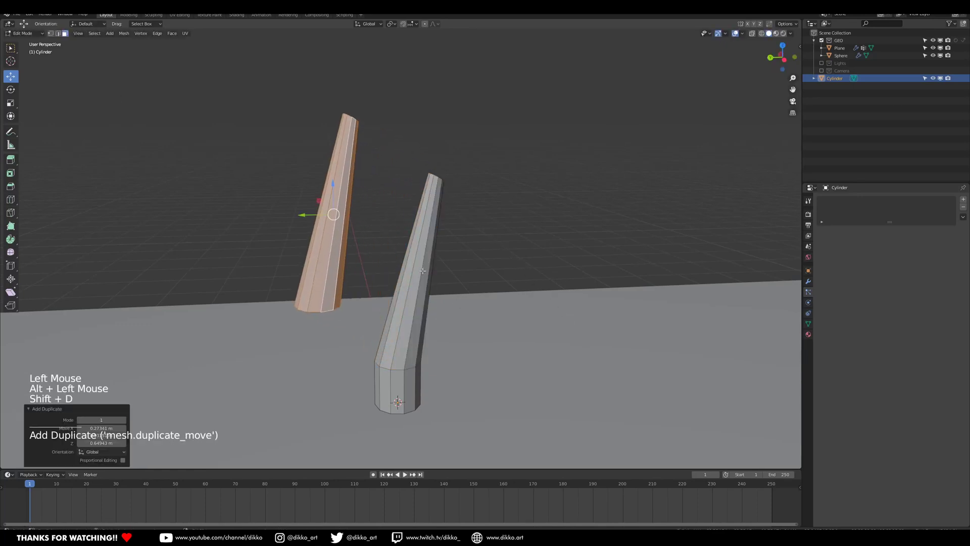
pyautogui.press('r')
pyautogui.press('s')
pyautogui.click(465, 267)
pyautogui.moveTo(466, 267); pyautogui.dragTo(439, 270, button='middle')
pyautogui.press('f')
pyautogui.press('g')
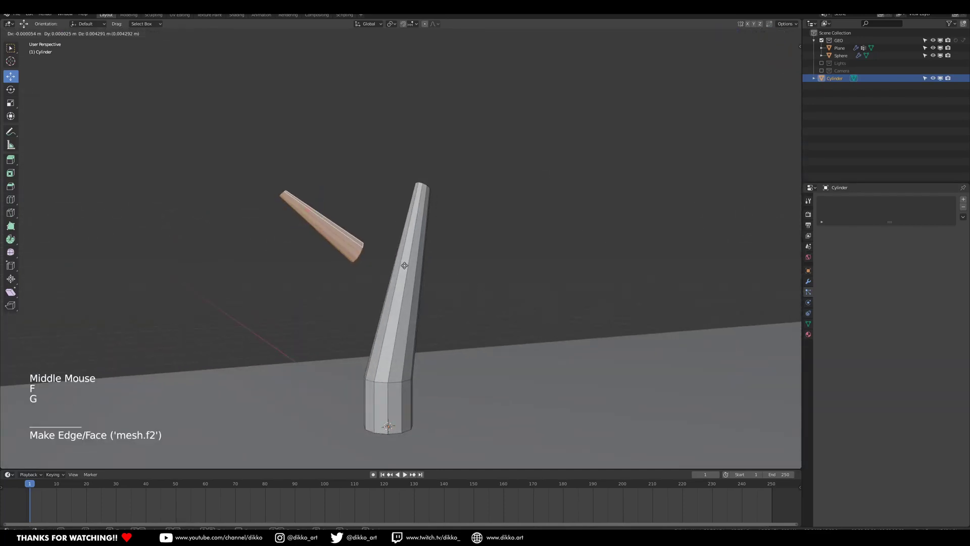
pyautogui.hotkey('ctrl', 'z')
pyautogui.hotkey('ctrl', 'z')
pyautogui.hotkey('ctrl', 'z')
# Move the branch so its wide end meets the upper half of the trunk.
pyautogui.moveTo(420, 272); pyautogui.dragTo(436, 303, button='middle')
pyautogui.press('g')
pyautogui.click(446, 285)
pyautogui.press('g')
pyautogui.click(392, 299)
# Duplicate the branch, rotate the copy upright, scale it down and place it on the branch as a twig.
pyautogui.scroll(-2, 571, 316)
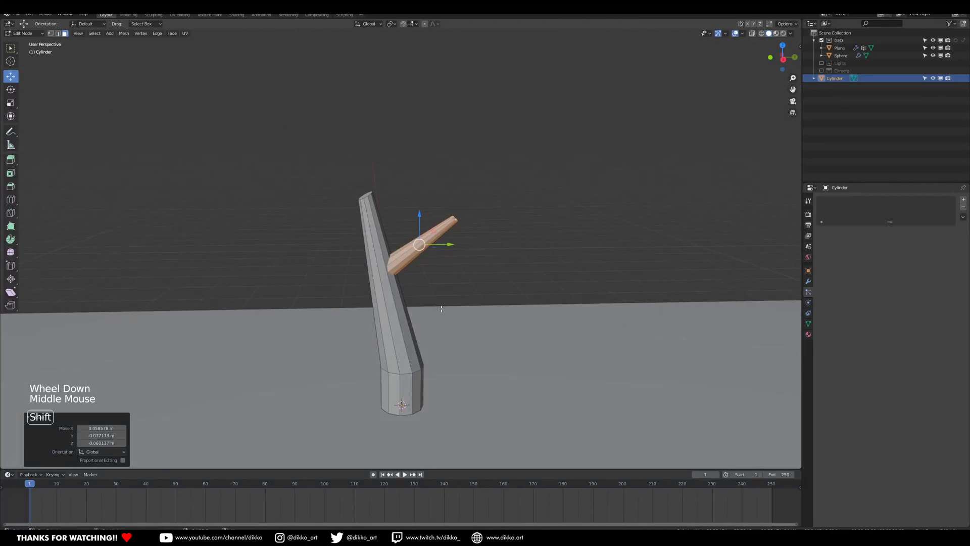
pyautogui.hotkey('shift', 'd')
pyautogui.click(559, 212)
pyautogui.press('r')
pyautogui.click(602, 236)
pyautogui.press('s')
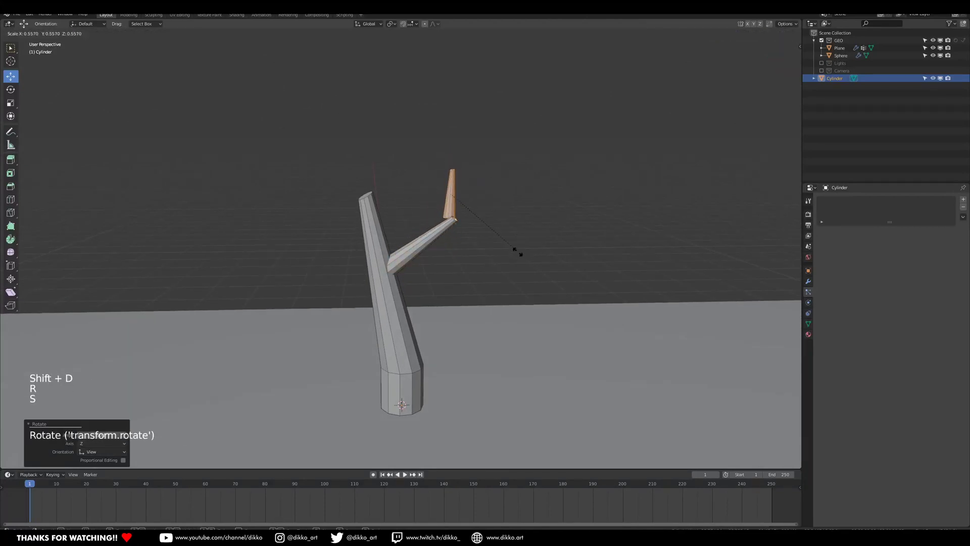
pyautogui.click(515, 250)
pyautogui.press('g')
pyautogui.click(483, 271)
# Select the branch with its twig, duplicate both, and rotate and move the copy to the trunk's opposite side.
pyautogui.scroll(-2, 480, 272)
pyautogui.moveTo(481, 273); pyautogui.dragTo(368, 338, button='middle')
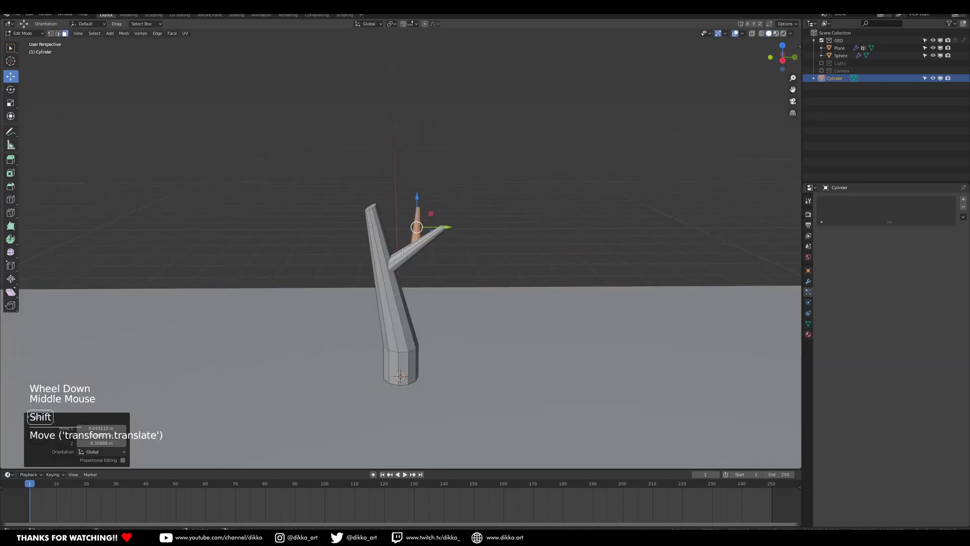
pyautogui.press('l')
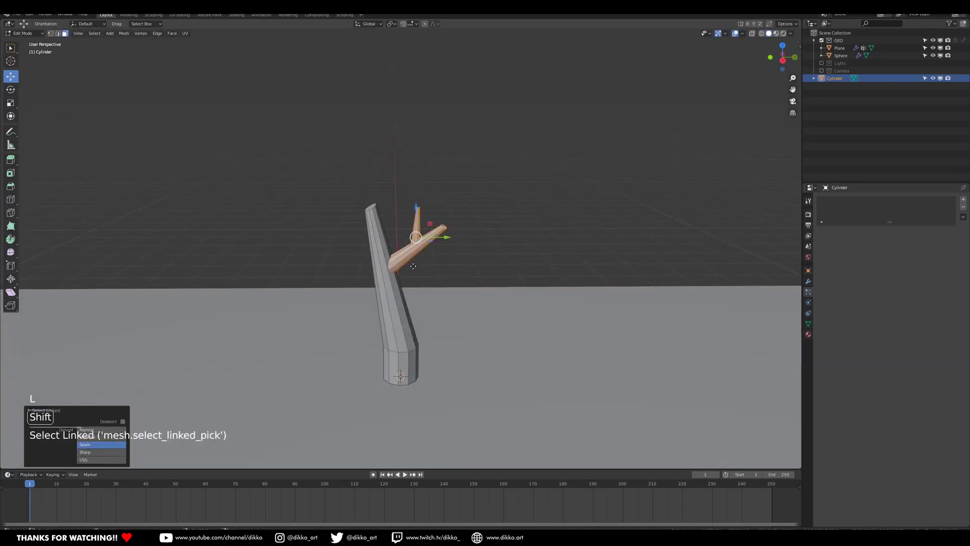
pyautogui.hotkey('shift', 'd')
pyautogui.click(316, 316)
pyautogui.press('r')
pyautogui.press('r')
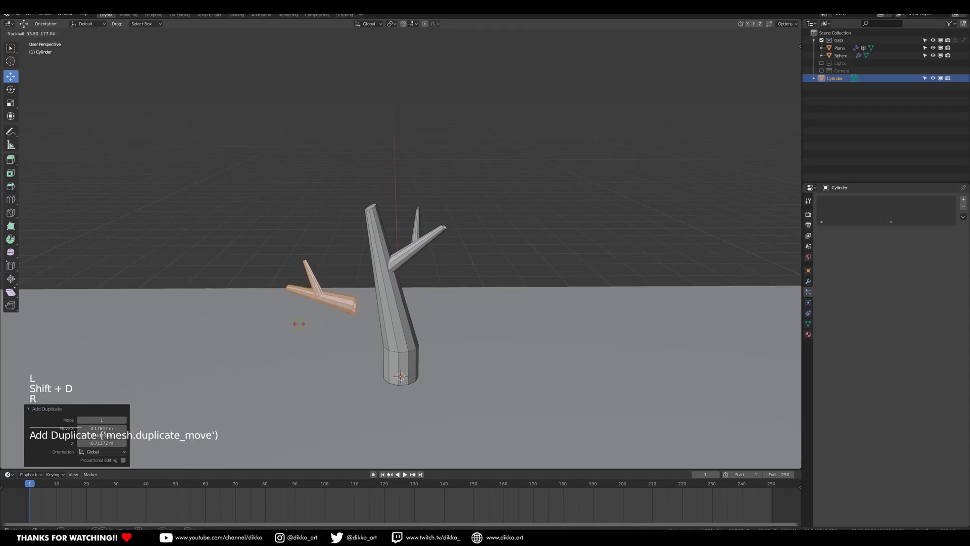
pyautogui.click(299, 323)
pyautogui.press('g')
pyautogui.click(427, 309)
# Refine the second branch's rotation and position from other angles so its wide end joins the trunk.
pyautogui.moveTo(427, 309); pyautogui.dragTo(501, 393, button='middle')
pyautogui.press('g')
pyautogui.click(475, 325)
pyautogui.press('r')
pyautogui.click(484, 395)
pyautogui.press('g')
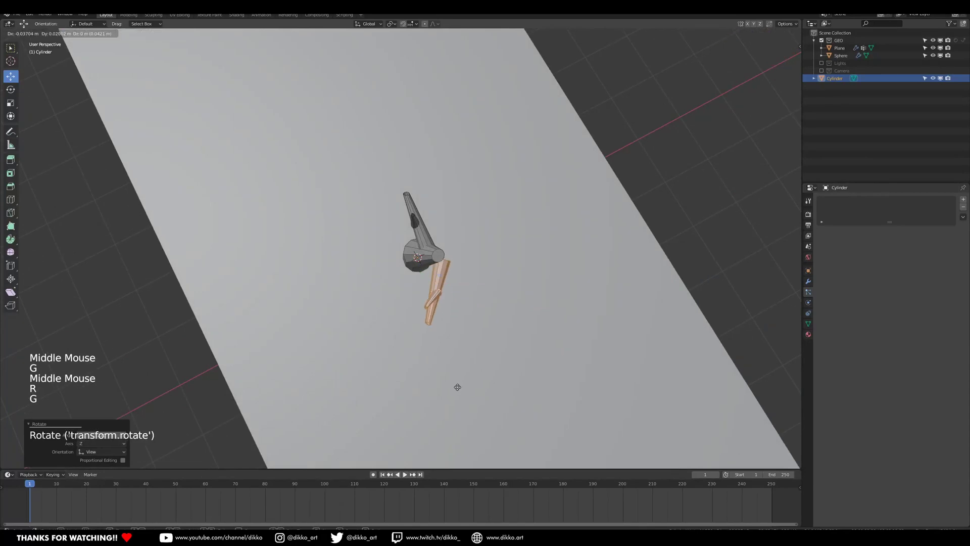
pyautogui.click(434, 384)
pyautogui.moveTo(435, 384); pyautogui.dragTo(463, 329, button='middle')
pyautogui.press('r')
pyautogui.click(537, 337)
pyautogui.press('g')
pyautogui.click(397, 329)
# Duplicate the branch and twig again as a third branch, rotating and moving it toward the upper trunk.
pyautogui.hotkey('shift', 'd')
pyautogui.press('r')
pyautogui.press('r')
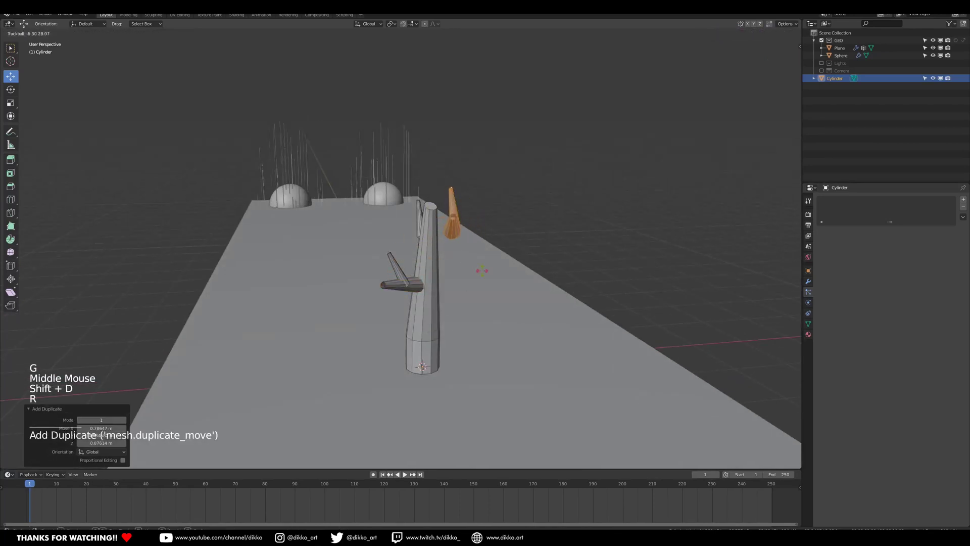
pyautogui.click(526, 265)
pyautogui.press('r')
pyautogui.click(559, 213)
pyautogui.press('g')
pyautogui.click(535, 253)
# Adjust the third branch's position and angle from several views until it attaches near the trunk's top.
pyautogui.moveTo(534, 253); pyautogui.dragTo(470, 261, button='middle')
pyautogui.press('g')
pyautogui.click(474, 255)
pyautogui.press('r')
pyautogui.click(498, 197)
pyautogui.moveTo(499, 197); pyautogui.dragTo(619, 263, button='middle')
pyautogui.press('g')
pyautogui.click(510, 237)
pyautogui.press('g')
pyautogui.click(457, 242)
# Select the whole twig on the dark-shaded branch, then rescale it and shift its position on that branch.
pyautogui.scroll(3, 453, 288)
pyautogui.moveTo(454, 288); pyautogui.dragTo(484, 311, button='middle')
pyautogui.scroll(1, 484, 311)
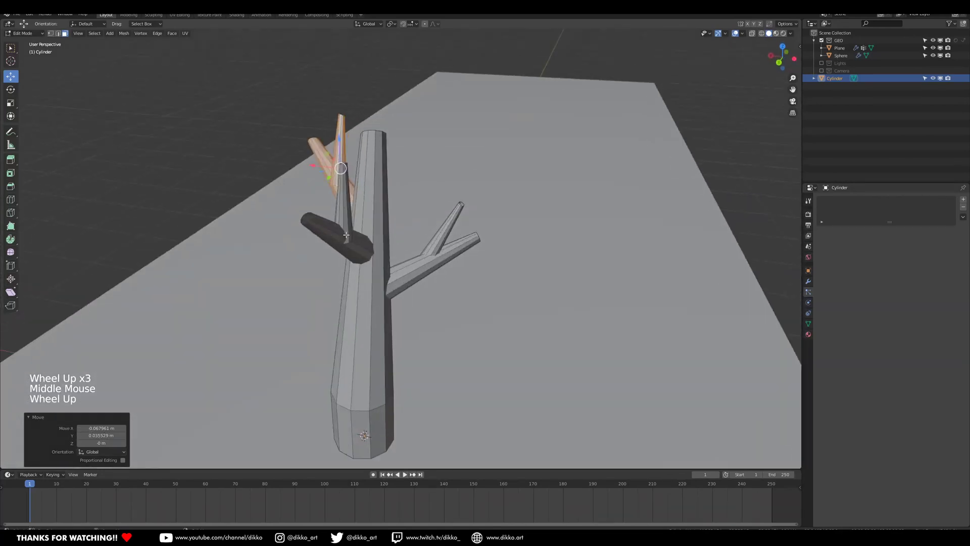
pyautogui.click(345, 211)
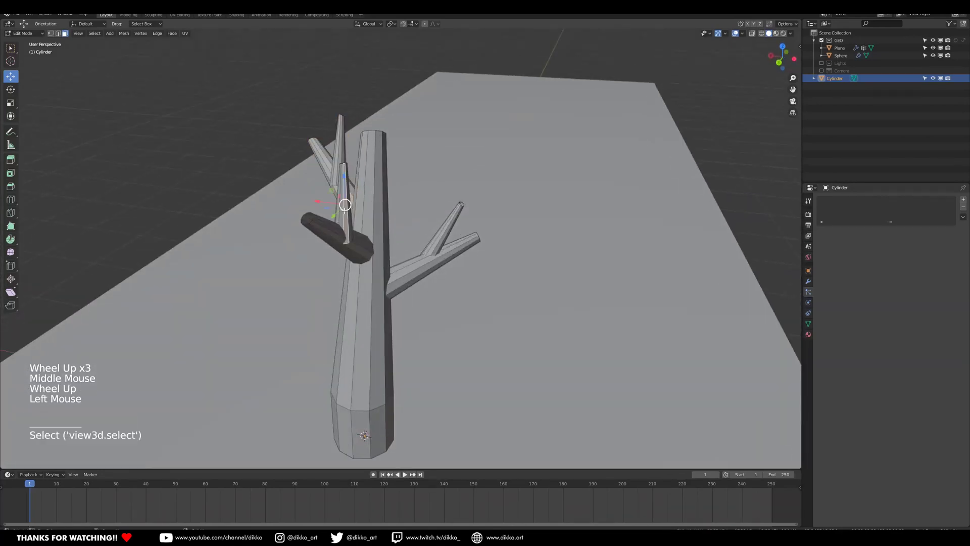
pyautogui.press('l')
pyautogui.click(342, 216)
pyautogui.press('l')
pyautogui.moveTo(344, 214)
pyautogui.mouseDown(button='middle')
pyautogui.moveTo(317, 224)
pyautogui.moveTo(346, 230)
pyautogui.mouseUp(button='middle')
pyautogui.scroll(2, 347, 230)
pyautogui.moveTo(346, 230); pyautogui.dragTo(383, 247, button='middle')
pyautogui.press('s')
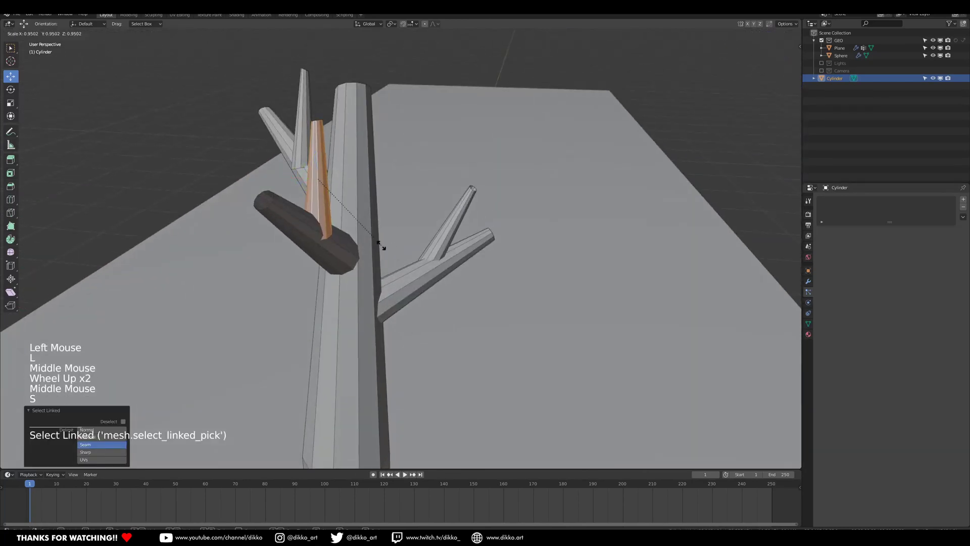
pyautogui.click(381, 245)
pyautogui.press('g')
pyautogui.moveTo(331, 263); pyautogui.dragTo(244, 212, button='middle')
# Reselect the dark-shaded branch's linked twig and move it so its base sits in the branch.
pyautogui.click(223, 183)
pyautogui.press('l')
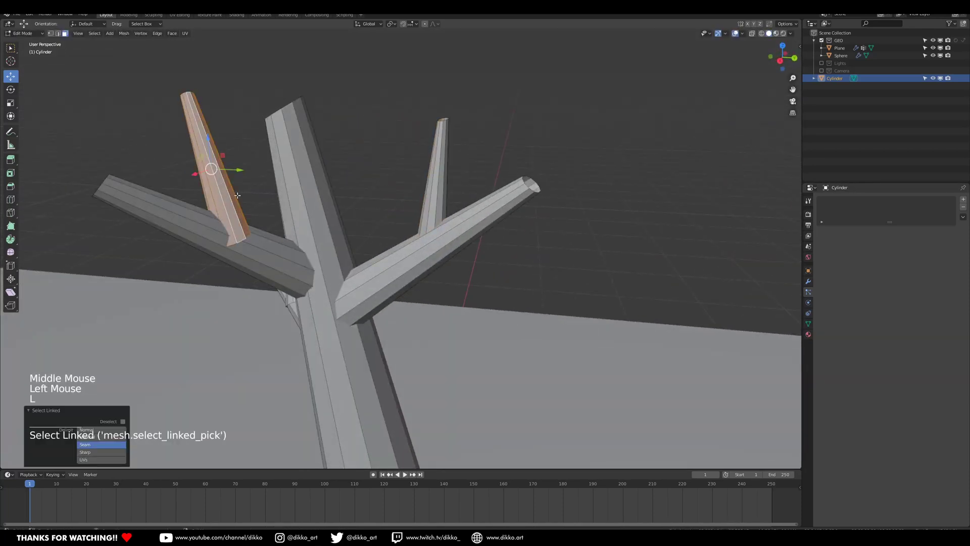
pyautogui.moveTo(217, 174); pyautogui.dragTo(332, 248, button='middle')
pyautogui.press('h')
pyautogui.hotkey('ctrl', 'z')
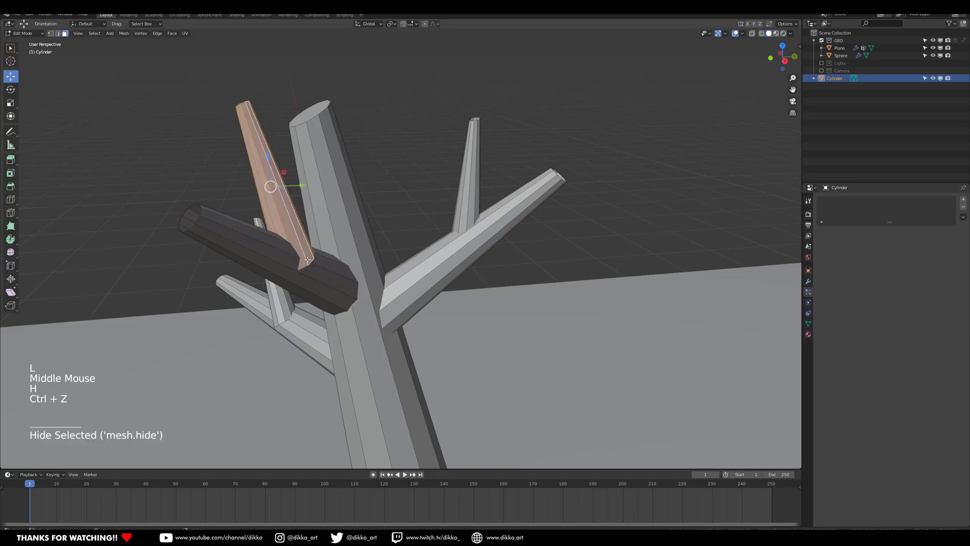
pyautogui.press('g')
pyautogui.click(287, 269)
# Select another linked branch piece and move it into place in two adjustments.
pyautogui.moveTo(287, 269); pyautogui.dragTo(366, 269, button='middle')
pyautogui.moveTo(287, 312); pyautogui.dragTo(210, 147, button='middle')
pyautogui.click(379, 320)
pyautogui.press('l')
pyautogui.press('g')
pyautogui.click(412, 356)
pyautogui.press('g')
pyautogui.click(524, 368)
# Save the file and switch the finished trunk and branches to Object Mode.
pyautogui.scroll(-2, 466, 392)
pyautogui.scroll(-3, 210, 146)
pyautogui.hotkey('ctrl', 's')
pyautogui.click(15, 34)
pyautogui.click(20, 42)
pyautogui.moveTo(298, 182); pyautogui.dragTo(314, 195, button='middle')
pyautogui.moveTo(417, 235); pyautogui.dragTo(348, 212, button='middle')
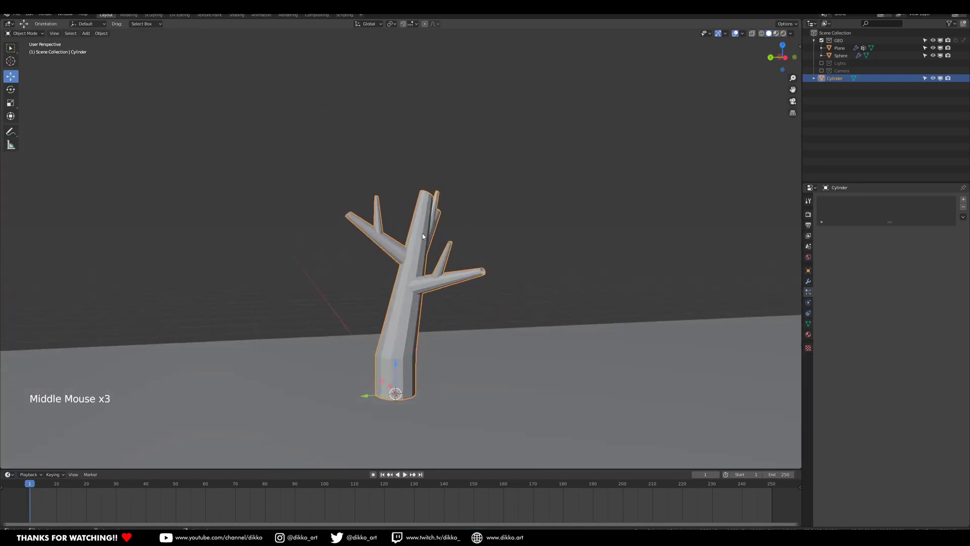
# Add a UV sphere for the foliage, raise it to the treetop and scale it down.
pyautogui.hotkey('shift', 'a')
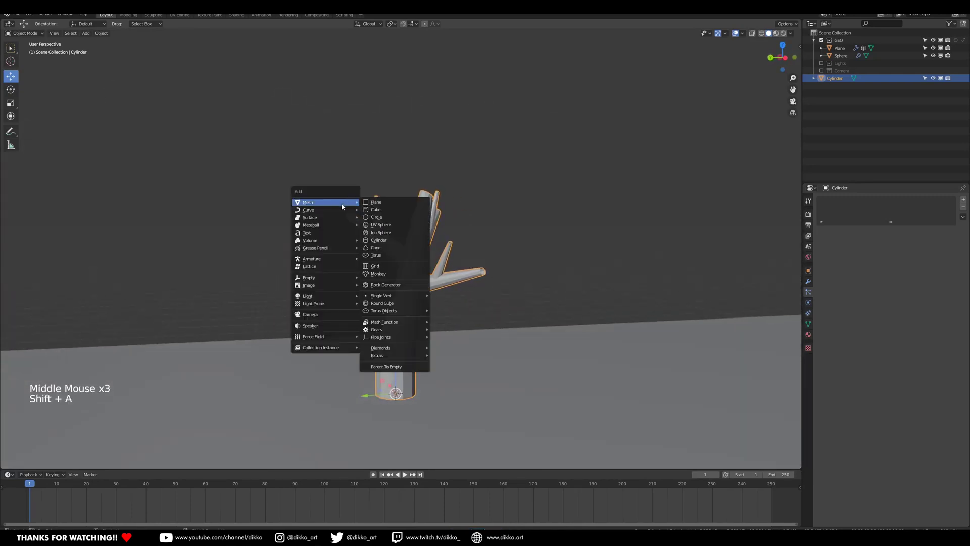
pyautogui.click(386, 225)
pyautogui.press('g')
pyautogui.click(415, 200)
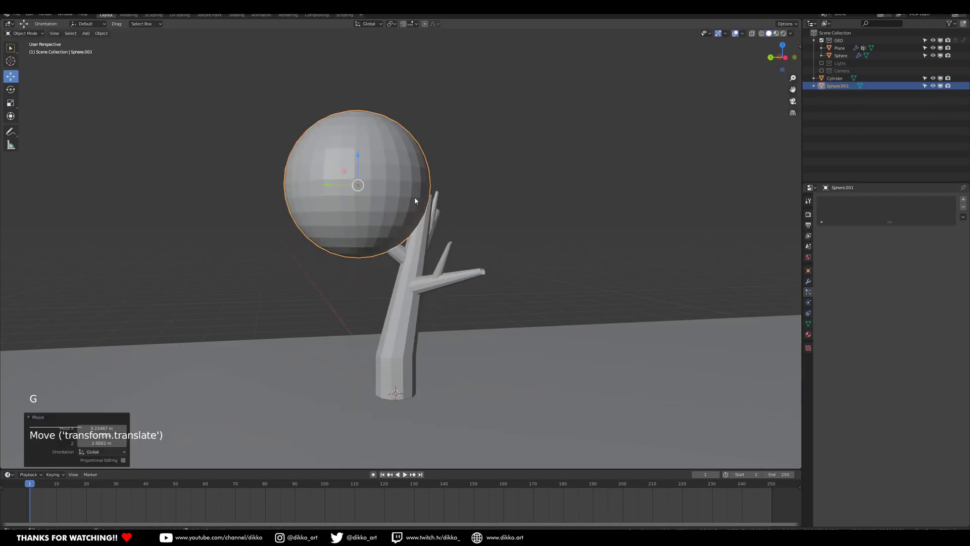
pyautogui.press('s')
pyautogui.click(402, 284)
pyautogui.moveTo(403, 284); pyautogui.dragTo(388, 306, button='middle')
# Reposition the foliage sphere over the trunk's top, resize it and scale it along Z.
pyautogui.press('g')
pyautogui.click(417, 282)
pyautogui.press('s')
pyautogui.click(465, 290)
pyautogui.press('s')
pyautogui.press('z')
pyautogui.click(385, 329)
# Duplicate the top foliage sphere, scale the copy down and move it onto an upper branch.
pyautogui.hotkey('shift', 'd')
pyautogui.click(476, 243)
pyautogui.moveTo(476, 244); pyautogui.dragTo(439, 260, button='middle')
pyautogui.press('s')
pyautogui.click(527, 319)
pyautogui.moveTo(528, 322); pyautogui.dragTo(502, 303, button='middle')
pyautogui.press('g')
pyautogui.click(459, 303)
# Refine the second foliage sphere's placement from other angles so it covers the branch's tip.
pyautogui.hotkey('shift', 's')
pyautogui.click(568, 299)
pyautogui.moveTo(568, 299); pyautogui.dragTo(410, 240, button='middle')
pyautogui.press('g')
pyautogui.click(477, 200)
pyautogui.moveTo(476, 201); pyautogui.dragTo(506, 242, button='middle')
pyautogui.press('g')
pyautogui.click(485, 221)
# Duplicate the foliage sphere again, then rescale and move the copy onto the opposite upper branch.
pyautogui.hotkey('shift', 'd')
pyautogui.click(533, 280)
pyautogui.press('s')
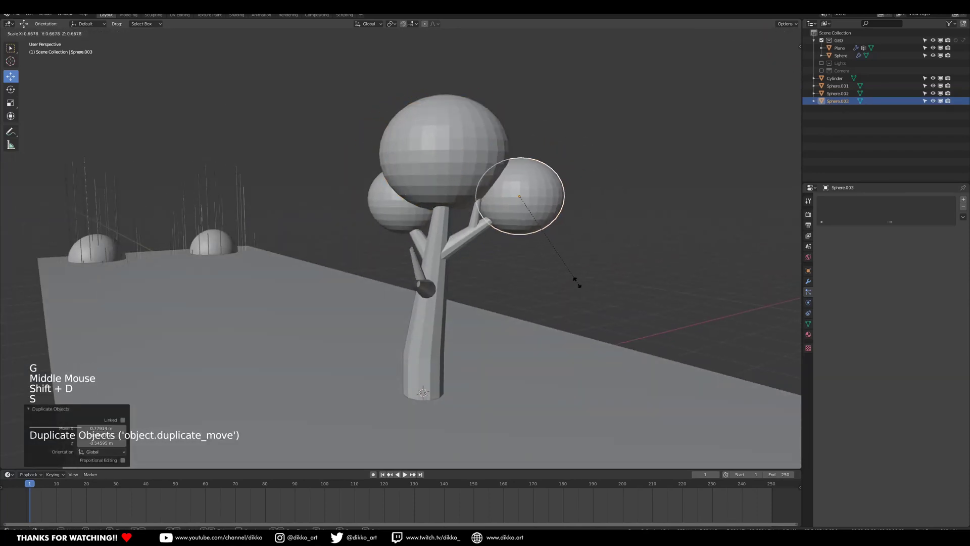
pyautogui.click(536, 270)
pyautogui.press('g')
pyautogui.click(541, 262)
pyautogui.moveTo(542, 262); pyautogui.dragTo(419, 165, button='middle')
# Duplicate a foliage sphere onto the lower branch and resize the copy.
pyautogui.click(419, 164)
pyautogui.hotkey('shift', 'd')
pyautogui.click(348, 283)
pyautogui.moveTo(348, 283); pyautogui.dragTo(459, 301, button='middle')
pyautogui.press('s')
pyautogui.click(523, 292)
pyautogui.keyDown('shift'); pyautogui.click(330, 199); pyautogui.keyUp('shift')
pyautogui.keyDown('shift'); pyautogui.click(404, 164); pyautogui.keyUp('shift')
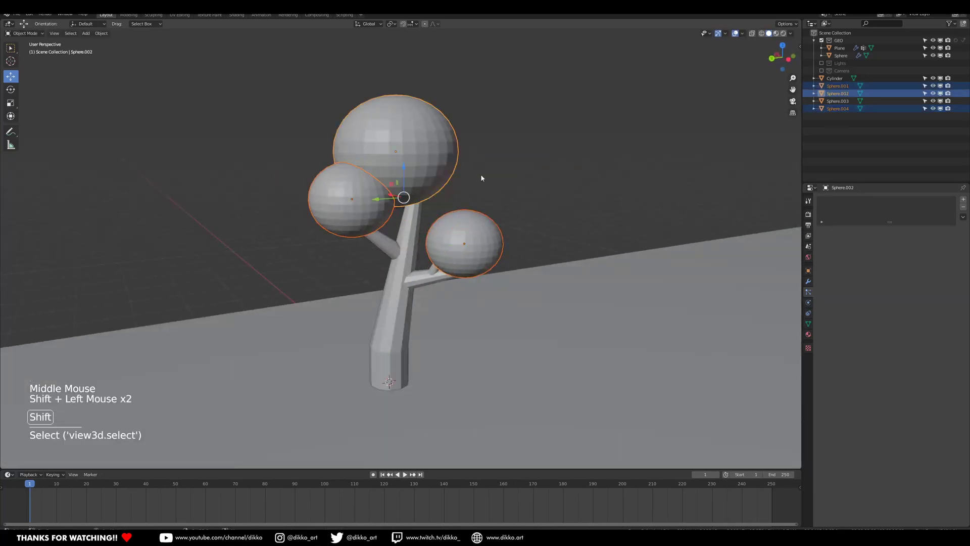
pyautogui.moveTo(482, 175); pyautogui.dragTo(596, 214, button='middle')
pyautogui.keyDown('shift'); pyautogui.click(494, 218); pyautogui.keyUp('shift')
# Duplicate the lower branch's foliage sphere, place the copy beside it and scale it down.
pyautogui.click(385, 277)
pyautogui.moveTo(378, 280); pyautogui.dragTo(392, 267, button='middle')
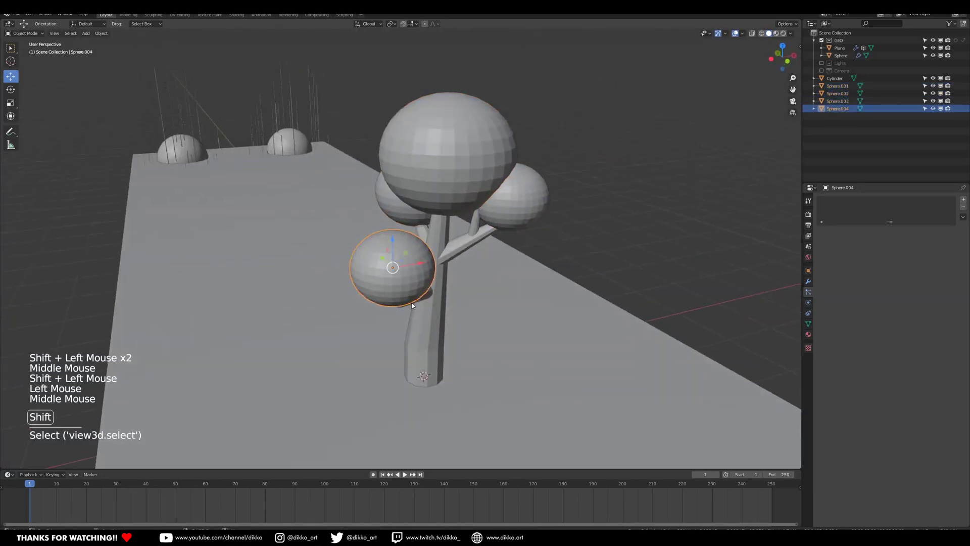
pyautogui.hotkey('shift', 'd')
pyautogui.click(357, 292)
pyautogui.press('s')
pyautogui.click(426, 340)
pyautogui.moveTo(426, 340); pyautogui.dragTo(449, 298, button='middle')
# Duplicate the small foliage sphere to the cluster's other side, adjusting its position and size.
pyautogui.hotkey('shift', 'd')
pyautogui.click(478, 325)
pyautogui.press('g')
pyautogui.click(516, 307)
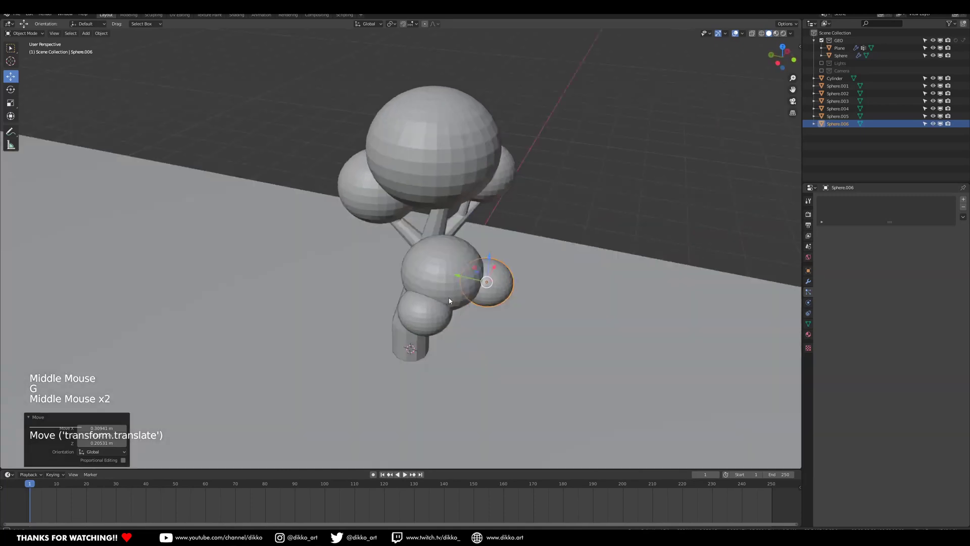
pyautogui.press('s')
pyautogui.click(512, 332)
pyautogui.moveTo(511, 332); pyautogui.dragTo(449, 283, button='middle')
# Select all the foliage spheres and join them into one object.
pyautogui.keyDown('shift'); pyautogui.click(447, 265); pyautogui.keyUp('shift')
pyautogui.keyDown('shift'); pyautogui.click(434, 303); pyautogui.keyUp('shift')
pyautogui.keyDown('shift'); pyautogui.click(504, 269); pyautogui.keyUp('shift')
pyautogui.keyDown('shift'); pyautogui.click(491, 186); pyautogui.keyUp('shift')
pyautogui.keyDown('shift'); pyautogui.click(400, 162); pyautogui.keyUp('shift')
pyautogui.keyDown('shift'); pyautogui.click(361, 203); pyautogui.keyUp('shift')
pyautogui.moveTo(361, 203); pyautogui.dragTo(439, 217, button='middle')
pyautogui.hotkey('ctrl', 'j')
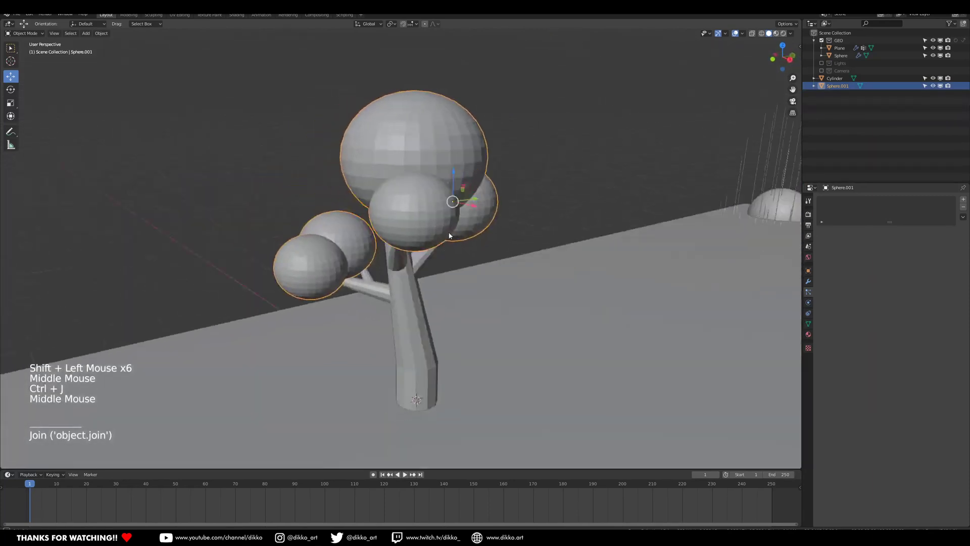
pyautogui.scroll(-2, 429, 269)
pyautogui.moveTo(505, 288); pyautogui.dragTo(720, 280, button='middle')
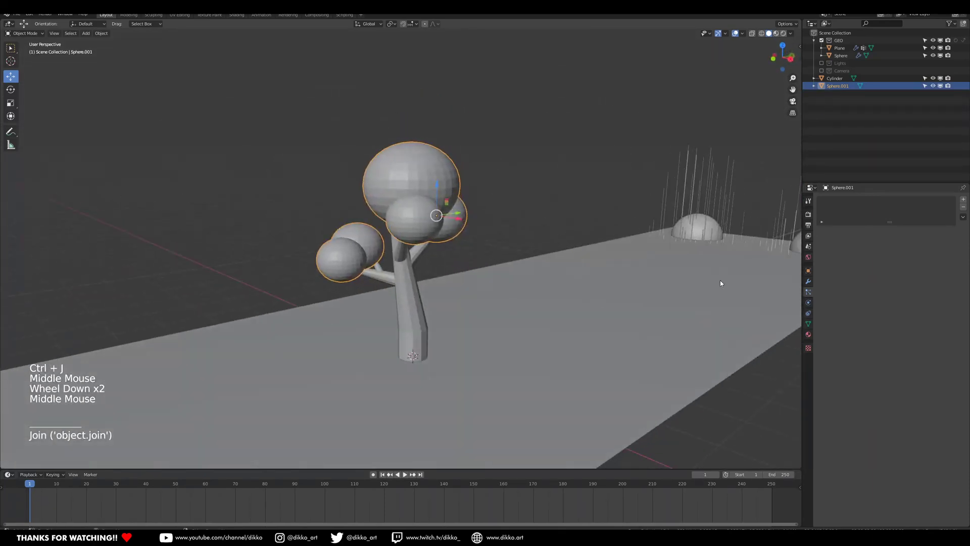
# Add a Remesh modifier to the joined foliage.
pyautogui.click(808, 281)
pyautogui.click(841, 200)
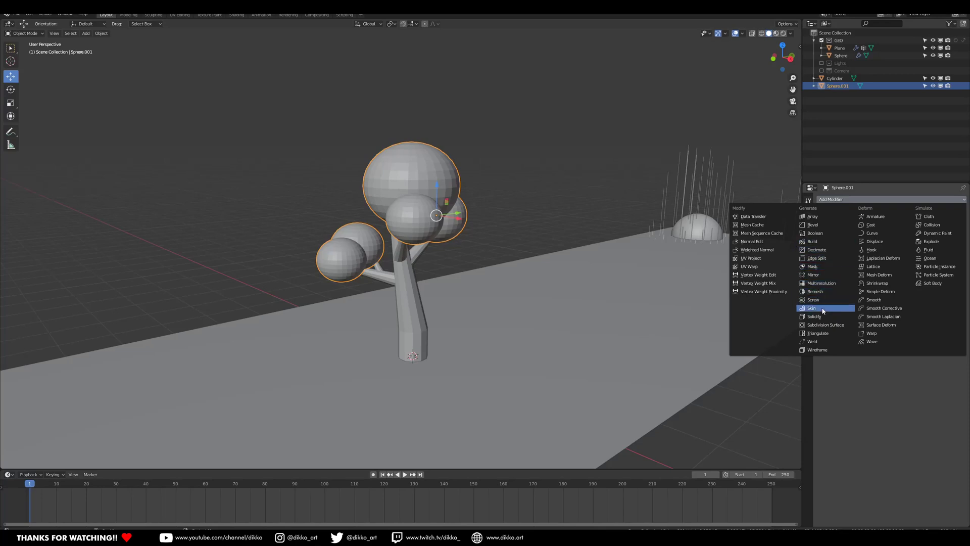
pyautogui.click(828, 291)
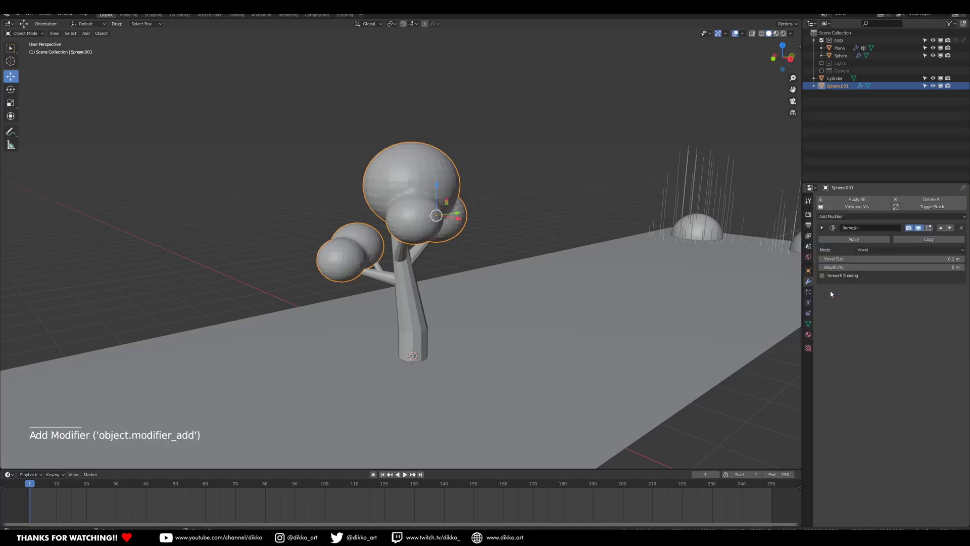
pyautogui.moveTo(505, 238)
pyautogui.mouseDown(button='middle')
pyautogui.moveTo(477, 241)
pyautogui.moveTo(565, 240)
pyautogui.moveTo(510, 245)
pyautogui.mouseUp(button='middle')
pyautogui.scroll(3, 476, 241)
# Set the foliage Remesh modifier's adaptivity to about 0.88 m and its voxel size to 0.1 m.
pyautogui.moveTo(924, 261); pyautogui.dragTo(888, 258)
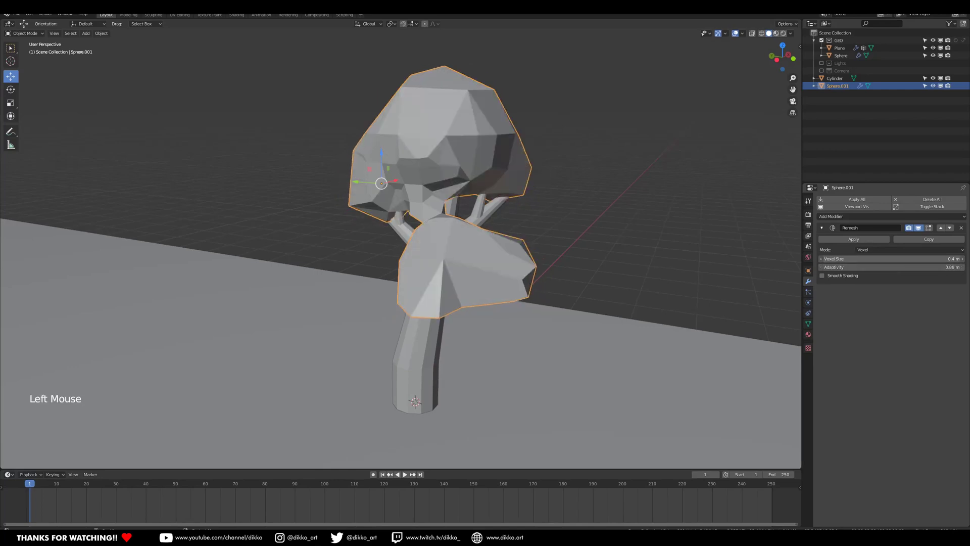
pyautogui.write('.1')
pyautogui.press('Return')
pyautogui.moveTo(506, 195); pyautogui.dragTo(562, 190, button='middle')
# Fine-tune the Remesh voxel size for a faceted low-poly look and apply the modifier.
pyautogui.click(889, 258)
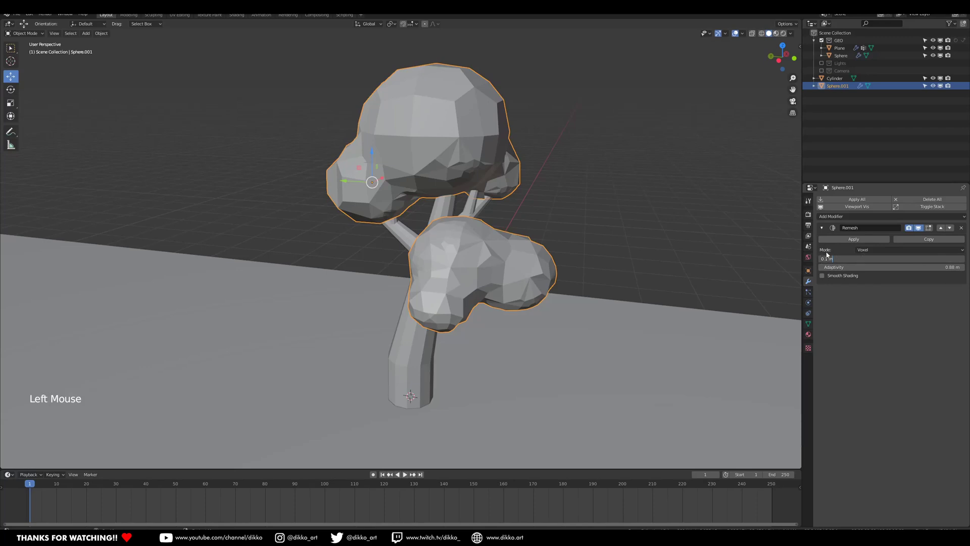
pyautogui.moveTo(889, 259); pyautogui.dragTo(905, 259)
pyautogui.moveTo(364, 212); pyautogui.dragTo(474, 250, button='middle')
pyautogui.scroll(-3, 387, 241)
pyautogui.click(854, 239)
pyautogui.moveTo(699, 295); pyautogui.dragTo(422, 281, button='middle')
pyautogui.scroll(2, 404, 286)
pyautogui.moveTo(422, 281); pyautogui.dragTo(541, 290, button='middle')
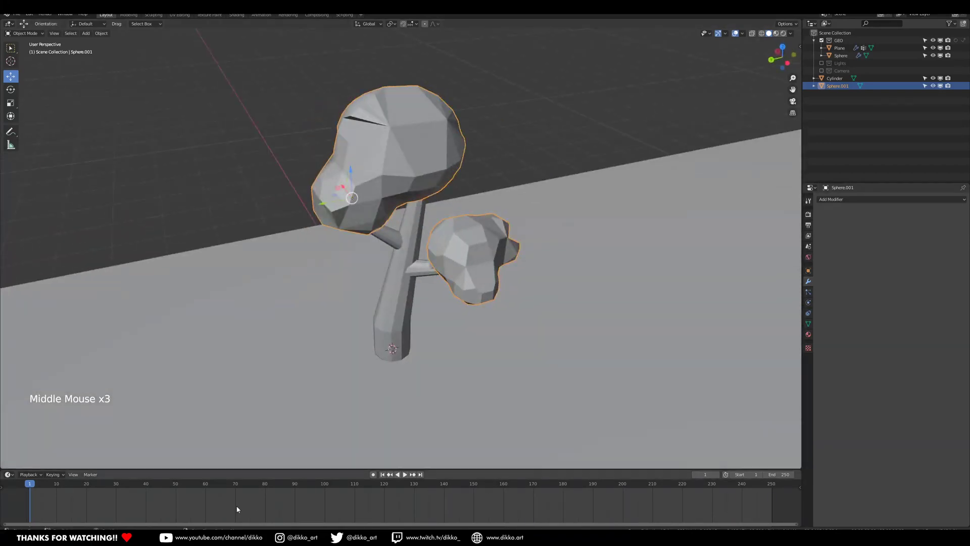
pyautogui.hotkey('alt', 'Tab')
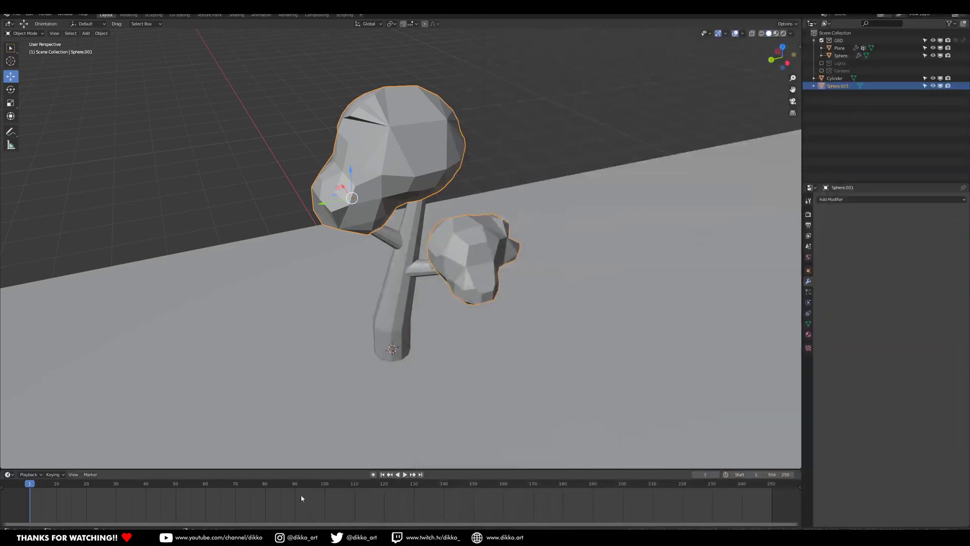
pyautogui.moveTo(301, 494); pyautogui.dragTo(277, 490, button='middle')
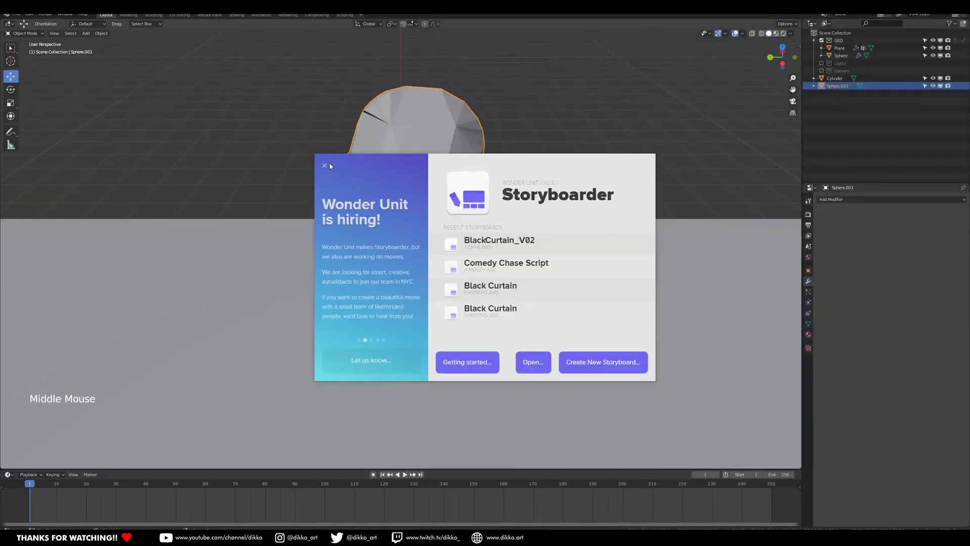
pyautogui.click(325, 166)
# Add the trunk to the foliage selection and join both into a single tree object.
pyautogui.moveTo(323, 170); pyautogui.dragTo(404, 146, button='middle')
pyautogui.moveTo(404, 223); pyautogui.dragTo(344, 324, button='middle')
pyautogui.keyDown('shift'); pyautogui.click(417, 349); pyautogui.keyUp('shift')
pyautogui.hotkey('ctrl', 'j')
pyautogui.scroll(-2, 379, 340)
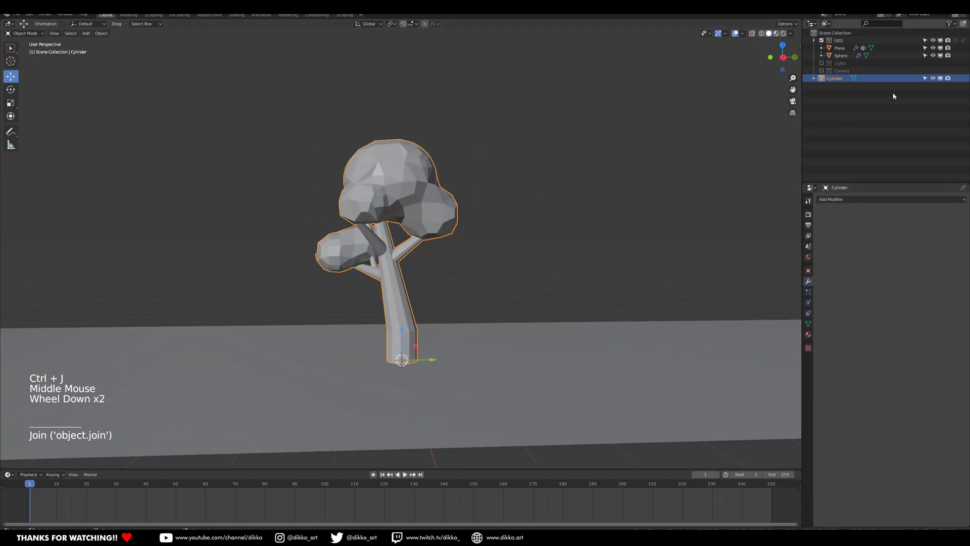
# Move the tree into a new collection named Trees.
pyautogui.moveTo(427, 193); pyautogui.dragTo(433, 199, button='middle')
pyautogui.press('m')
pyautogui.click(441, 232)
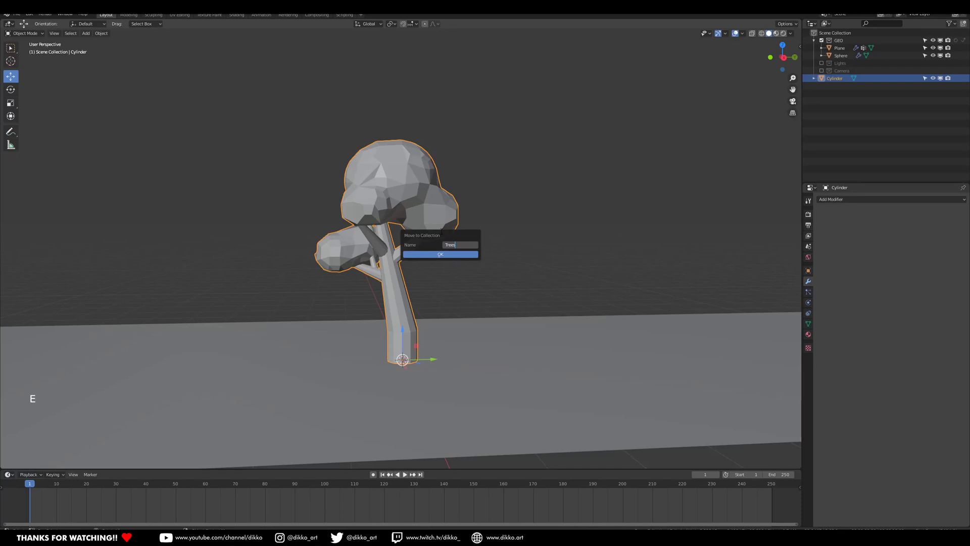
pyautogui.click(433, 255)
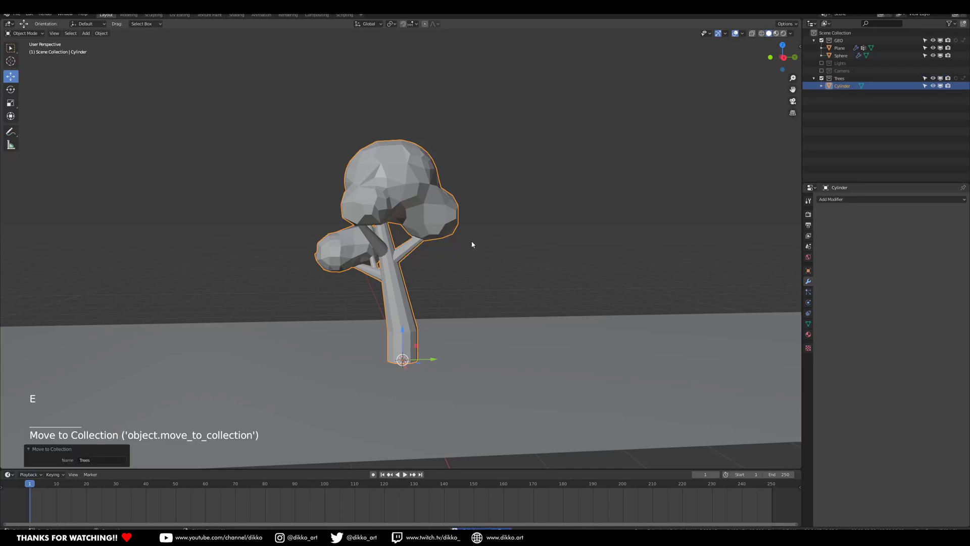
# Render the plane's hair particles as a collection, with Trees as the instance collection.
pyautogui.scroll(-2, 498, 288)
pyautogui.moveTo(498, 288); pyautogui.dragTo(466, 284, button='middle')
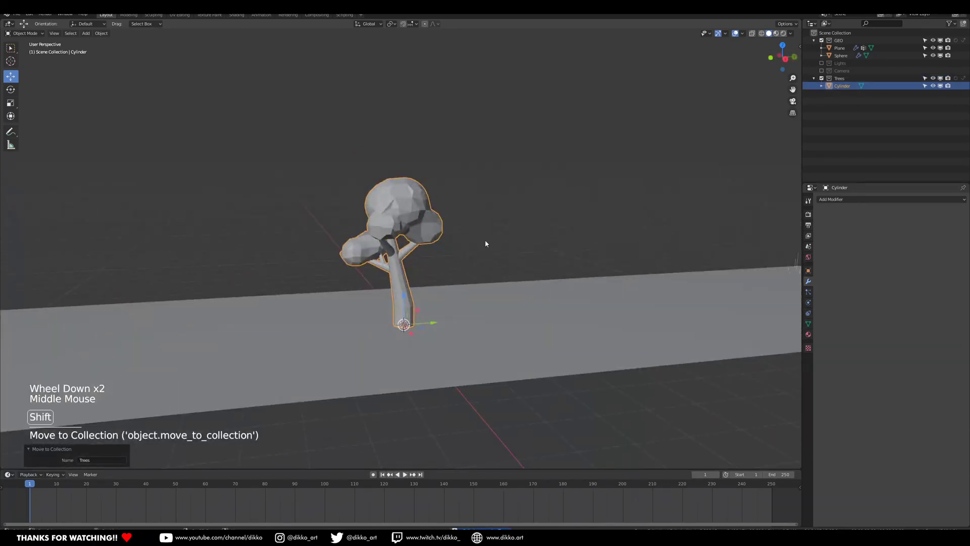
pyautogui.keyDown('shift'); pyautogui.moveTo(485, 244); pyautogui.dragTo(389, 252, button='middle'); pyautogui.keyUp('shift')
pyautogui.moveTo(389, 253); pyautogui.dragTo(294, 260, button='middle')
pyautogui.scroll(-3, 524, 286)
pyautogui.moveTo(358, 298); pyautogui.dragTo(462, 316, button='middle')
pyautogui.click(462, 318)
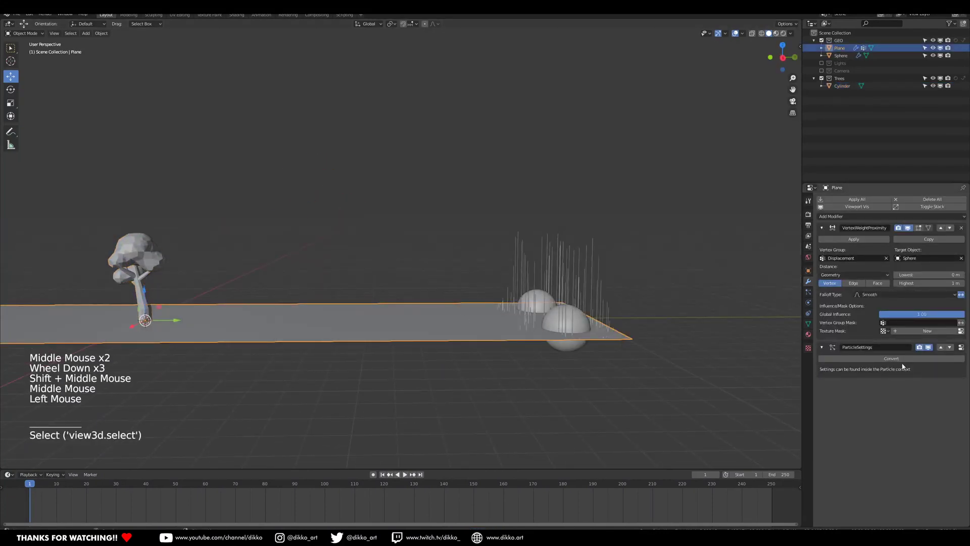
pyautogui.click(808, 292)
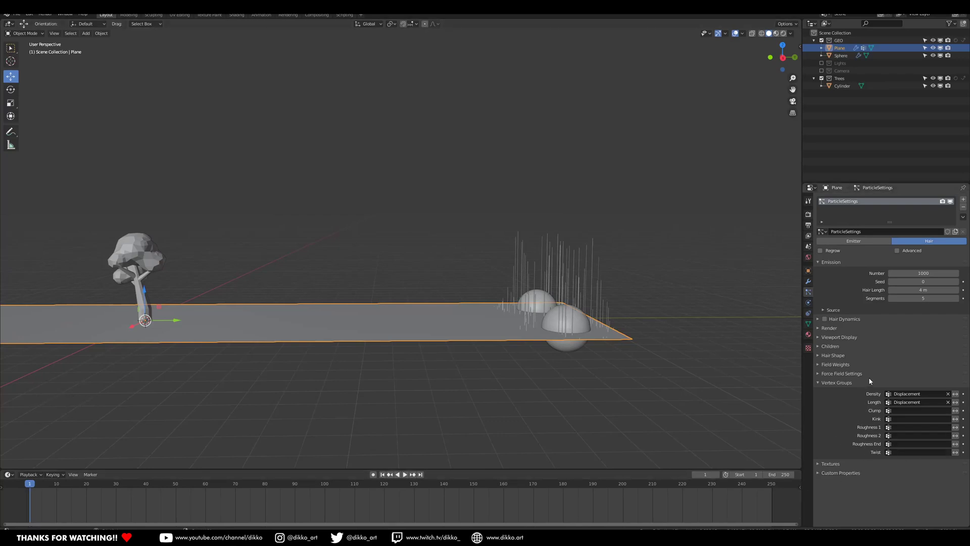
pyautogui.click(820, 328)
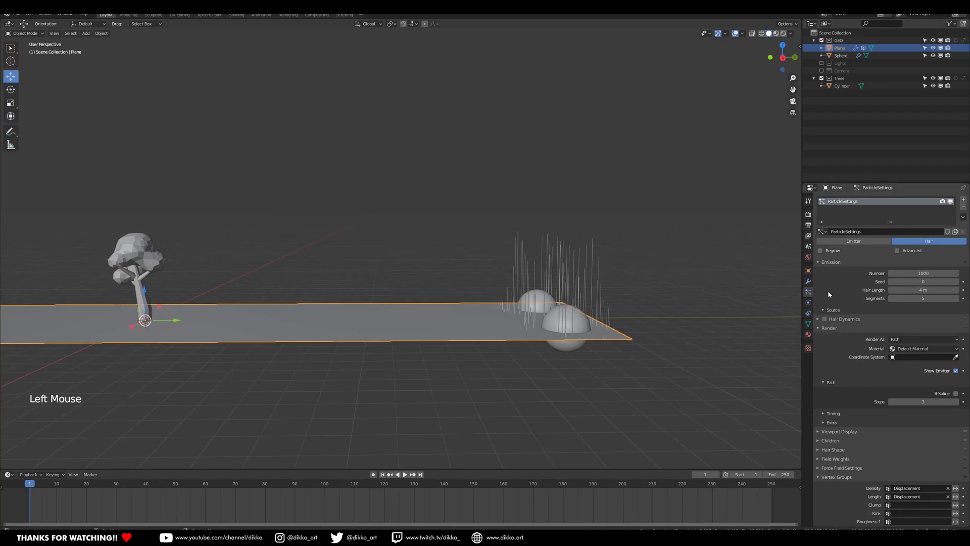
pyautogui.click(918, 339)
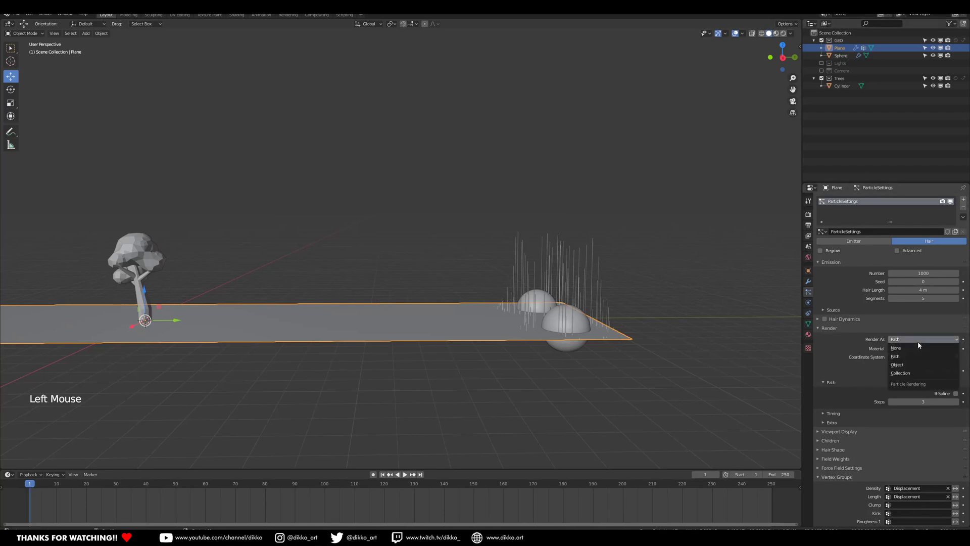
pyautogui.click(901, 373)
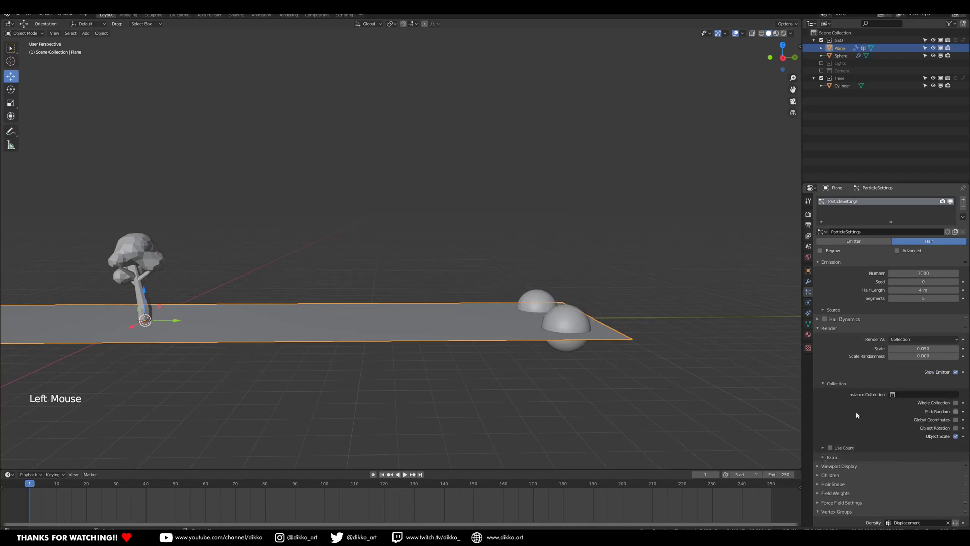
pyautogui.click(913, 394)
pyautogui.click(892, 427)
# Enable Object Rotation for the instanced trees and set the particle render scale to 0.180.
pyautogui.moveTo(595, 344); pyautogui.dragTo(580, 352, button='middle')
pyautogui.keyDown('shift'); pyautogui.moveTo(581, 336); pyautogui.dragTo(507, 260, button='middle'); pyautogui.keyUp('shift')
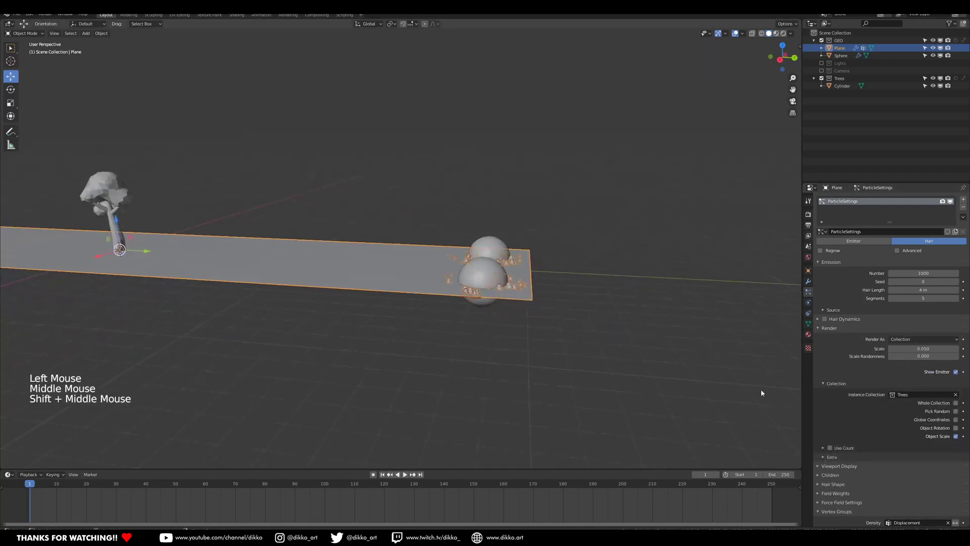
pyautogui.click(955, 428)
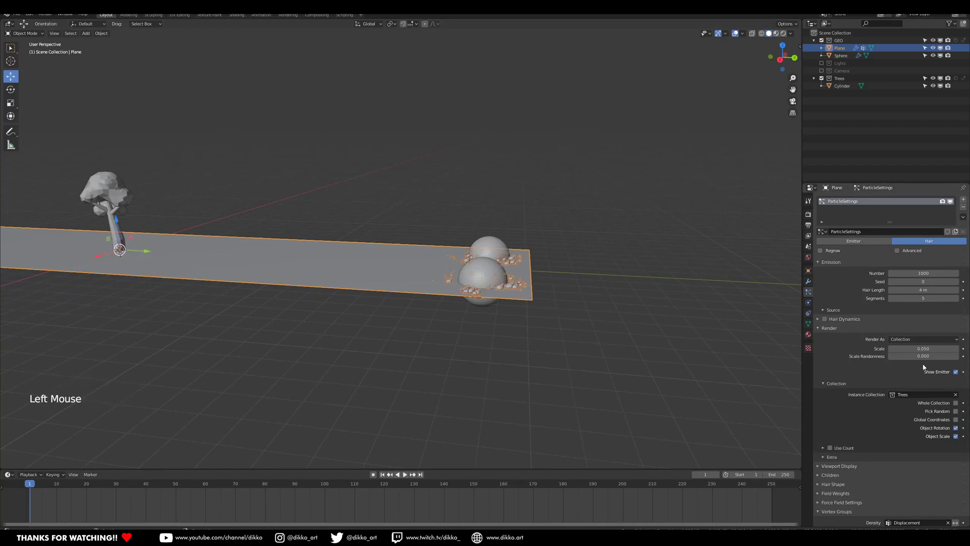
pyautogui.moveTo(920, 349); pyautogui.dragTo(936, 349)
pyautogui.moveTo(313, 225); pyautogui.dragTo(335, 220, button='middle')
pyautogui.scroll(2, 484, 239)
pyautogui.moveTo(484, 239); pyautogui.dragTo(522, 247, button='middle')
# Try rotating the source tree -90° about the global X axis and undo the rotation.
pyautogui.keyDown('shift'); pyautogui.moveTo(348, 287); pyautogui.dragTo(546, 298, button='middle'); pyautogui.keyUp('shift')
pyautogui.scroll(-2, 505, 291)
pyautogui.moveTo(353, 268); pyautogui.dragTo(328, 258, button='middle')
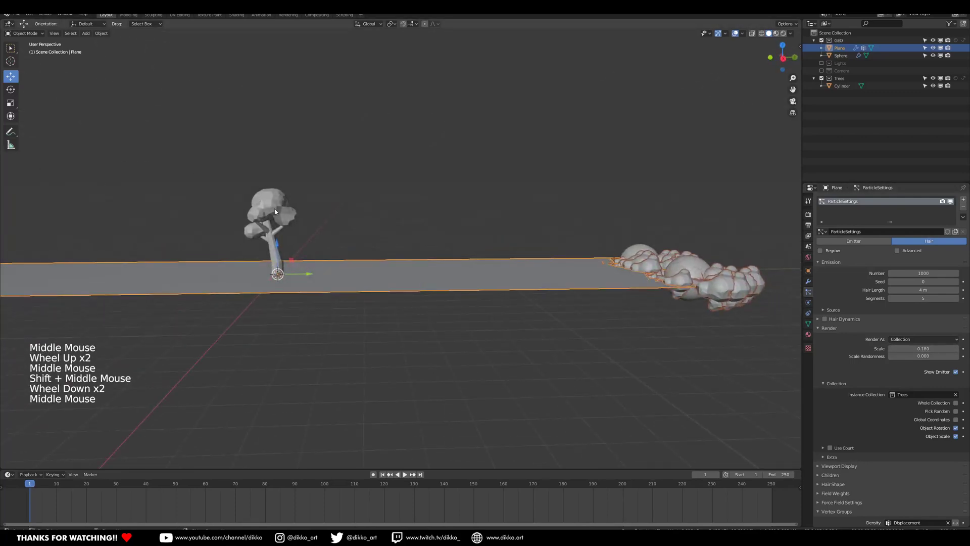
pyautogui.click(279, 215)
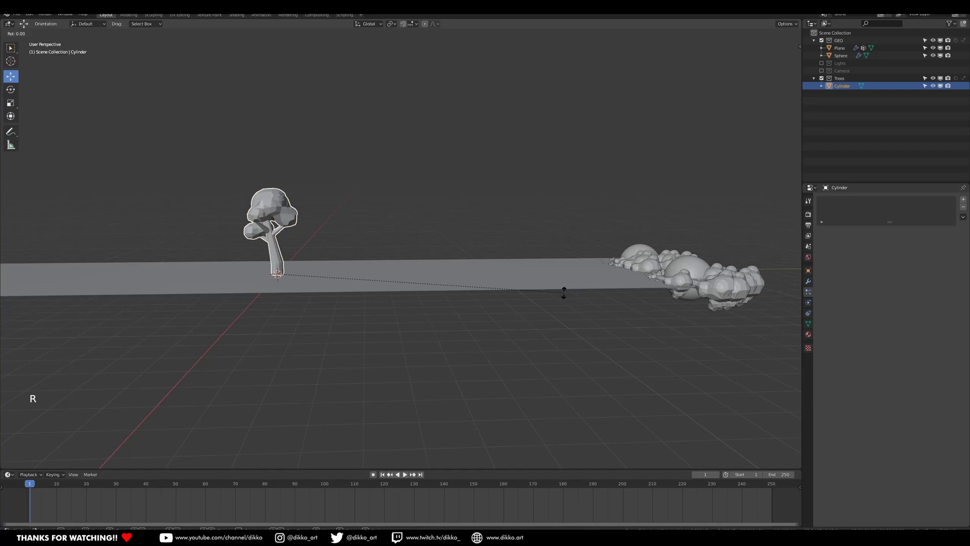
pyautogui.write('90')
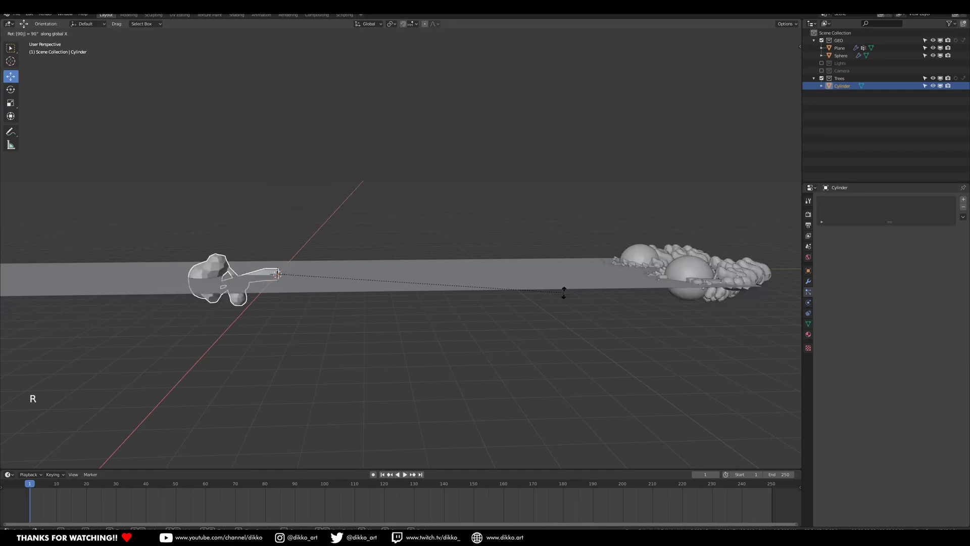
pyautogui.write('-')
pyautogui.press('Return')
pyautogui.hotkey('ctrl', 'z')
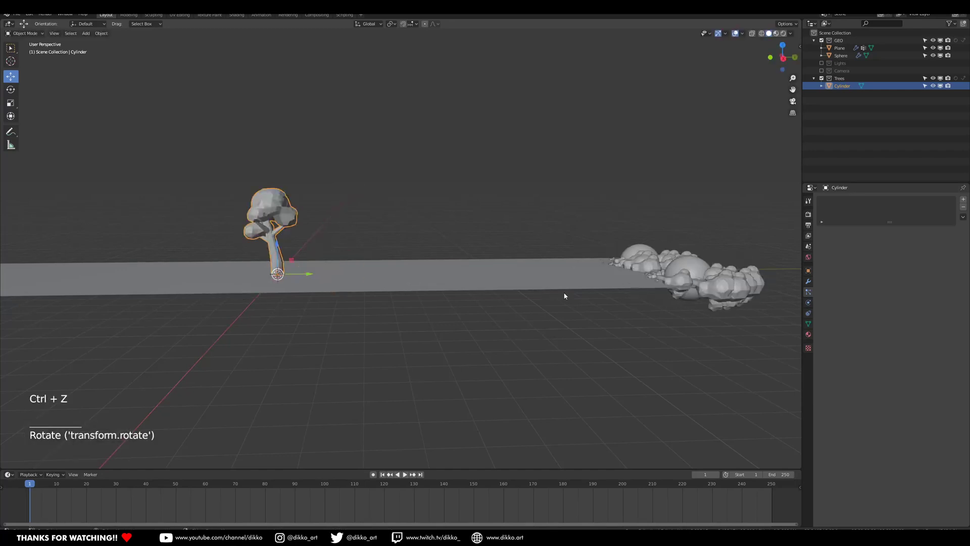
# Rotate the source tree 90° about the global Y axis and adjust its rotation further by eye.
pyautogui.write('ry90')
pyautogui.press('Return')
pyautogui.moveTo(565, 295); pyautogui.dragTo(695, 312, button='middle')
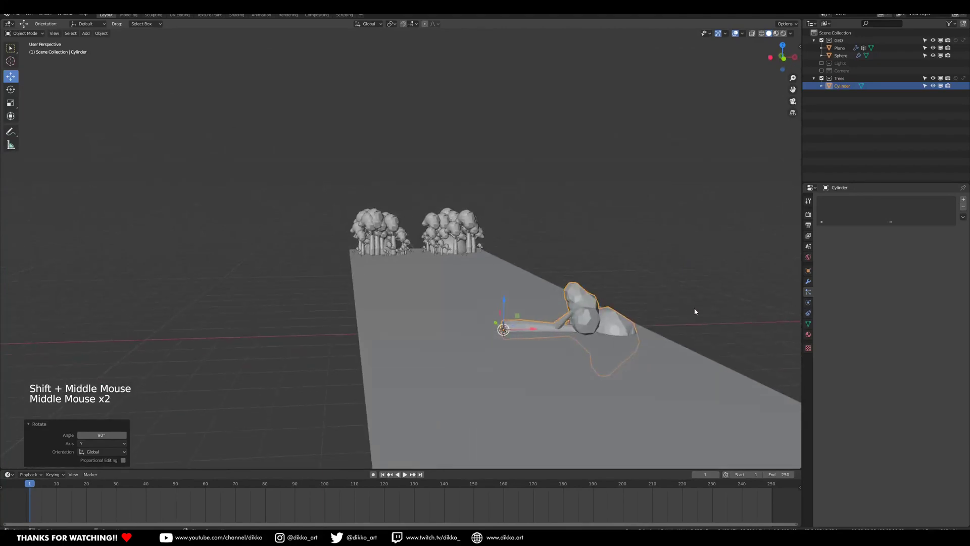
pyautogui.press('r')
pyautogui.click(716, 345)
pyautogui.moveTo(716, 346); pyautogui.dragTo(578, 339, button='middle')
pyautogui.press('r')
pyautogui.click(430, 344)
pyautogui.moveTo(430, 342); pyautogui.dragTo(401, 304, button='middle')
# Set the scale randomness of the plane's tree particles to 0.444.
pyautogui.click(401, 303)
pyautogui.moveTo(910, 356); pyautogui.dragTo(922, 356)
pyautogui.keyDown('shift'); pyautogui.moveTo(638, 287); pyautogui.dragTo(527, 301, button='middle'); pyautogui.keyUp('shift')
pyautogui.scroll(3, 454, 310)
pyautogui.moveTo(429, 314); pyautogui.dragTo(498, 305, button='middle')
pyautogui.moveTo(497, 305); pyautogui.dragTo(420, 307, button='middle')
# Set the emission number of the plane's hair particles to 200.
pyautogui.moveTo(934, 274); pyautogui.dragTo(894, 273)
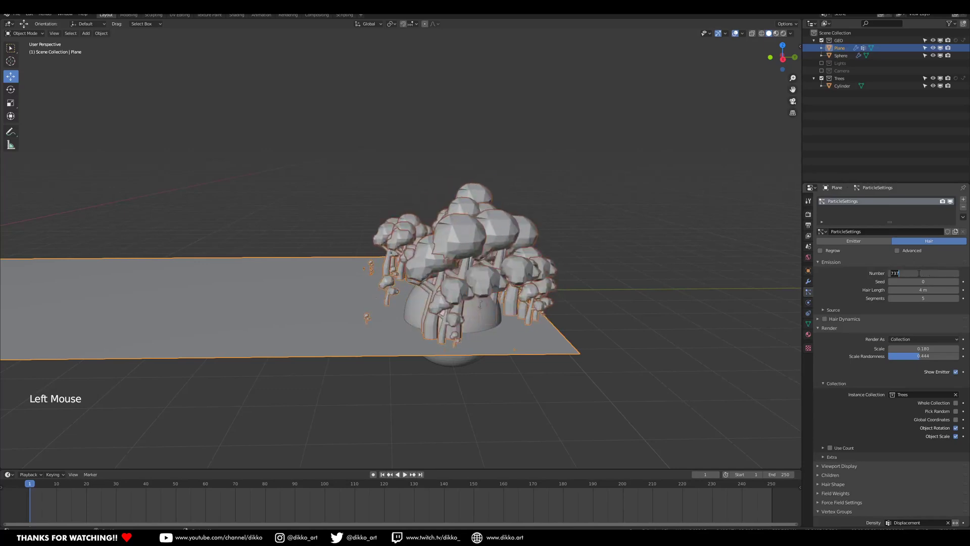
pyautogui.write('50')
pyautogui.press('Return')
pyautogui.moveTo(918, 273); pyautogui.dragTo(960, 272)
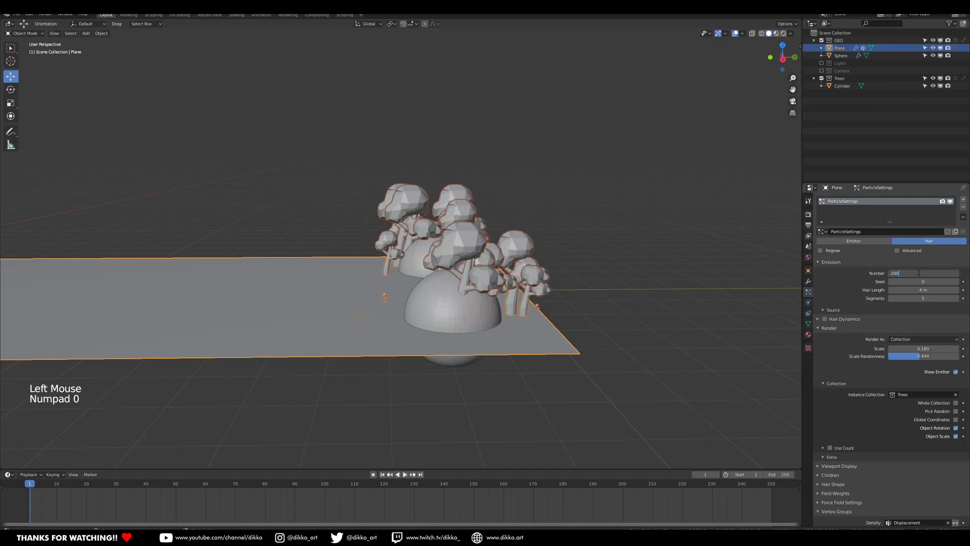
pyautogui.press('Return')
# Add a sphere-shaped empty at the world origin.
pyautogui.scroll(-3, 455, 298)
pyautogui.moveTo(430, 309); pyautogui.dragTo(473, 333, button='middle')
pyautogui.keyDown('shift'); pyautogui.moveTo(474, 334); pyautogui.dragTo(434, 256, button='middle'); pyautogui.keyUp('shift')
pyautogui.click(475, 270)
pyautogui.hotkey('shift', 'a')
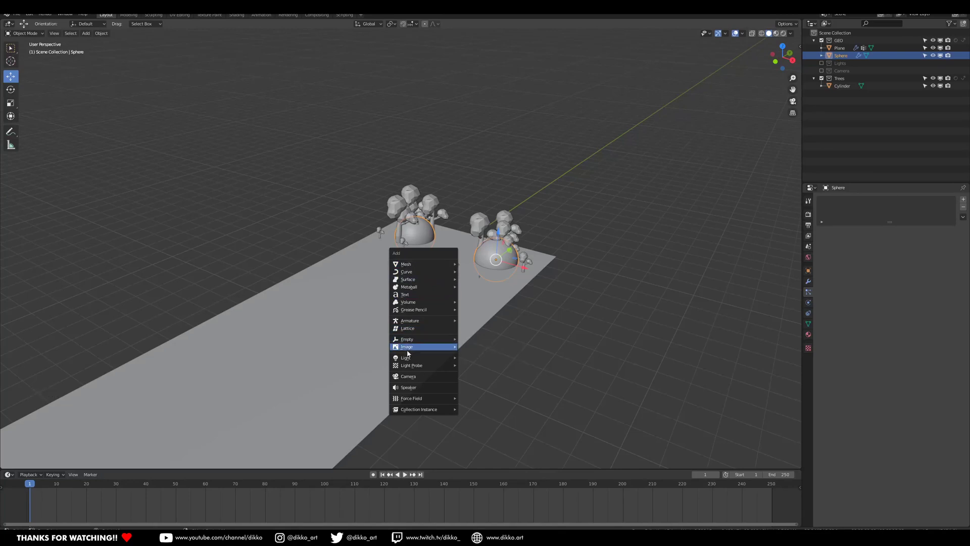
pyautogui.moveTo(428, 341)
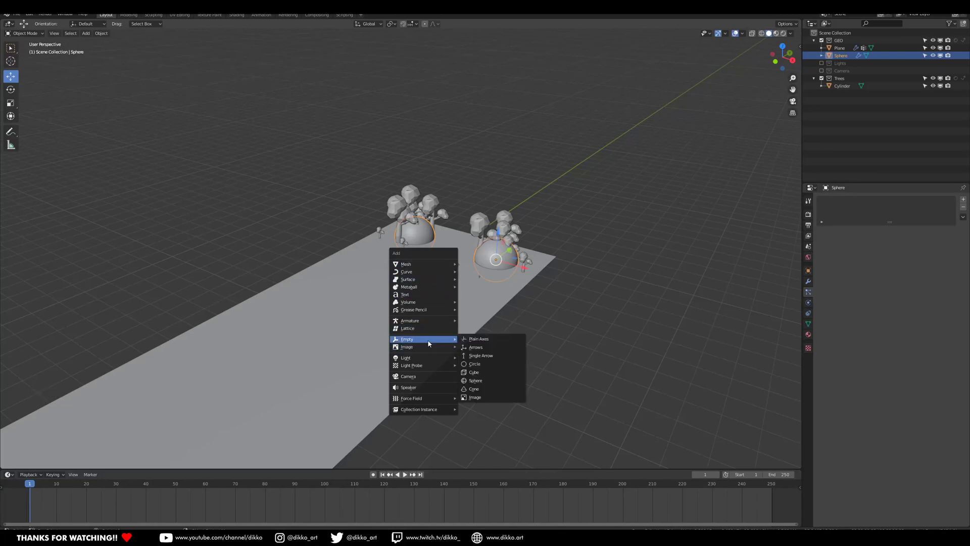
pyautogui.click(485, 384)
# Move the empty along the Y axis to about 18.35 m, between the two spheres.
pyautogui.scroll(-2, 342, 308)
pyautogui.moveTo(465, 321); pyautogui.dragTo(201, 295, button='middle')
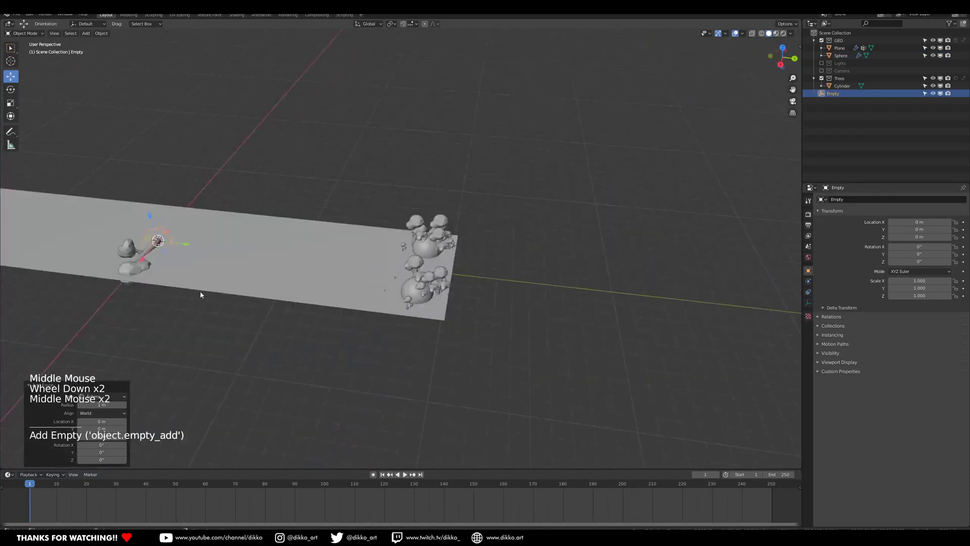
pyautogui.moveTo(183, 249); pyautogui.dragTo(321, 261)
pyautogui.moveTo(449, 266); pyautogui.dragTo(468, 272)
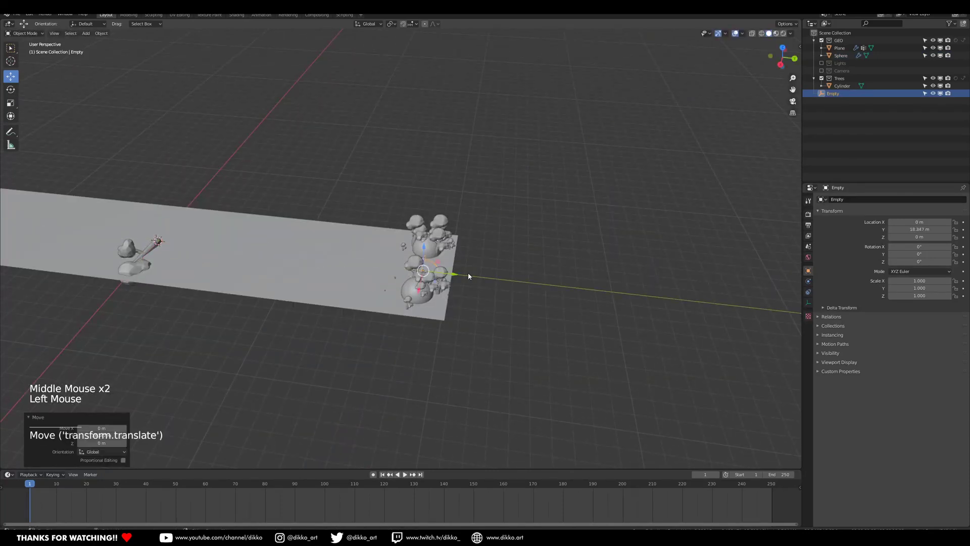
pyautogui.moveTo(468, 272); pyautogui.dragTo(550, 310, button='middle')
# Set the empty's display size to 5.2 m so that it surrounds both tree clusters.
pyautogui.click(807, 303)
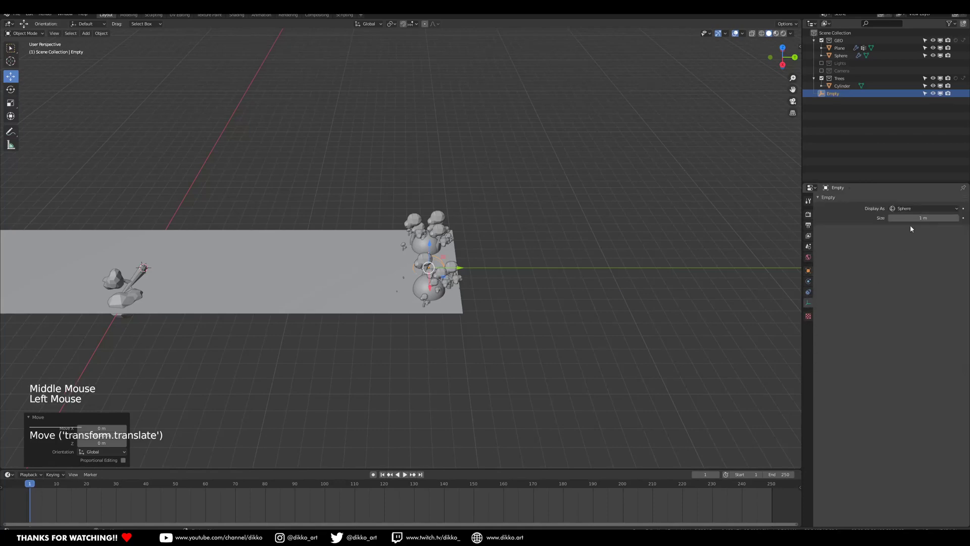
pyautogui.moveTo(923, 218); pyautogui.dragTo(934, 218)
pyautogui.moveTo(497, 285); pyautogui.dragTo(596, 259, button='middle')
pyautogui.scroll(3, 559, 242)
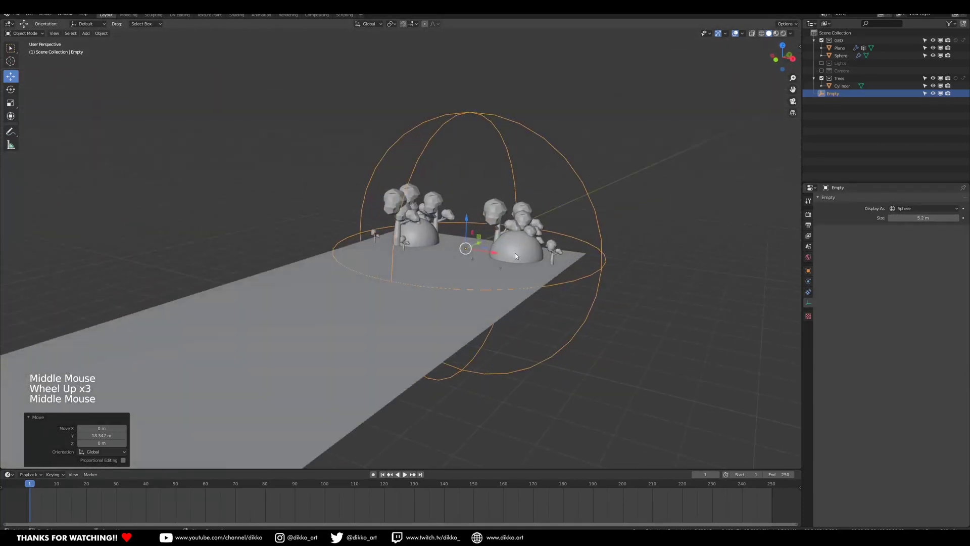
# Parent the spheres to the empty using Object (Keep Transform).
pyautogui.click(516, 255)
pyautogui.keyDown('shift'); pyautogui.click(537, 133); pyautogui.keyUp('shift')
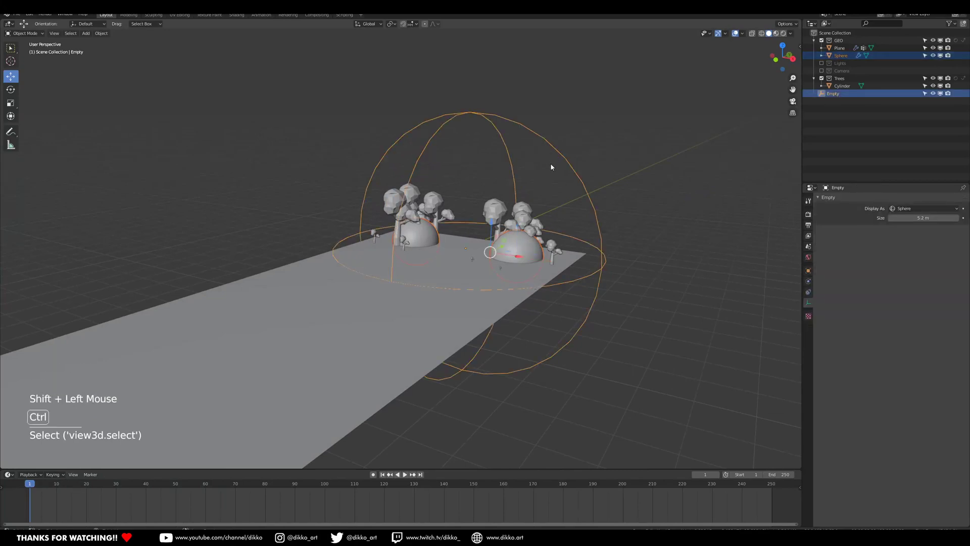
pyautogui.hotkey('ctrl', 'p')
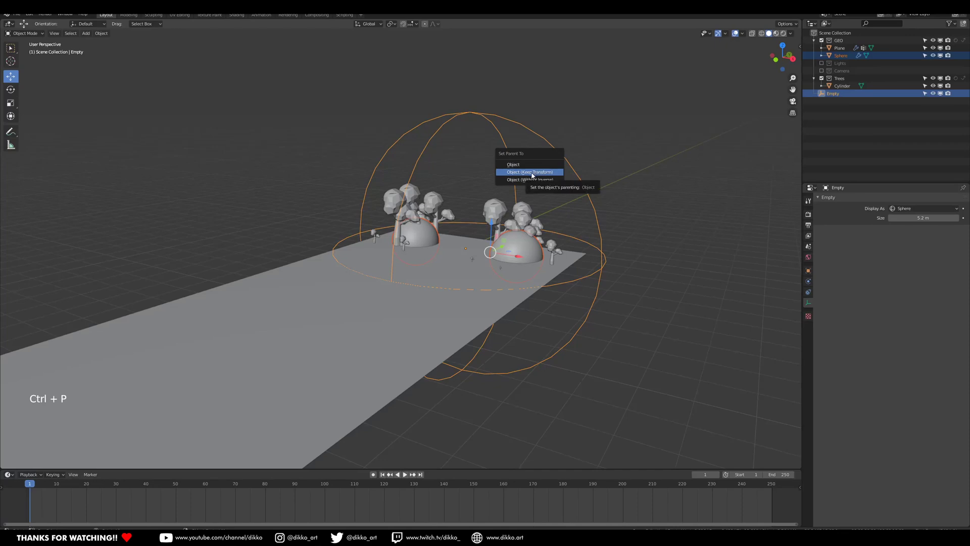
pyautogui.click(532, 172)
pyautogui.scroll(-1, 494, 210)
pyautogui.moveTo(455, 212); pyautogui.dragTo(494, 210, button='middle')
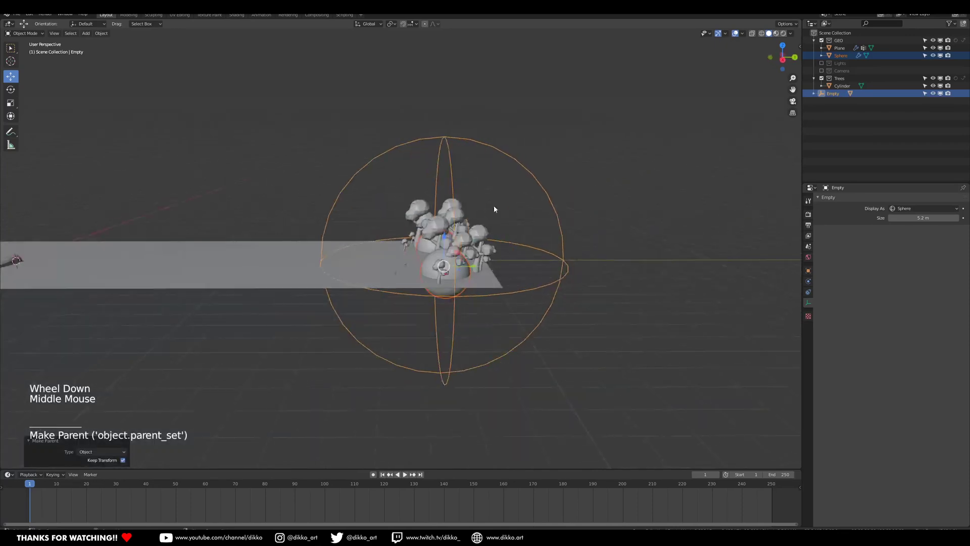
# Slide the empty back and forth along the plane to test how the trees follow the parented spheres.
pyautogui.click(522, 165)
pyautogui.scroll(-3, 522, 165)
pyautogui.keyDown('shift'); pyautogui.moveTo(522, 165); pyautogui.dragTo(620, 251, button='middle'); pyautogui.keyUp('shift')
pyautogui.moveTo(555, 276); pyautogui.dragTo(392, 317)
pyautogui.scroll(2, 351, 312)
pyautogui.scroll(1, 350, 311)
pyautogui.keyDown('shift'); pyautogui.moveTo(350, 312); pyautogui.dragTo(544, 281, button='middle'); pyautogui.keyUp('shift')
pyautogui.moveTo(468, 283); pyautogui.dragTo(617, 287)
pyautogui.moveTo(617, 287); pyautogui.dragTo(538, 323, button='middle')
pyautogui.moveTo(535, 330)
pyautogui.mouseDown()
pyautogui.moveTo(381, 288)
pyautogui.moveTo(442, 312)
pyautogui.moveTo(552, 325)
pyautogui.mouseUp()
pyautogui.keyDown('shift'); pyautogui.moveTo(552, 326); pyautogui.dragTo(509, 266, button='middle'); pyautogui.keyUp('shift')
pyautogui.moveTo(453, 261); pyautogui.dragTo(478, 266)
# Move the sphere into a new collection named VertexWeight_InfluenceObj and exclude that collection from the view layer.
pyautogui.click(840, 55)
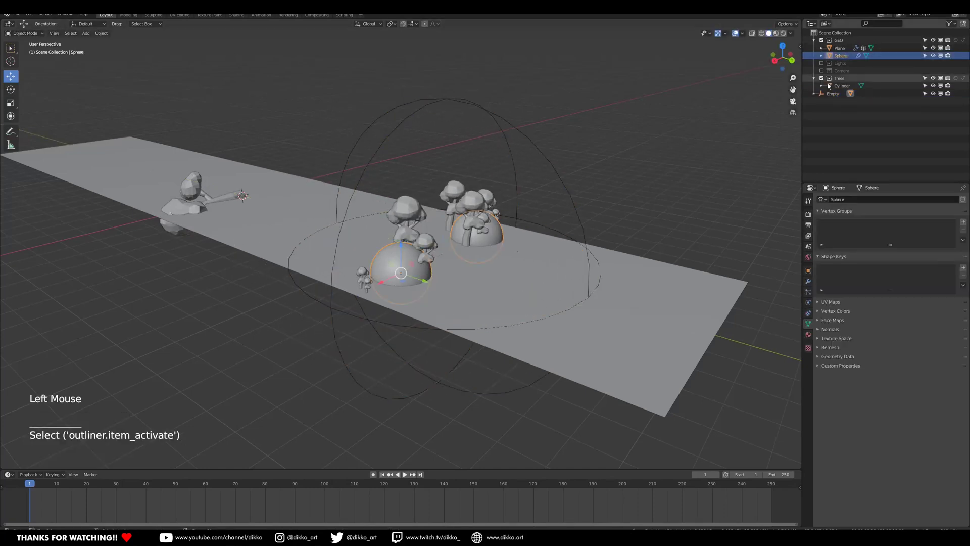
pyautogui.press('m')
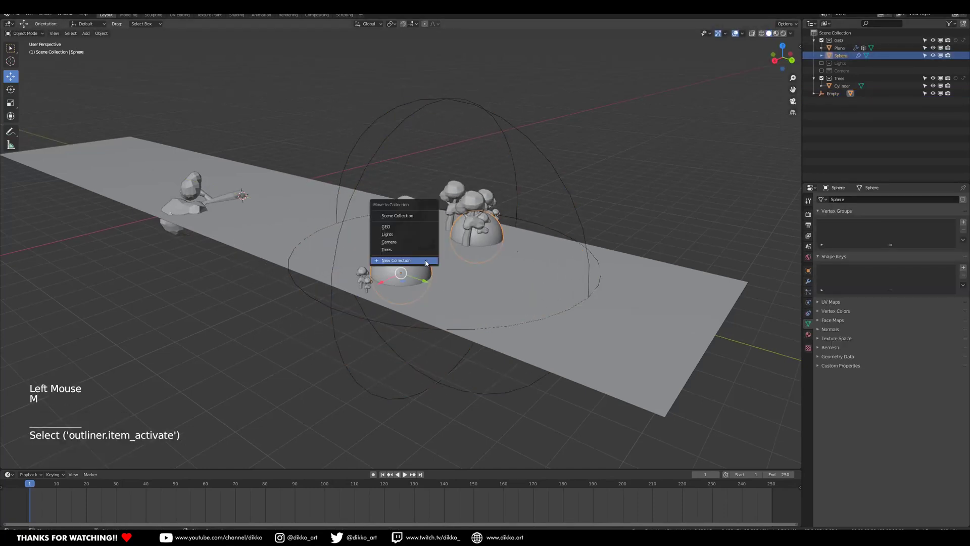
pyautogui.click(408, 261)
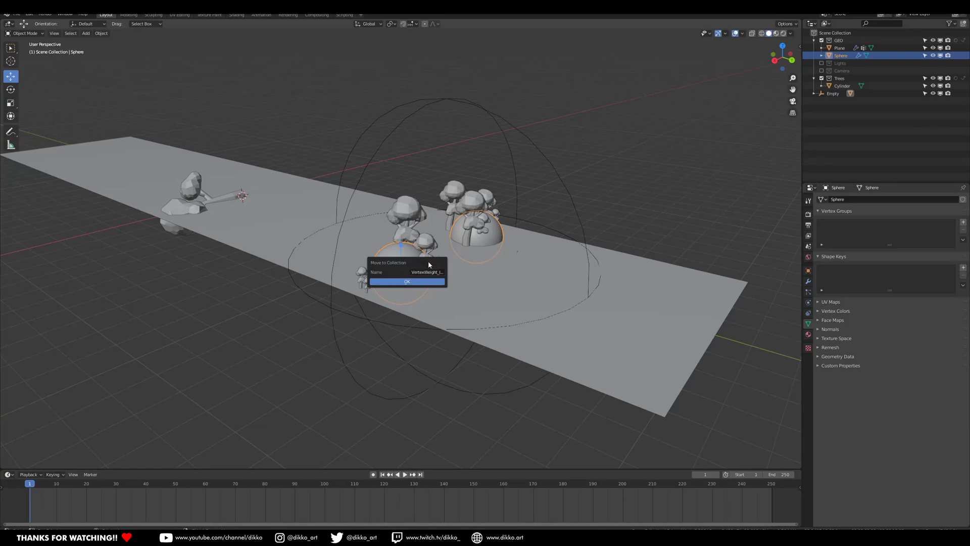
pyautogui.press('Return')
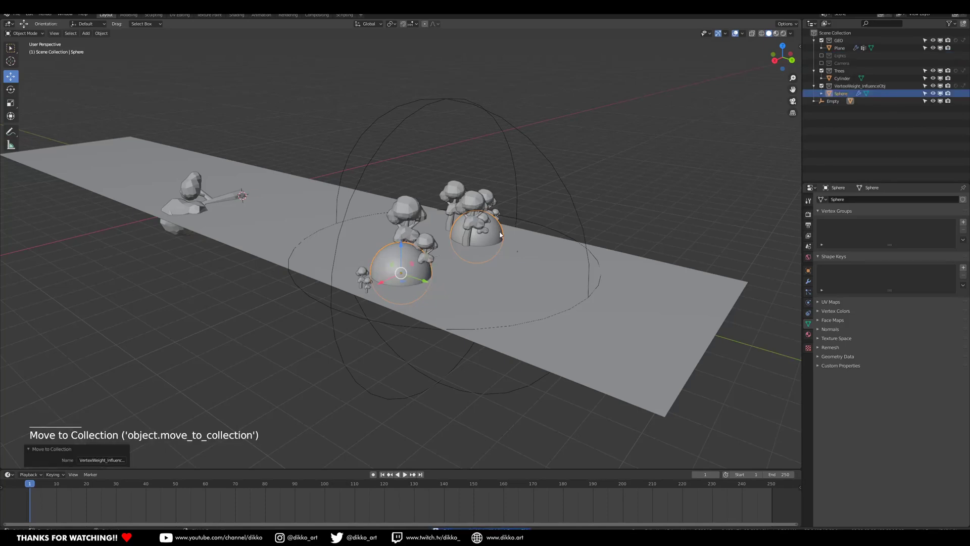
pyautogui.click(822, 86)
# Move the empty along the Y axis toward the far end of the plane, with the influence spheres hidden.
pyautogui.scroll(-2, 481, 235)
pyautogui.moveTo(470, 233); pyautogui.dragTo(520, 225, button='middle')
pyautogui.click(480, 168)
pyautogui.moveTo(500, 253); pyautogui.dragTo(576, 317)
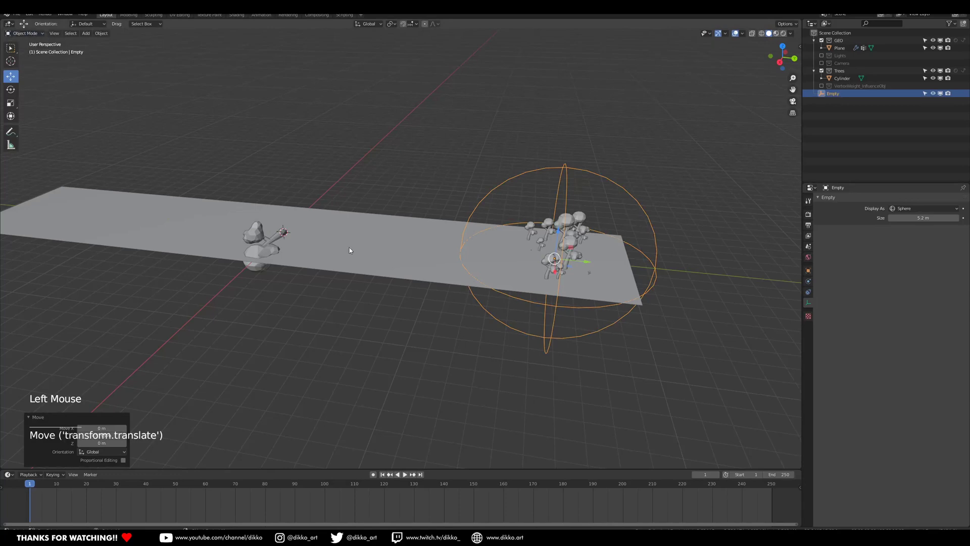
# Inspect the plane's Displacement vertex weights in Weight Paint mode and return to Object Mode.
pyautogui.click(379, 257)
pyautogui.click(18, 34)
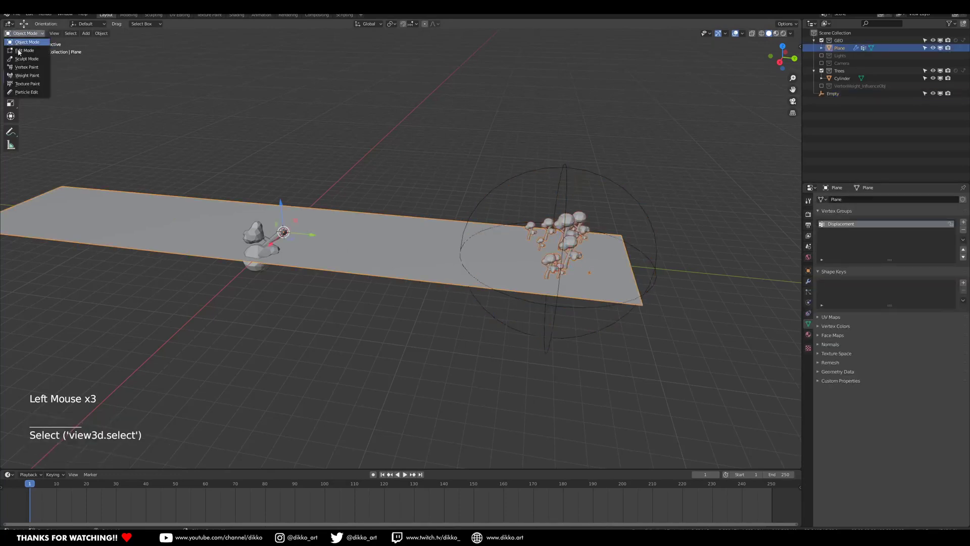
pyautogui.click(28, 76)
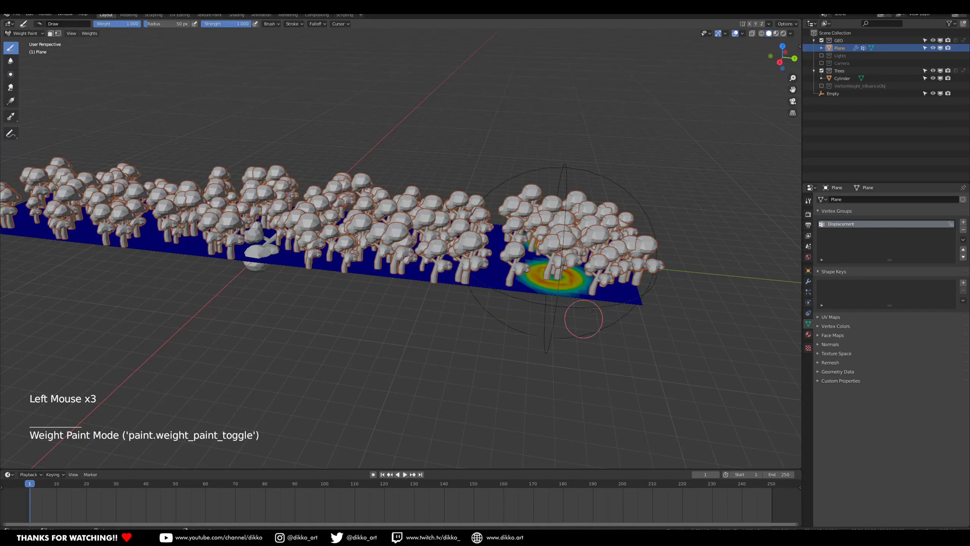
pyautogui.moveTo(547, 293); pyautogui.dragTo(505, 283, button='middle')
pyautogui.scroll(2, 481, 275)
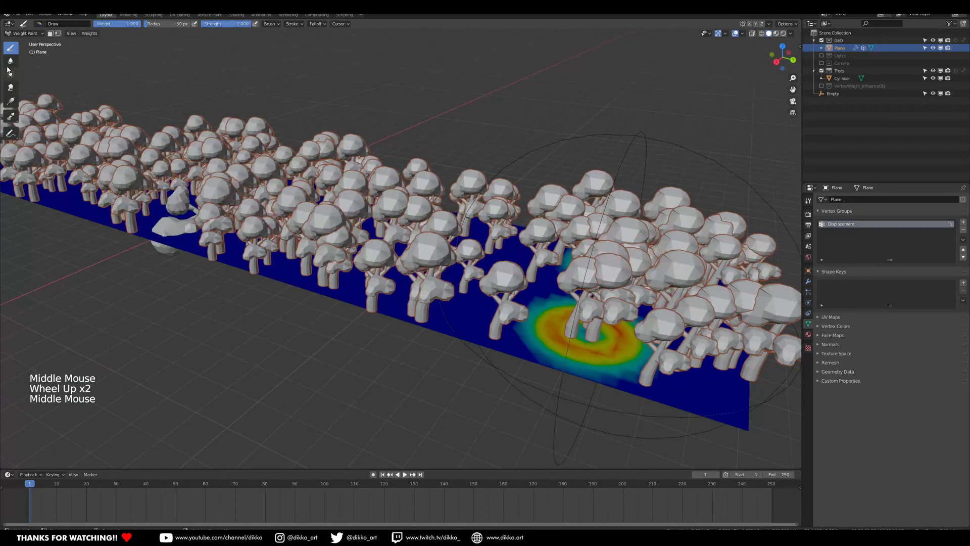
pyautogui.click(24, 33)
pyautogui.click(23, 44)
pyautogui.scroll(-2, 380, 329)
pyautogui.moveTo(381, 329); pyautogui.dragTo(553, 354, button='middle')
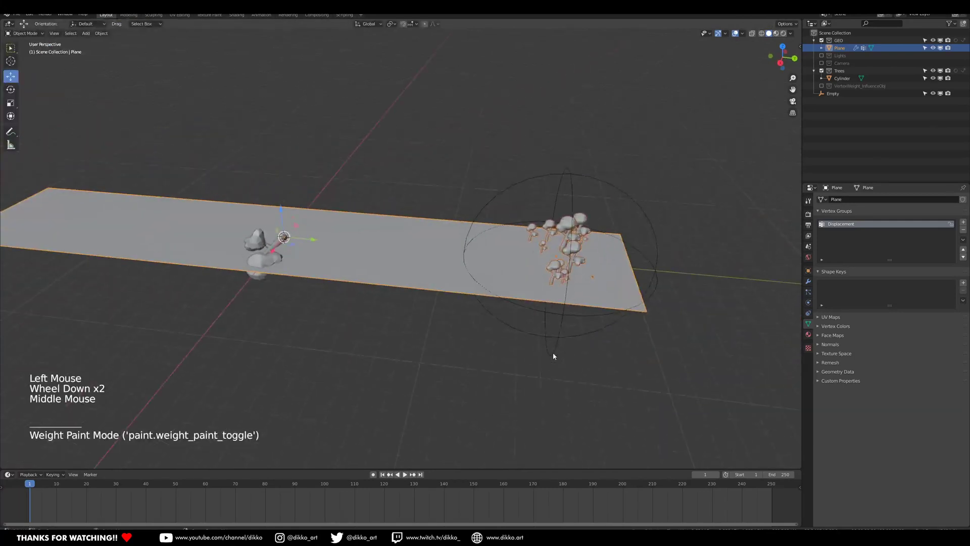
# Nudge the empty along the plane and exclude the Trees collection from the view layer.
pyautogui.click(596, 292)
pyautogui.moveTo(596, 292); pyautogui.dragTo(582, 373)
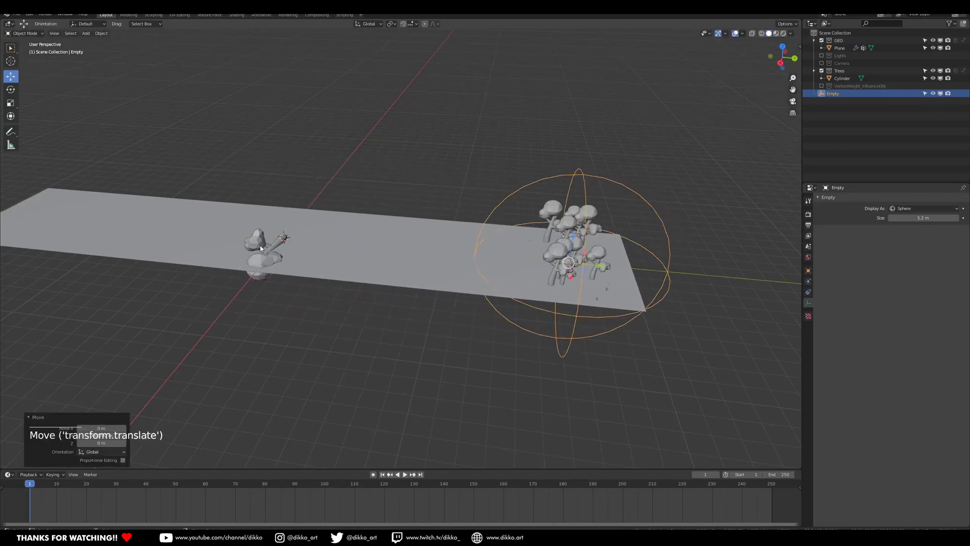
pyautogui.click(261, 248)
pyautogui.click(821, 70)
pyautogui.moveTo(384, 273); pyautogui.dragTo(568, 320, button='middle')
# Slide the empty along the Y axis near the plane's end and save the file.
pyautogui.click(651, 263)
pyautogui.moveTo(598, 252); pyautogui.dragTo(589, 368)
pyautogui.moveTo(485, 312); pyautogui.dragTo(454, 309, button='middle')
pyautogui.hotkey('ctrl', 's')
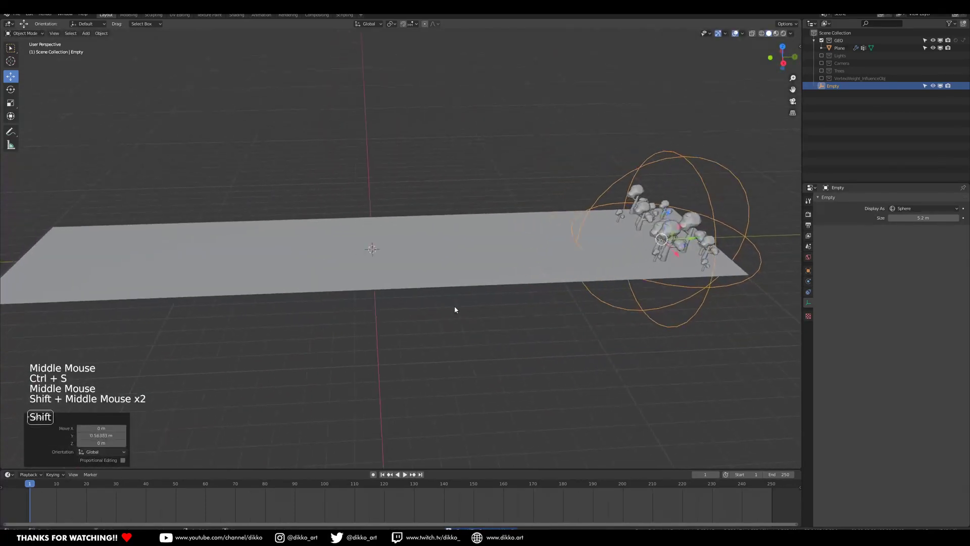
# Select the plane, UV-unwrap its whole mesh in Edit Mode, and return to Object Mode.
pyautogui.click(450, 278)
pyautogui.press('Tab')
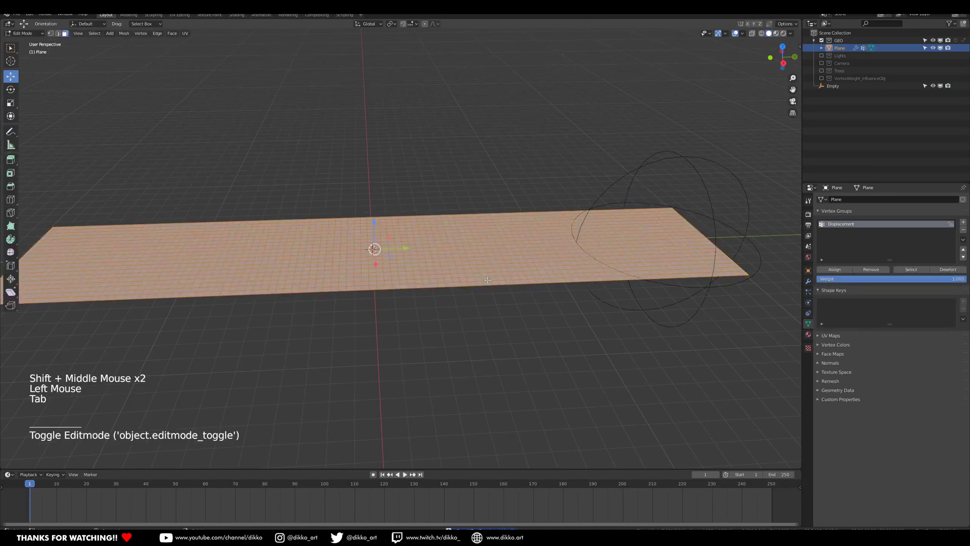
pyautogui.press('u')
pyautogui.click(295, 221)
pyautogui.press('Tab')
pyautogui.moveTo(303, 227); pyautogui.dragTo(376, 256, button='middle')
pyautogui.moveTo(240, 231); pyautogui.dragTo(793, 187, button='middle')
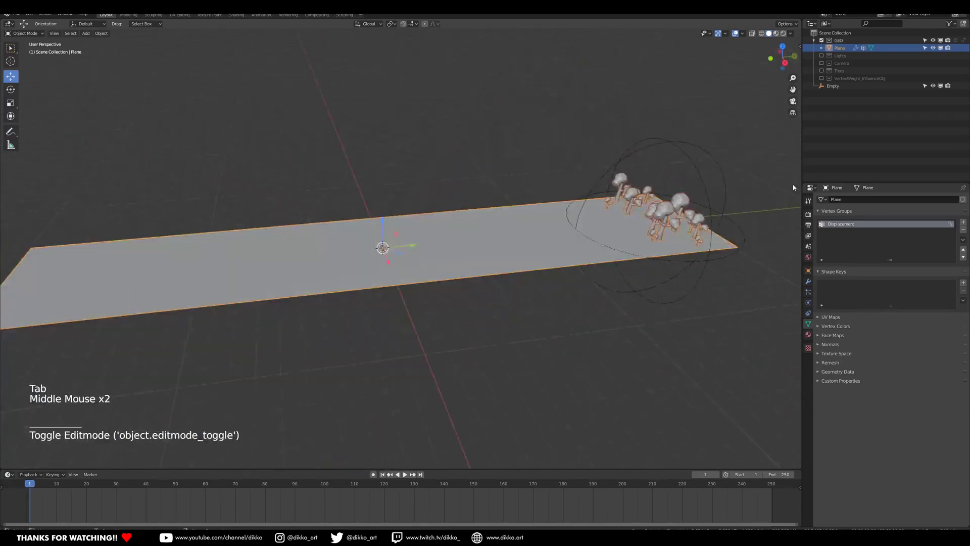
# Split the viewport, show the UV Editor in the new area, and inspect the plane's UV layout in Edit Mode.
pyautogui.moveTo(796, 28); pyautogui.dragTo(515, 22)
pyautogui.click(516, 23)
pyautogui.click(543, 72)
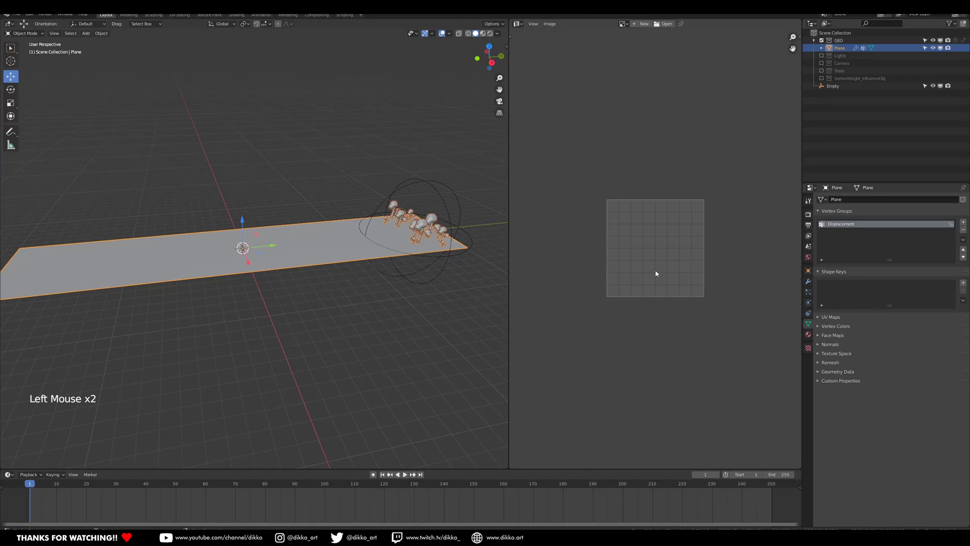
pyautogui.press('Tab')
pyautogui.scroll(6, 666, 263)
pyautogui.keyDown('shift'); pyautogui.moveTo(677, 261); pyautogui.dragTo(748, 261, button='middle'); pyautogui.keyUp('shift')
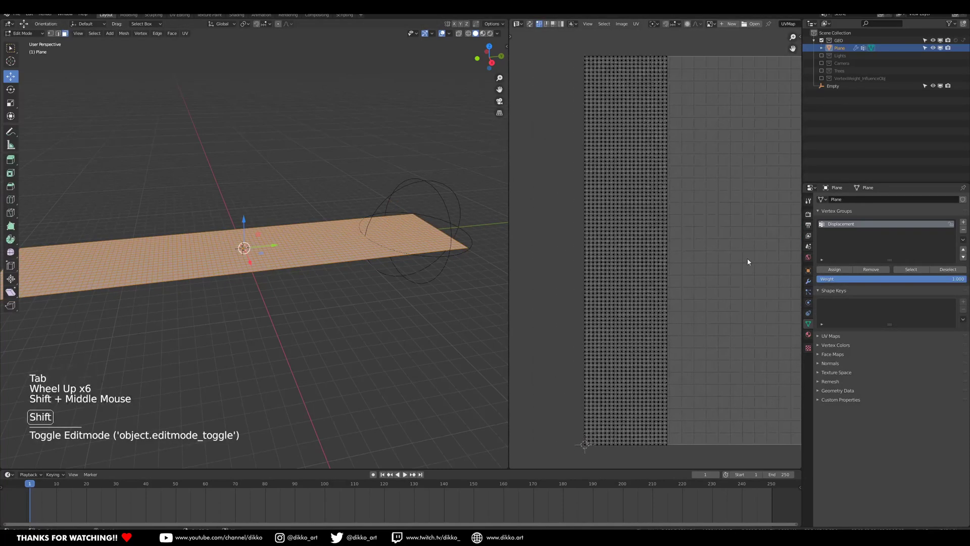
pyautogui.scroll(-1, 665, 192)
# Change the UV Editor area to a 3D Viewport, return the plane to Object Mode, and save the file.
pyautogui.click(518, 23)
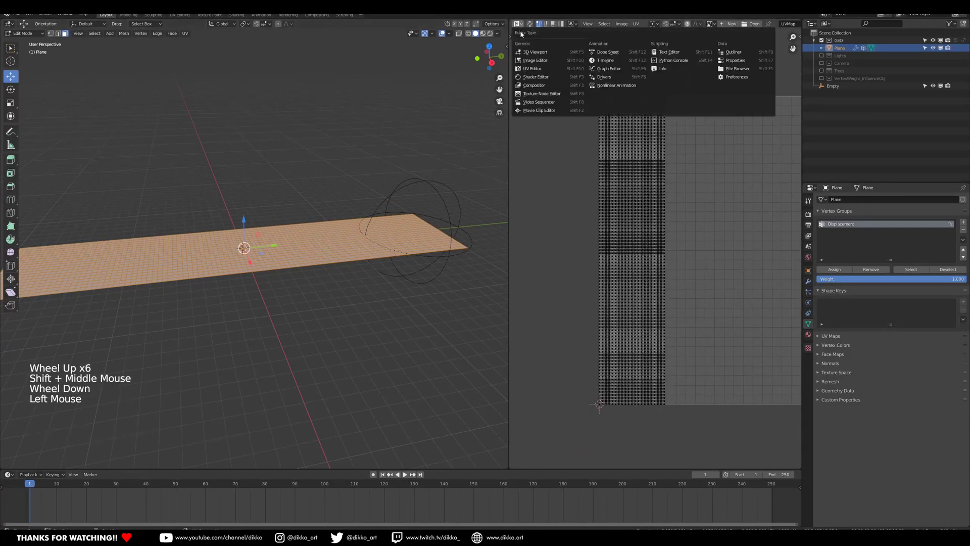
pyautogui.click(535, 52)
pyautogui.scroll(-2, 313, 242)
pyautogui.moveTo(313, 242); pyautogui.dragTo(316, 294, button='middle')
pyautogui.press('Tab')
pyautogui.scroll(2, 357, 325)
pyautogui.scroll(1, 286, 250)
pyautogui.moveTo(383, 299); pyautogui.dragTo(268, 319, button='middle')
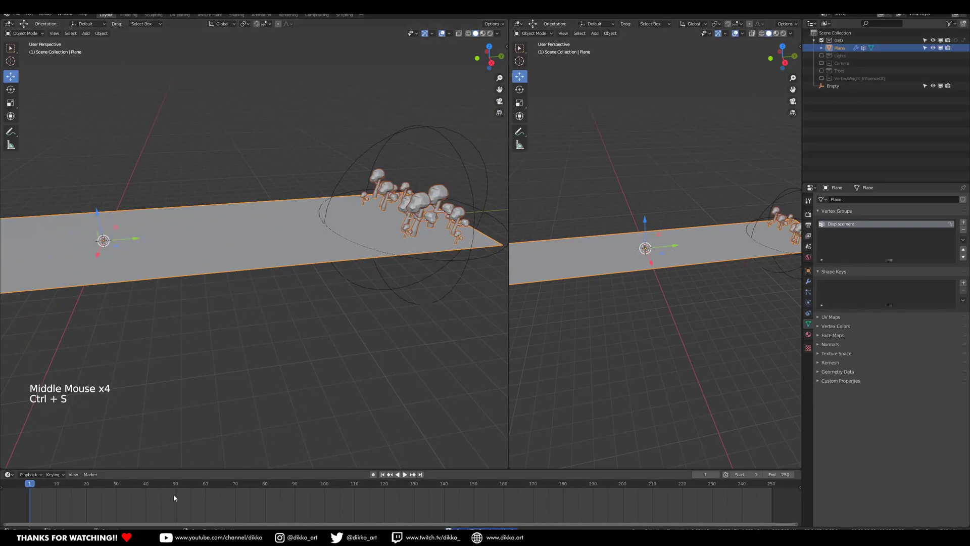
pyautogui.hotkey('alt', 'Tab')
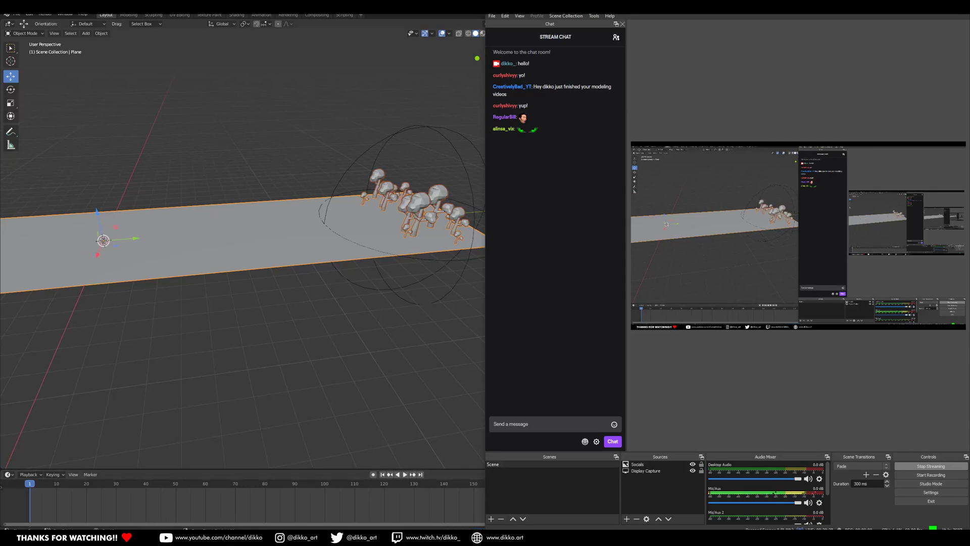
pyautogui.hotkey('alt', 'Tab')
pyautogui.moveTo(324, 283); pyautogui.dragTo(310, 301, button='middle')
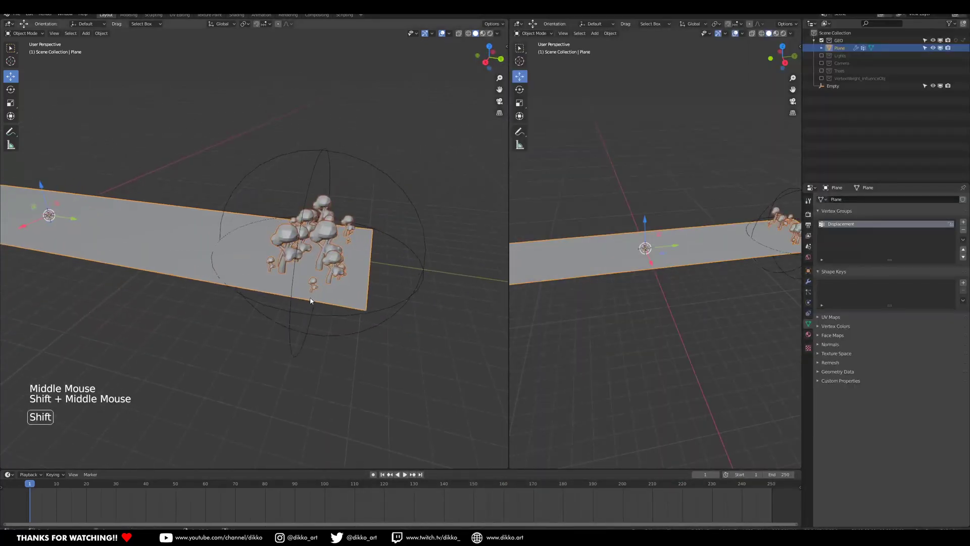
# Select the empty and shift it about 0.77 m along the Y axis near the plane's end.
pyautogui.click(367, 169)
pyautogui.moveTo(367, 171); pyautogui.dragTo(169, 215, button='middle')
pyautogui.moveTo(131, 272); pyautogui.dragTo(282, 280, button='middle')
pyautogui.scroll(2, 412, 277)
pyautogui.moveTo(283, 281); pyautogui.dragTo(387, 323, button='middle')
pyautogui.scroll(2, 273, 284)
pyautogui.scroll(-2, 283, 302)
pyautogui.moveTo(448, 252); pyautogui.dragTo(453, 318)
pyautogui.keyDown('shift'); pyautogui.moveTo(453, 318); pyautogui.dragTo(192, 353, button='middle'); pyautogui.keyUp('shift')
pyautogui.moveTo(154, 267); pyautogui.dragTo(147, 264, button='middle')
pyautogui.scroll(2, 182, 298)
pyautogui.keyDown('shift'); pyautogui.moveTo(232, 347); pyautogui.dragTo(225, 346, button='middle'); pyautogui.keyUp('shift')
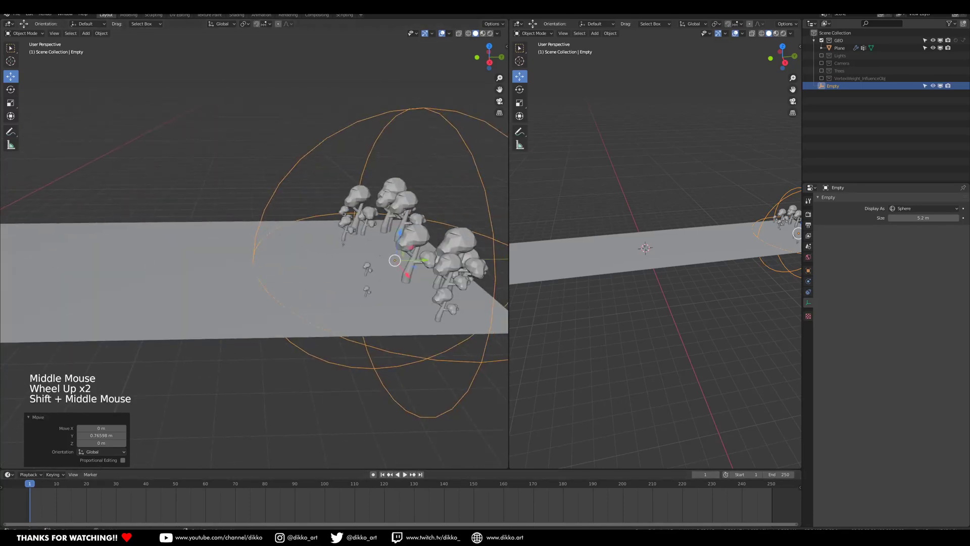
pyautogui.hotkey('alt', 'Tab')
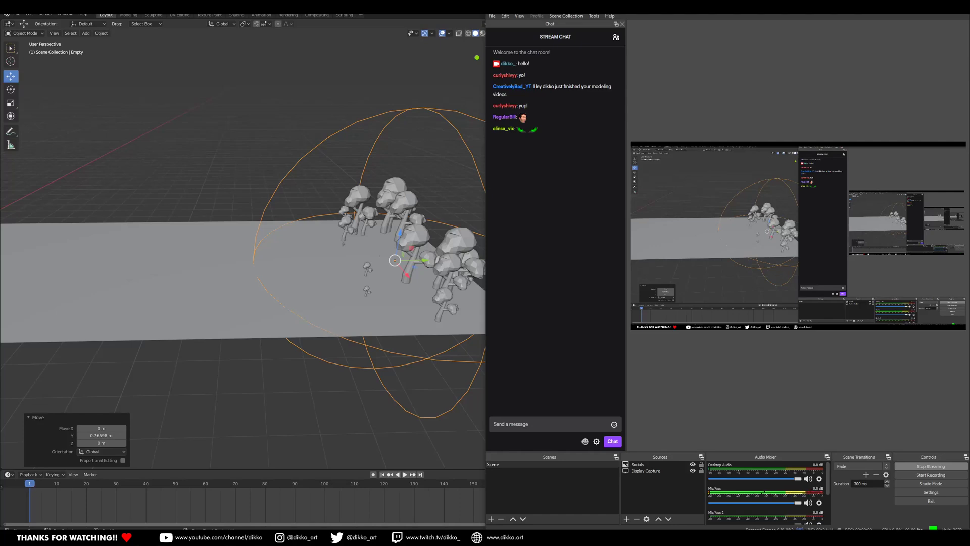
pyautogui.hotkey('alt', 'Tab')
# Select the plane and add a Displace modifier to it.
pyautogui.keyDown('shift'); pyautogui.moveTo(284, 276); pyautogui.dragTo(240, 265, button='middle'); pyautogui.keyUp('shift')
pyautogui.click(198, 280)
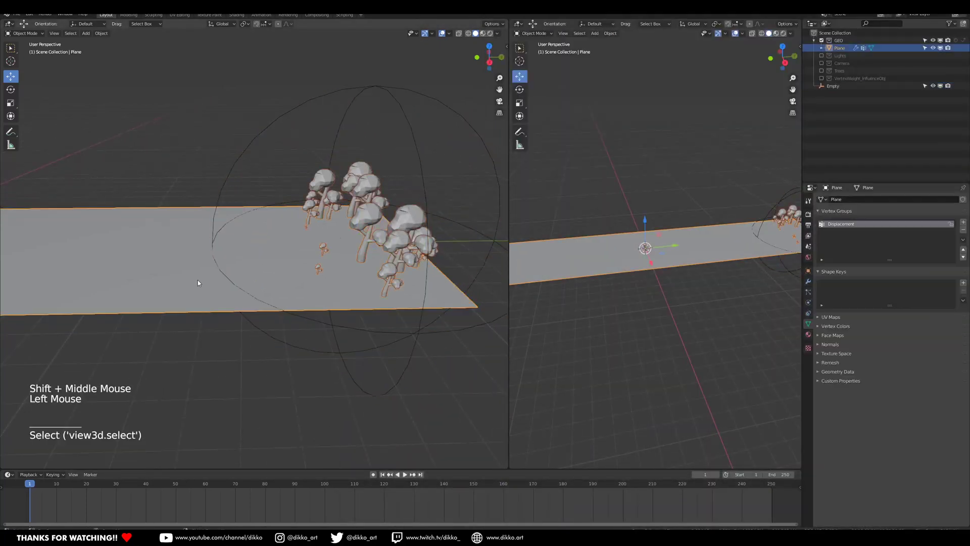
pyautogui.moveTo(103, 301); pyautogui.dragTo(126, 299, button='middle')
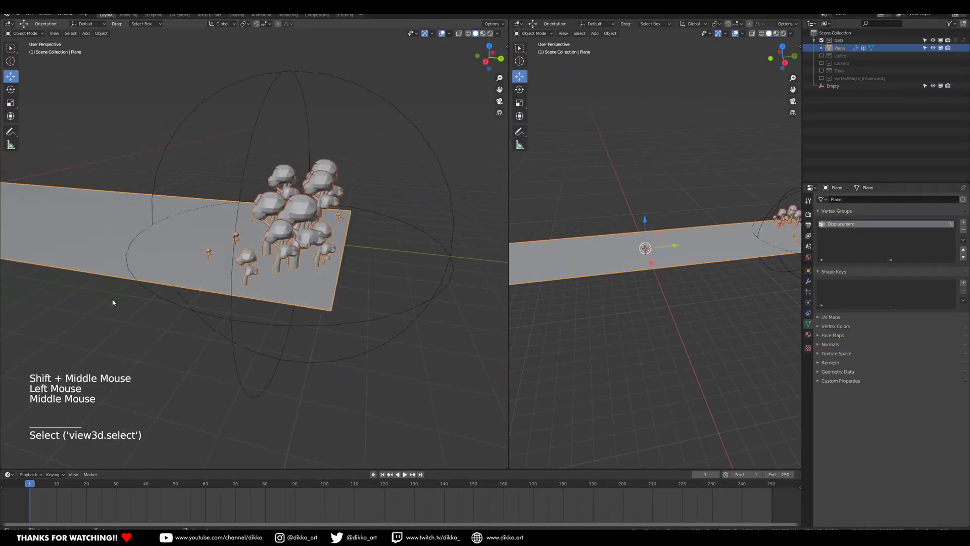
pyautogui.click(808, 282)
pyautogui.click(859, 218)
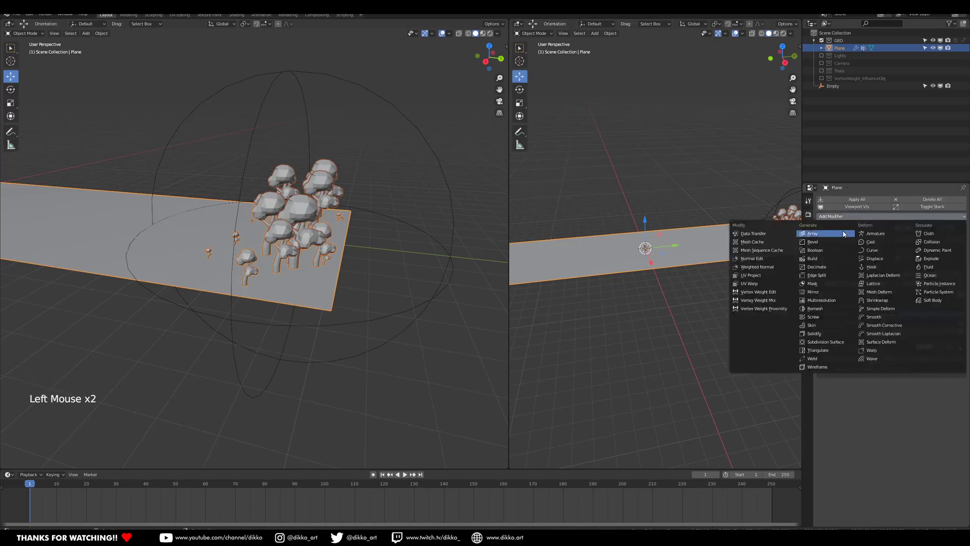
pyautogui.click(884, 261)
# Create a new Clouds texture for the Displace modifier and set its size to 0.21.
pyautogui.moveTo(366, 332); pyautogui.dragTo(262, 310, button='middle')
pyautogui.moveTo(312, 228); pyautogui.dragTo(294, 320, button='middle')
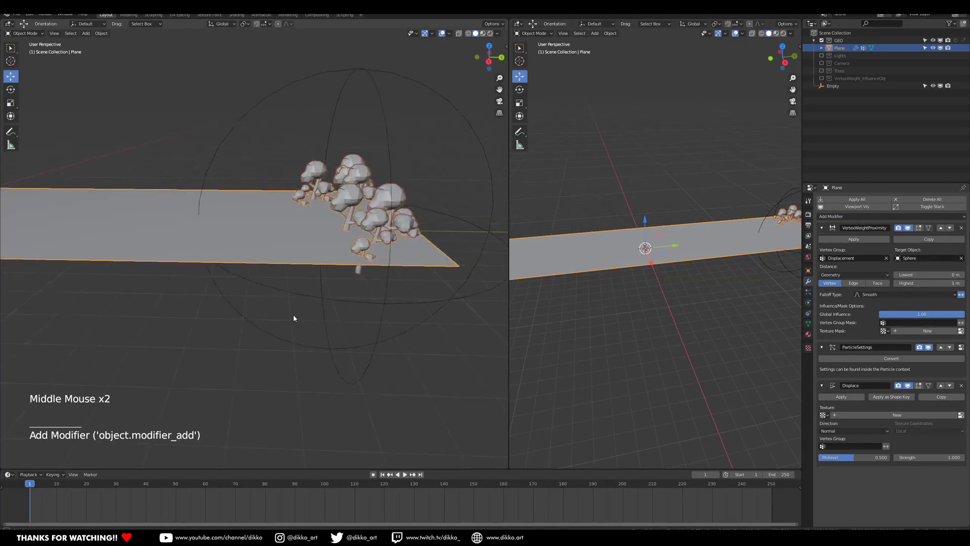
pyautogui.keyDown('shift'); pyautogui.moveTo(405, 325); pyautogui.dragTo(414, 361, button='middle'); pyautogui.keyUp('shift')
pyautogui.moveTo(268, 270); pyautogui.dragTo(344, 286, button='middle')
pyautogui.keyDown('shift'); pyautogui.moveTo(258, 277); pyautogui.dragTo(311, 284, button='middle'); pyautogui.keyUp('shift')
pyautogui.moveTo(314, 323); pyautogui.dragTo(336, 319, button='middle')
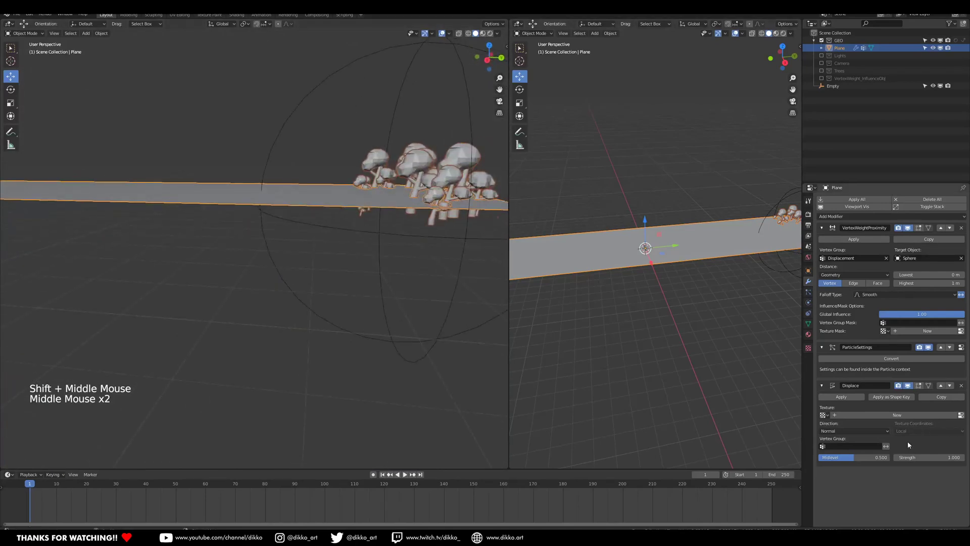
pyautogui.click(935, 415)
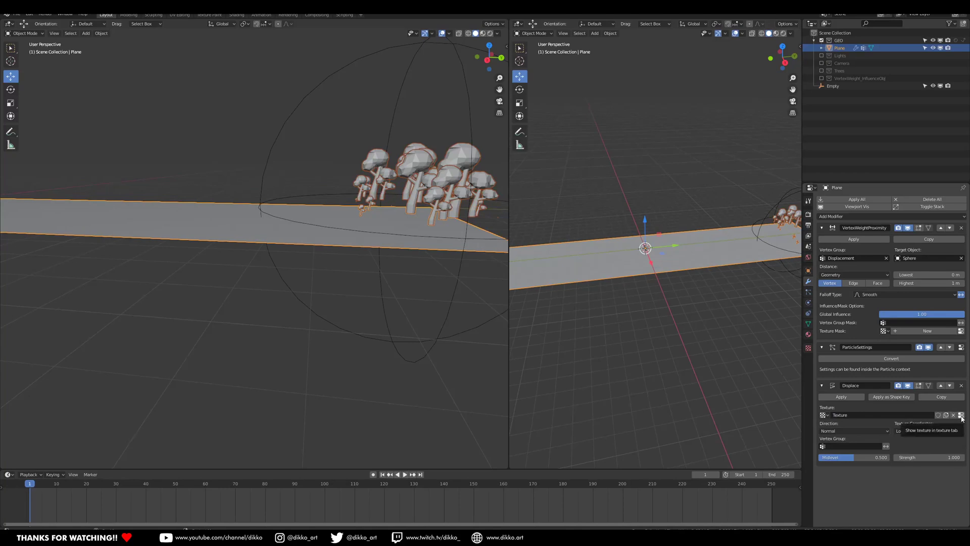
pyautogui.click(961, 414)
pyautogui.click(857, 223)
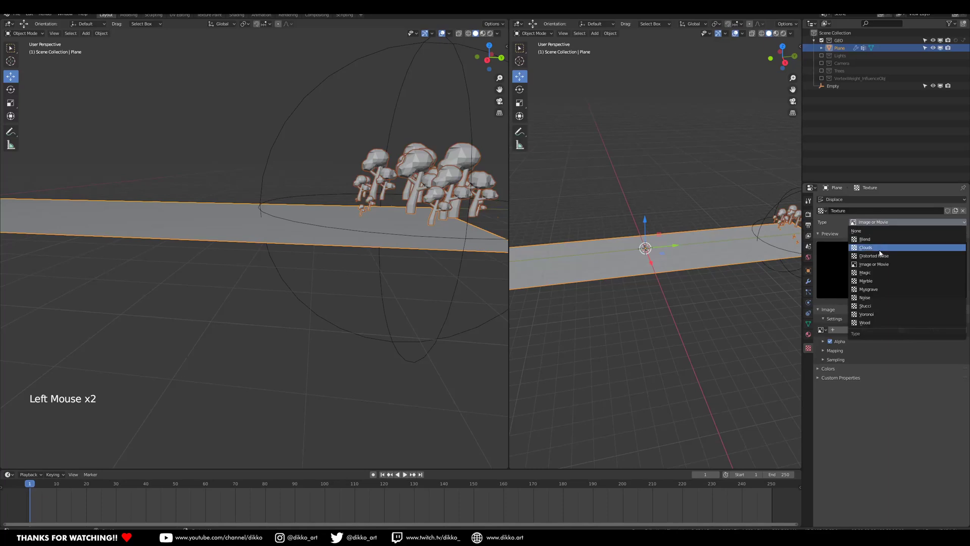
pyautogui.click(879, 248)
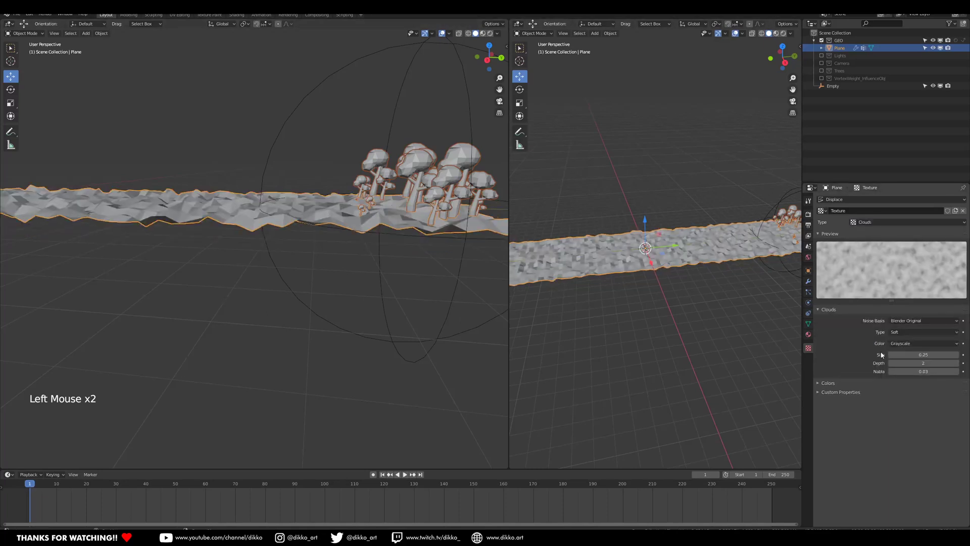
pyautogui.moveTo(920, 354); pyautogui.dragTo(911, 354)
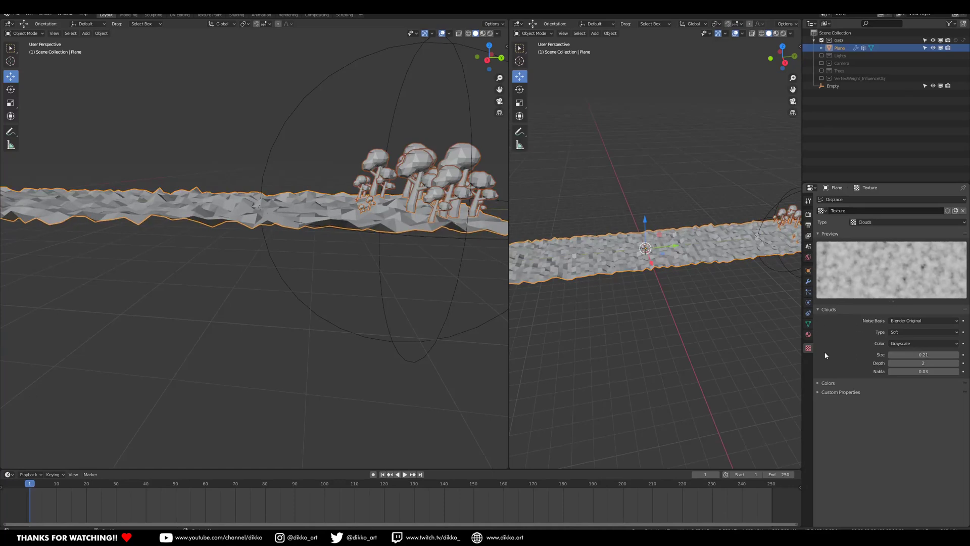
# Set the Displace modifier's texture coordinates to UV.
pyautogui.click(809, 285)
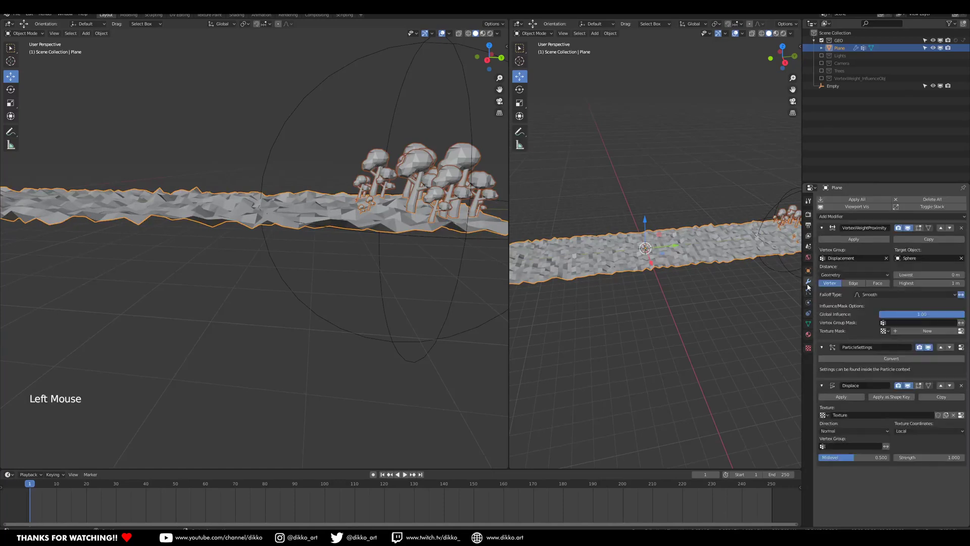
pyautogui.click(913, 432)
pyautogui.click(906, 461)
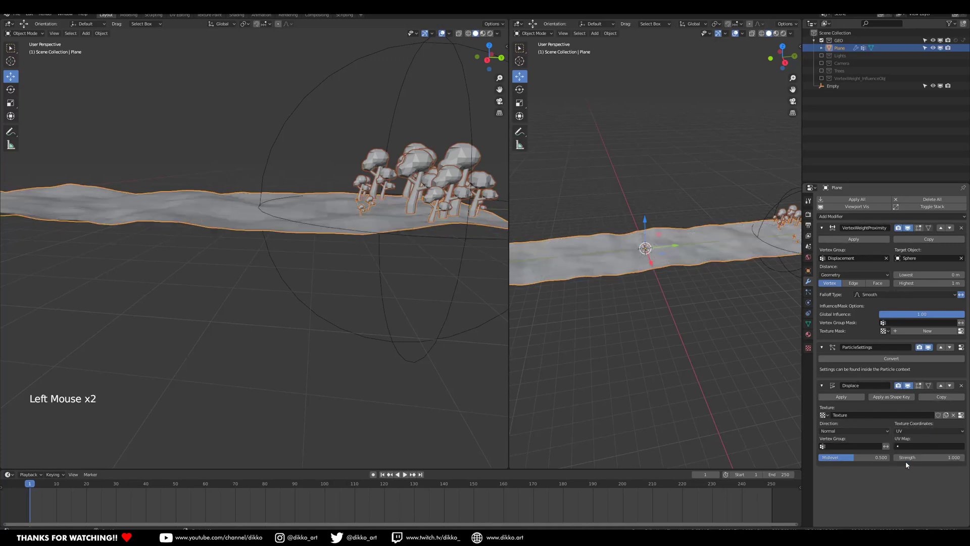
# Set the Clouds texture size to 0.05 and the Displace modifier's strength to 1.4.
pyautogui.moveTo(293, 299); pyautogui.dragTo(285, 309, button='middle')
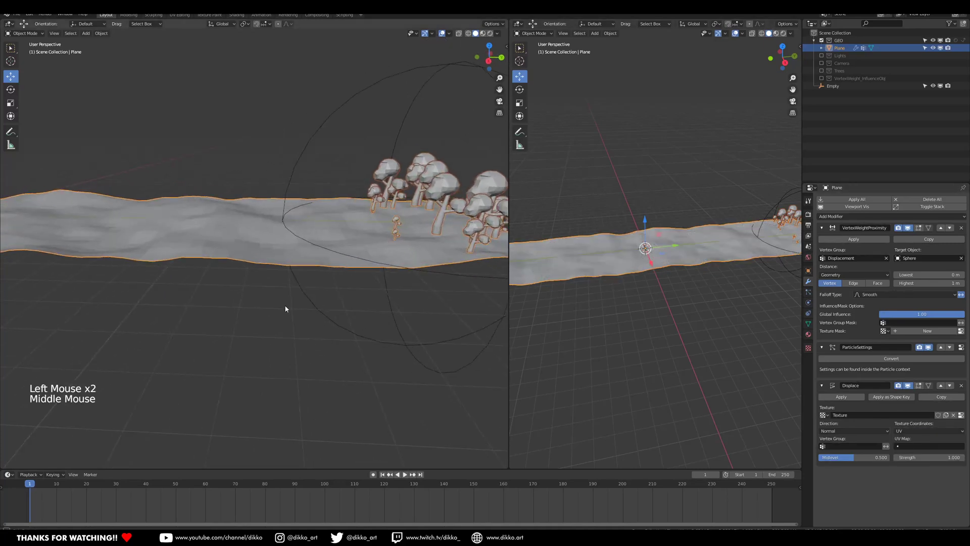
pyautogui.click(961, 415)
pyautogui.moveTo(923, 355); pyautogui.dragTo(905, 354)
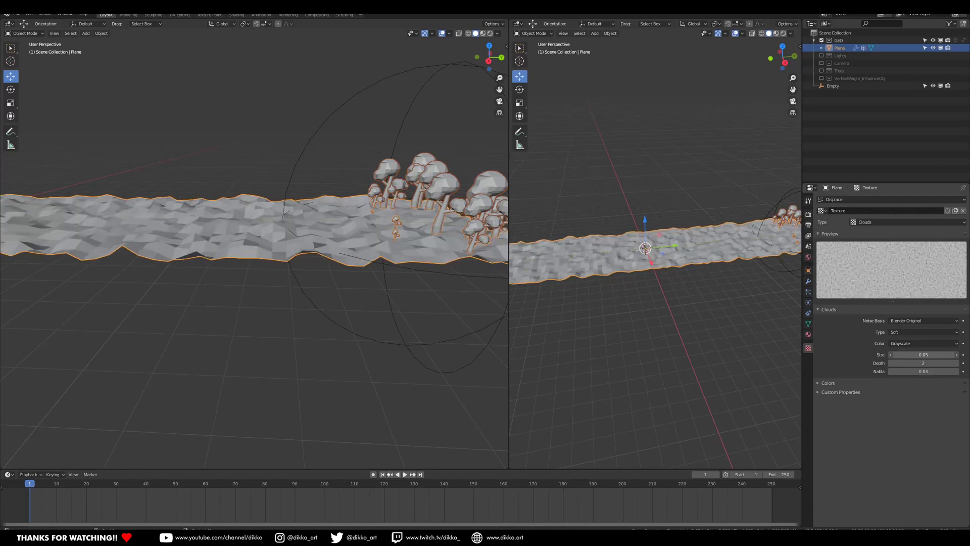
pyautogui.click(809, 283)
pyautogui.moveTo(909, 457)
pyautogui.mouseDown()
pyautogui.moveTo(925, 457)
pyautogui.moveTo(908, 457)
pyautogui.mouseUp()
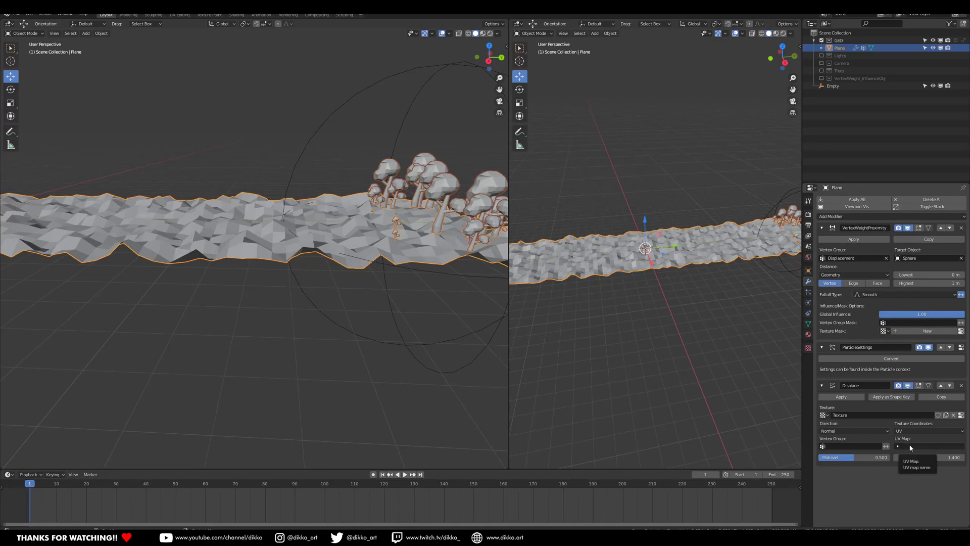
# Assign the Displacement vertex group to the plane's Displace modifier.
pyautogui.moveTo(405, 330); pyautogui.dragTo(318, 293, button='middle')
pyautogui.scroll(-1, 296, 330)
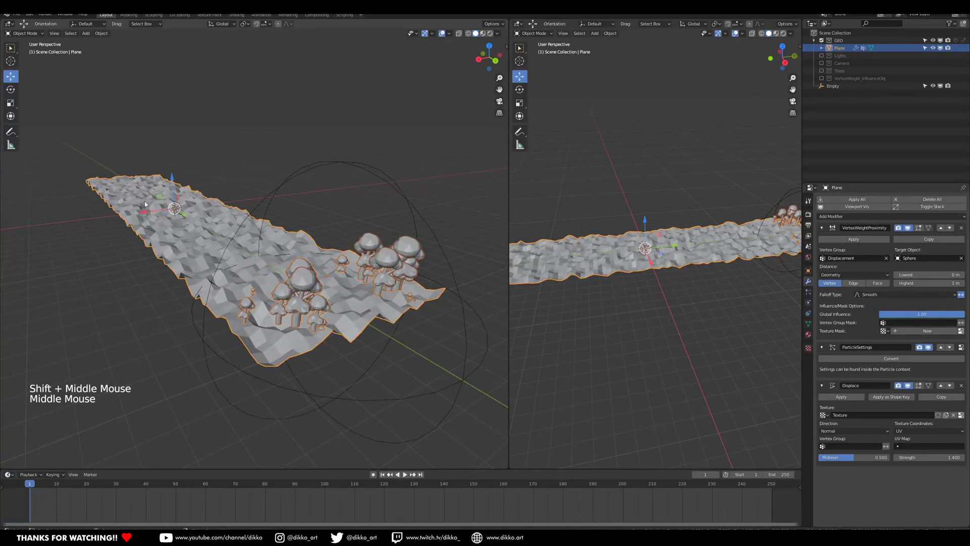
pyautogui.moveTo(214, 287); pyautogui.dragTo(414, 329, button='middle')
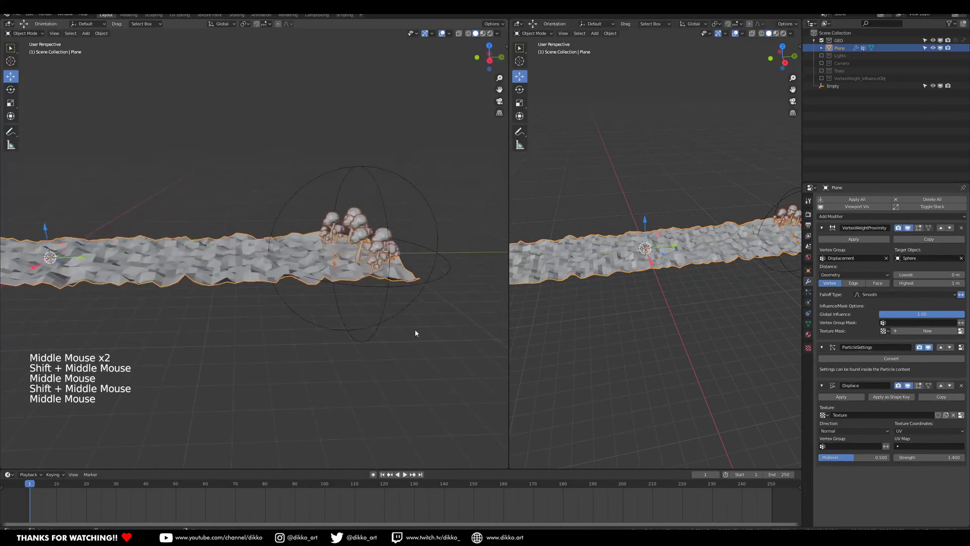
pyautogui.moveTo(390, 340); pyautogui.dragTo(167, 293, button='middle')
pyautogui.scroll(2, 216, 305)
pyautogui.click(858, 447)
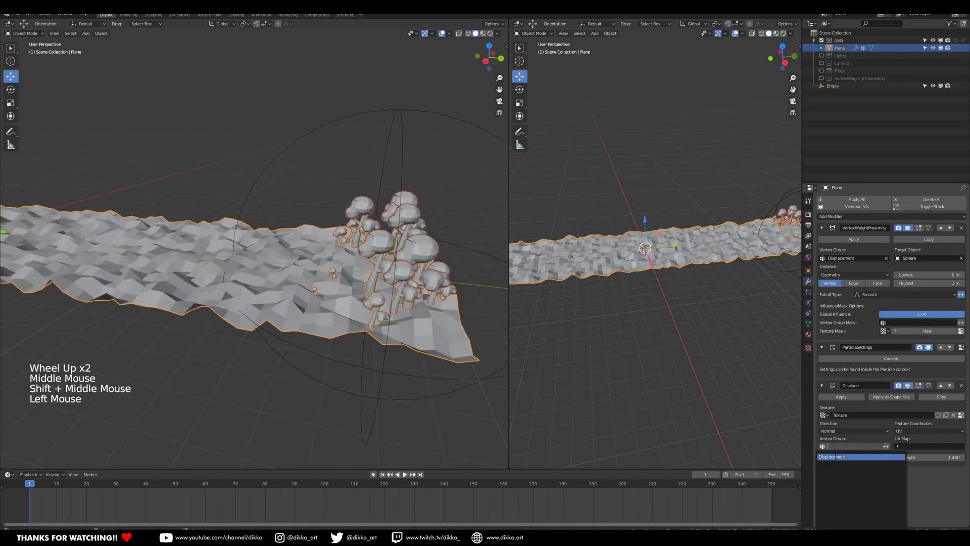
pyautogui.click(859, 456)
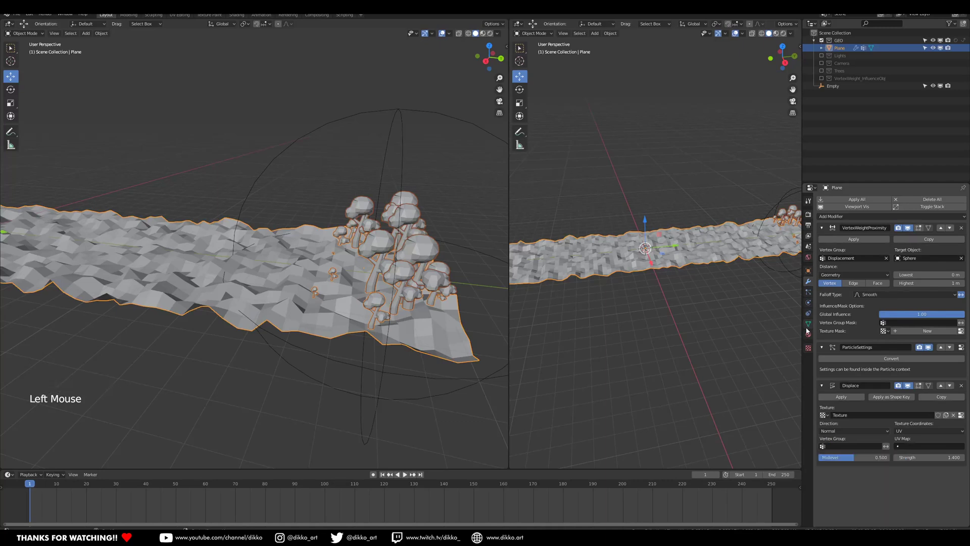
pyautogui.click(808, 323)
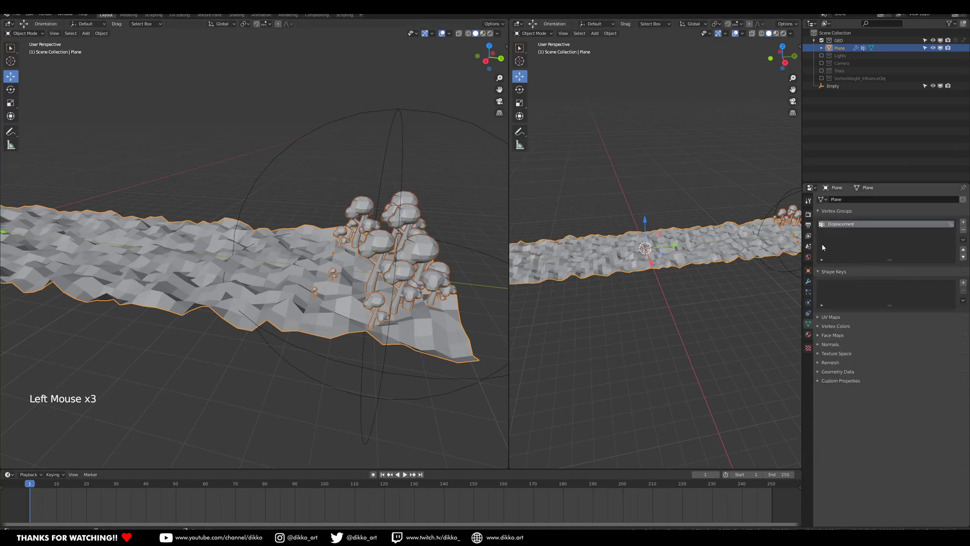
pyautogui.click(810, 282)
pyautogui.click(849, 446)
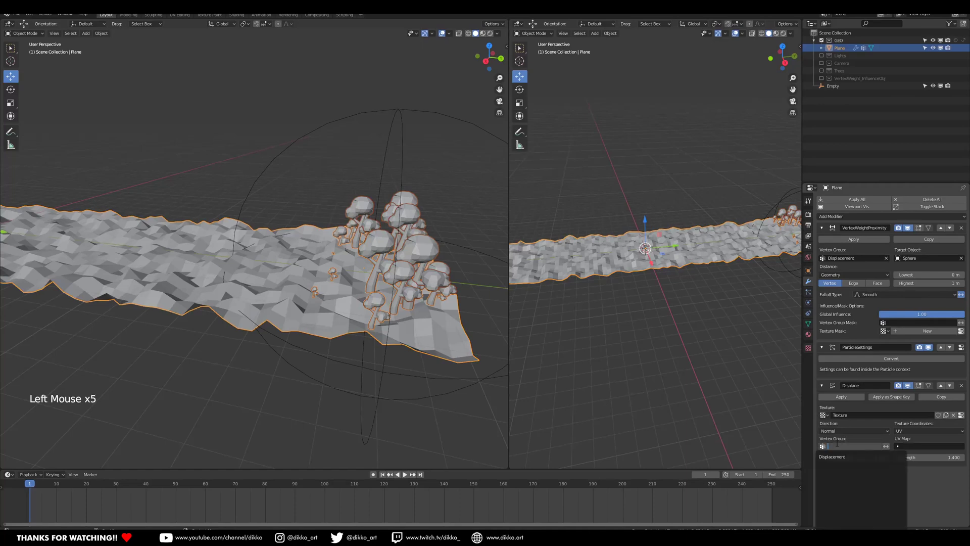
pyautogui.click(853, 457)
pyautogui.keyDown('shift'); pyautogui.moveTo(335, 321); pyautogui.dragTo(323, 301, button='middle'); pyautogui.keyUp('shift')
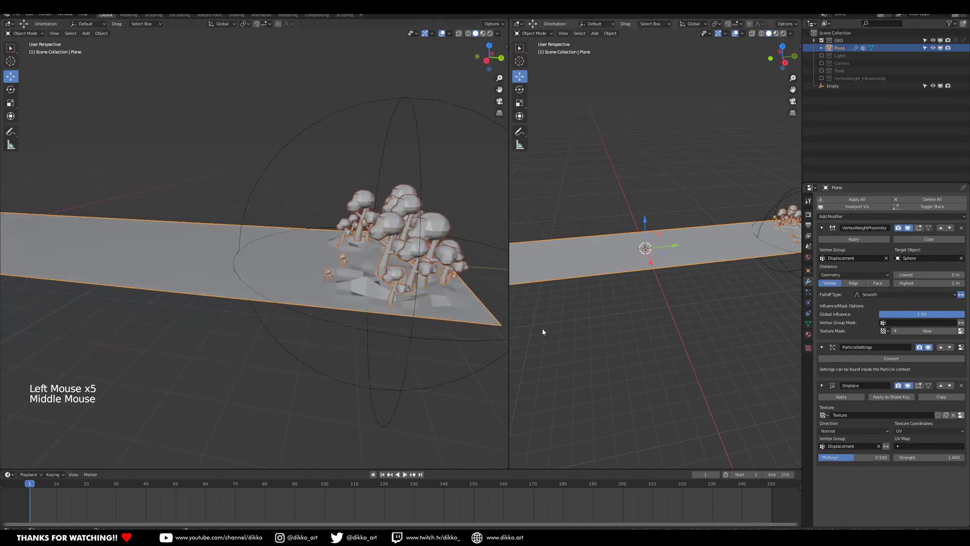
# Select the empty and insert a location keyframe for it at frame 1.
pyautogui.scroll(1, 399, 298)
pyautogui.keyDown('shift'); pyautogui.moveTo(399, 298); pyautogui.dragTo(411, 354, button='middle'); pyautogui.keyUp('shift')
pyautogui.click(60, 484)
pyautogui.scroll(-3, 346, 402)
pyautogui.click(28, 487)
pyautogui.click(30, 489)
pyautogui.click(29, 486)
pyautogui.click(372, 322)
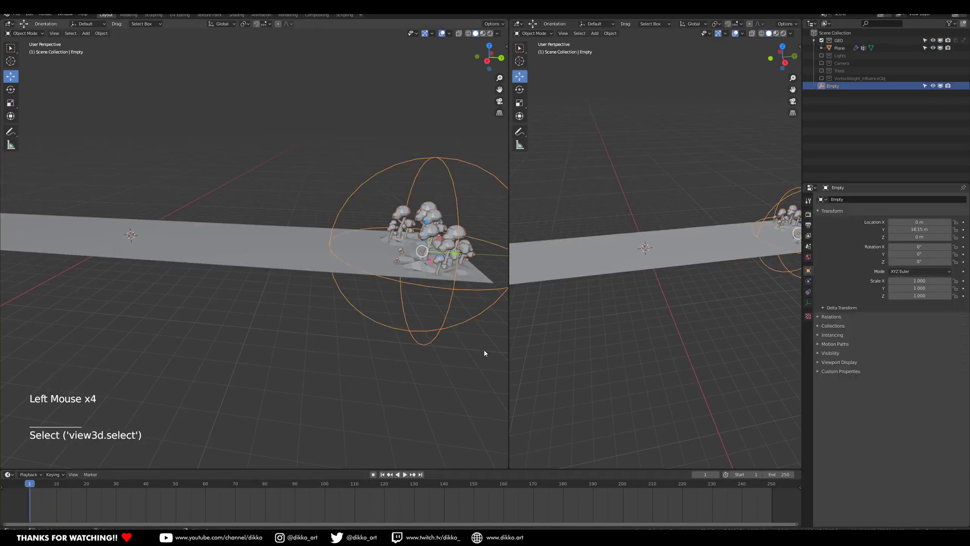
pyautogui.press('i')
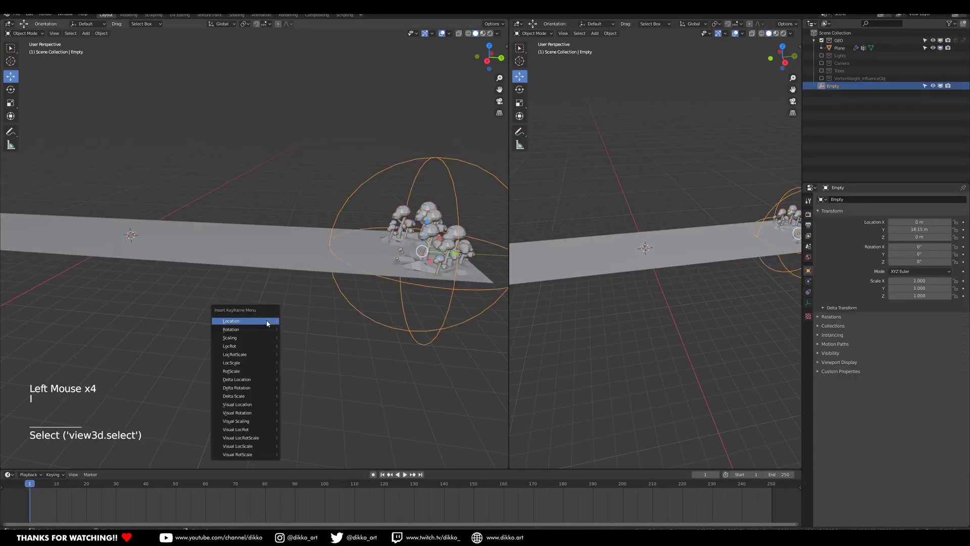
pyautogui.click(250, 420)
# Go to frame 125 and move the empty along the Y axis to the opposite end of the plane.
pyautogui.click(326, 487)
pyautogui.scroll(-1, 400, 353)
pyautogui.keyDown('shift'); pyautogui.moveTo(401, 353); pyautogui.dragTo(429, 362, button='middle'); pyautogui.keyUp('shift')
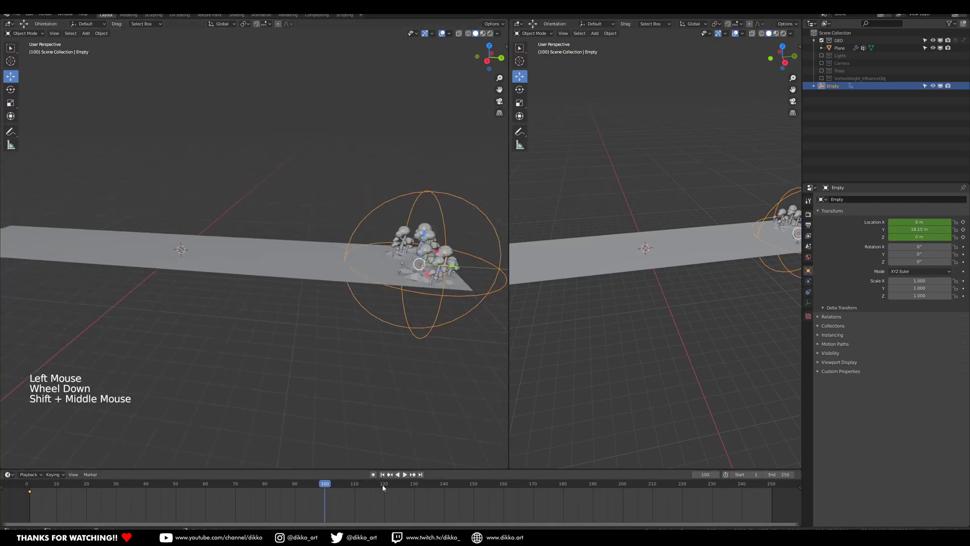
pyautogui.click(399, 488)
pyautogui.moveTo(454, 271); pyautogui.dragTo(56, 263)
pyautogui.keyDown('shift'); pyautogui.moveTo(83, 262); pyautogui.dragTo(203, 272, button='middle'); pyautogui.keyUp('shift')
pyautogui.moveTo(160, 253); pyautogui.dragTo(132, 252)
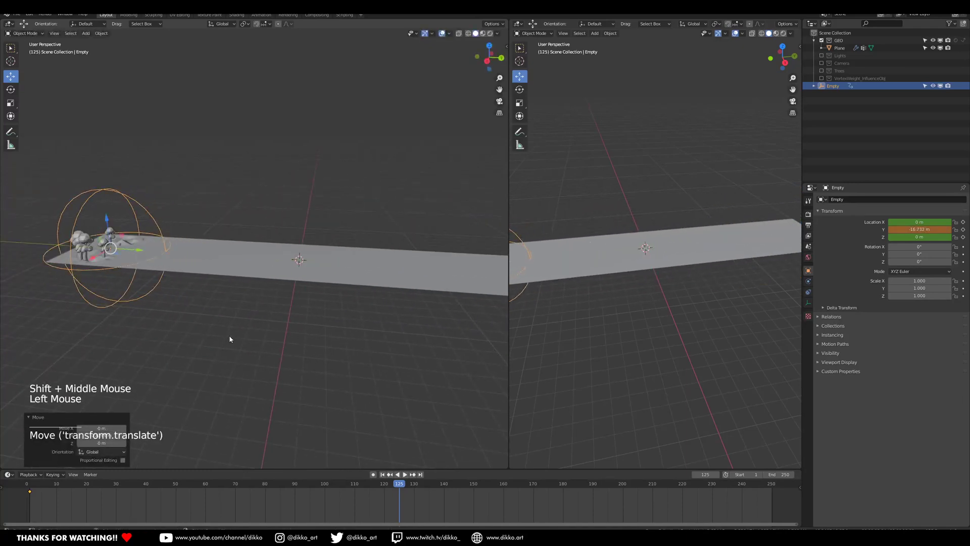
# Insert a location keyframe for the empty at frame 125.
pyautogui.press('i')
pyautogui.click(230, 337)
pyautogui.keyDown('shift'); pyautogui.moveTo(431, 422); pyautogui.dragTo(392, 419, button='middle'); pyautogui.keyUp('shift')
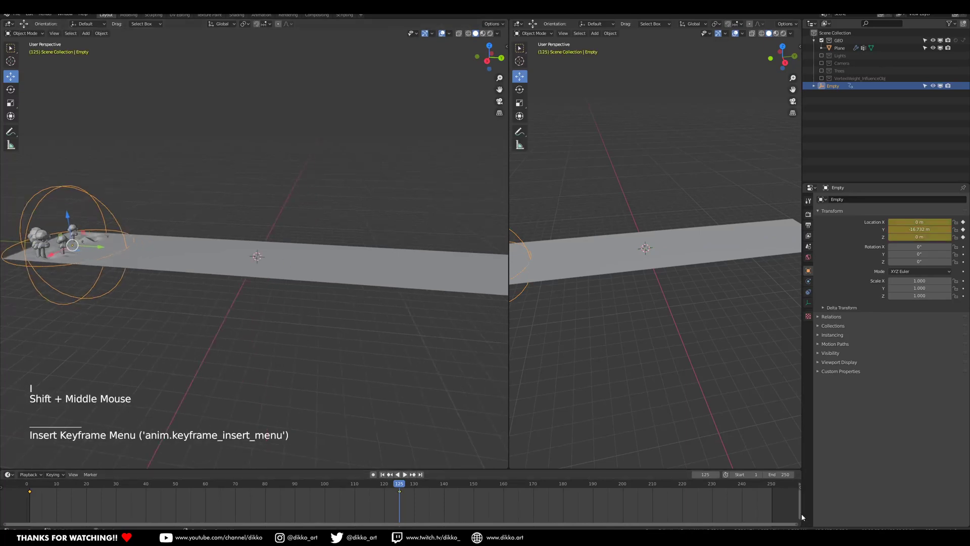
# Copy the empty's first location keyframe and paste it at frame 250 so the movement loops.
pyautogui.click(32, 494)
pyautogui.click(31, 492)
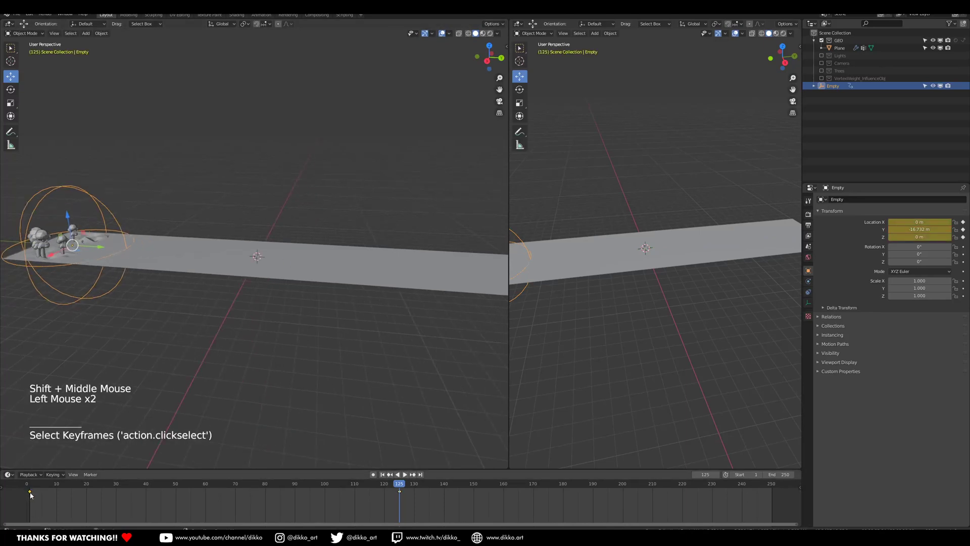
pyautogui.hotkey('ctrl', 'c')
pyautogui.click(770, 487)
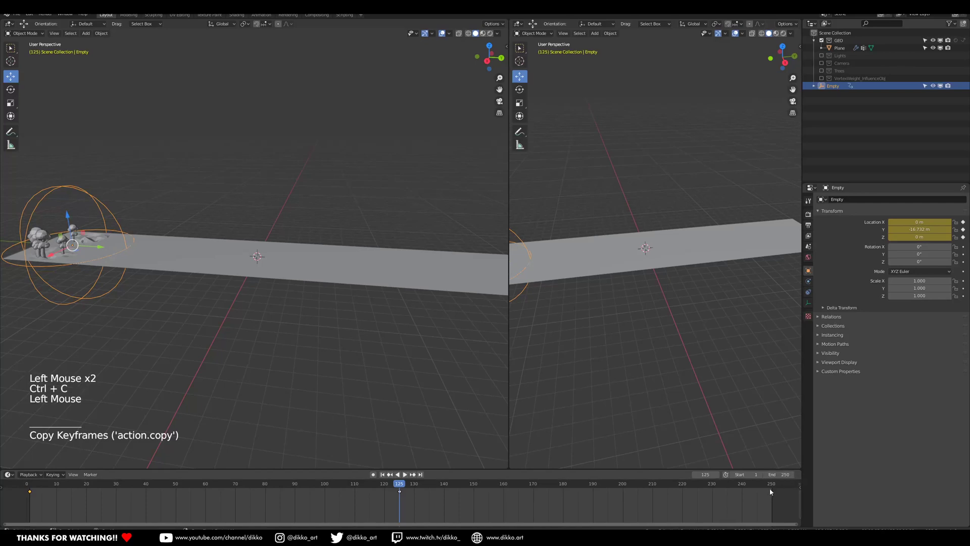
pyautogui.click(771, 487)
pyautogui.hotkey('ctrl', 'v')
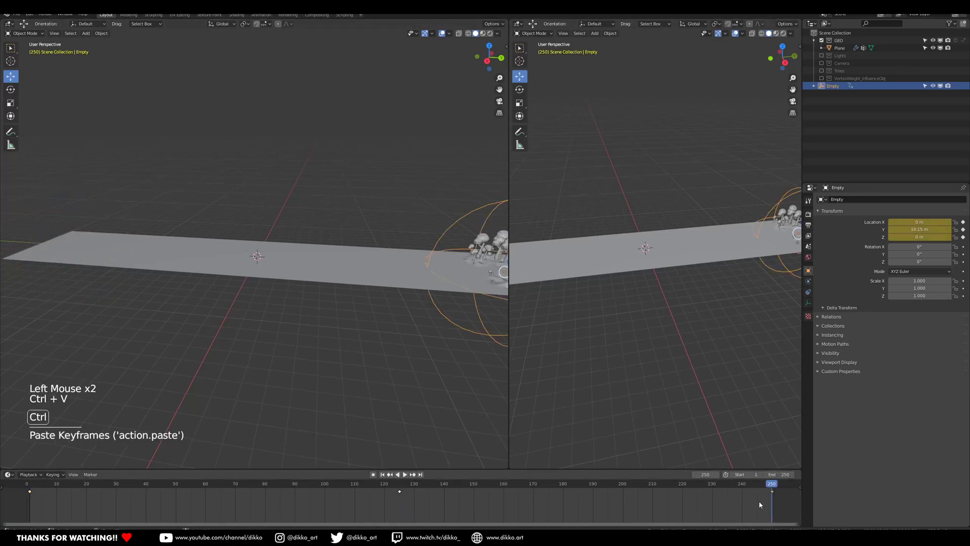
# Play the animation from near the start and check the trees and terrain as the empty travels along the plane.
pyautogui.keyDown('shift'); pyautogui.moveTo(498, 431); pyautogui.dragTo(484, 434, button='middle'); pyautogui.keyUp('shift')
pyautogui.click(35, 492)
pyautogui.press('space')
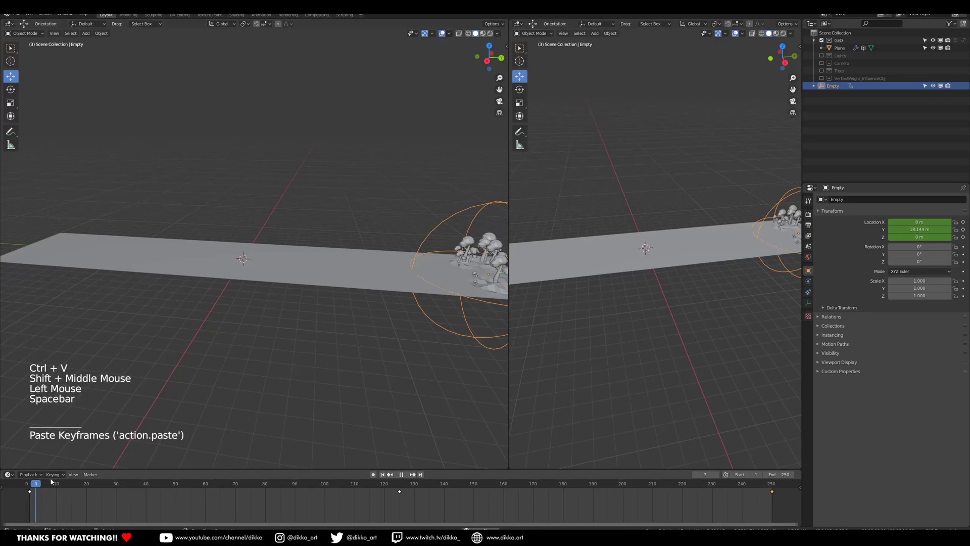
pyautogui.scroll(2, 323, 294)
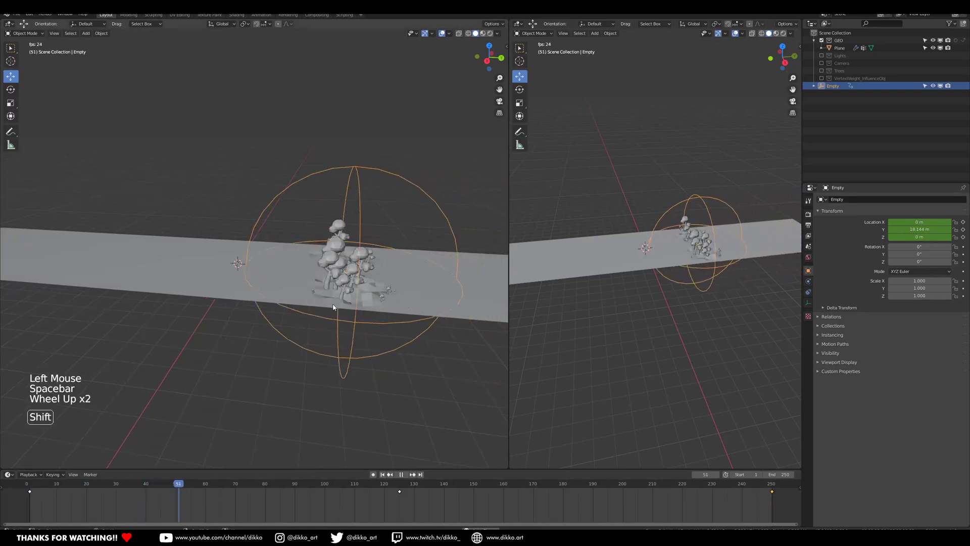
pyautogui.keyDown('shift'); pyautogui.moveTo(392, 292); pyautogui.dragTo(502, 323, button='middle'); pyautogui.keyUp('shift')
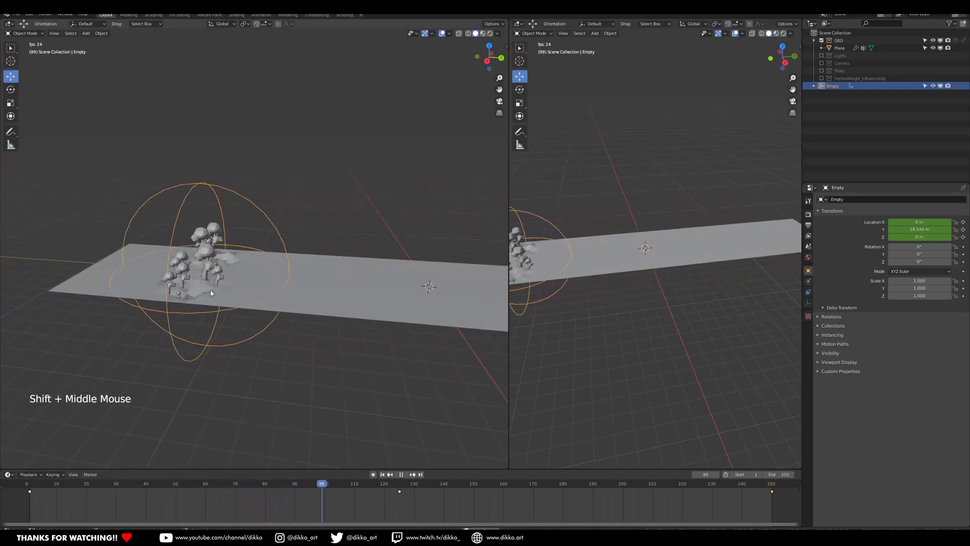
pyautogui.keyDown('shift'); pyautogui.moveTo(257, 323); pyautogui.dragTo(92, 341, button='middle'); pyautogui.keyUp('shift')
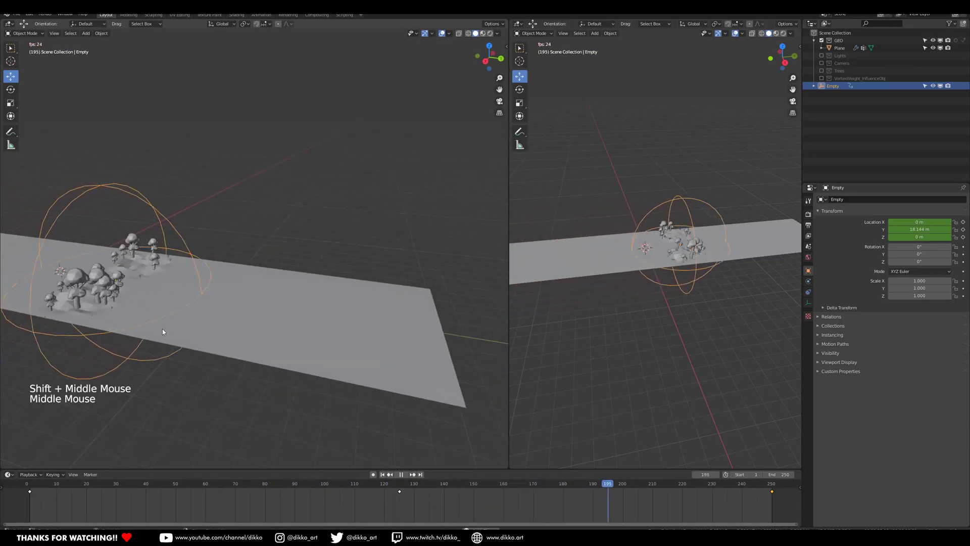
pyautogui.press('space')
# Select the plane and set its Displace modifier's midlevel to 0.142 and strength to 1.6.
pyautogui.moveTo(260, 381); pyautogui.dragTo(181, 338, button='middle')
pyautogui.click(170, 295)
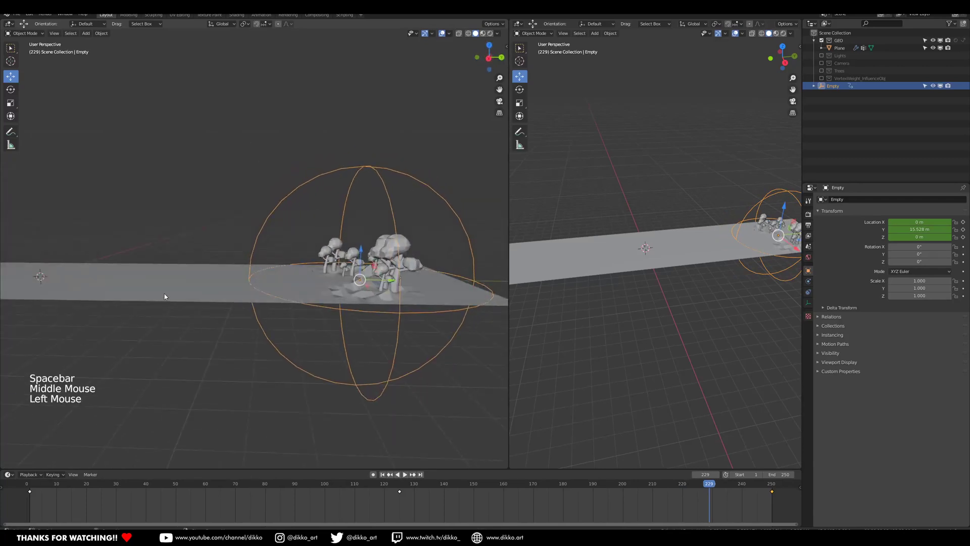
pyautogui.moveTo(854, 457); pyautogui.dragTo(827, 457)
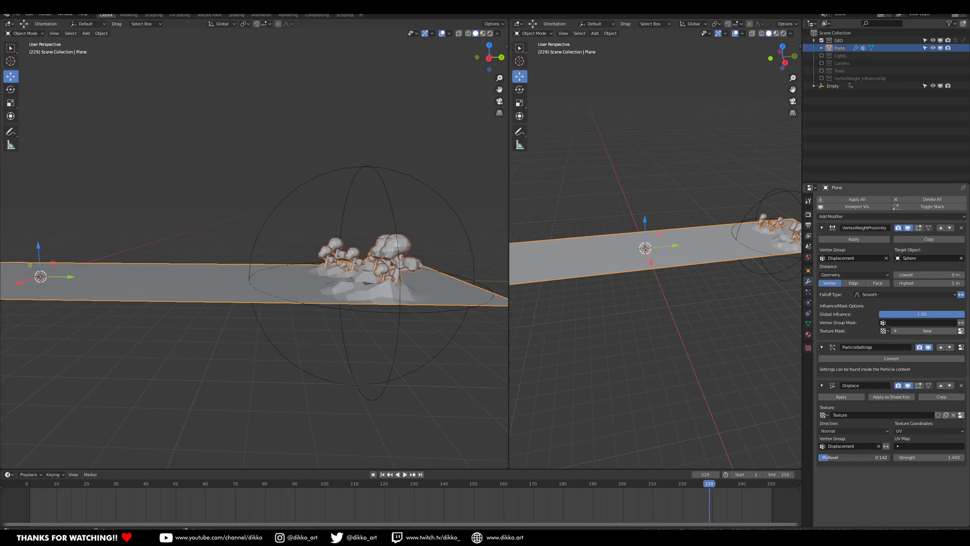
pyautogui.moveTo(929, 457); pyautogui.dragTo(937, 458)
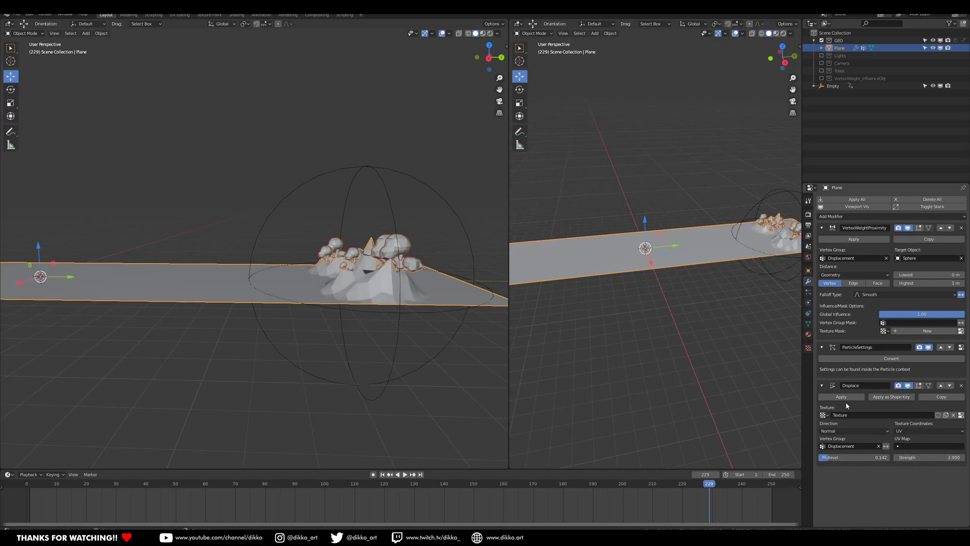
pyautogui.moveTo(238, 275); pyautogui.dragTo(230, 290, button='middle')
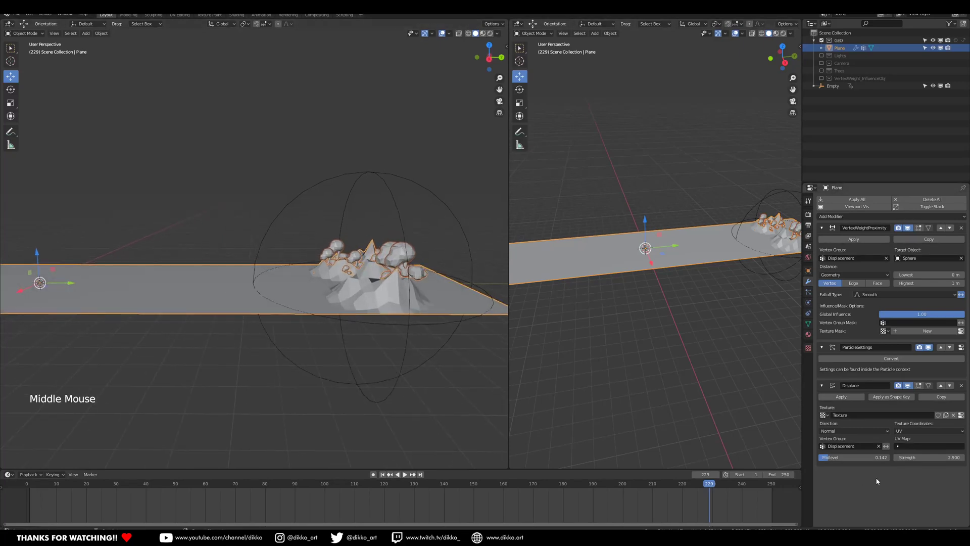
pyautogui.moveTo(920, 457)
pyautogui.mouseDown()
pyautogui.moveTo(906, 457)
pyautogui.moveTo(920, 457)
pyautogui.mouseUp()
pyautogui.moveTo(326, 300); pyautogui.dragTo(349, 311, button='middle')
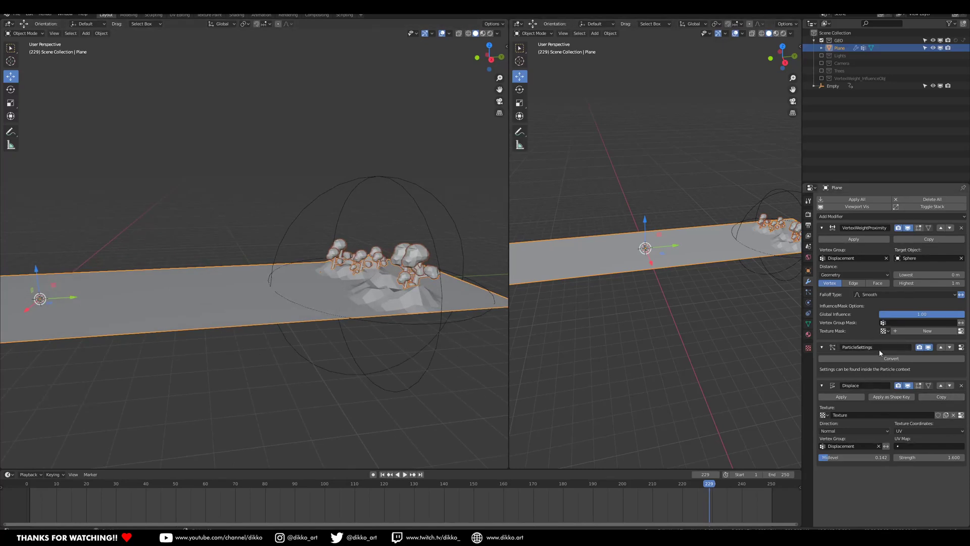
# Move the plane's Displace modifier above the ParticleSettings modifier in the stack.
pyautogui.moveTo(323, 303); pyautogui.dragTo(367, 216, button='middle')
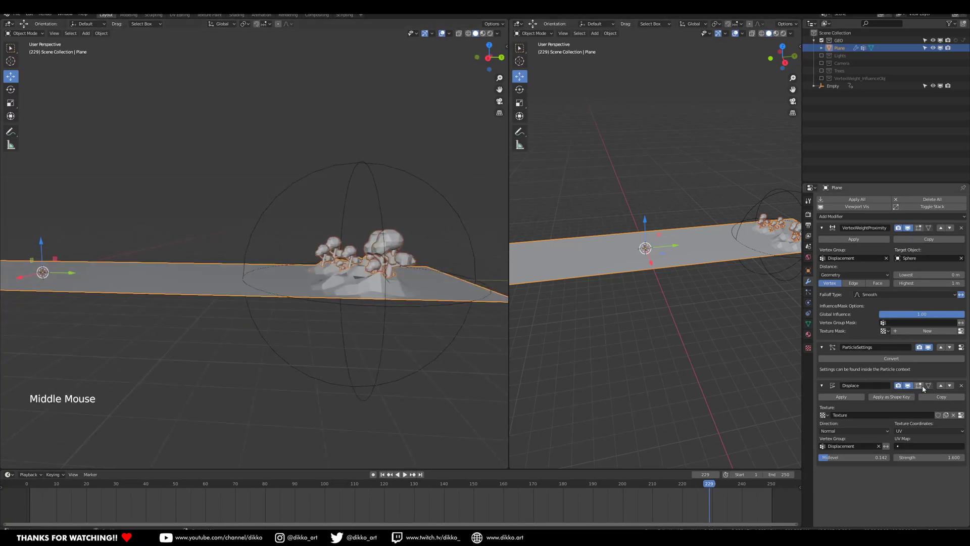
pyautogui.click(941, 385)
pyautogui.moveTo(495, 384); pyautogui.dragTo(346, 433, button='middle')
# Scrub and play the animation to examine how the trees sit on the displaced terrain along the plane.
pyautogui.moveTo(72, 487); pyautogui.dragTo(141, 489)
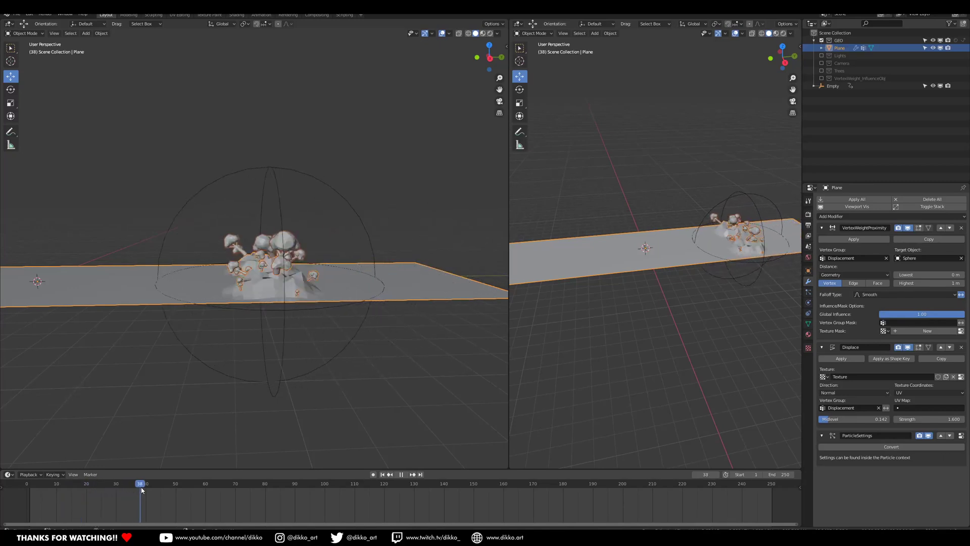
pyautogui.press('space')
pyautogui.keyDown('shift'); pyautogui.moveTo(157, 440); pyautogui.dragTo(259, 371, button='middle'); pyautogui.keyUp('shift')
pyautogui.scroll(-2, 326, 350)
pyautogui.press('space')
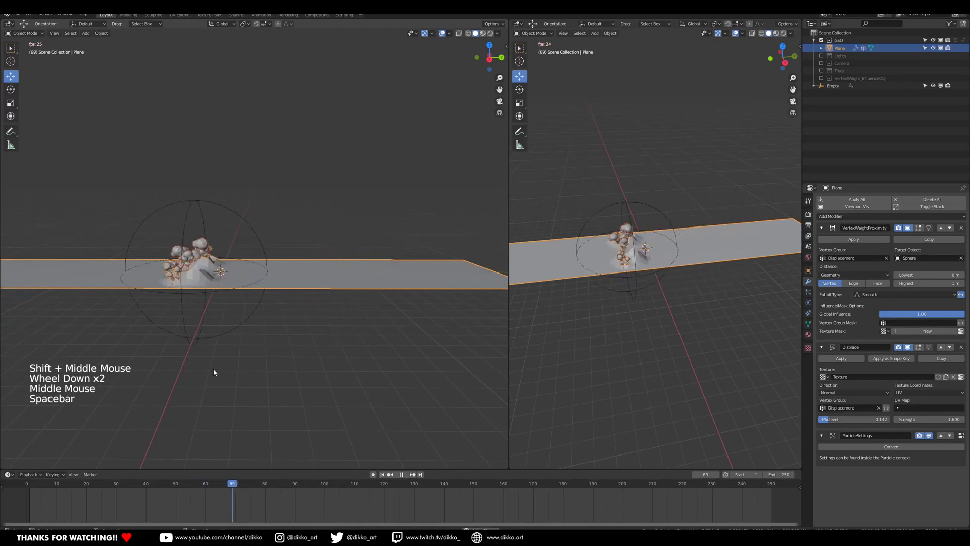
pyautogui.press('space')
pyautogui.press('space')
pyautogui.keyDown('shift'); pyautogui.moveTo(64, 325); pyautogui.dragTo(154, 340, button='middle'); pyautogui.keyUp('shift')
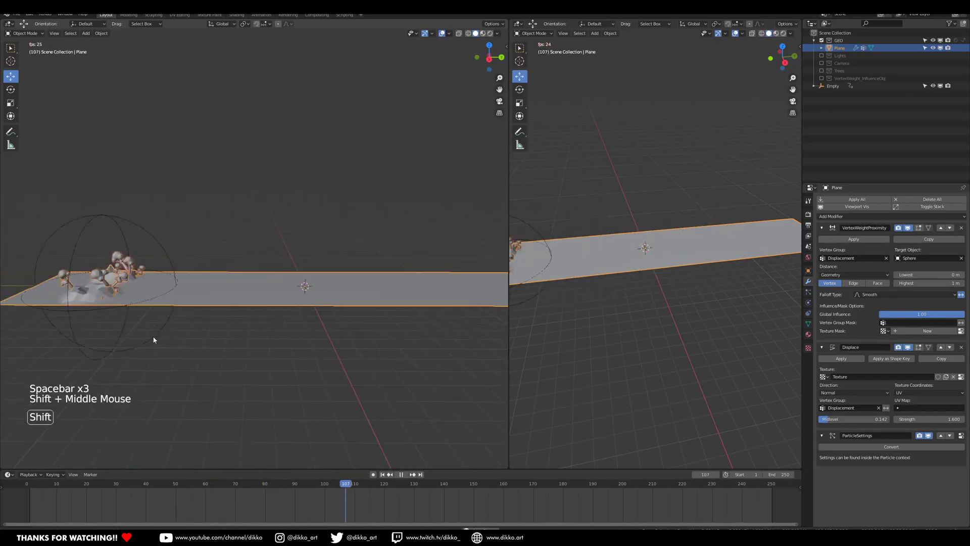
pyautogui.keyDown('shift'); pyautogui.moveTo(408, 379); pyautogui.dragTo(324, 368, button='middle'); pyautogui.keyUp('shift')
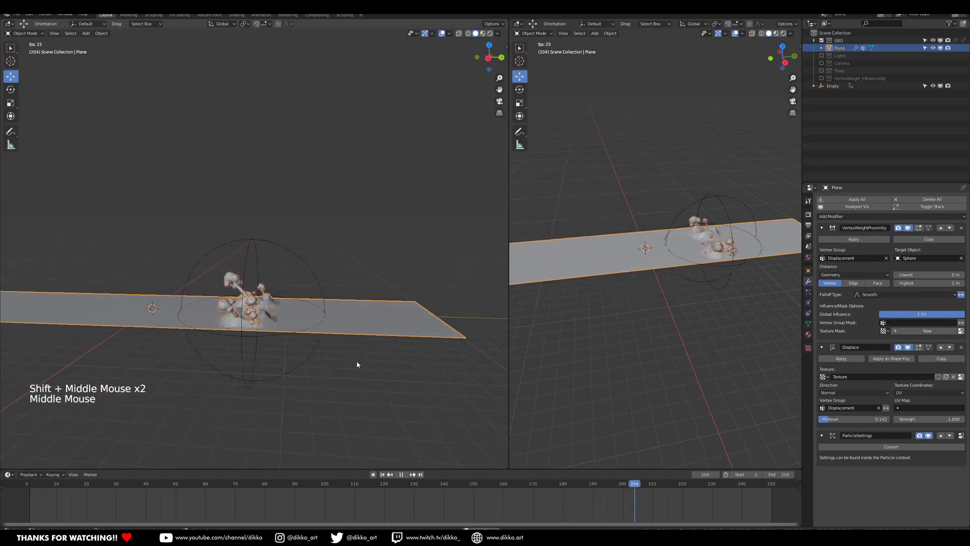
pyautogui.press('space')
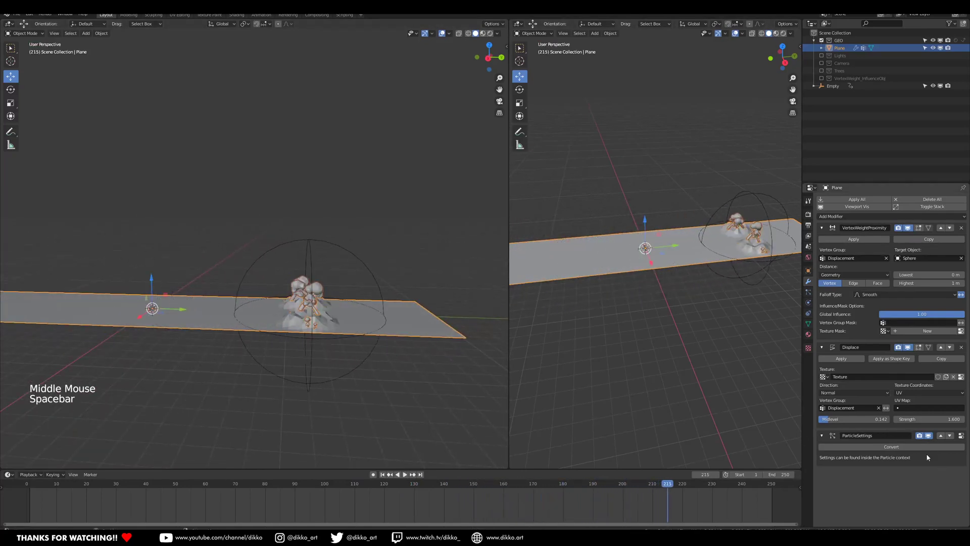
# Open the plane's particle settings and enable the Advanced options and Rotation.
pyautogui.click(961, 436)
pyautogui.scroll(1, 869, 383)
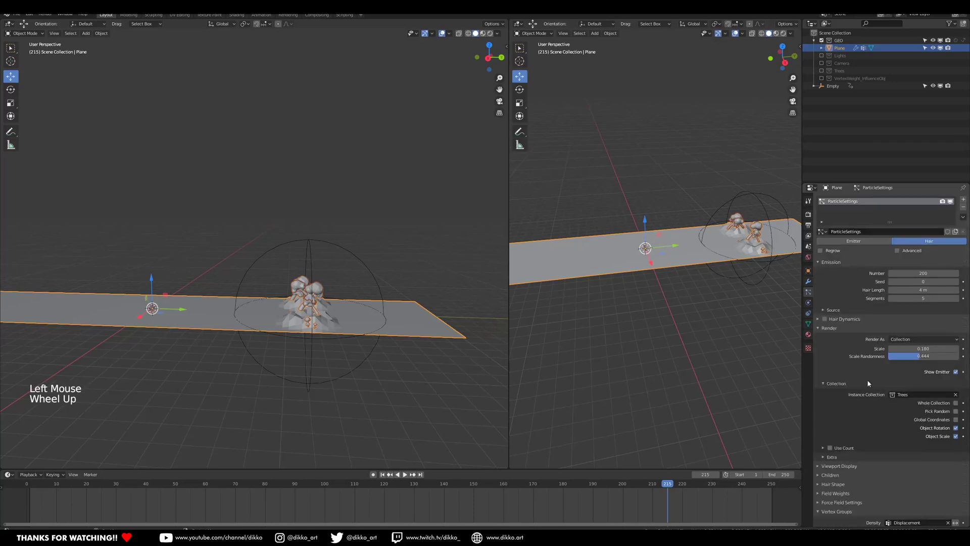
pyautogui.click(898, 250)
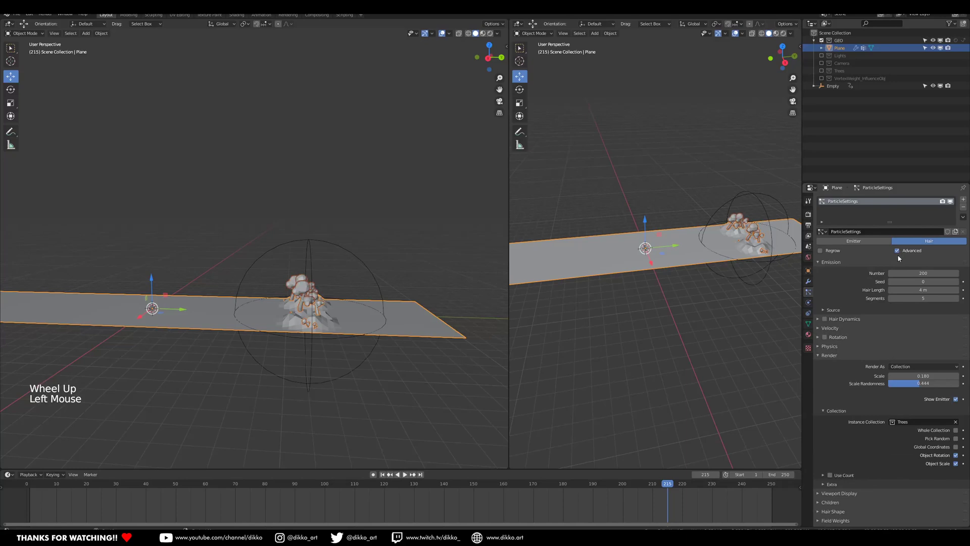
pyautogui.click(821, 337)
# Look through the particle system's Velocity settings and expand the emission Source settings.
pyautogui.click(818, 327)
pyautogui.click(819, 327)
pyautogui.click(824, 327)
pyautogui.click(830, 327)
pyautogui.click(832, 327)
pyautogui.click(825, 311)
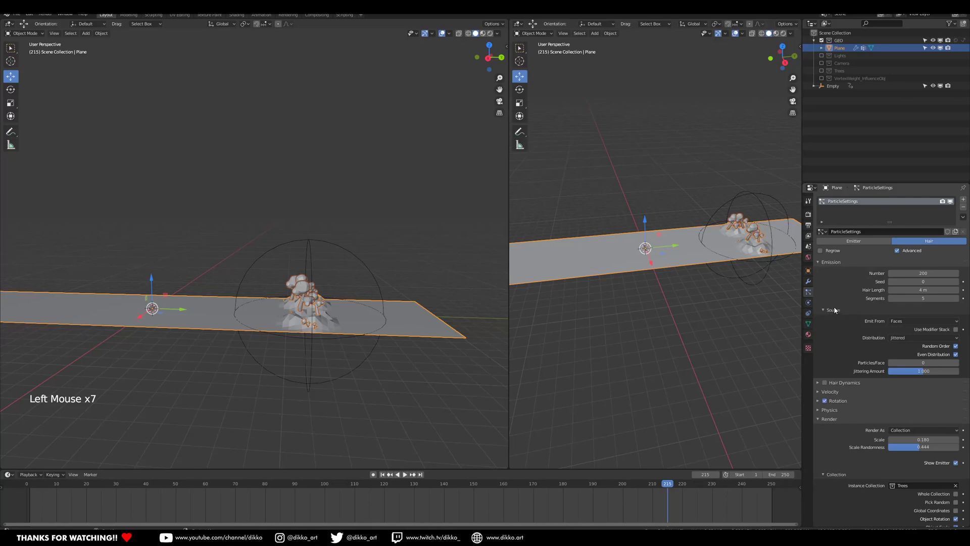
# Try Global Y and Object Z as the orientation axis for the plane's tree particle rotation.
pyautogui.click(832, 310)
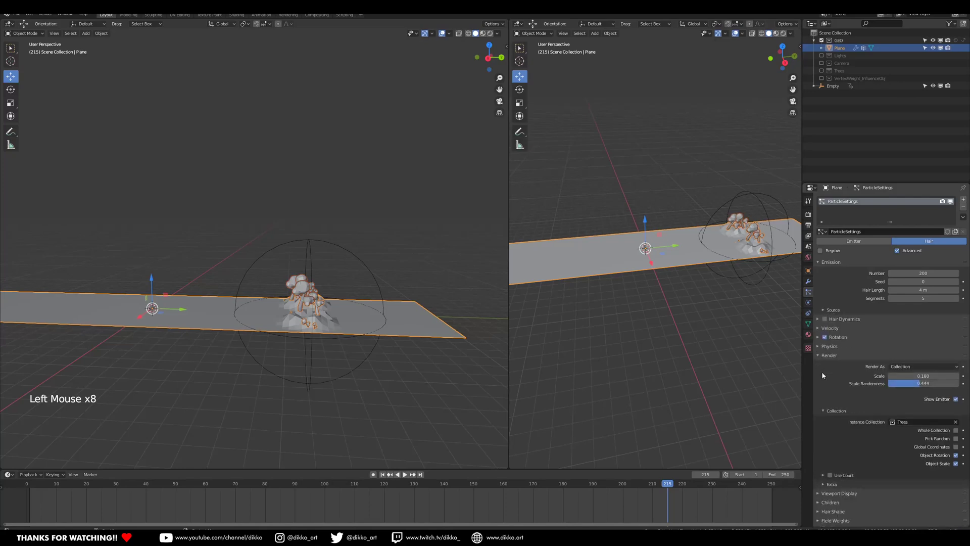
pyautogui.click(818, 337)
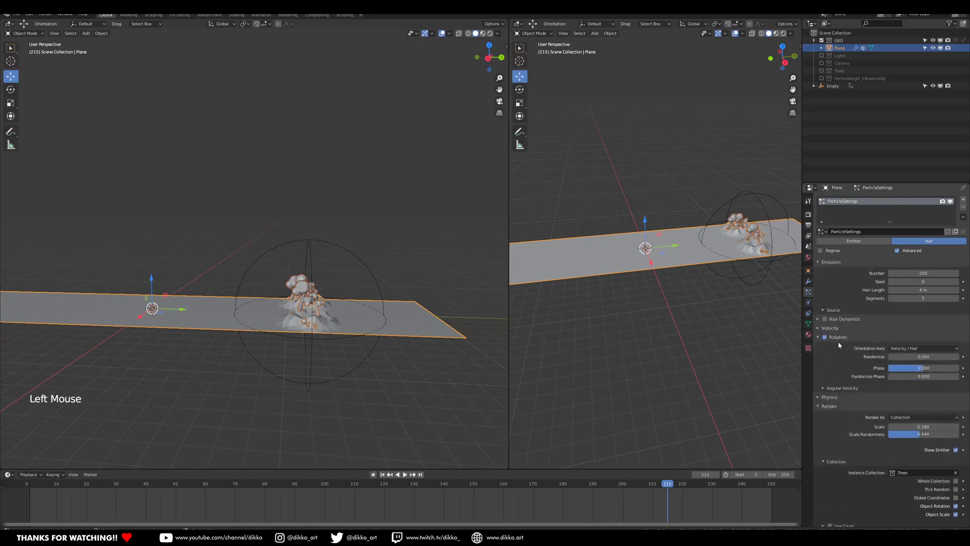
pyautogui.click(911, 349)
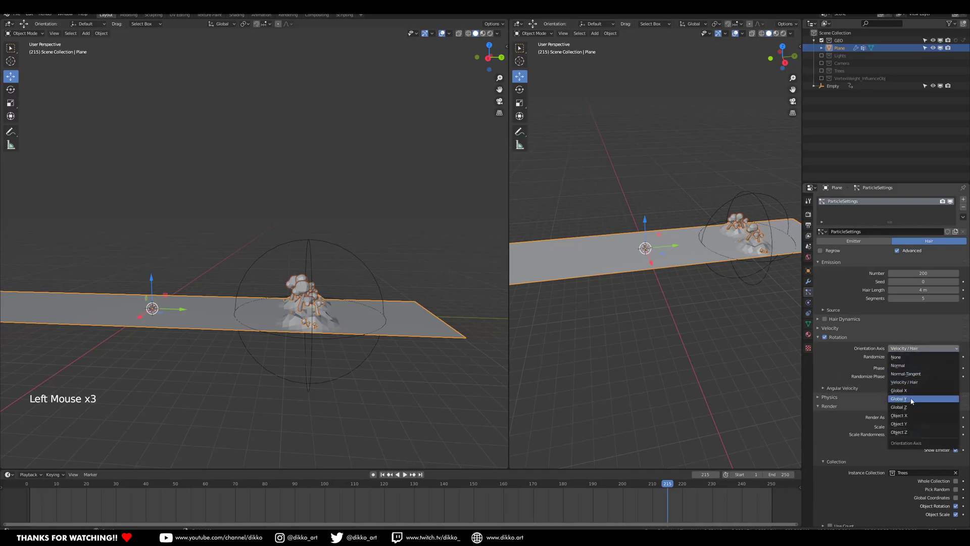
pyautogui.click(910, 398)
pyautogui.click(912, 351)
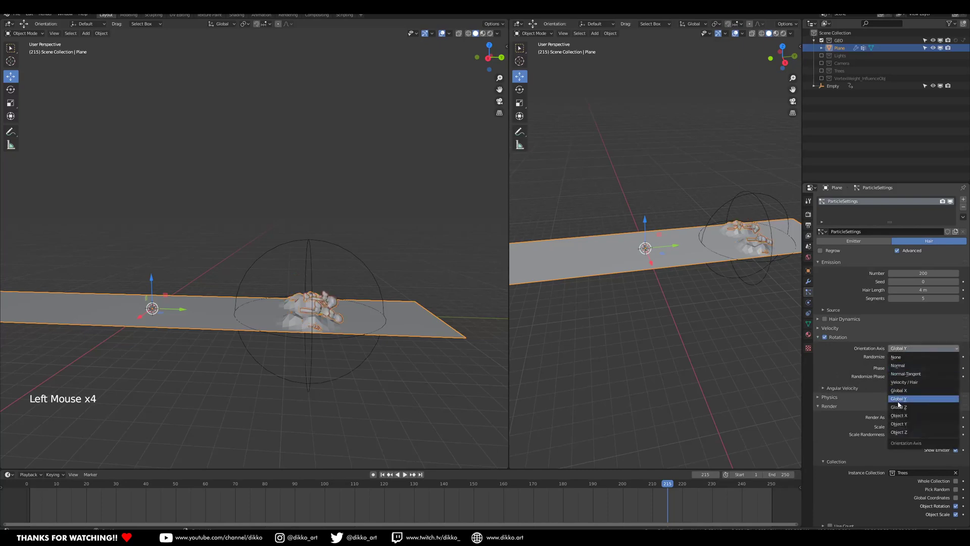
pyautogui.click(901, 432)
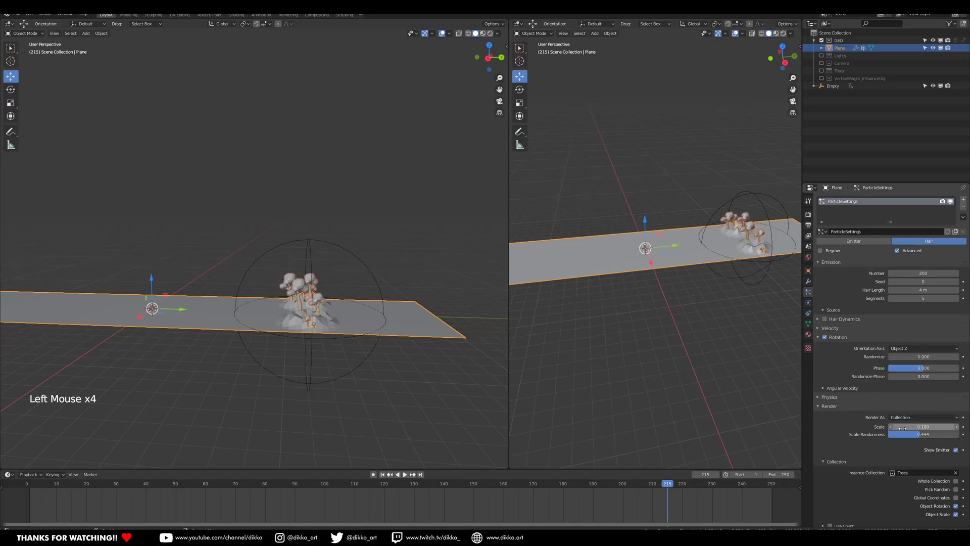
pyautogui.moveTo(651, 483); pyautogui.dragTo(662, 509)
pyautogui.click(926, 349)
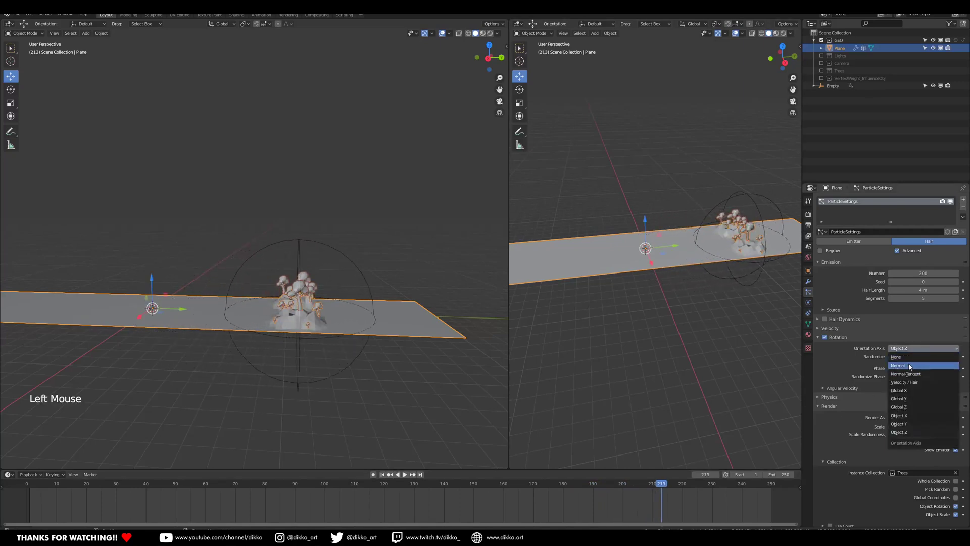
pyautogui.click(873, 368)
# Undo the timeline scrub and both orientation axis changes of the particle rotation.
pyautogui.hotkey('ctrl', 'z')
pyautogui.hotkey('ctrl', 'z')
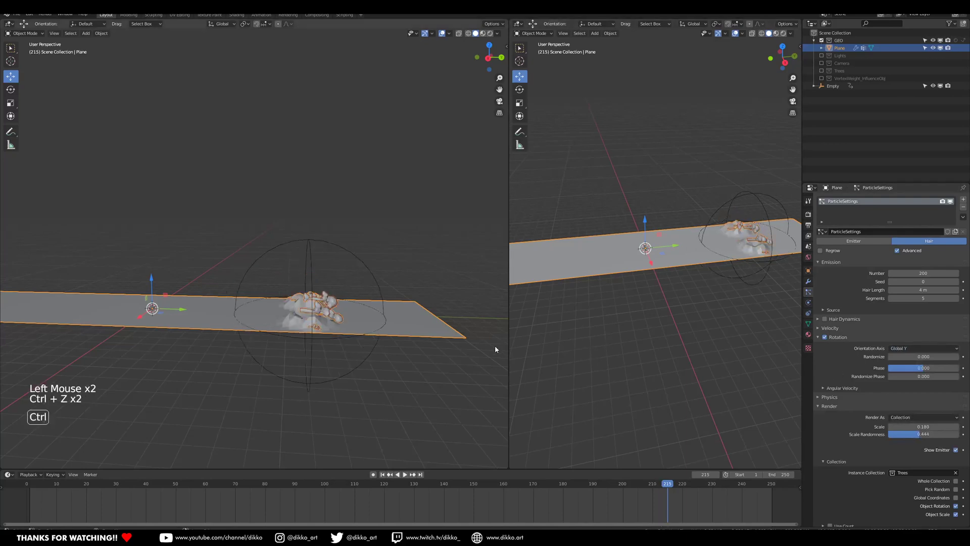
pyautogui.hotkey('ctrl', 'z')
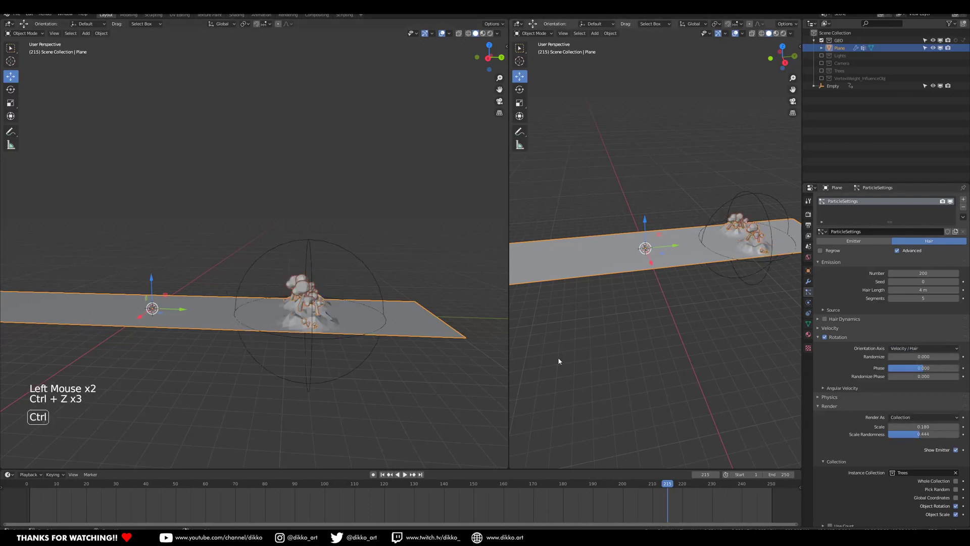
# Reorder the plane's modifier stack so that ParticleSettings sits above Displace.
pyautogui.click(809, 281)
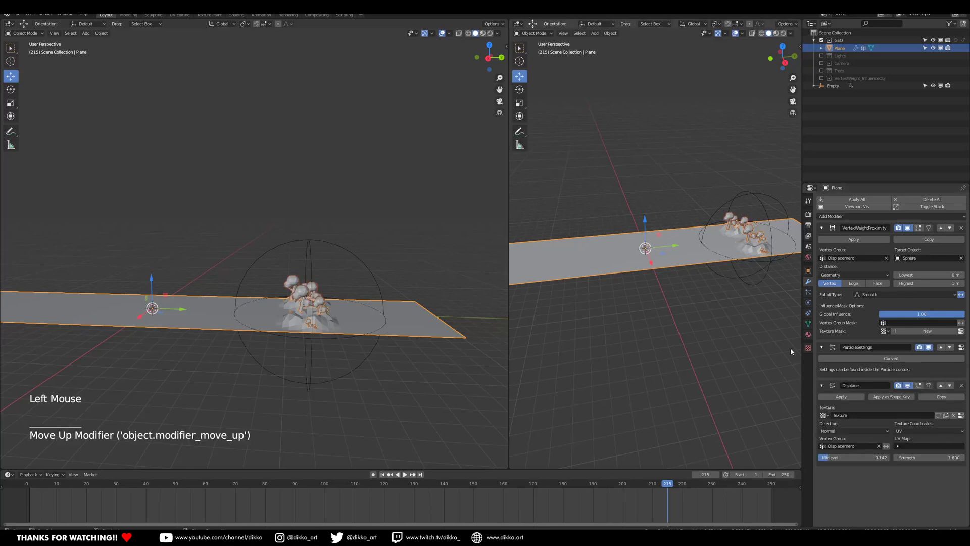
pyautogui.scroll(2, 340, 369)
pyautogui.click(949, 347)
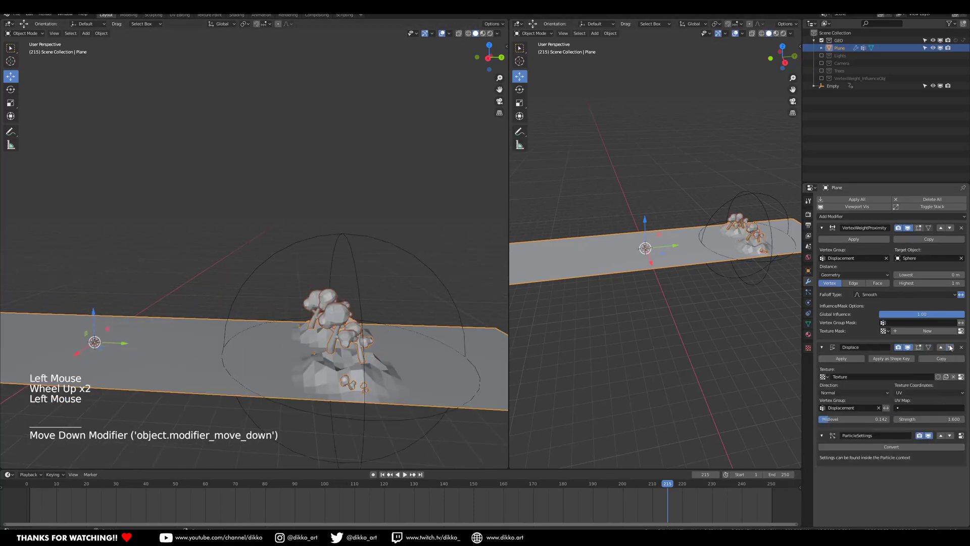
pyautogui.click(941, 436)
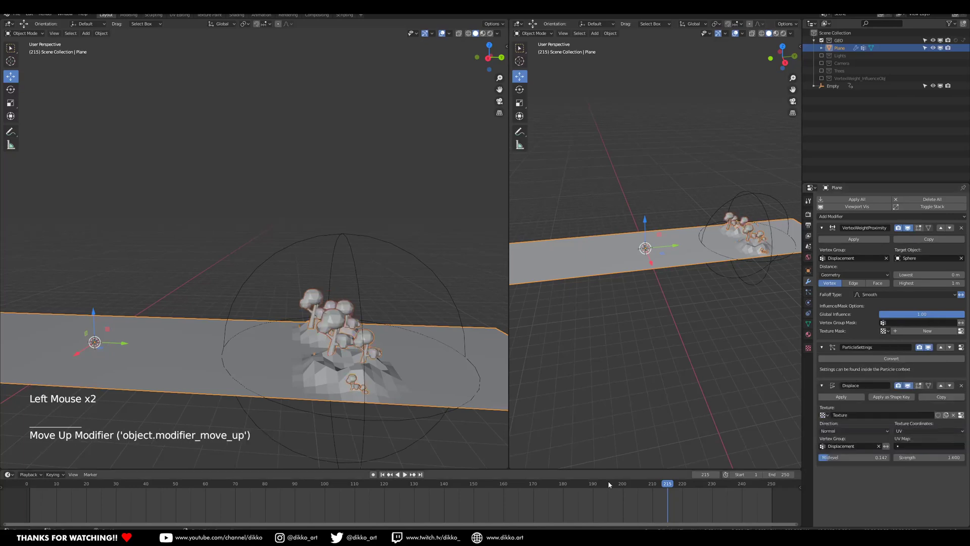
# Scrub and play the animation to check how the trees follow the displaced ground.
pyautogui.moveTo(675, 487); pyautogui.dragTo(646, 507)
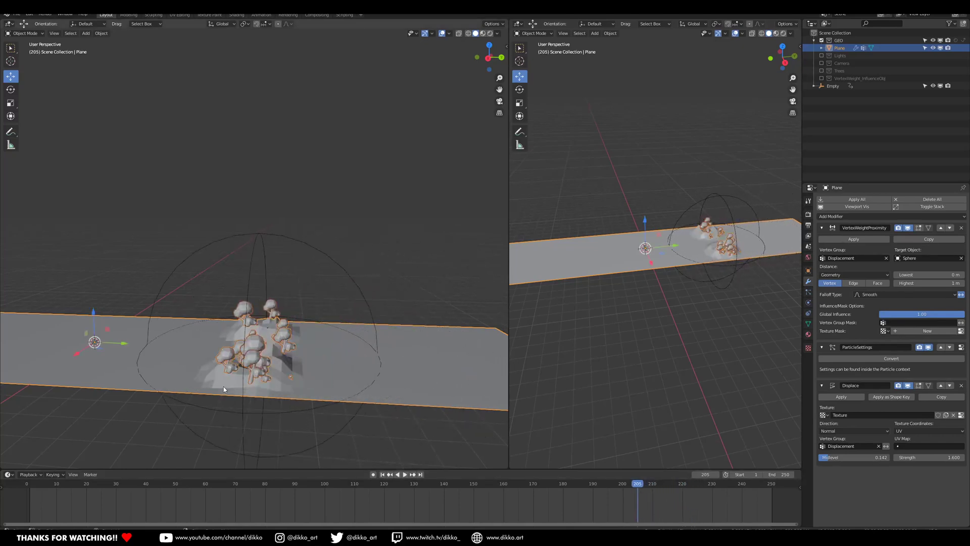
pyautogui.press('space')
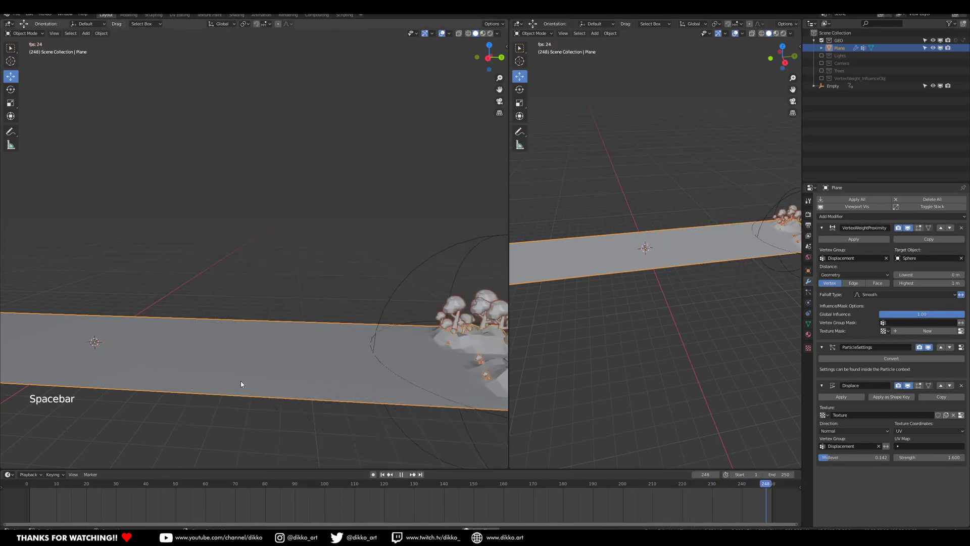
pyautogui.keyDown('shift'); pyautogui.moveTo(180, 379); pyautogui.dragTo(197, 341, button='middle'); pyautogui.keyUp('shift')
pyautogui.press('space')
# Select the Empty and scale it along Y to about 2.114.
pyautogui.click(298, 219)
pyautogui.click(298, 219)
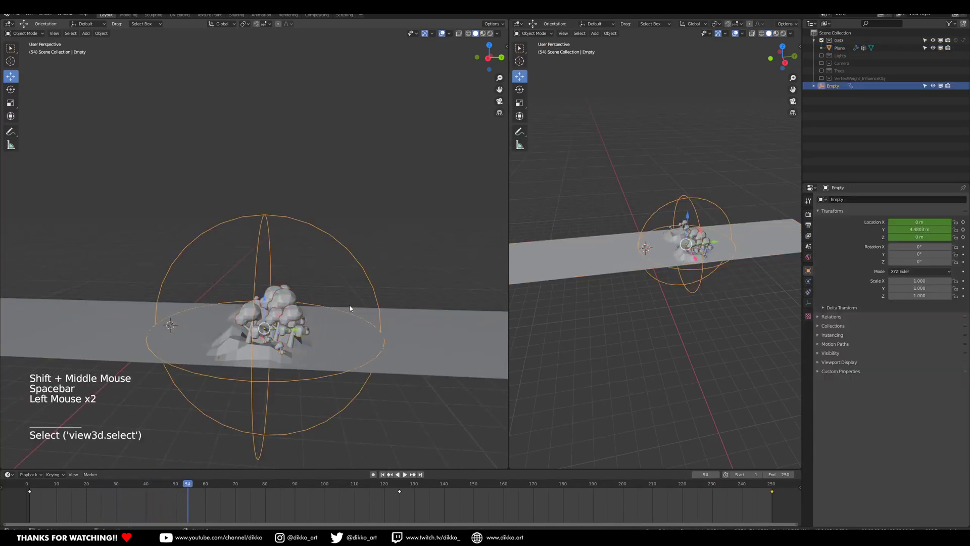
pyautogui.moveTo(372, 375); pyautogui.dragTo(382, 384, button='middle')
pyautogui.press('s')
pyautogui.press('x')
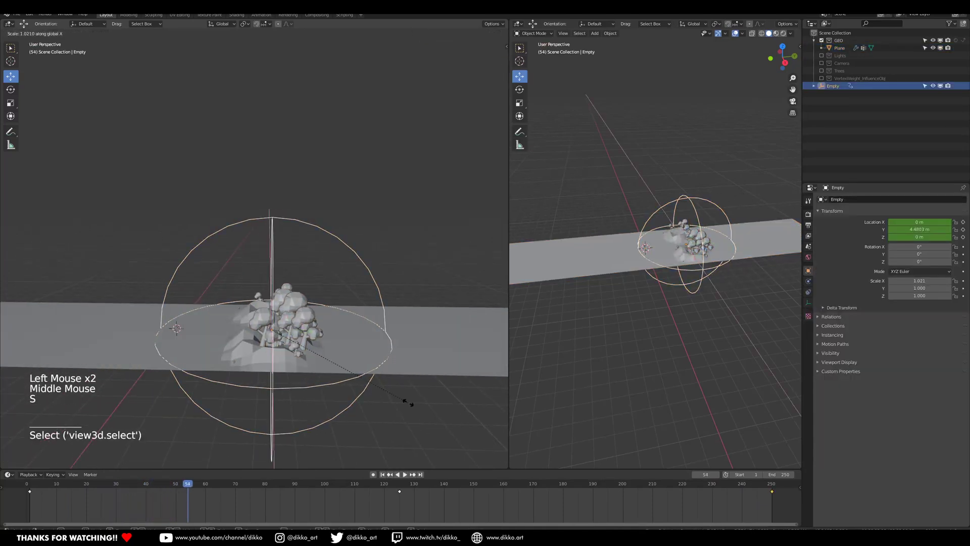
pyautogui.press('y')
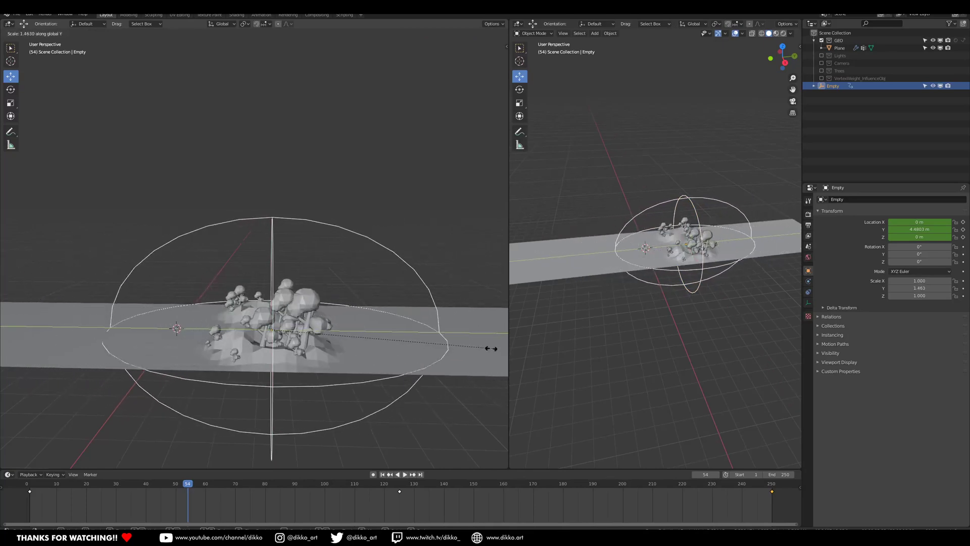
pyautogui.click(85, 353)
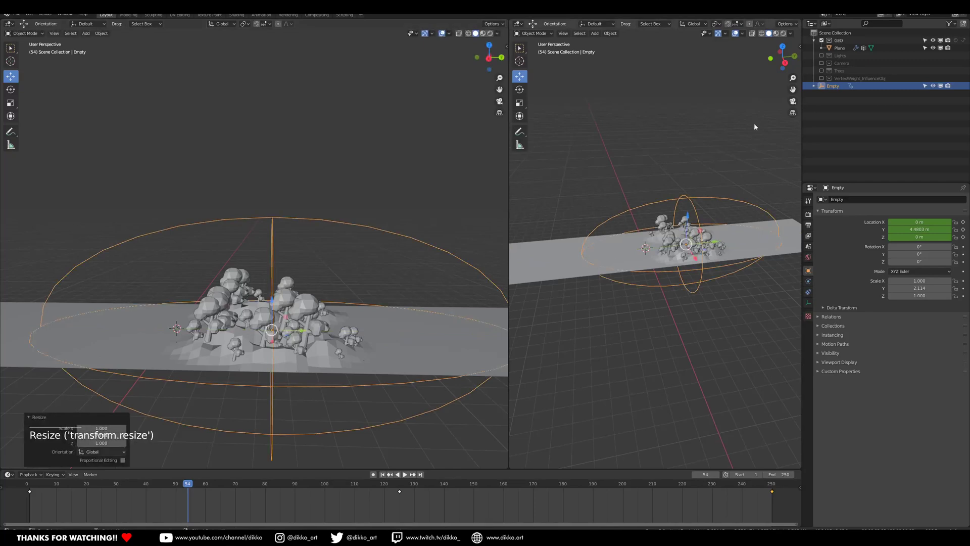
# Stretch the Empty along Y to a scale of about 2.381, showing the VertexWeight_InfluenceObj collection only while scaling.
pyautogui.click(821, 78)
pyautogui.press('s')
pyautogui.press('x')
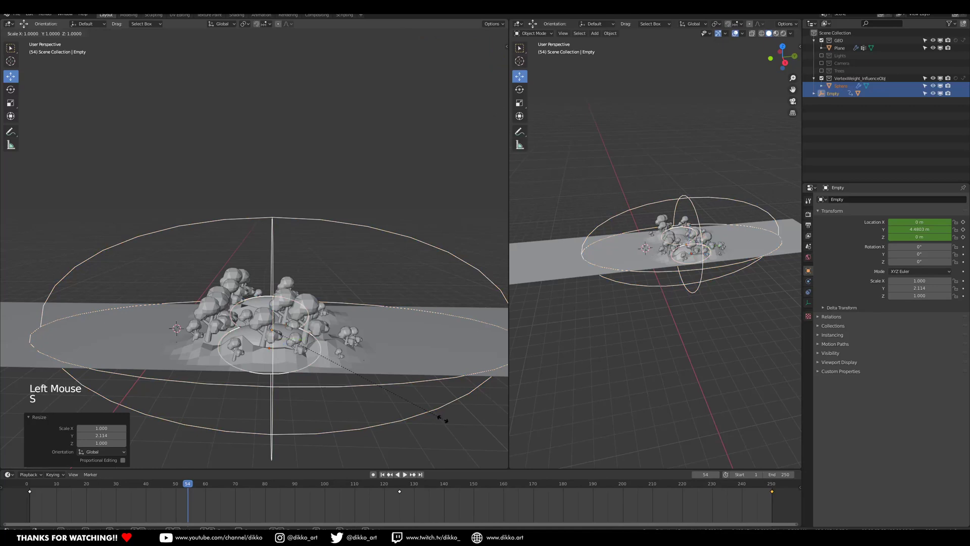
pyautogui.press('y')
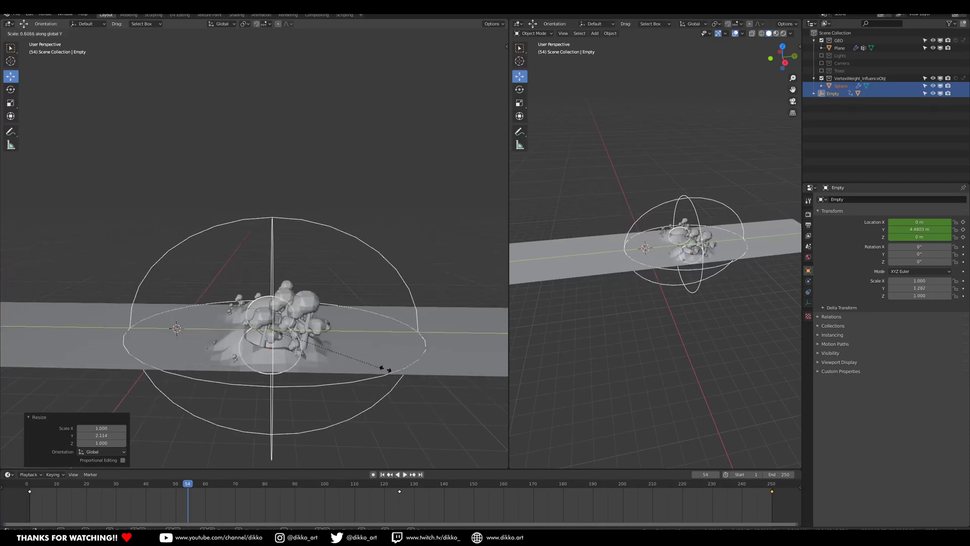
pyautogui.click(484, 382)
pyautogui.moveTo(484, 382); pyautogui.dragTo(369, 351, button='middle')
pyautogui.scroll(-1, 636, 227)
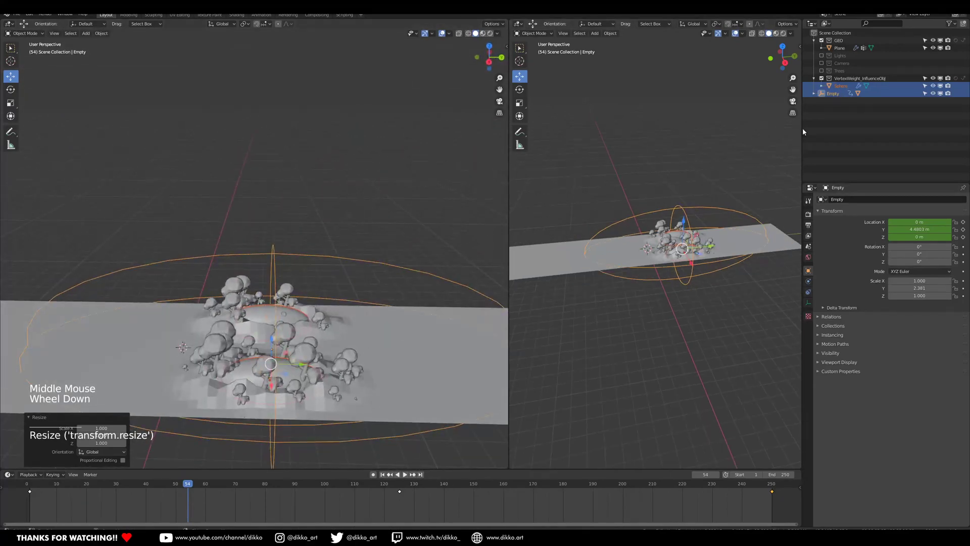
pyautogui.click(822, 78)
# Play the animation with the stretched Empty and examine the trees and terrain from several angles.
pyautogui.moveTo(207, 386); pyautogui.dragTo(200, 358, button='middle')
pyautogui.scroll(-1, 202, 363)
pyautogui.click(31, 497)
pyautogui.press('space')
pyautogui.scroll(-2, 325, 353)
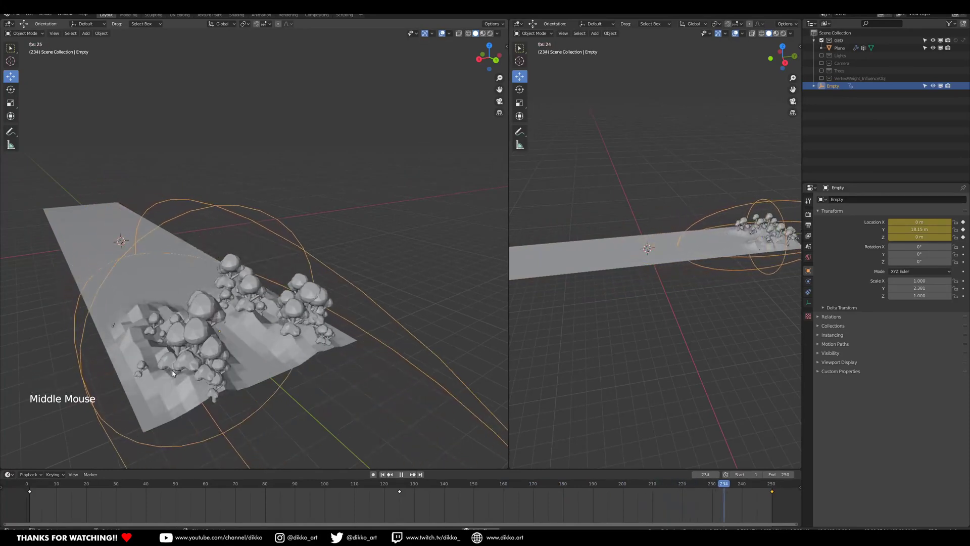
pyautogui.moveTo(104, 382); pyautogui.dragTo(167, 384, button='middle')
pyautogui.press('space')
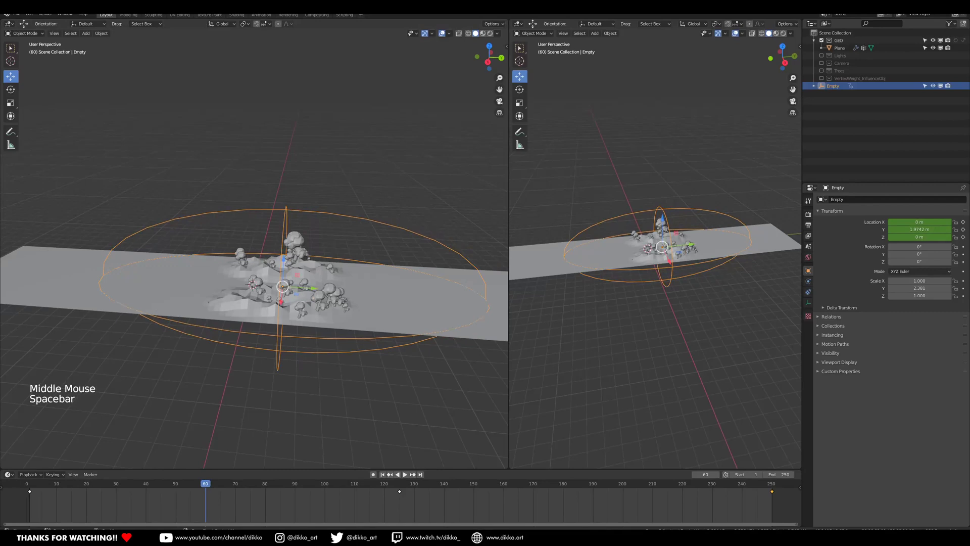
pyautogui.hotkey('alt', 'Tab')
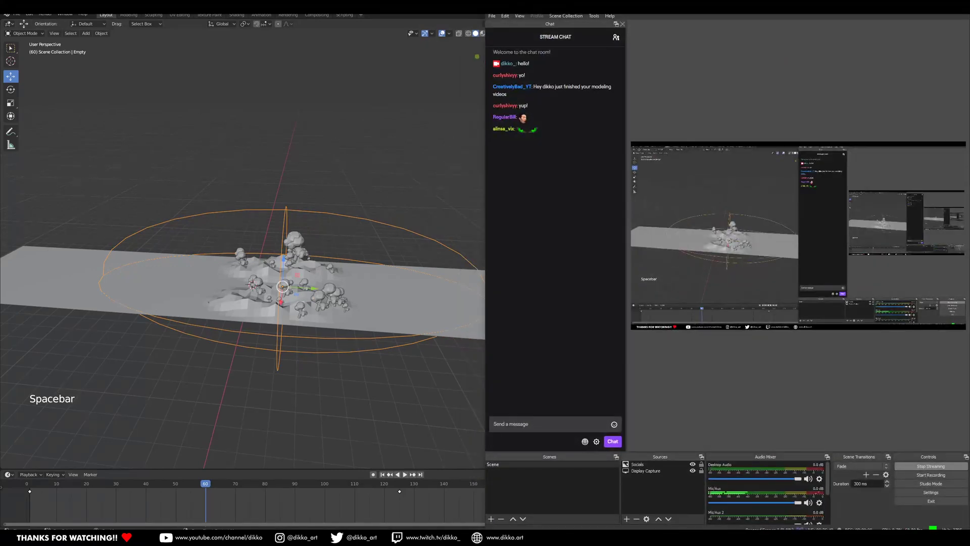
pyautogui.hotkey('alt', 'Tab')
pyautogui.hotkey('alt', 'Tab')
pyautogui.hotkey('alt', 'Tab')
pyautogui.hotkey('alt', 'Tab')
pyautogui.hotkey('alt', 'Tab')
# Replay the animation to examine how the trees grow as the Empty passes along the plane.
pyautogui.moveTo(202, 384); pyautogui.dragTo(282, 362, button='middle')
pyautogui.scroll(1, 220, 370)
pyautogui.press('space')
pyautogui.scroll(-2, 239, 369)
pyautogui.scroll(2, 190, 371)
pyautogui.scroll(-1, 166, 371)
pyautogui.scroll(1, 190, 369)
pyautogui.scroll(-1, 202, 371)
pyautogui.press('space')
pyautogui.press('space')
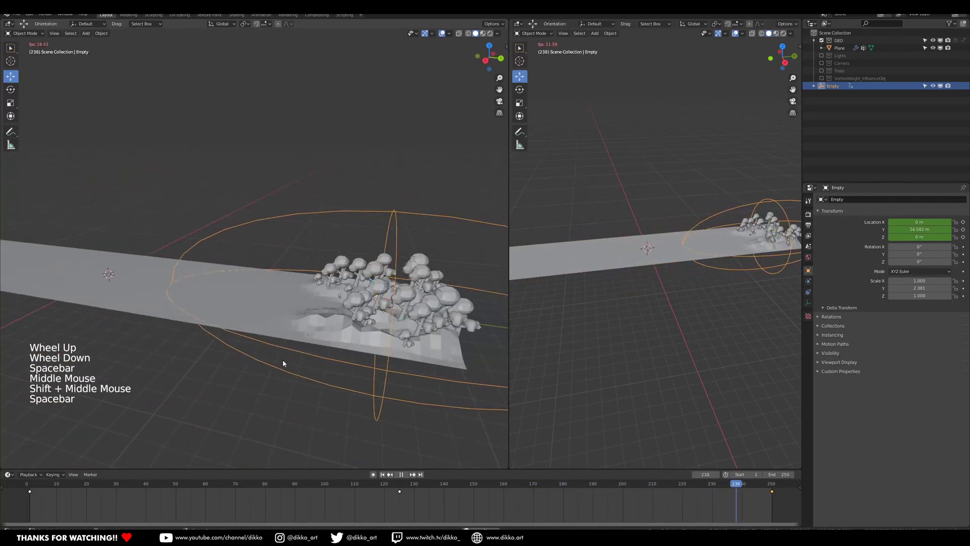
pyautogui.press('space')
# Select the plane and set the timeline to frame 25, with the flat part of the ground in view.
pyautogui.moveTo(243, 368); pyautogui.dragTo(226, 338, button='middle')
pyautogui.scroll(1, 224, 336)
pyautogui.click(247, 323)
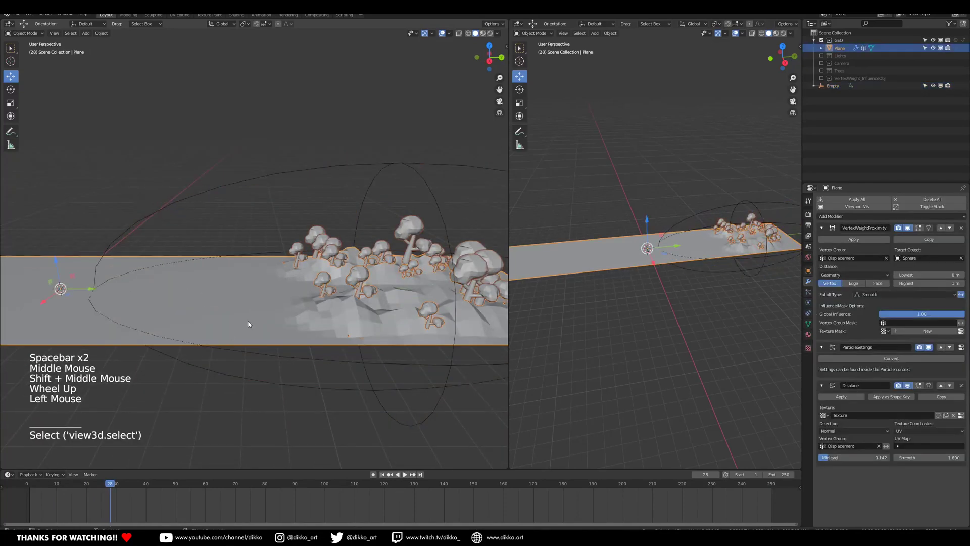
pyautogui.moveTo(80, 488); pyautogui.dragTo(104, 496)
pyautogui.keyDown('shift'); pyautogui.moveTo(125, 284); pyautogui.dragTo(358, 273, button='middle'); pyautogui.keyUp('shift')
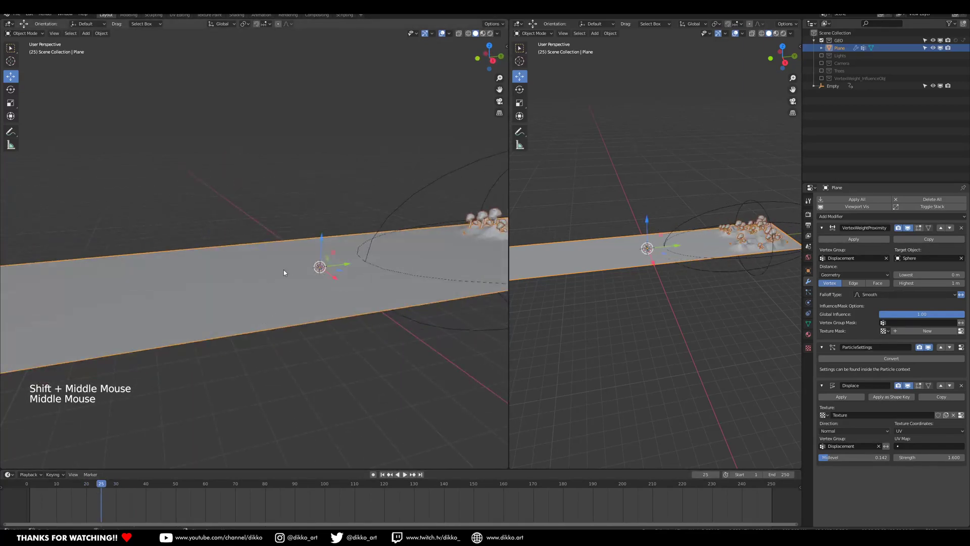
pyautogui.moveTo(283, 269); pyautogui.dragTo(250, 281, button='middle')
pyautogui.keyDown('shift'); pyautogui.moveTo(303, 338); pyautogui.dragTo(254, 306, button='middle'); pyautogui.keyUp('shift')
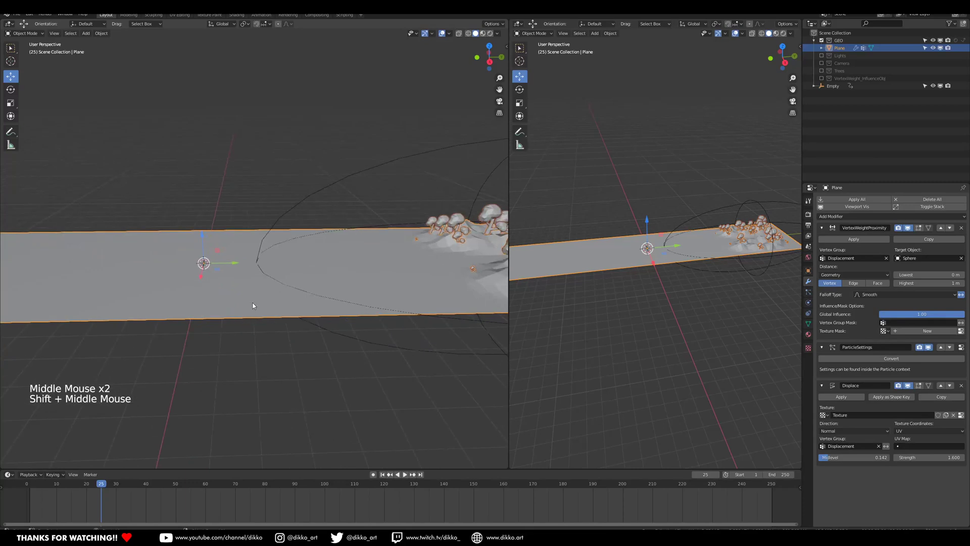
# Collapse the plane's existing Displace modifier and add a second Displace modifier below it.
pyautogui.click(822, 386)
pyautogui.click(823, 386)
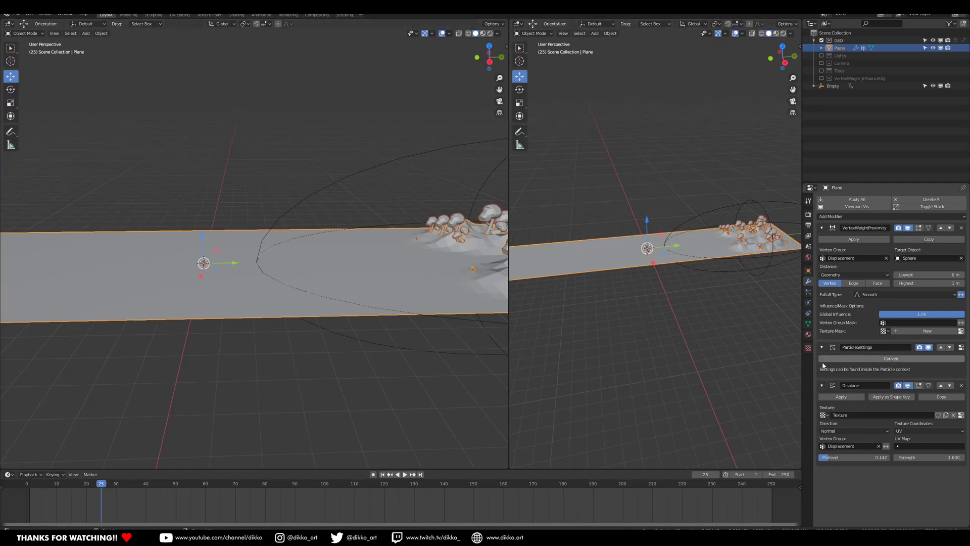
pyautogui.click(822, 386)
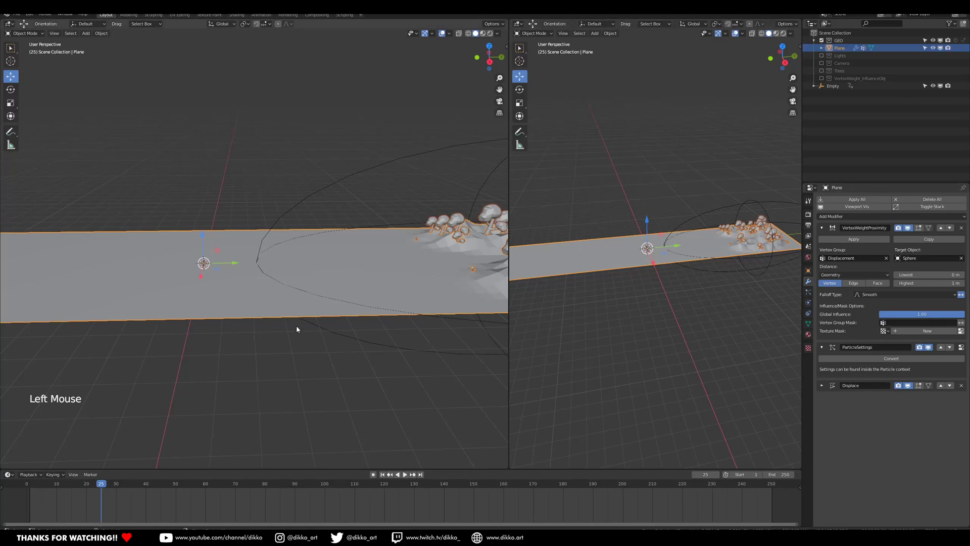
pyautogui.click(843, 217)
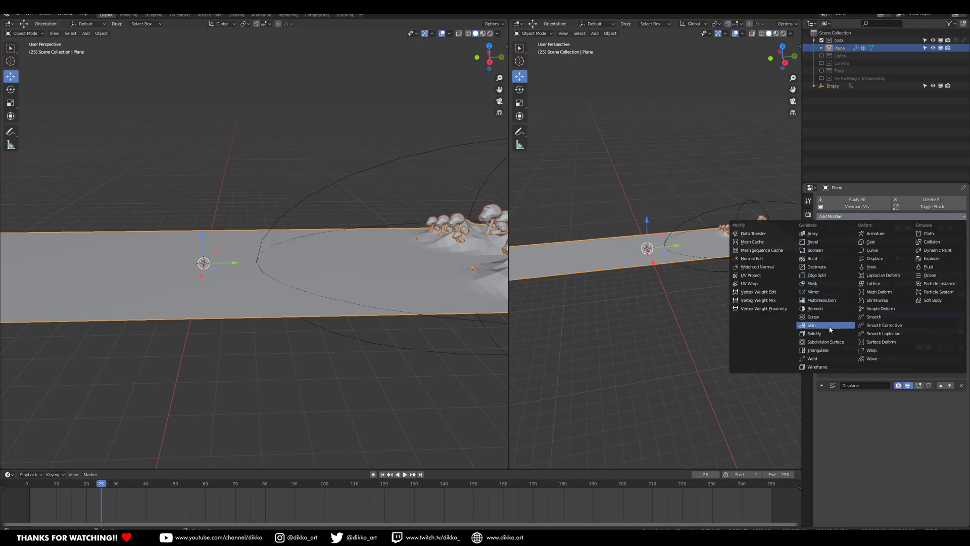
pyautogui.click(890, 261)
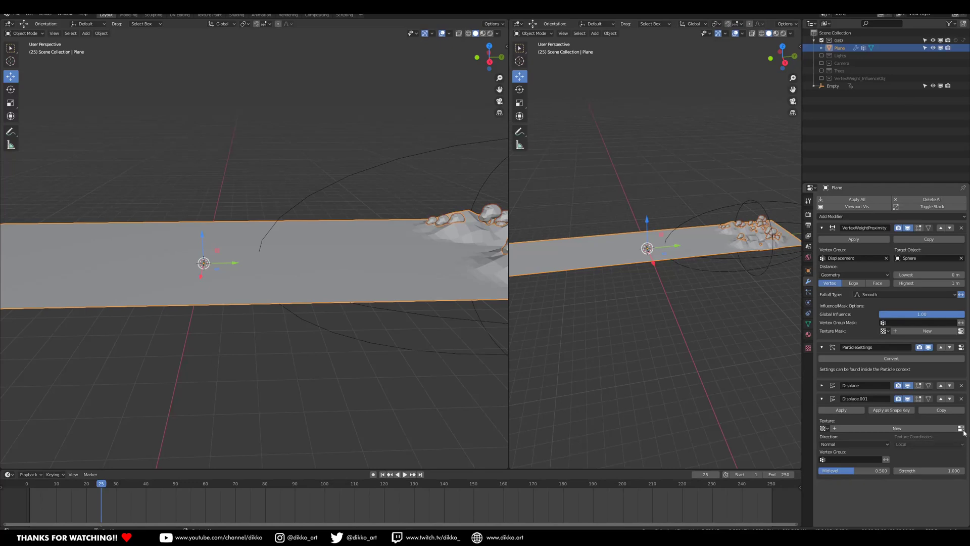
# Create a new texture for the second Displace modifier and set its texture coordinates to Object.
pyautogui.click(937, 428)
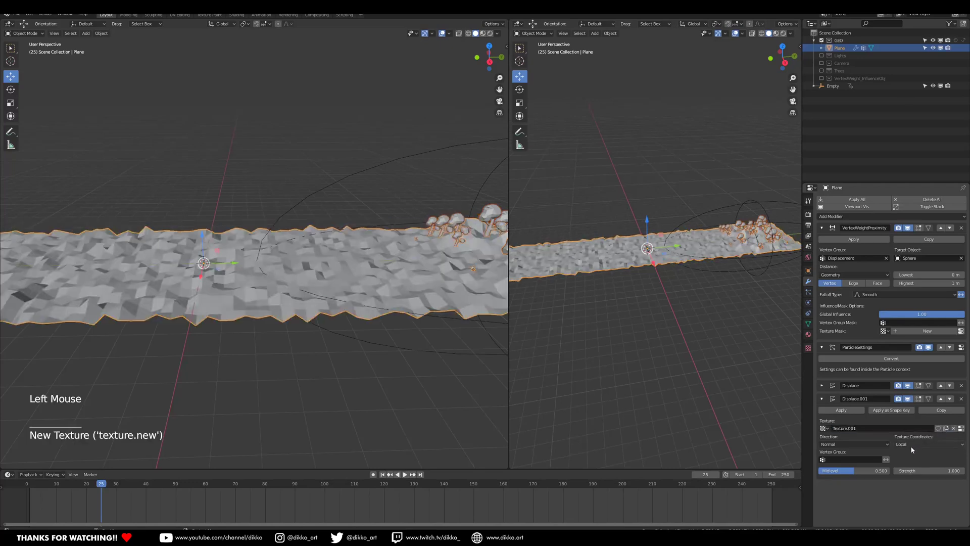
pyautogui.click(898, 449)
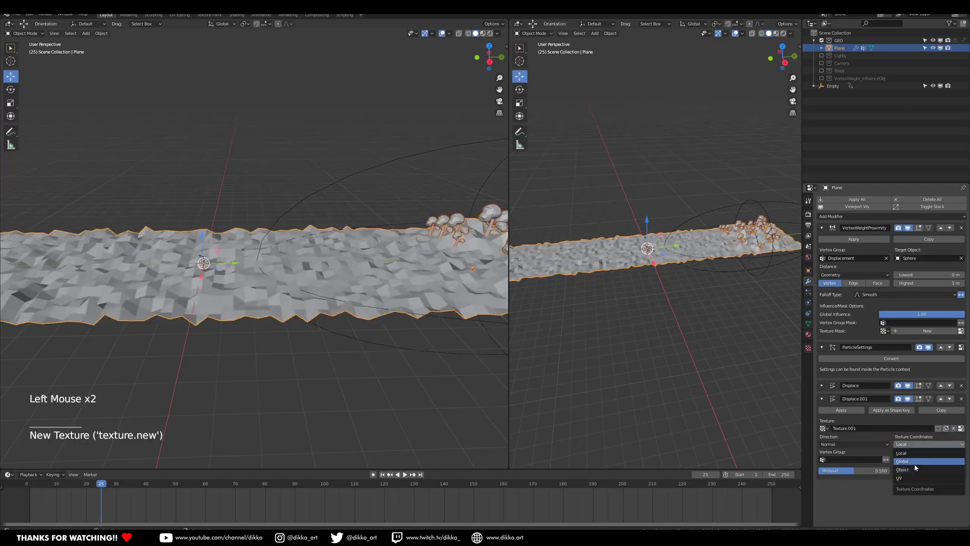
pyautogui.click(907, 472)
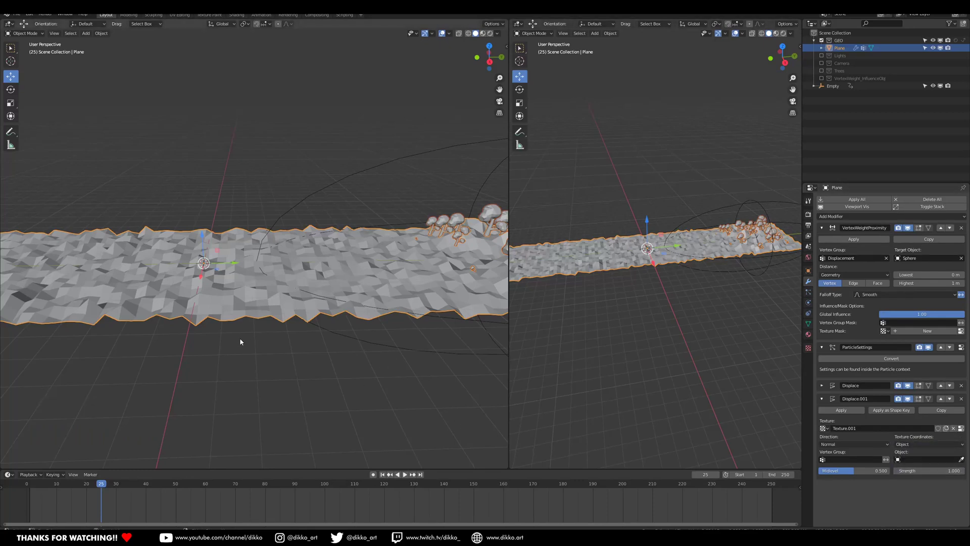
pyautogui.moveTo(241, 338); pyautogui.dragTo(252, 339, button='middle')
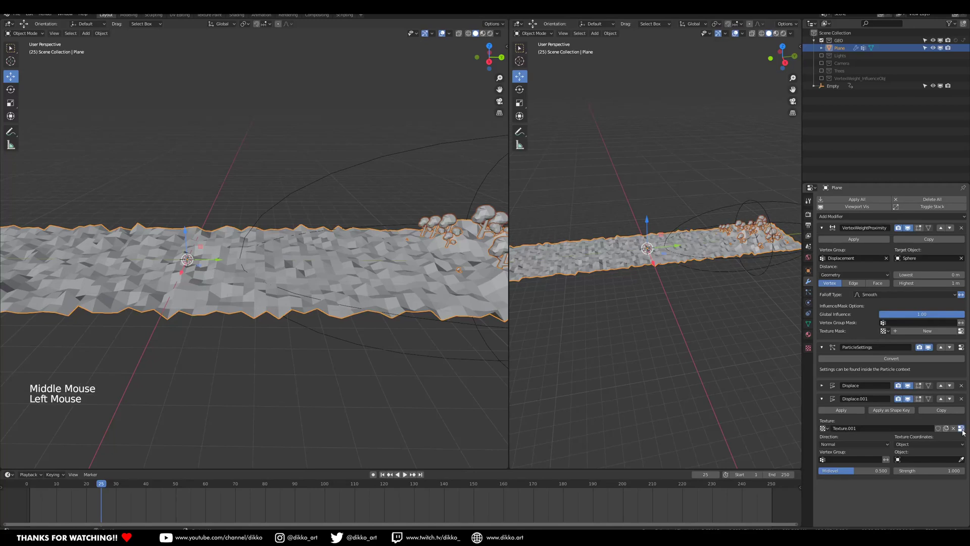
# Lower the strength of the plane's second Displace modifier to 0.4.
pyautogui.click(822, 386)
pyautogui.click(822, 387)
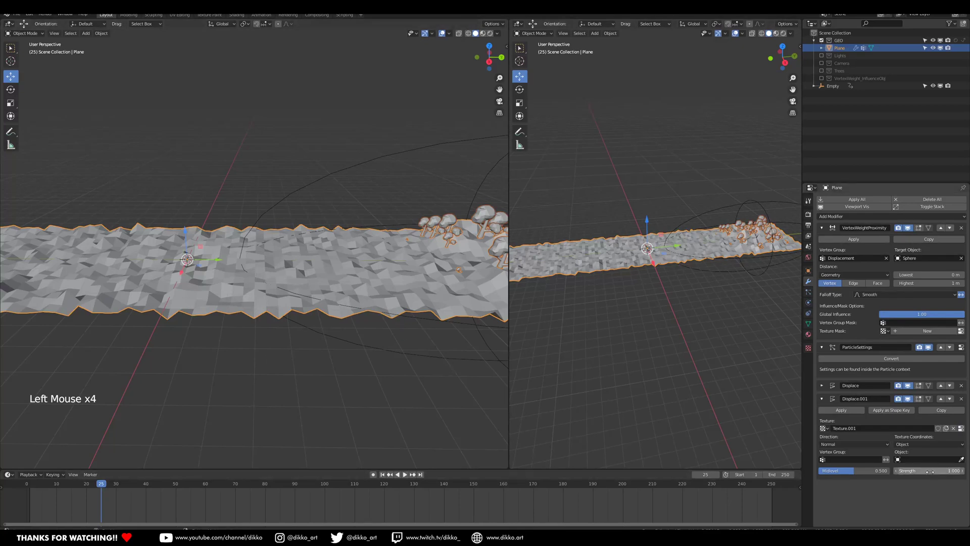
pyautogui.moveTo(929, 470)
pyautogui.mouseDown()
pyautogui.moveTo(909, 470)
pyautogui.moveTo(945, 470)
pyautogui.mouseUp()
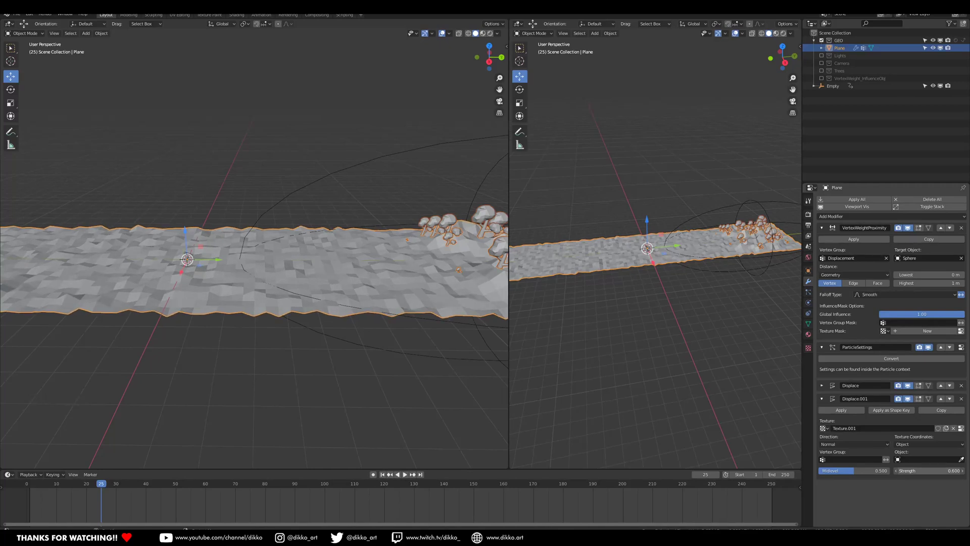
pyautogui.moveTo(929, 471); pyautogui.dragTo(918, 470)
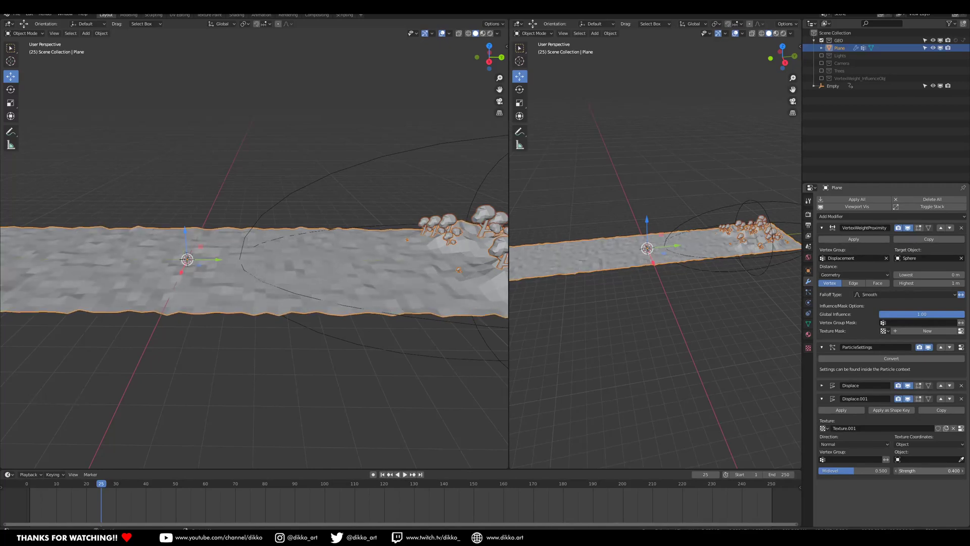
# Play the animation to examine the fine ground displacement around the trees, stopping at frame 111.
pyautogui.moveTo(31, 260); pyautogui.dragTo(367, 344, button='middle')
pyautogui.press('space')
pyautogui.keyDown('shift'); pyautogui.moveTo(199, 448); pyautogui.dragTo(269, 335, button='middle'); pyautogui.keyUp('shift')
pyautogui.keyDown('shift'); pyautogui.moveTo(373, 313); pyautogui.dragTo(240, 318, button='middle'); pyautogui.keyUp('shift')
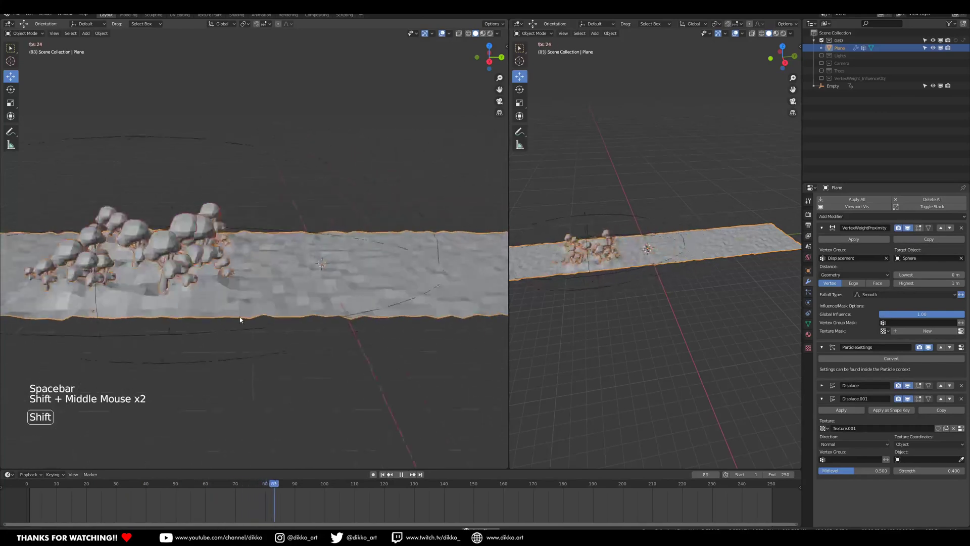
pyautogui.press('space')
pyautogui.moveTo(322, 332); pyautogui.dragTo(368, 327, button='middle')
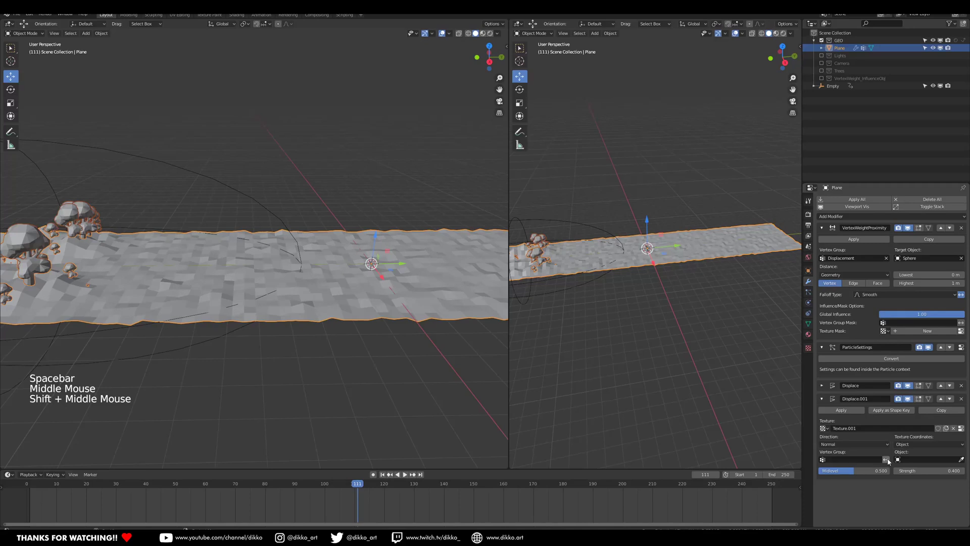
# Assign the Displacement vertex group to the second Displace modifier.
pyautogui.click(874, 459)
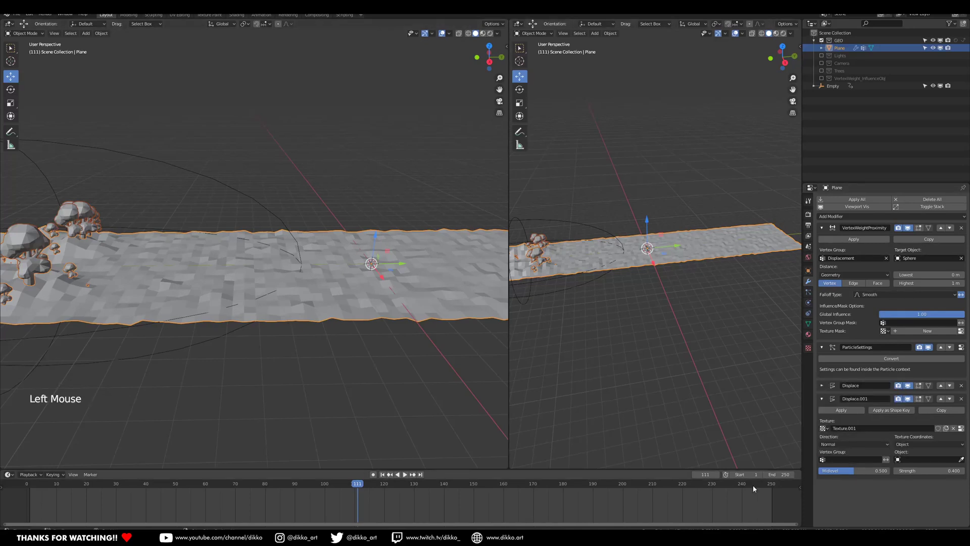
pyautogui.click(886, 461)
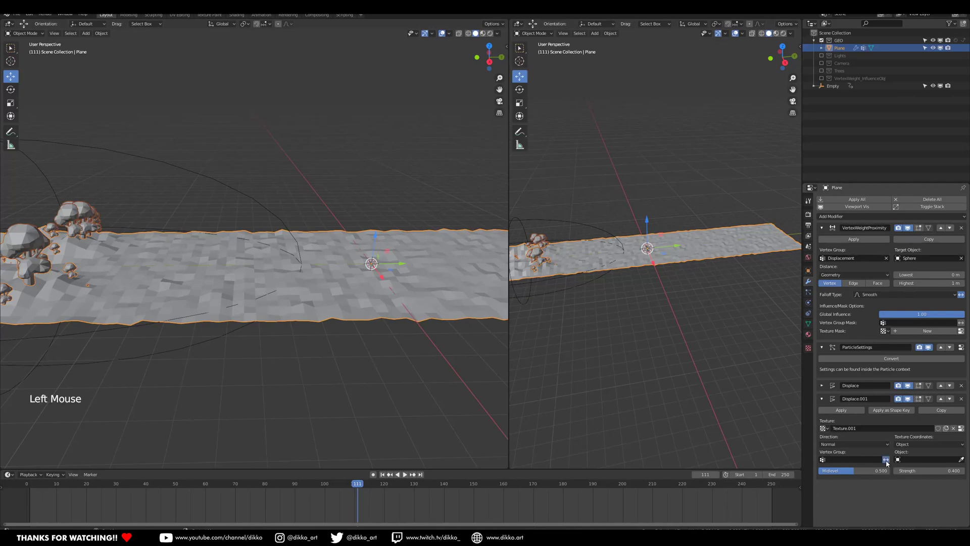
pyautogui.click(886, 460)
pyautogui.click(859, 461)
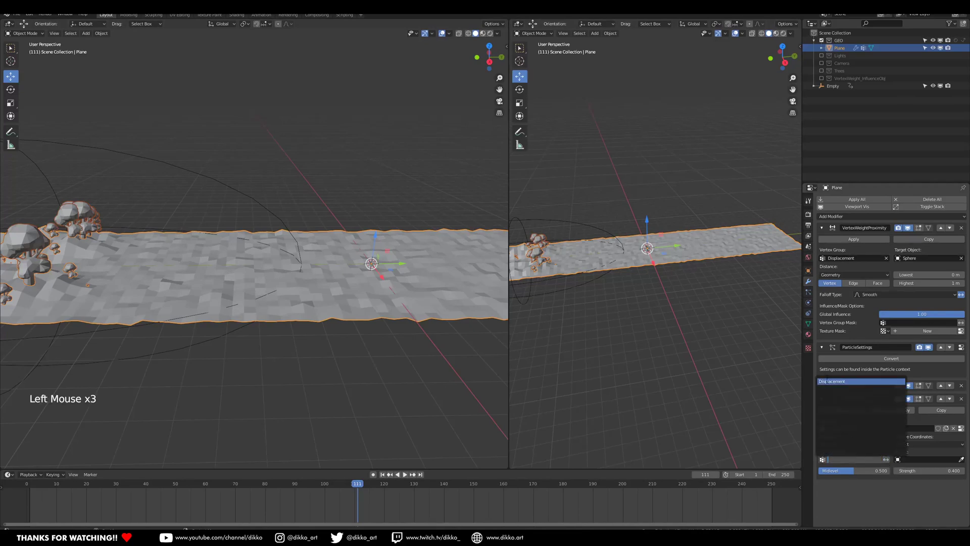
pyautogui.click(834, 381)
pyautogui.keyDown('shift'); pyautogui.moveTo(193, 323); pyautogui.dragTo(306, 323, button='middle'); pyautogui.keyUp('shift')
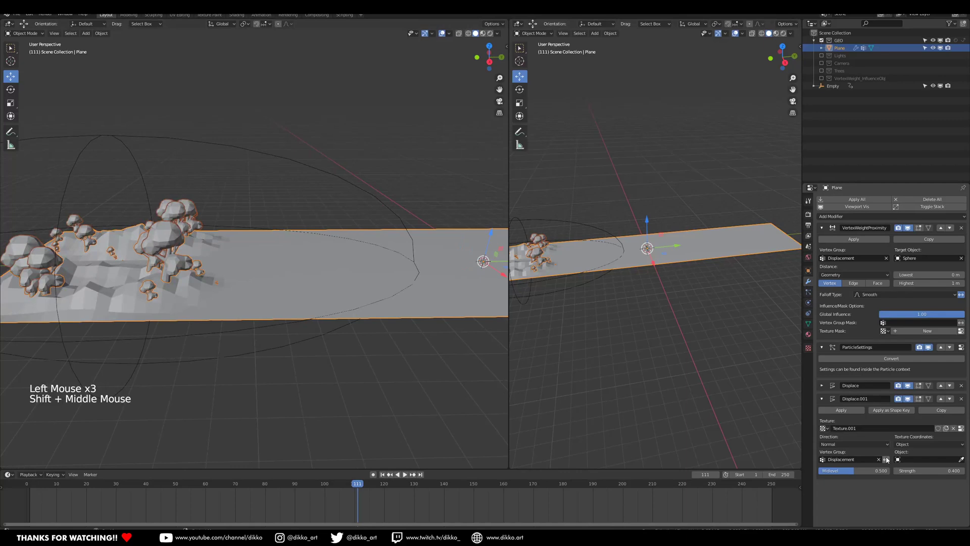
# Toggle the vertex group inversion of the second Displace modifier to compare both states, leaving it inverted.
pyautogui.click(887, 460)
pyautogui.click(887, 460)
pyautogui.click(886, 460)
pyautogui.click(886, 460)
pyautogui.click(886, 460)
pyautogui.click(887, 460)
pyautogui.click(887, 460)
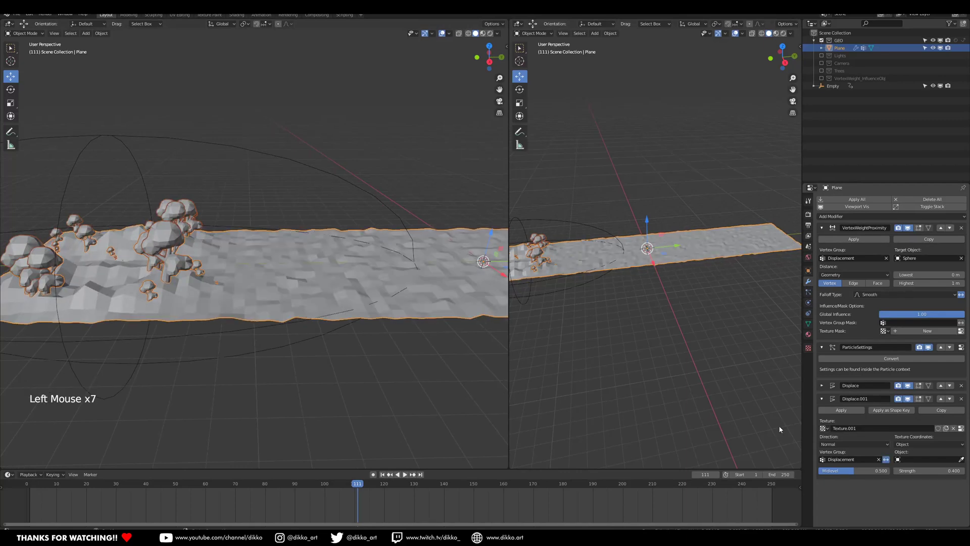
# Play the animation to examine how the inverted displacement blends with the terrain under the trees, stopping at frame 214.
pyautogui.moveTo(112, 273); pyautogui.dragTo(360, 328, button='middle')
pyautogui.press('space')
pyautogui.scroll(-2, 349, 325)
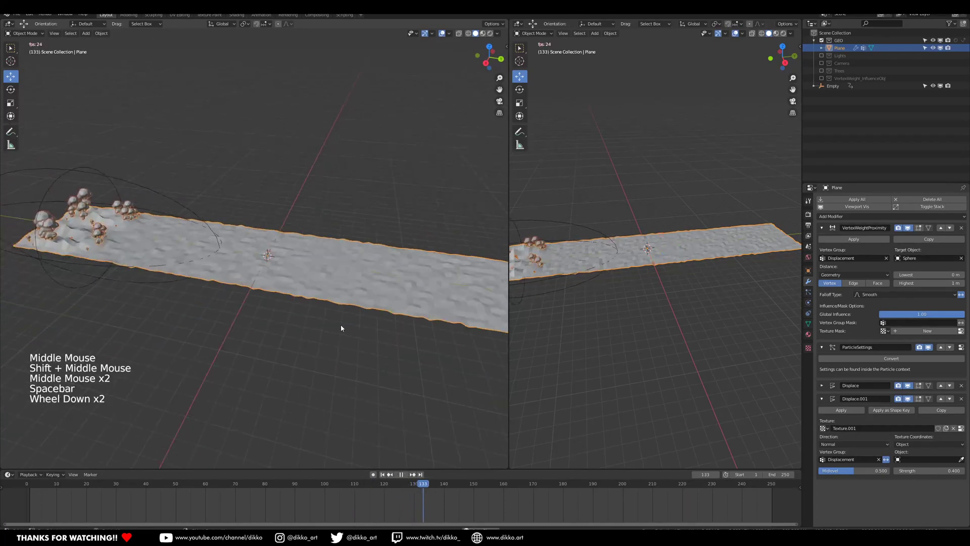
pyautogui.keyDown('shift'); pyautogui.moveTo(342, 296); pyautogui.dragTo(286, 294, button='middle'); pyautogui.keyUp('shift')
pyautogui.press('space')
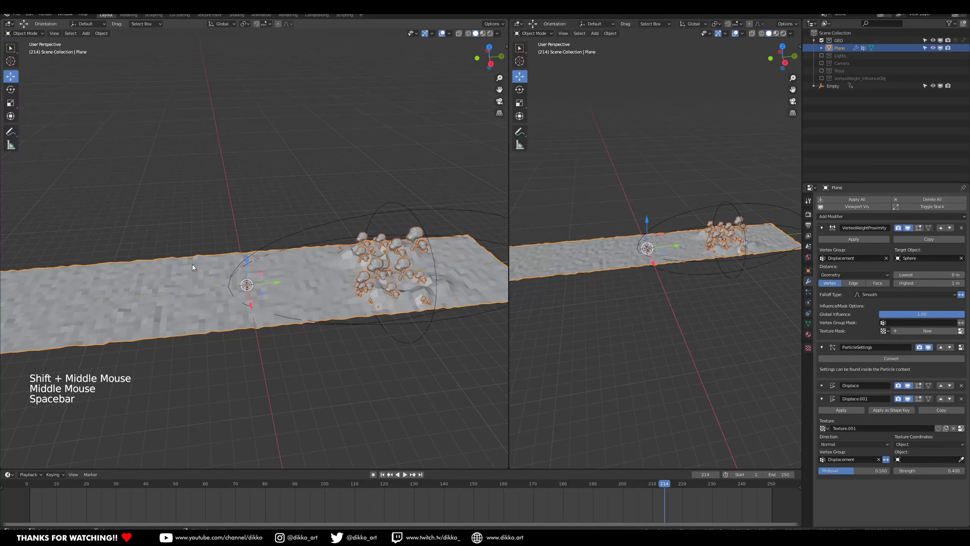
# Add a sphere-shaped Empty at the world origin in the middle of the plane.
pyautogui.moveTo(192, 268); pyautogui.dragTo(207, 273, button='middle')
pyautogui.scroll(1, 207, 273)
pyautogui.hotkey('shift', 'a')
pyautogui.moveTo(213, 276)
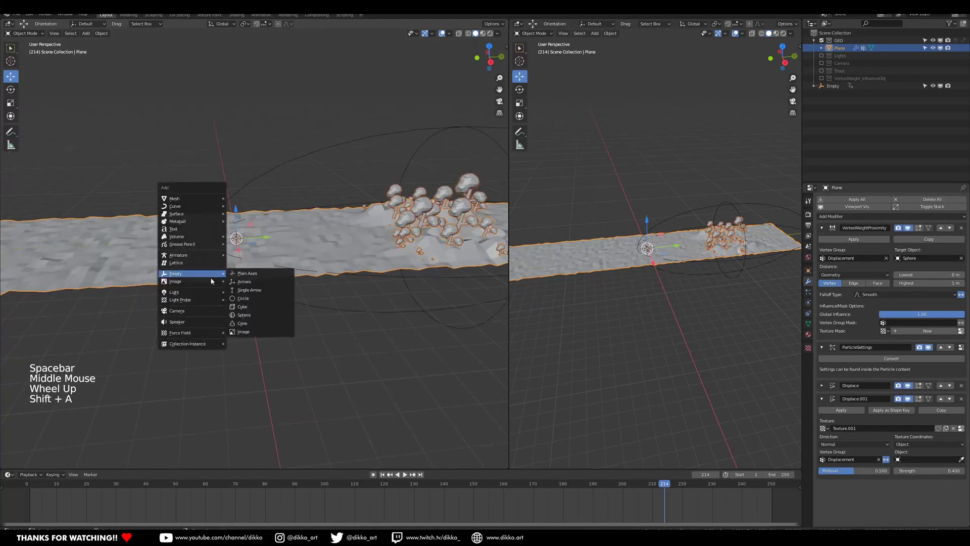
pyautogui.click(267, 317)
pyautogui.keyDown('shift'); pyautogui.moveTo(217, 267); pyautogui.dragTo(281, 293, button='middle'); pyautogui.keyUp('shift')
pyautogui.scroll(1, 312, 260)
pyautogui.scroll(1, 313, 273)
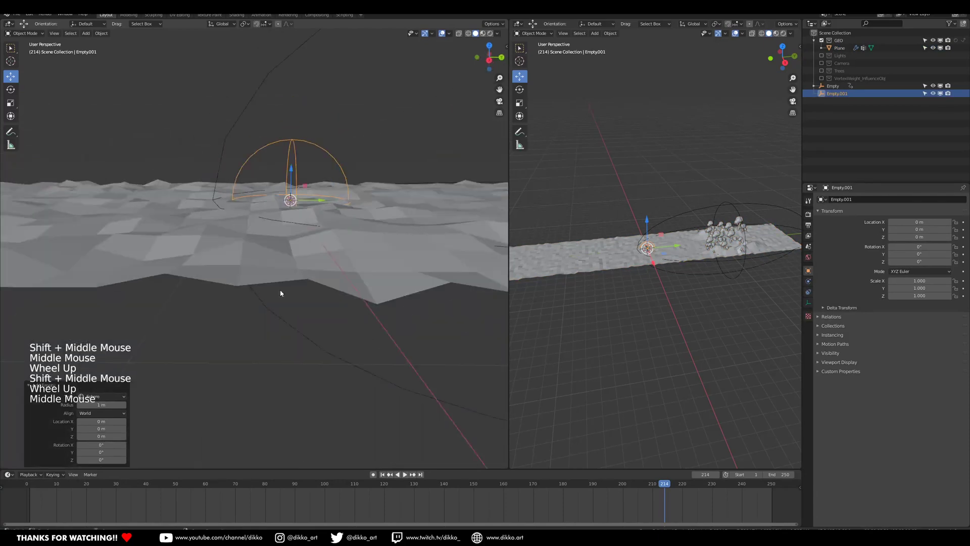
pyautogui.scroll(-2, 335, 241)
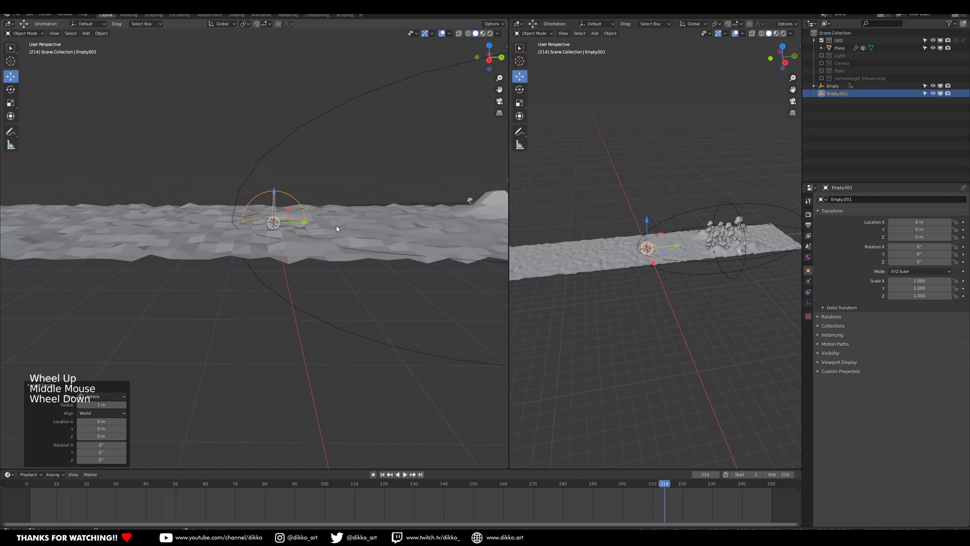
# Select the plane and set the new sphere Empty as the texture coordinate object of the second Displace modifier.
pyautogui.click(220, 250)
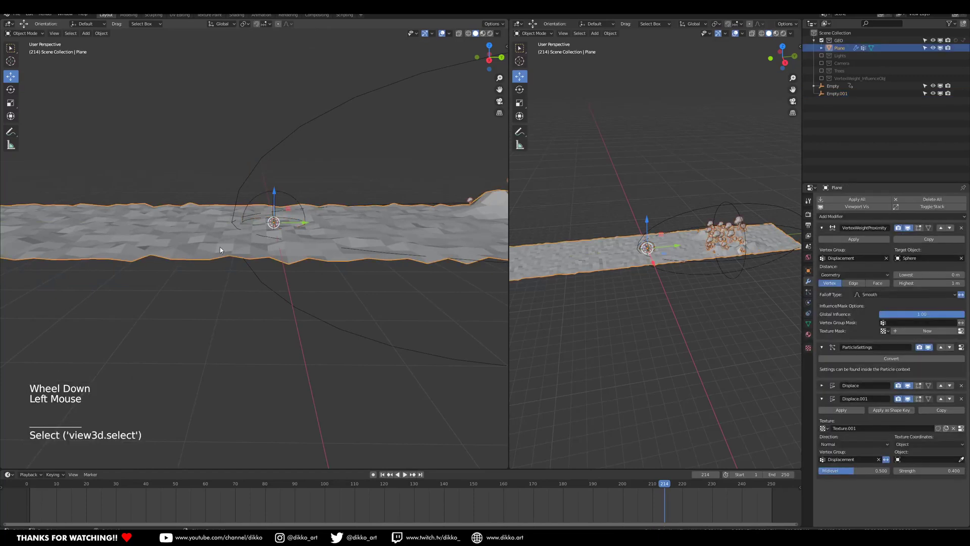
pyautogui.click(288, 198)
pyautogui.click(325, 249)
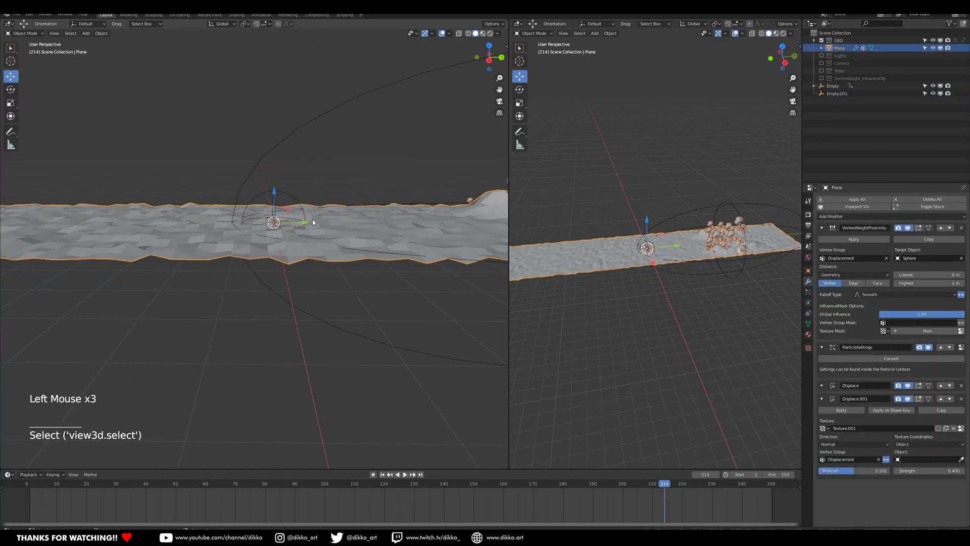
pyautogui.click(288, 197)
pyautogui.click(311, 258)
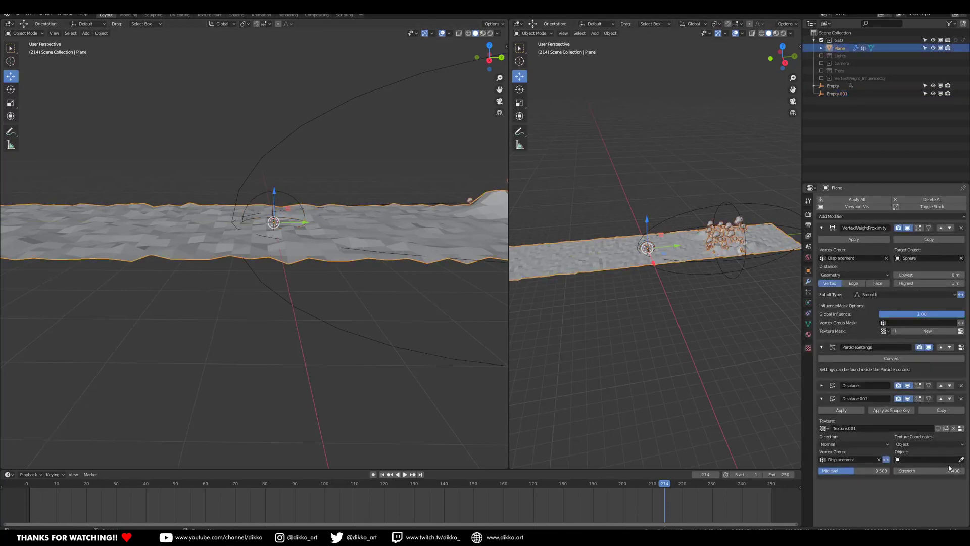
pyautogui.click(291, 190)
pyautogui.doubleClick(303, 222)
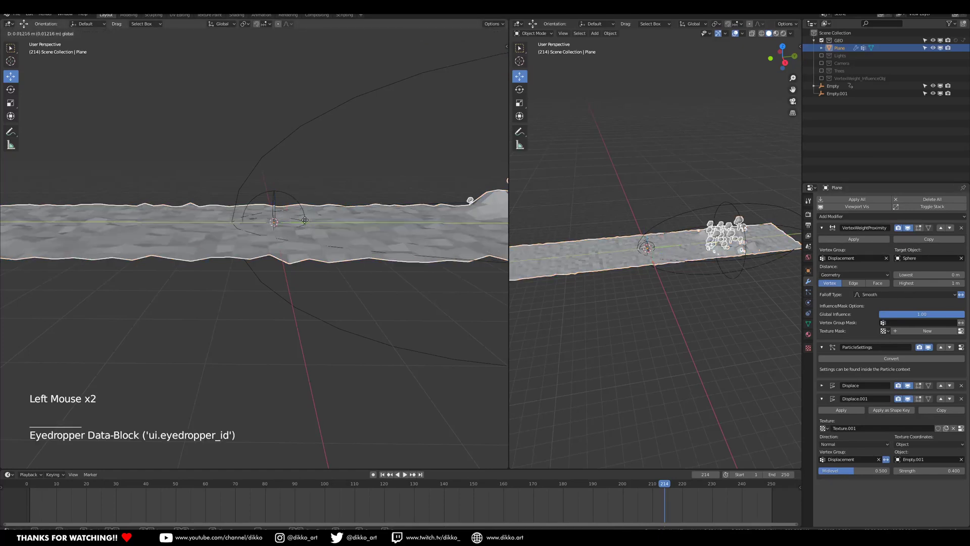
pyautogui.moveTo(304, 223); pyautogui.dragTo(308, 222)
pyautogui.hotkey('ctrl', 'z')
# Select the new sphere Empty and test sliding it along the Y axis, undoing the move.
pyautogui.click(291, 196)
pyautogui.moveTo(306, 222); pyautogui.dragTo(303, 224)
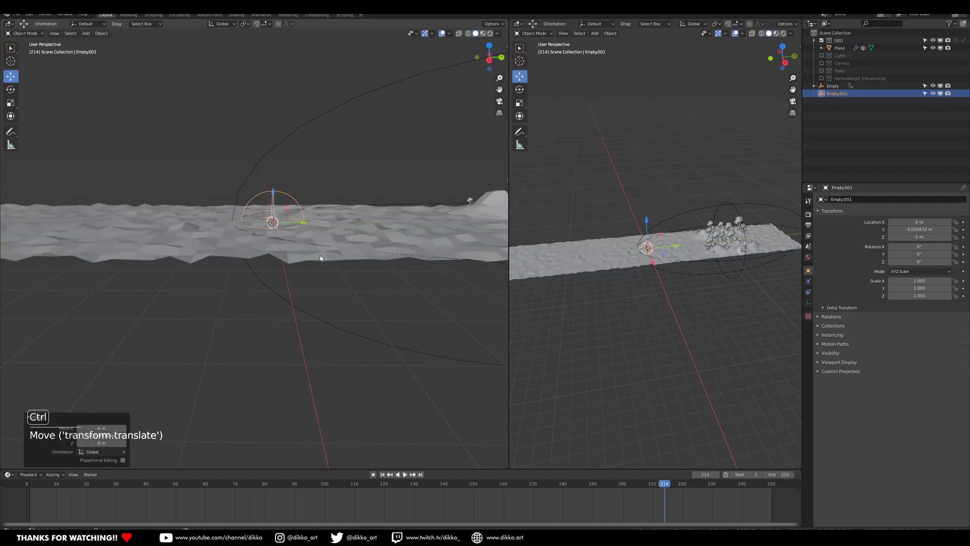
pyautogui.hotkey('ctrl', 'z')
# Keyframe the location of the new sphere Empty at frame 1.
pyautogui.moveTo(34, 486); pyautogui.dragTo(31, 493)
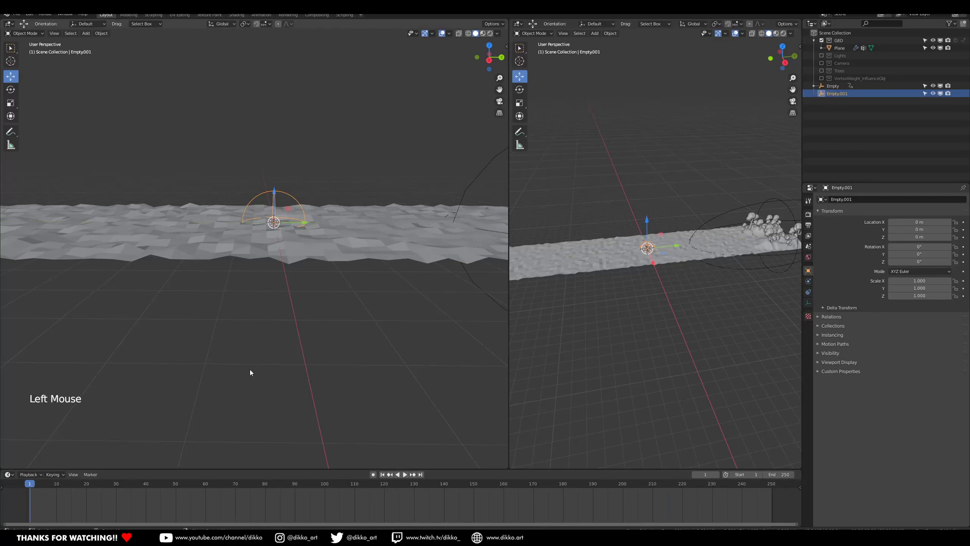
pyautogui.press('i')
pyautogui.click(249, 370)
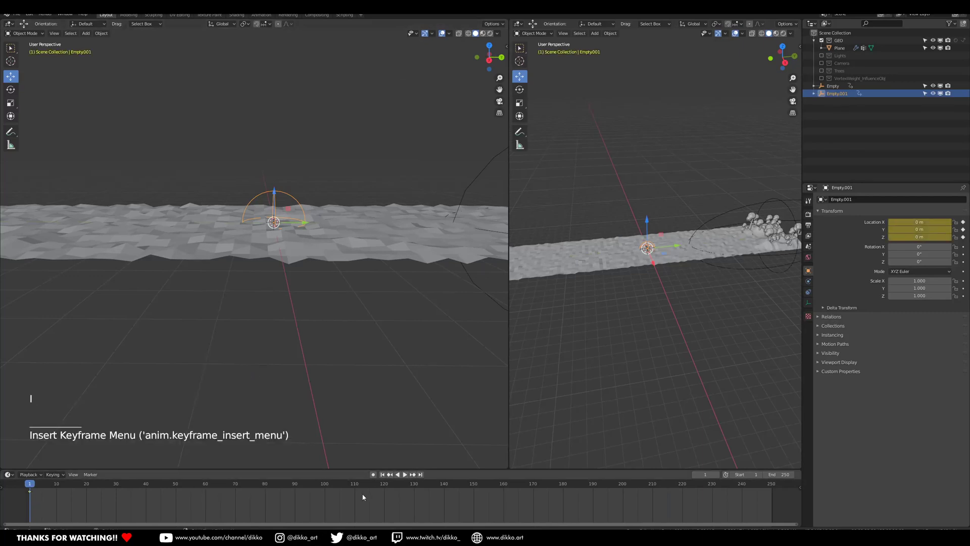
# At frame 125, move the sphere Empty about 0.12 m along Y and keyframe its location.
pyautogui.click(400, 486)
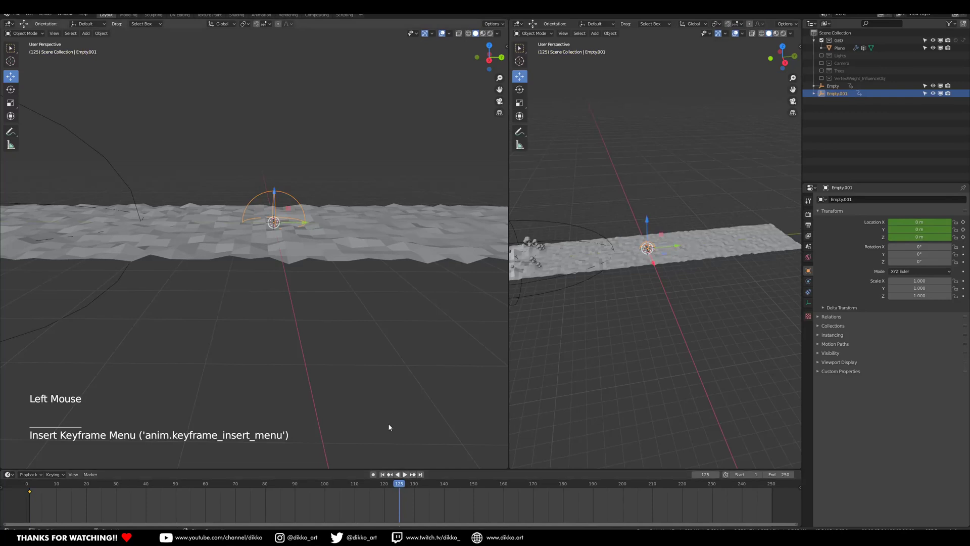
pyautogui.moveTo(305, 225); pyautogui.dragTo(308, 221)
pyautogui.press('i')
pyautogui.click(344, 302)
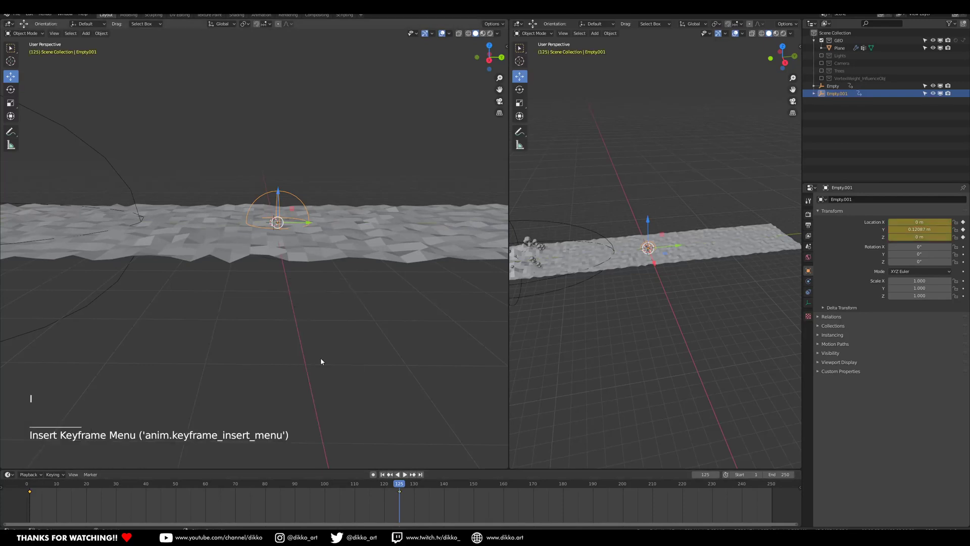
# Preview the Empty's motion, then copy its frame 1 location keyframe to frame 250.
pyautogui.moveTo(394, 492); pyautogui.dragTo(188, 494)
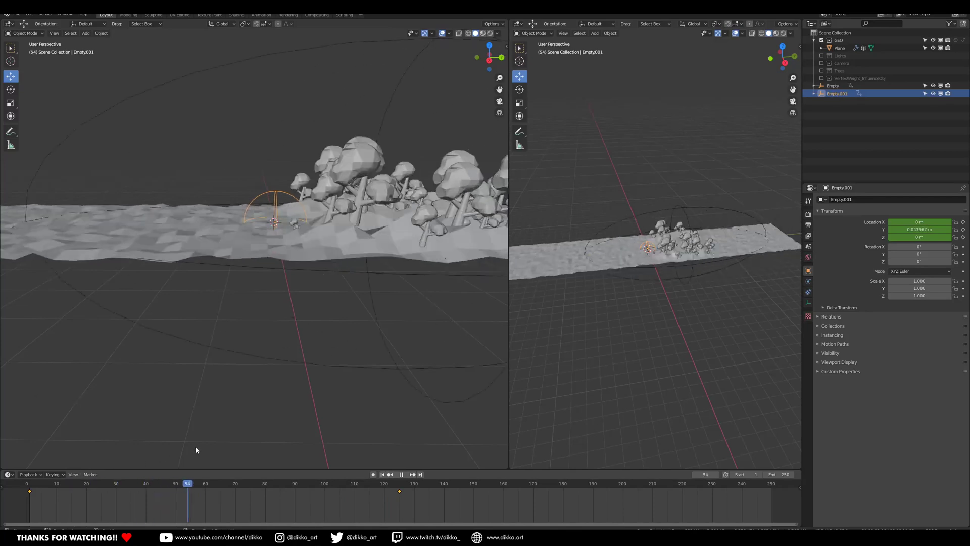
pyautogui.press('space')
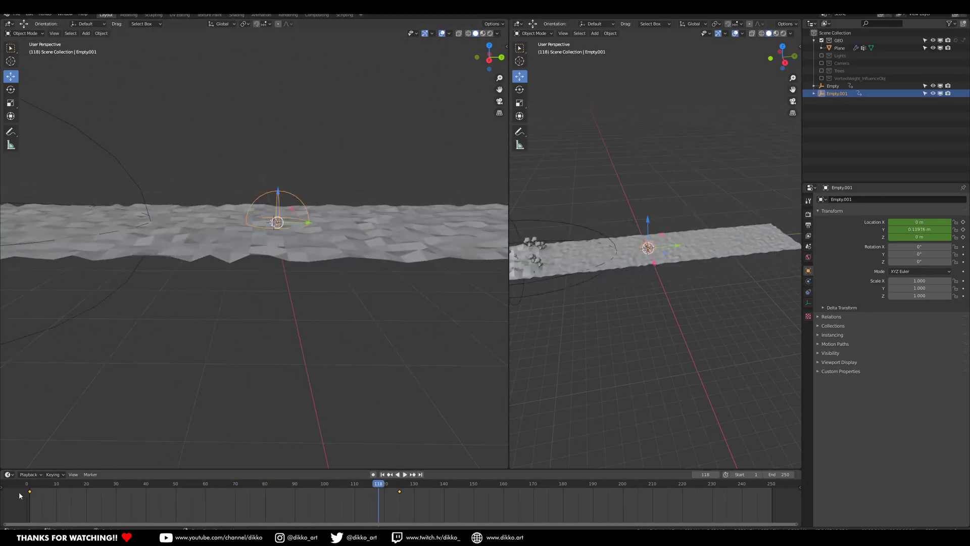
pyautogui.hotkey('ctrl', 'c')
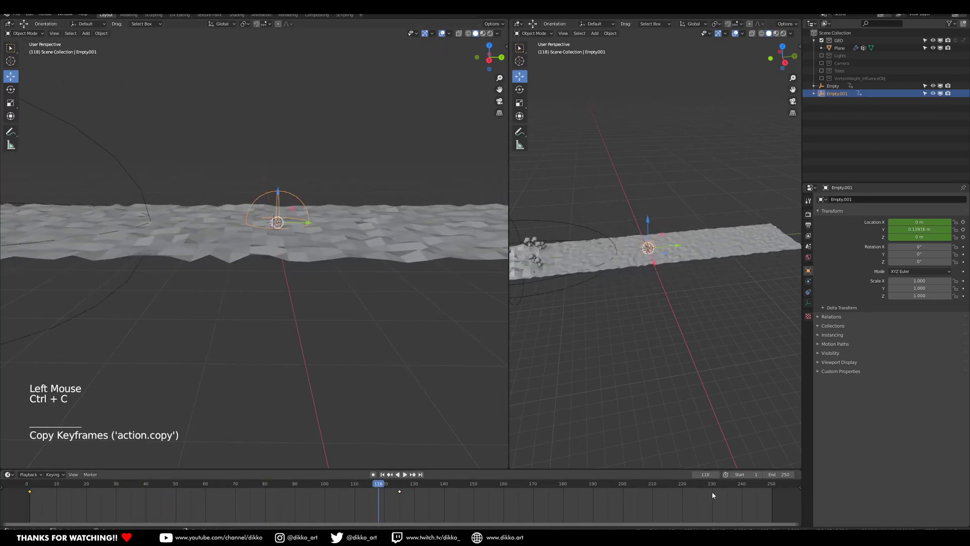
pyautogui.moveTo(781, 484); pyautogui.dragTo(772, 488)
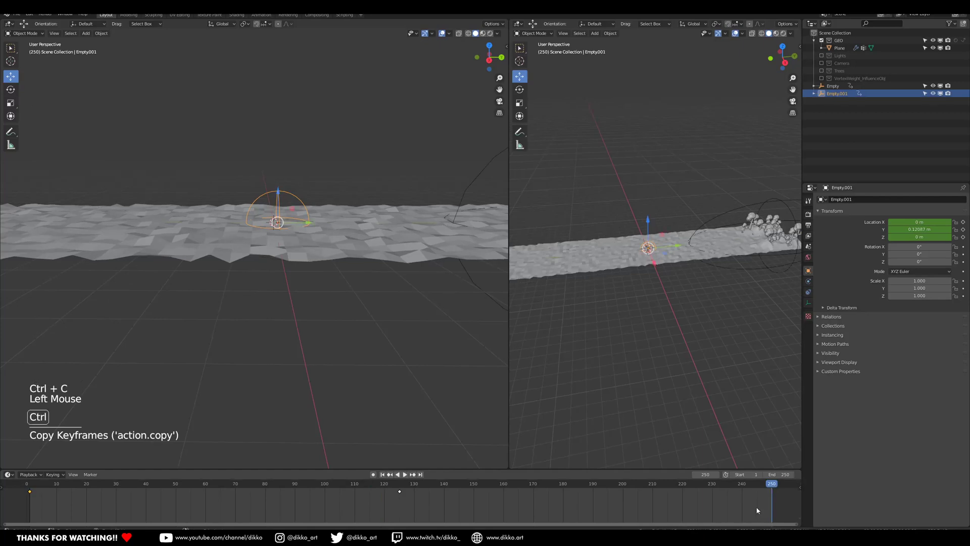
pyautogui.hotkey('ctrl', 'v')
# Replay the animation from frame 1 and examine the shifting ground noise along the strip from several angles.
pyautogui.click(30, 490)
pyautogui.press('space')
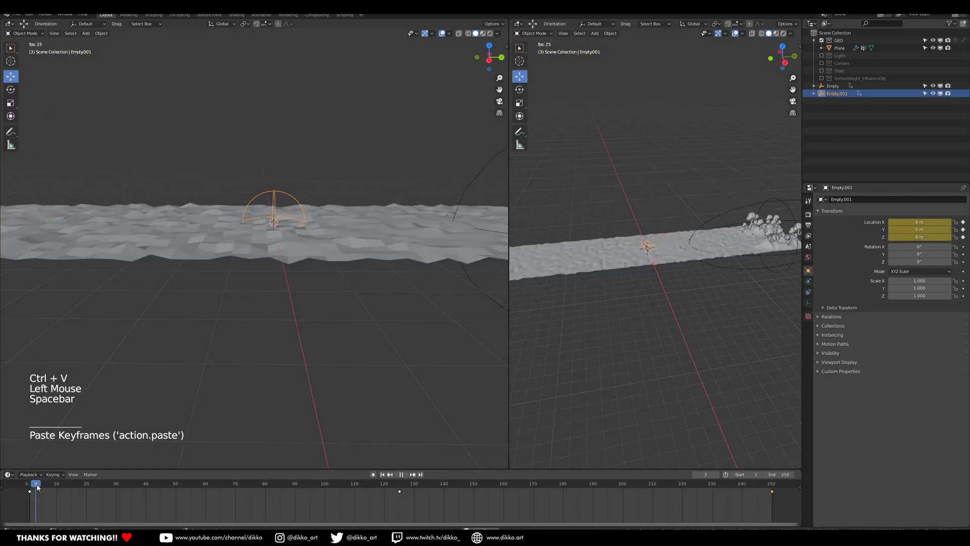
pyautogui.scroll(-2, 178, 394)
pyautogui.moveTo(178, 394); pyautogui.dragTo(230, 351, button='middle')
pyautogui.scroll(1, 208, 388)
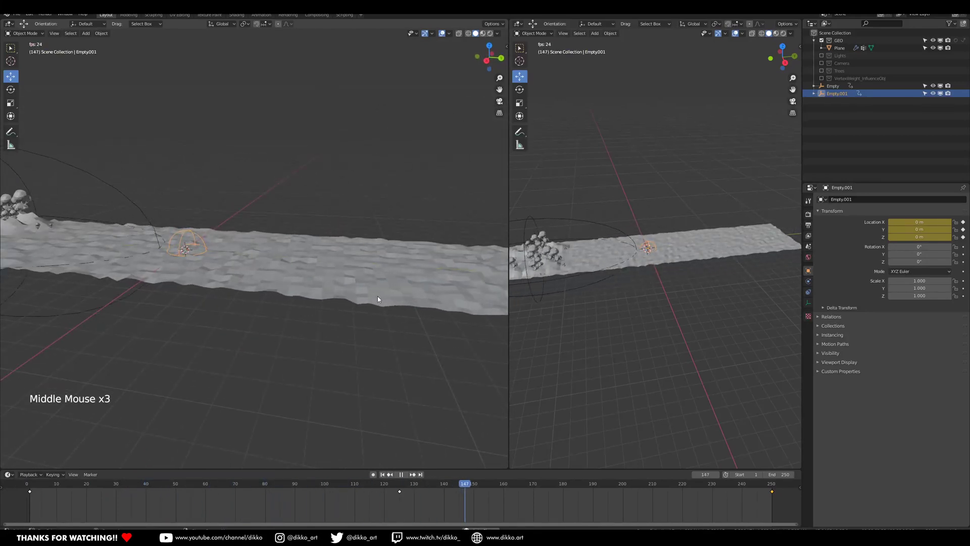
pyautogui.moveTo(307, 310); pyautogui.dragTo(223, 247, button='middle')
pyautogui.scroll(1, 330, 277)
pyautogui.scroll(1, 72, 232)
pyautogui.scroll(1, 118, 265)
pyautogui.moveTo(271, 277); pyautogui.dragTo(238, 293, button='middle')
pyautogui.press('space')
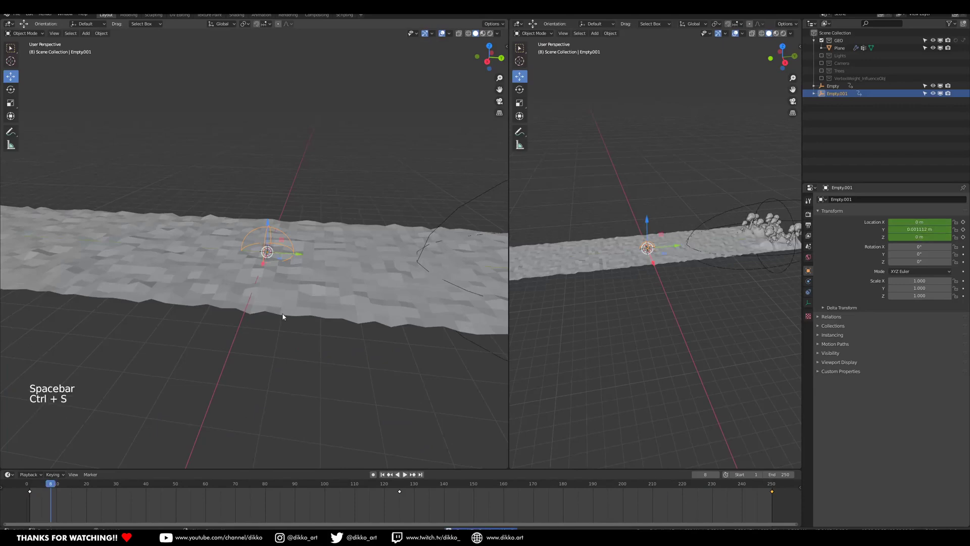
# Set the size of the Clouds texture in the plane's second Displace modifier to 1.30 and replay the animation.
pyautogui.moveTo(328, 295); pyautogui.dragTo(236, 284, button='middle')
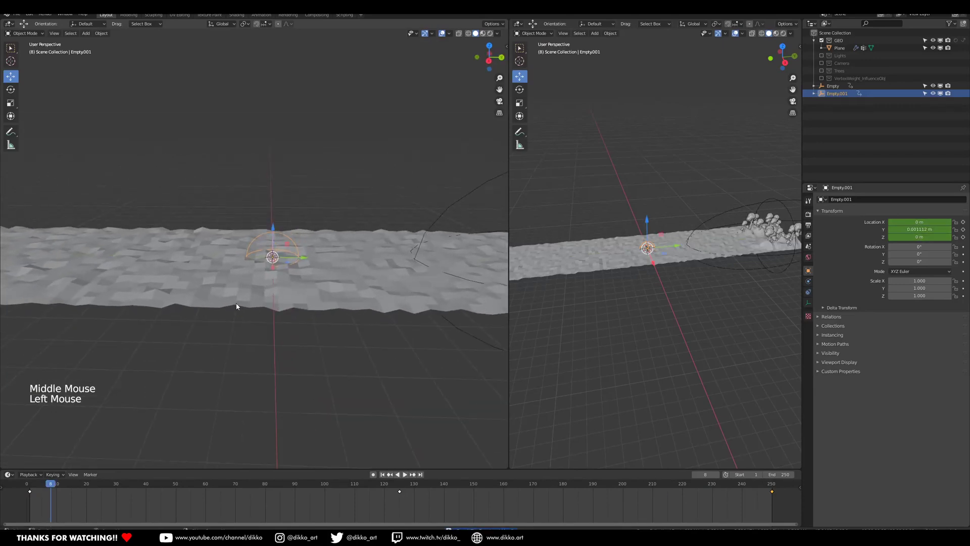
pyautogui.click(237, 307)
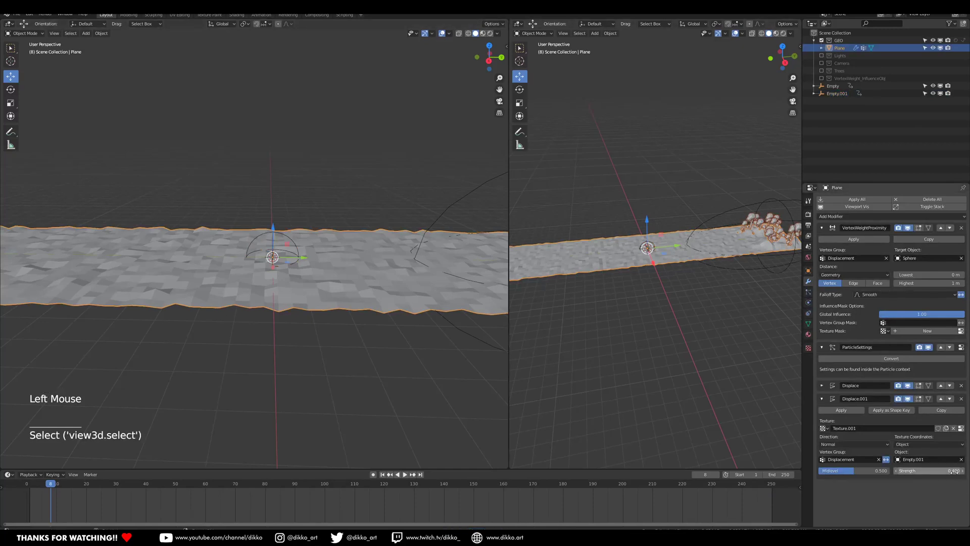
pyautogui.click(961, 428)
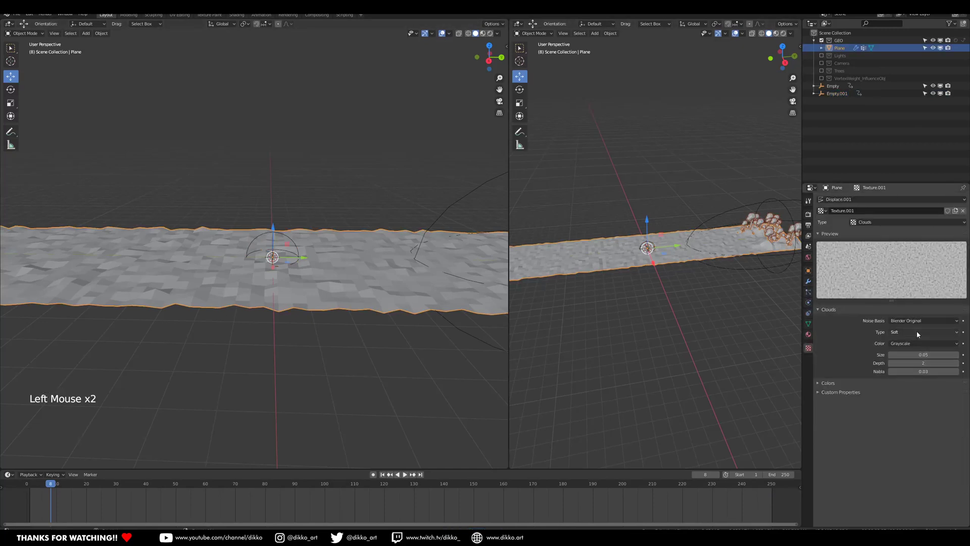
pyautogui.moveTo(923, 354); pyautogui.dragTo(948, 354)
pyautogui.press('space')
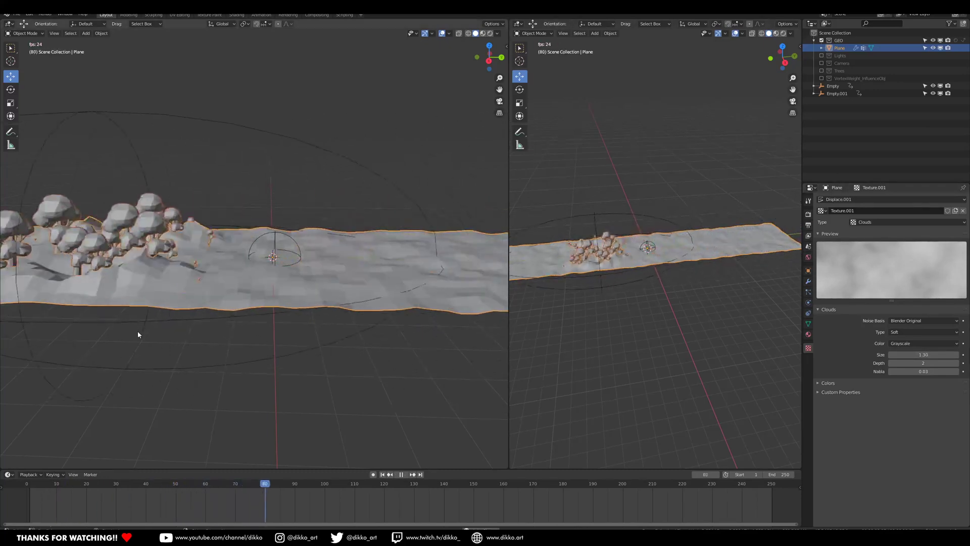
# Set the Clouds texture size in the plane's second Displace modifier to 0.62 and replay the animation.
pyautogui.press('space')
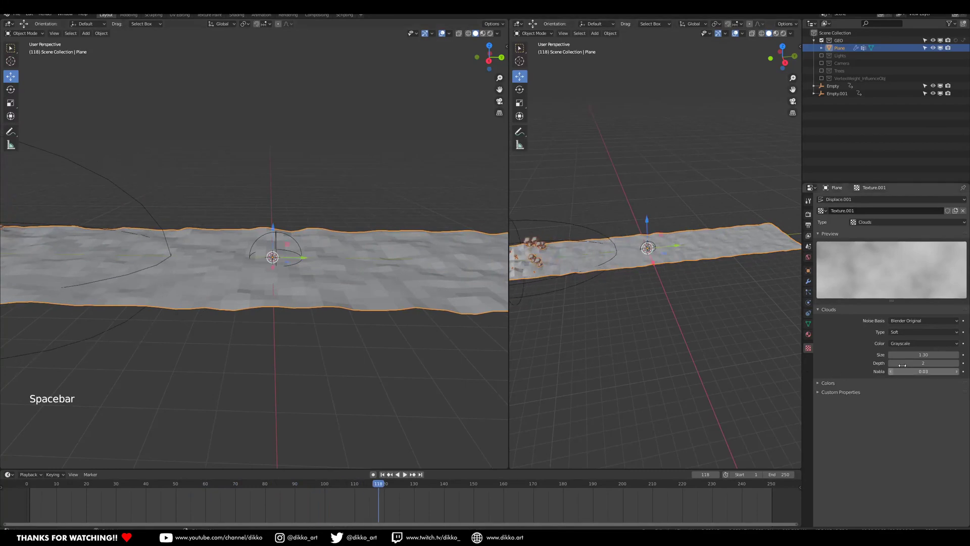
pyautogui.moveTo(925, 354); pyautogui.dragTo(890, 355)
pyautogui.press('space')
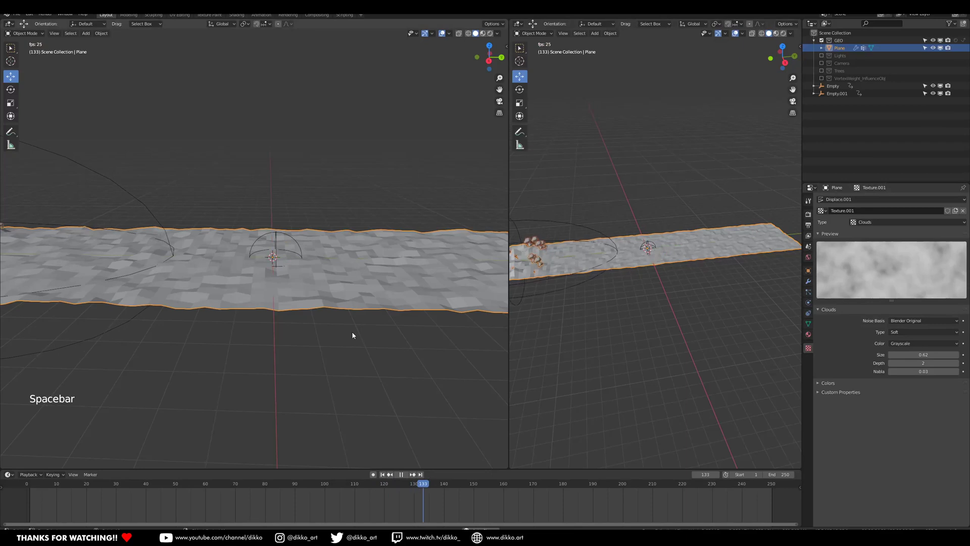
pyautogui.moveTo(357, 357); pyautogui.dragTo(250, 341, button='middle')
pyautogui.scroll(2, 250, 340)
# At frame 125, move the small sphere Empty (Empty.001) along Y and keyframe its location.
pyautogui.press('space')
pyautogui.click(399, 204)
pyautogui.click(399, 487)
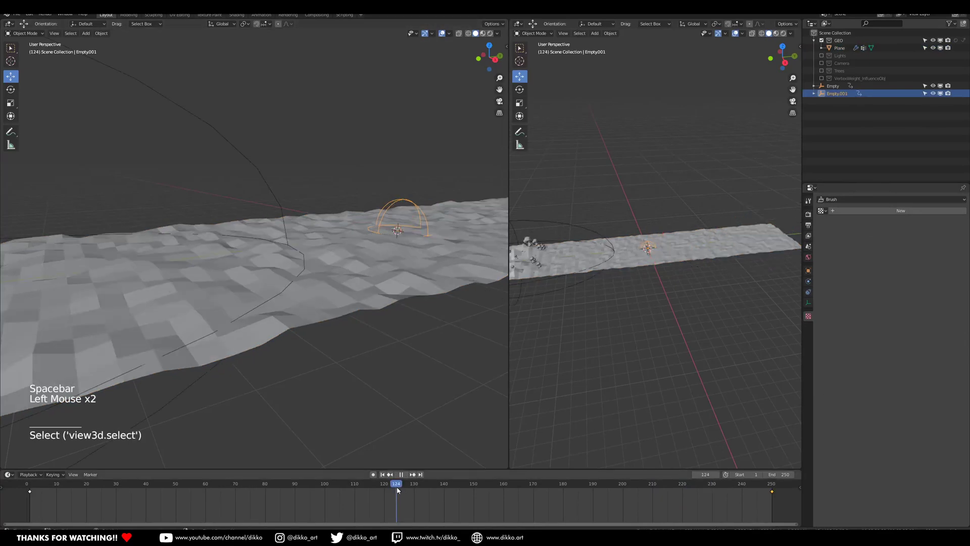
pyautogui.moveTo(392, 283); pyautogui.dragTo(385, 259, button='middle')
pyautogui.moveTo(401, 243); pyautogui.dragTo(441, 230)
pyautogui.press('i')
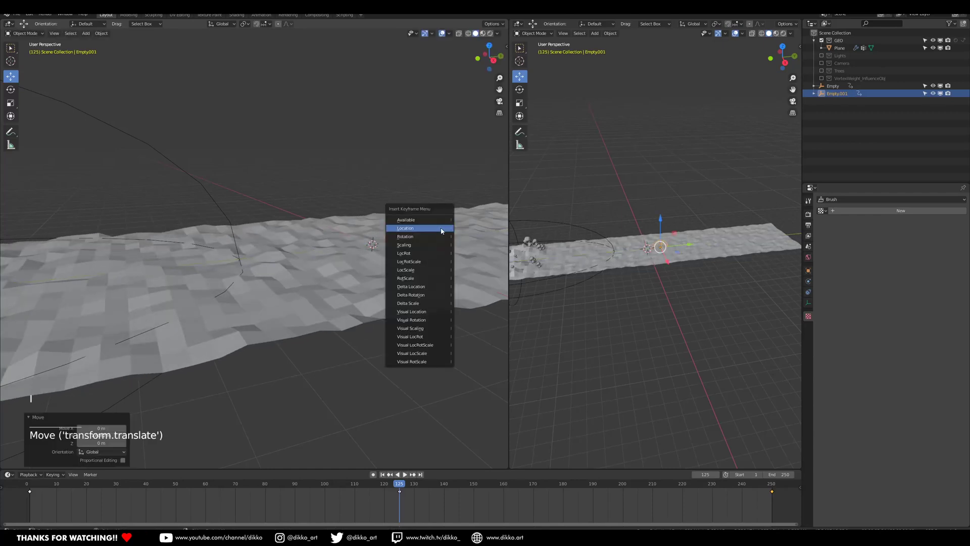
pyautogui.click(441, 231)
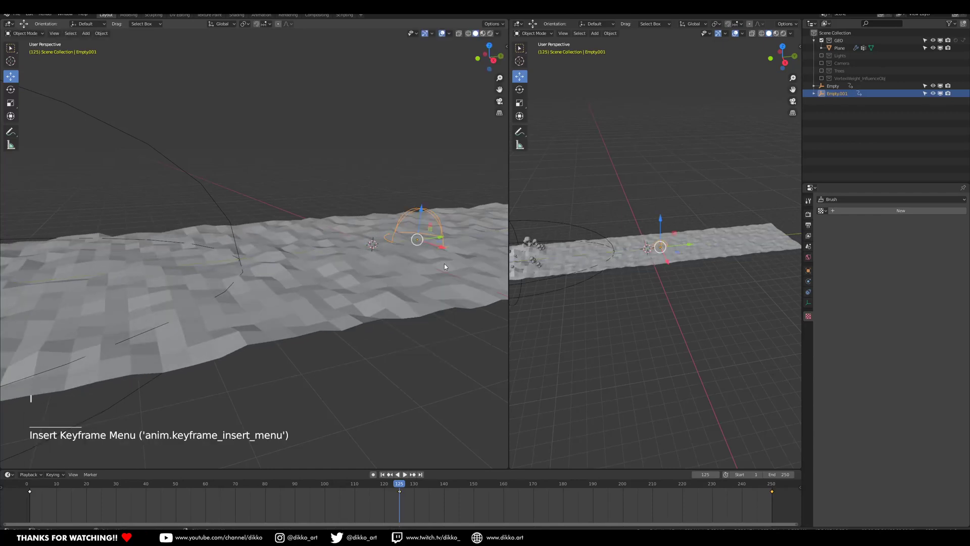
# Replay the animation from frame 1 and examine how the ground noise shifts with the keyframed Empty.
pyautogui.click(29, 486)
pyautogui.scroll(-3, 259, 369)
pyautogui.moveTo(258, 368); pyautogui.dragTo(201, 371, button='middle')
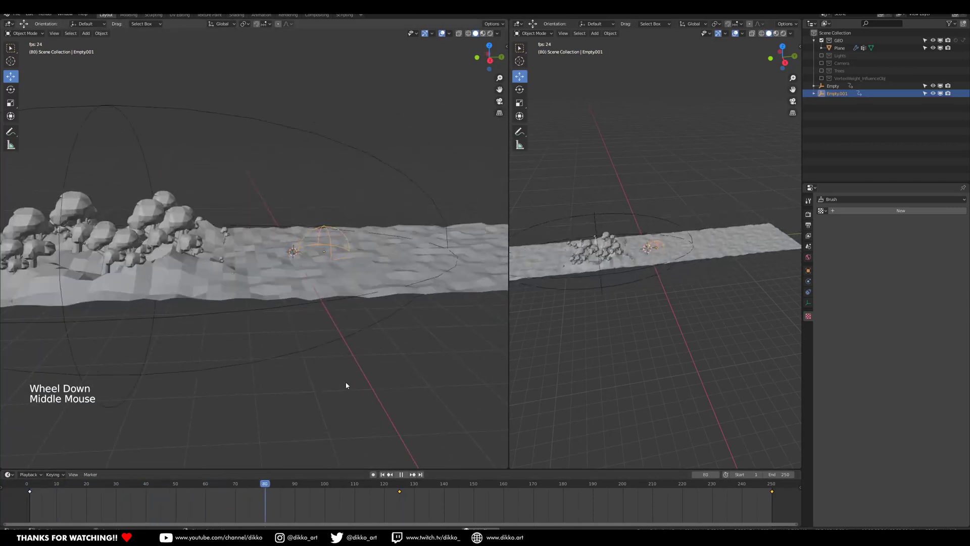
pyautogui.moveTo(360, 381); pyautogui.dragTo(301, 371, button='middle')
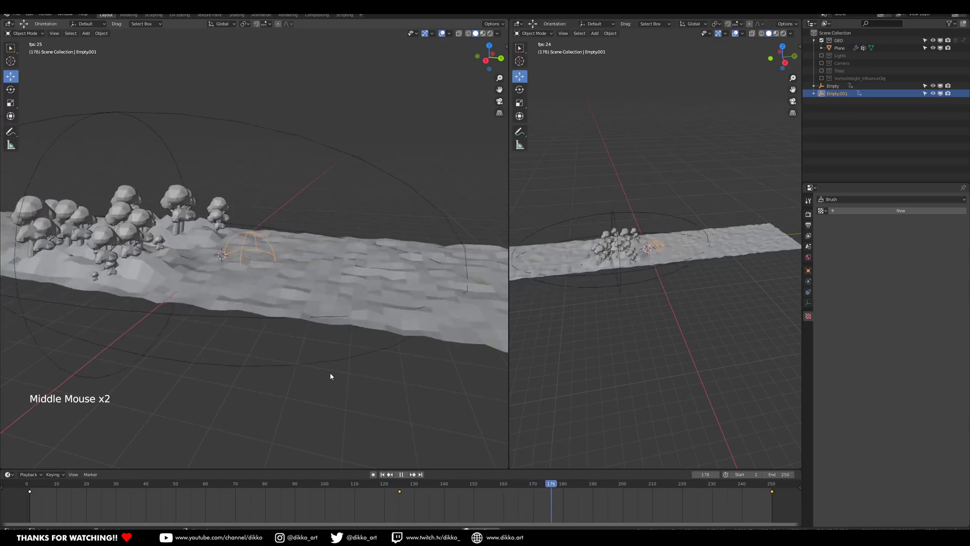
pyautogui.moveTo(326, 375)
pyautogui.mouseDown(button='middle')
pyautogui.moveTo(385, 379)
pyautogui.moveTo(325, 358)
pyautogui.mouseUp(button='middle')
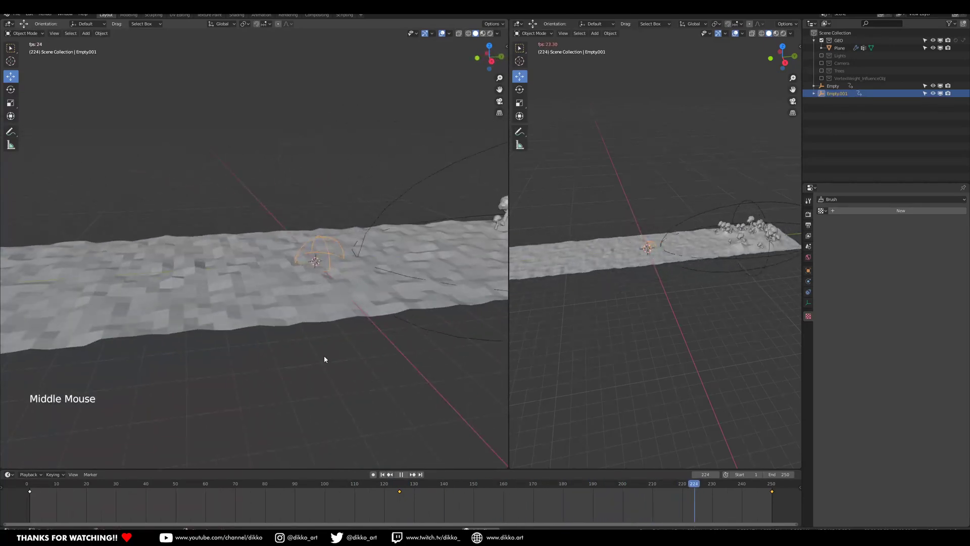
pyautogui.scroll(3, 251, 342)
# Save the file, then add a Decimate modifier to the plane with a Collapse ratio of about 0.54.
pyautogui.press('space')
pyautogui.click(248, 350)
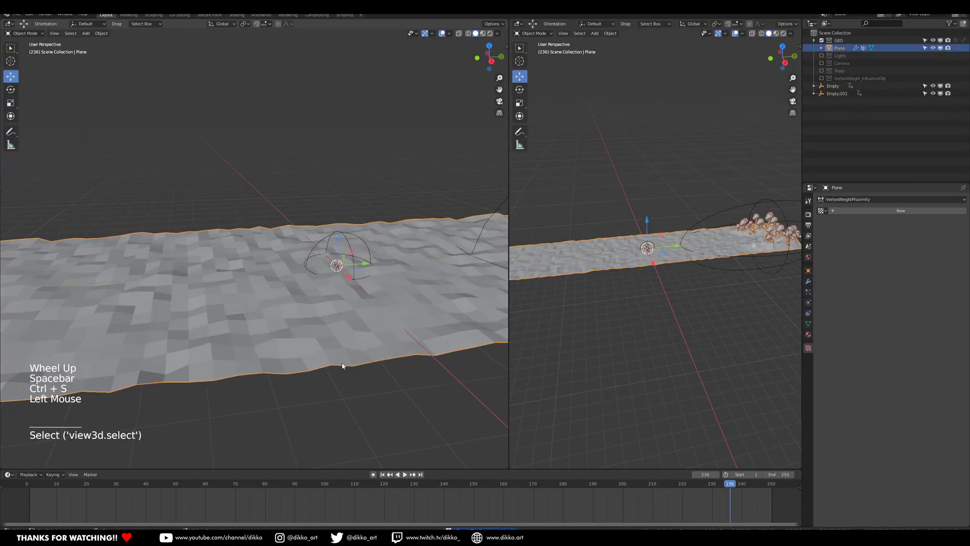
pyautogui.click(808, 279)
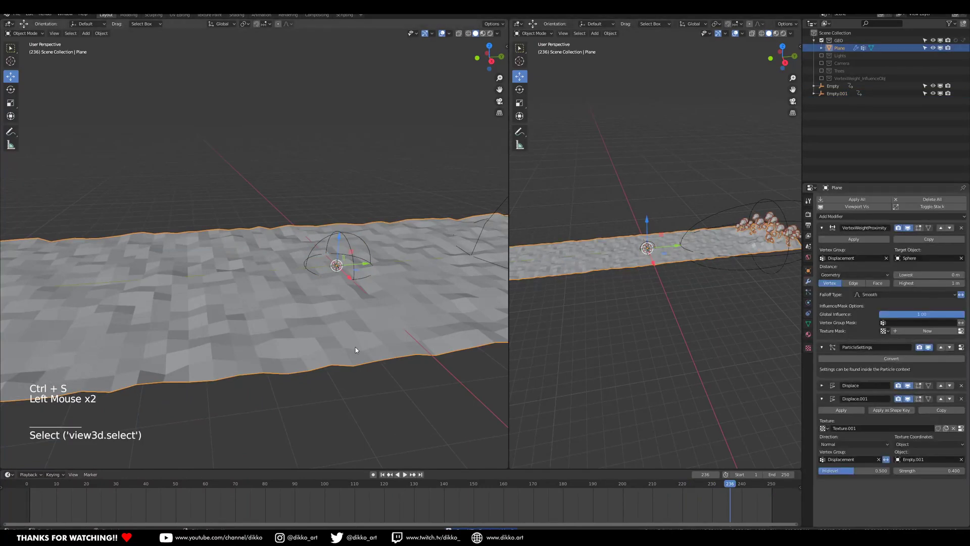
pyautogui.keyDown('shift'); pyautogui.moveTo(401, 276); pyautogui.dragTo(376, 275, button='middle'); pyautogui.keyUp('shift')
pyautogui.click(833, 216)
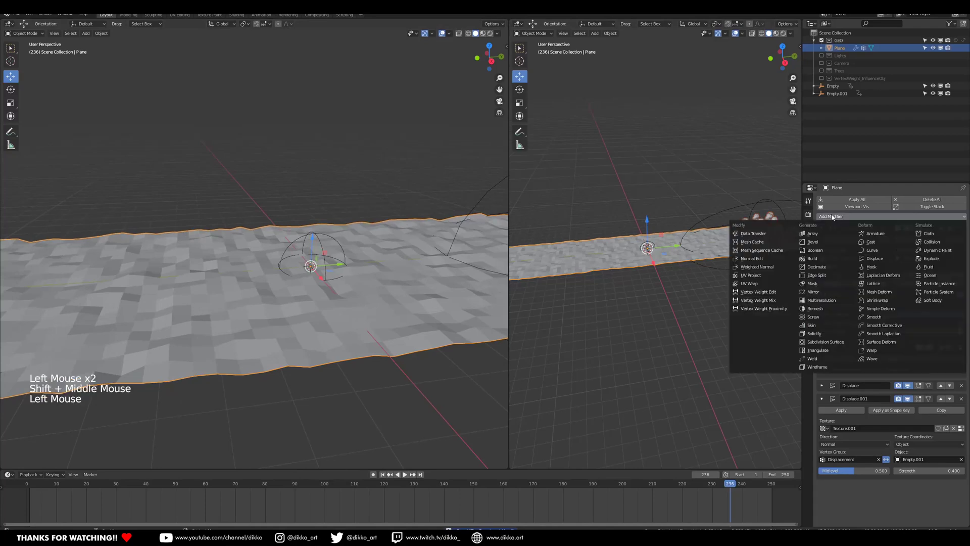
pyautogui.click(826, 267)
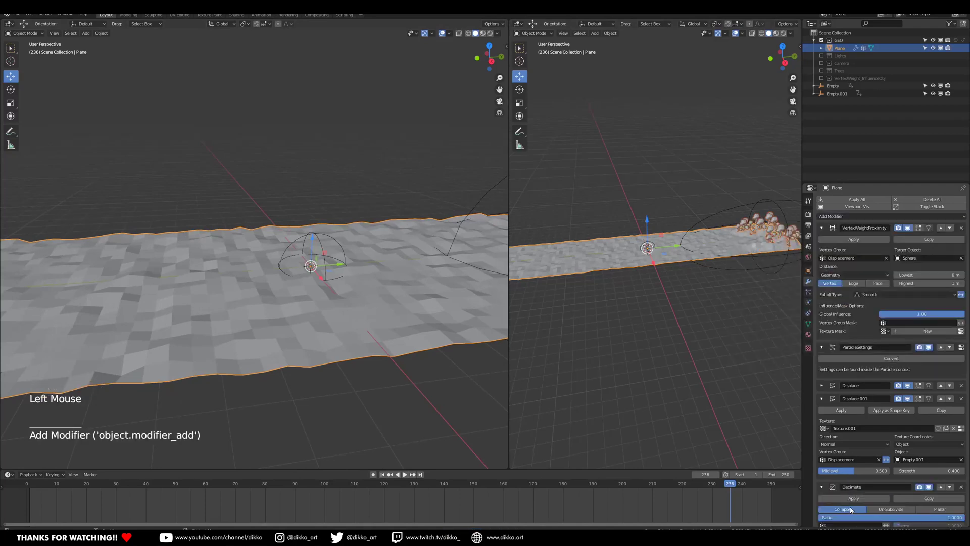
pyautogui.scroll(-3, 904, 502)
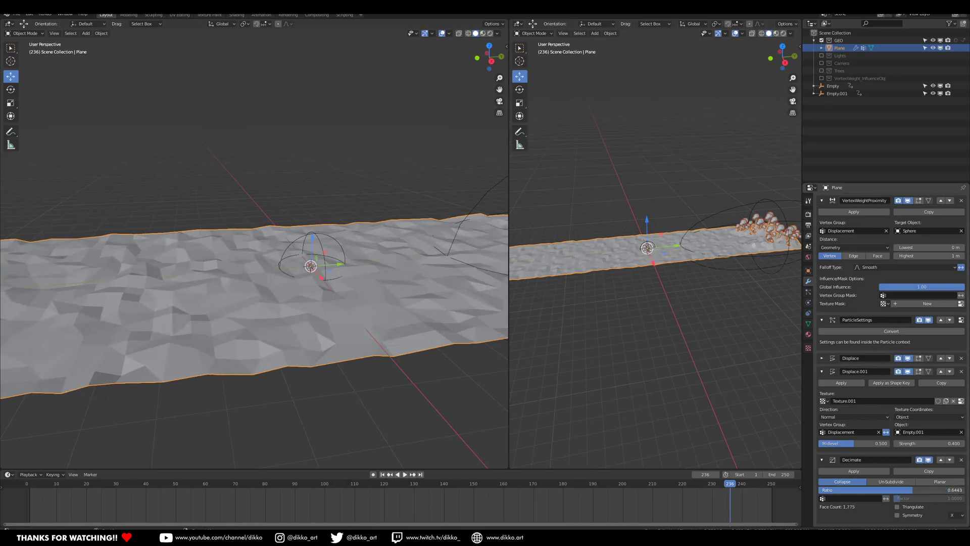
pyautogui.moveTo(905, 490); pyautogui.dragTo(898, 490)
# Play the animation and examine the decimated terrain surface along the strip.
pyautogui.scroll(-2, 424, 379)
pyautogui.moveTo(424, 378); pyautogui.dragTo(356, 372, button='middle')
pyautogui.press('space')
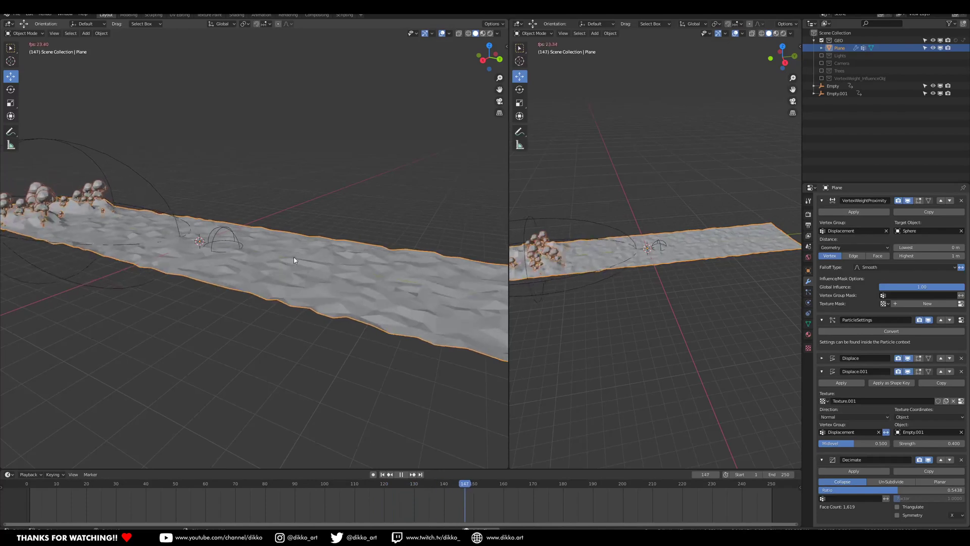
pyautogui.moveTo(249, 318); pyautogui.dragTo(309, 329, button='middle')
# Move the Decimate modifier above both Displace modifiers in the plane's modifier stack.
pyautogui.press('space')
pyautogui.click(940, 459)
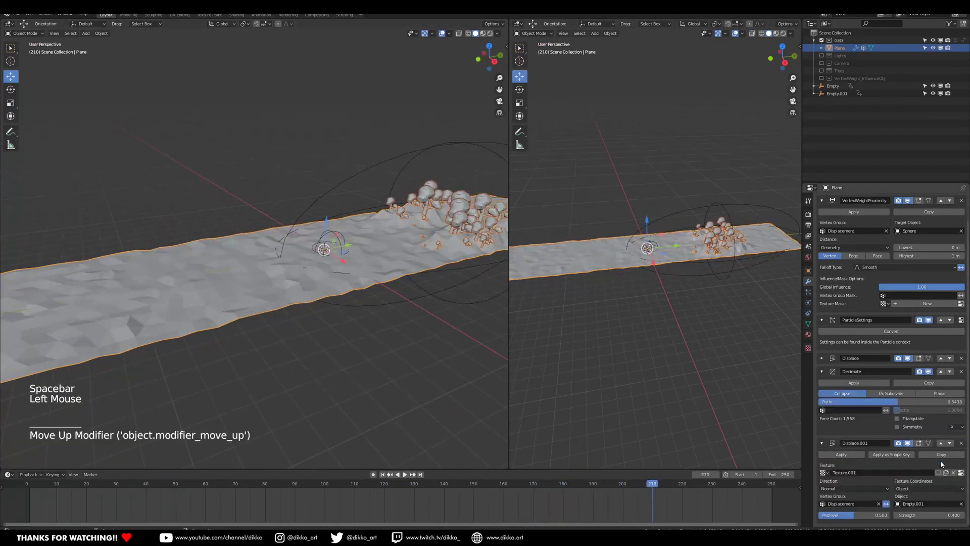
pyautogui.click(941, 372)
pyautogui.moveTo(273, 312); pyautogui.dragTo(237, 307, button='middle')
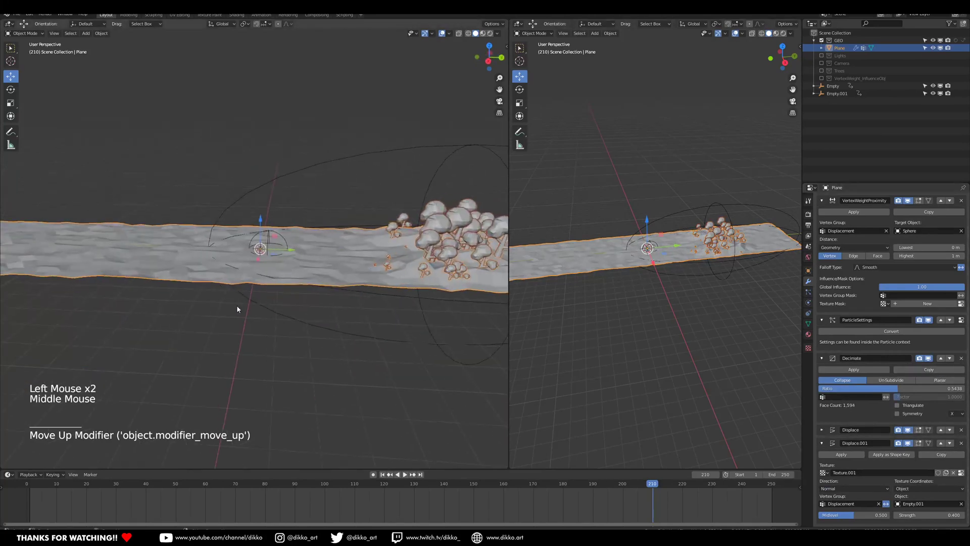
# Play the animation and examine the faceted ground and trees from several angles with the reordered modifiers.
pyautogui.press('space')
pyautogui.scroll(2, 281, 321)
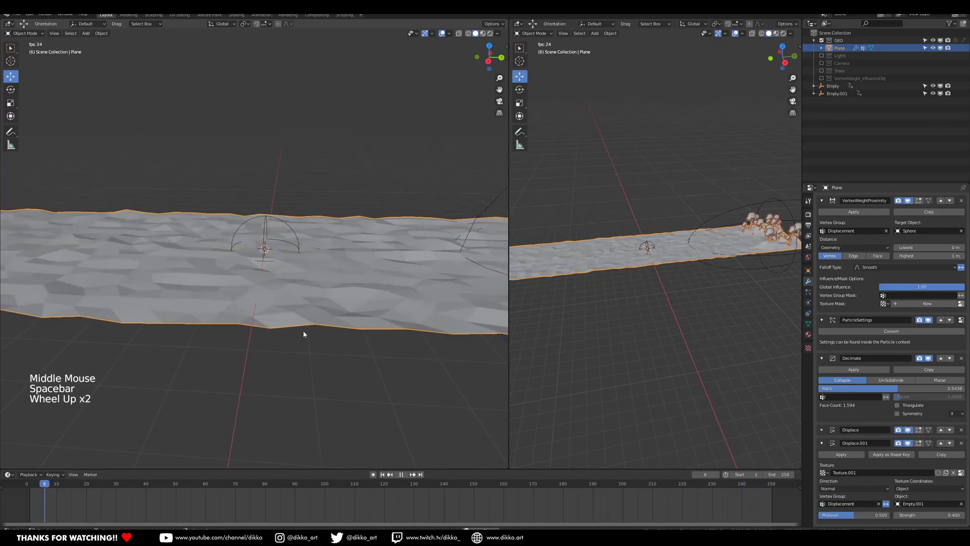
pyautogui.scroll(-1, 303, 331)
pyautogui.moveTo(303, 332); pyautogui.dragTo(279, 337, button='middle')
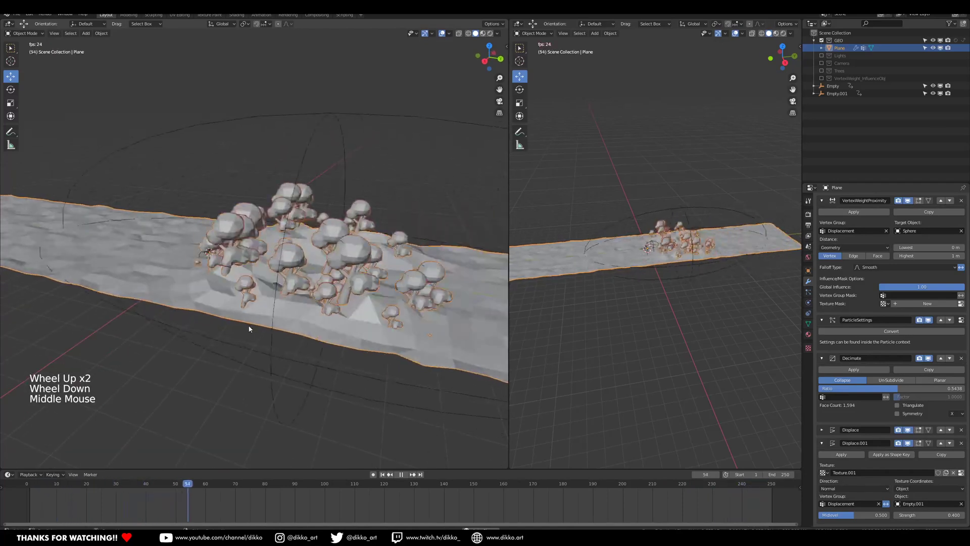
pyautogui.moveTo(171, 325); pyautogui.dragTo(117, 332, button='middle')
pyautogui.moveTo(329, 297); pyautogui.dragTo(205, 278, button='middle')
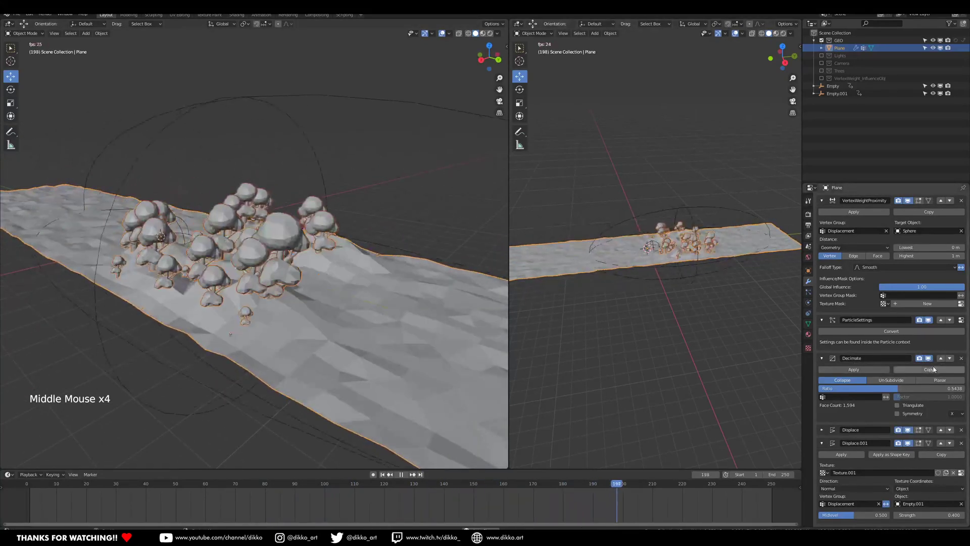
pyautogui.scroll(-2, 132, 287)
pyautogui.moveTo(131, 287); pyautogui.dragTo(235, 287, button='middle')
pyautogui.scroll(2, 301, 285)
pyautogui.moveTo(300, 285); pyautogui.dragTo(123, 289, button='middle')
pyautogui.scroll(-1, 108, 294)
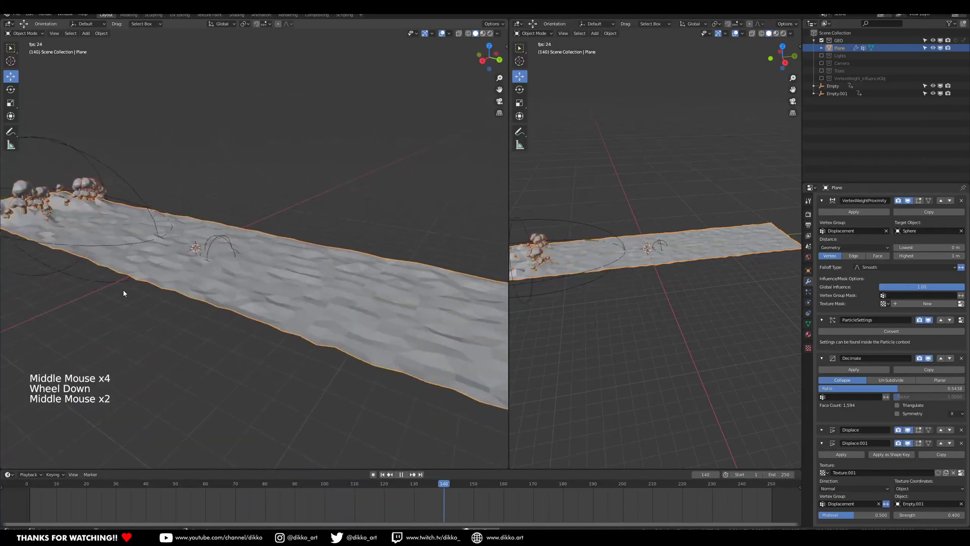
pyautogui.press('space')
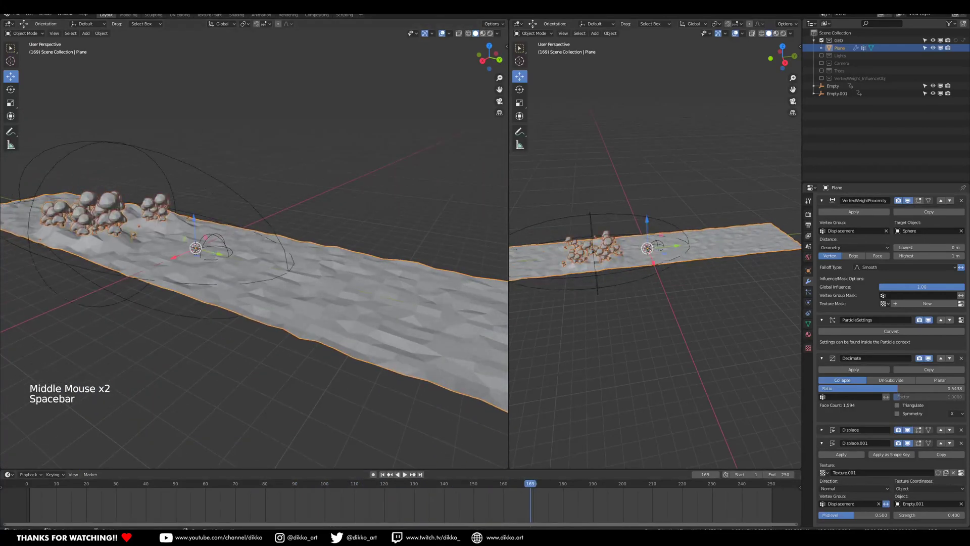
pyautogui.click(173, 537)
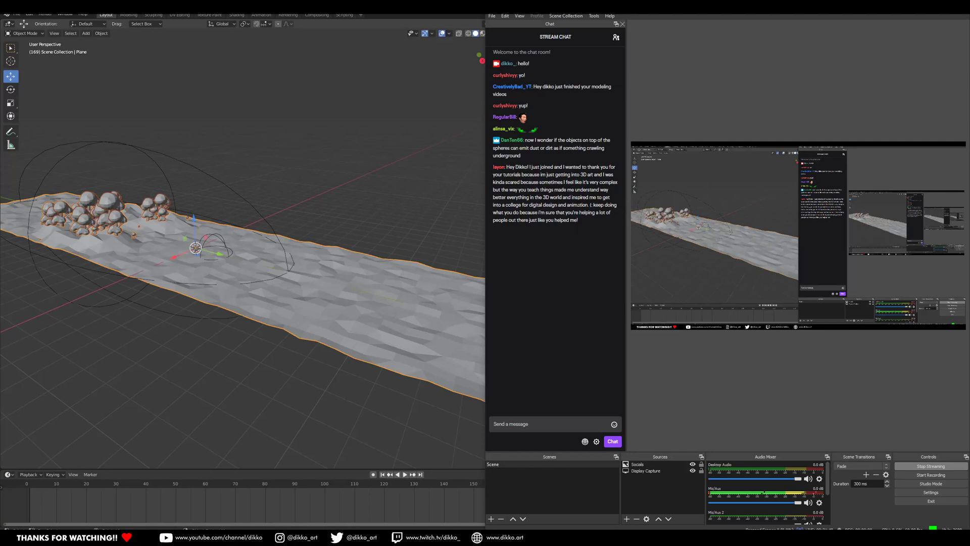
pyautogui.click(234, 12)
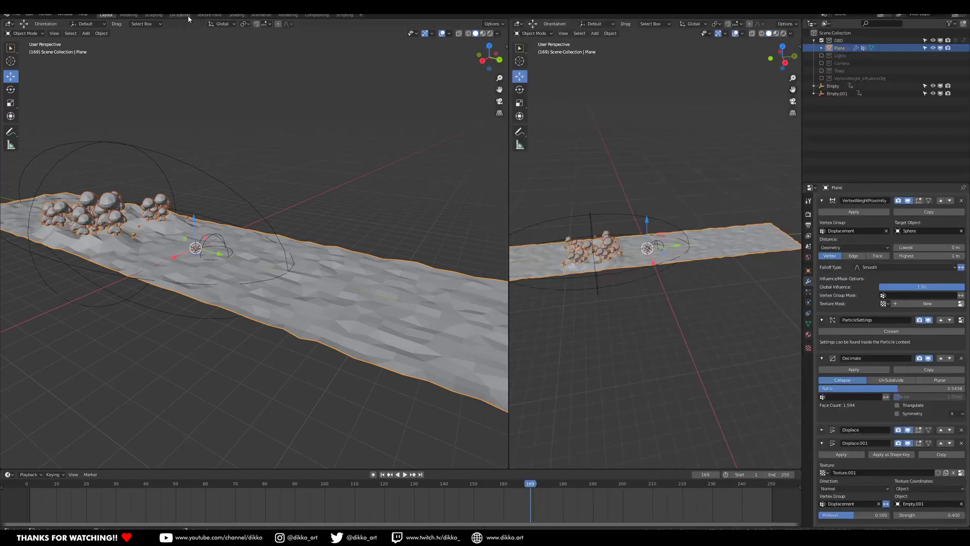
# Replay the animation and inspect the whole terrain strip with its moving trees from wider and closer views.
pyautogui.moveTo(215, 254); pyautogui.dragTo(260, 304, button='middle')
pyautogui.scroll(-2, 272, 263)
pyautogui.press('space')
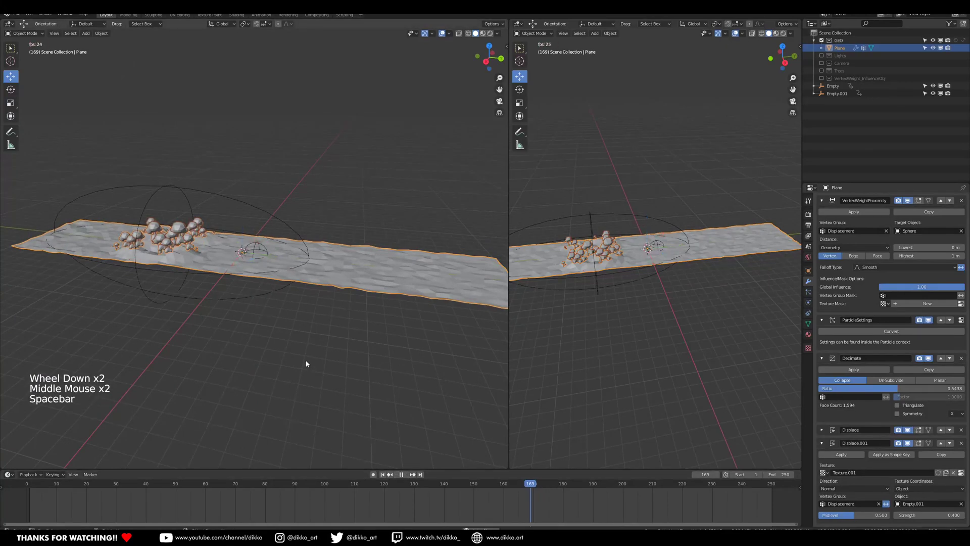
pyautogui.moveTo(344, 330); pyautogui.dragTo(262, 327, button='middle')
pyautogui.scroll(2, 299, 306)
pyautogui.scroll(-3, 284, 330)
pyautogui.scroll(4, 349, 330)
pyautogui.keyDown('shift'); pyautogui.moveTo(293, 293); pyautogui.dragTo(398, 130, button='middle'); pyautogui.keyUp('shift')
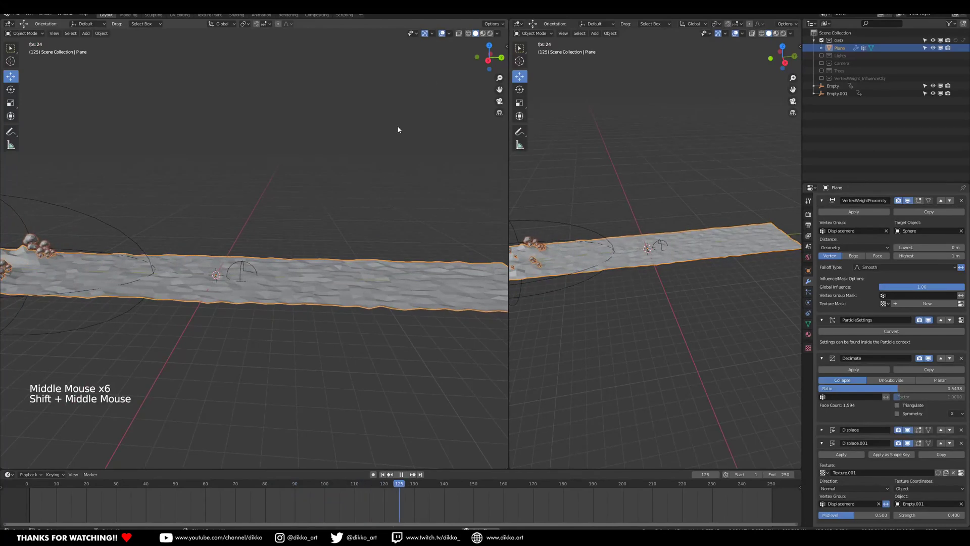
# Switch the larger 3D viewport to Material Preview shading and save the file.
pyautogui.press('space')
pyautogui.click(483, 33)
pyautogui.hotkey('ctrl', 's')
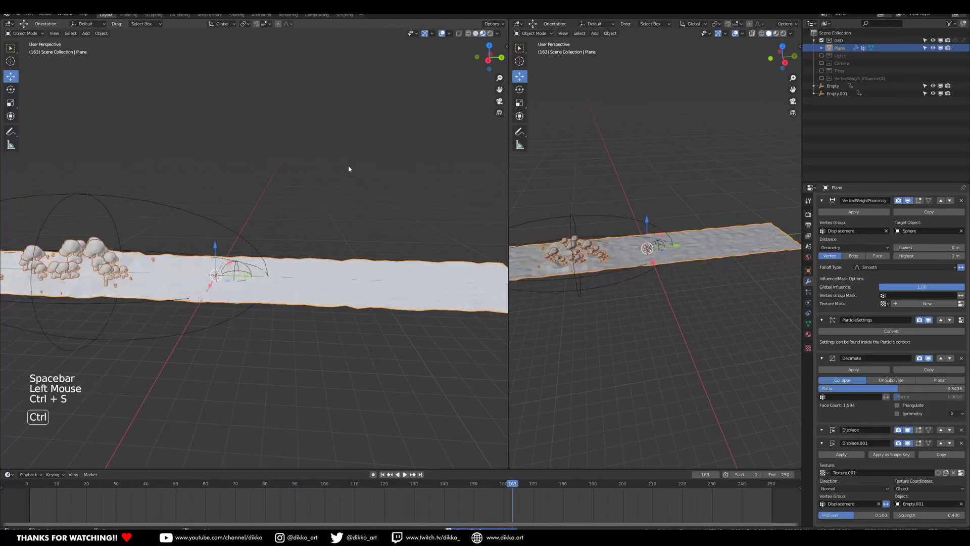
# Preview the terrain and tree animation in Material Preview shading, then save the file.
pyautogui.press('space')
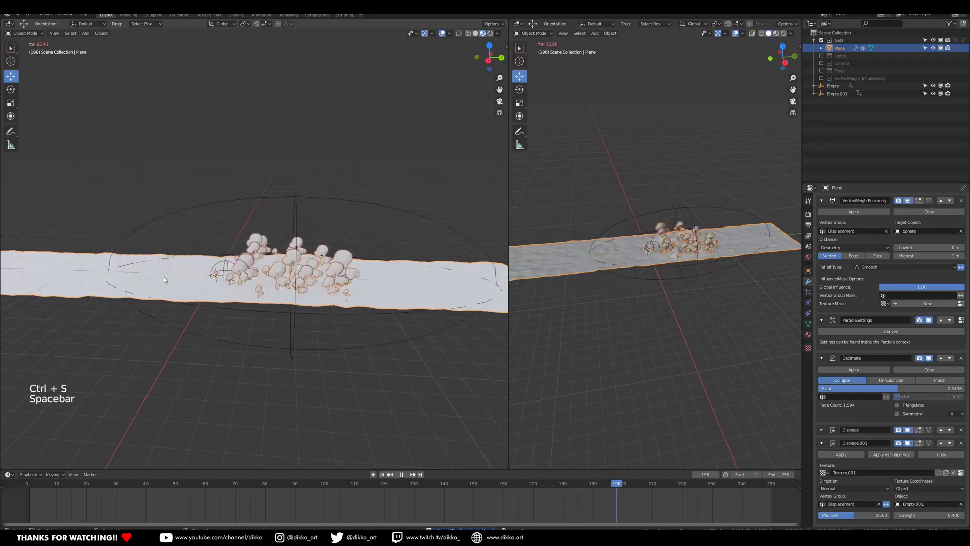
pyautogui.moveTo(243, 223); pyautogui.dragTo(374, 302, button='middle')
pyautogui.scroll(2, 210, 221)
pyautogui.scroll(-1, 283, 308)
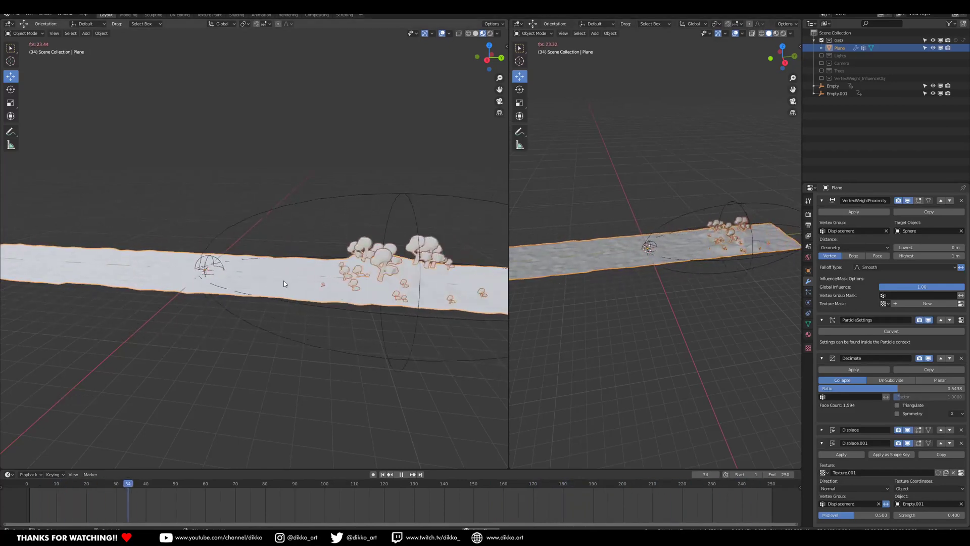
pyautogui.press('space')
pyautogui.hotkey('ctrl', 's')
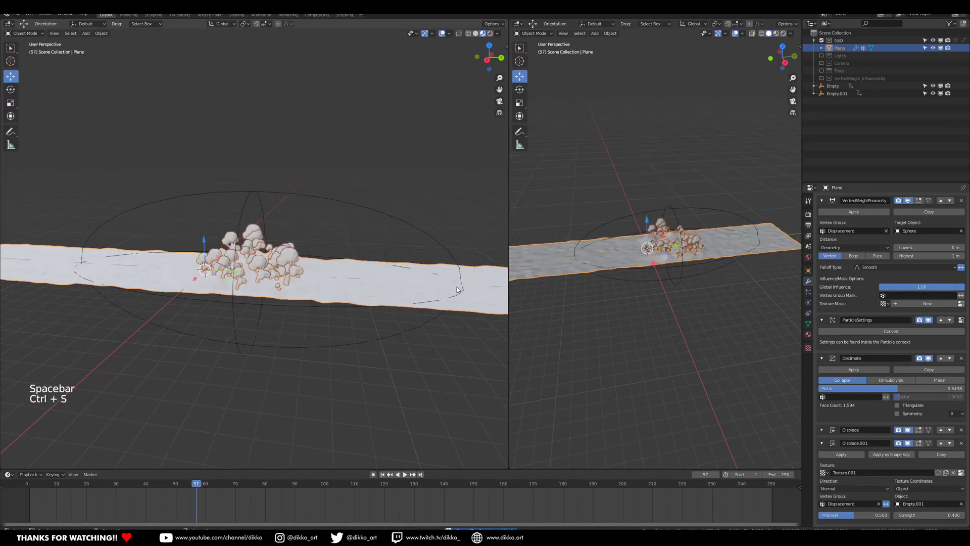
# Create a new material on the terrain plane and name it Ocean.
pyautogui.click(474, 308)
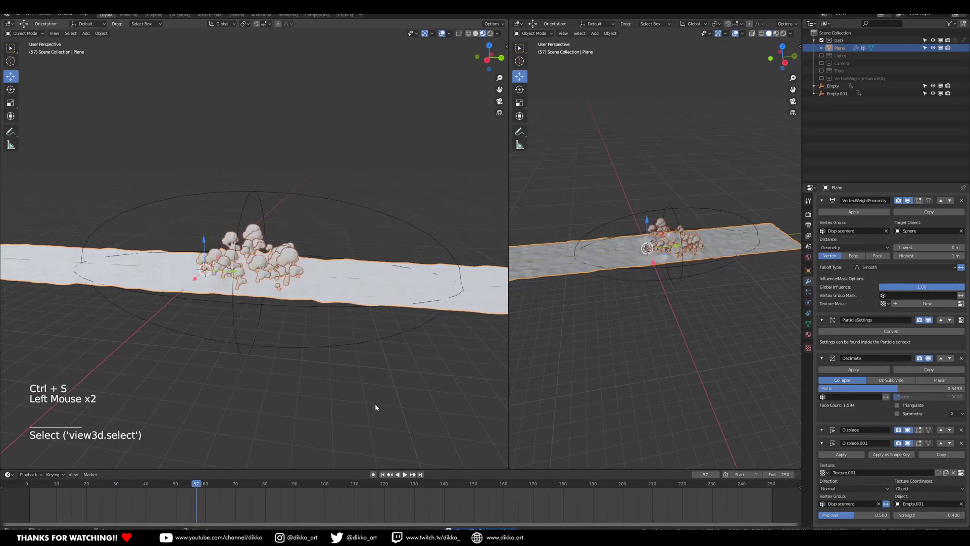
pyautogui.click(484, 311)
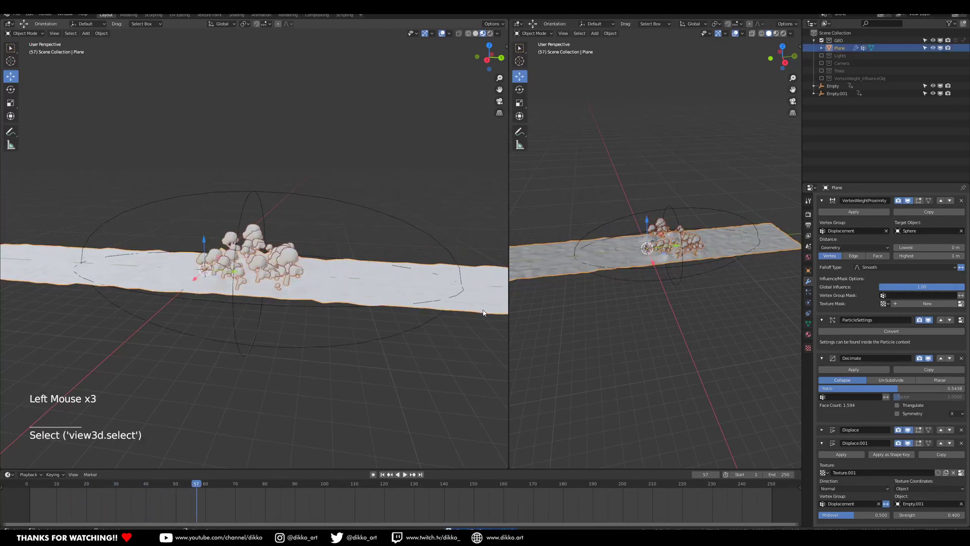
pyautogui.click(809, 335)
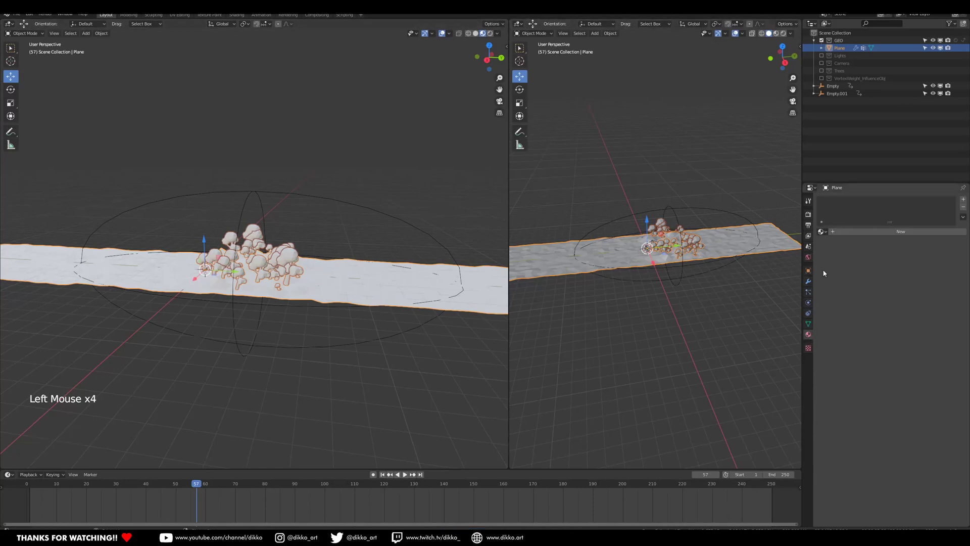
pyautogui.click(860, 232)
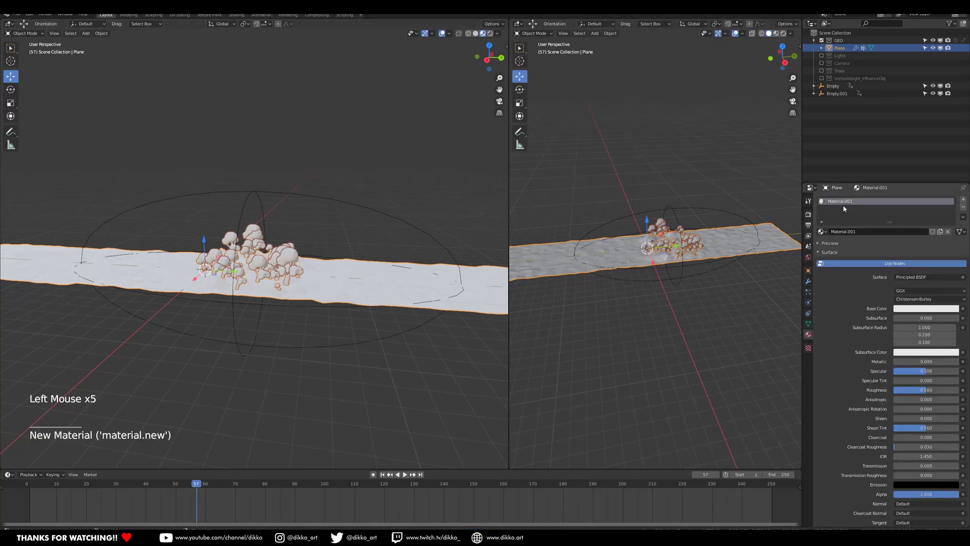
pyautogui.click(842, 203)
pyautogui.write('Ocean')
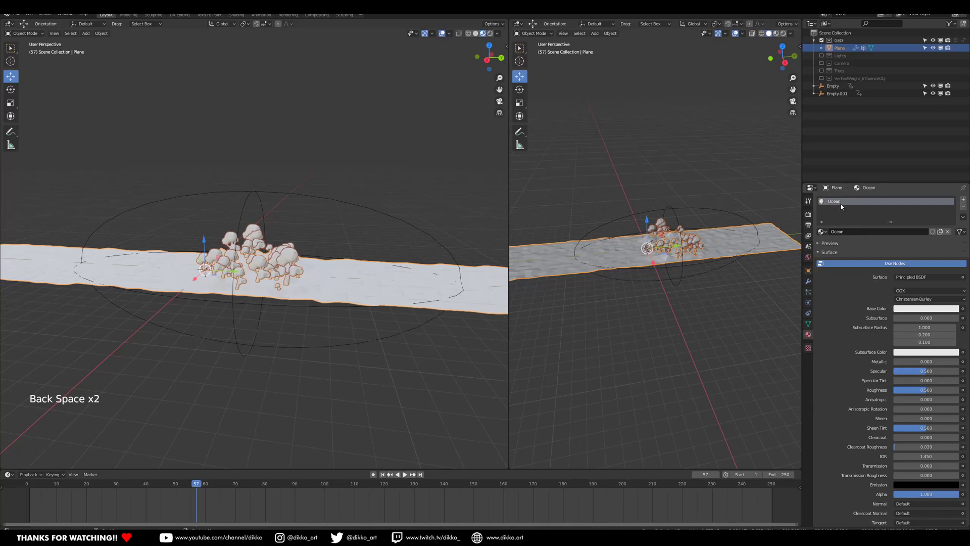
pyautogui.moveTo(202, 334); pyautogui.dragTo(244, 274, button='middle')
pyautogui.scroll(2, 245, 332)
pyautogui.keyDown('shift'); pyautogui.scroll(-1, 245, 274); pyautogui.keyUp('shift')
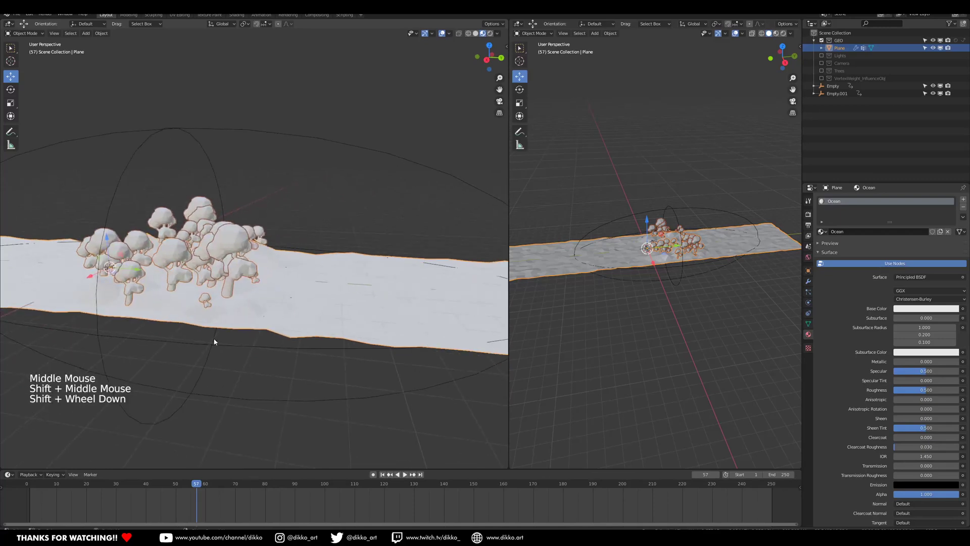
# Switch the smaller 3D viewport to the Shader Editor and select the Ocean material's Principled BSDF node.
pyautogui.moveTo(214, 341); pyautogui.dragTo(361, 284, button='middle')
pyautogui.moveTo(261, 262); pyautogui.dragTo(454, 242, button='middle')
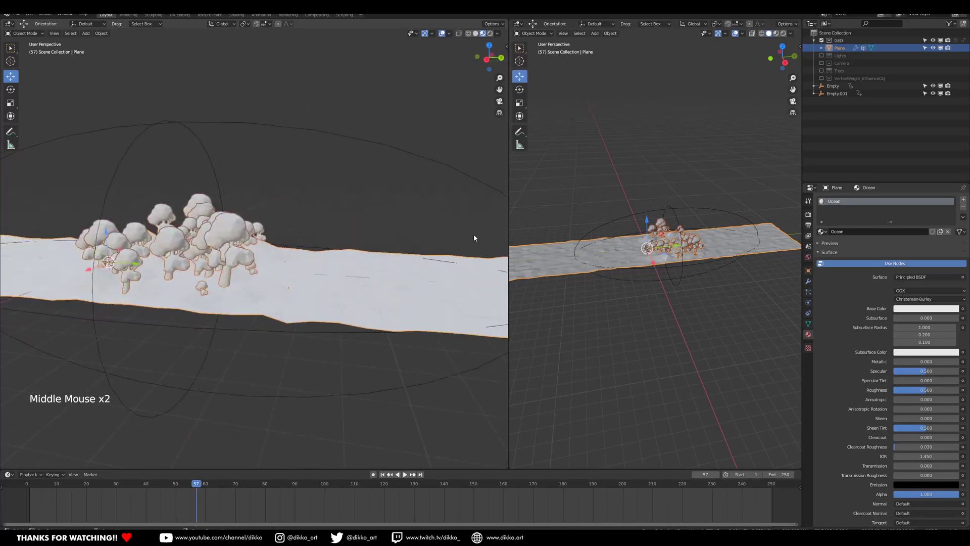
pyautogui.click(519, 25)
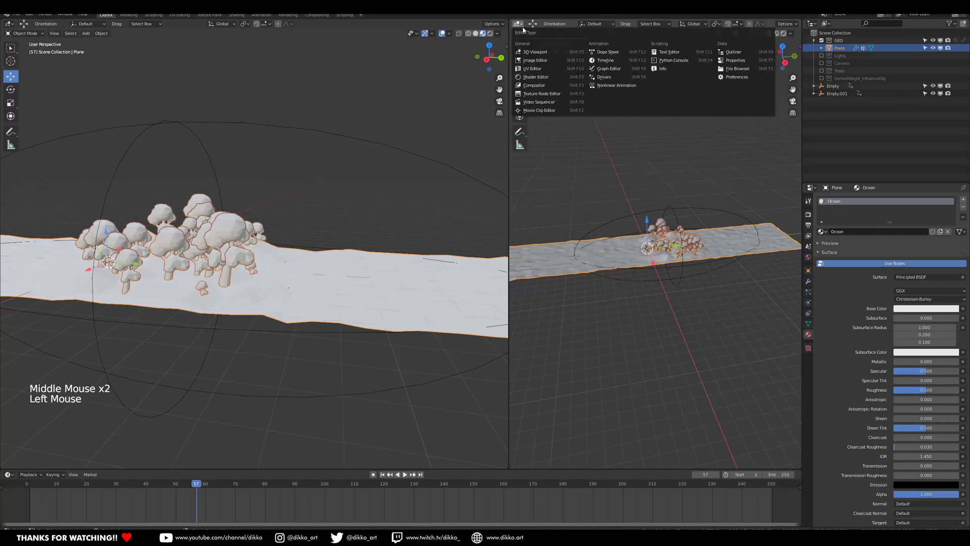
pyautogui.click(546, 76)
pyautogui.moveTo(589, 301); pyautogui.dragTo(659, 211, button='middle')
pyautogui.scroll(7, 601, 276)
pyautogui.scroll(3, 601, 276)
pyautogui.scroll(-2, 659, 211)
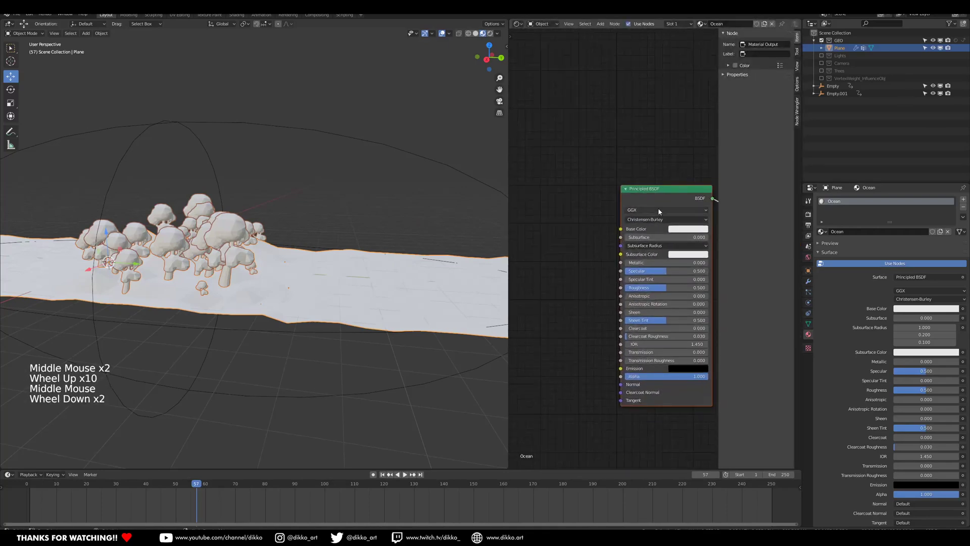
pyautogui.click(653, 189)
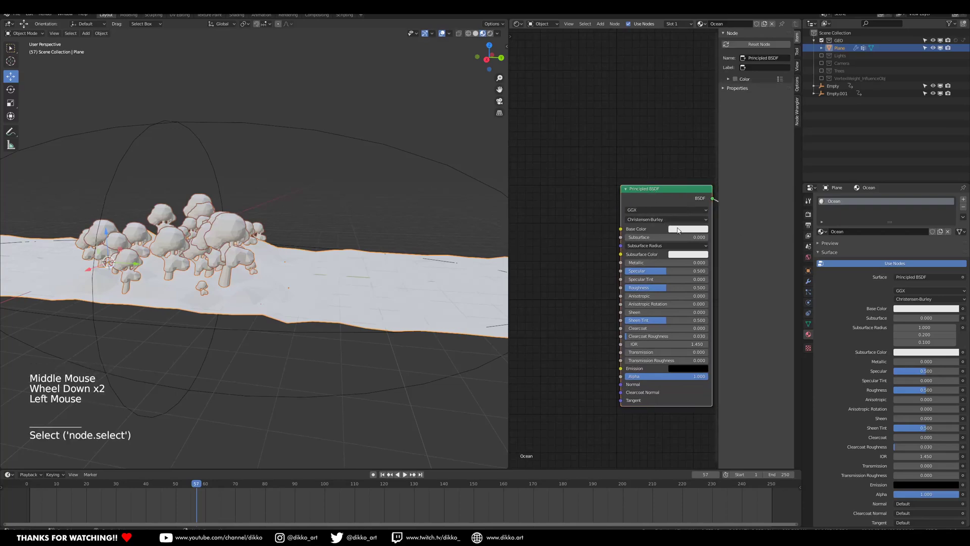
# Add a Mapping node and place it well to the left of the Principled BSDF node.
pyautogui.scroll(-2, 652, 202)
pyautogui.moveTo(573, 305); pyautogui.dragTo(600, 299, button='middle')
pyautogui.hotkey('shift', 'a')
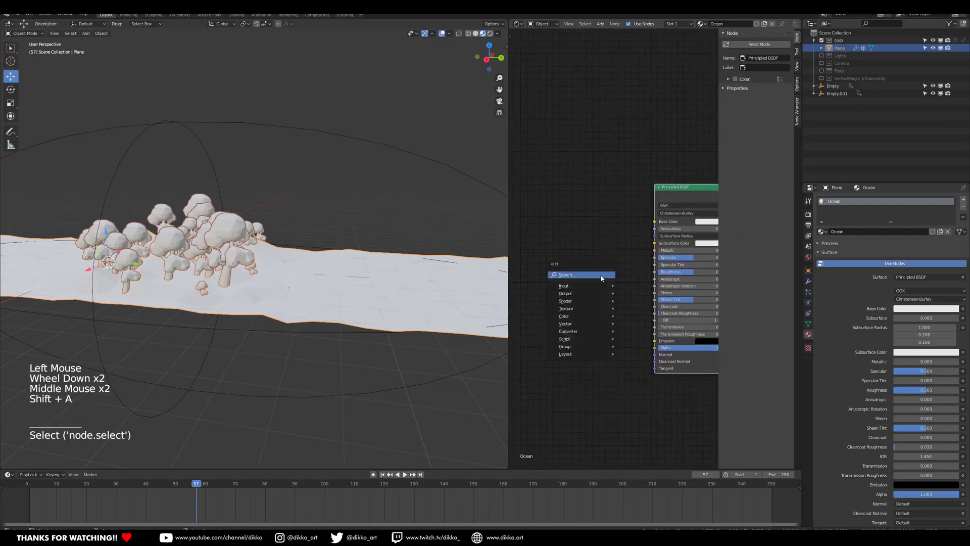
pyautogui.hotkey('shift', 'a')
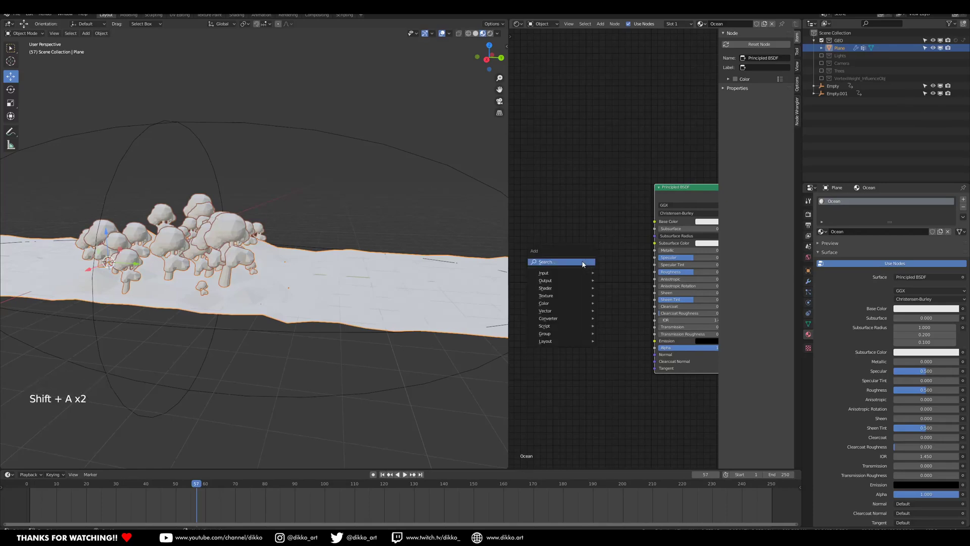
pyautogui.click(574, 262)
pyautogui.write('map')
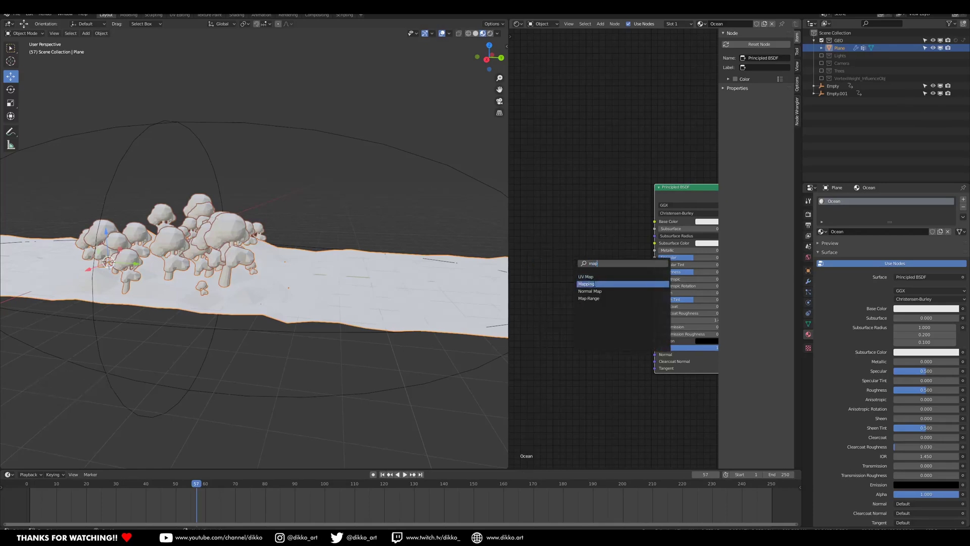
pyautogui.click(595, 284)
pyautogui.click(546, 195)
pyautogui.moveTo(547, 195); pyautogui.dragTo(631, 171, button='middle')
pyautogui.moveTo(628, 157); pyautogui.dragTo(543, 159)
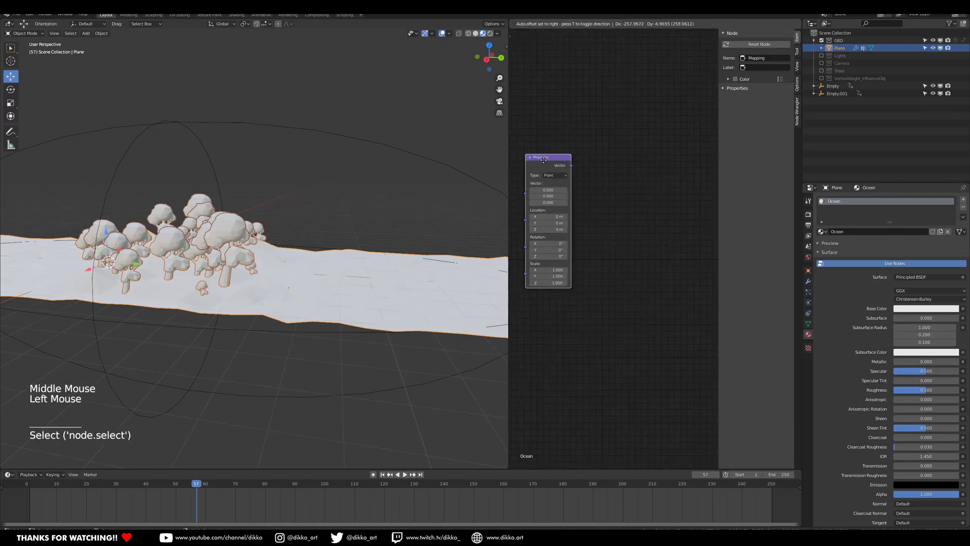
# Add a Separate XYZ node between the Mapping and Principled BSDF nodes.
pyautogui.scroll(-3, 543, 160)
pyautogui.moveTo(535, 204); pyautogui.dragTo(569, 209, button='middle')
pyautogui.middleClick(586, 209)
pyautogui.hotkey('shift', 'a')
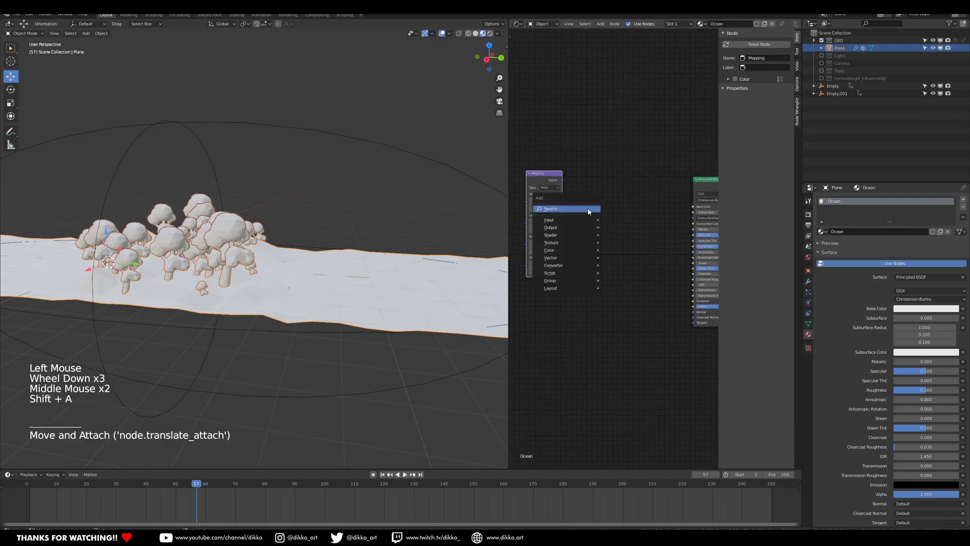
pyautogui.click(587, 209)
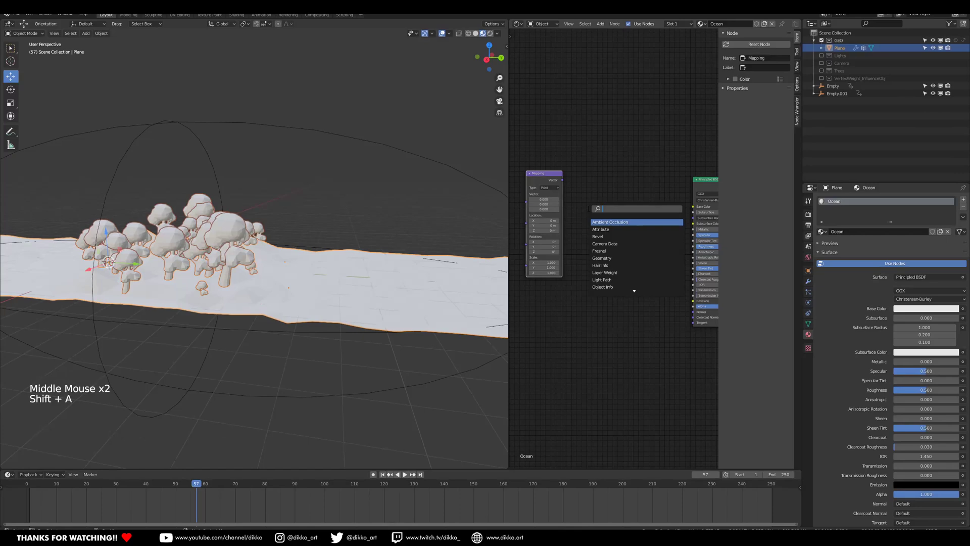
pyautogui.write('spe')
pyautogui.press('BackSpace')
pyautogui.press('BackSpace')
pyautogui.write('ep')
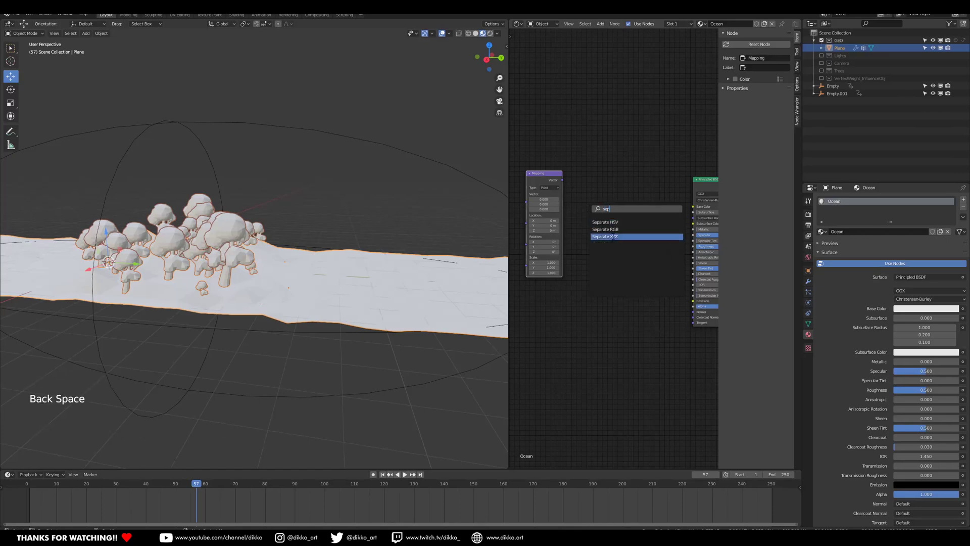
pyautogui.click(605, 236)
pyautogui.click(606, 202)
# Add a ColorRamp node and line it up with the Mapping and Separate XYZ nodes in a row before the Principled BSDF.
pyautogui.hotkey('shift', 'a')
pyautogui.click(605, 291)
pyautogui.write('ramp')
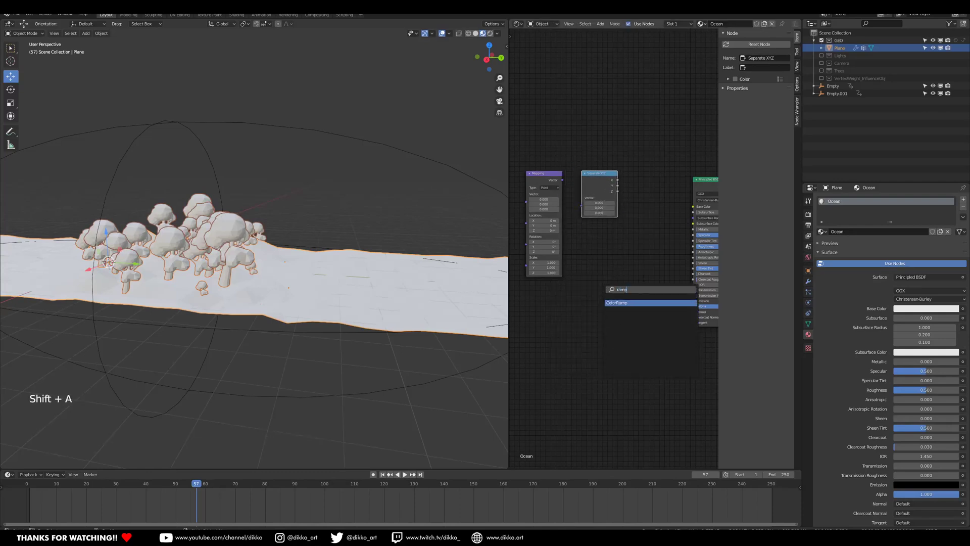
pyautogui.click(617, 302)
pyautogui.click(631, 238)
pyautogui.moveTo(577, 221); pyautogui.dragTo(589, 223, button='middle')
pyautogui.moveTo(556, 182); pyautogui.dragTo(541, 195)
pyautogui.moveTo(611, 182); pyautogui.dragTo(587, 202)
pyautogui.moveTo(636, 242); pyautogui.dragTo(634, 204)
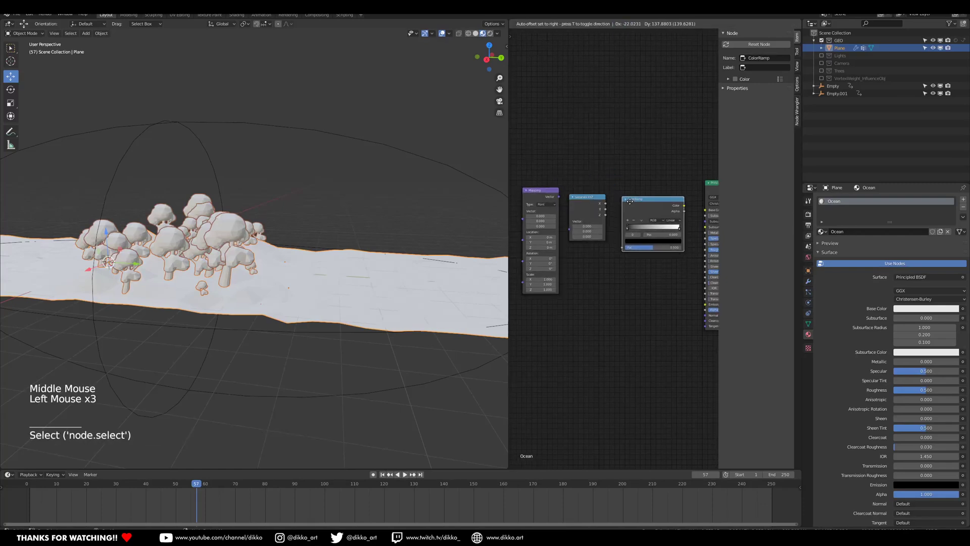
pyautogui.scroll(2, 601, 257)
pyautogui.moveTo(601, 257); pyautogui.dragTo(605, 253, button='middle')
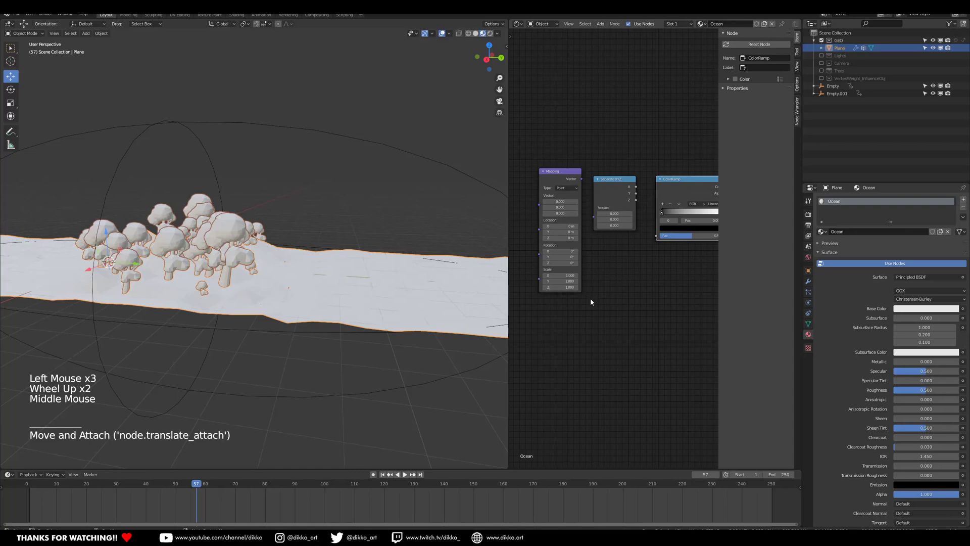
pyautogui.moveTo(591, 278); pyautogui.dragTo(616, 277, button='middle')
pyautogui.hotkey('shift', 'a')
pyautogui.click(544, 218)
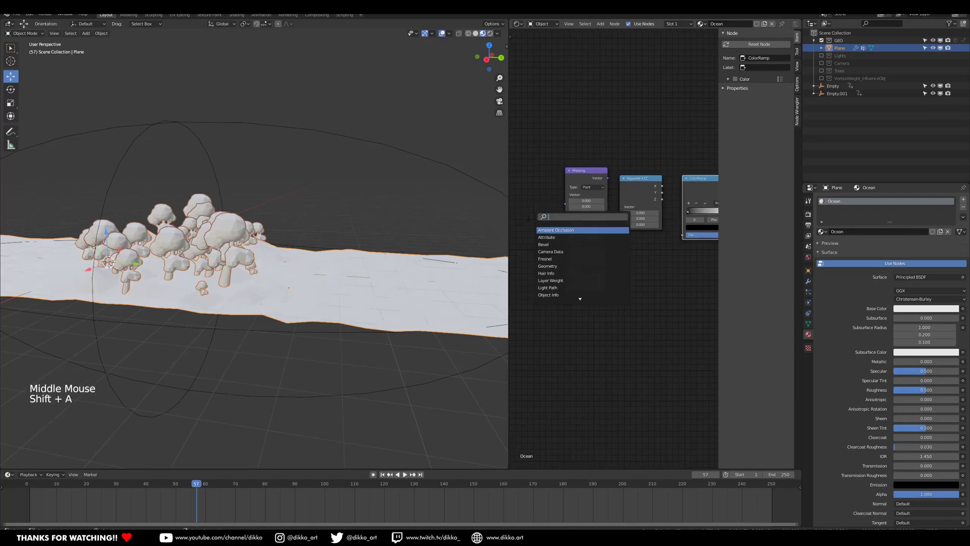
pyautogui.write('da')
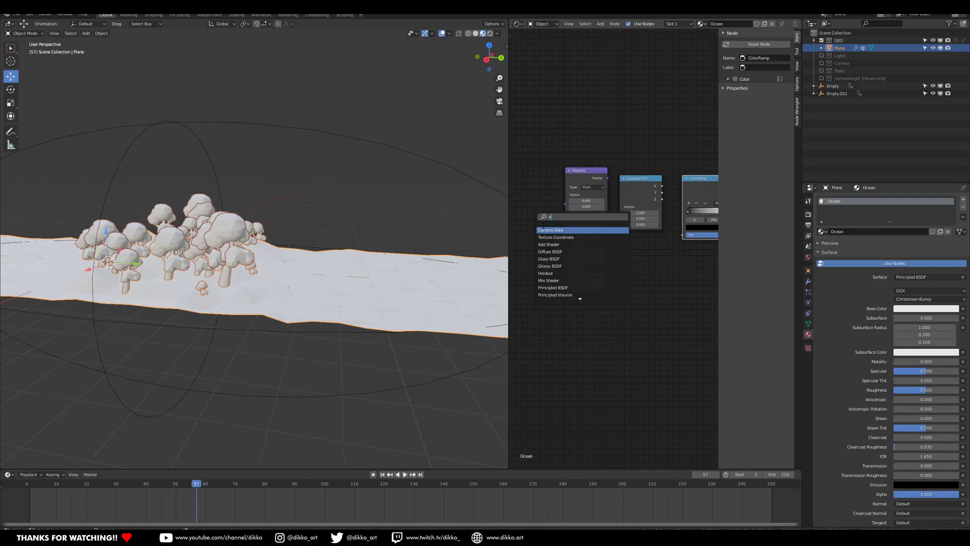
pyautogui.press('BackSpace')
pyautogui.press('BackSpace')
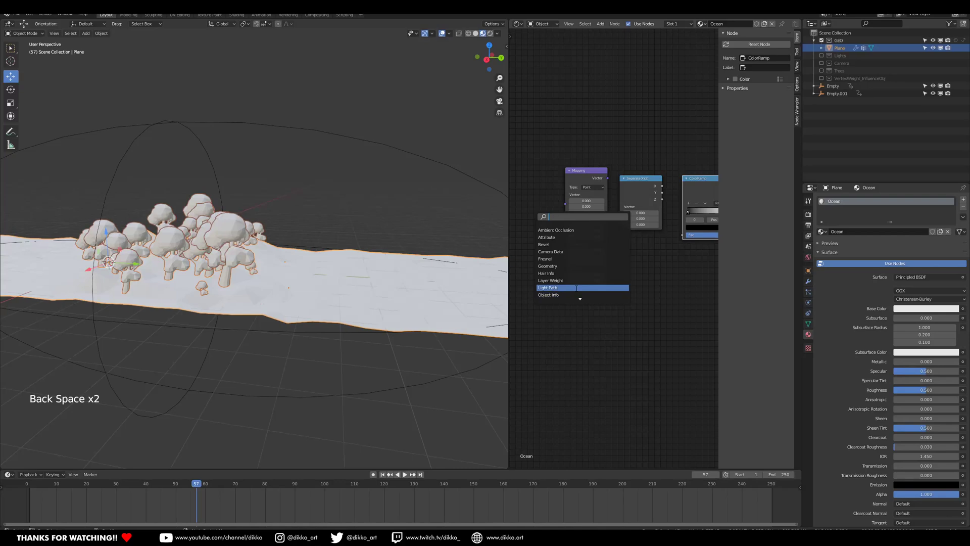
pyautogui.hotkey('shift', 'a')
pyautogui.moveTo(568, 329)
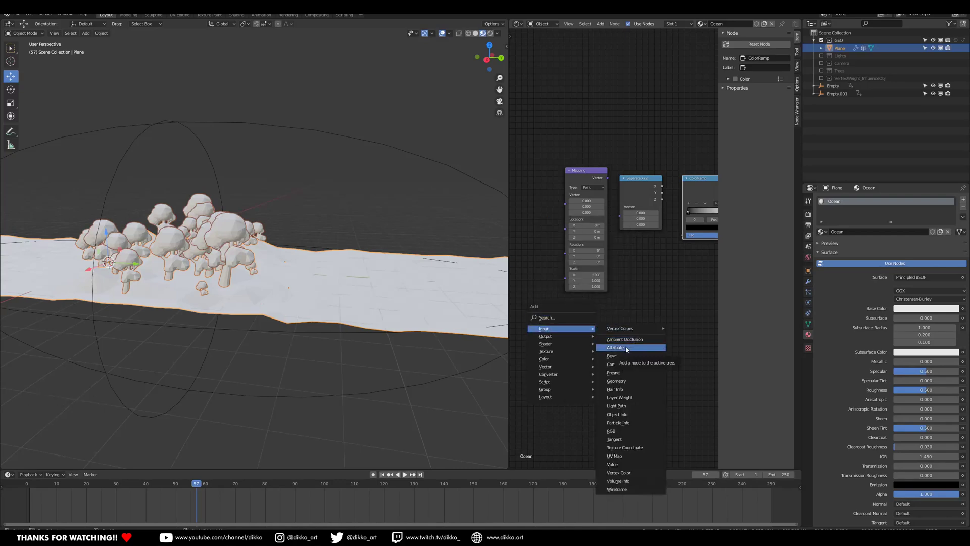
pyautogui.click(615, 348)
pyautogui.click(627, 350)
pyautogui.press('x')
pyautogui.click(628, 351)
pyautogui.press('x')
pyautogui.hotkey('shift', 'a')
pyautogui.moveTo(626, 348)
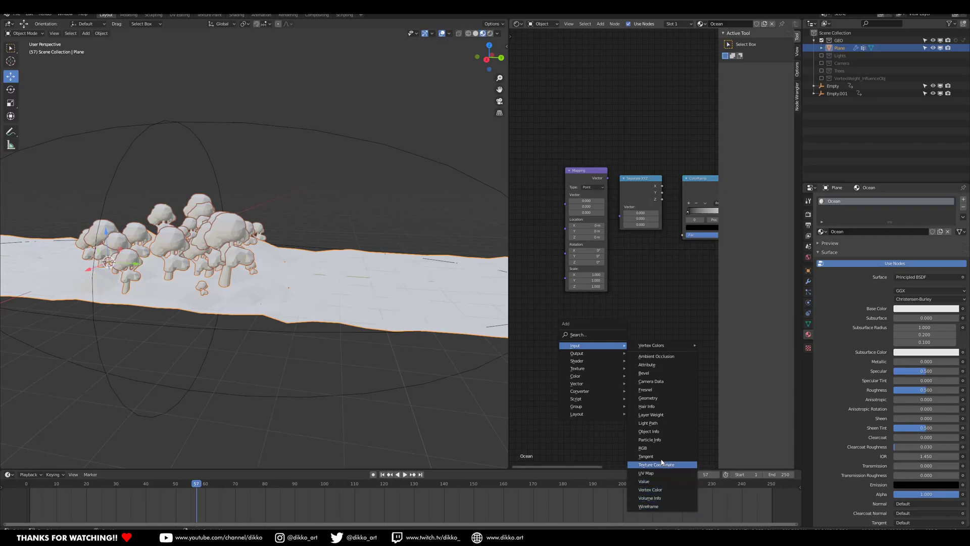
pyautogui.click(651, 397)
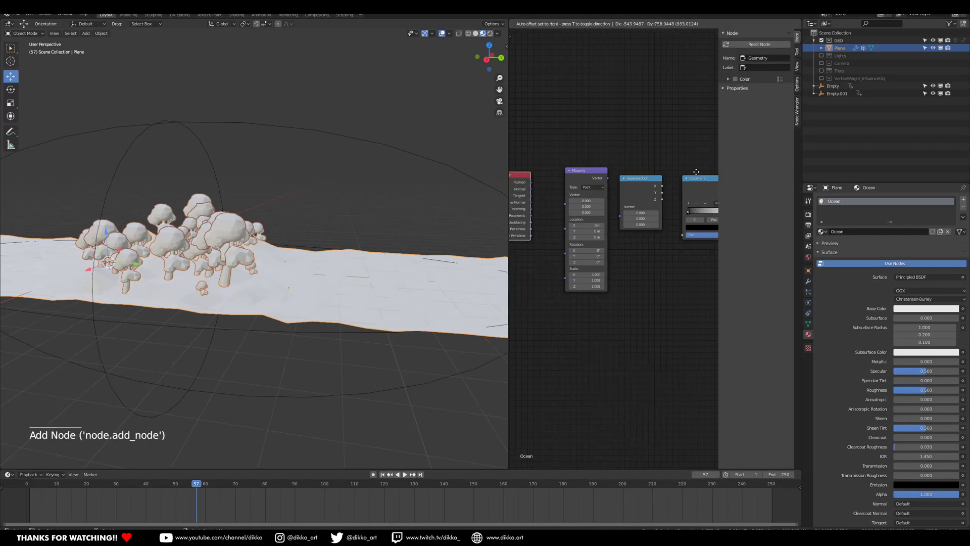
pyautogui.click(483, 169)
pyautogui.moveTo(602, 264); pyautogui.dragTo(637, 266, button='middle')
pyautogui.hotkey('shift', 'a')
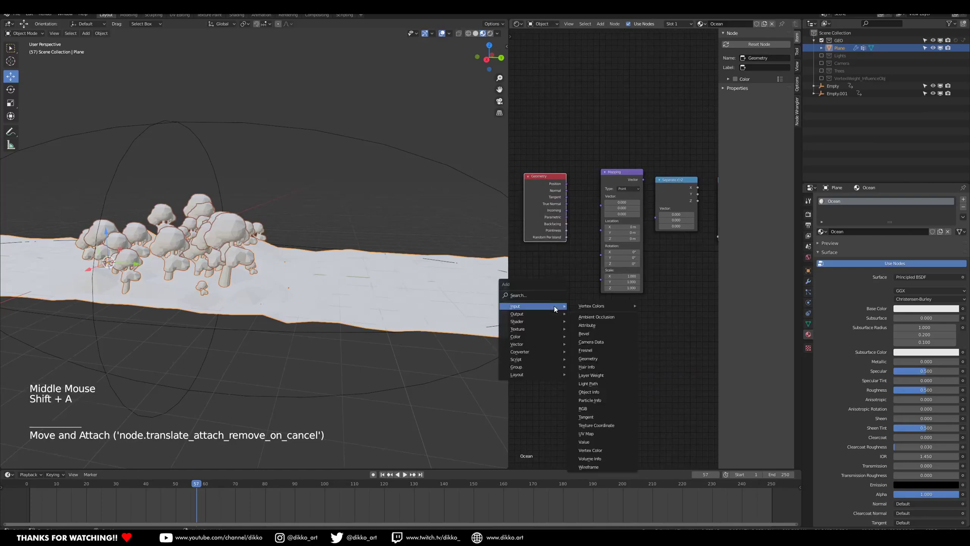
pyautogui.click(617, 173)
pyautogui.click(582, 173)
pyautogui.click(550, 176)
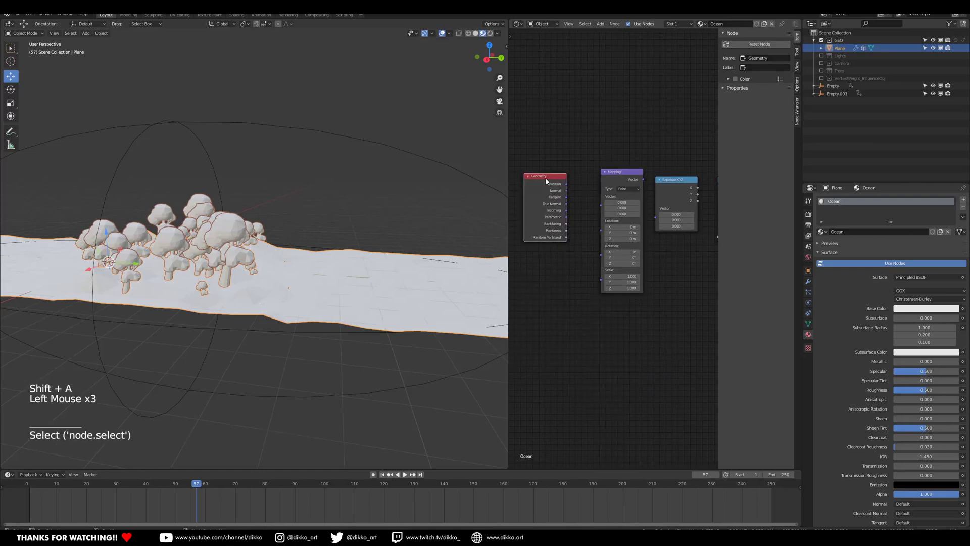
pyautogui.press('Delete')
# Add a Texture Coordinate node and position it to the left of the Mapping node.
pyautogui.click(625, 172)
pyautogui.hotkey('ctrl', 't')
pyautogui.moveTo(626, 172); pyautogui.dragTo(641, 171, button='middle')
pyautogui.moveTo(579, 198); pyautogui.dragTo(547, 173)
pyautogui.moveTo(612, 196)
pyautogui.mouseDown()
pyautogui.moveTo(595, 202)
pyautogui.moveTo(602, 207)
pyautogui.mouseUp()
pyautogui.moveTo(587, 223)
pyautogui.mouseDown(button='middle')
pyautogui.moveTo(551, 225)
pyautogui.moveTo(591, 225)
pyautogui.mouseUp(button='middle')
pyautogui.moveTo(543, 168)
pyautogui.mouseDown()
pyautogui.moveTo(561, 170)
pyautogui.moveTo(551, 179)
pyautogui.mouseUp()
pyautogui.moveTo(597, 223); pyautogui.dragTo(569, 219, button='middle')
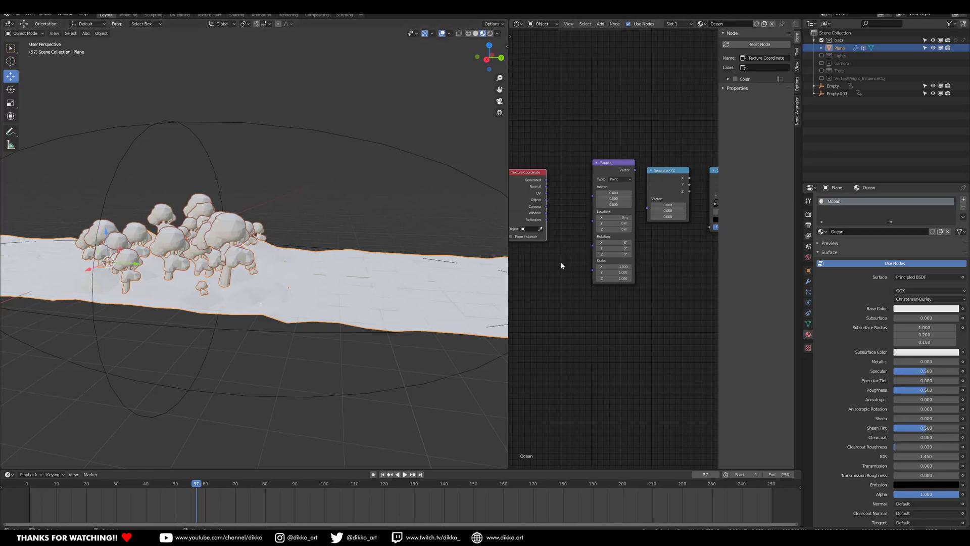
# Connect the Texture Coordinate's Generated output to the Mapping vector, and the Mapping output to the Separate XYZ vector.
pyautogui.moveTo(546, 183); pyautogui.dragTo(598, 208)
pyautogui.click(601, 171)
pyautogui.hotkey('ctrl', 't')
pyautogui.hotkey('ctrl', 'z')
pyautogui.moveTo(546, 181); pyautogui.dragTo(593, 195)
pyautogui.moveTo(591, 195); pyautogui.dragTo(568, 190, button='middle')
pyautogui.moveTo(536, 174); pyautogui.dragTo(561, 169)
pyautogui.moveTo(632, 170); pyautogui.dragTo(575, 168, button='middle')
pyautogui.moveTo(579, 170); pyautogui.dragTo(594, 211)
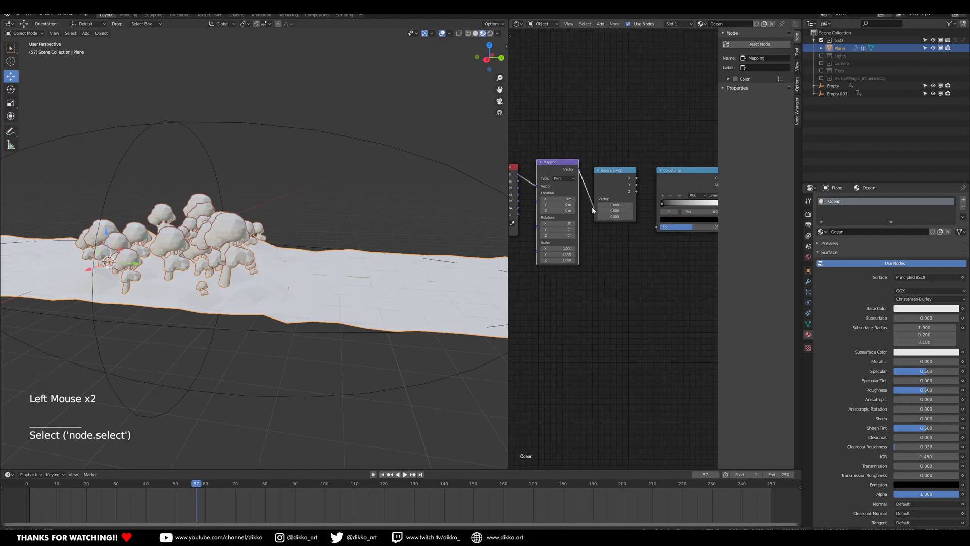
# Connect the Separate XYZ Z output to the ColorRamp factor, and the ColorRamp color to the Principled BSDF's Base Color.
pyautogui.moveTo(593, 210); pyautogui.dragTo(543, 221, button='middle')
pyautogui.scroll(1, 605, 221)
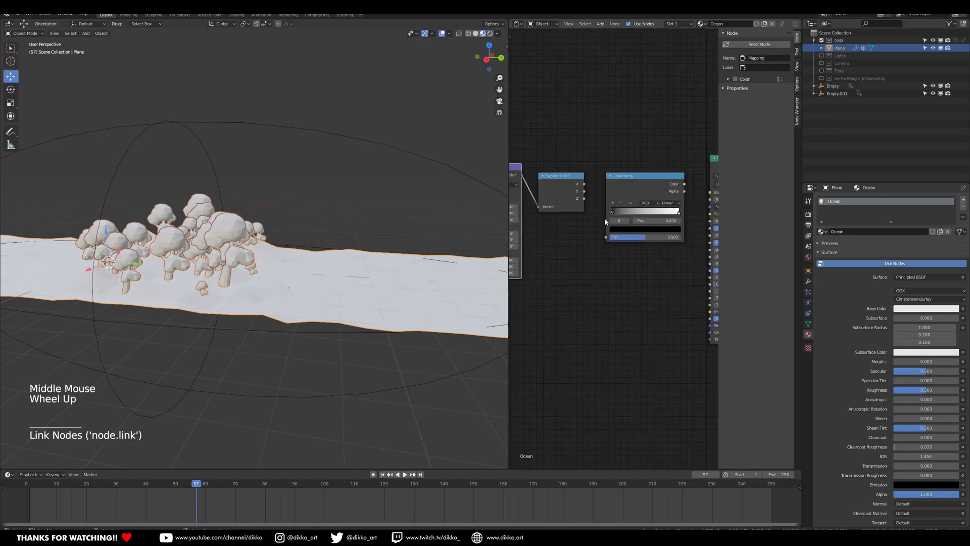
pyautogui.moveTo(562, 187); pyautogui.dragTo(561, 186)
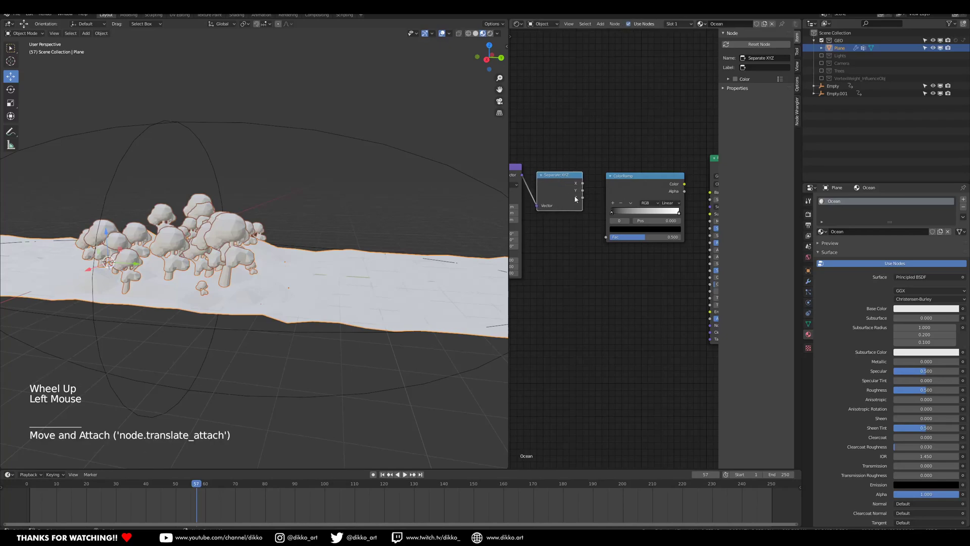
pyautogui.click(582, 197)
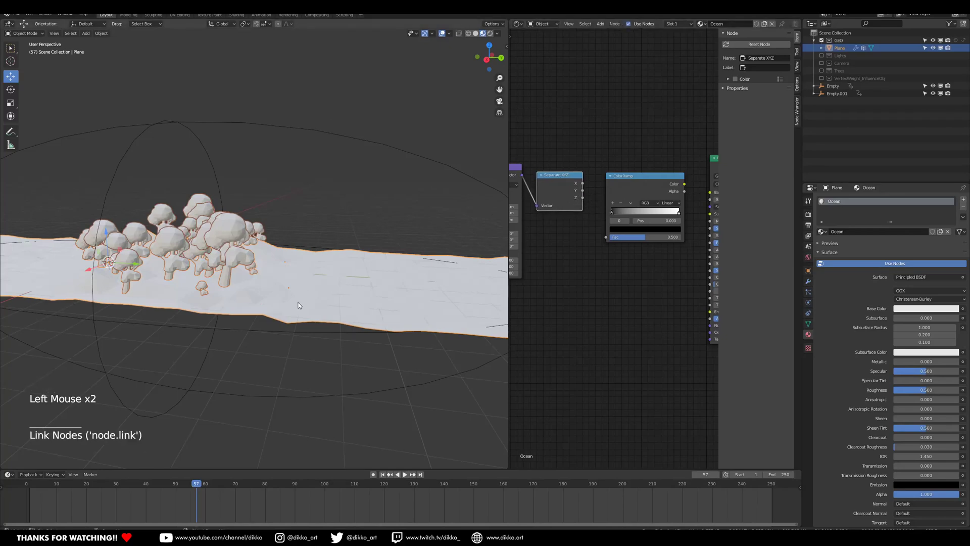
pyautogui.moveTo(583, 197); pyautogui.dragTo(607, 237)
pyautogui.moveTo(643, 243); pyautogui.dragTo(599, 245, button='middle')
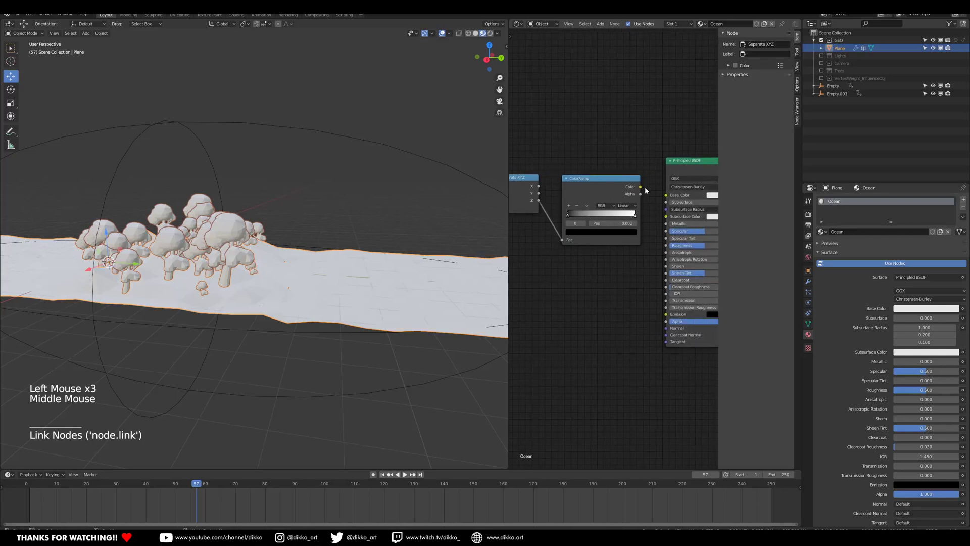
pyautogui.moveTo(640, 187); pyautogui.dragTo(666, 194)
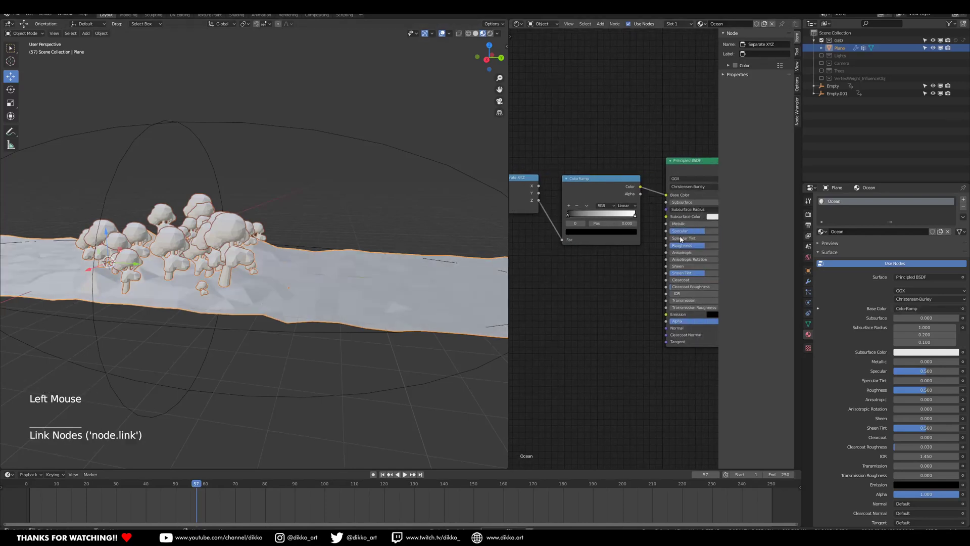
# Move the ColorRamp's black and white stops close together, with the black stop at 0.395.
pyautogui.moveTo(572, 216)
pyautogui.mouseDown()
pyautogui.moveTo(625, 218)
pyautogui.moveTo(603, 217)
pyautogui.mouseUp()
pyautogui.moveTo(349, 253); pyautogui.dragTo(299, 253, button='middle')
pyautogui.moveTo(298, 252); pyautogui.dragTo(359, 280, button='middle')
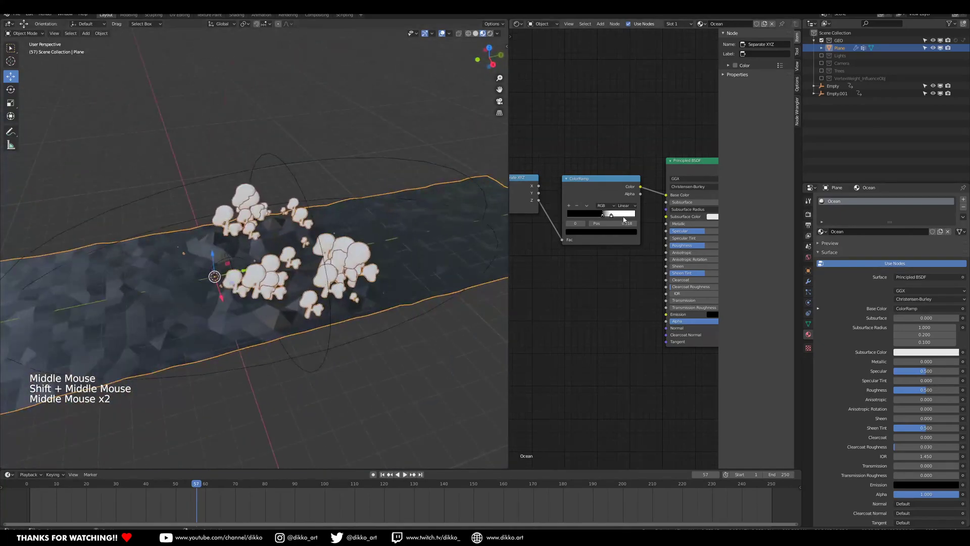
pyautogui.scroll(2, 616, 248)
pyautogui.moveTo(611, 212); pyautogui.dragTo(580, 212)
# Replace the Generated link into the Mapping vector with the Texture Coordinate's Object output and check the terrain shading.
pyautogui.moveTo(590, 212); pyautogui.dragTo(541, 219, button='middle')
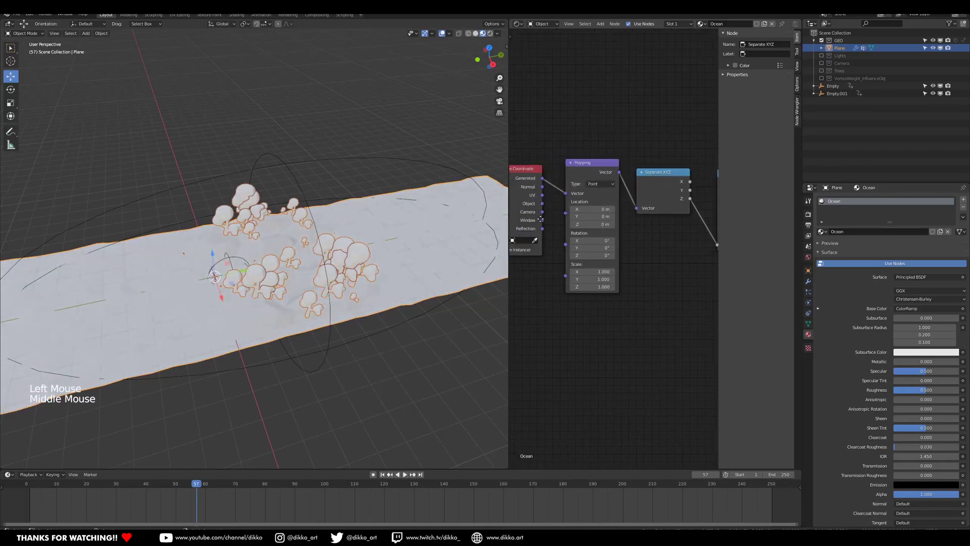
pyautogui.moveTo(590, 256); pyautogui.dragTo(620, 260, button='middle')
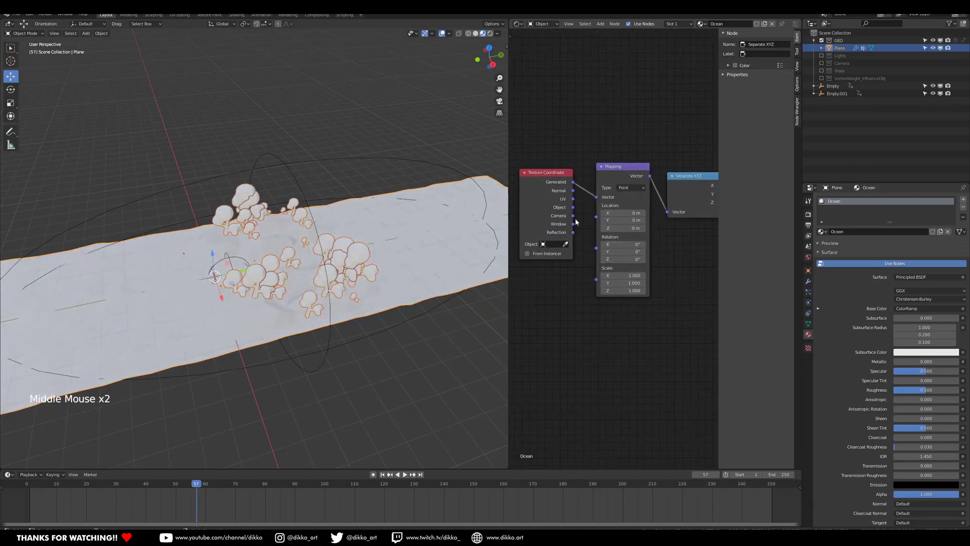
pyautogui.moveTo(573, 207); pyautogui.dragTo(597, 198)
pyautogui.moveTo(458, 278)
pyautogui.mouseDown(button='middle')
pyautogui.moveTo(405, 253)
pyautogui.moveTo(427, 246)
pyautogui.mouseUp(button='middle')
pyautogui.moveTo(648, 256)
pyautogui.mouseDown(button='middle')
pyautogui.moveTo(552, 261)
pyautogui.moveTo(710, 265)
pyautogui.mouseUp(button='middle')
pyautogui.scroll(2, 404, 255)
pyautogui.moveTo(404, 255); pyautogui.dragTo(376, 256, button='middle')
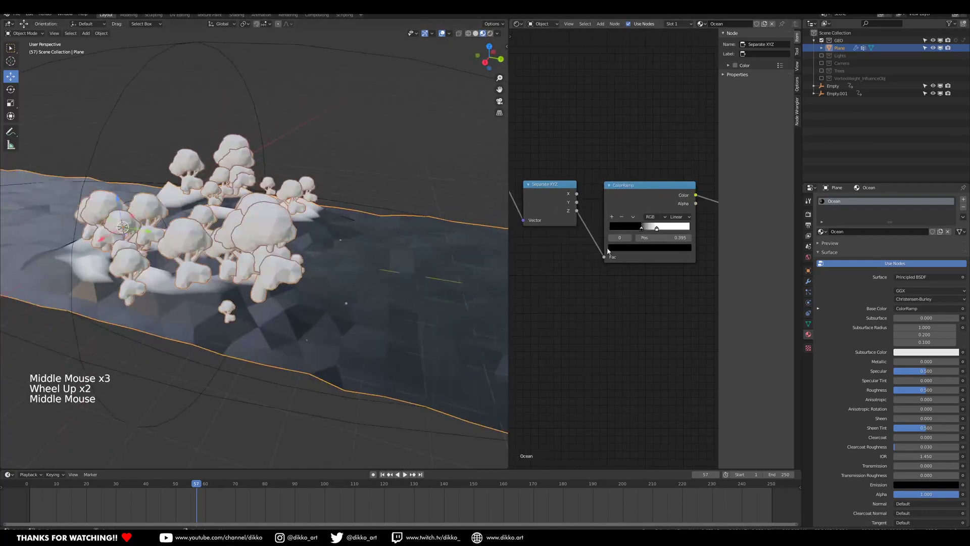
# Move the ColorRamp's black stop to position 0.036 to soften the transition to white around the hills.
pyautogui.moveTo(642, 230); pyautogui.dragTo(618, 245)
pyautogui.scroll(-2, 325, 293)
pyautogui.moveTo(325, 293); pyautogui.dragTo(344, 307, button='middle')
pyautogui.moveTo(616, 231)
pyautogui.mouseDown()
pyautogui.moveTo(611, 237)
pyautogui.moveTo(626, 235)
pyautogui.moveTo(613, 238)
pyautogui.mouseUp()
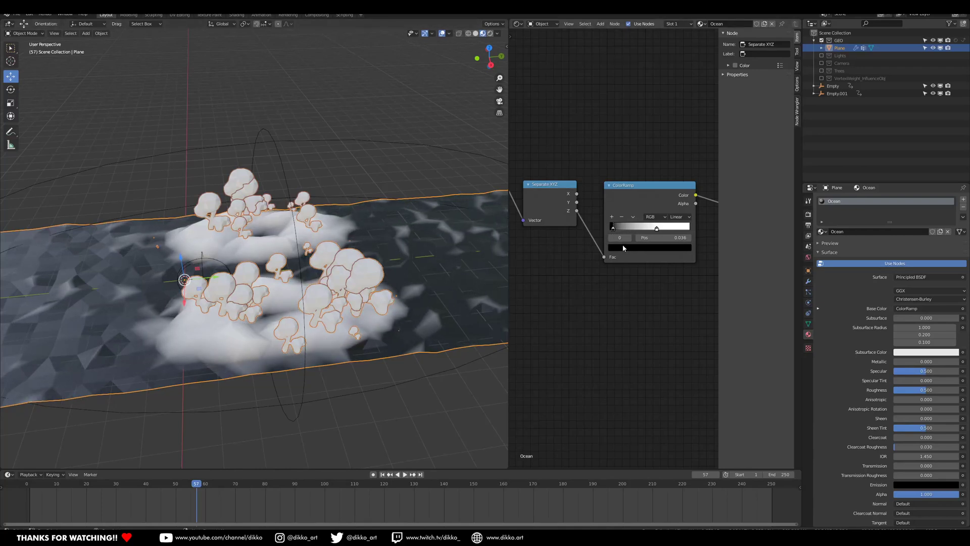
# Change the color of the ColorRamp's black stop to bright blue.
pyautogui.click(618, 247)
pyautogui.moveTo(674, 180)
pyautogui.mouseDown()
pyautogui.moveTo(674, 138)
pyautogui.moveTo(647, 143)
pyautogui.mouseUp()
pyautogui.click(658, 230)
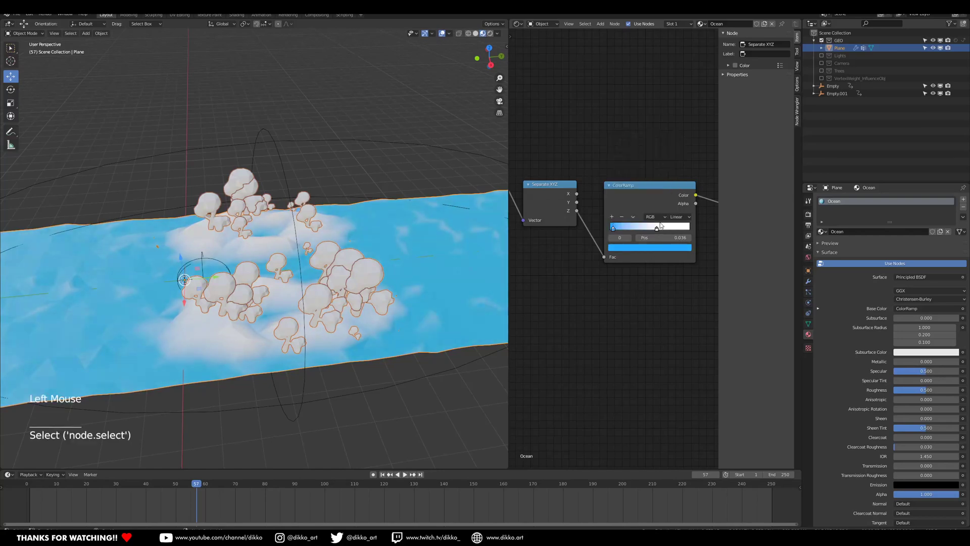
# Change the ColorRamp's white stop to bright green and move it close to the blue stop, at position 0.191.
pyautogui.click(658, 230)
pyautogui.click(663, 250)
pyautogui.moveTo(641, 165); pyautogui.dragTo(623, 161)
pyautogui.click(646, 270)
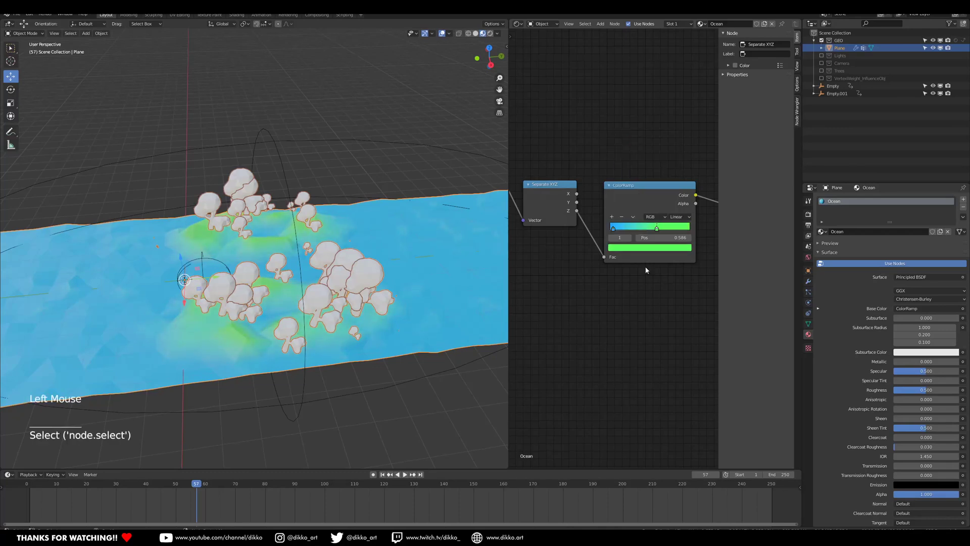
pyautogui.moveTo(615, 229); pyautogui.dragTo(645, 233)
pyautogui.moveTo(212, 283); pyautogui.dragTo(167, 278, button='middle')
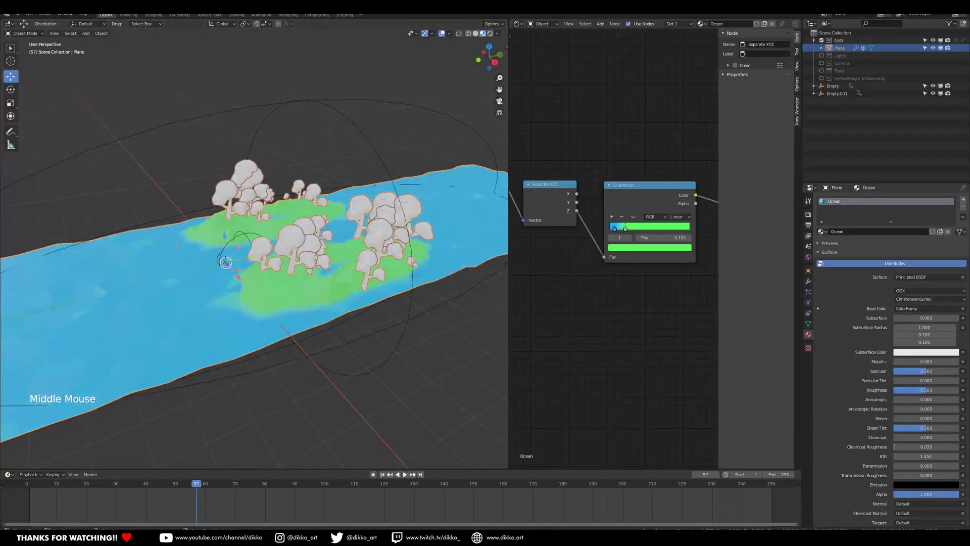
# Switch to OBS to check the stream chat and return to Blender.
pyautogui.click(217, 538)
pyautogui.click(217, 538)
pyautogui.click(237, 538)
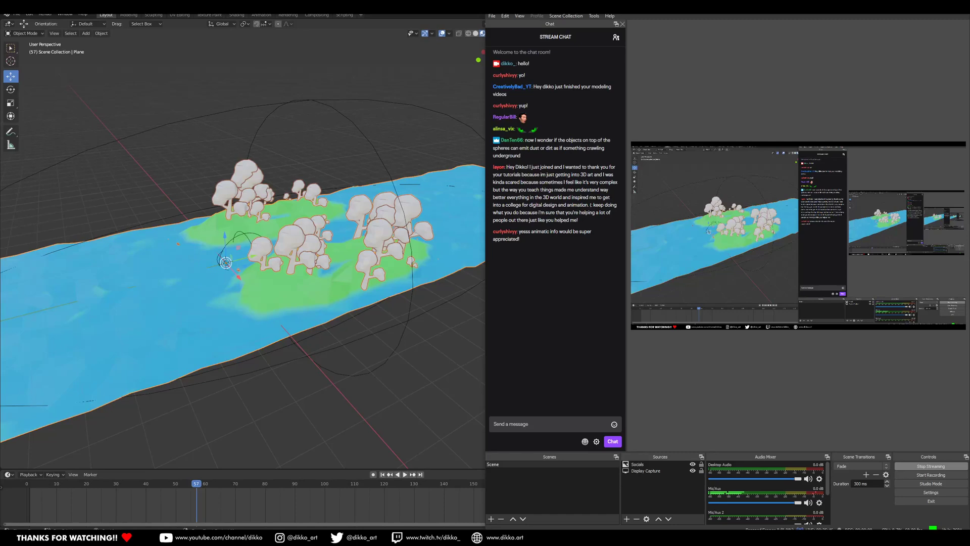
pyautogui.moveTo(132, 537)
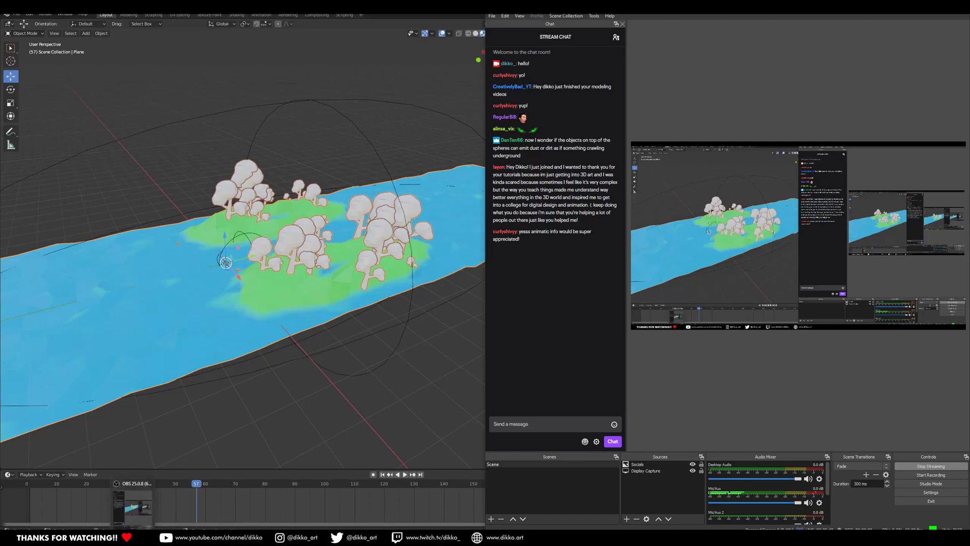
pyautogui.click(133, 537)
# Fine-tune the ColorRamp's green stop to position 0.168 and inspect the island's shoreline up close.
pyautogui.moveTo(303, 398); pyautogui.dragTo(424, 336, button='middle')
pyautogui.moveTo(626, 228); pyautogui.dragTo(628, 230)
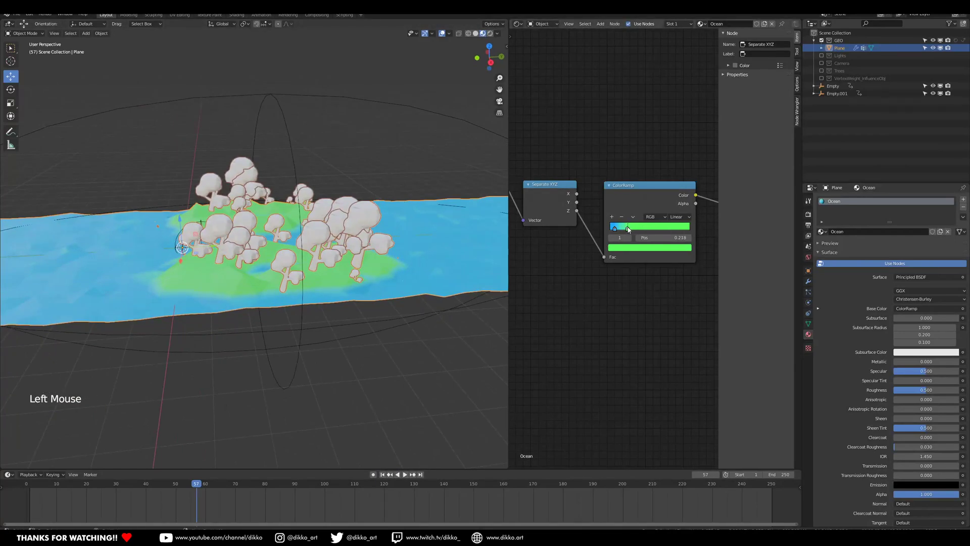
pyautogui.moveTo(625, 229); pyautogui.dragTo(623, 229)
pyautogui.moveTo(232, 298); pyautogui.dragTo(447, 289, button='middle')
pyautogui.scroll(2, 589, 243)
pyautogui.scroll(3, 313, 272)
pyautogui.moveTo(314, 273); pyautogui.dragTo(298, 264, button='middle')
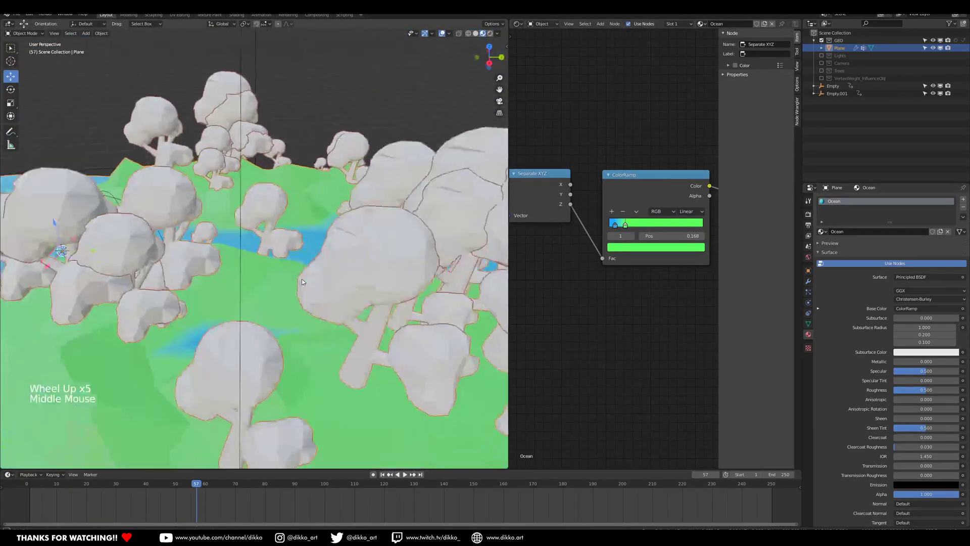
# Add a ColorRamp stop between the blue and green stops and color it yellow for the beach.
pyautogui.scroll(6, 613, 247)
pyautogui.click(610, 189)
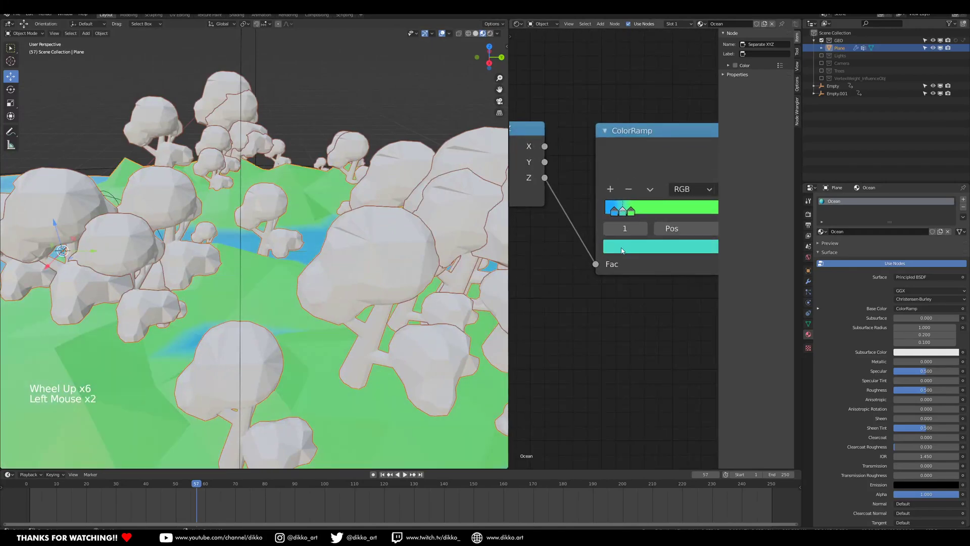
pyautogui.click(622, 251)
pyautogui.moveTo(653, 110); pyautogui.dragTo(635, 107)
pyautogui.scroll(-2, 424, 217)
pyautogui.moveTo(419, 220)
pyautogui.mouseDown(button='middle')
pyautogui.moveTo(415, 248)
pyautogui.moveTo(422, 226)
pyautogui.mouseUp(button='middle')
# Space out the ColorRamp's green and yellow stops by moving both farther from the blue stop, keeping yellow between them.
pyautogui.click(627, 211)
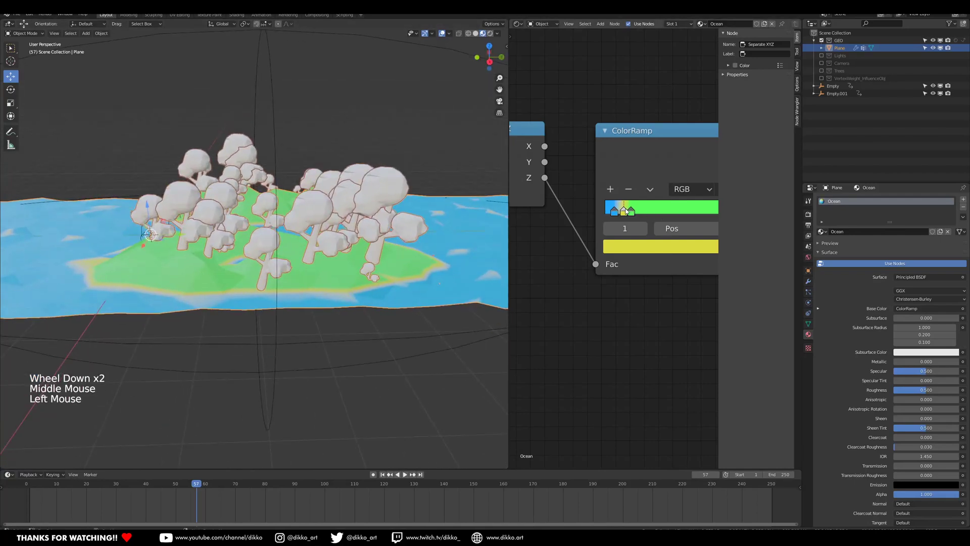
pyautogui.click(635, 212)
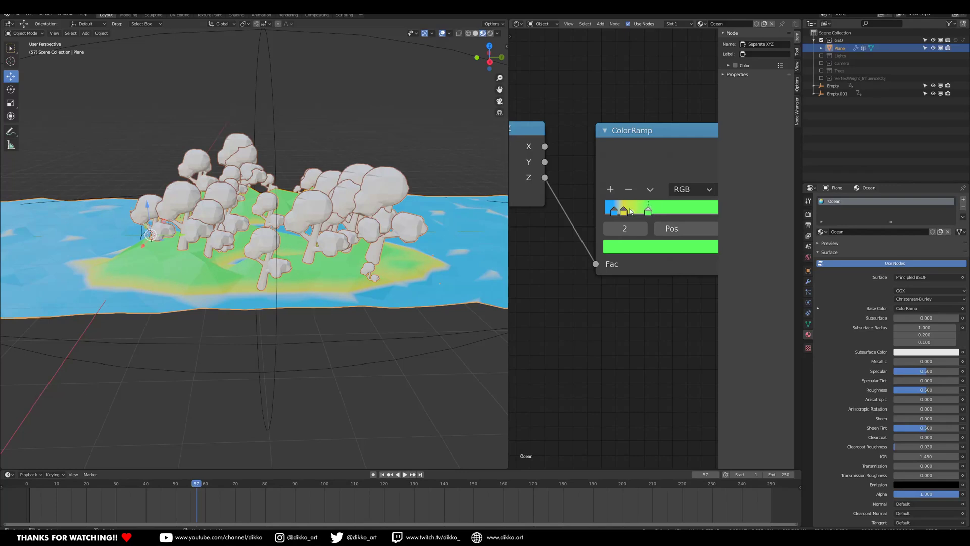
pyautogui.moveTo(625, 211); pyautogui.dragTo(631, 211)
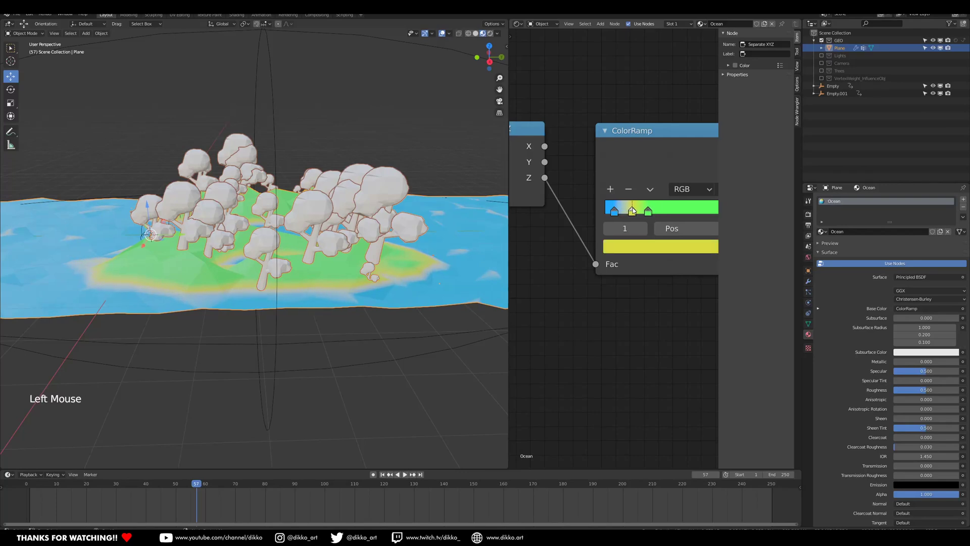
# Add a ColorRamp stop between blue and yellow and brighten it to pale foam white with HSV 0.480, 0.176, 1.000.
pyautogui.click(610, 189)
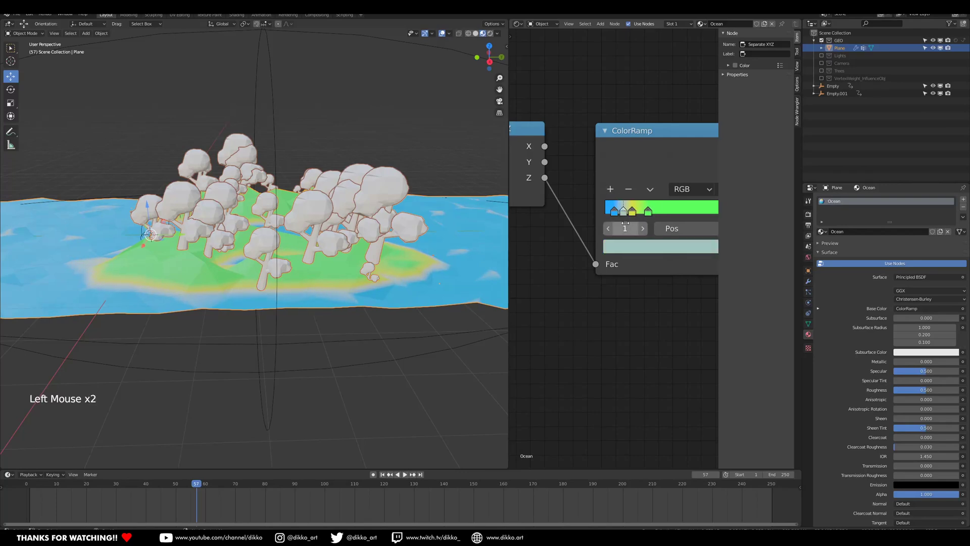
pyautogui.click(623, 255)
pyautogui.scroll(3, 684, 119)
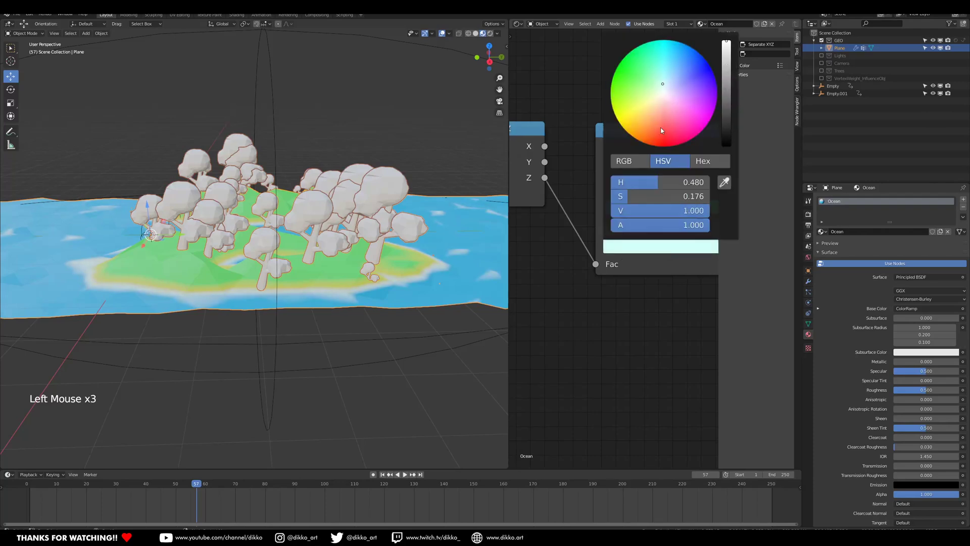
pyautogui.click(546, 284)
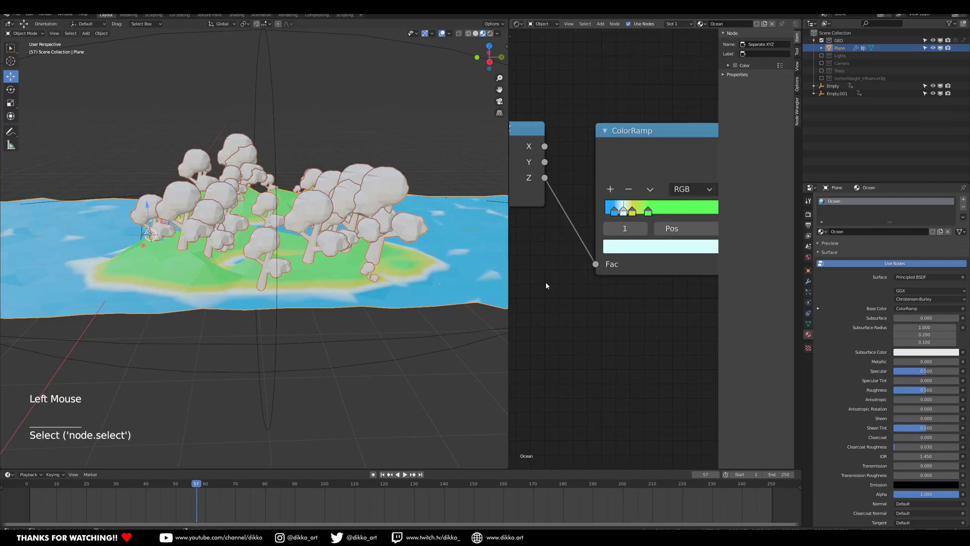
# Darken the ColorRamp's green stop and move it farther away from the yellow stop.
pyautogui.moveTo(259, 331); pyautogui.dragTo(243, 338, button='middle')
pyautogui.click(651, 212)
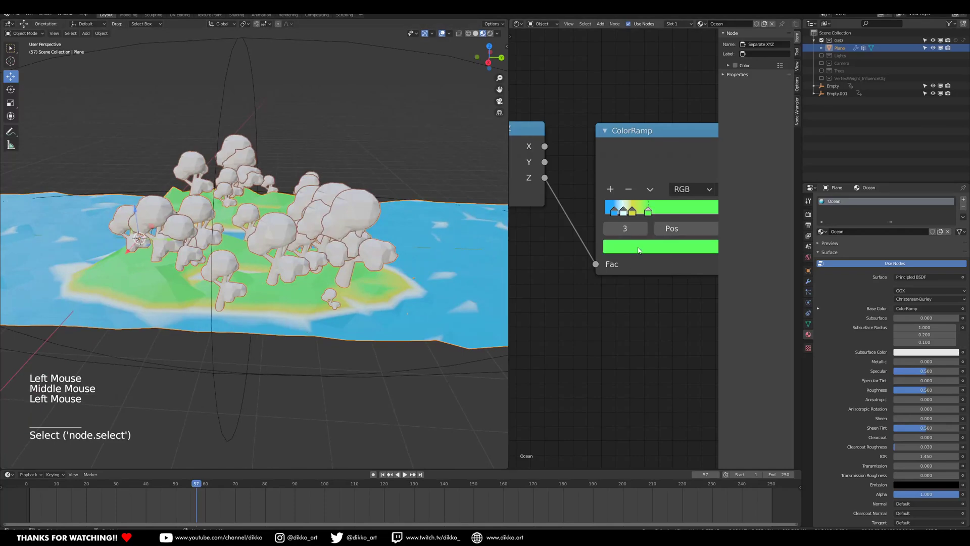
pyautogui.click(639, 249)
pyautogui.scroll(-3, 663, 93)
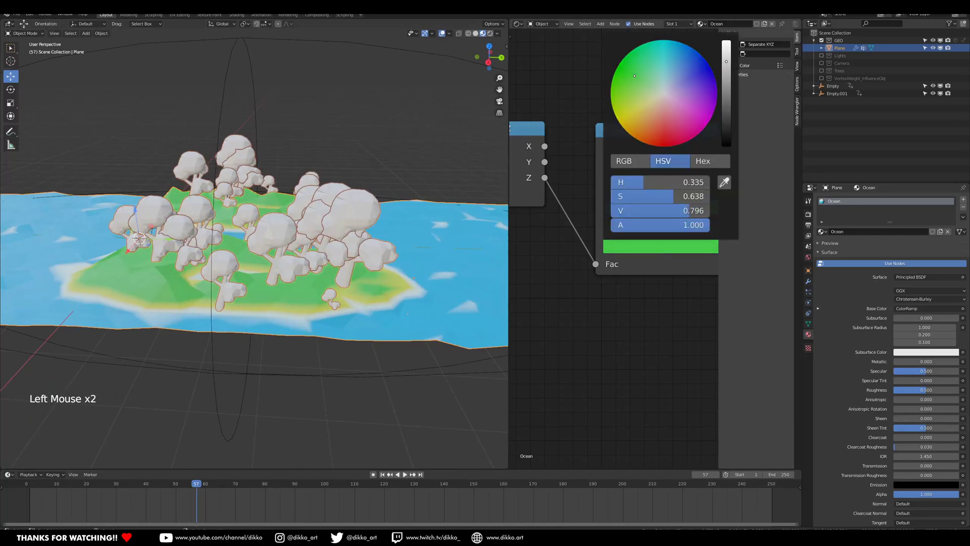
pyautogui.click(611, 277)
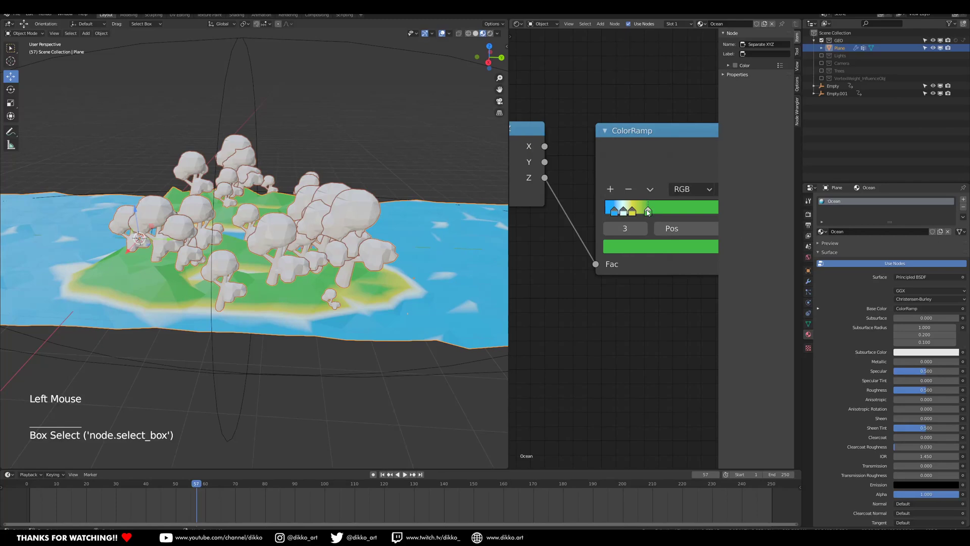
pyautogui.moveTo(650, 212); pyautogui.dragTo(658, 214)
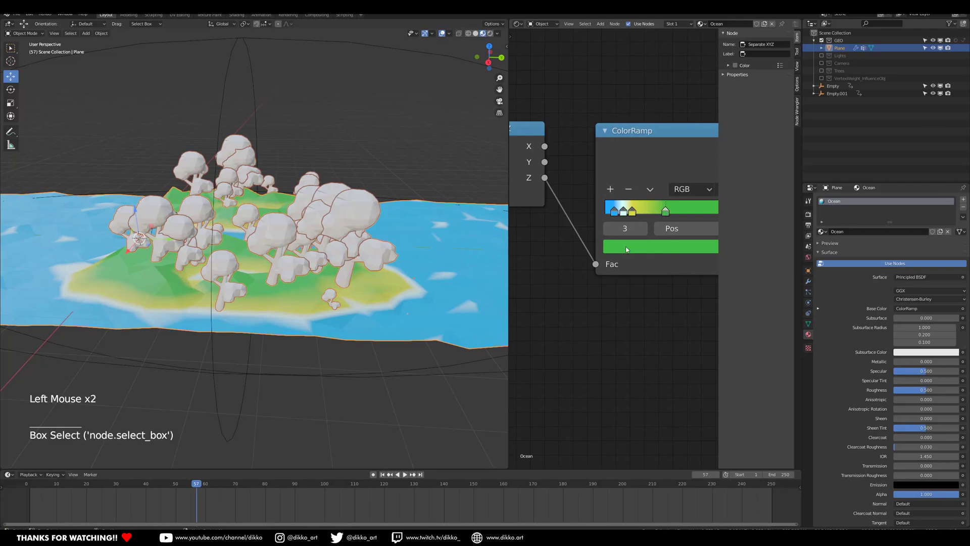
# Add a ColorRamp stop between yellow and green and color it sandy orange with HSV 0.100, 0.630, 0.974.
pyautogui.click(611, 189)
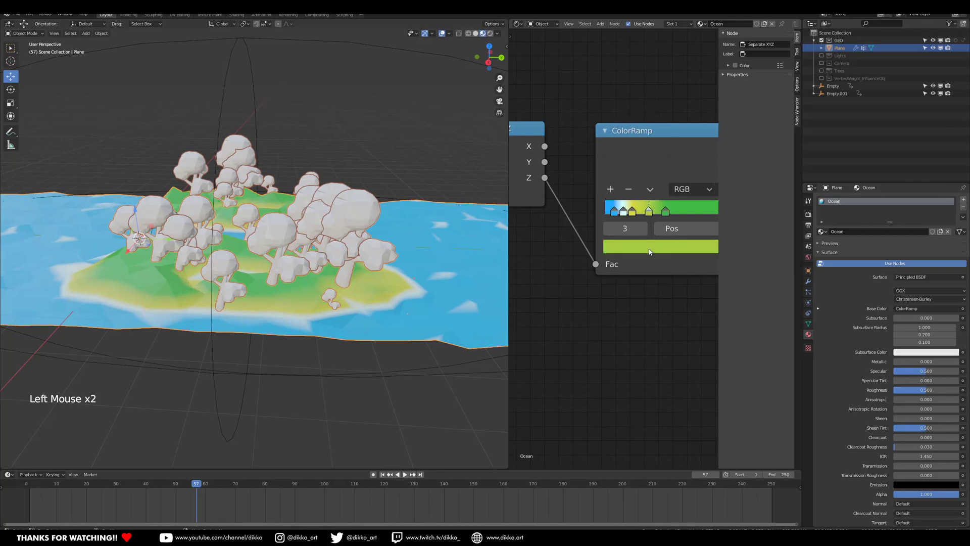
pyautogui.click(650, 248)
pyautogui.moveTo(639, 119); pyautogui.dragTo(647, 115)
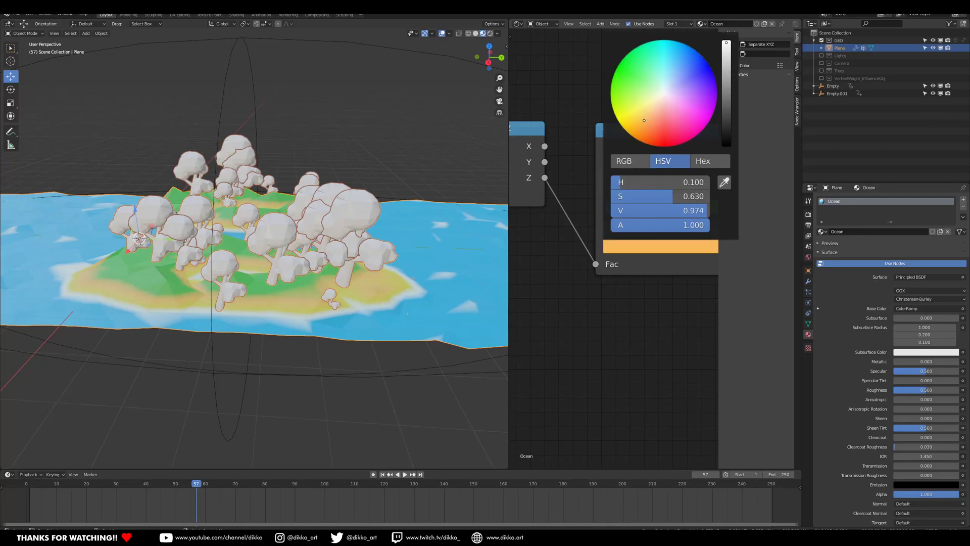
# Play the animation from near its start and examine the height-based island colors from several angles.
pyautogui.scroll(-2, 364, 272)
pyautogui.moveTo(364, 273); pyautogui.dragTo(347, 320, button='middle')
pyautogui.scroll(1, 389, 284)
pyautogui.scroll(-1, 389, 284)
pyautogui.scroll(-2, 347, 320)
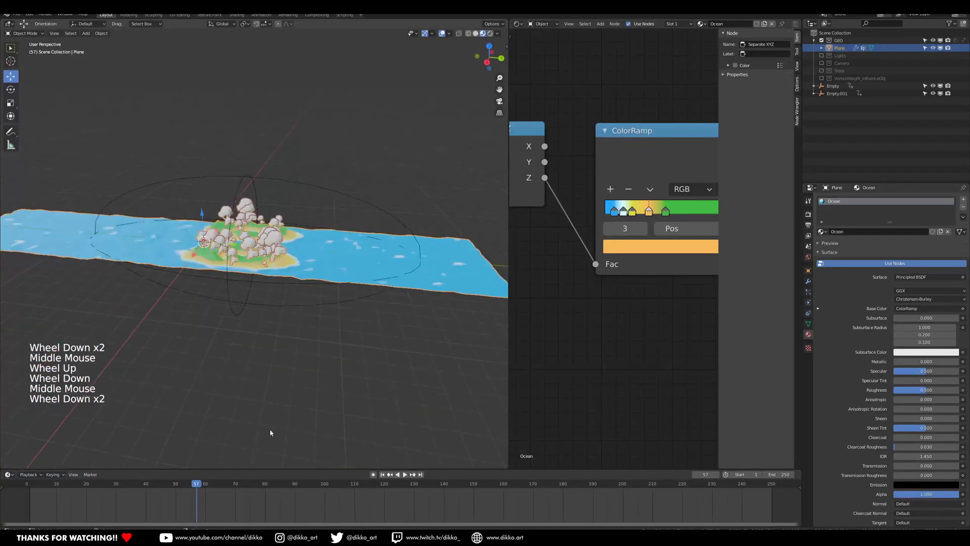
pyautogui.click(44, 491)
pyautogui.press('space')
pyautogui.moveTo(93, 356); pyautogui.dragTo(209, 335, button='middle')
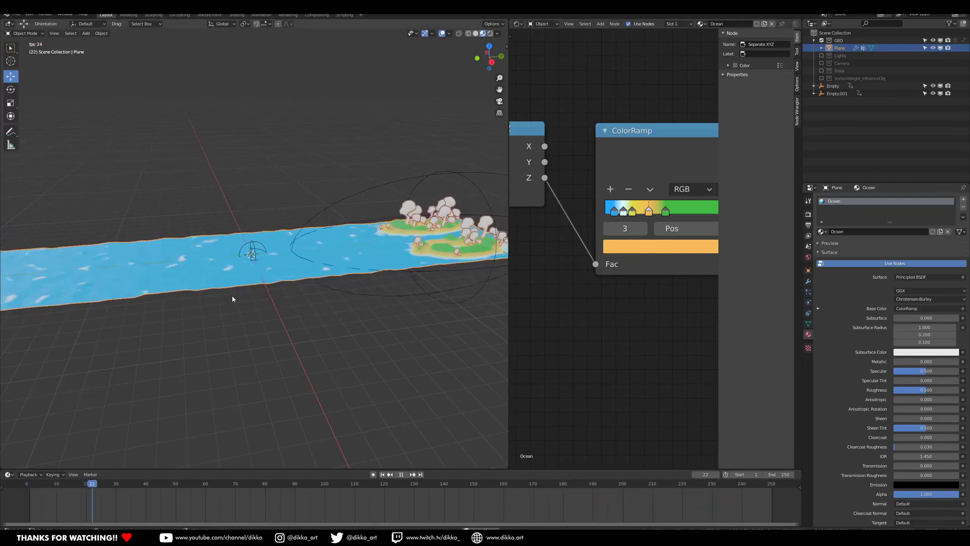
pyautogui.moveTo(151, 293); pyautogui.dragTo(260, 314, button='middle')
pyautogui.press('space')
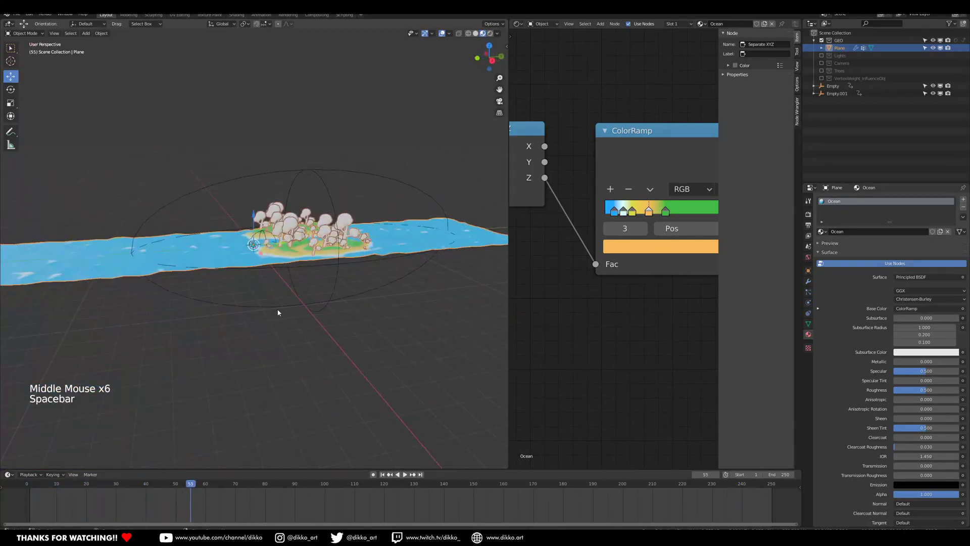
pyautogui.scroll(2, 319, 266)
pyautogui.moveTo(319, 266); pyautogui.dragTo(256, 225, button='middle')
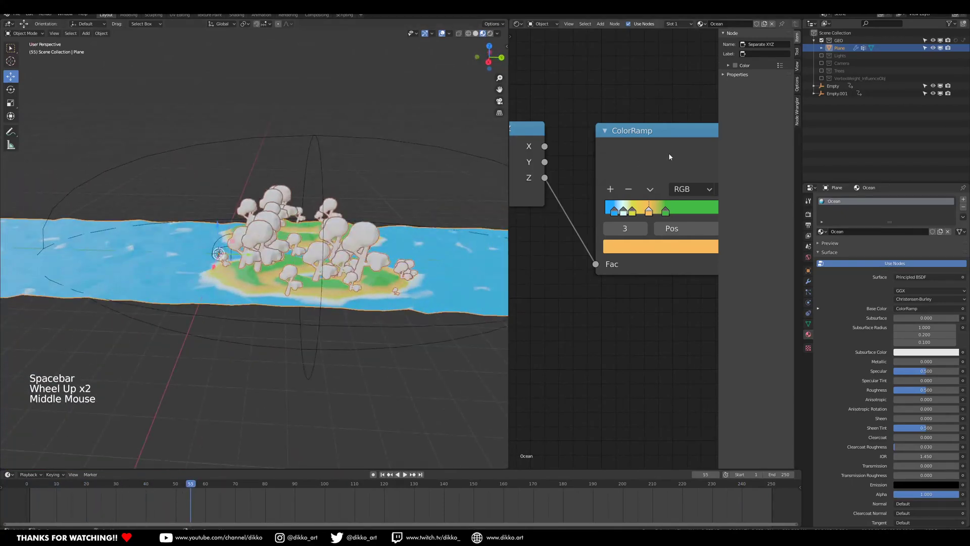
# Save the file, then enable the Trees collection and select its Cylinder tree object.
pyautogui.hotkey('ctrl', 's')
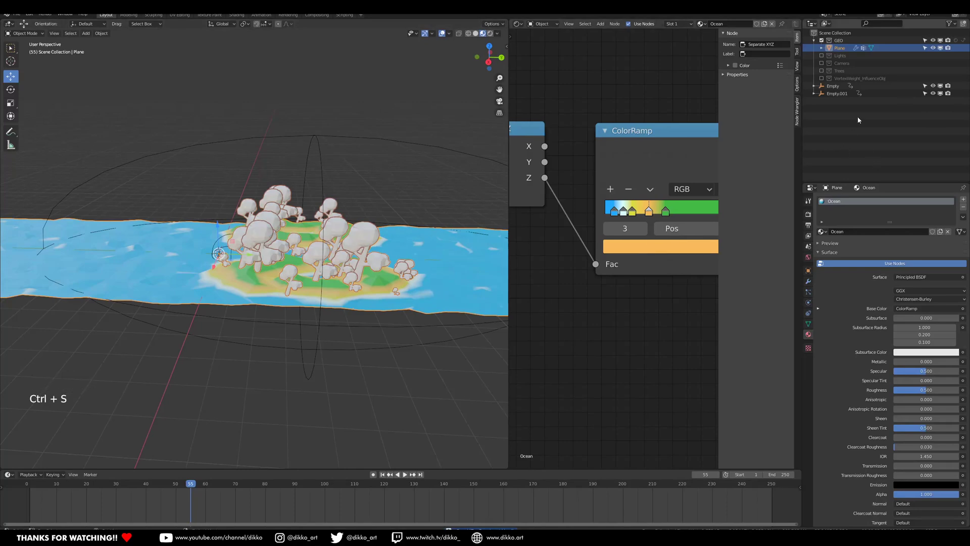
pyautogui.click(822, 71)
pyautogui.click(847, 79)
pyautogui.moveTo(354, 263); pyautogui.dragTo(448, 293, button='middle')
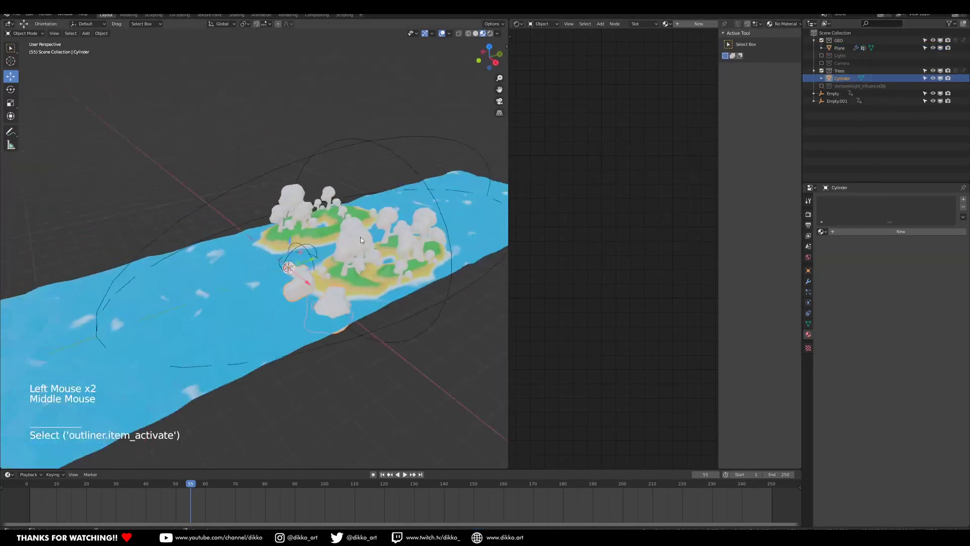
pyautogui.scroll(2, 448, 293)
pyautogui.click(334, 325)
pyautogui.moveTo(334, 324); pyautogui.dragTo(300, 231, button='middle')
pyautogui.click(305, 280)
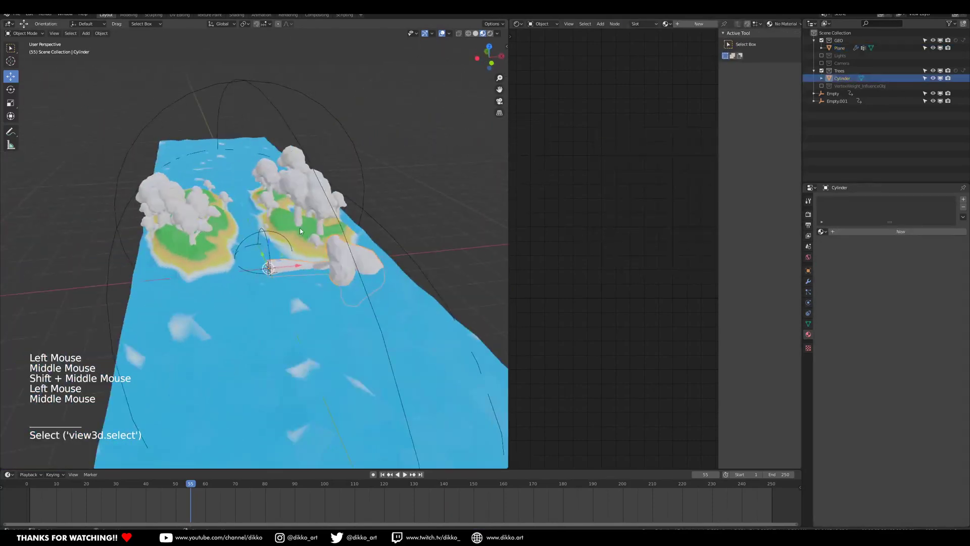
pyautogui.moveTo(419, 287); pyautogui.dragTo(212, 263, button='middle')
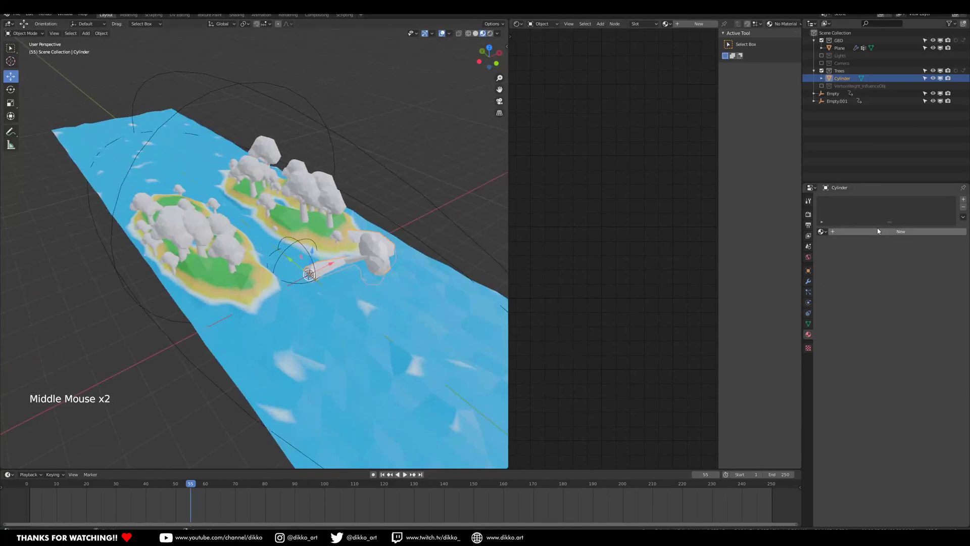
# Create two materials on the Cylinder tree, naming the first slot Leaves and the second Trunk.
pyautogui.click(903, 232)
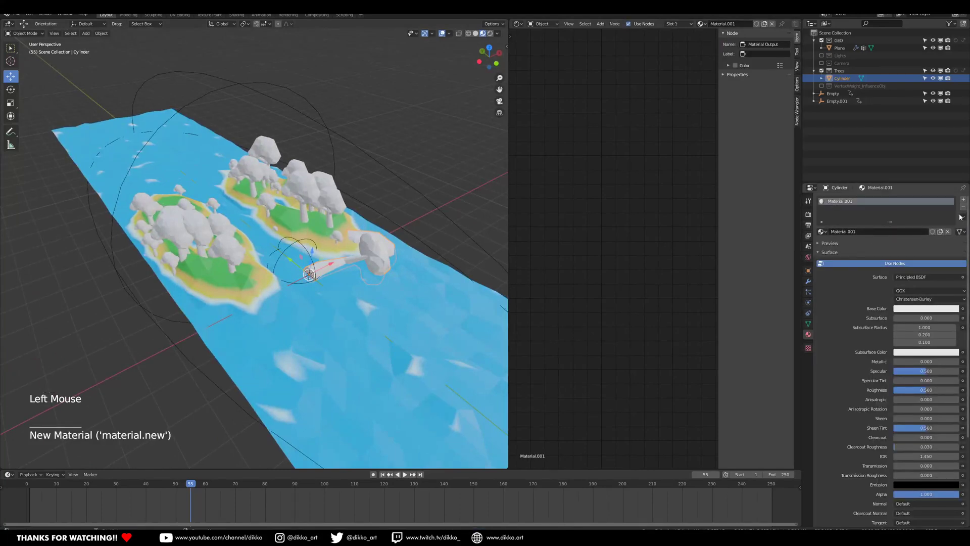
pyautogui.click(963, 200)
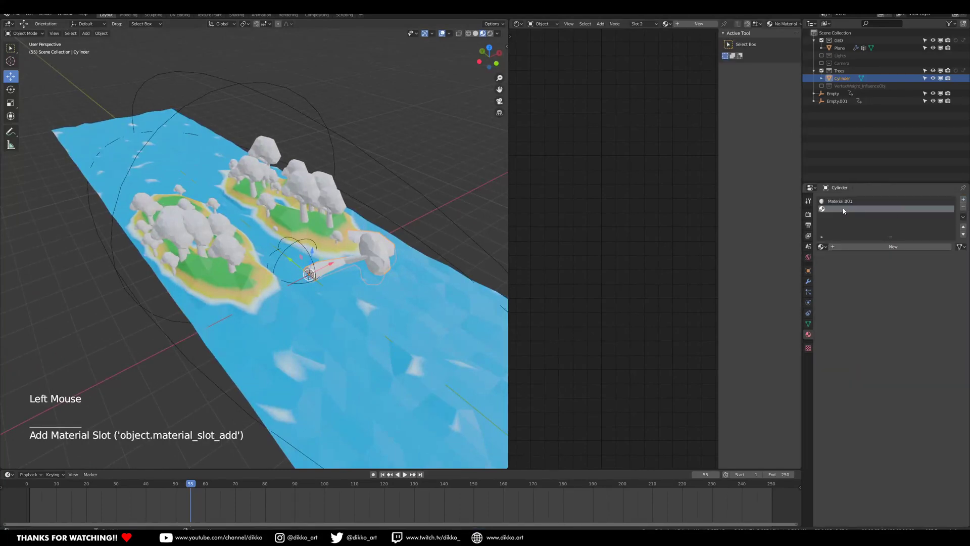
pyautogui.click(857, 247)
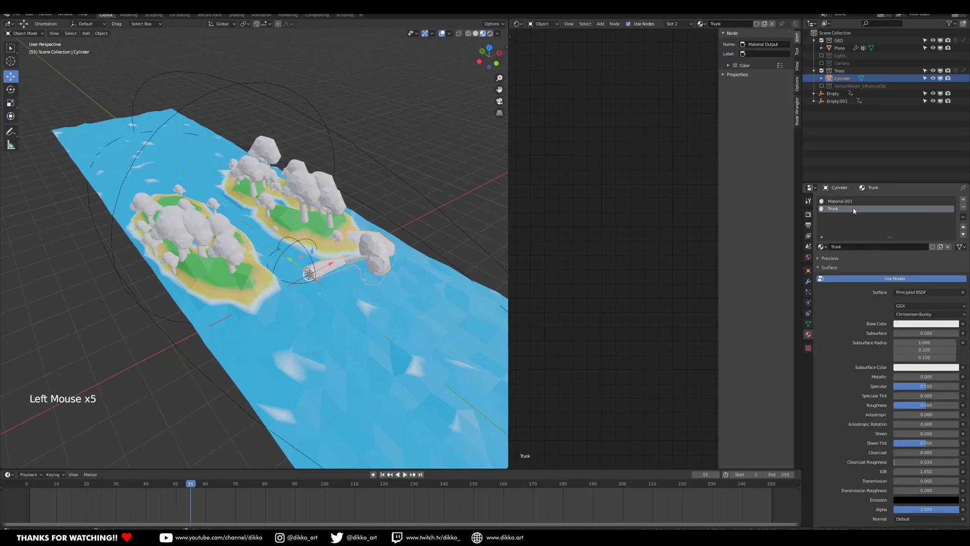
pyautogui.click(831, 201)
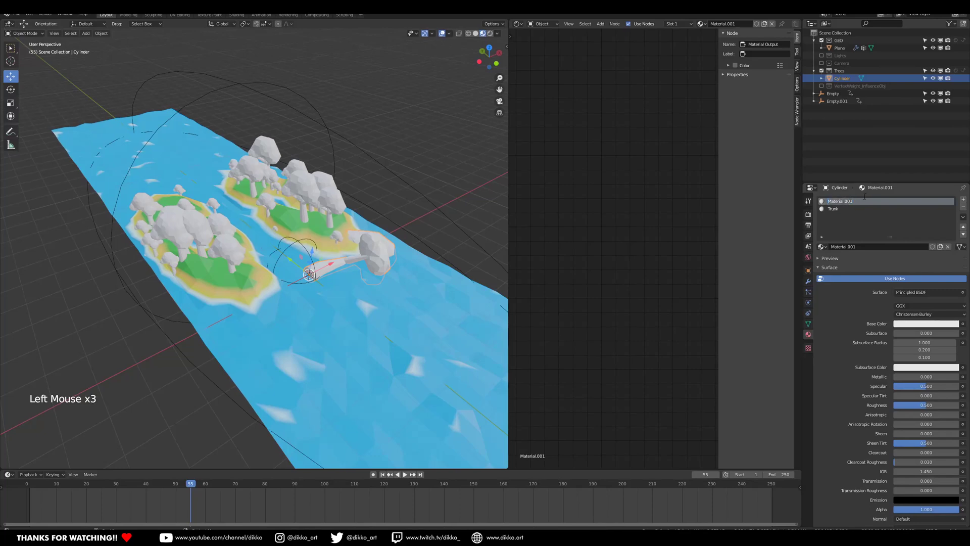
pyautogui.write('Leaves')
pyautogui.press('Return')
# Change the Trunk material's base color to a darker tone.
pyautogui.moveTo(329, 298); pyautogui.dragTo(396, 262, button='middle')
pyautogui.scroll(2, 383, 300)
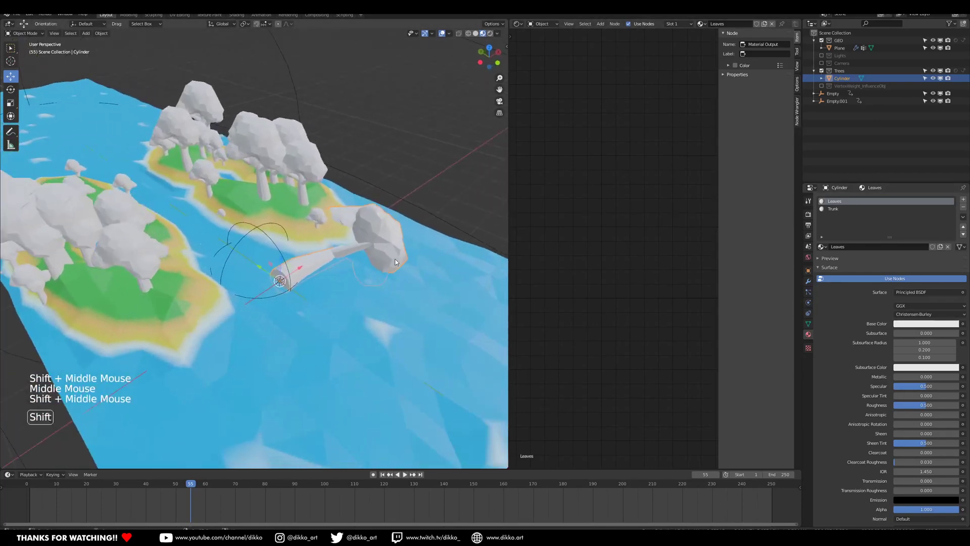
pyautogui.click(833, 209)
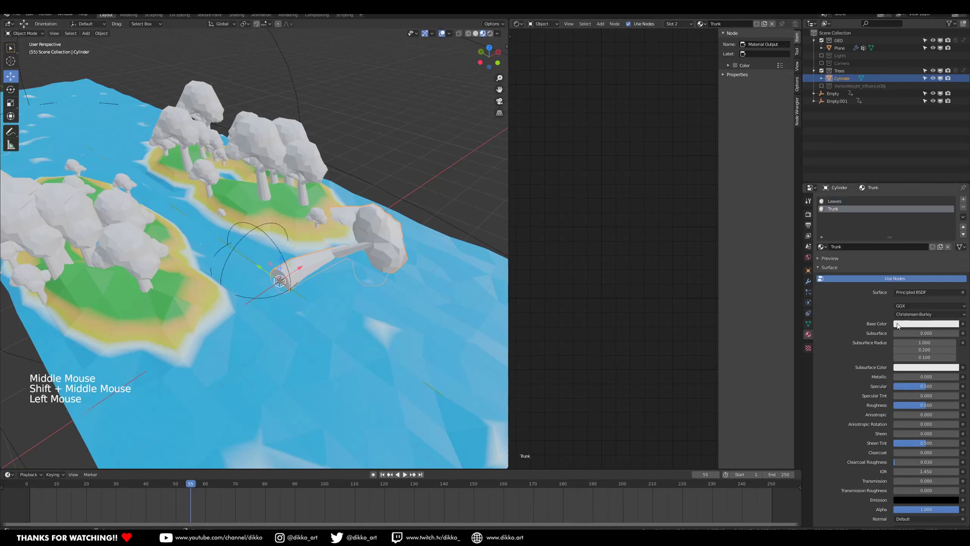
pyautogui.click(910, 324)
pyautogui.moveTo(919, 246)
pyautogui.mouseDown()
pyautogui.moveTo(953, 243)
pyautogui.moveTo(952, 262)
pyautogui.moveTo(952, 246)
pyautogui.moveTo(953, 254)
pyautogui.moveTo(897, 237)
pyautogui.mouseUp()
# Set the Leaves material's base color to dark green with HSV 0.283, 0.819, 0.460.
pyautogui.click(834, 201)
pyautogui.click(904, 324)
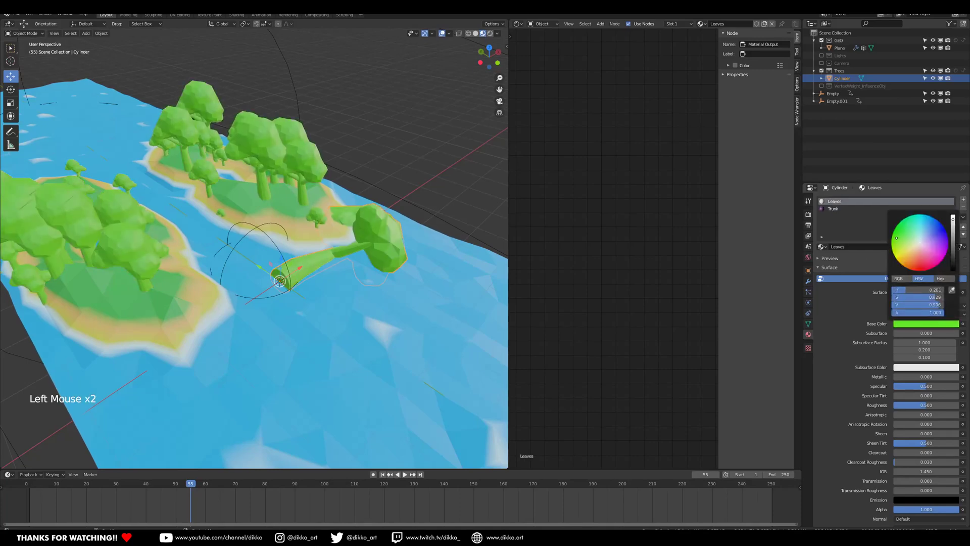
pyautogui.moveTo(953, 228); pyautogui.dragTo(952, 246)
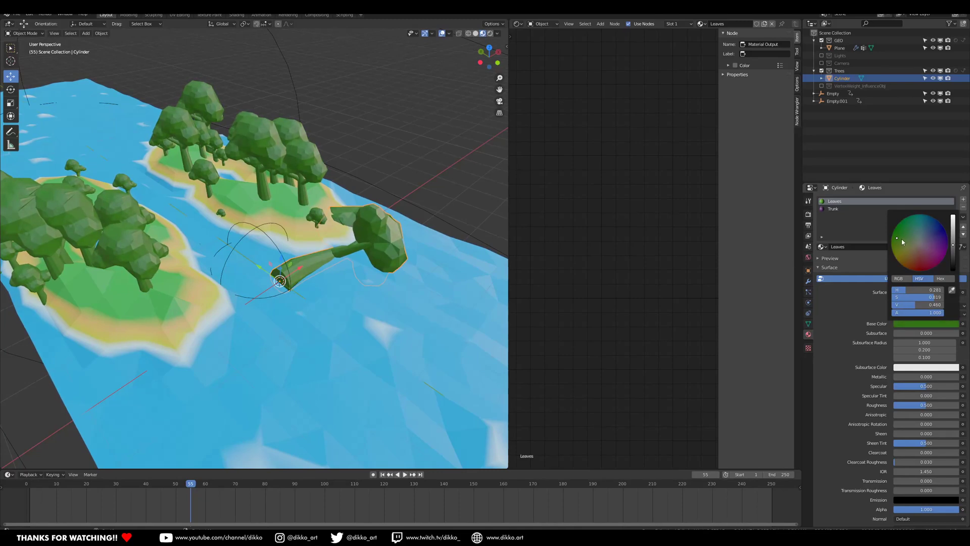
# Select the Cylinder tree and open it in Edit Mode, isolated in local view.
pyautogui.moveTo(470, 302); pyautogui.dragTo(364, 315, button='middle')
pyautogui.scroll(2, 384, 303)
pyautogui.click(364, 315)
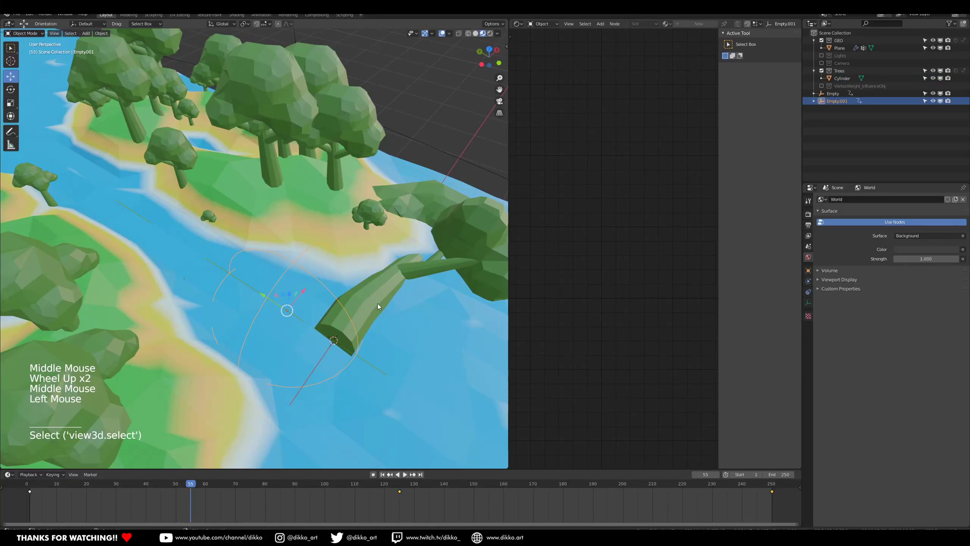
pyautogui.click(377, 303)
pyautogui.press('Tab')
pyautogui.press('KP_Divide')
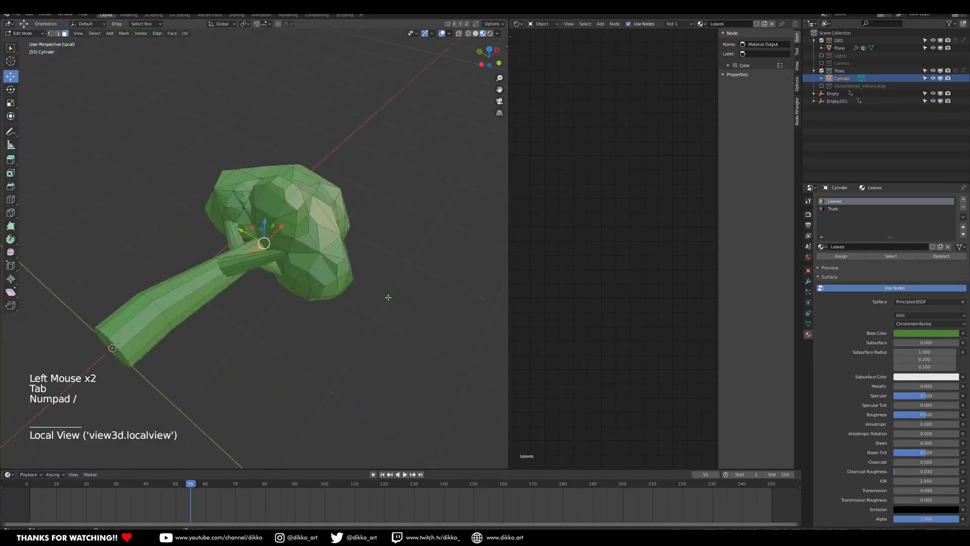
# Assign the Trunk material to the tree's linked trunk and branch geometry, then leave Edit Mode and local view.
pyautogui.moveTo(144, 309); pyautogui.dragTo(383, 335, button='middle')
pyautogui.press('l')
pyautogui.press('l')
pyautogui.press('l')
pyautogui.press('l')
pyautogui.click(834, 208)
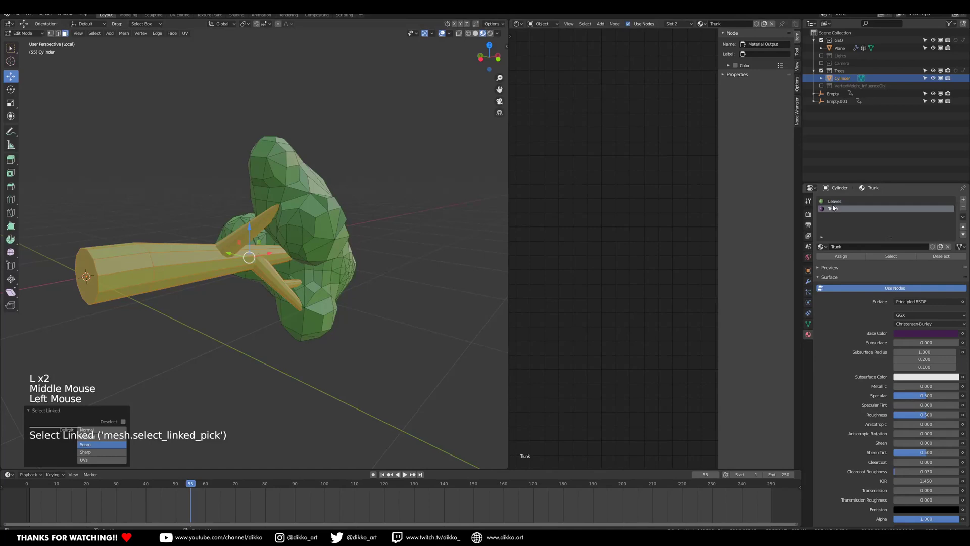
pyautogui.click(841, 256)
pyautogui.moveTo(295, 311)
pyautogui.mouseDown(button='middle')
pyautogui.moveTo(323, 339)
pyautogui.moveTo(318, 325)
pyautogui.moveTo(236, 305)
pyautogui.moveTo(290, 324)
pyautogui.mouseUp(button='middle')
pyautogui.press('Tab')
pyautogui.press('KP_Divide')
pyautogui.scroll(-3, 322, 338)
pyautogui.scroll(2, 290, 324)
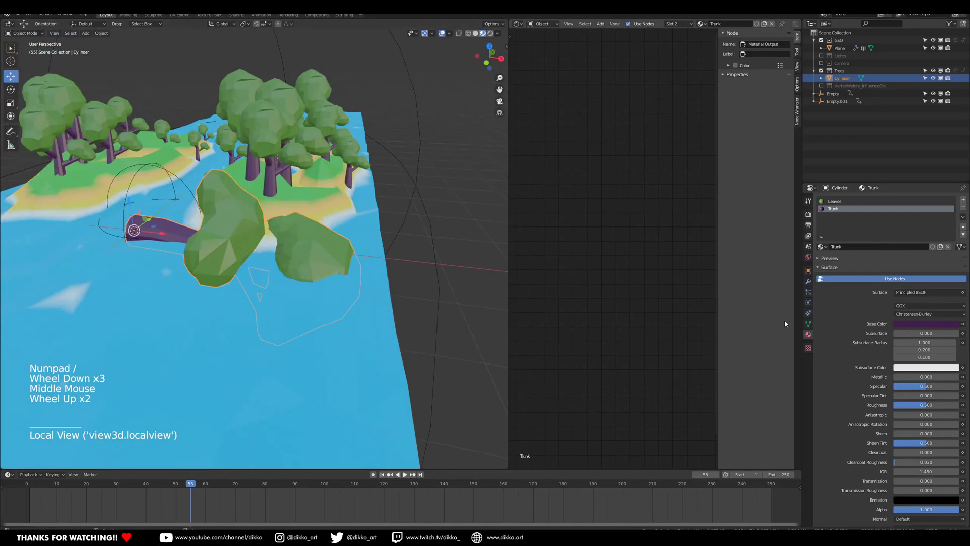
# Brighten the Trunk material's base color to a vivid purple.
pyautogui.click(899, 323)
pyautogui.moveTo(953, 230); pyautogui.dragTo(953, 238)
pyautogui.moveTo(326, 313); pyautogui.dragTo(387, 177, button='middle')
# Change the Cylinder tree's Leaves material to a bright yellow-green base color with hue 0.224.
pyautogui.click(388, 175)
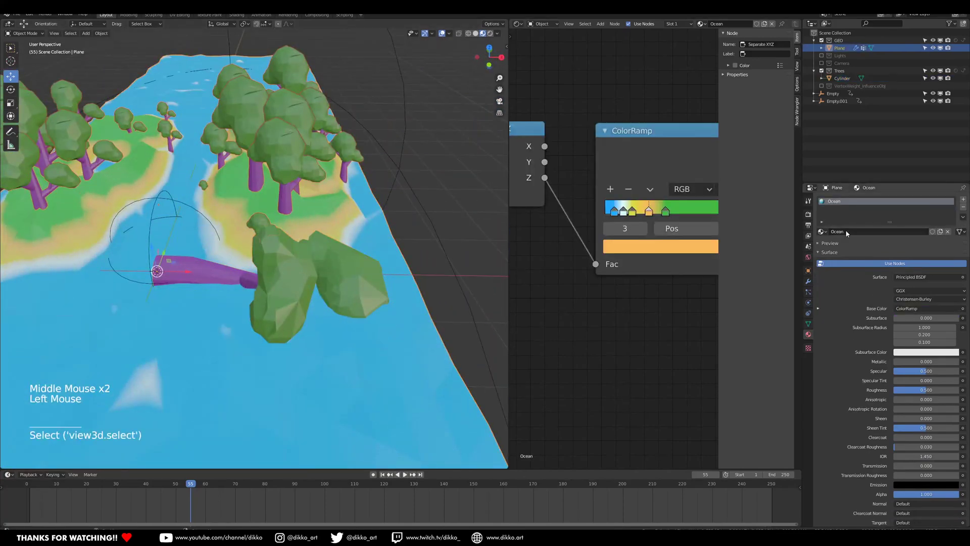
pyautogui.click(302, 282)
pyautogui.click(833, 201)
pyautogui.click(922, 324)
pyautogui.moveTo(959, 238)
pyautogui.mouseDown()
pyautogui.moveTo(954, 218)
pyautogui.moveTo(911, 241)
pyautogui.mouseUp()
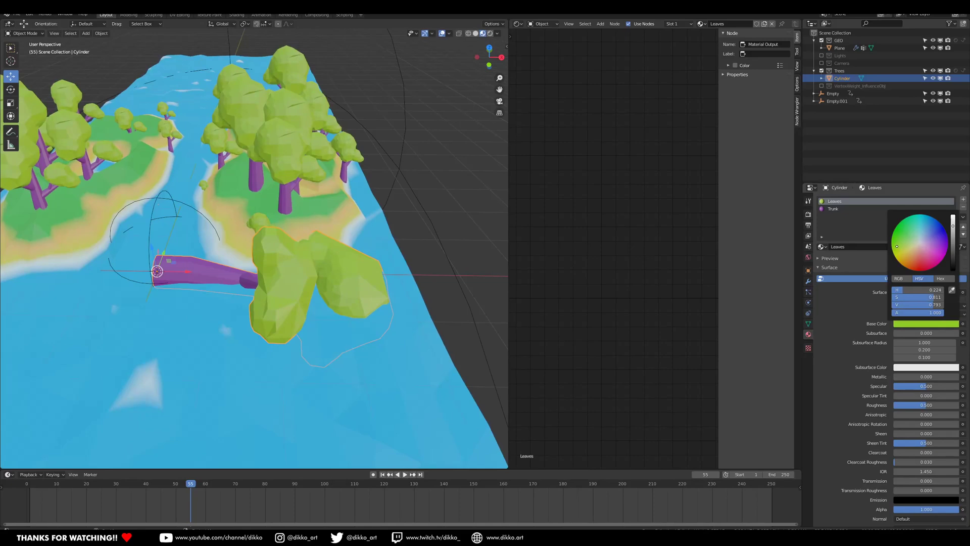
pyautogui.scroll(-2, 217, 262)
pyautogui.moveTo(217, 263); pyautogui.dragTo(224, 276, button='middle')
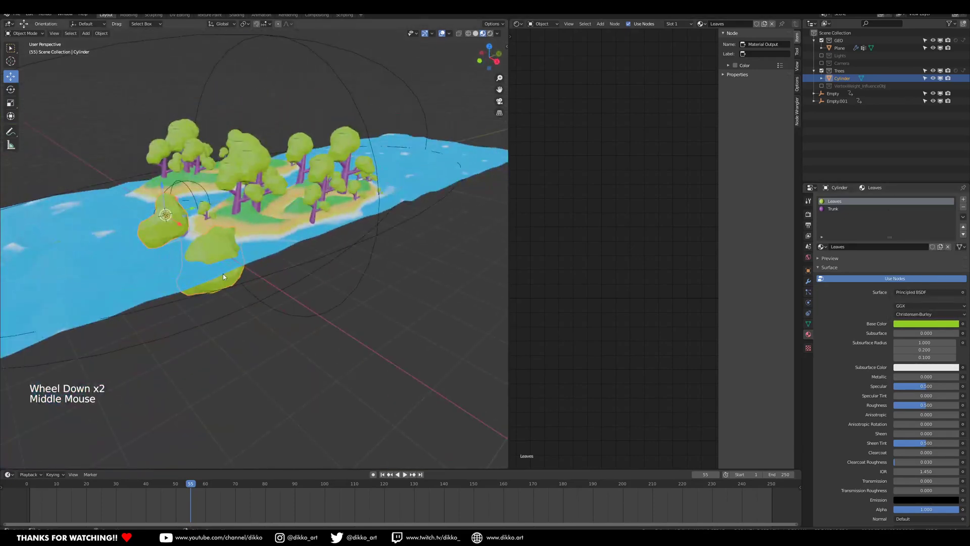
# Exclude the Trees collection from the view layer and select the ocean Plane.
pyautogui.click(155, 236)
pyautogui.click(155, 236)
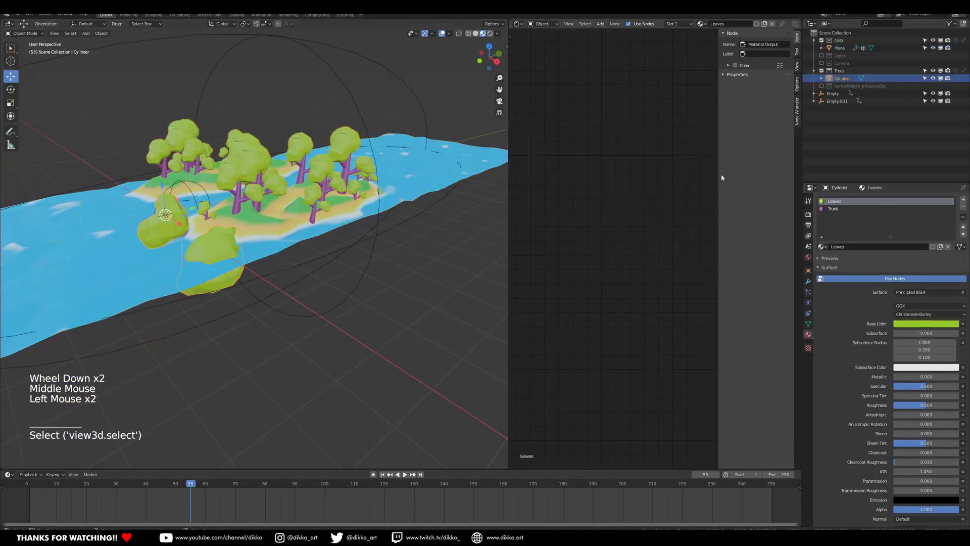
pyautogui.click(822, 71)
pyautogui.moveTo(255, 279)
pyautogui.mouseDown(button='middle')
pyautogui.moveTo(295, 277)
pyautogui.moveTo(268, 275)
pyautogui.mouseUp(button='middle')
pyautogui.click(102, 242)
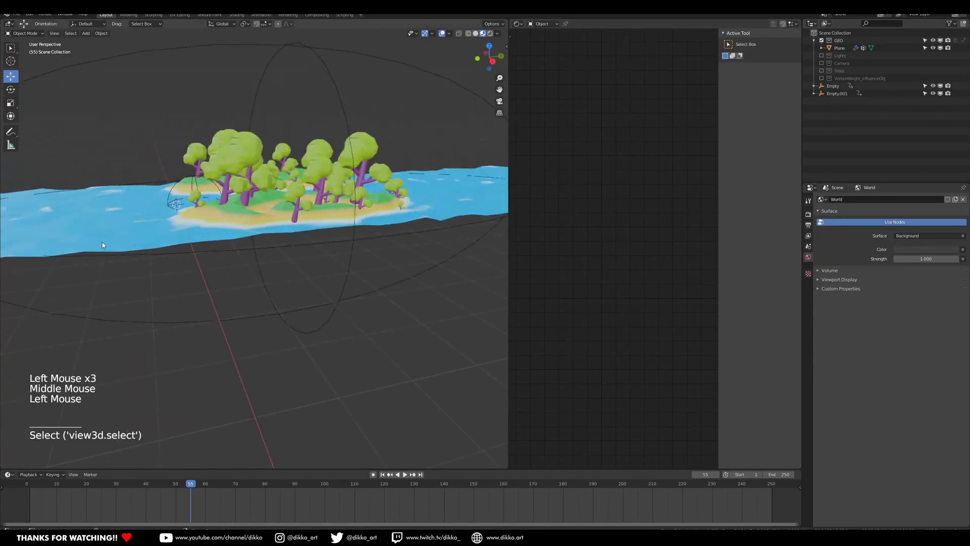
pyautogui.moveTo(169, 254); pyautogui.dragTo(197, 259, button='middle')
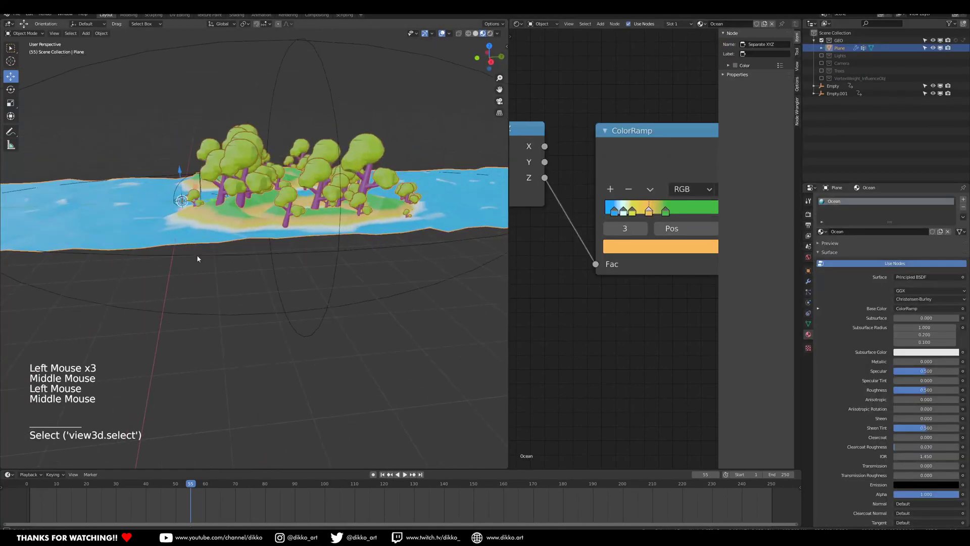
# Enable Eevee Ambient Occlusion in the render settings with a distance of 0.98 m.
pyautogui.click(808, 214)
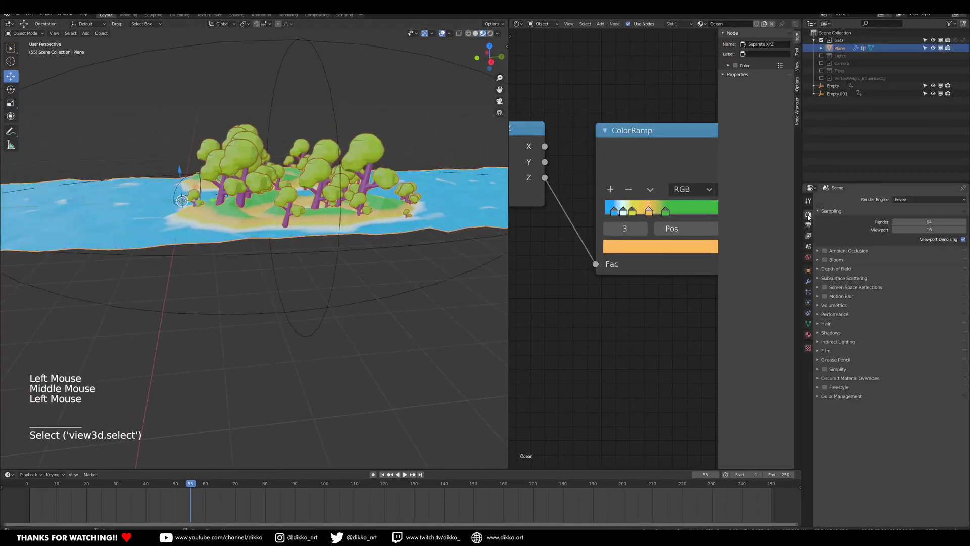
pyautogui.click(834, 252)
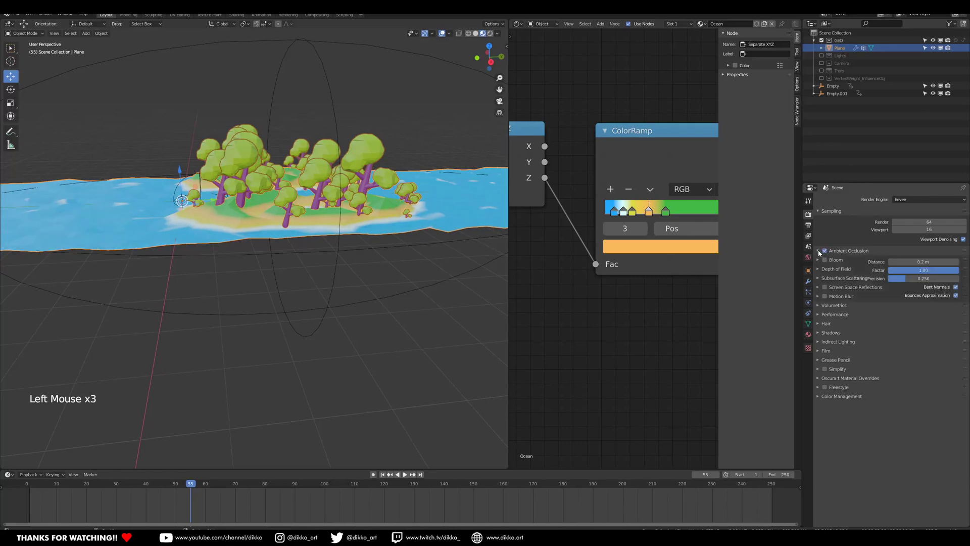
pyautogui.moveTo(923, 262); pyautogui.dragTo(938, 262)
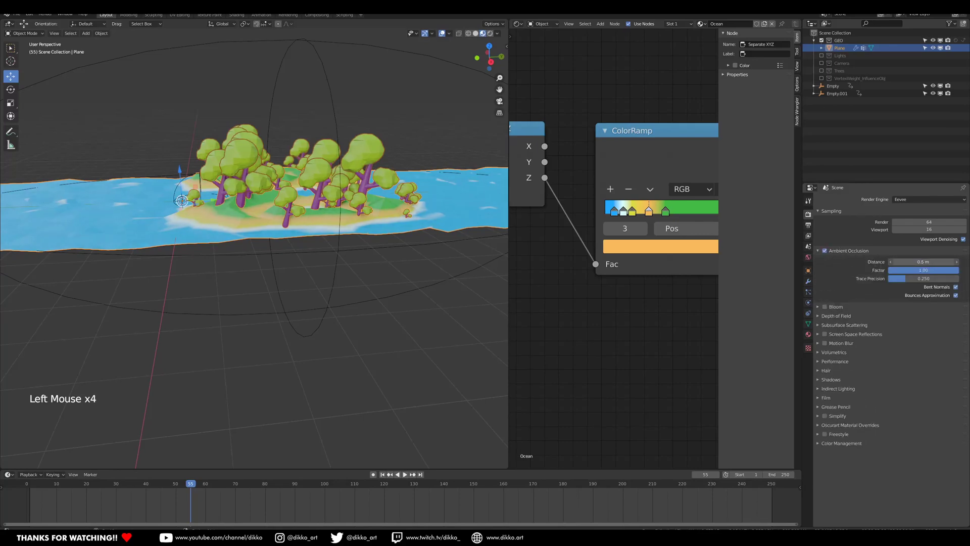
pyautogui.moveTo(412, 272); pyautogui.dragTo(394, 286, button='middle')
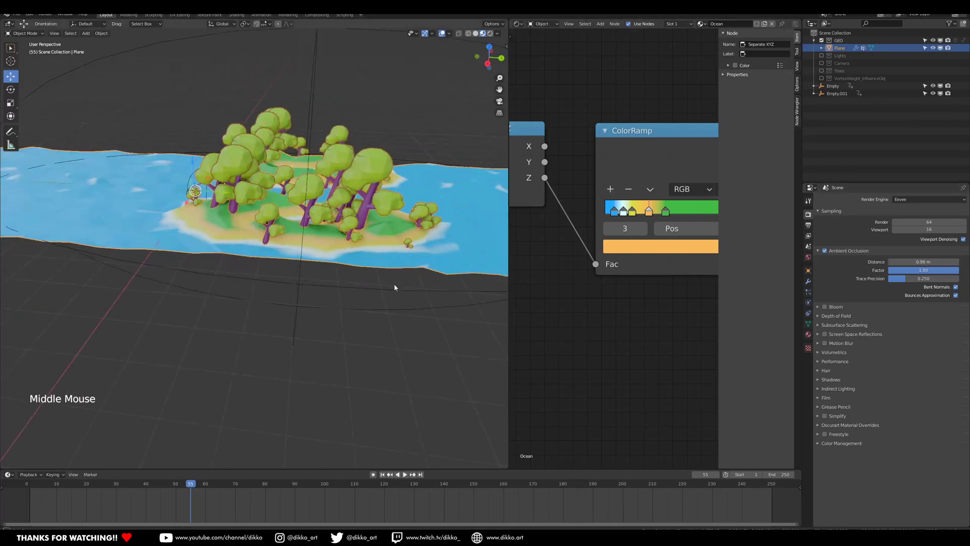
# Enable Bloom and Screen Space Reflections for the scene, then save the file.
pyautogui.click(824, 306)
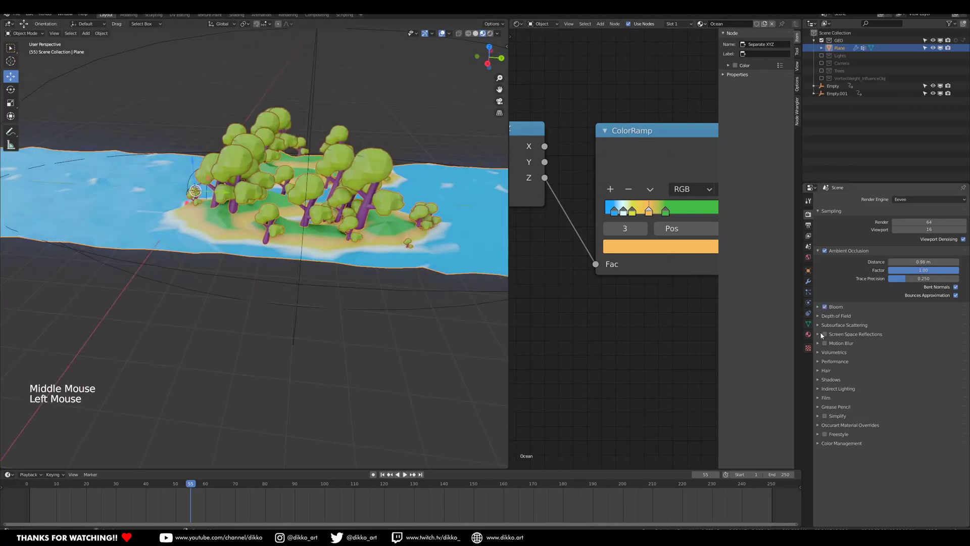
pyautogui.click(819, 334)
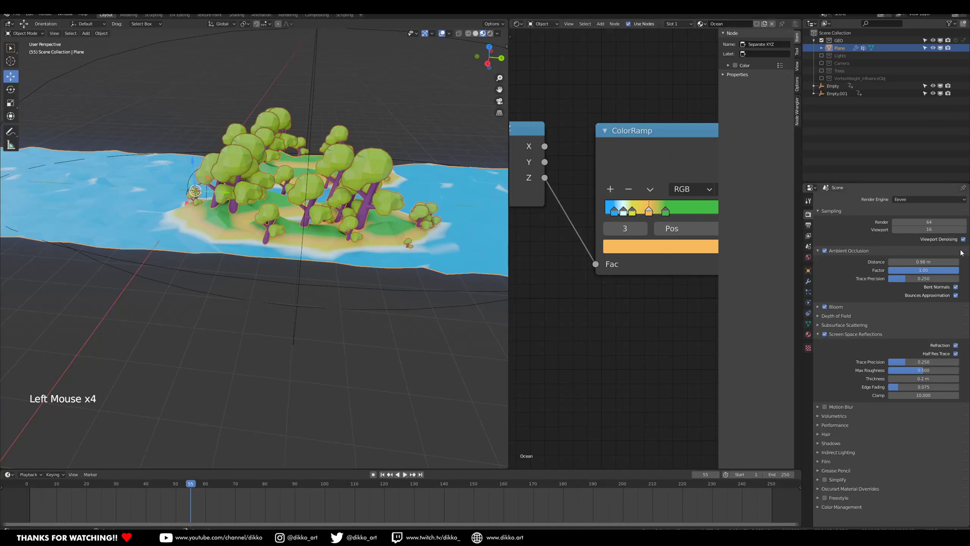
pyautogui.click(819, 324)
pyautogui.click(819, 325)
pyautogui.moveTo(321, 306); pyautogui.dragTo(327, 267, button='middle')
pyautogui.scroll(-1, 396, 298)
pyautogui.scroll(-2, 314, 282)
pyautogui.hotkey('ctrl', 's')
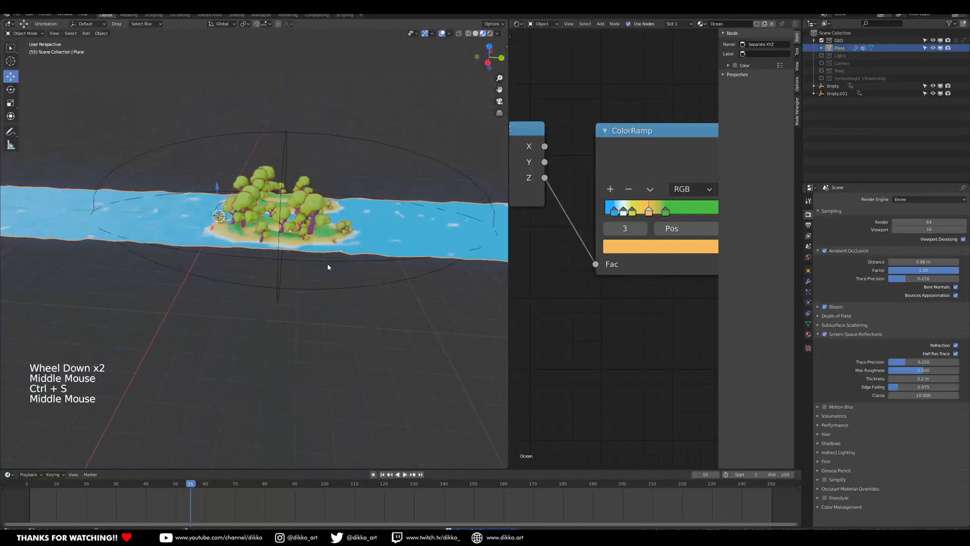
# Switch the viewport to Rendered shading and save the file.
pyautogui.click(490, 33)
pyautogui.moveTo(354, 151)
pyautogui.mouseDown(button='middle')
pyautogui.moveTo(307, 306)
pyautogui.moveTo(323, 223)
pyautogui.mouseUp(button='middle')
pyautogui.hotkey('ctrl', 's')
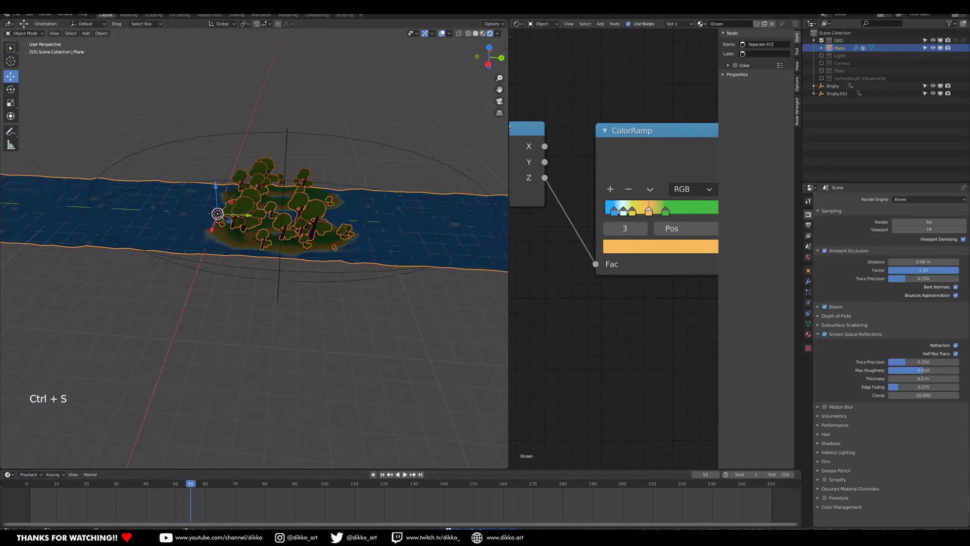
# Switch to the browser to look at the HDRI Haven library, then return to Blender.
pyautogui.hotkey('alt', 'Tab')
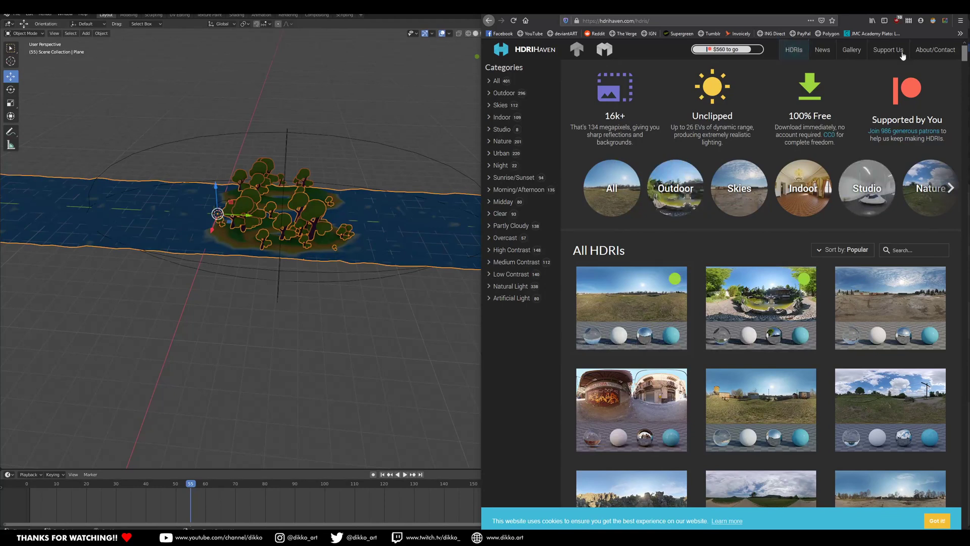
pyautogui.hotkey('alt', 'Tab')
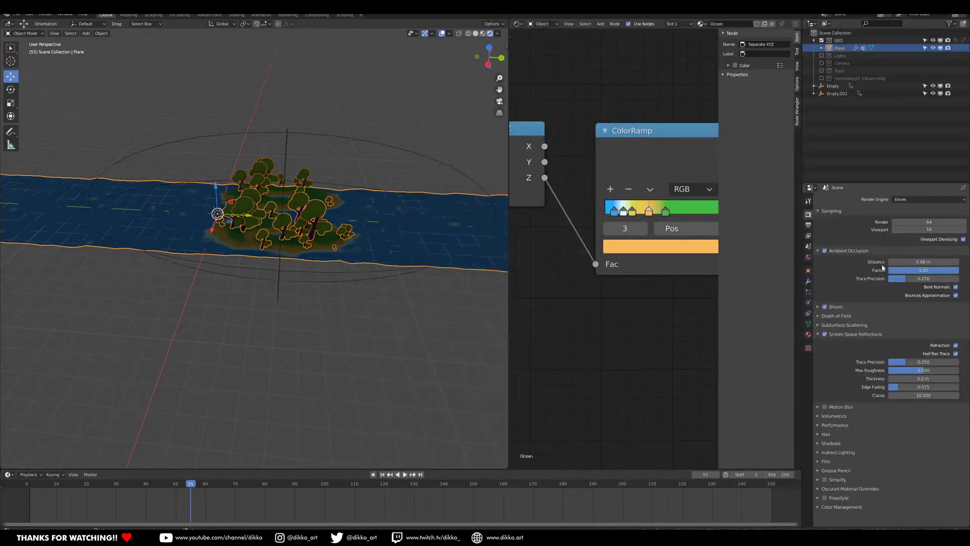
# Set the World background color to use an Environment Texture.
pyautogui.click(808, 335)
pyautogui.click(809, 257)
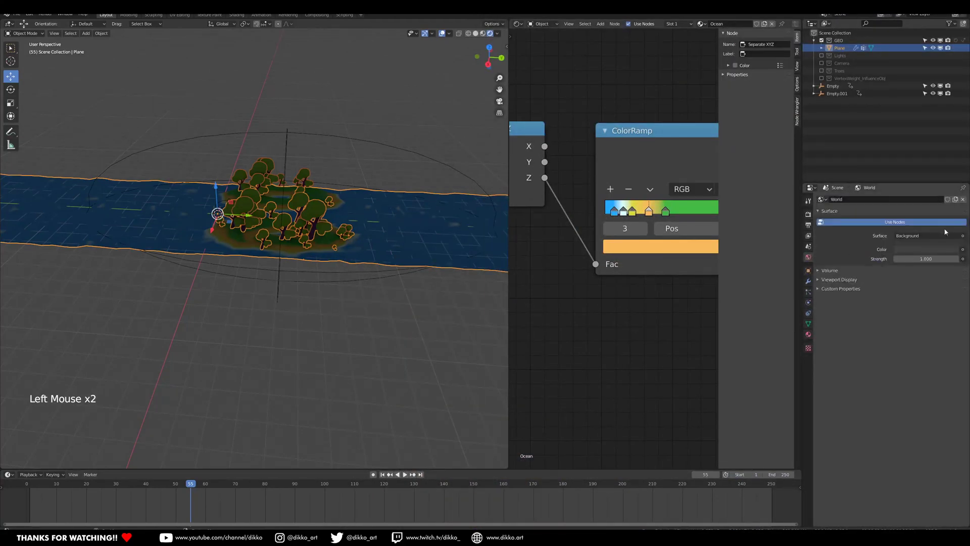
pyautogui.click(963, 249)
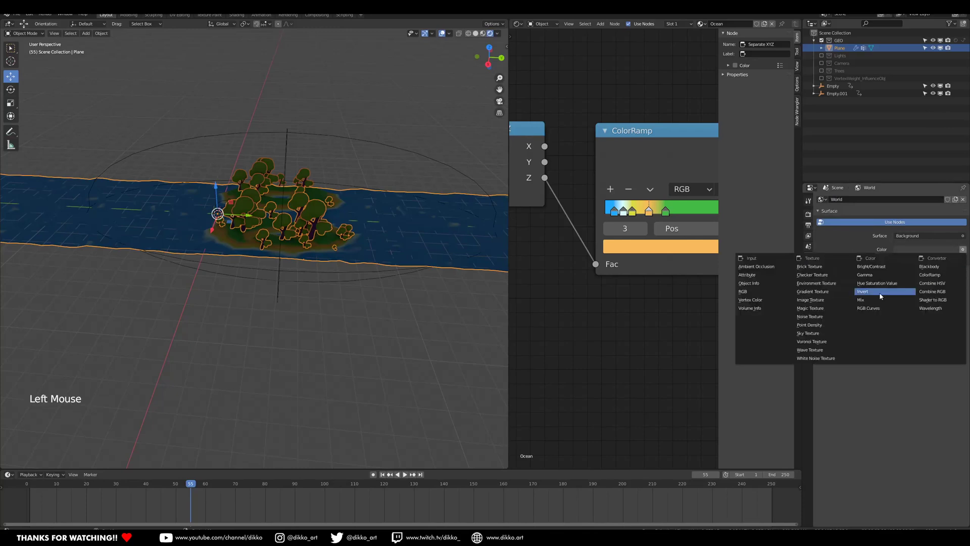
pyautogui.click(822, 284)
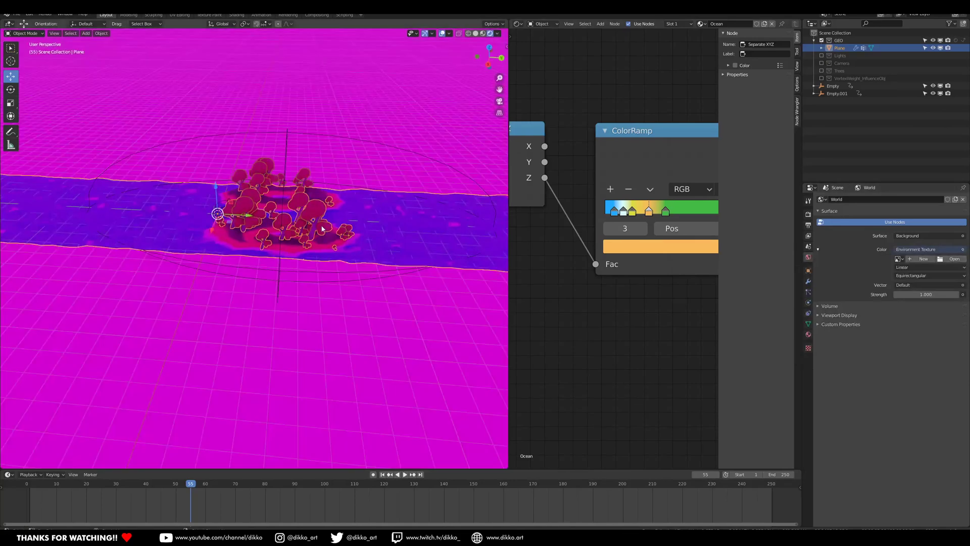
# Load photo_studio_01_2k.hdr from the Boss_Man project's Tex folder as the World environment image.
pyautogui.click(950, 259)
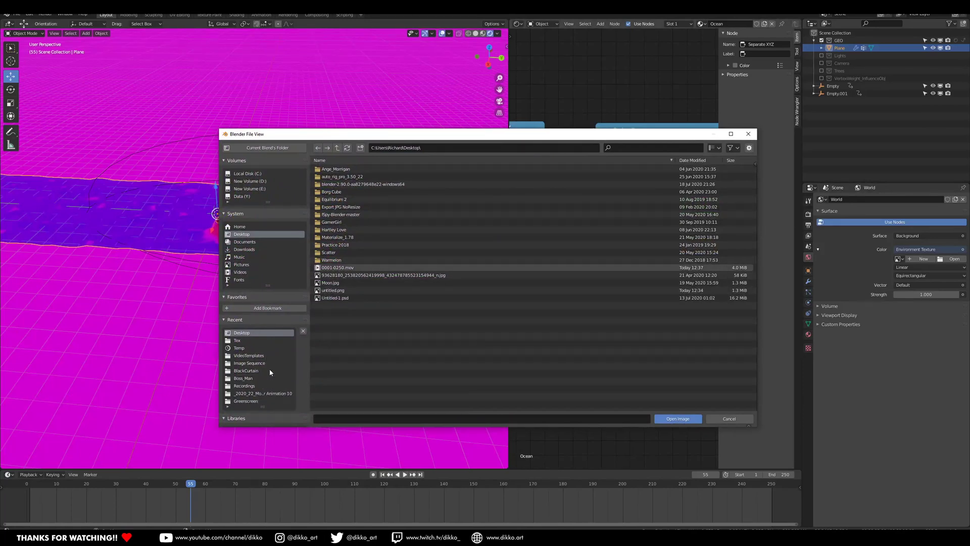
pyautogui.click(247, 385)
pyautogui.click(245, 378)
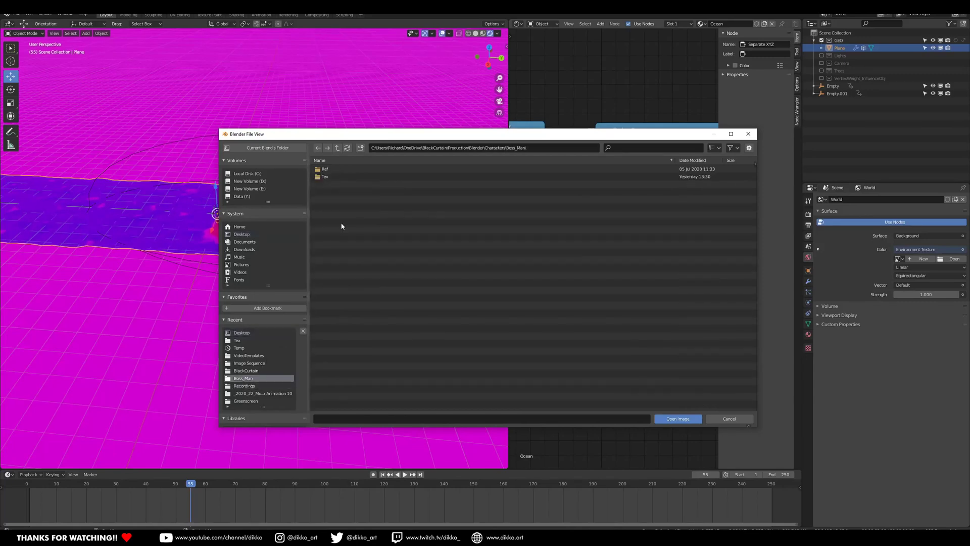
pyautogui.click(333, 169)
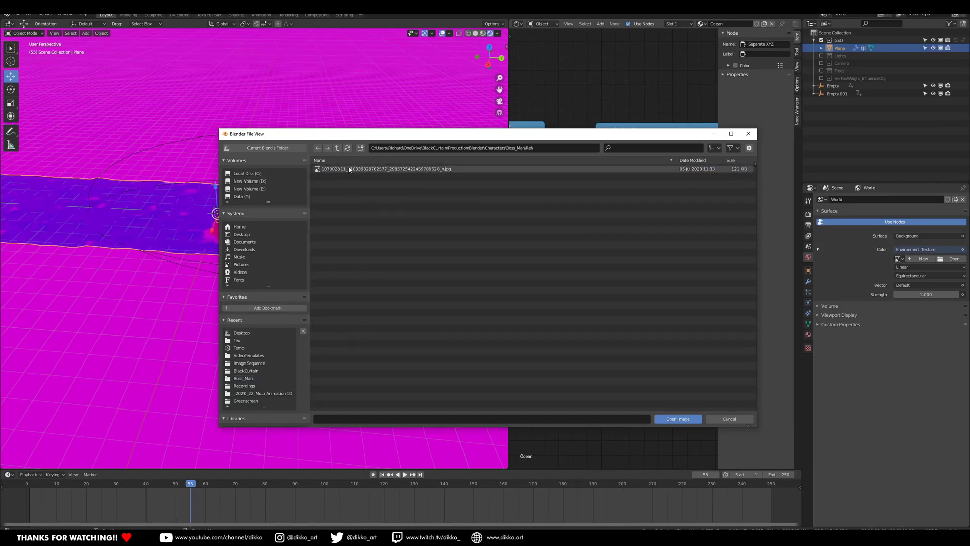
pyautogui.click(337, 147)
pyautogui.click(335, 176)
pyautogui.scroll(-2, 402, 330)
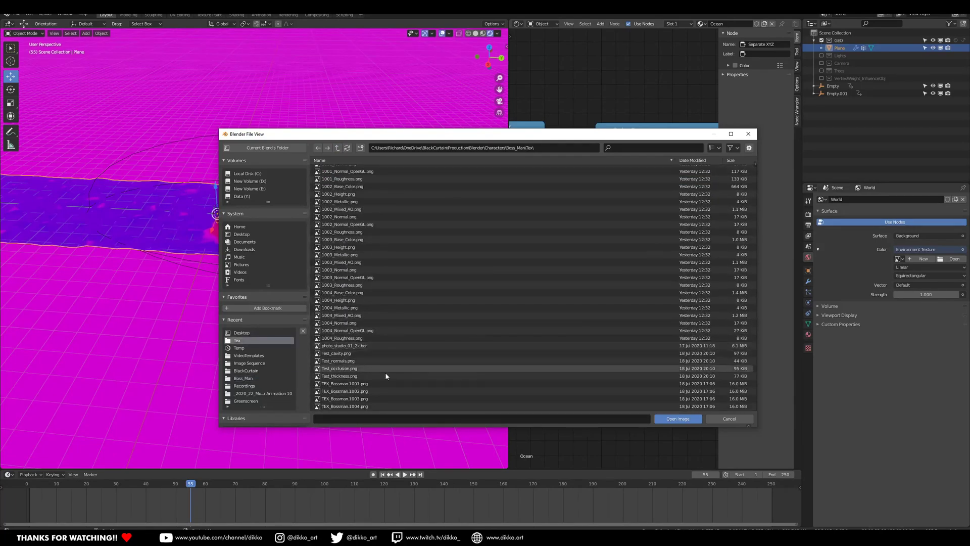
pyautogui.click(393, 346)
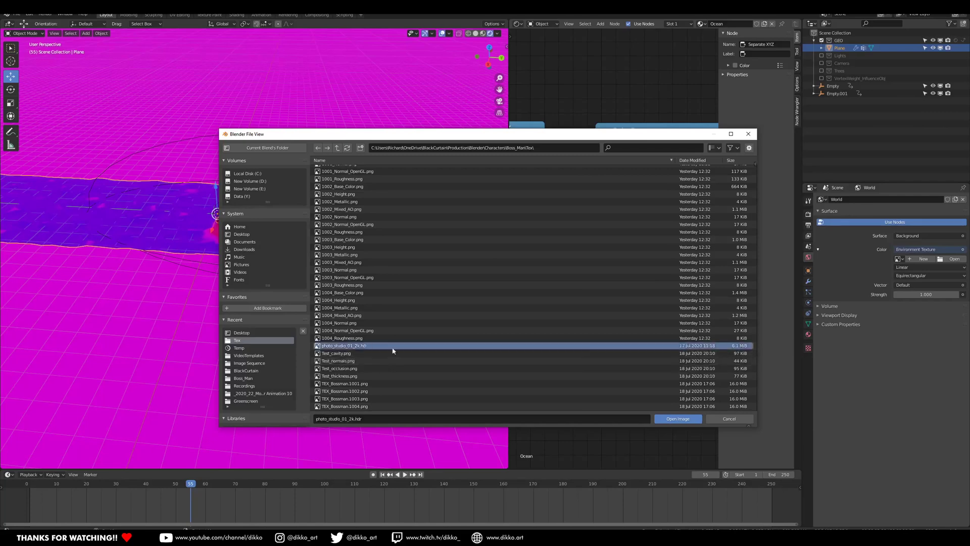
pyautogui.click(677, 418)
# Make the render background transparent in the Film settings.
pyautogui.moveTo(255, 329); pyautogui.dragTo(824, 315, button='middle')
pyautogui.click(808, 215)
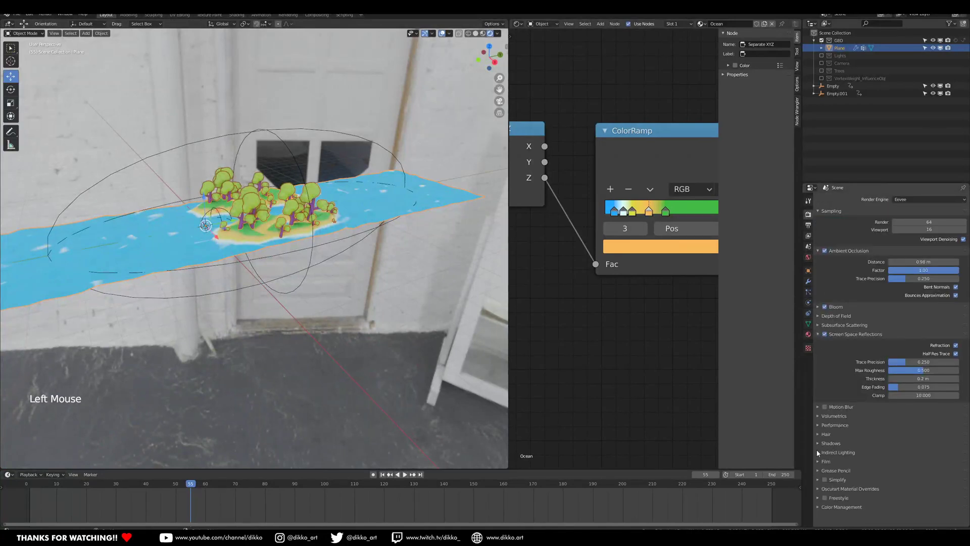
pyautogui.click(822, 462)
pyautogui.click(956, 481)
# Play the animation and examine the moving island with HDRI lighting from several angles.
pyautogui.moveTo(340, 349); pyautogui.dragTo(318, 343, button='middle')
pyautogui.scroll(2, 353, 311)
pyautogui.press('space')
pyautogui.scroll(-2, 318, 343)
pyautogui.moveTo(259, 338); pyautogui.dragTo(152, 296, button='middle')
pyautogui.scroll(1, 103, 313)
pyautogui.scroll(1, 111, 316)
pyautogui.press('space')
pyautogui.moveTo(152, 296); pyautogui.dragTo(231, 300, button='middle')
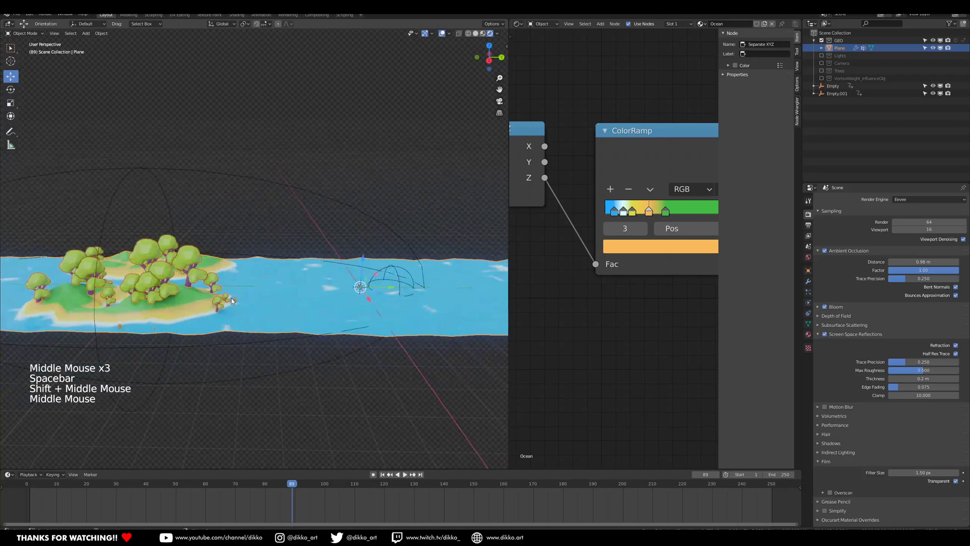
# Save the file with the new lighting and render settings.
pyautogui.moveTo(149, 278); pyautogui.dragTo(175, 298, button='middle')
pyautogui.hotkey('ctrl', 's')
pyautogui.scroll(2, 187, 289)
pyautogui.scroll(-1, 151, 296)
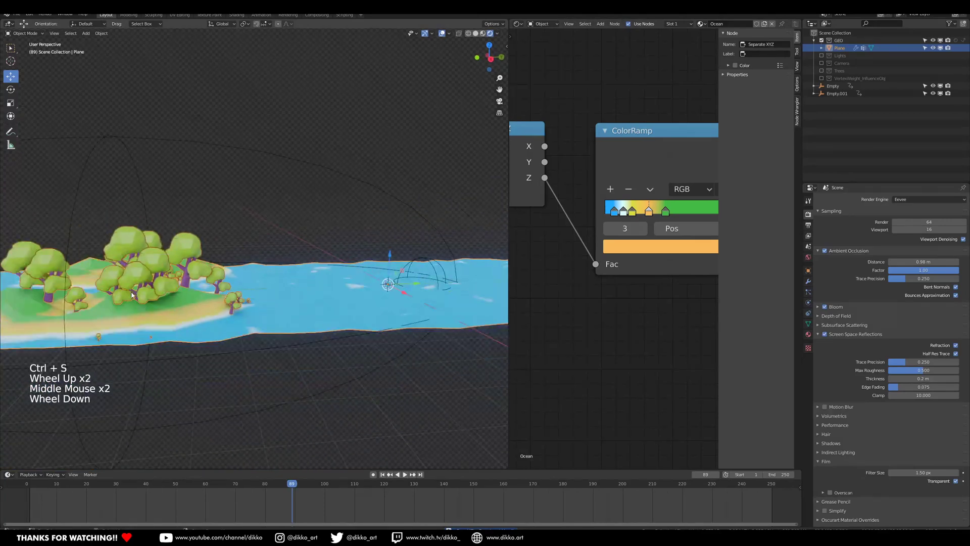
# Switch to OBS to read the stream chat, then return to Blender.
pyautogui.click(330, 329)
pyautogui.hotkey('alt', 'Tab')
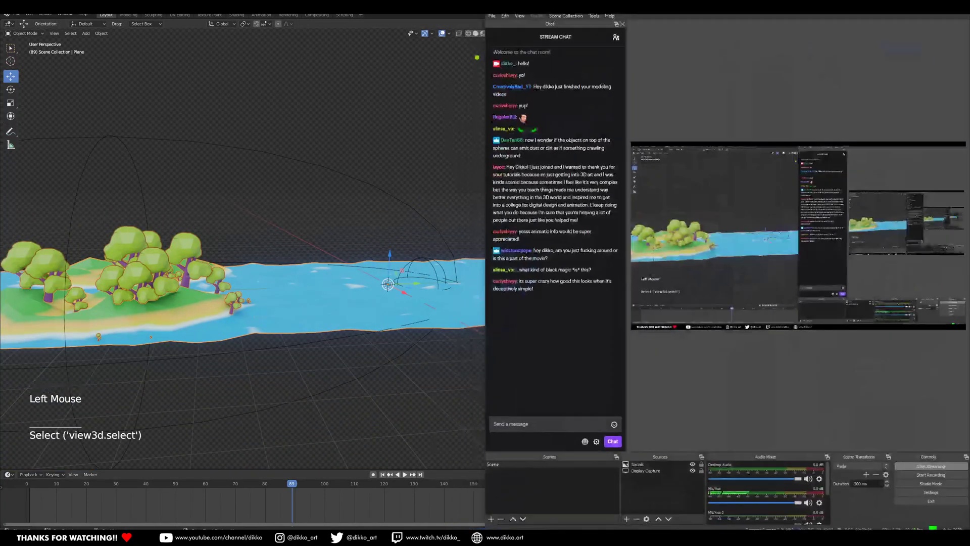
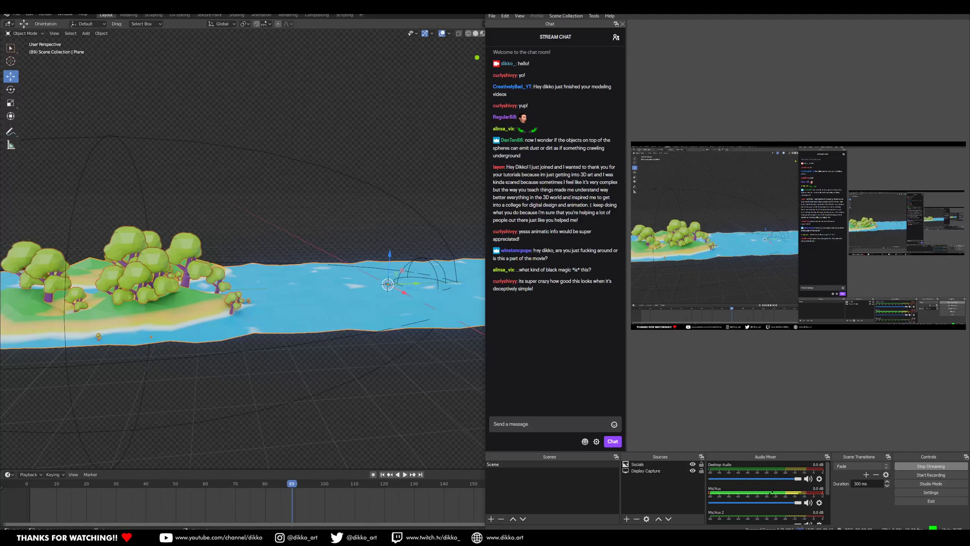
pyautogui.moveTo(204, 362)
pyautogui.mouseDown(button='middle')
pyautogui.moveTo(186, 370)
pyautogui.moveTo(210, 373)
pyautogui.mouseUp(button='middle')
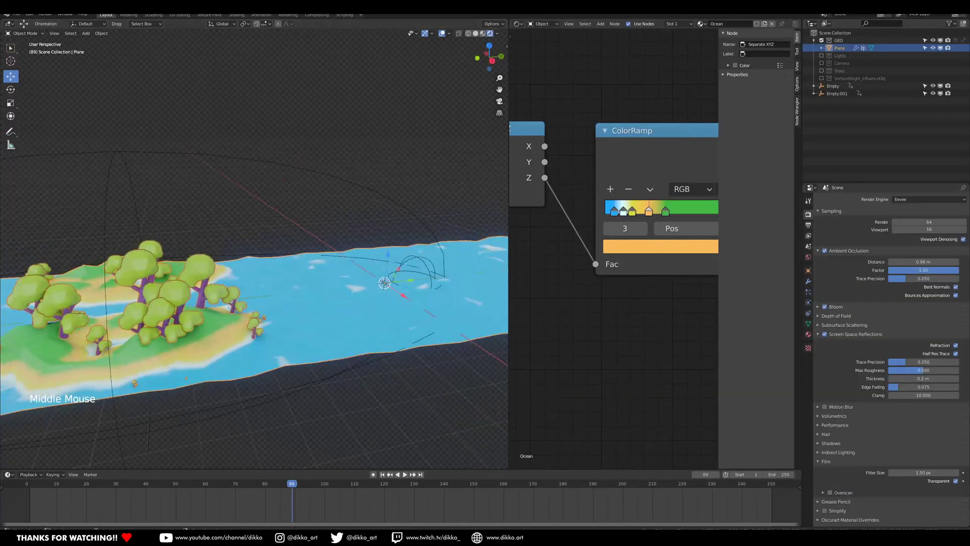
pyautogui.hotkey('alt', 'Tab')
# Play and scrub the timeline to about frame 74 to examine how the islands and trees rise along the strip.
pyautogui.moveTo(253, 341); pyautogui.dragTo(218, 361, button='middle')
pyautogui.click(53, 490)
pyautogui.press('space')
pyautogui.moveTo(74, 489); pyautogui.dragTo(248, 487)
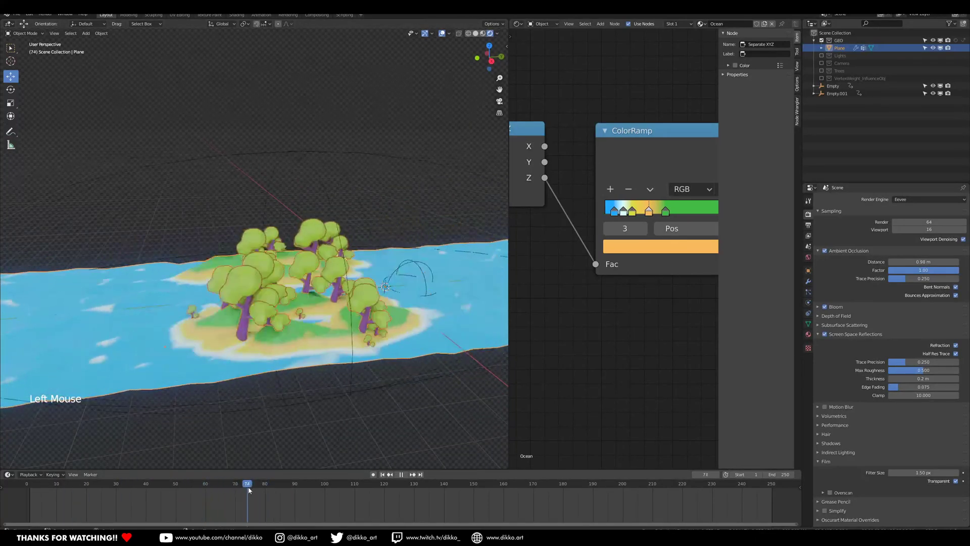
# Play and scrub the timeline to about frame 55 to examine how the trees grow as the islands move along the strip.
pyautogui.scroll(-2, 250, 384)
pyautogui.moveTo(250, 380); pyautogui.dragTo(324, 364, button='middle')
pyautogui.moveTo(266, 486); pyautogui.dragTo(92, 517)
pyautogui.keyDown('shift'); pyautogui.moveTo(422, 392); pyautogui.dragTo(290, 398, button='middle'); pyautogui.keyUp('shift')
pyautogui.press('space')
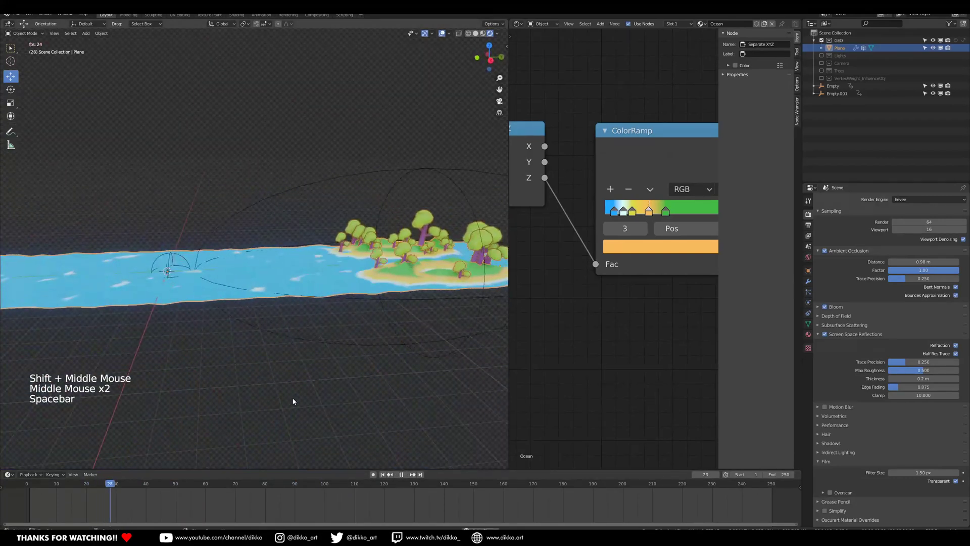
pyautogui.press('space')
pyautogui.moveTo(114, 485); pyautogui.dragTo(191, 498)
pyautogui.scroll(2, 236, 161)
pyautogui.keyDown('shift'); pyautogui.moveTo(236, 161); pyautogui.dragTo(433, 297, button='middle'); pyautogui.keyUp('shift')
# Open the plane's particle settings and set the hair emission number to 50.
pyautogui.click(396, 250)
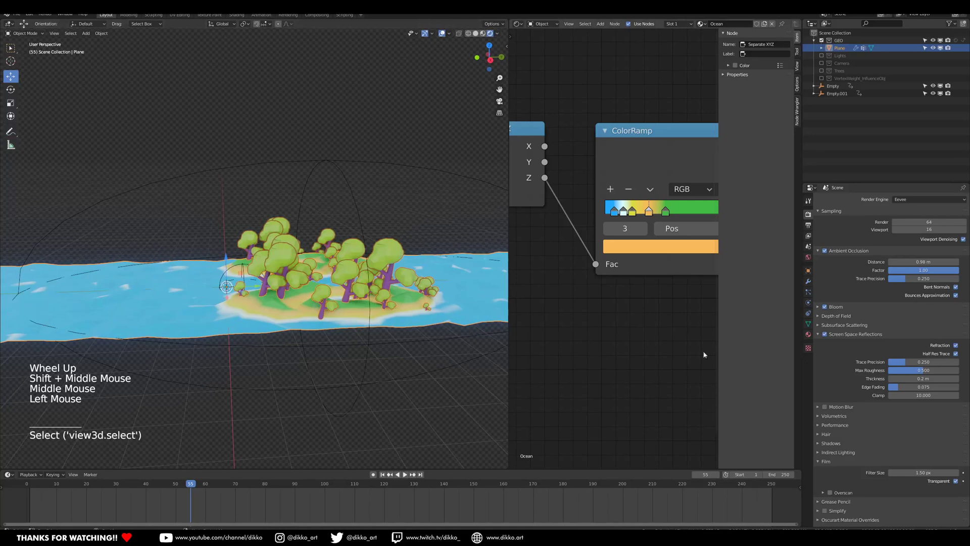
pyautogui.click(808, 282)
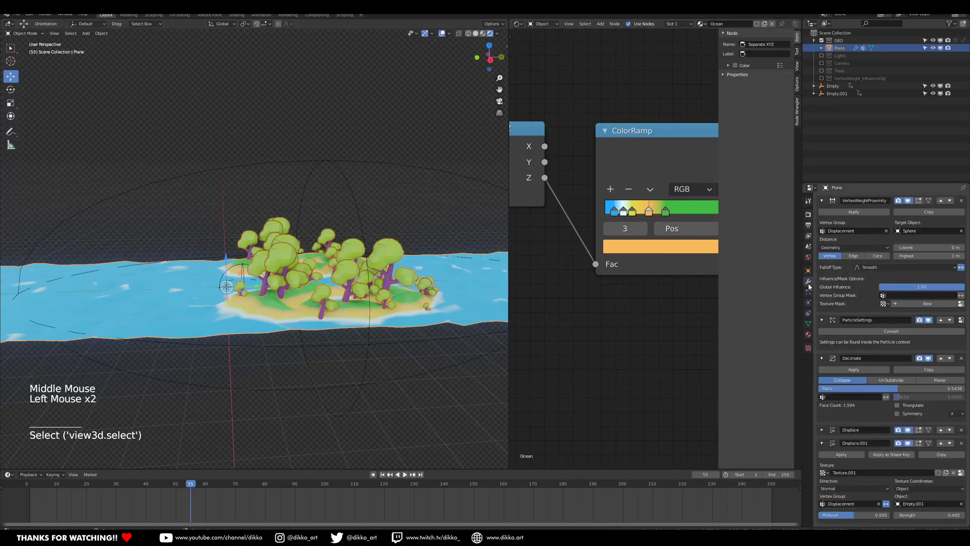
pyautogui.click(961, 320)
pyautogui.click(924, 273)
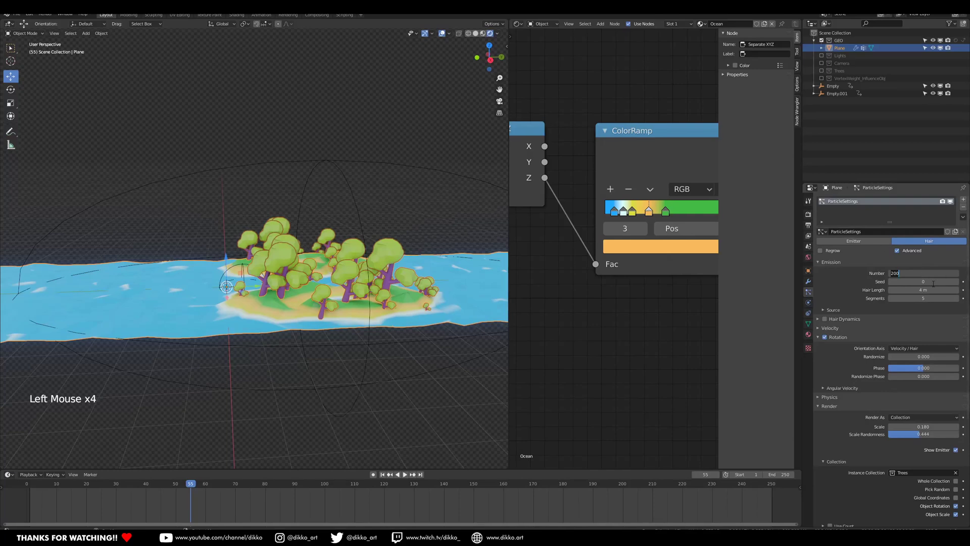
pyautogui.write('50')
pyautogui.press('Return')
# Enable Simple children for the tree particles with a display amount of 10 and a radius of 0.73 m.
pyautogui.scroll(-5, 854, 475)
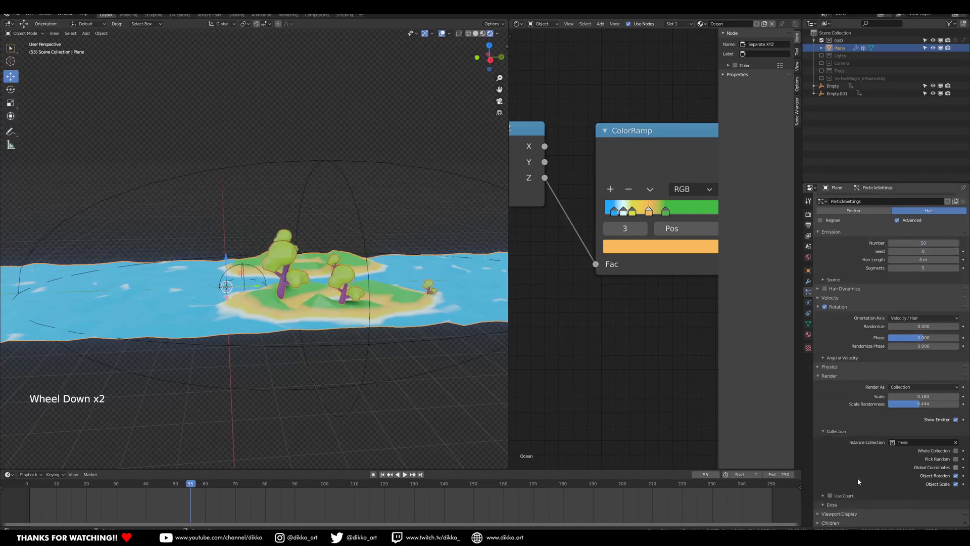
pyautogui.scroll(-3, 852, 476)
pyautogui.click(844, 432)
pyautogui.click(891, 443)
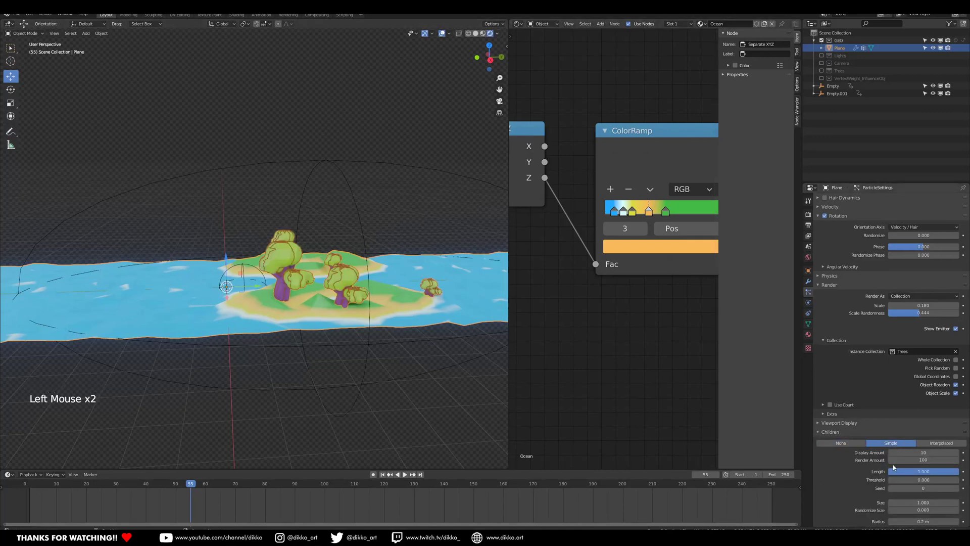
pyautogui.click(916, 453)
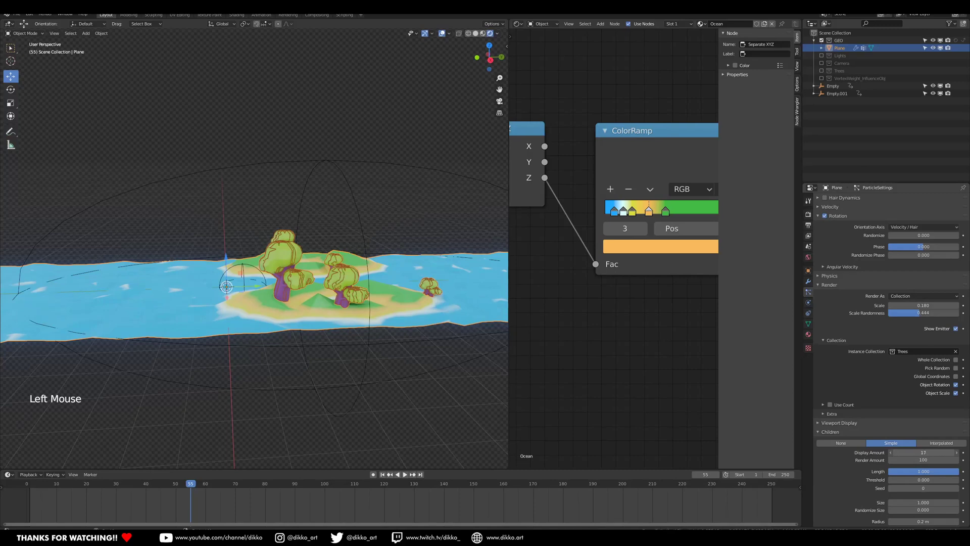
pyautogui.click(921, 452)
pyautogui.write('170')
pyautogui.press('Return')
pyautogui.scroll(-2, 827, 469)
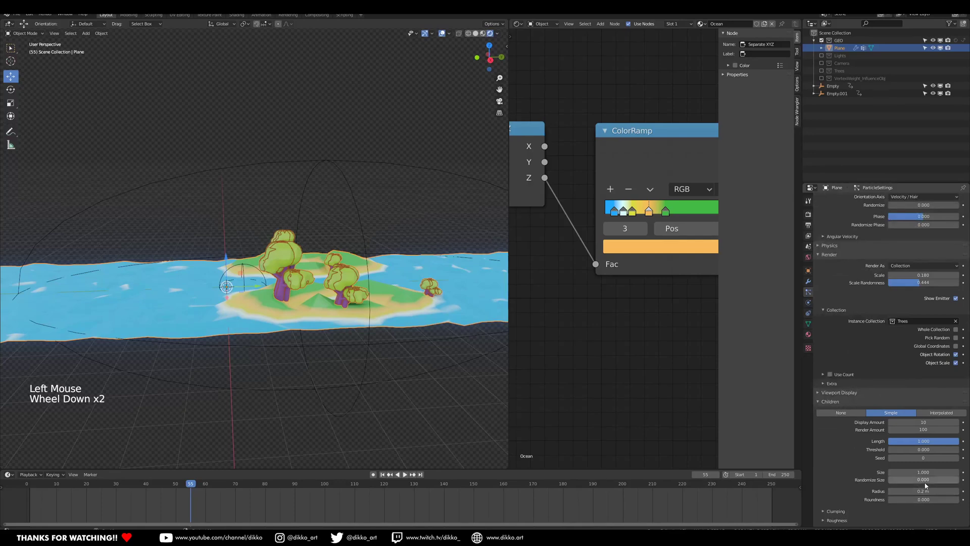
pyautogui.moveTo(911, 490); pyautogui.dragTo(943, 490)
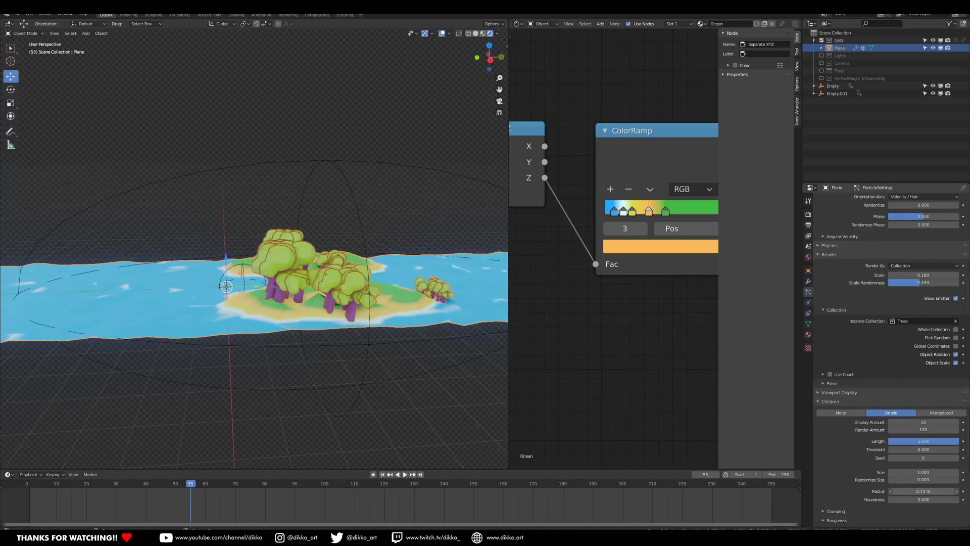
# Set the children's display amount to 2, radius to 0.94 m and size randomness to 0.354.
pyautogui.click(924, 422)
pyautogui.write('2')
pyautogui.press('Return')
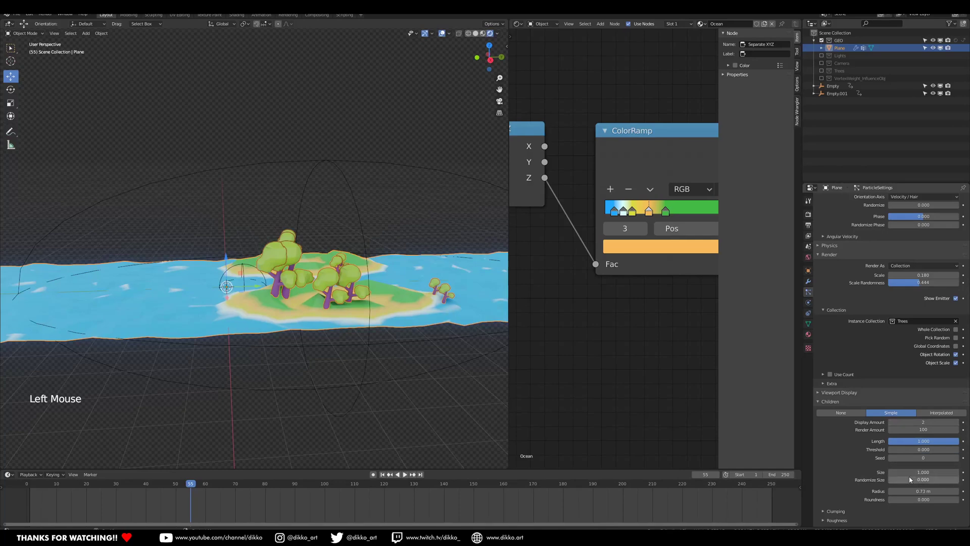
pyautogui.moveTo(914, 488); pyautogui.dragTo(939, 488)
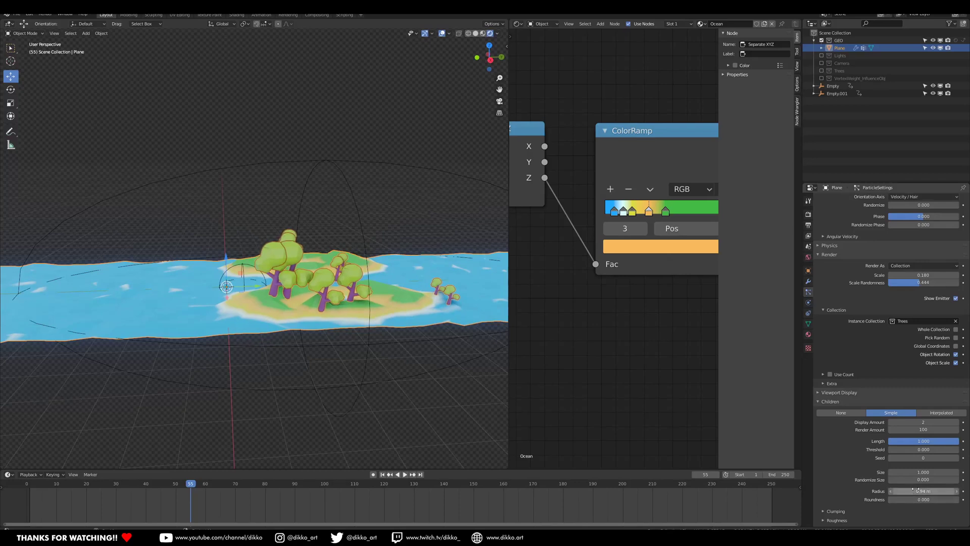
pyautogui.moveTo(911, 480); pyautogui.dragTo(925, 480)
# Set the tree particles' emission number to 150 and check the resulting density on the islands.
pyautogui.scroll(3, 890, 329)
pyautogui.scroll(3, 890, 329)
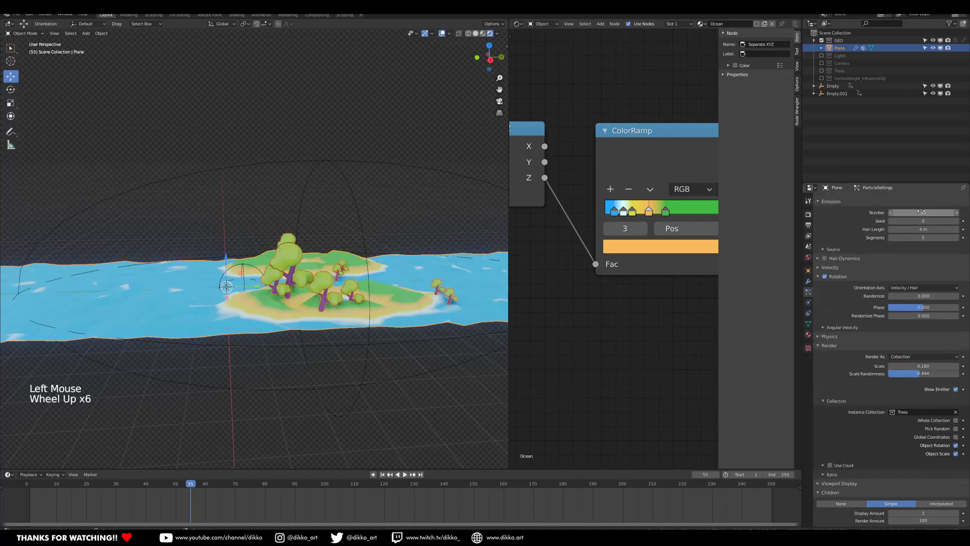
pyautogui.moveTo(921, 212); pyautogui.dragTo(922, 212)
pyautogui.write('25')
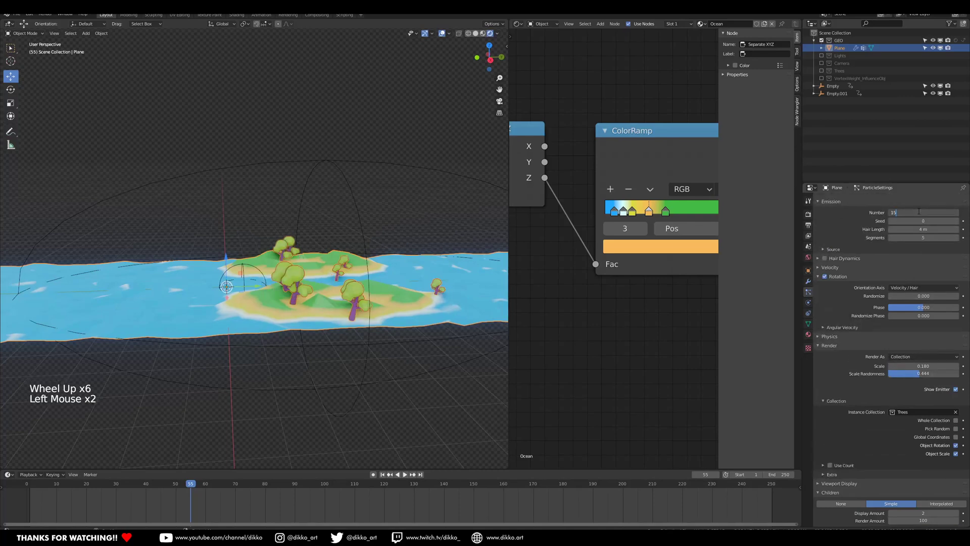
pyautogui.write('0')
pyautogui.press('Return')
pyautogui.moveTo(280, 336); pyautogui.dragTo(339, 314, button='middle')
pyautogui.scroll(1, 335, 307)
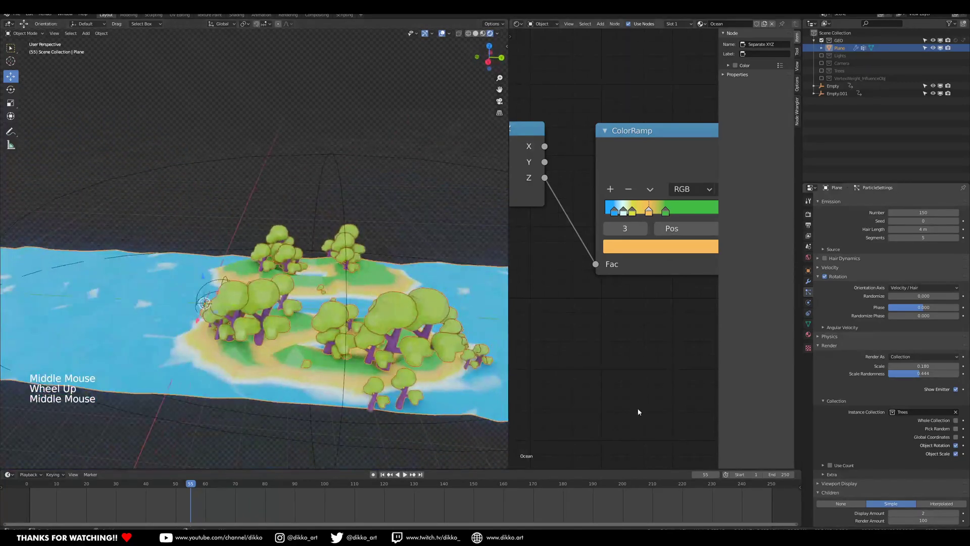
# Switch the particle children to Interpolated and adjust the emission number, trying 50, 10 and 25 before settling on 30.
pyautogui.click(941, 504)
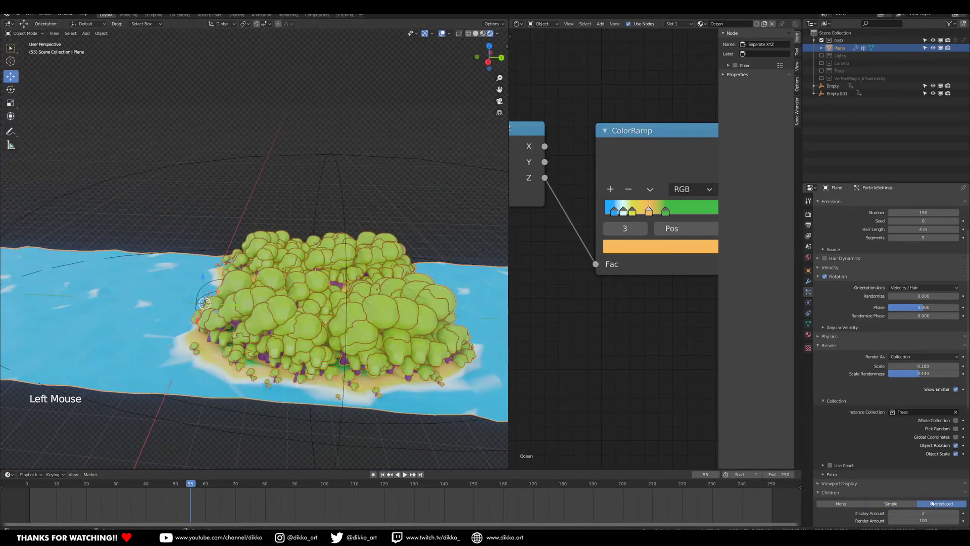
pyautogui.scroll(-2, 866, 469)
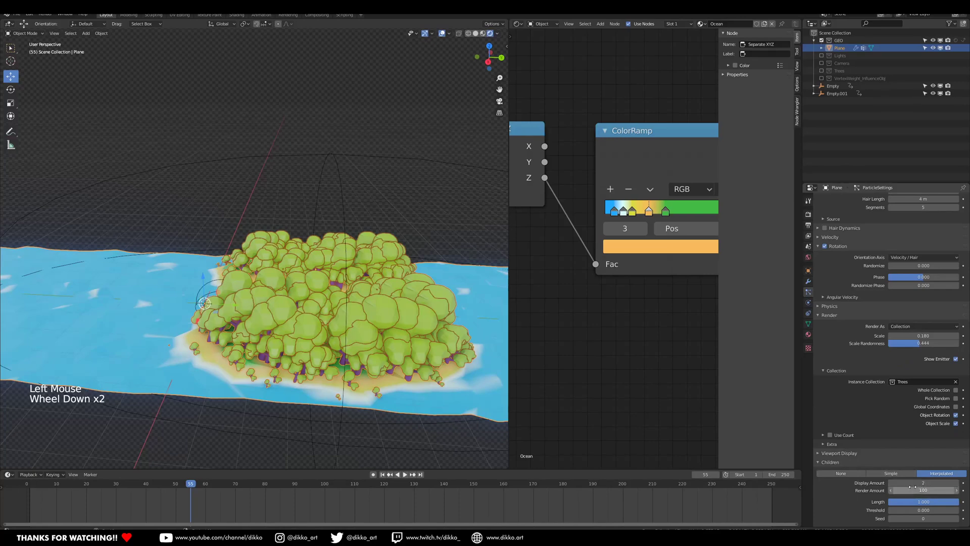
pyautogui.scroll(3, 910, 298)
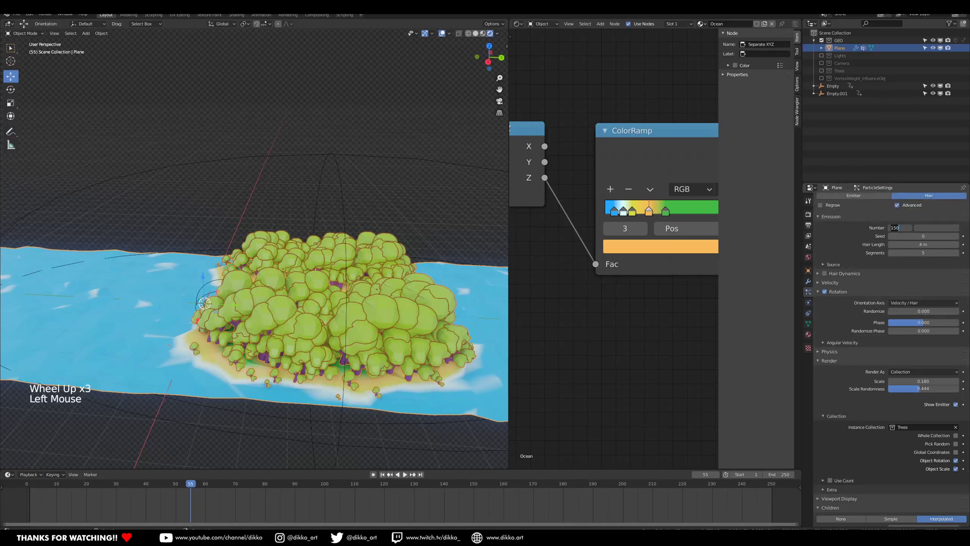
pyautogui.write('50')
pyautogui.press('Return')
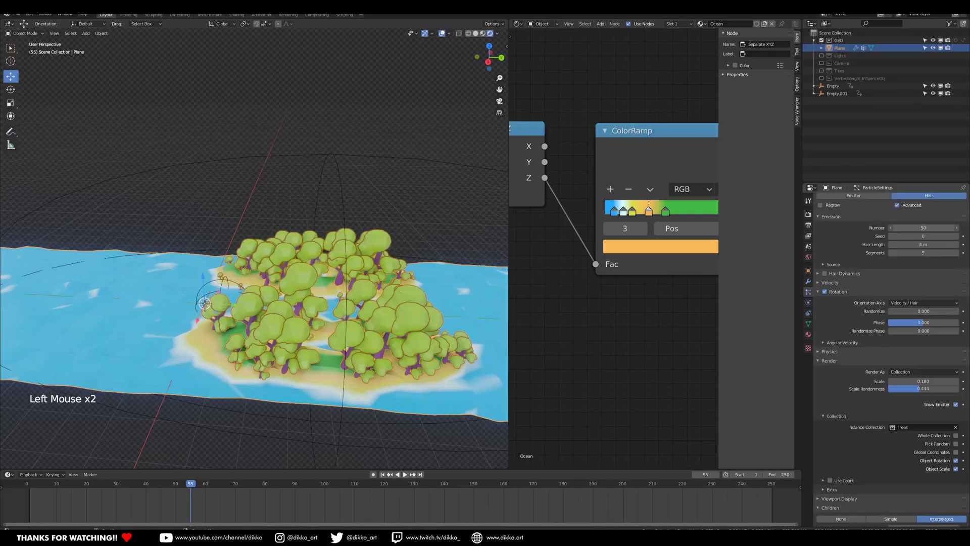
pyautogui.write('10')
pyautogui.press('Return')
pyautogui.write('25')
pyautogui.press('Return')
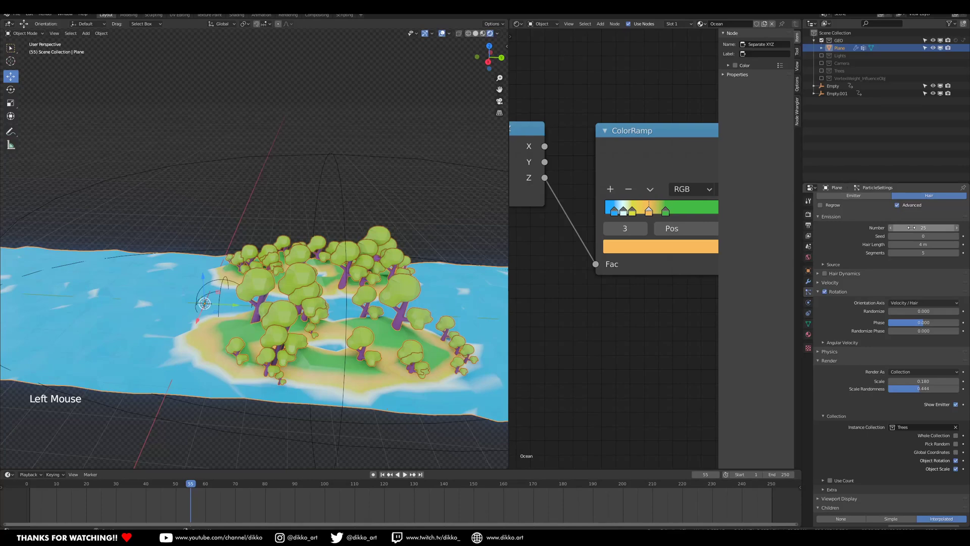
pyautogui.press('Return')
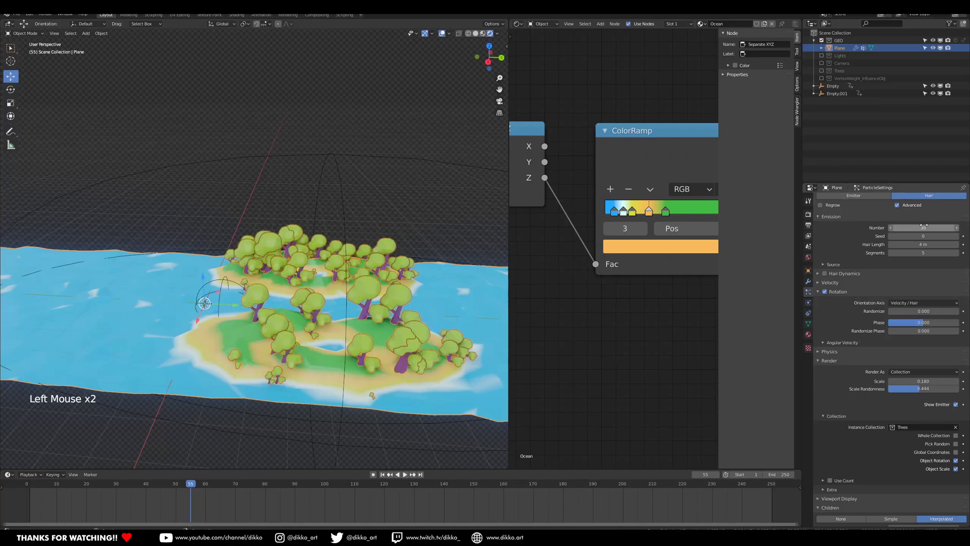
pyautogui.moveTo(374, 263); pyautogui.dragTo(389, 245, button='middle')
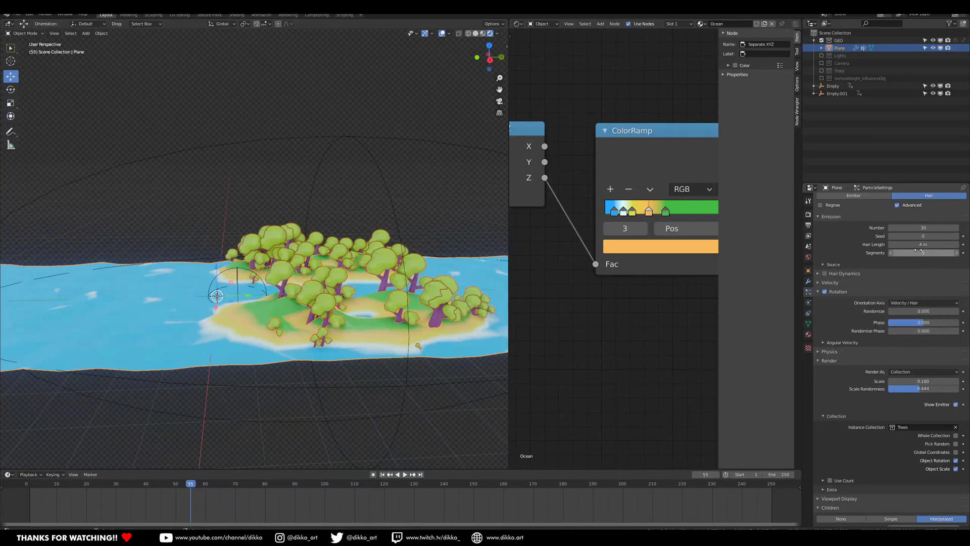
# Increase the render scale of the tree particles to 0.260 and inspect the larger trees.
pyautogui.moveTo(922, 381); pyautogui.dragTo(944, 381)
pyautogui.scroll(-2, 252, 283)
pyautogui.moveTo(253, 283); pyautogui.dragTo(273, 283, button='middle')
pyautogui.scroll(2, 293, 275)
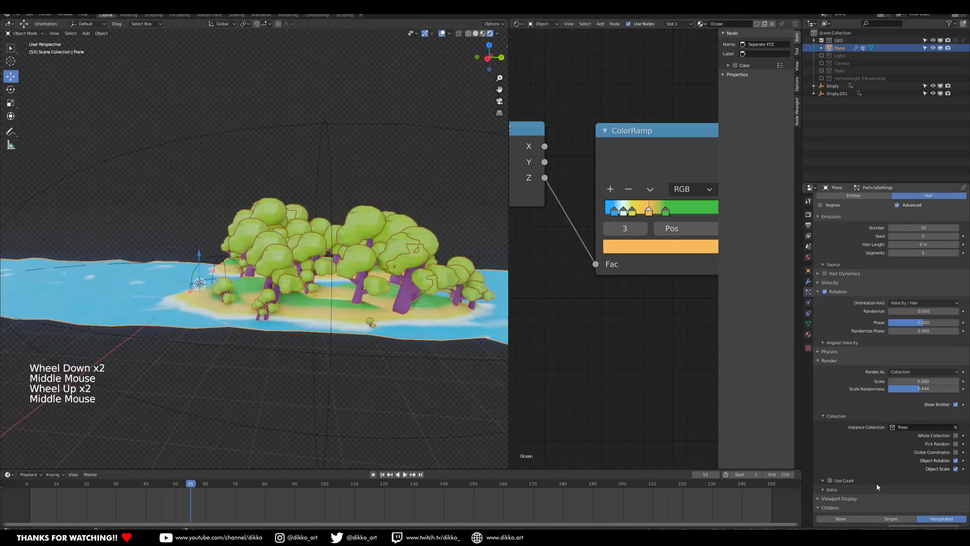
# Set the children's roughness to size 1.037, endpoint 2.087 and random 0.868 with a random size of 0.609.
pyautogui.scroll(-13, 877, 484)
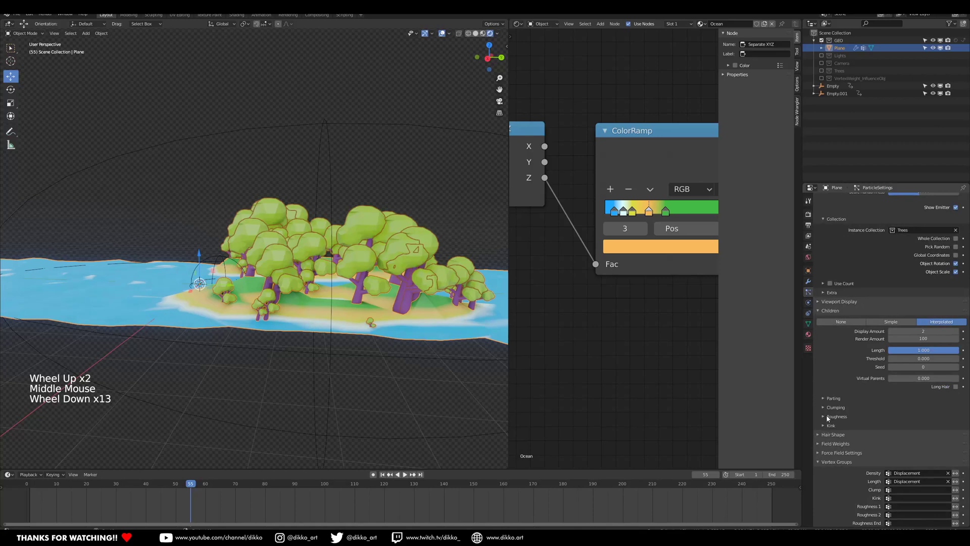
pyautogui.click(827, 417)
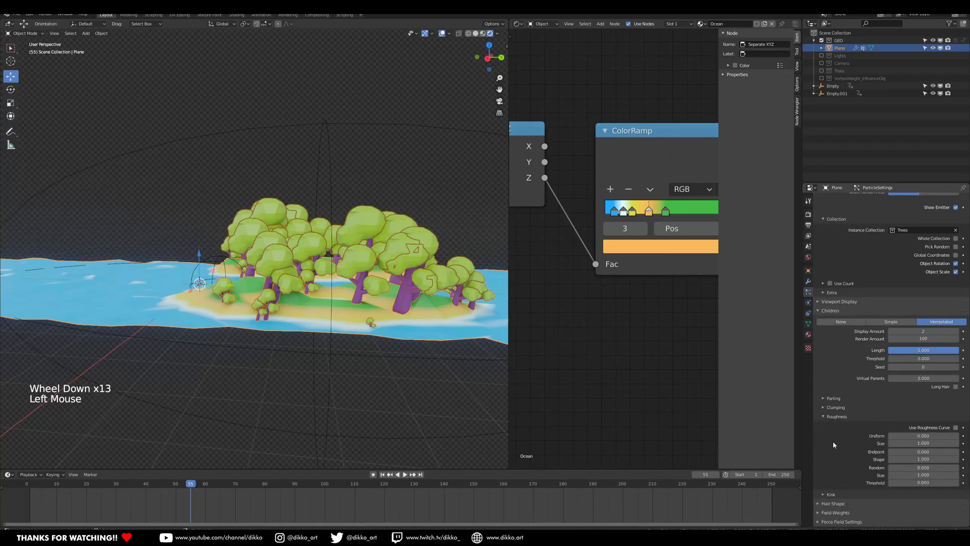
pyautogui.moveTo(923, 451); pyautogui.dragTo(963, 452)
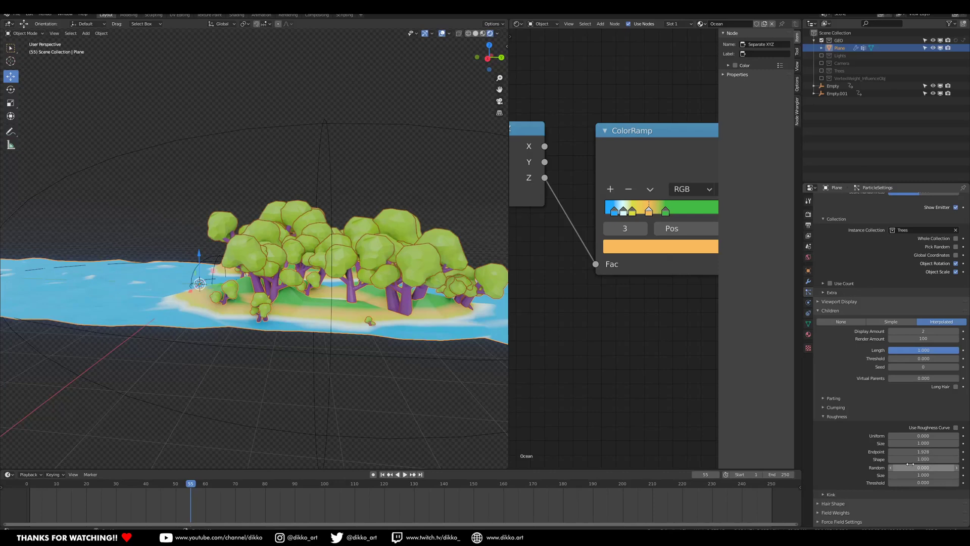
pyautogui.moveTo(923, 467)
pyautogui.mouseDown()
pyautogui.moveTo(947, 468)
pyautogui.moveTo(908, 475)
pyautogui.mouseUp()
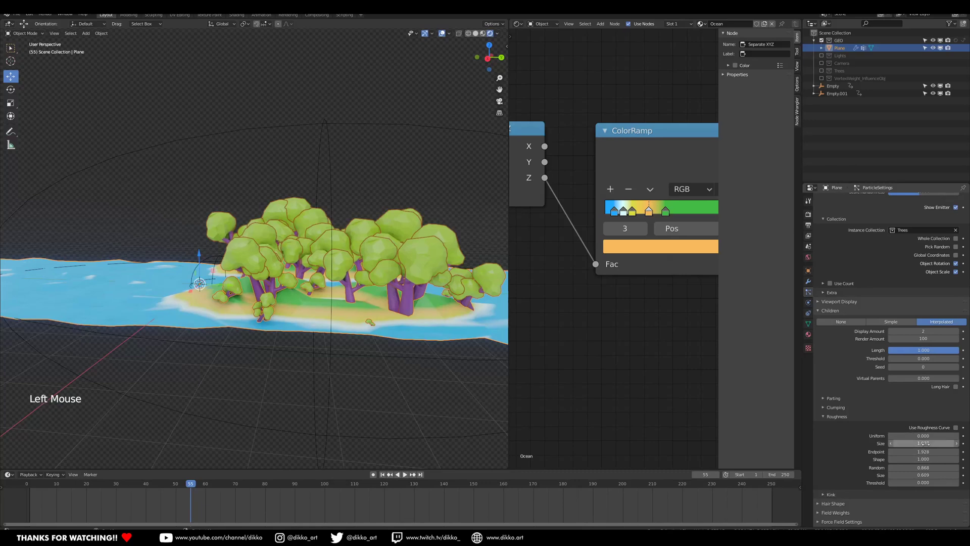
pyautogui.moveTo(923, 452); pyautogui.dragTo(931, 452)
# Try out the children's parting, return it to 0, and set their clump value to -0.169.
pyautogui.click(823, 408)
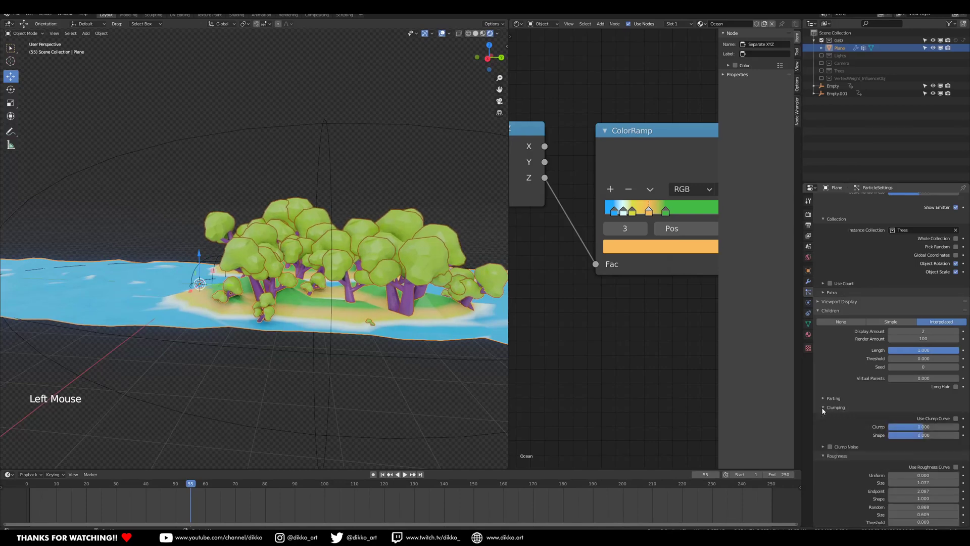
pyautogui.click(825, 408)
pyautogui.click(826, 398)
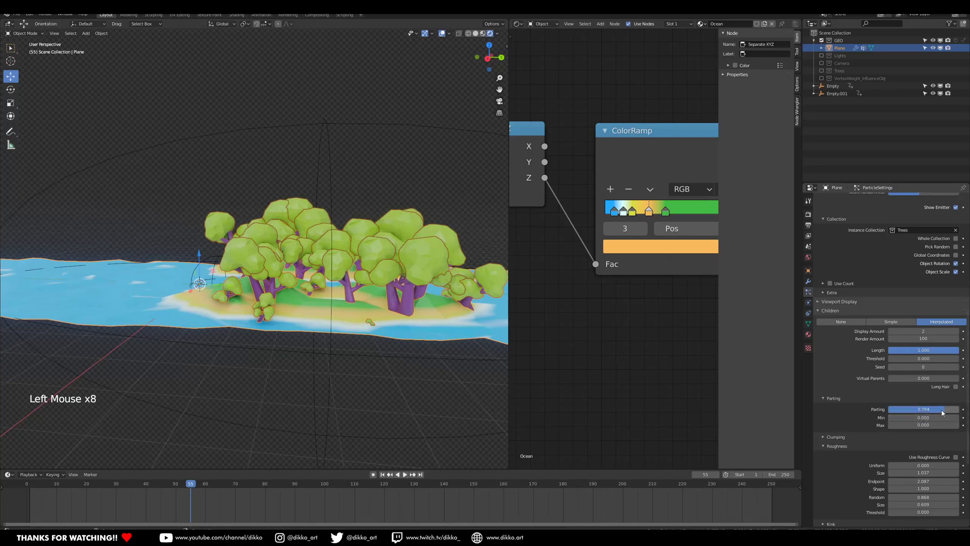
pyautogui.click(825, 437)
pyautogui.moveTo(925, 458)
pyautogui.mouseDown()
pyautogui.moveTo(897, 458)
pyautogui.moveTo(946, 458)
pyautogui.moveTo(910, 458)
pyautogui.moveTo(919, 458)
pyautogui.mouseUp()
pyautogui.scroll(-7, 843, 484)
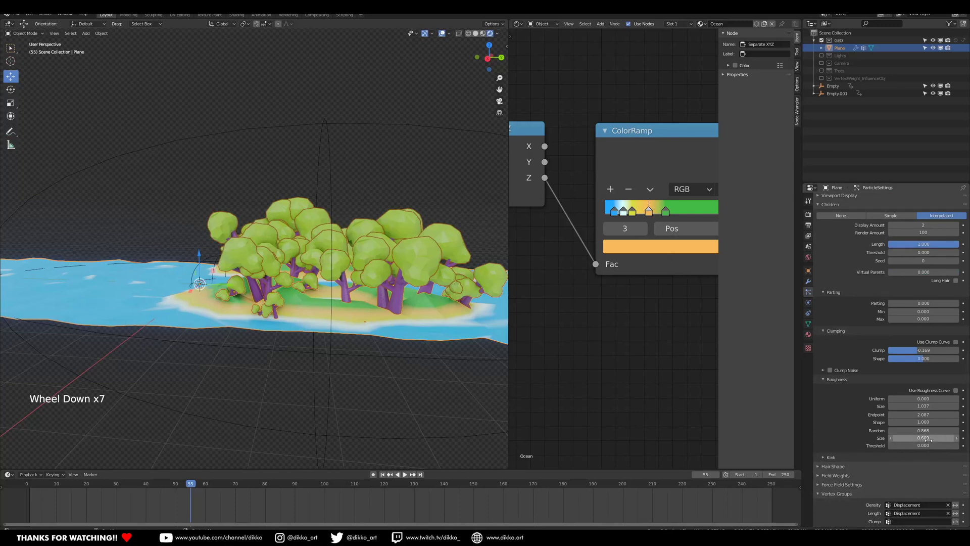
# Change the children's roughness endpoint to 0.292 and random value to 1.153.
pyautogui.moveTo(912, 449); pyautogui.dragTo(943, 430)
pyautogui.moveTo(349, 267); pyautogui.dragTo(347, 315, button='middle')
pyautogui.moveTo(923, 415); pyautogui.dragTo(905, 415)
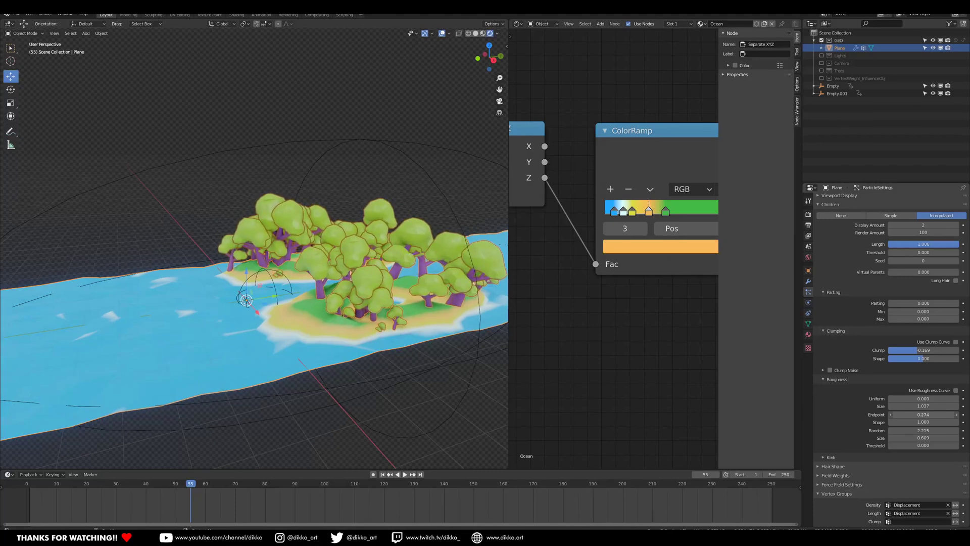
pyautogui.moveTo(923, 430); pyautogui.dragTo(909, 430)
# Play the animation to check the clustered trees from farther away, then return to frame 55.
pyautogui.moveTo(283, 329); pyautogui.dragTo(382, 381, button='middle')
pyautogui.scroll(-1, 311, 342)
pyautogui.scroll(-2, 387, 349)
pyautogui.scroll(2, 405, 338)
pyautogui.scroll(-2, 374, 311)
pyautogui.press('space')
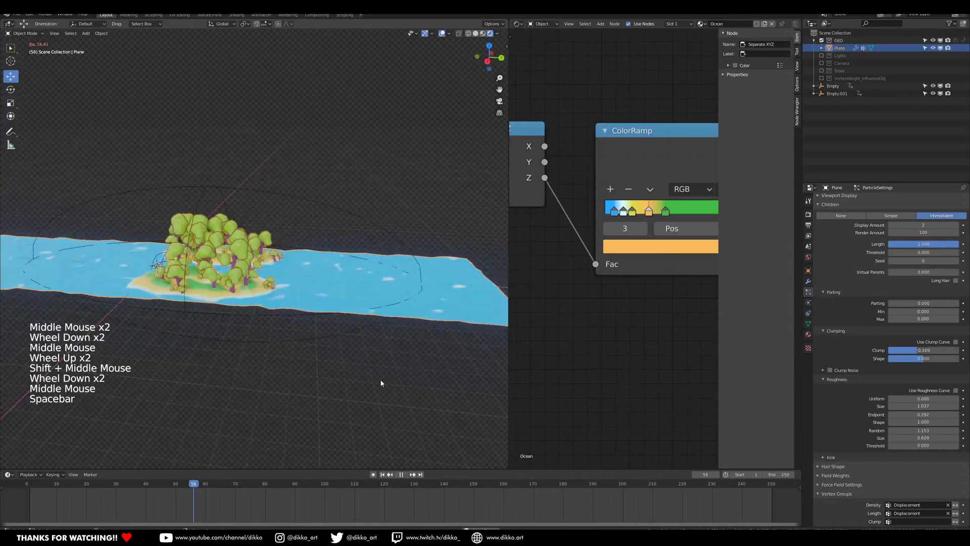
pyautogui.press('space')
pyautogui.press('space')
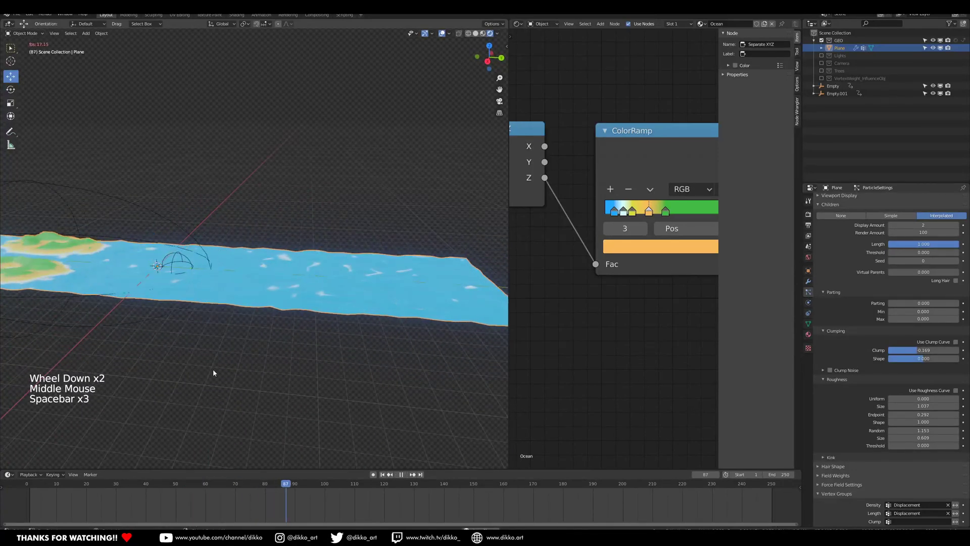
pyautogui.press('space')
pyautogui.click(208, 489)
pyautogui.moveTo(208, 489)
pyautogui.mouseDown()
pyautogui.moveTo(152, 489)
pyautogui.moveTo(191, 489)
pyautogui.mouseUp()
# Switch the tree particles' children back to the Simple type.
pyautogui.scroll(2, 878, 417)
pyautogui.scroll(1, 878, 421)
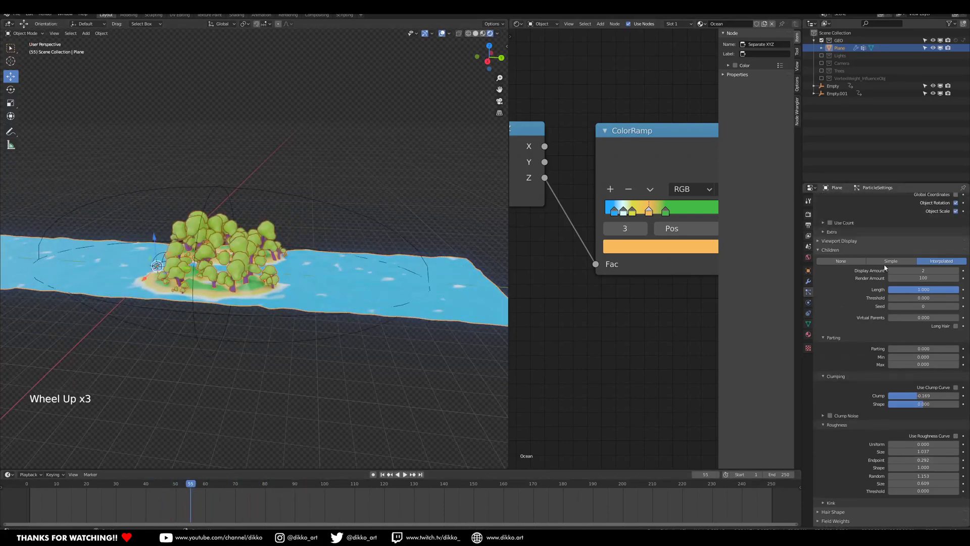
pyautogui.click(879, 261)
# Play and scrub the animation to frame 63 to examine the tree distribution with Simple children.
pyautogui.press('space')
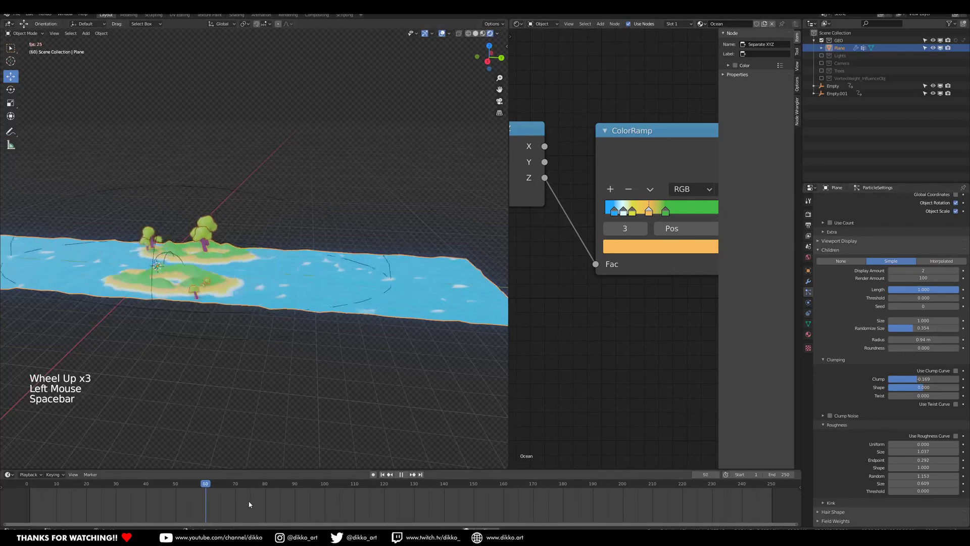
pyautogui.press('space')
pyautogui.moveTo(148, 406); pyautogui.dragTo(275, 339, button='middle')
pyautogui.moveTo(276, 340); pyautogui.dragTo(244, 348, button='middle')
pyautogui.moveTo(234, 498); pyautogui.dragTo(214, 487)
pyautogui.moveTo(591, 411); pyautogui.dragTo(583, 412, button='middle')
pyautogui.scroll(4, 932, 361)
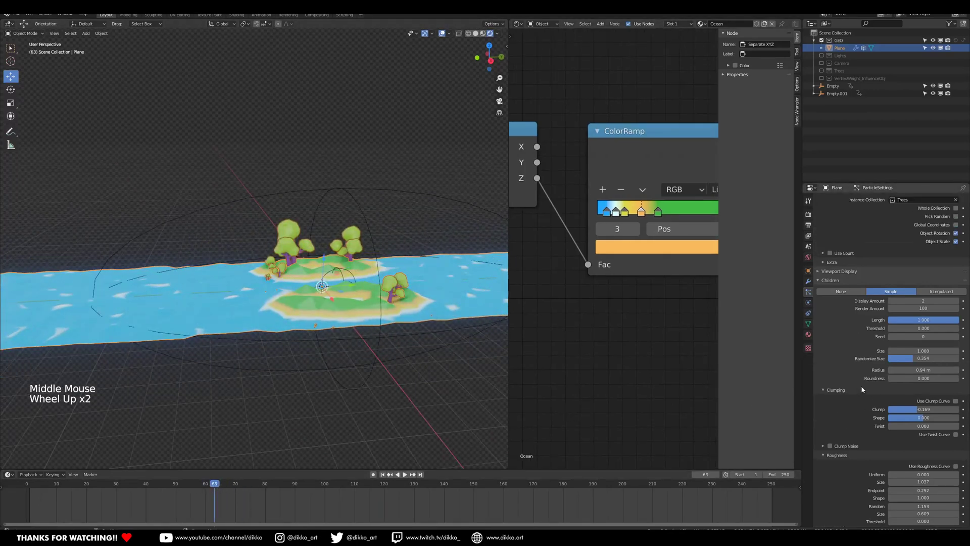
# Try the Interpolated type for the tree particles' children and look through the render and extra settings.
pyautogui.click(941, 321)
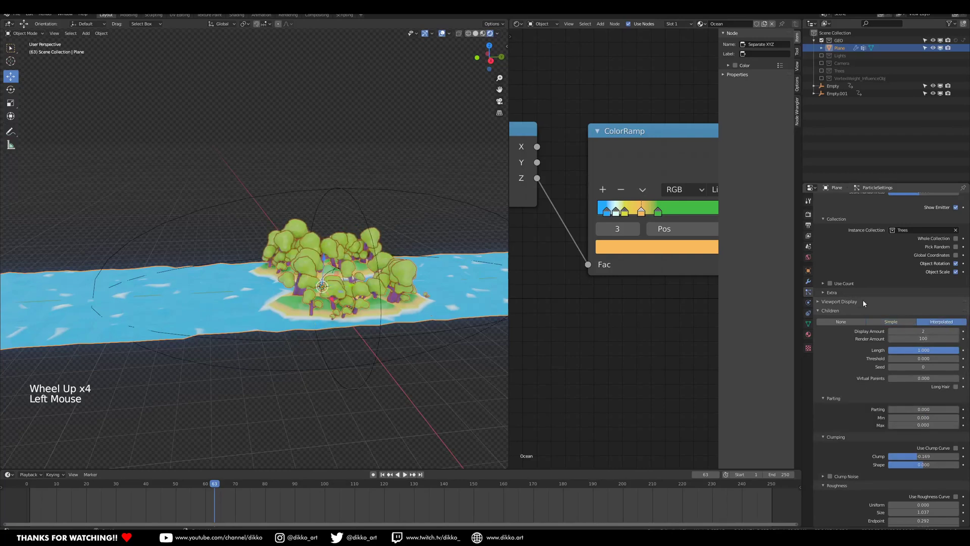
pyautogui.scroll(8, 869, 323)
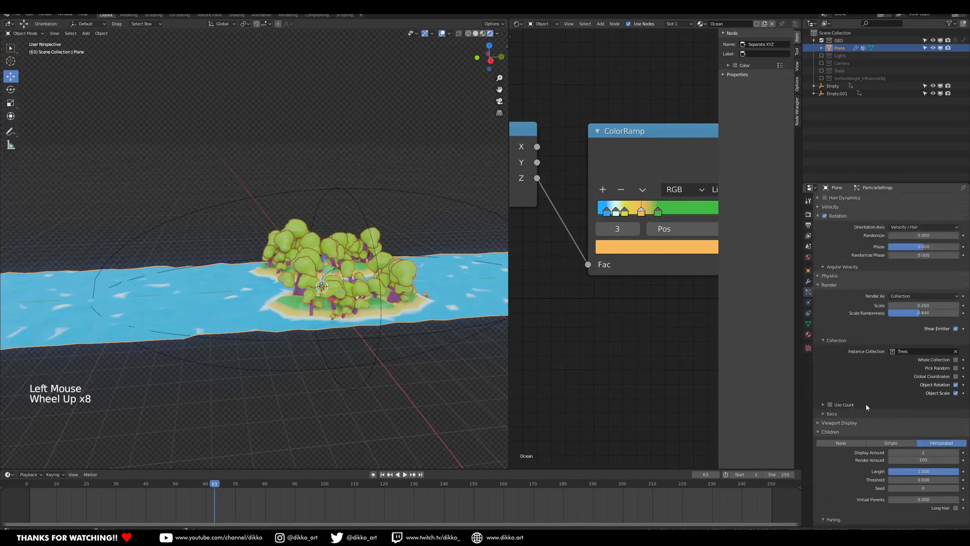
pyautogui.click(823, 283)
pyautogui.click(822, 284)
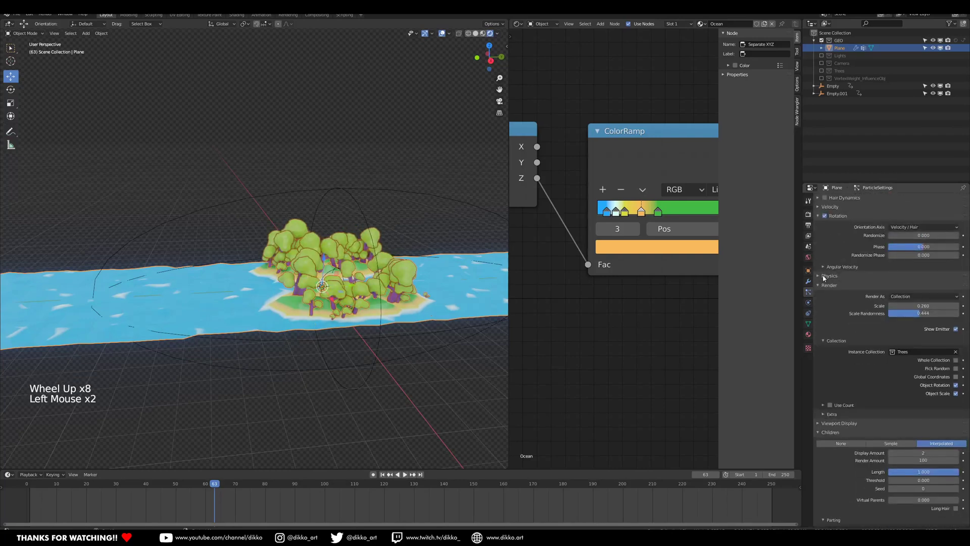
pyautogui.scroll(-4, 864, 467)
pyautogui.scroll(-15, 864, 468)
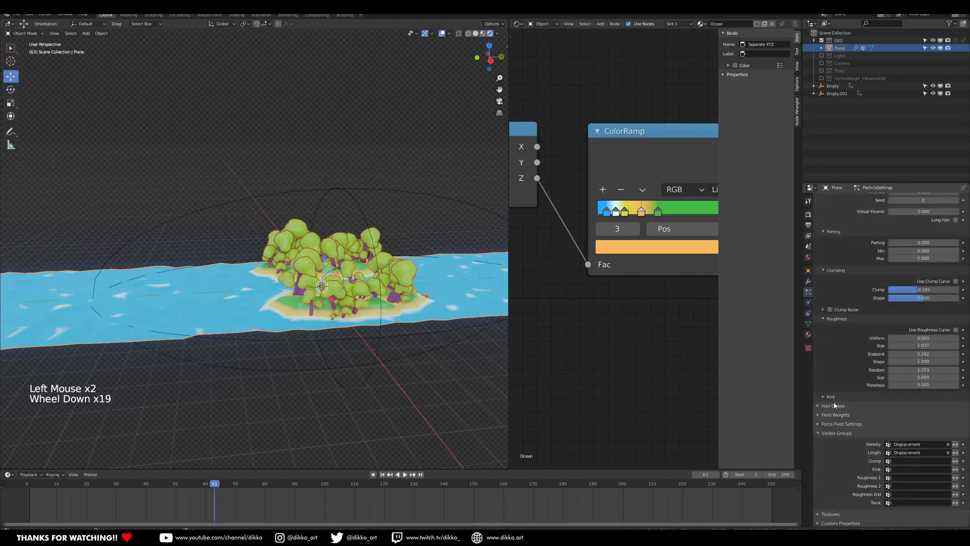
pyautogui.scroll(8, 841, 344)
pyautogui.click(816, 256)
pyautogui.click(816, 256)
pyautogui.click(821, 246)
pyautogui.click(821, 247)
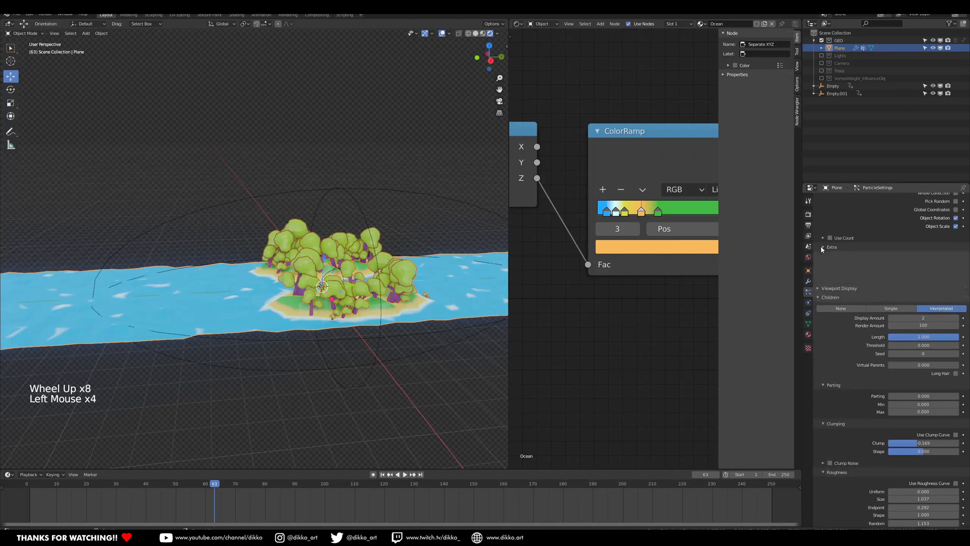
pyautogui.click(821, 246)
pyautogui.click(821, 247)
# Inspect the particle system's velocity, physics, children, roughness and vertex group settings.
pyautogui.scroll(8, 908, 301)
pyautogui.scroll(9, 909, 301)
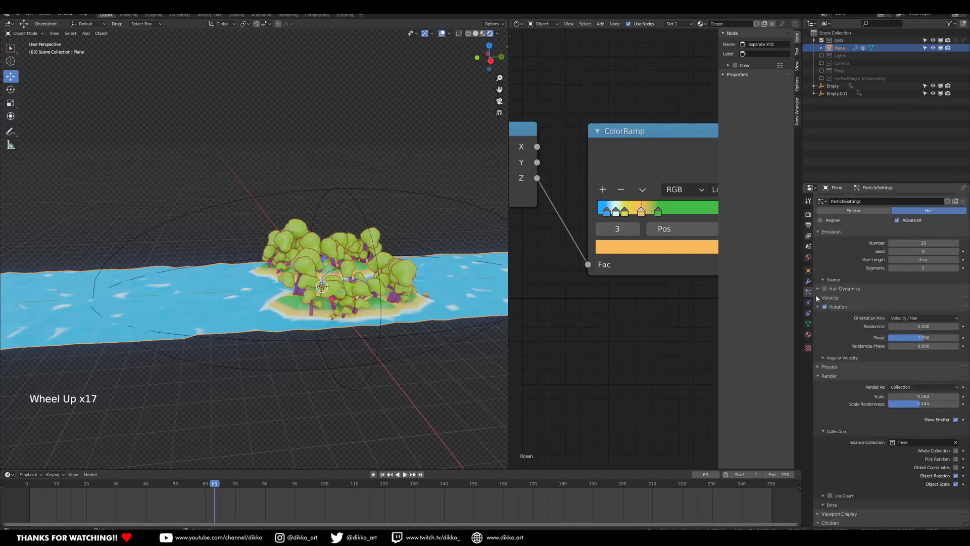
pyautogui.click(817, 298)
pyautogui.click(817, 297)
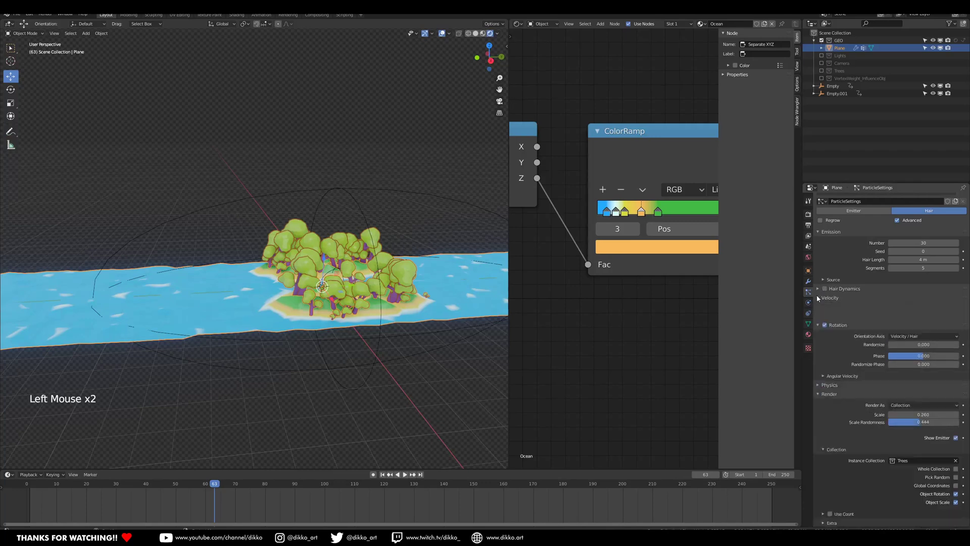
pyautogui.click(822, 368)
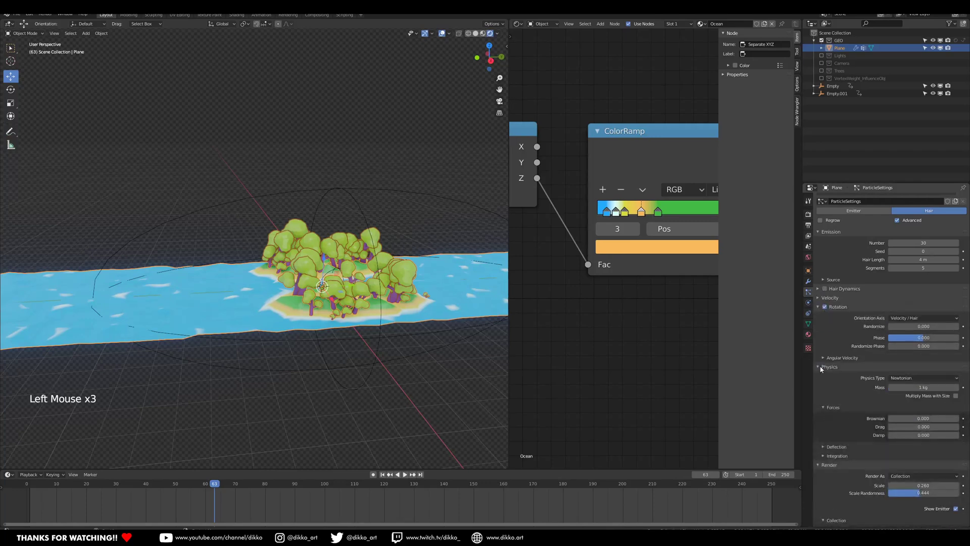
pyautogui.click(821, 367)
pyautogui.scroll(-9, 842, 454)
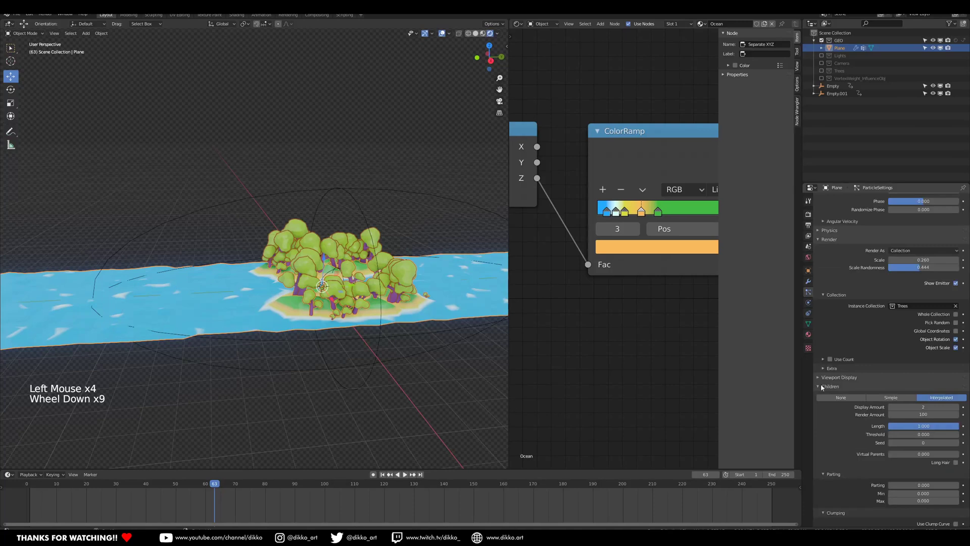
pyautogui.scroll(-17, 845, 448)
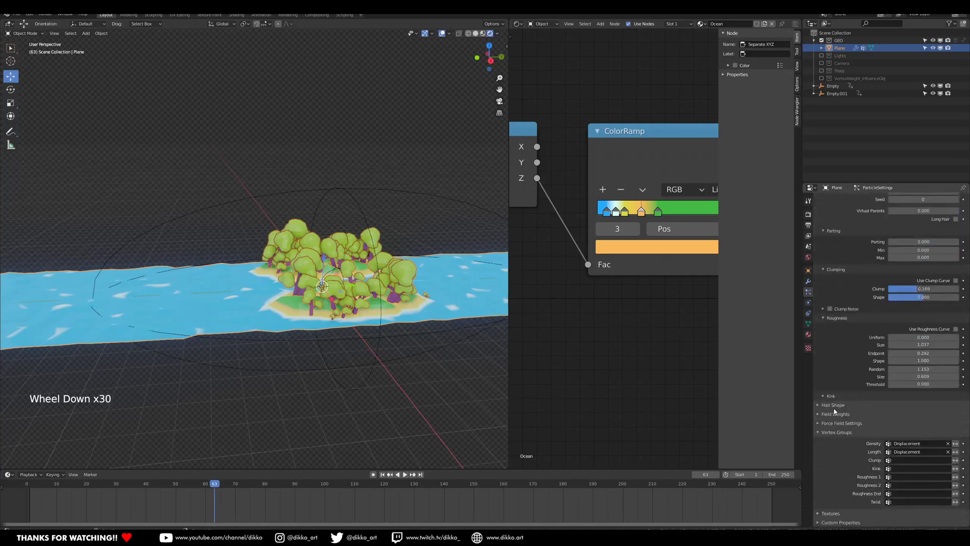
pyautogui.scroll(4, 842, 420)
pyautogui.scroll(-5, 853, 434)
pyautogui.scroll(13, 846, 441)
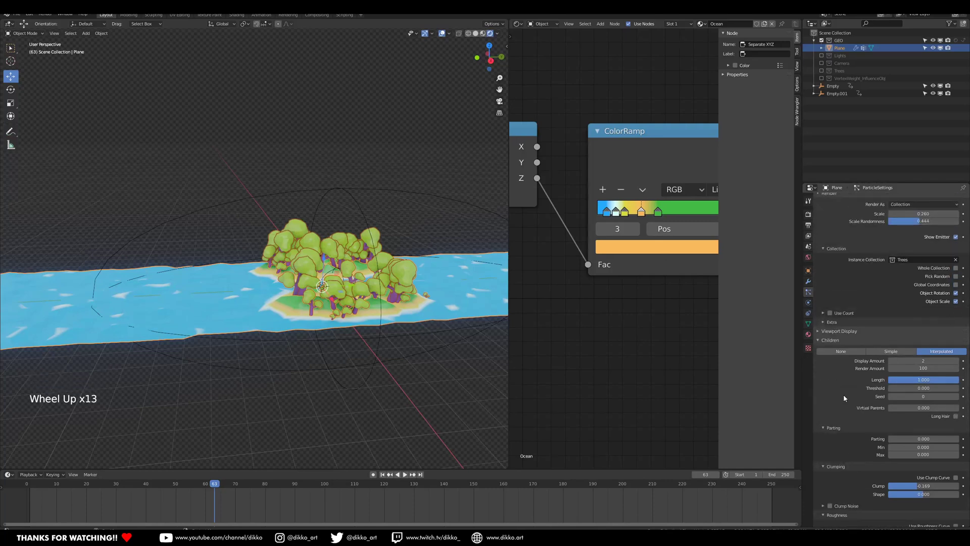
pyautogui.scroll(-12, 845, 419)
pyautogui.scroll(10, 849, 428)
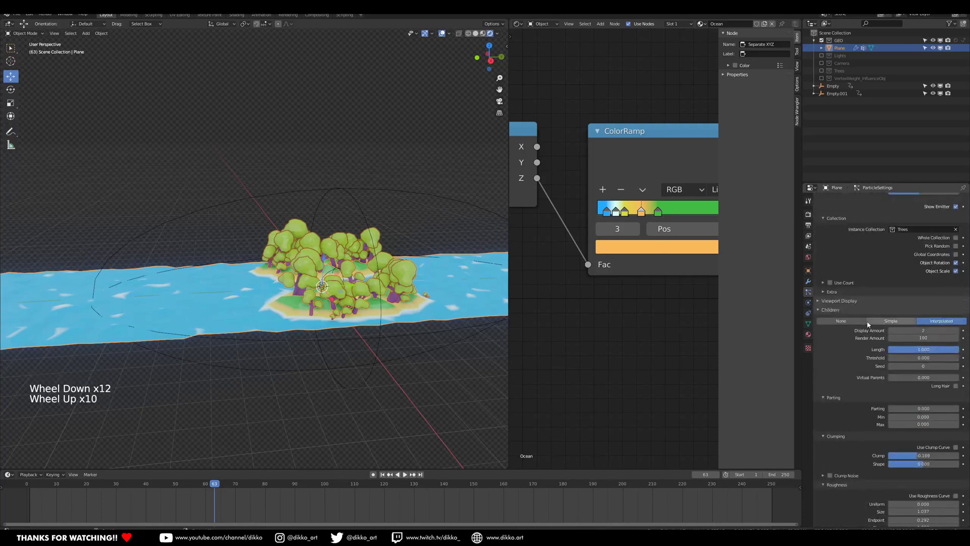
# Switch the tree particles' children back to Simple and set the emission number to 235.
pyautogui.click(847, 322)
pyautogui.click(891, 394)
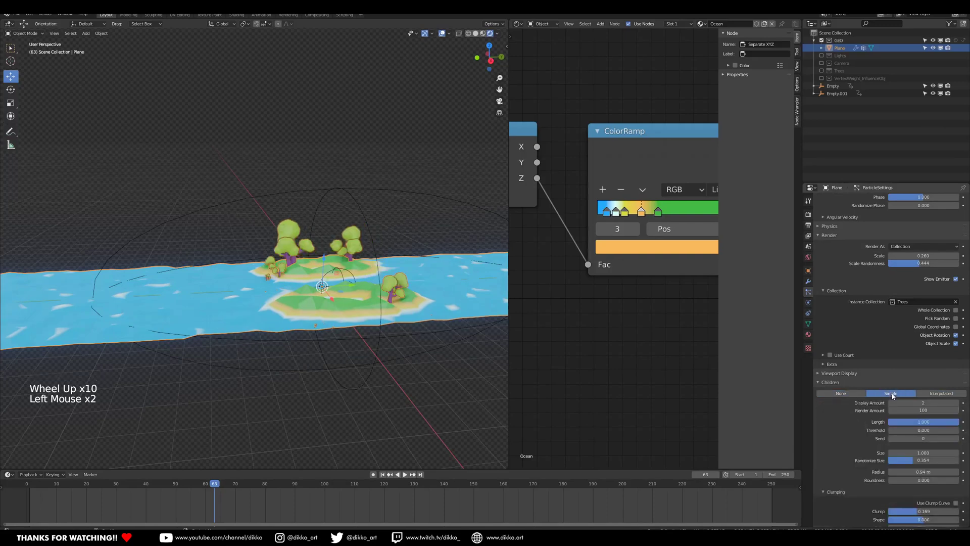
pyautogui.scroll(13, 882, 374)
pyautogui.moveTo(909, 273); pyautogui.dragTo(965, 272)
# Play the animation to frame 231 and examine the denser trees on the islands from several angles.
pyautogui.moveTo(421, 322); pyautogui.dragTo(326, 341, button='middle')
pyautogui.scroll(-2, 396, 395)
pyautogui.press('space')
pyautogui.moveTo(270, 384); pyautogui.dragTo(307, 372, button='middle')
pyautogui.press('space')
pyautogui.moveTo(132, 537)
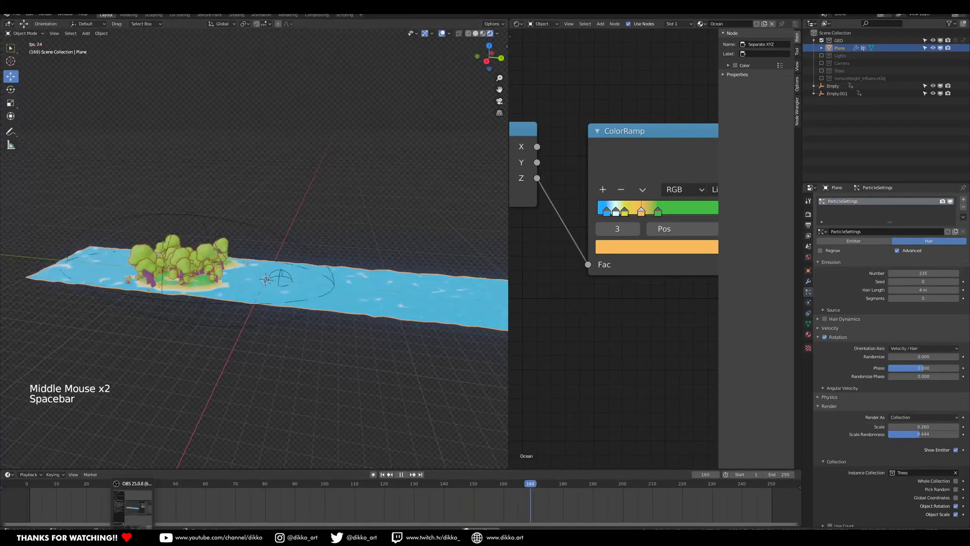
pyautogui.moveTo(349, 404); pyautogui.dragTo(297, 341, button='middle')
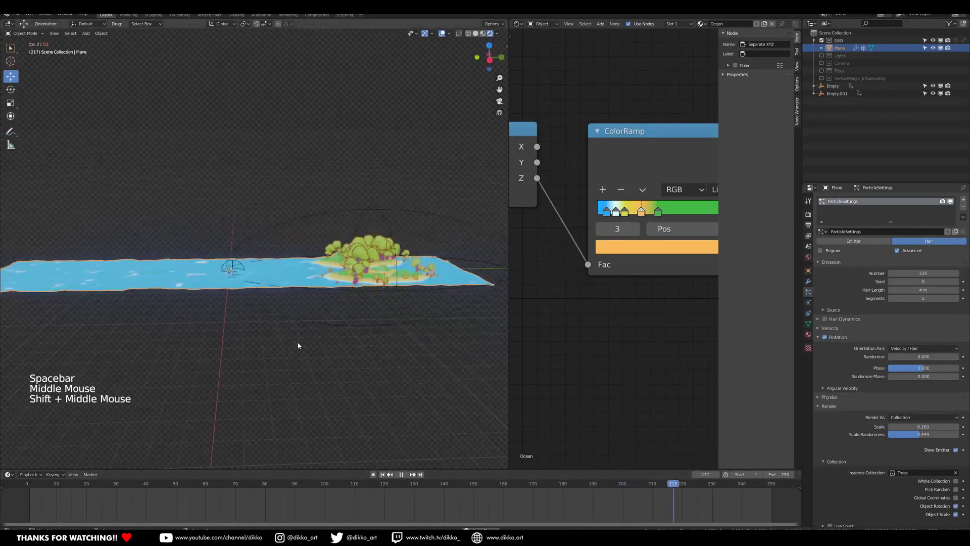
pyautogui.press('space')
pyautogui.keyDown('shift'); pyautogui.moveTo(288, 275); pyautogui.dragTo(263, 263, button='middle'); pyautogui.keyUp('shift')
pyautogui.scroll(2, 262, 263)
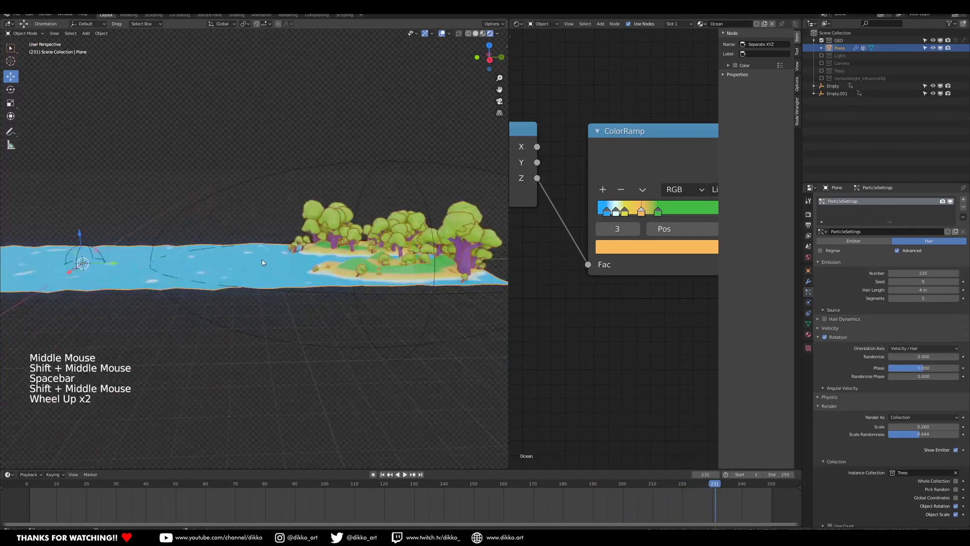
# Set the strength of the plane's first Displace modifier to 2.200.
pyautogui.click(262, 262)
pyautogui.click(809, 283)
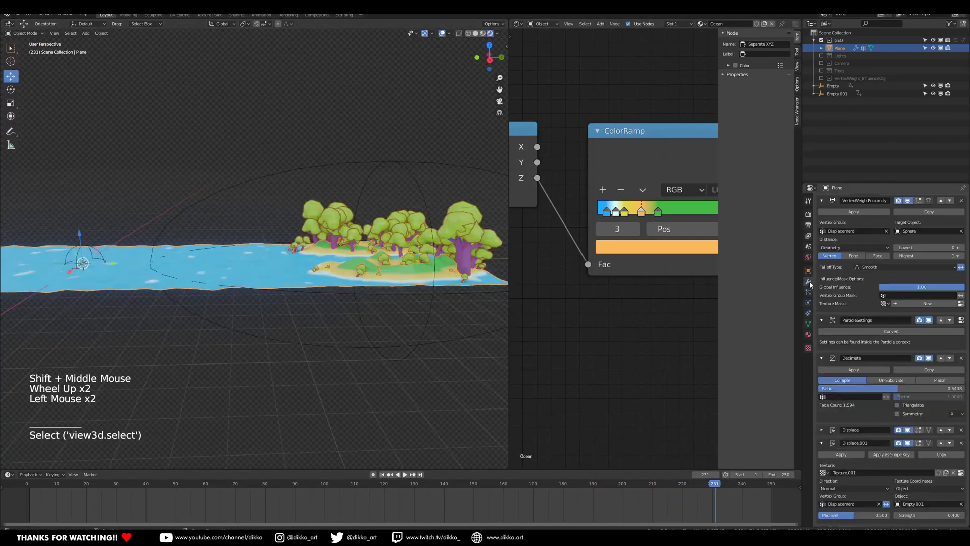
pyautogui.moveTo(822, 443); pyautogui.dragTo(822, 430)
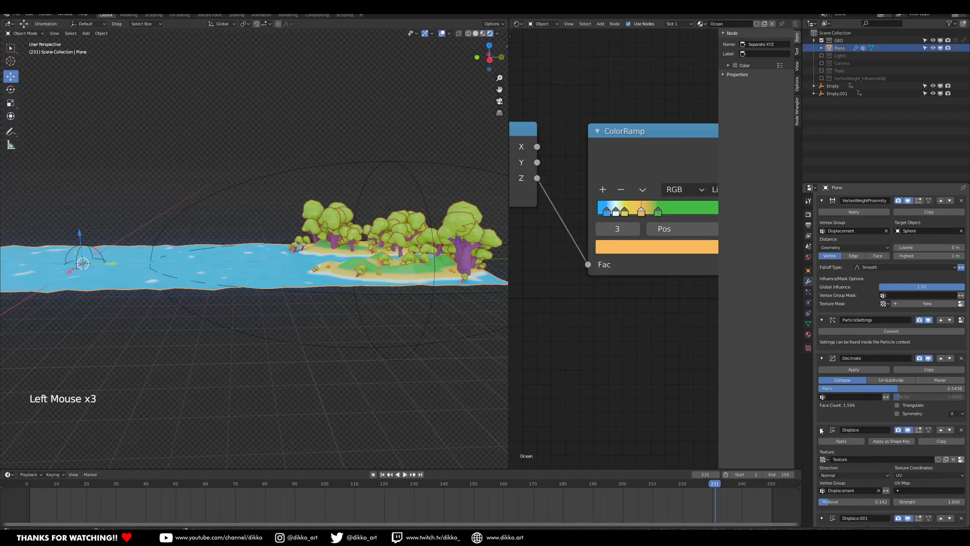
pyautogui.moveTo(904, 503); pyautogui.dragTo(935, 502)
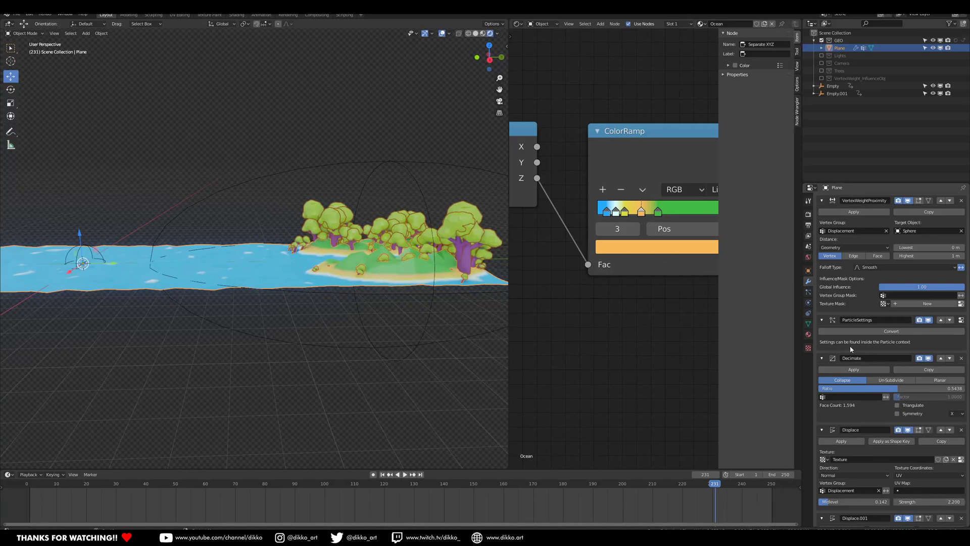
# Inspect the taller islands, play the animation from the start and stop at frame 92.
pyautogui.moveTo(455, 273); pyautogui.dragTo(351, 259, button='middle')
pyautogui.moveTo(366, 326); pyautogui.dragTo(397, 327, button='middle')
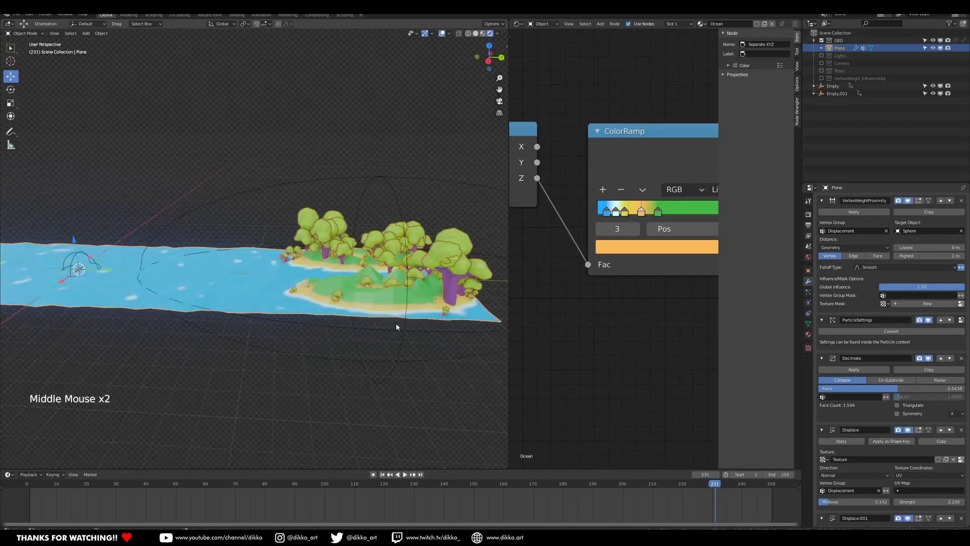
pyautogui.moveTo(276, 291); pyautogui.dragTo(311, 299, button='middle')
pyautogui.click(32, 488)
pyautogui.press('space')
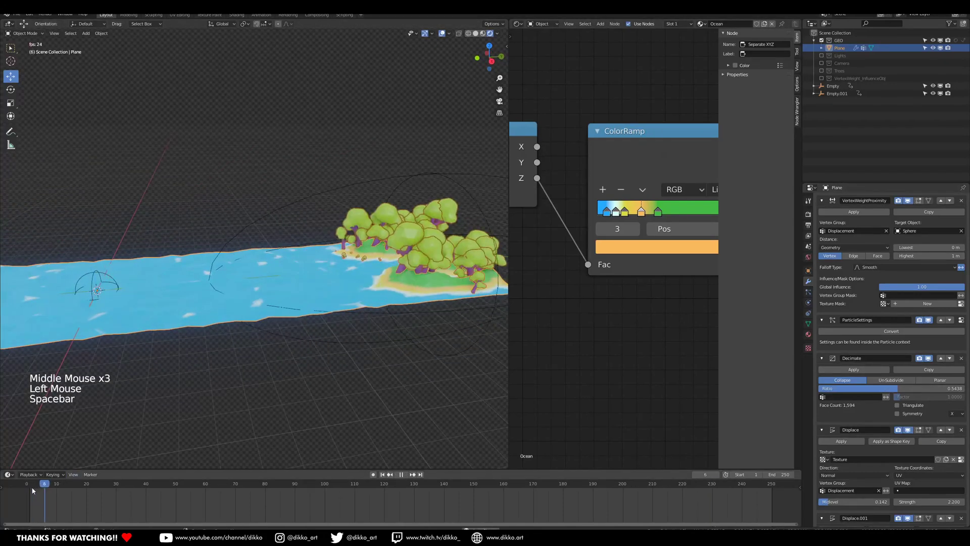
pyautogui.keyDown('shift'); pyautogui.moveTo(145, 302); pyautogui.dragTo(296, 297, button='middle'); pyautogui.keyUp('shift')
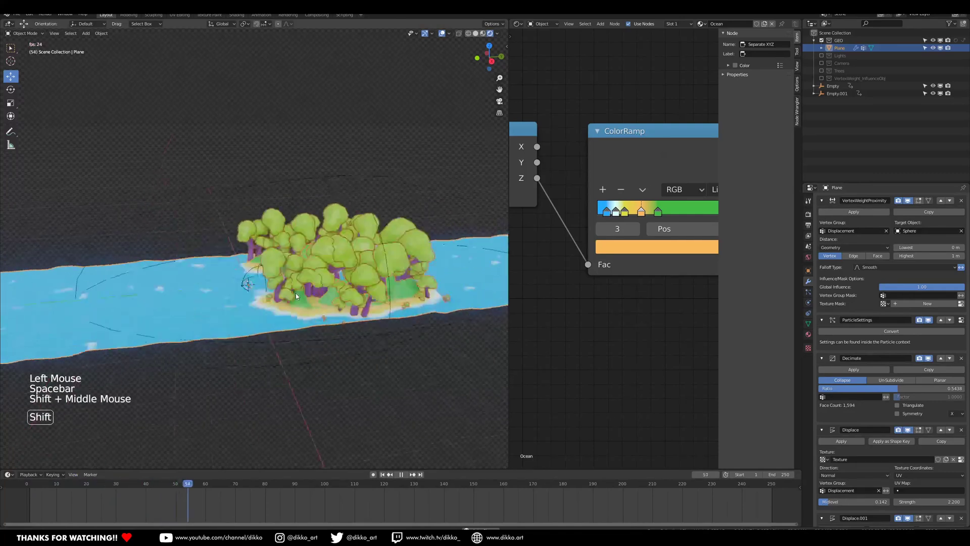
pyautogui.scroll(-3, 296, 293)
pyautogui.moveTo(155, 310); pyautogui.dragTo(99, 346, button='middle')
pyautogui.press('space')
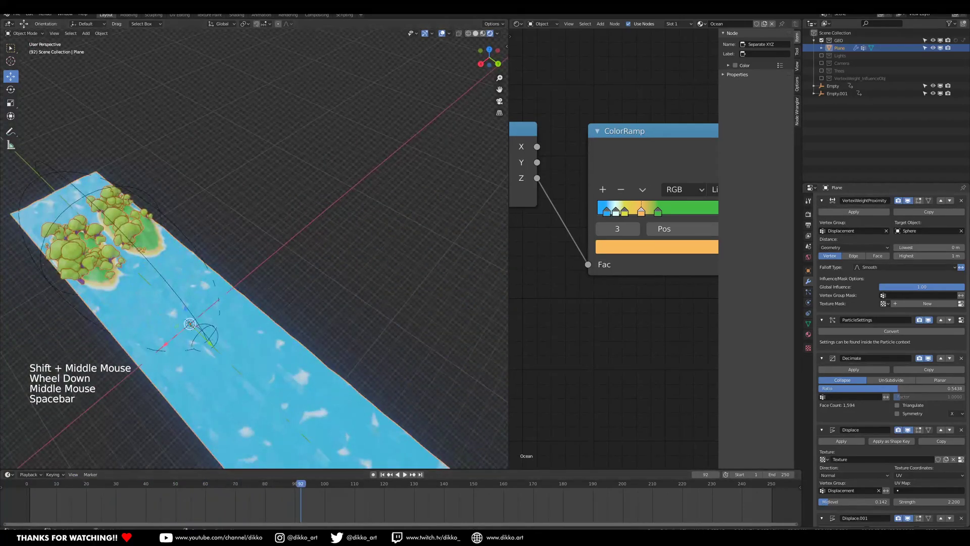
# Check the stream chat in OBS and return to Blender.
pyautogui.hotkey('alt', 'Tab')
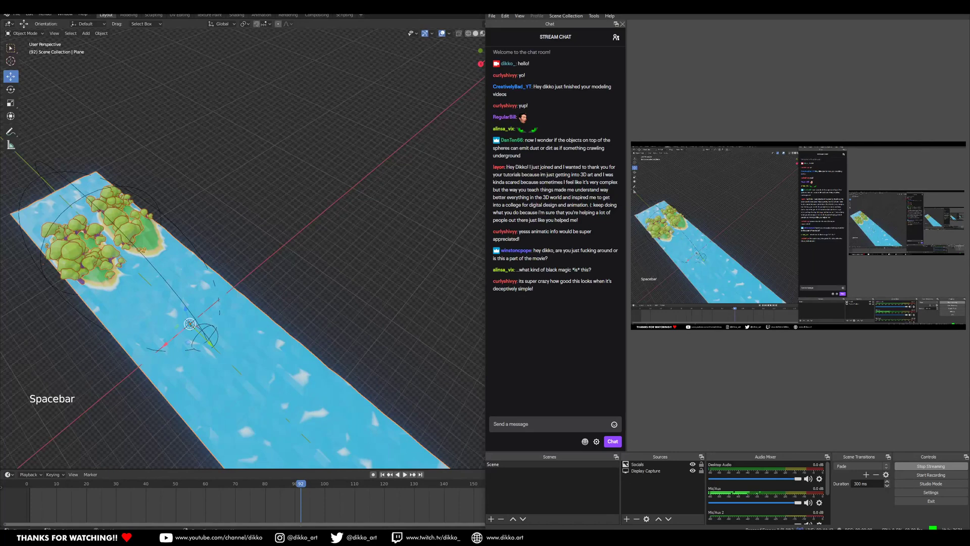
pyautogui.click(109, 538)
# Play the animation on to frame 221 for a closer look at the trees and save the file.
pyautogui.moveTo(146, 401); pyautogui.dragTo(177, 311, button='middle')
pyautogui.press('space')
pyautogui.keyDown('shift'); pyautogui.moveTo(217, 236); pyautogui.dragTo(285, 280, button='middle'); pyautogui.keyUp('shift')
pyautogui.press('space')
pyautogui.scroll(2, 194, 328)
pyautogui.hotkey('ctrl', 's')
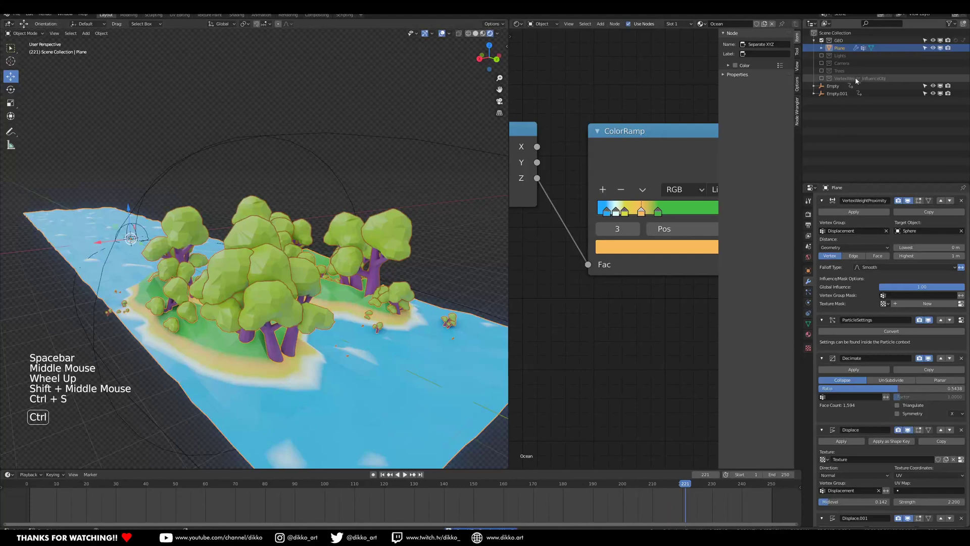
# Collapse the GEO collection and briefly enable the Trees collection before excluding it again.
pyautogui.click(815, 43)
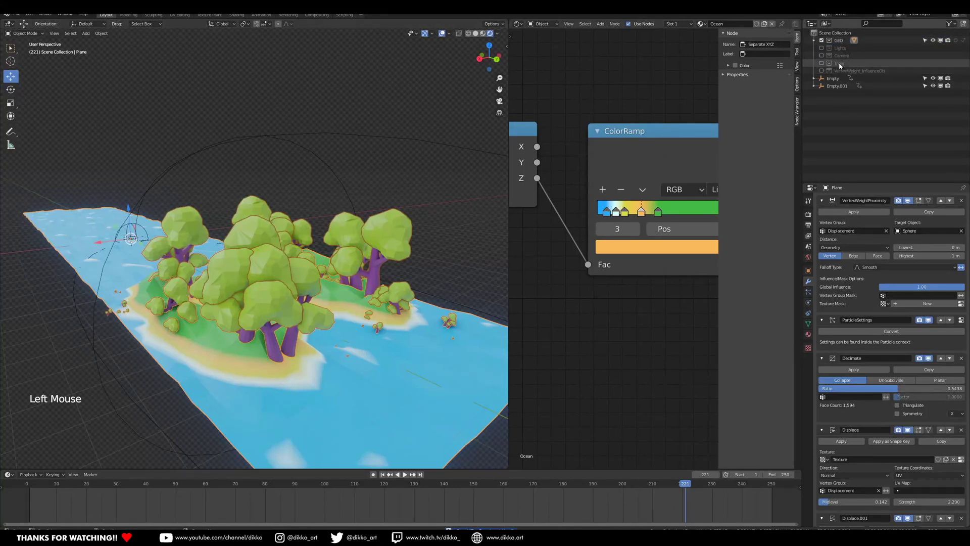
pyautogui.click(820, 64)
pyautogui.click(822, 64)
pyautogui.click(822, 65)
pyautogui.doubleClick(823, 64)
pyautogui.click(822, 64)
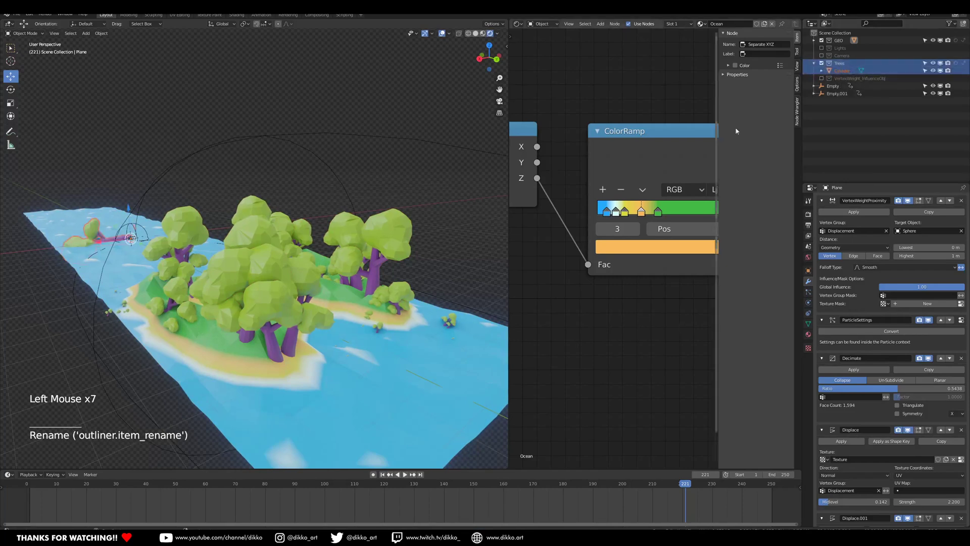
pyautogui.click(822, 64)
# Add a Round Cube mesh at the world origin and set its radius to 1.60.
pyautogui.moveTo(283, 253); pyautogui.dragTo(396, 268, button='middle')
pyautogui.keyDown('shift'); pyautogui.moveTo(258, 293); pyautogui.dragTo(240, 240, button='middle'); pyautogui.keyUp('shift')
pyautogui.scroll(1, 218, 224)
pyautogui.keyDown('shift'); pyautogui.moveTo(177, 217); pyautogui.dragTo(206, 223, button='middle'); pyautogui.keyUp('shift')
pyautogui.scroll(2, 206, 223)
pyautogui.hotkey('shift', 'a')
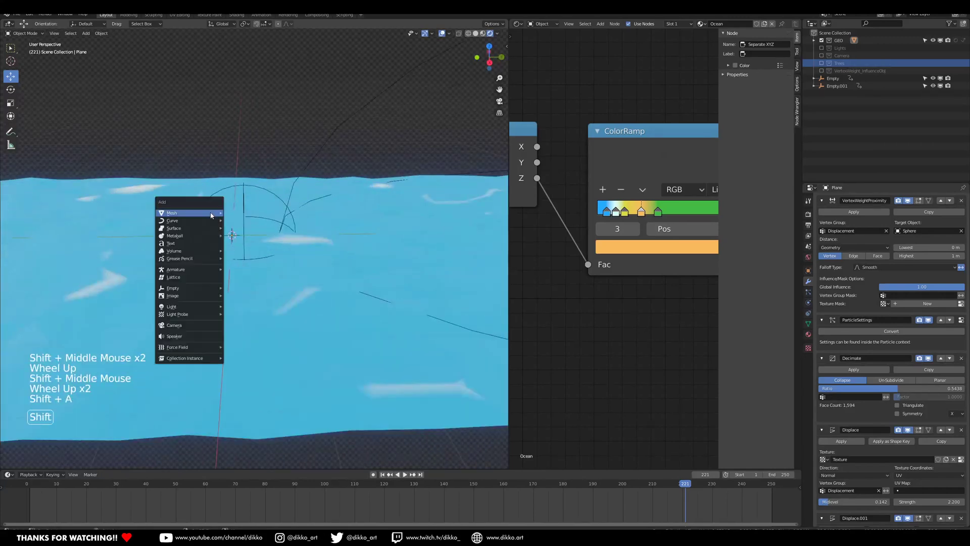
pyautogui.moveTo(188, 213)
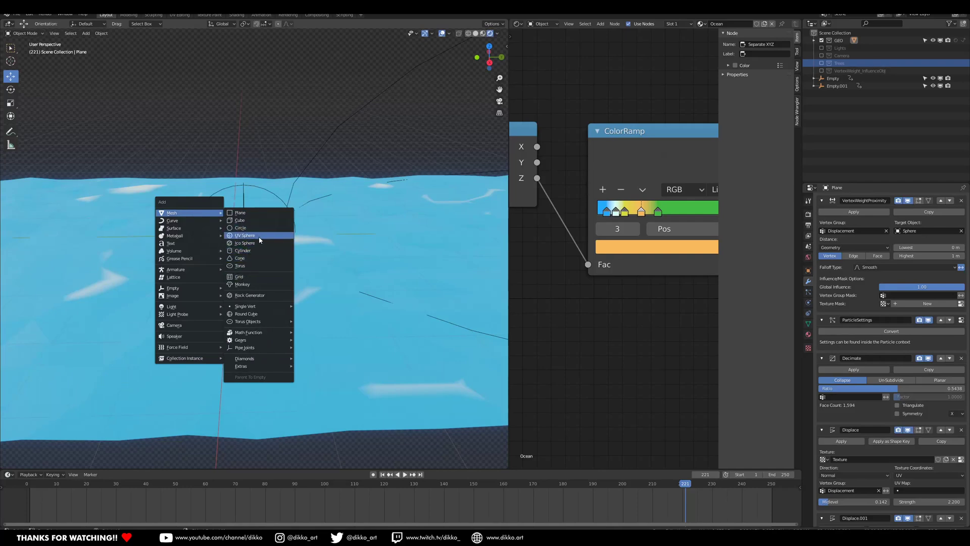
pyautogui.click(262, 314)
pyautogui.scroll(-1, 271, 307)
pyautogui.moveTo(271, 307); pyautogui.dragTo(293, 292, button='middle')
pyautogui.scroll(2, 269, 301)
pyautogui.moveTo(67, 281)
pyautogui.mouseDown()
pyautogui.moveTo(96, 281)
pyautogui.moveTo(75, 281)
pyautogui.mouseUp()
pyautogui.scroll(-3, 252, 253)
# Add a Subdivision Surface modifier to the round cube.
pyautogui.click(845, 198)
pyautogui.click(845, 199)
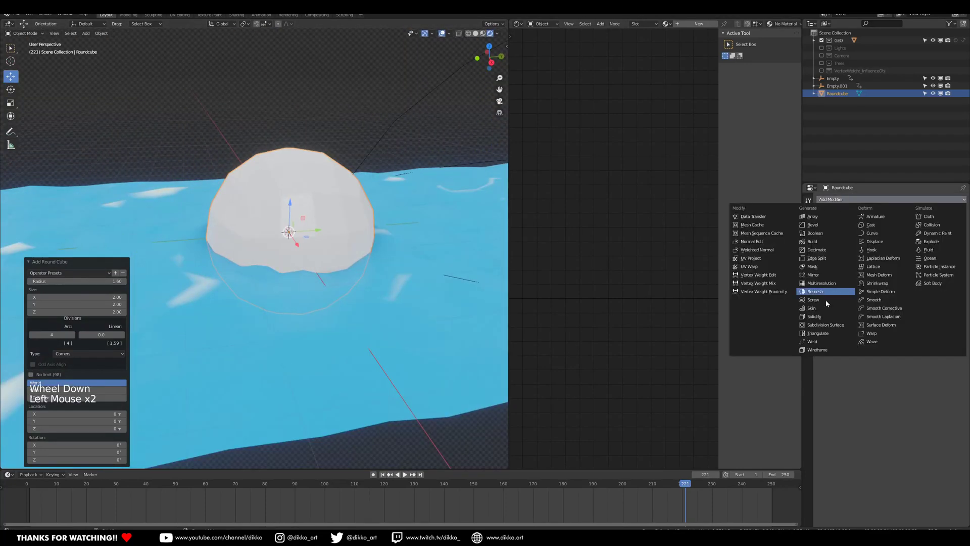
pyautogui.click(824, 325)
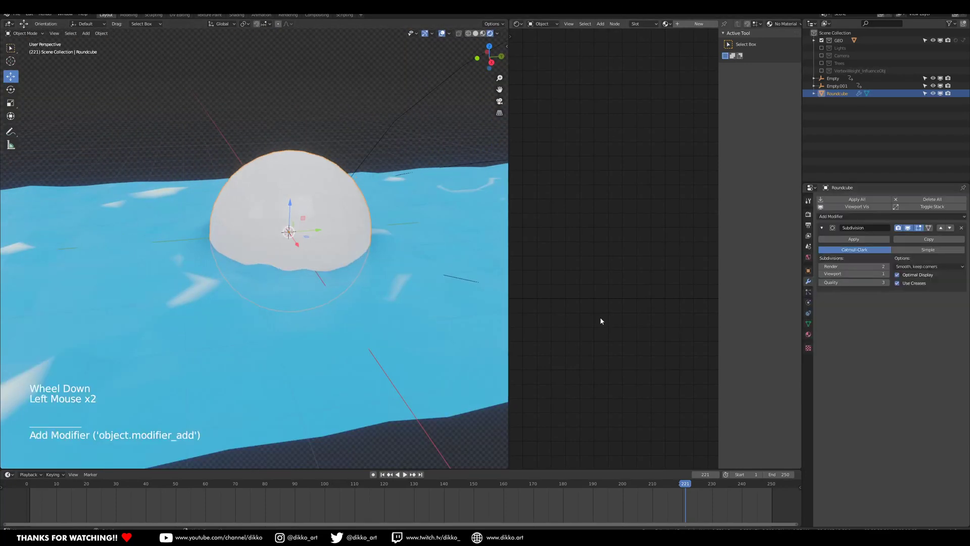
# Add a Displace modifier to the round cube with a new texture, set its texture coordinates to UV, and open the texture's settings.
pyautogui.click(861, 217)
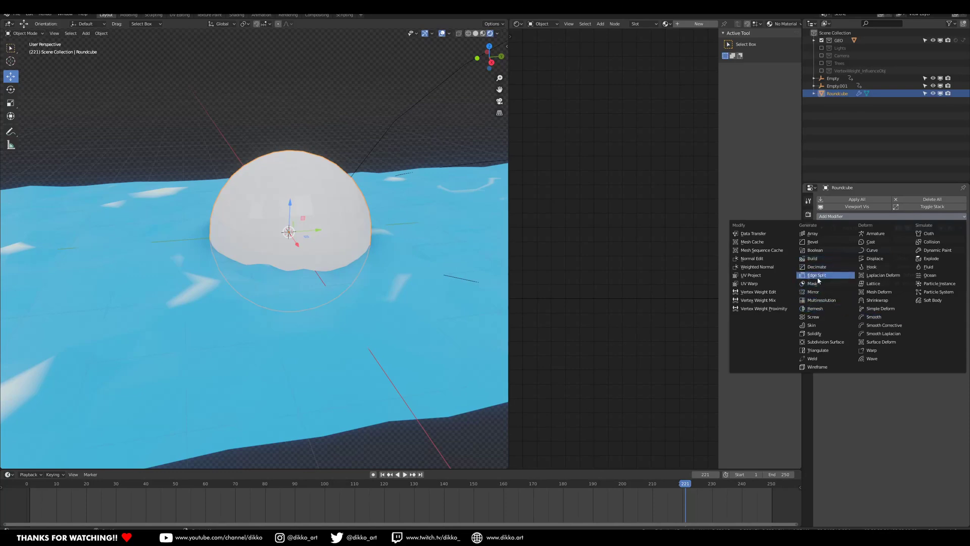
pyautogui.click(874, 258)
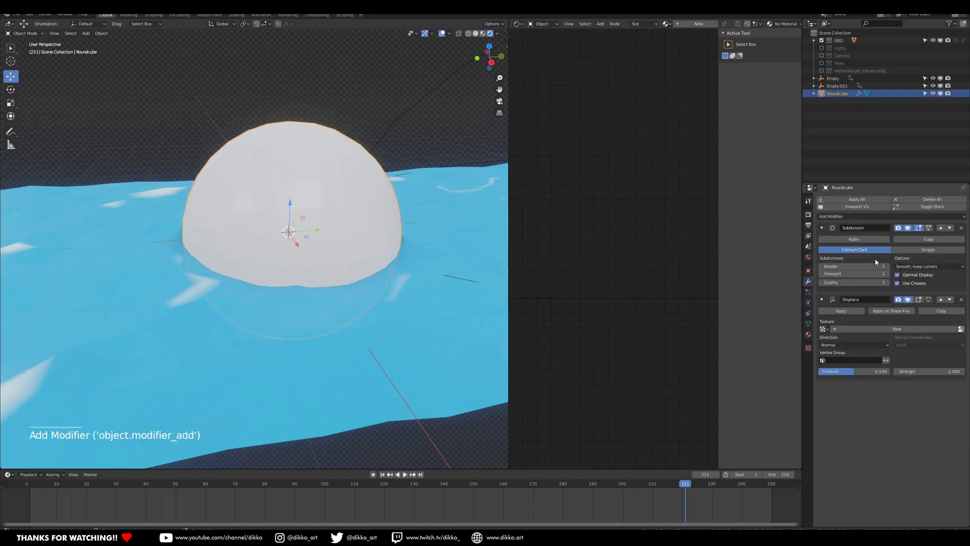
pyautogui.click(897, 329)
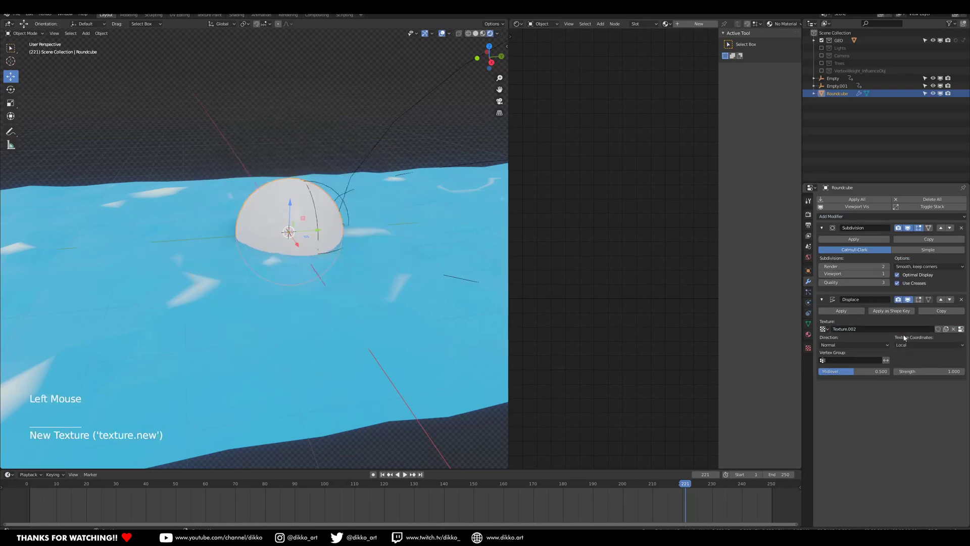
pyautogui.click(942, 346)
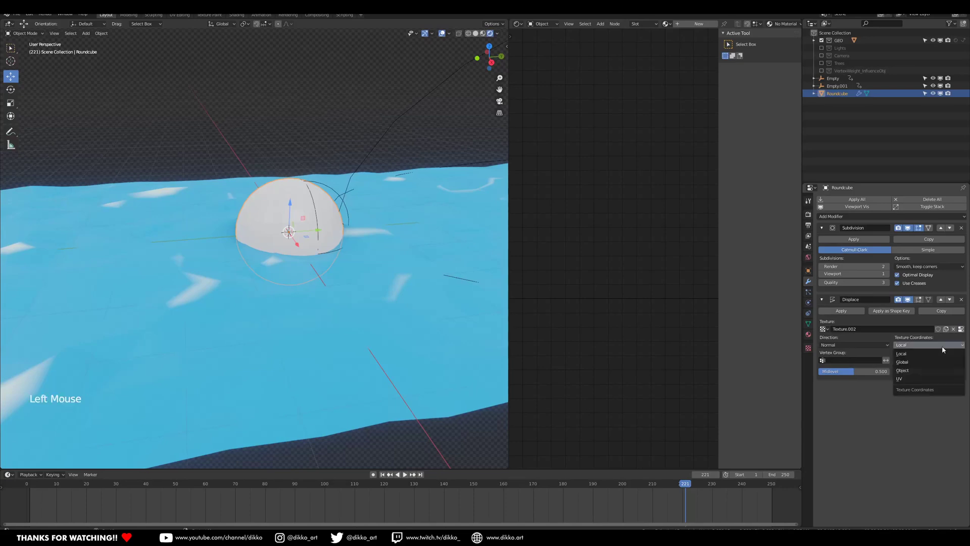
pyautogui.click(901, 379)
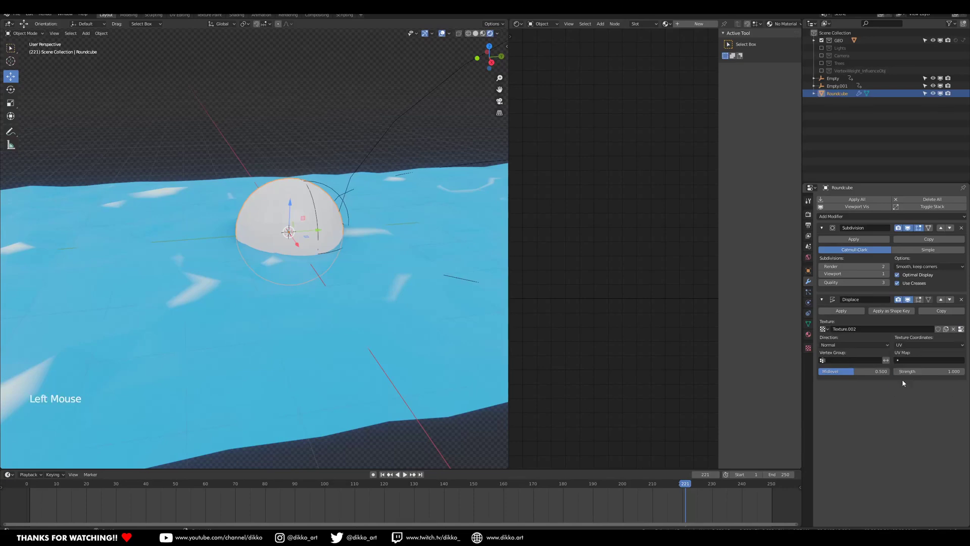
pyautogui.click(961, 329)
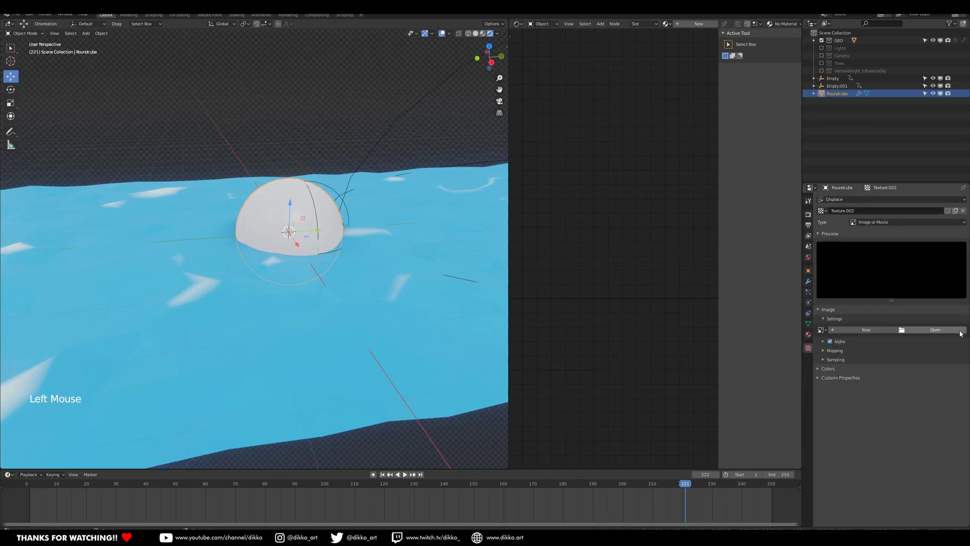
pyautogui.click(891, 330)
pyautogui.click(885, 412)
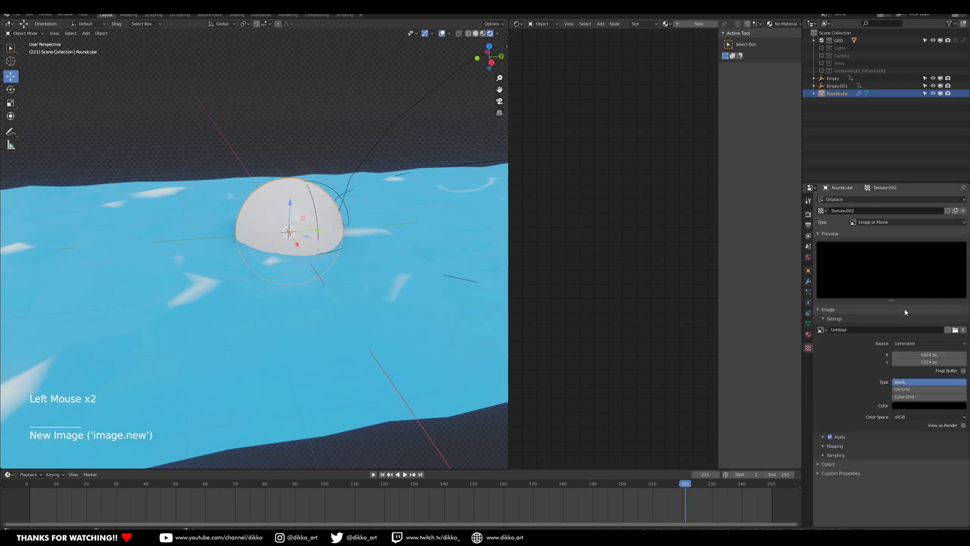
pyautogui.click(963, 330)
# Set the displacement texture type to Clouds and its size to 0.09.
pyautogui.click(877, 223)
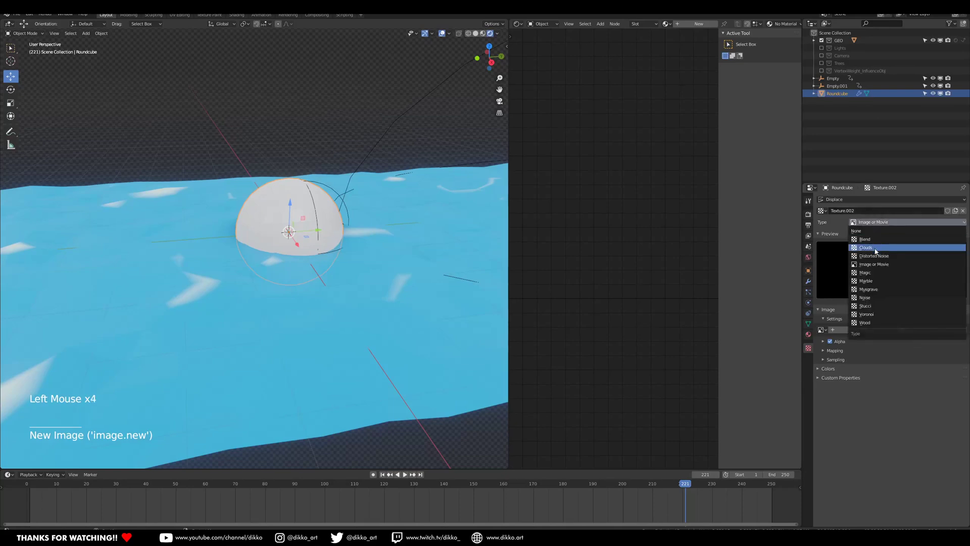
pyautogui.click(875, 248)
pyautogui.moveTo(303, 304); pyautogui.dragTo(354, 303, button='middle')
pyautogui.moveTo(956, 358); pyautogui.dragTo(899, 358)
# In Edit Mode, flatten the round cube mesh along Z and raise it about 1.2 m above the water.
pyautogui.press('Tab')
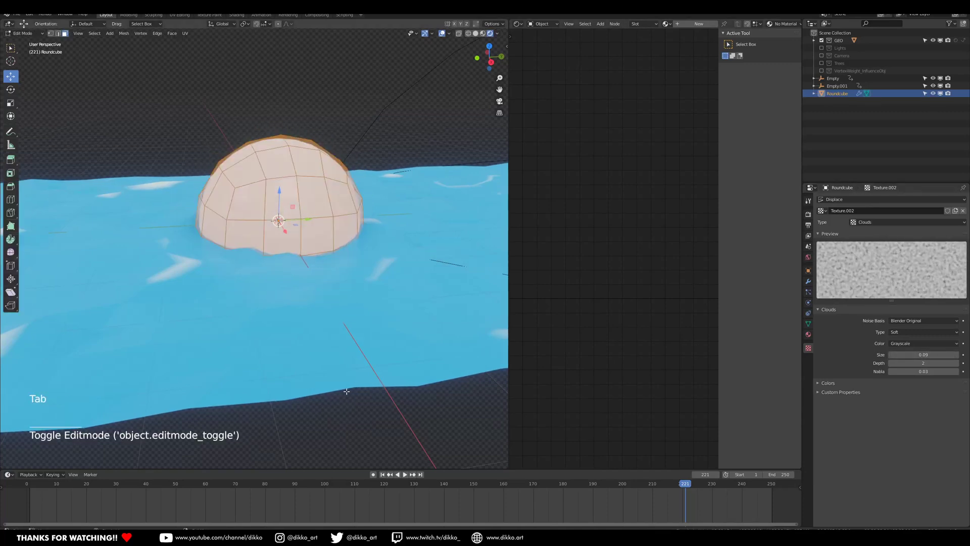
pyautogui.press('s')
pyautogui.press('z')
pyautogui.click(314, 314)
pyautogui.moveTo(280, 189); pyautogui.dragTo(272, 127)
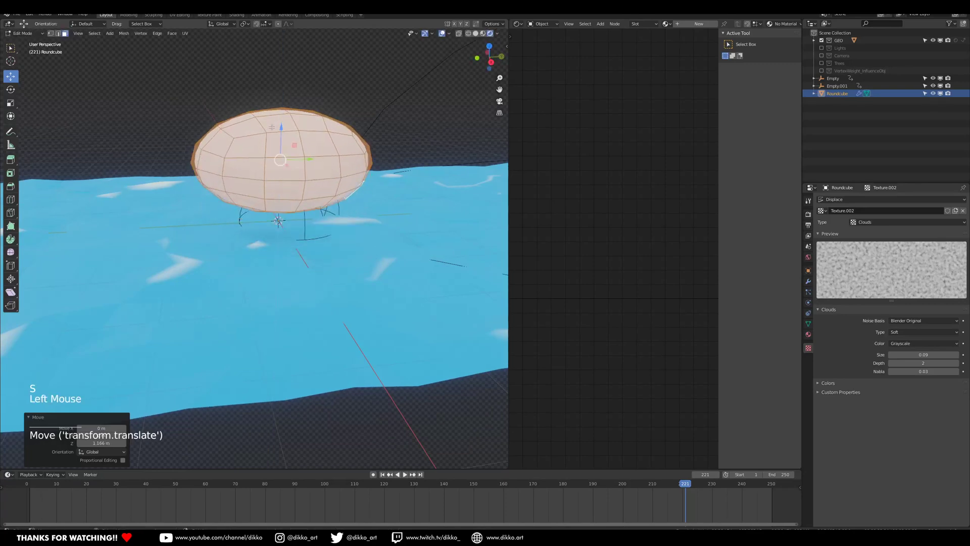
# Narrow the flattened round cube mesh along the X and Y axes and switch to vertex selection.
pyautogui.press('s')
pyautogui.press('x')
pyautogui.click(389, 196)
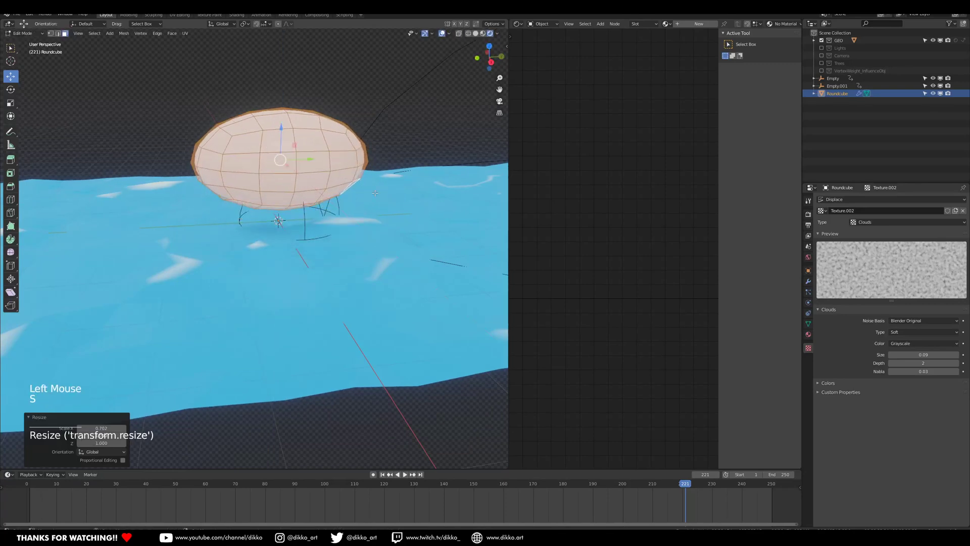
pyautogui.moveTo(389, 196); pyautogui.dragTo(354, 203, button='middle')
pyautogui.moveTo(402, 264); pyautogui.dragTo(110, 75, button='middle')
pyautogui.click(51, 33)
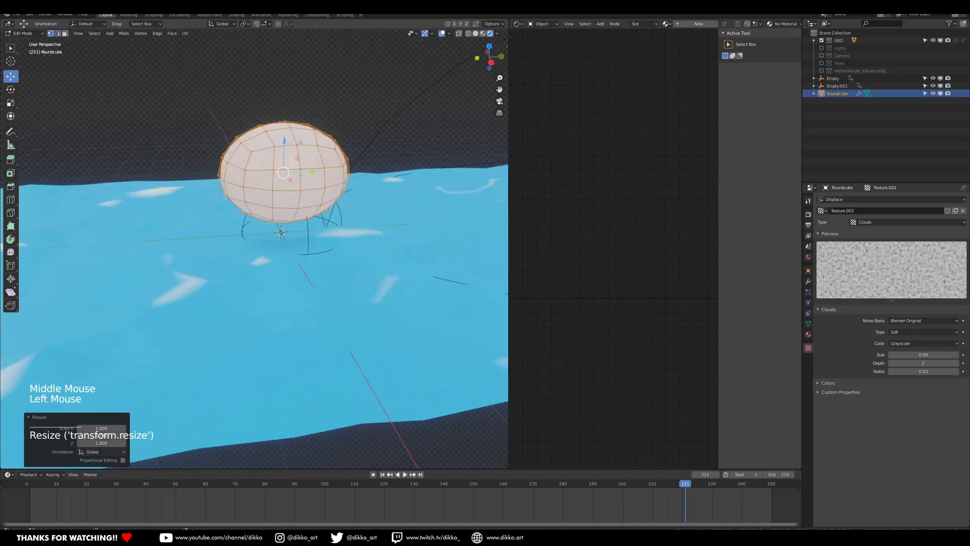
pyautogui.click(289, 130)
pyautogui.click(290, 129)
pyautogui.hotkey('ctrl', 'z')
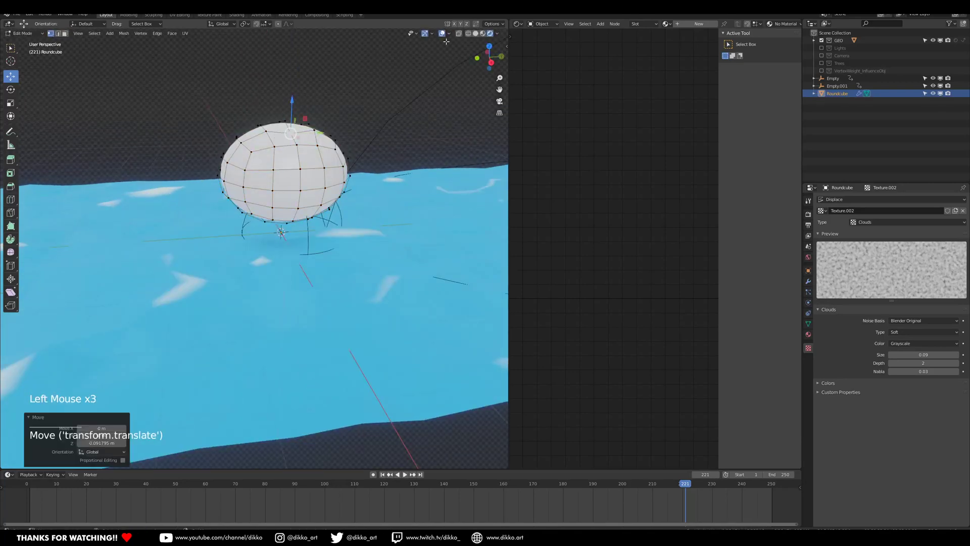
# Pull the sphere's top vertex outward with proportional editing enabled, and increase the size of its Clouds displacement texture.
pyautogui.click(279, 24)
pyautogui.moveTo(291, 92); pyautogui.dragTo(241, 74)
pyautogui.click(240, 140)
pyautogui.moveTo(23, 32); pyautogui.dragTo(20, 43)
pyautogui.moveTo(258, 133); pyautogui.dragTo(295, 199, button='middle')
pyautogui.scroll(2, 307, 134)
pyautogui.moveTo(908, 358); pyautogui.dragTo(957, 358)
pyautogui.moveTo(345, 312); pyautogui.dragTo(303, 288, button='middle')
# Give the rock a new material with a dark reddish-brown base color.
pyautogui.click(809, 334)
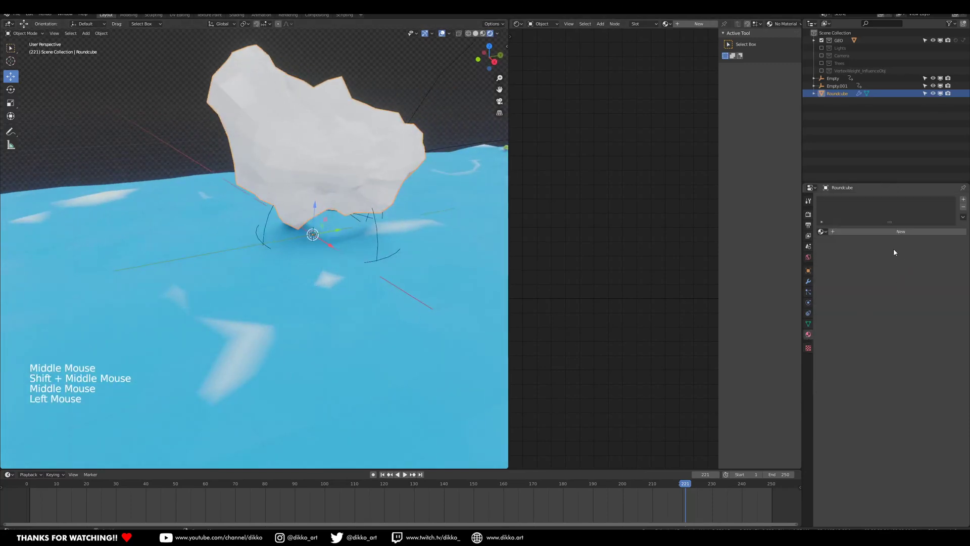
pyautogui.click(880, 232)
pyautogui.click(908, 309)
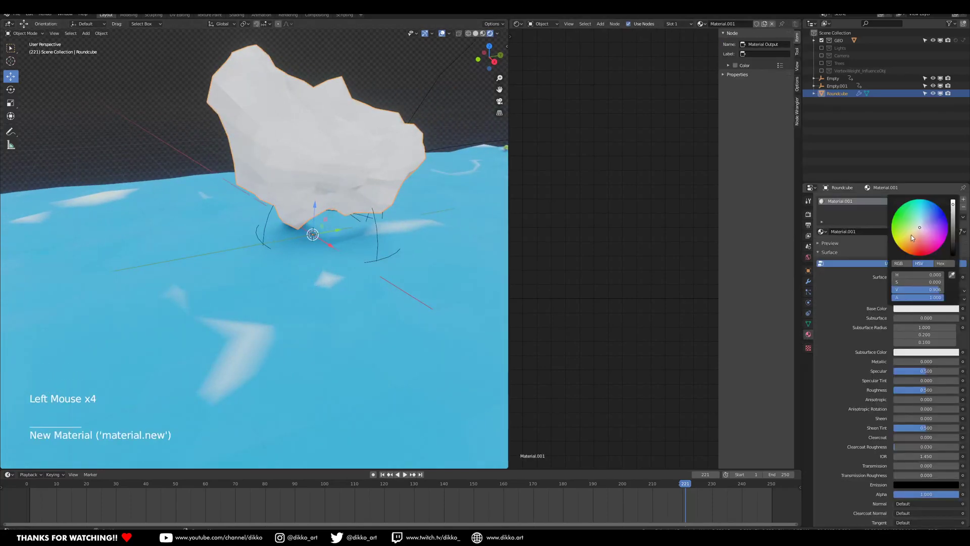
pyautogui.moveTo(953, 220); pyautogui.dragTo(953, 228)
pyautogui.click(902, 249)
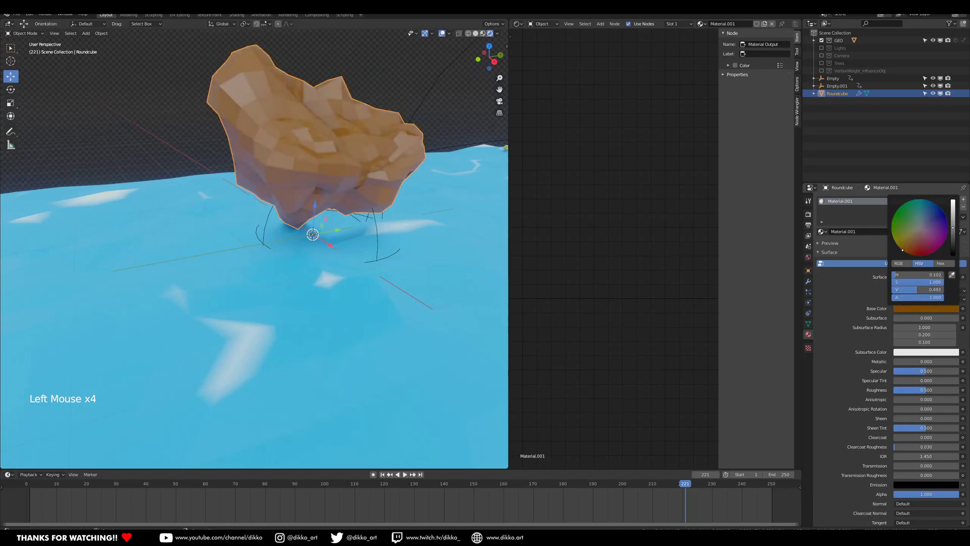
pyautogui.moveTo(291, 202); pyautogui.dragTo(269, 205, button='middle')
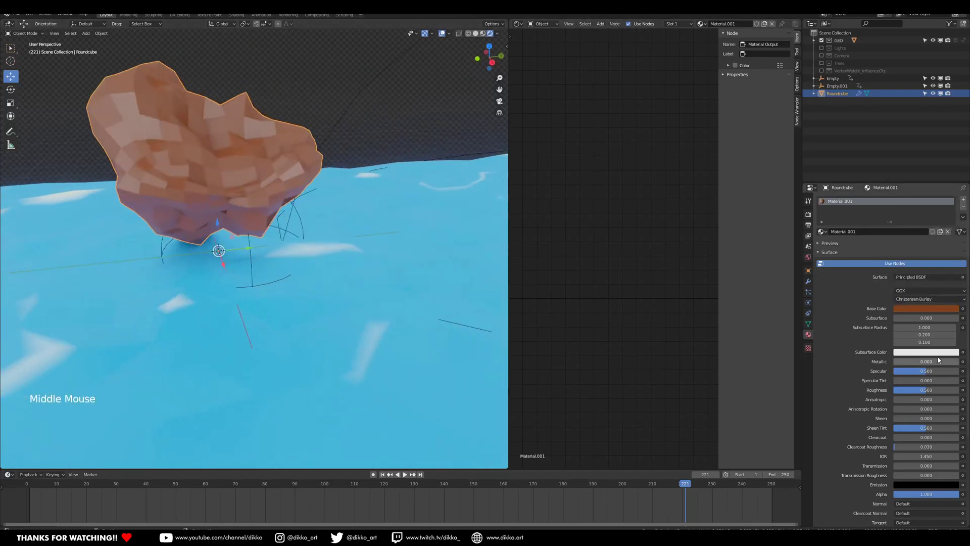
# Add a Decimate modifier to the rock and set its collapse ratio to about 0.35.
pyautogui.click(807, 282)
pyautogui.click(843, 217)
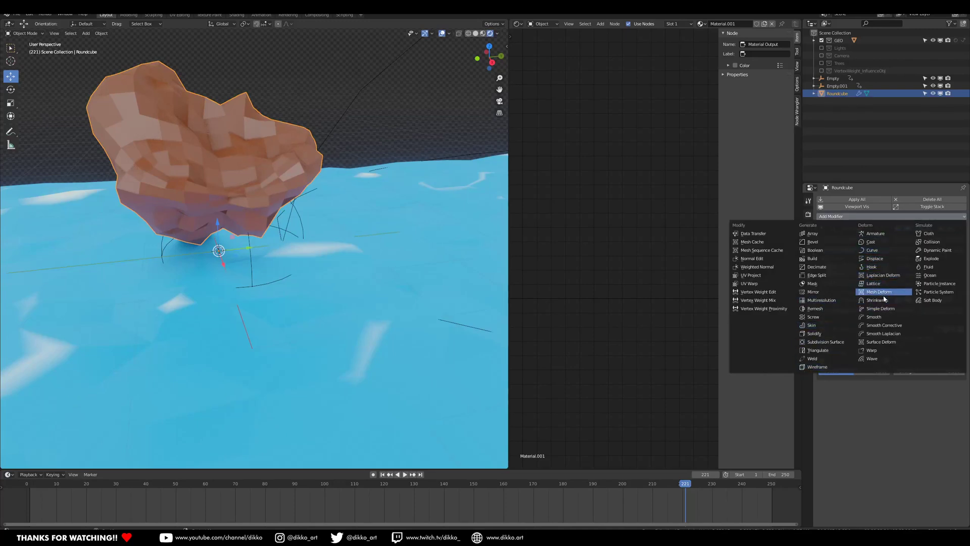
pyautogui.click(822, 268)
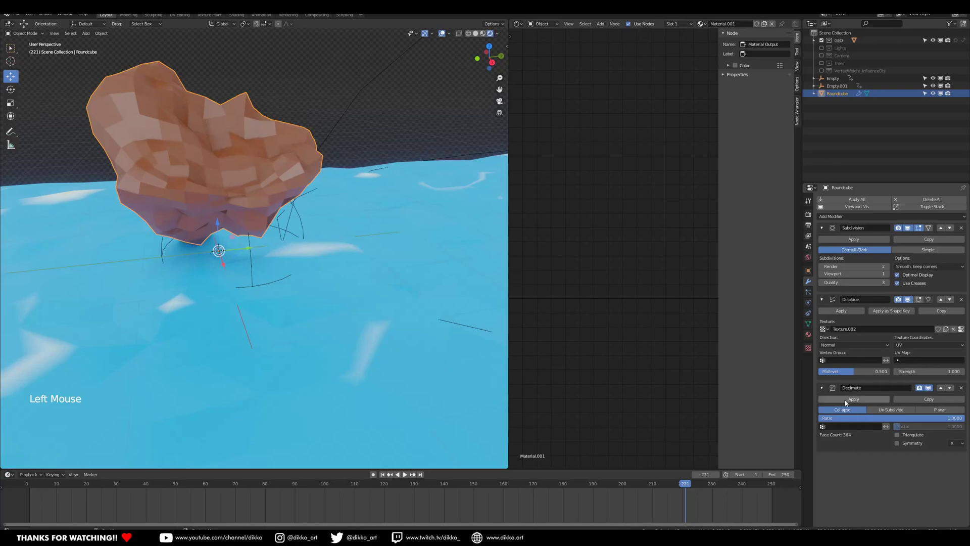
pyautogui.moveTo(957, 418); pyautogui.dragTo(841, 418)
pyautogui.moveTo(167, 202); pyautogui.dragTo(324, 253, button='middle')
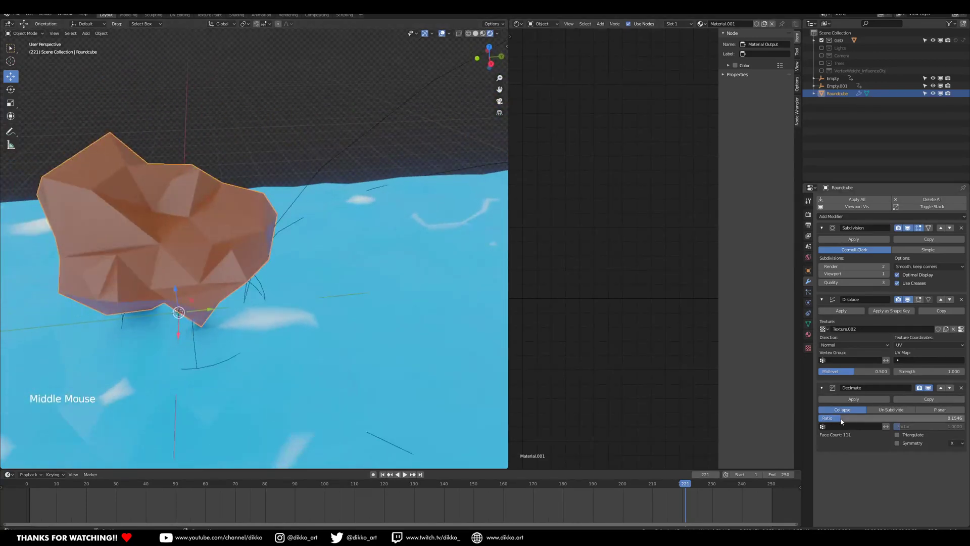
pyautogui.moveTo(854, 418); pyautogui.dragTo(882, 419)
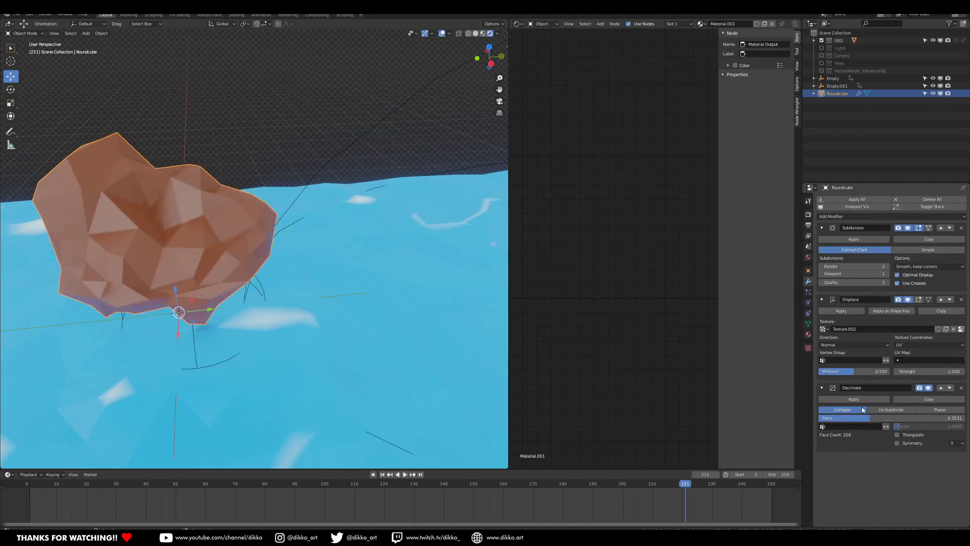
# Apply the rock's Subdivision, Displace and Decimate modifiers.
pyautogui.click(853, 239)
pyautogui.click(841, 239)
pyautogui.click(854, 239)
pyautogui.moveTo(243, 237); pyautogui.dragTo(301, 236, button='middle')
pyautogui.scroll(-2, 221, 216)
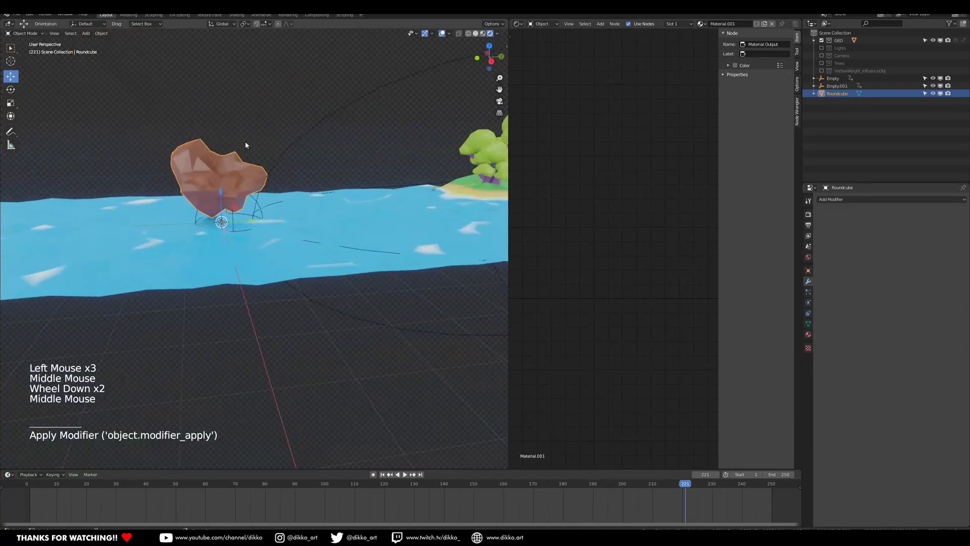
# Move the rock into the Trees collection and enable that collection in the scene.
pyautogui.keyDown('shift'); pyautogui.moveTo(282, 174); pyautogui.dragTo(289, 185, button='middle'); pyautogui.keyUp('shift')
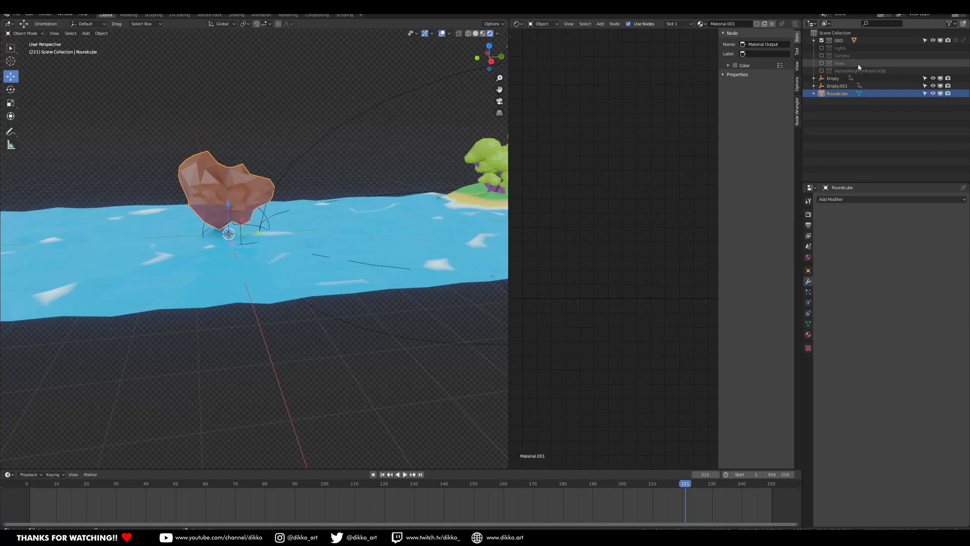
pyautogui.press('m')
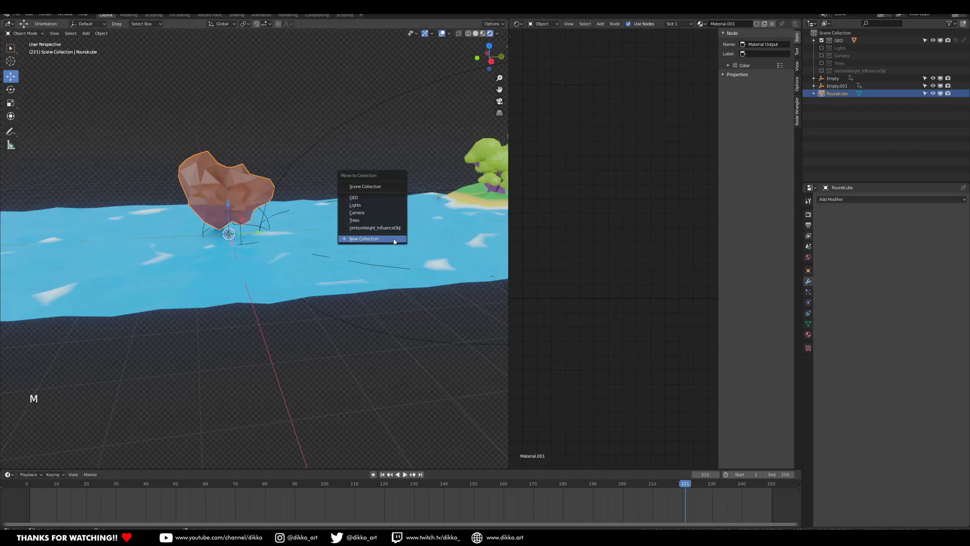
pyautogui.click(373, 223)
pyautogui.keyDown('shift'); pyautogui.moveTo(482, 208); pyautogui.dragTo(374, 324, button='middle'); pyautogui.keyUp('shift')
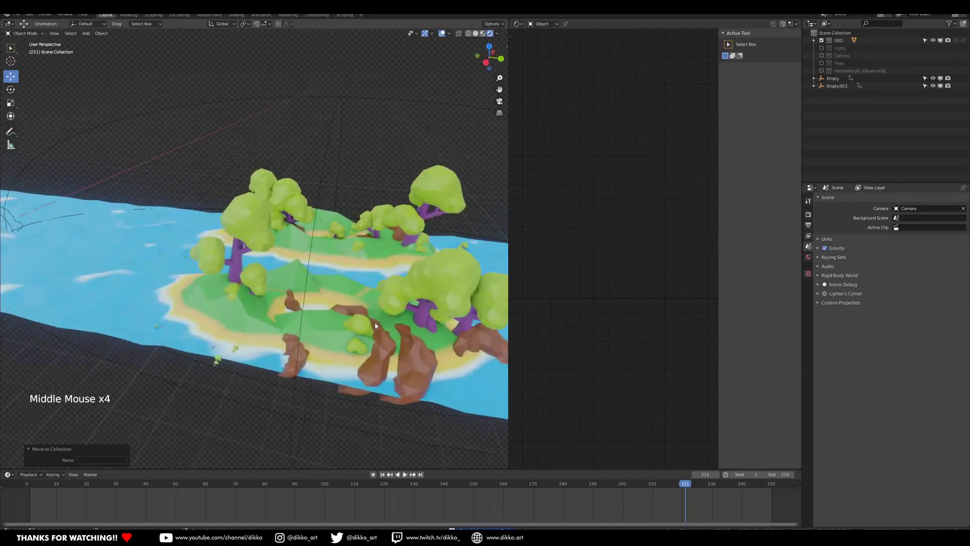
pyautogui.click(821, 64)
# Select the rock next to the source tree and scale it down to about 0.57.
pyautogui.keyDown('shift'); pyautogui.moveTo(87, 227); pyautogui.dragTo(192, 186, button='middle'); pyautogui.keyUp('shift')
pyautogui.scroll(-2, 283, 215)
pyautogui.click(183, 186)
pyautogui.press('s')
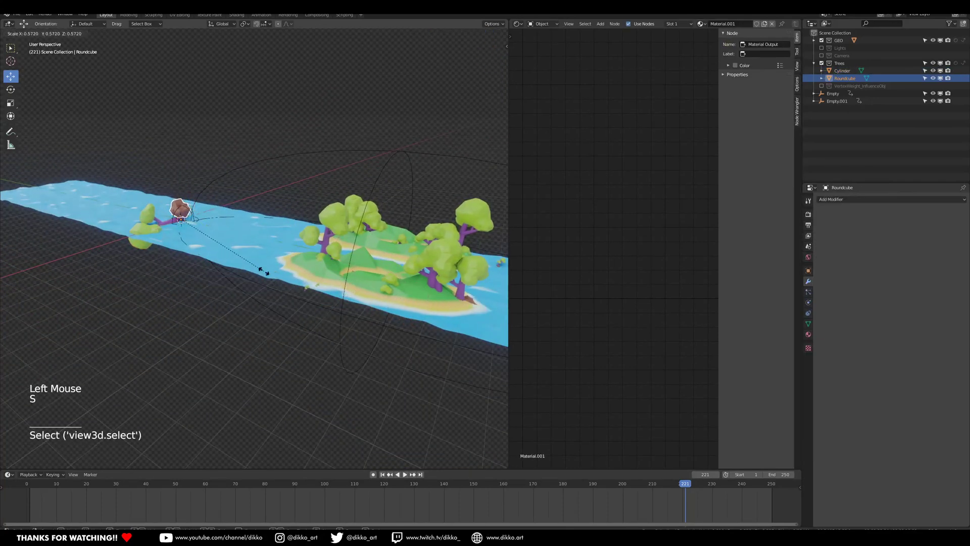
pyautogui.click(263, 271)
pyautogui.moveTo(263, 271); pyautogui.dragTo(268, 224, button='middle')
# Reposition the rock's entire mesh in Edit Mode and scale it down further.
pyautogui.moveTo(187, 190); pyautogui.dragTo(160, 216)
pyautogui.hotkey('ctrl', 'z')
pyautogui.press('Tab')
pyautogui.press('a')
pyautogui.hotkey('ctrl', 'z')
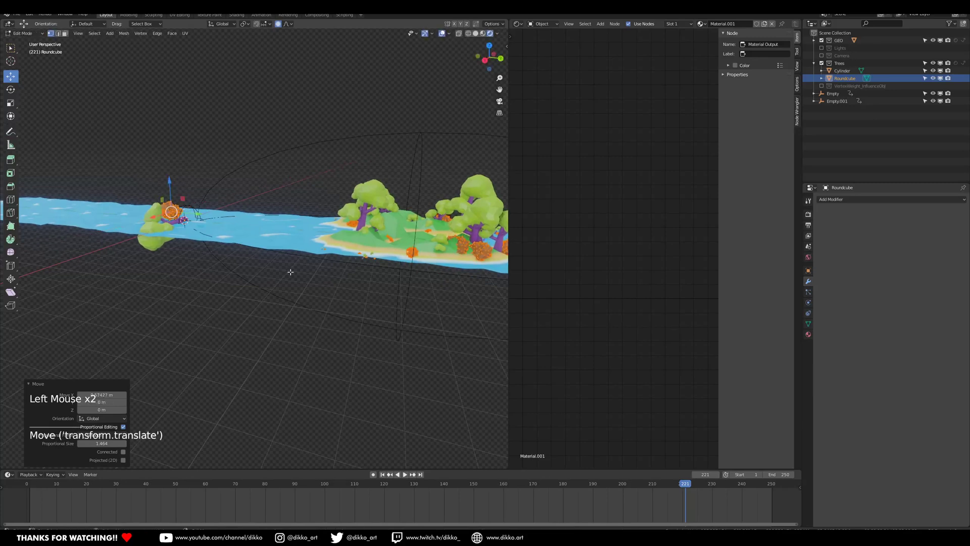
pyautogui.press('s')
pyautogui.click(252, 233)
pyautogui.press('s')
pyautogui.click(262, 247)
pyautogui.moveTo(318, 231); pyautogui.dragTo(353, 256, button='middle')
pyautogui.press('Tab')
# Select the ocean plane and enable Pick Random for the Trees collection instances in its particle settings.
pyautogui.keyDown('shift'); pyautogui.moveTo(354, 256); pyautogui.dragTo(383, 253, button='middle'); pyautogui.keyUp('shift')
pyautogui.scroll(2, 415, 250)
pyautogui.click(342, 286)
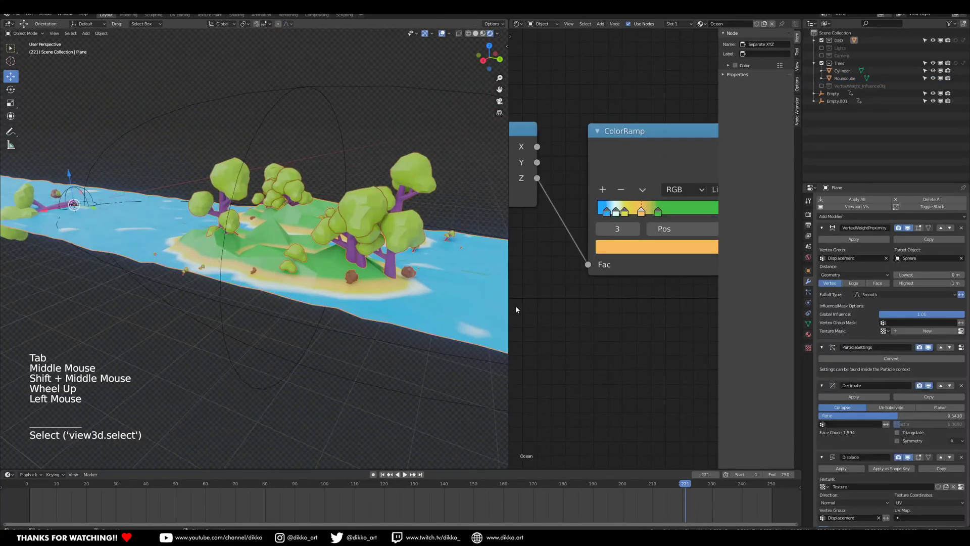
pyautogui.scroll(2, 362, 317)
pyautogui.keyDown('shift'); pyautogui.moveTo(362, 317); pyautogui.dragTo(318, 296, button='middle'); pyautogui.keyUp('shift')
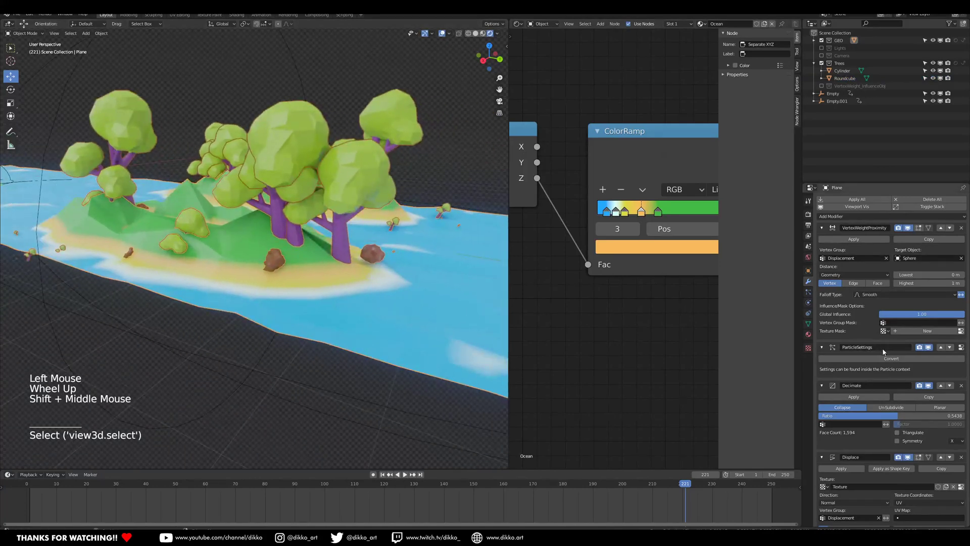
pyautogui.click(965, 354)
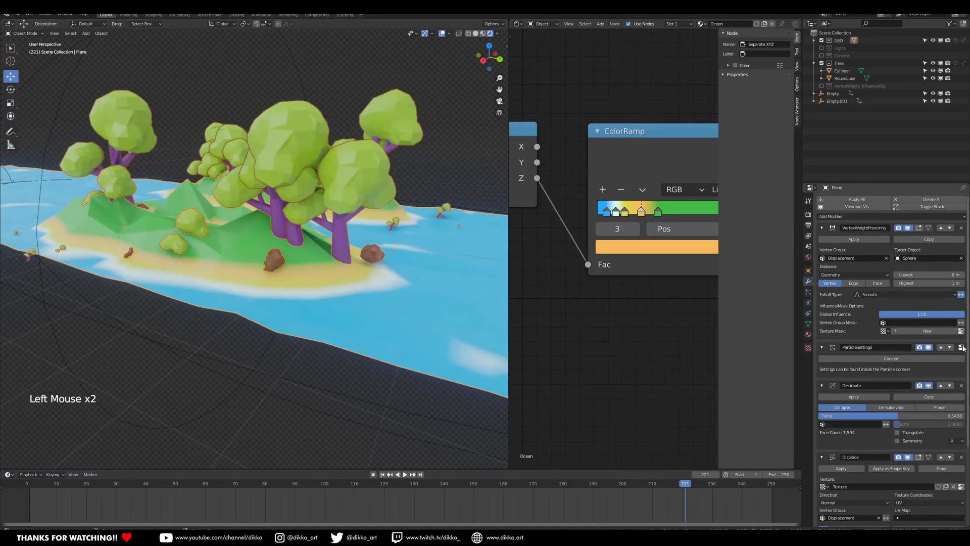
pyautogui.click(962, 347)
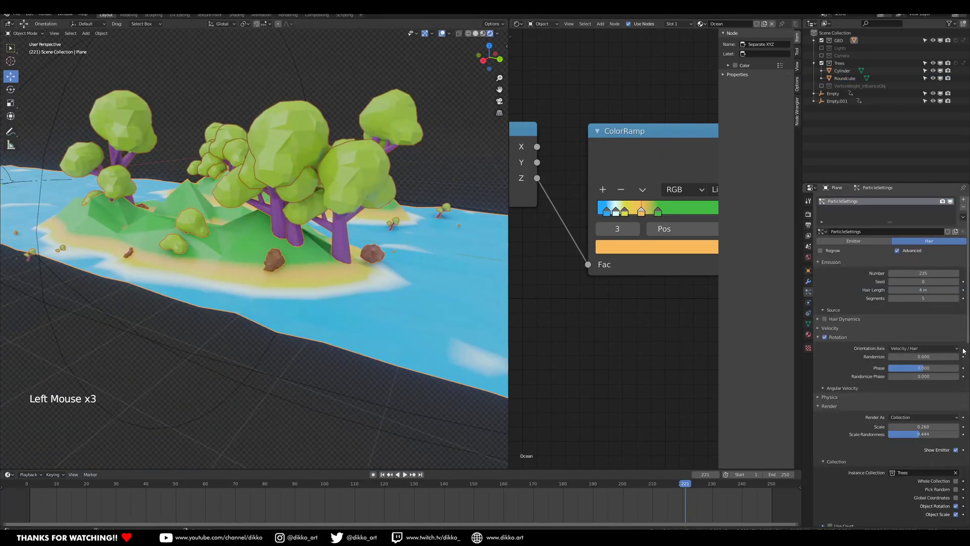
pyautogui.click(955, 490)
pyautogui.moveTo(264, 311); pyautogui.dragTo(286, 322, button='middle')
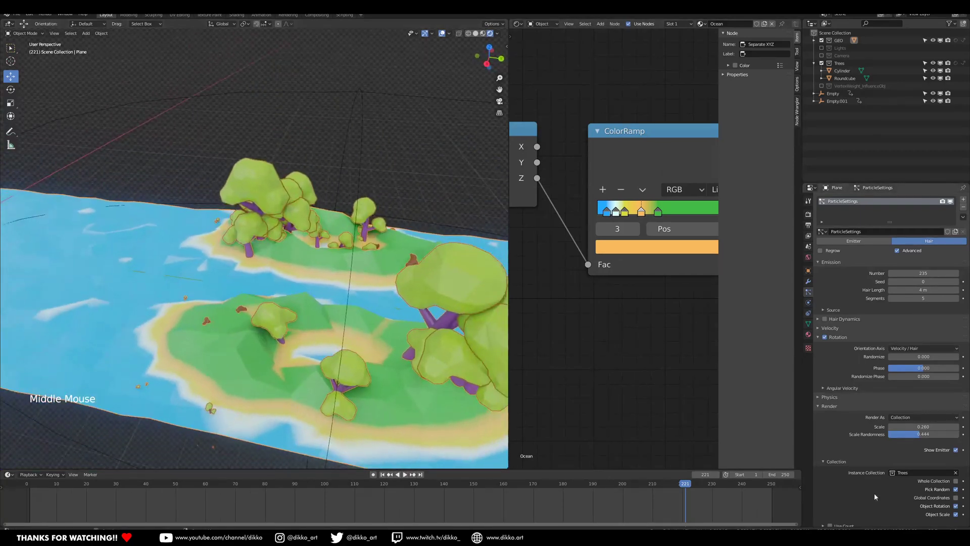
pyautogui.click(956, 490)
# Duplicate the rock's mesh in Edit Mode and place the copy beside the original.
pyautogui.moveTo(256, 354); pyautogui.dragTo(272, 263, button='middle')
pyautogui.click(273, 263)
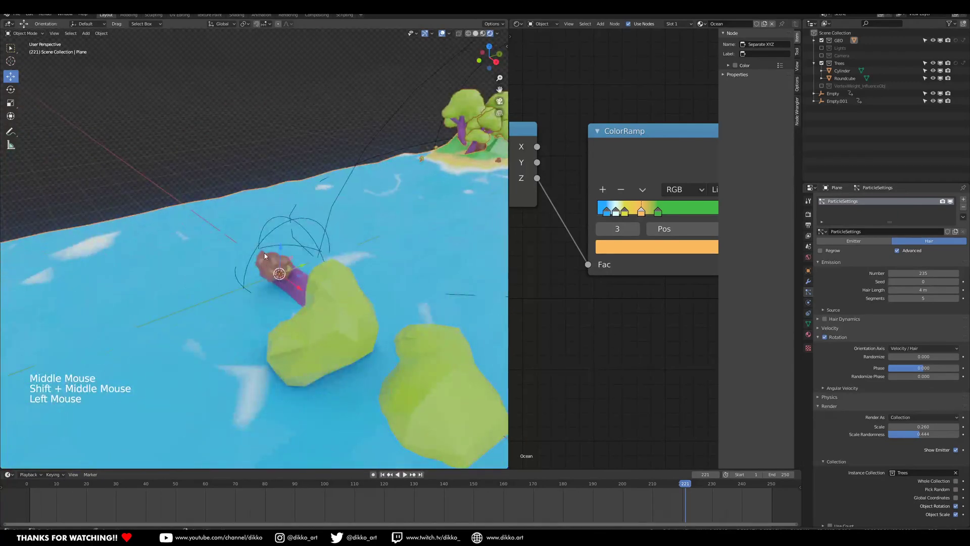
pyautogui.press('Tab')
pyautogui.click(336, 254)
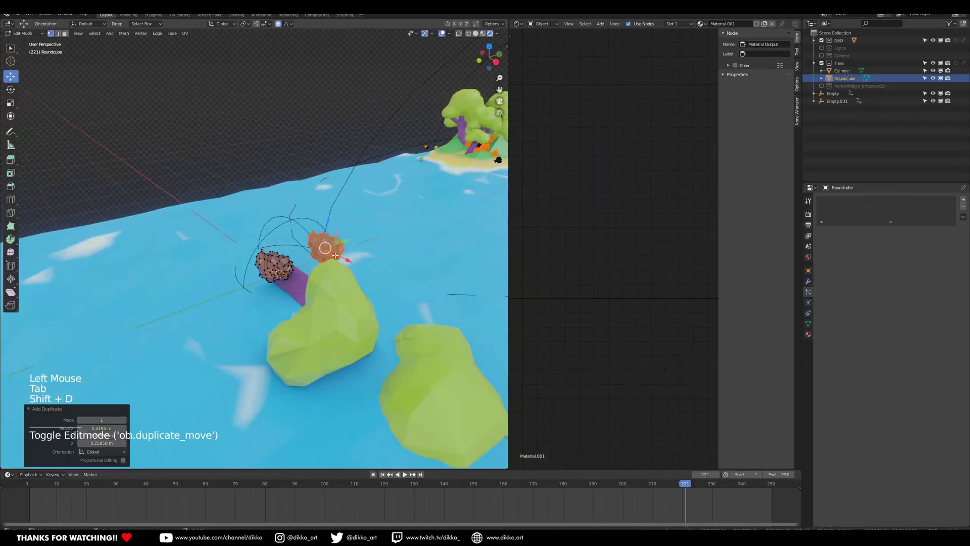
pyautogui.press('s')
pyautogui.hotkey('ctrl', 'z')
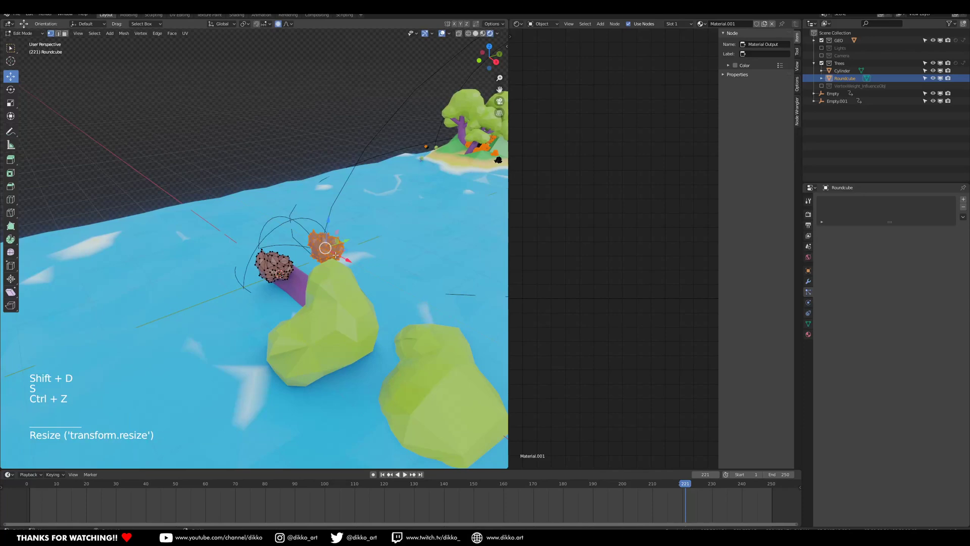
# Separate the duplicated rock mesh into its own object and return to Object Mode.
pyautogui.click(320, 258)
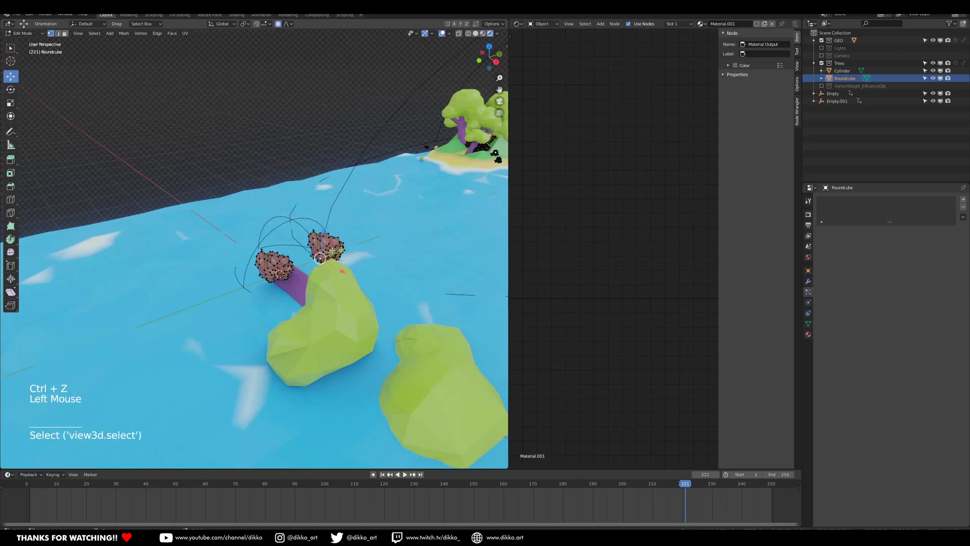
pyautogui.press('l')
pyautogui.press('p')
pyautogui.click(326, 247)
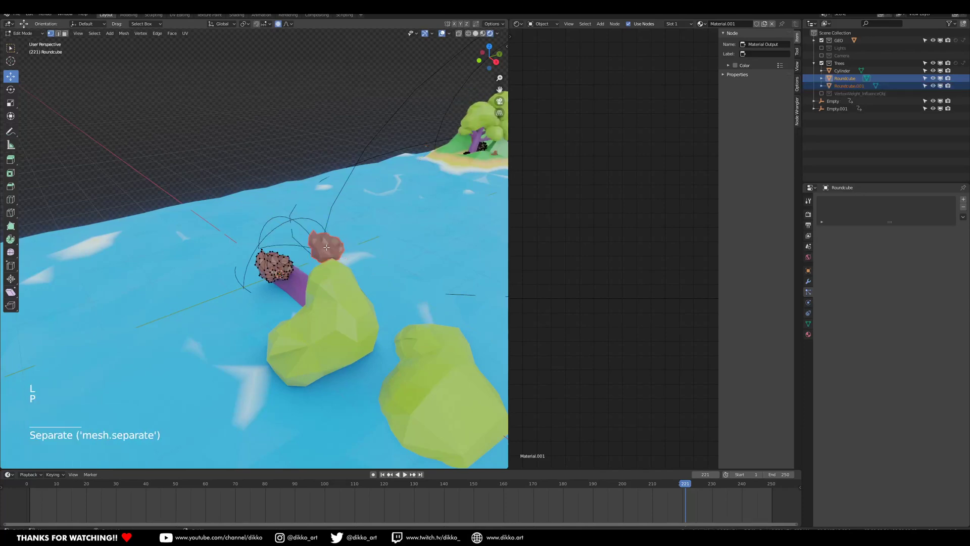
pyautogui.press('Tab')
# Scale the separated rock to about 0.718 and apply its scale.
pyautogui.click(329, 248)
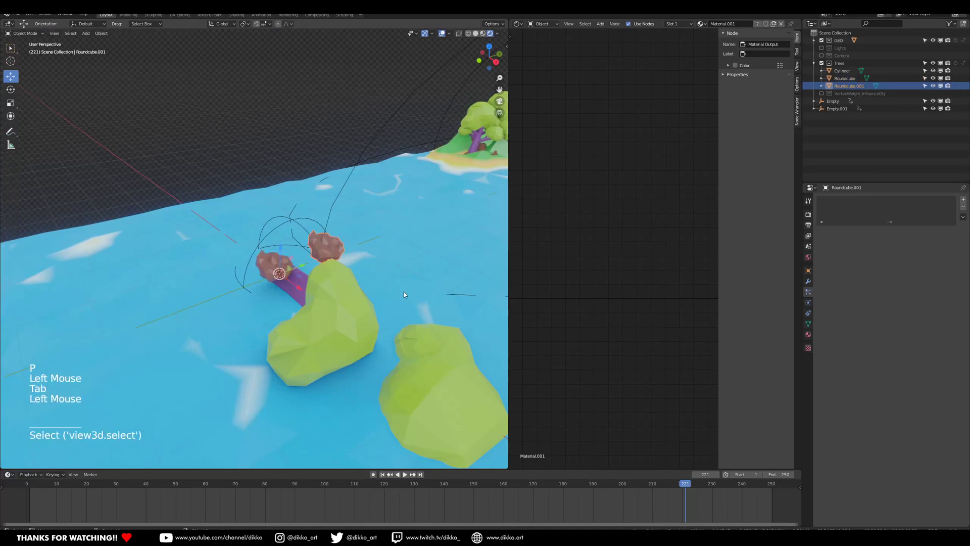
pyautogui.press('s')
pyautogui.click(379, 283)
pyautogui.hotkey('ctrl', 'a')
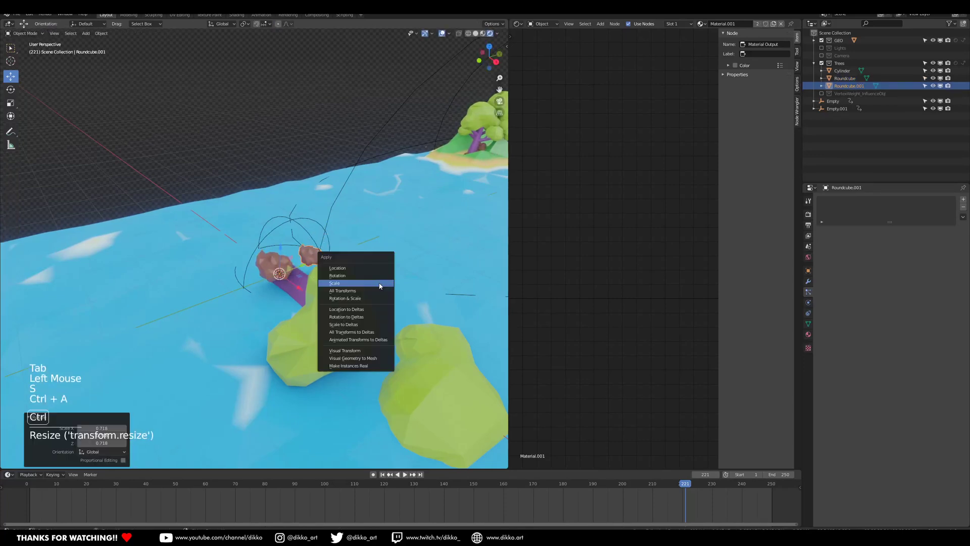
pyautogui.click(346, 282)
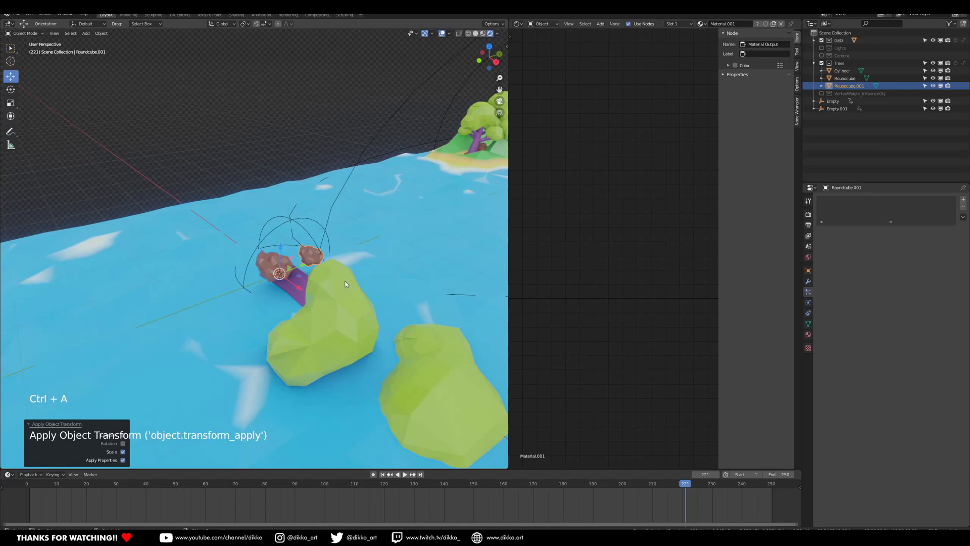
# Move the smaller rock's entire mesh onto the original rock in Edit Mode.
pyautogui.press('Tab')
pyautogui.press('a')
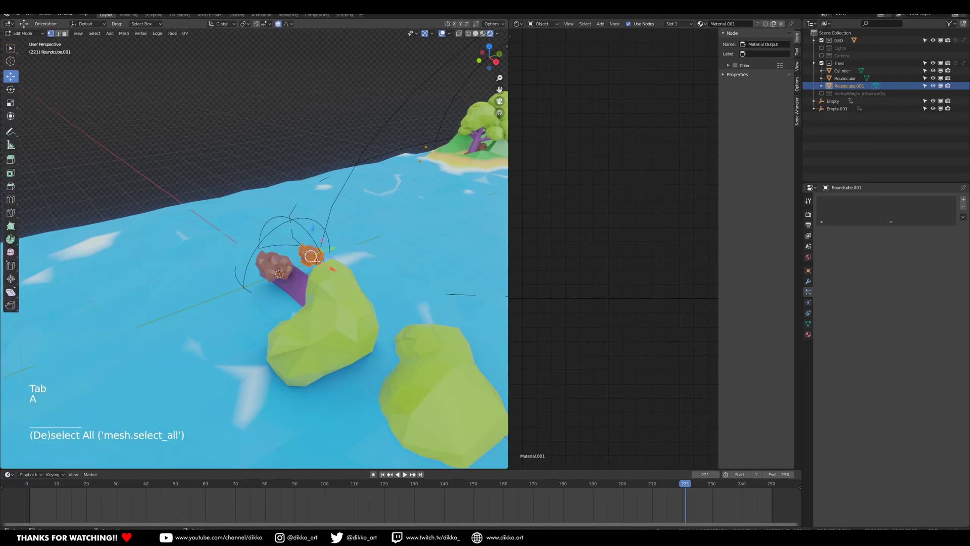
pyautogui.moveTo(331, 248); pyautogui.dragTo(295, 268)
# Give the smaller rock its own copy of the material with a muted teal base color.
pyautogui.click(808, 335)
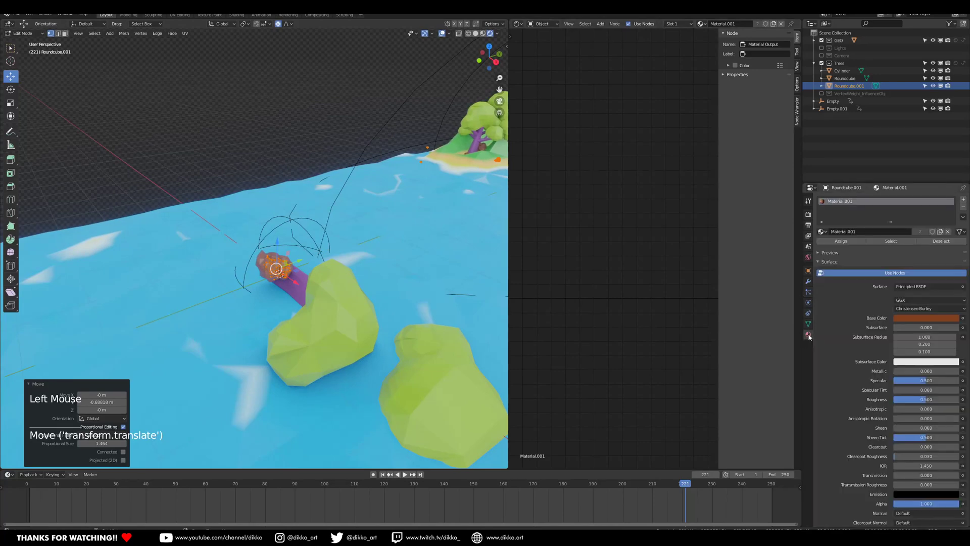
pyautogui.click(940, 231)
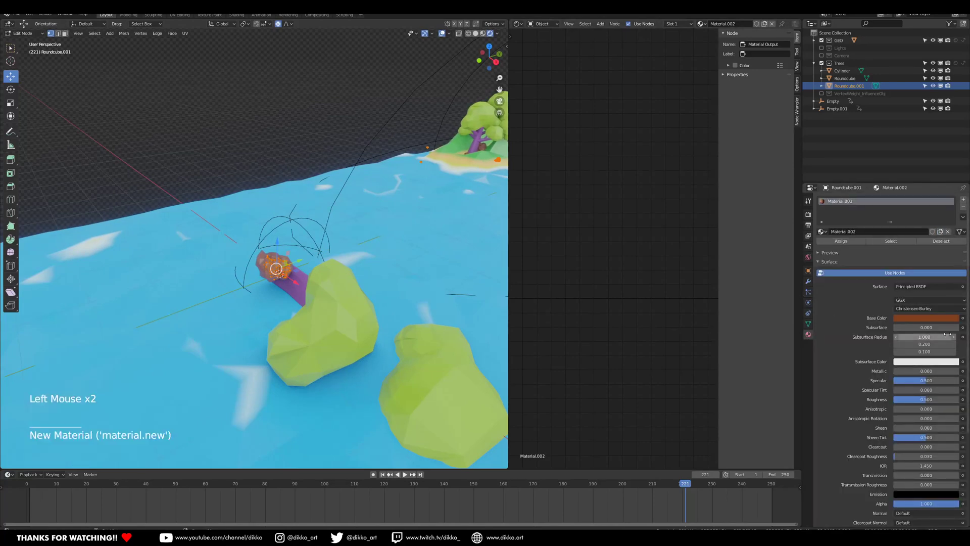
pyautogui.click(927, 319)
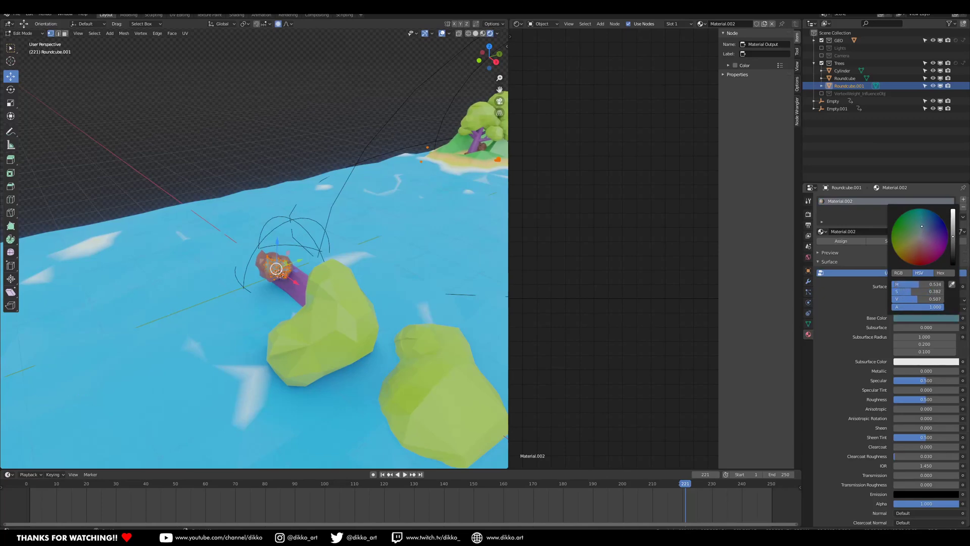
pyautogui.moveTo(949, 237); pyautogui.dragTo(953, 231)
pyautogui.press('Tab')
# Play the animation and examine the trees and rocks scattered over the moving islands from several angles.
pyautogui.scroll(-3, 346, 228)
pyautogui.moveTo(345, 227); pyautogui.dragTo(353, 284, button='middle')
pyautogui.scroll(1, 299, 213)
pyautogui.scroll(1, 302, 238)
pyautogui.scroll(1, 353, 284)
pyautogui.scroll(-1, 390, 258)
pyautogui.moveTo(390, 258); pyautogui.dragTo(219, 305, button='middle')
pyautogui.press('space')
pyautogui.scroll(-1, 242, 316)
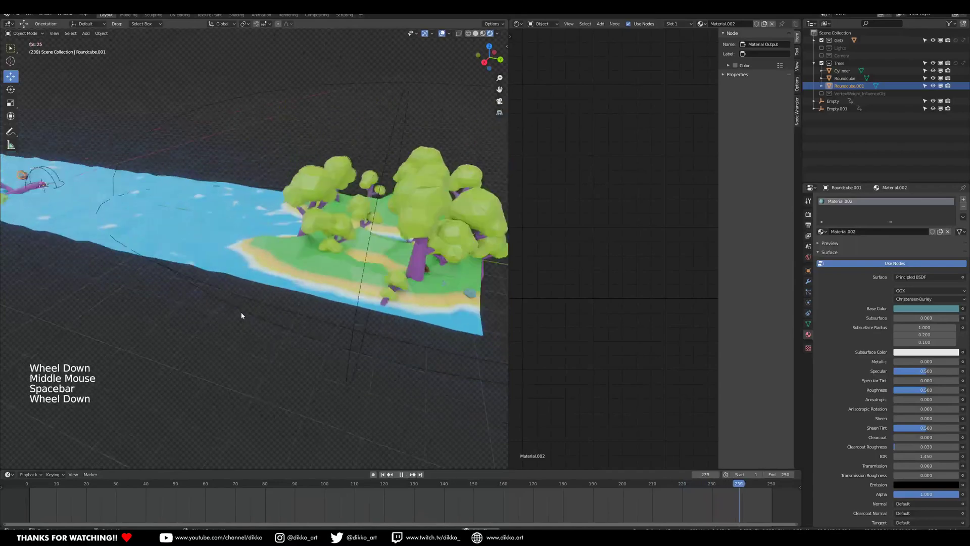
pyautogui.scroll(-1, 245, 319)
pyautogui.moveTo(271, 315); pyautogui.dragTo(376, 313, button='middle')
pyautogui.scroll(-1, 380, 308)
pyautogui.moveTo(376, 312); pyautogui.dragTo(372, 316, button='middle')
pyautogui.moveTo(372, 316); pyautogui.dragTo(365, 329, button='middle')
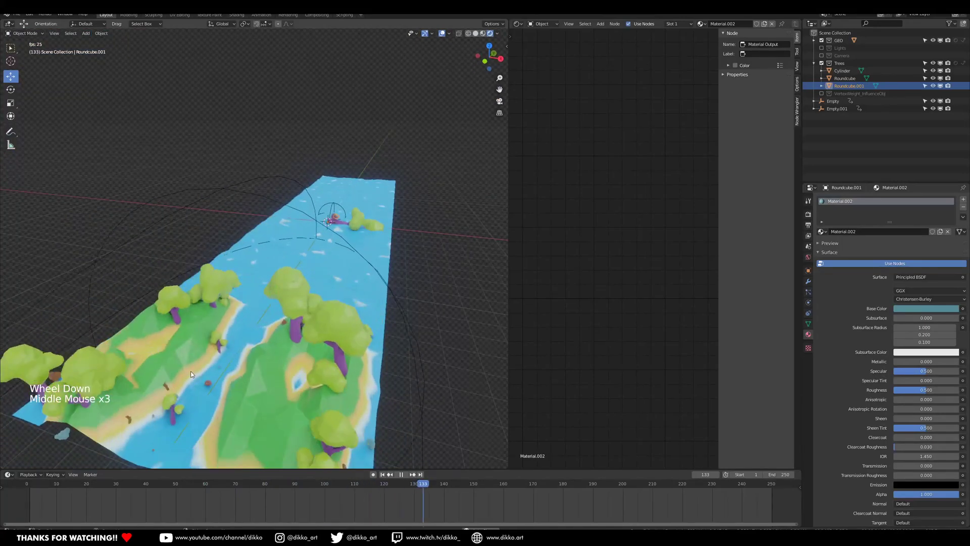
pyautogui.moveTo(191, 374); pyautogui.dragTo(228, 331, button='middle')
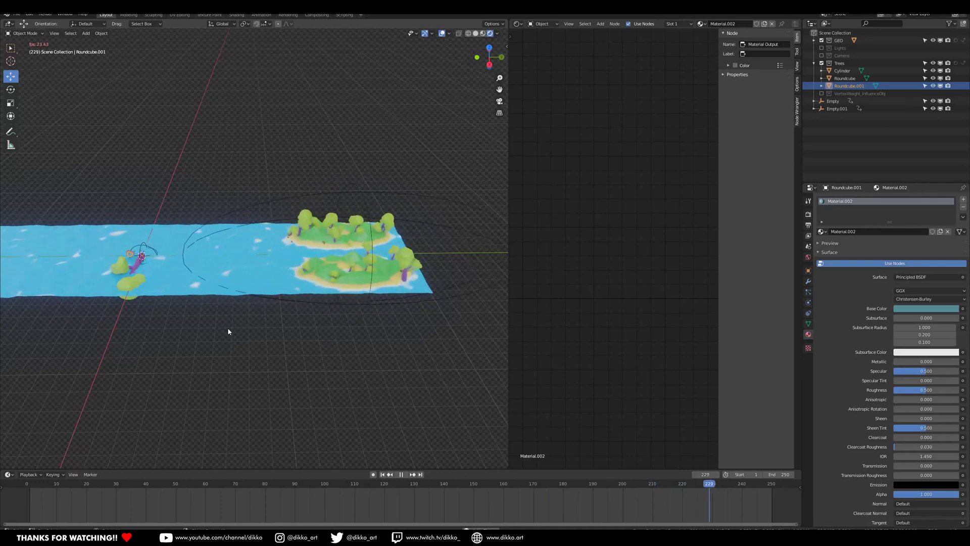
# Switch to the camera view, exclude the Trees collection and enable the Camera collection.
pyautogui.press('space')
pyautogui.moveTo(227, 329)
pyautogui.keyDown('shift'); pyautogui.mouseDown(button='middle')
pyautogui.moveTo(272, 321)
pyautogui.moveTo(172, 311)
pyautogui.moveTo(241, 305)
pyautogui.moveTo(218, 314)
pyautogui.mouseUp(button='middle'); pyautogui.keyUp('shift')
pyautogui.press('KP_0')
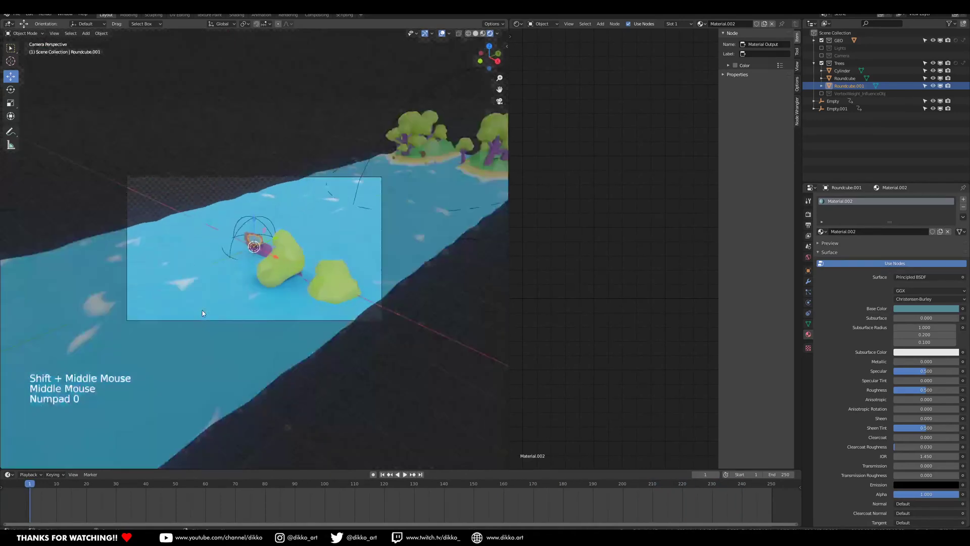
pyautogui.click(821, 63)
pyautogui.click(821, 56)
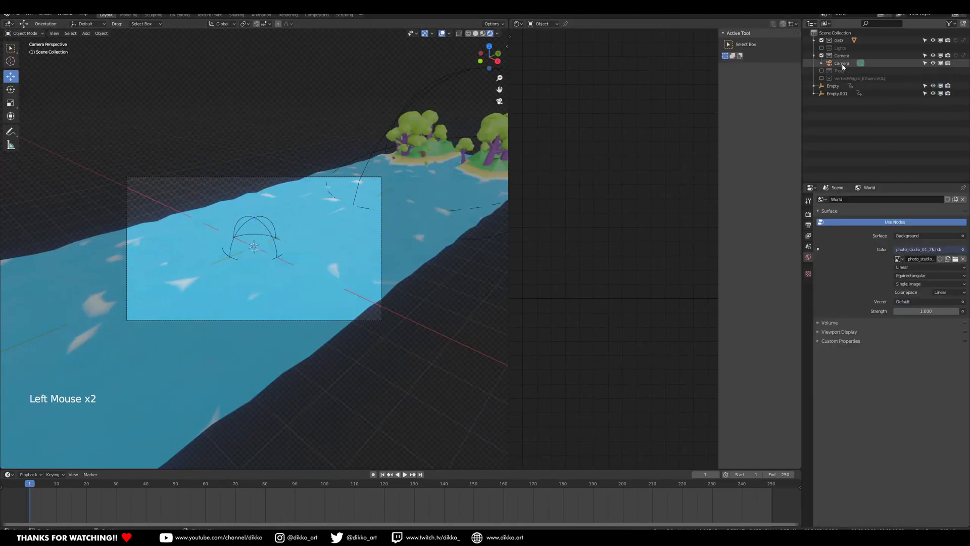
# Lock the camera to the view and frame the ocean strip side-on from a low angle, checking it with the island passing.
pyautogui.click(509, 37)
pyautogui.click(503, 61)
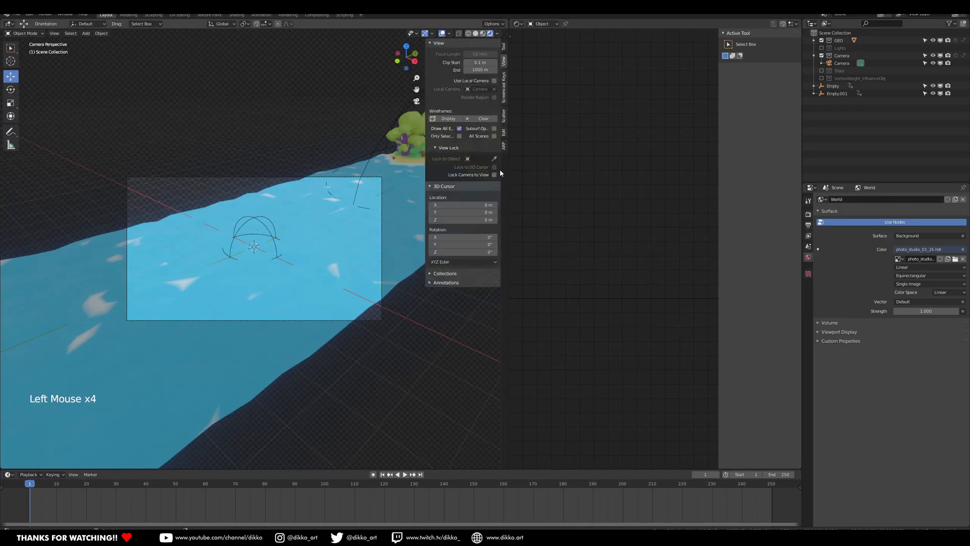
pyautogui.scroll(-2, 274, 266)
pyautogui.moveTo(274, 266); pyautogui.dragTo(253, 260, button='middle')
pyautogui.keyDown('shift'); pyautogui.moveTo(253, 261); pyautogui.dragTo(258, 318, button='middle'); pyautogui.keyUp('shift')
pyautogui.keyDown('shift'); pyautogui.moveTo(257, 318); pyautogui.dragTo(264, 289, button='middle'); pyautogui.keyUp('shift')
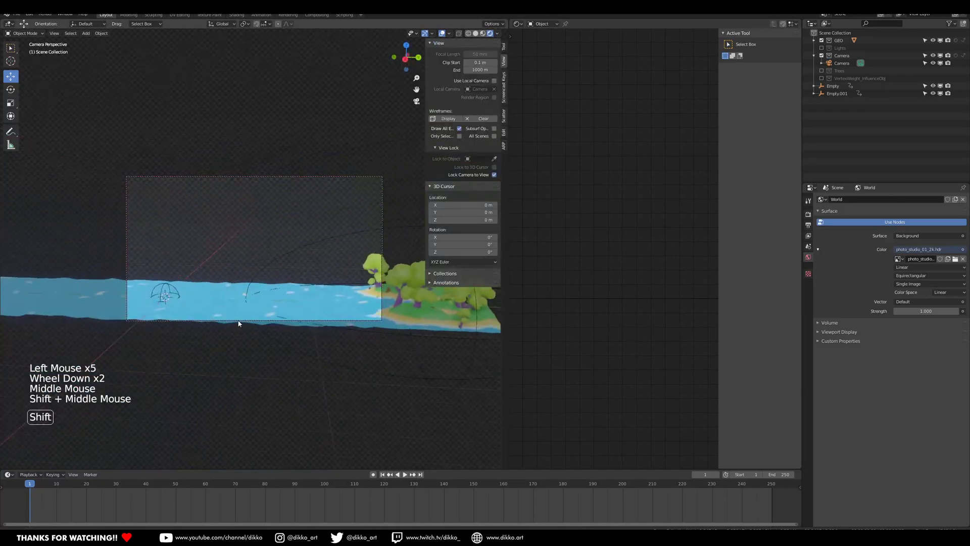
pyautogui.scroll(-1, 275, 288)
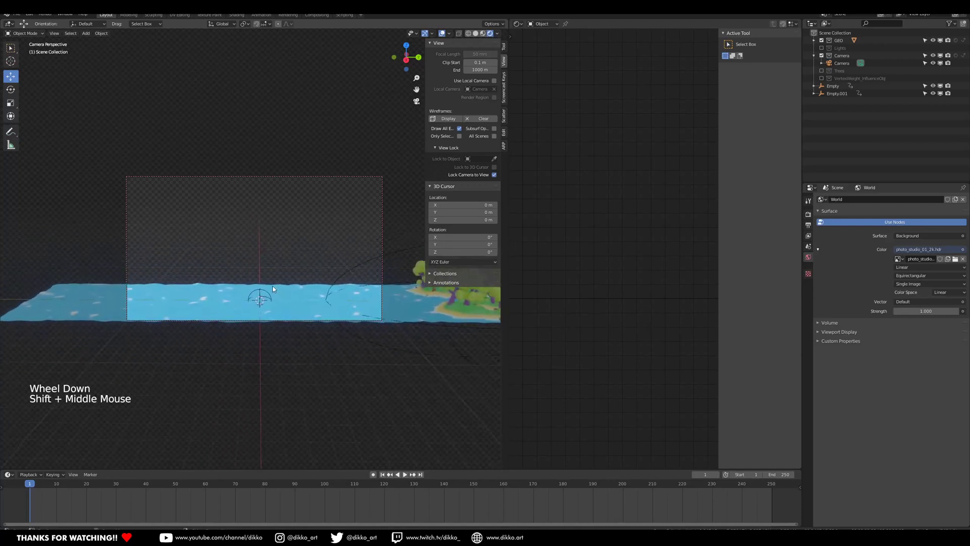
pyautogui.press('space')
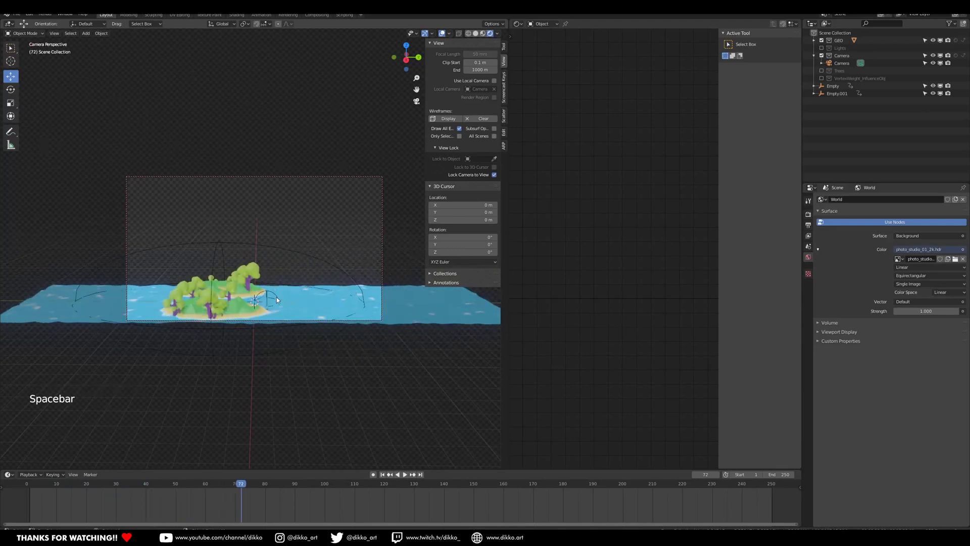
# Set the camera's passepartout opacity to 1.000 in its viewport display settings.
pyautogui.click(842, 62)
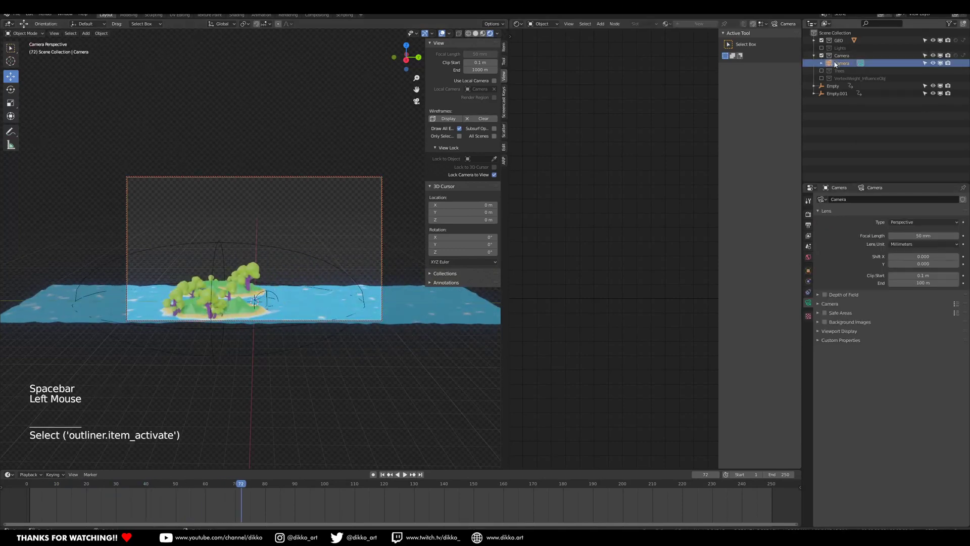
pyautogui.click(818, 332)
pyautogui.click(823, 377)
pyautogui.moveTo(934, 388); pyautogui.dragTo(962, 390)
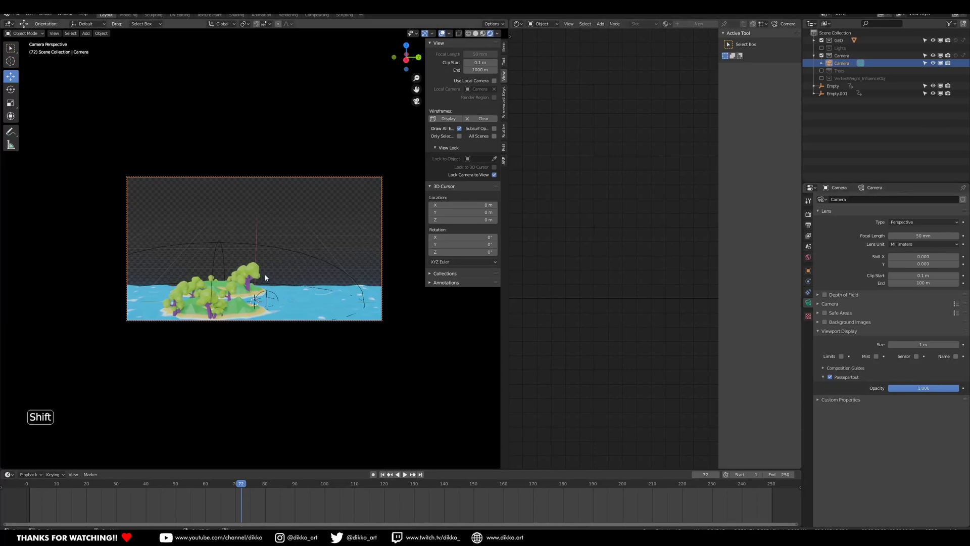
# Fine-tune the camera framing, check it during playback and unlock the camera from the view.
pyautogui.keyDown('shift'); pyautogui.moveTo(270, 252); pyautogui.dragTo(274, 245, button='middle'); pyautogui.keyUp('shift')
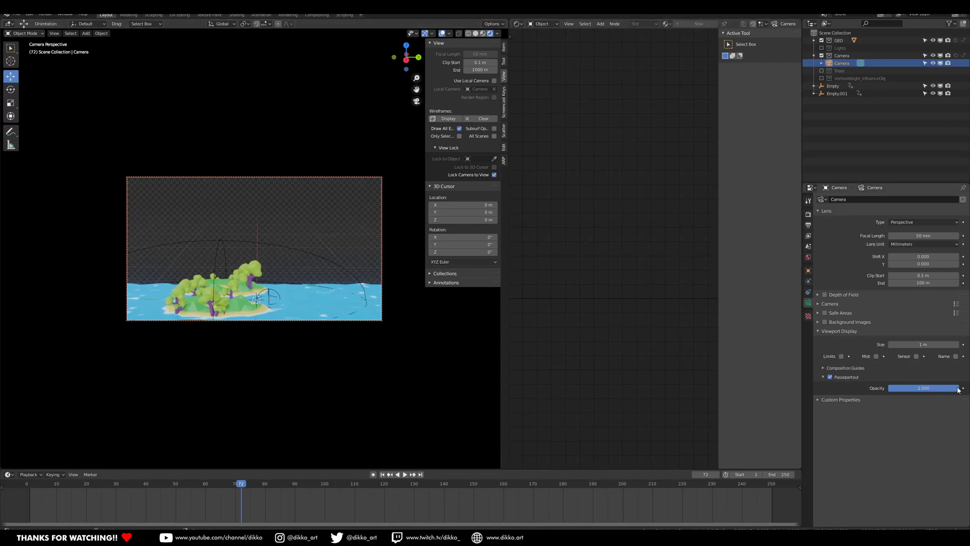
pyautogui.press('space')
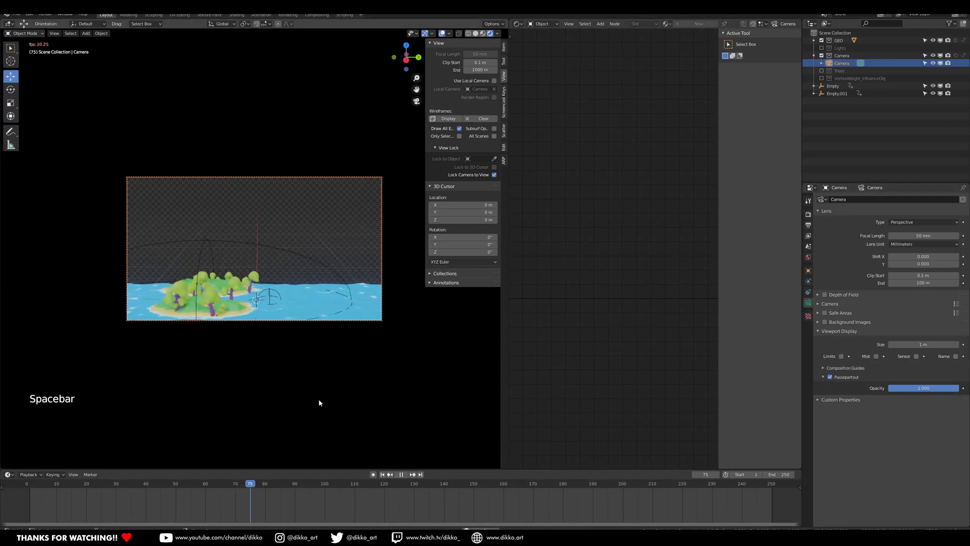
pyautogui.click(495, 175)
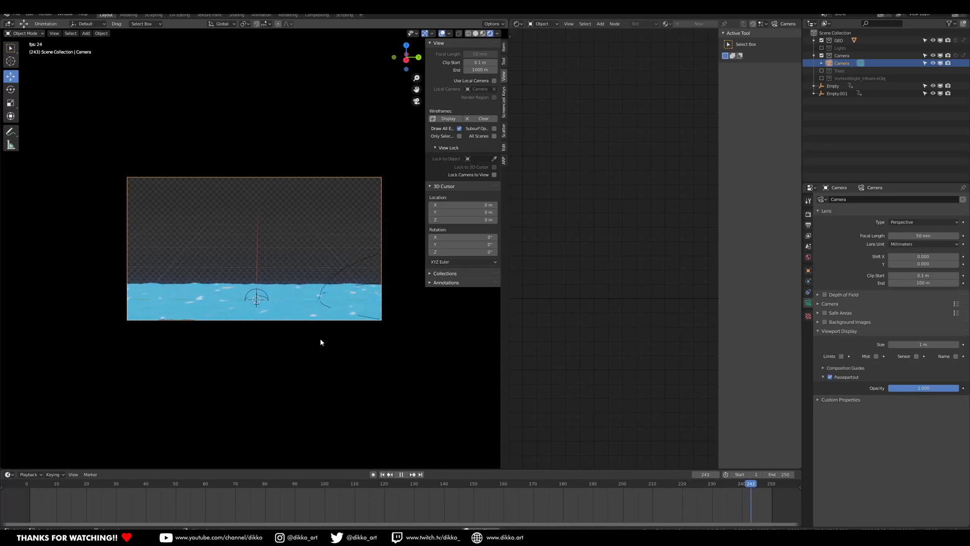
pyautogui.press('space')
# Turn the node editor area into a second 3D viewport and add a plane at the scene's origin.
pyautogui.click(517, 23)
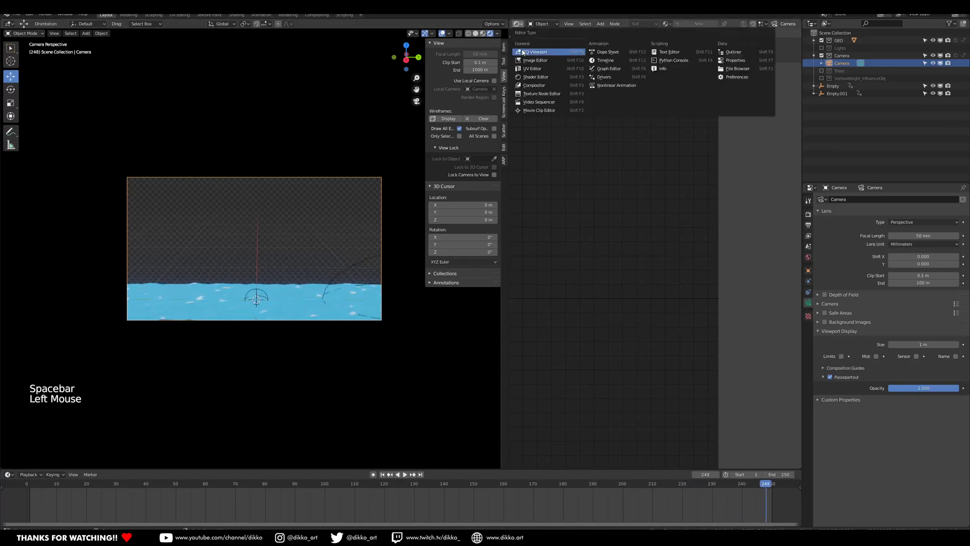
pyautogui.click(523, 52)
pyautogui.scroll(-2, 628, 294)
pyautogui.moveTo(629, 294); pyautogui.dragTo(677, 265, button='middle')
pyautogui.hotkey('shift', 'a')
pyautogui.moveTo(679, 265)
pyautogui.click(735, 266)
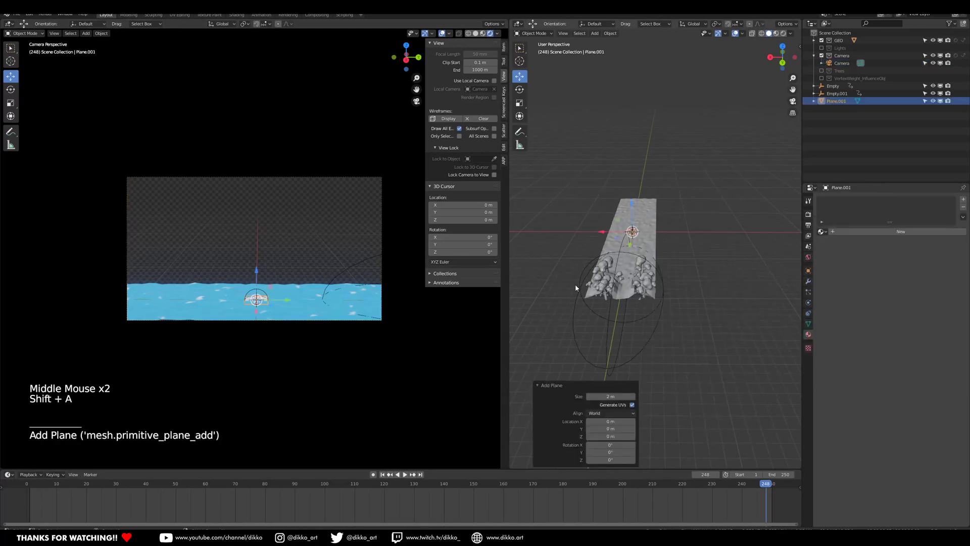
# Stand the new plane upright by rotating it 90° about X and 90° about Z.
pyautogui.press('r')
pyautogui.press('x')
pyautogui.press('9')
pyautogui.press('0')
pyautogui.press('Return')
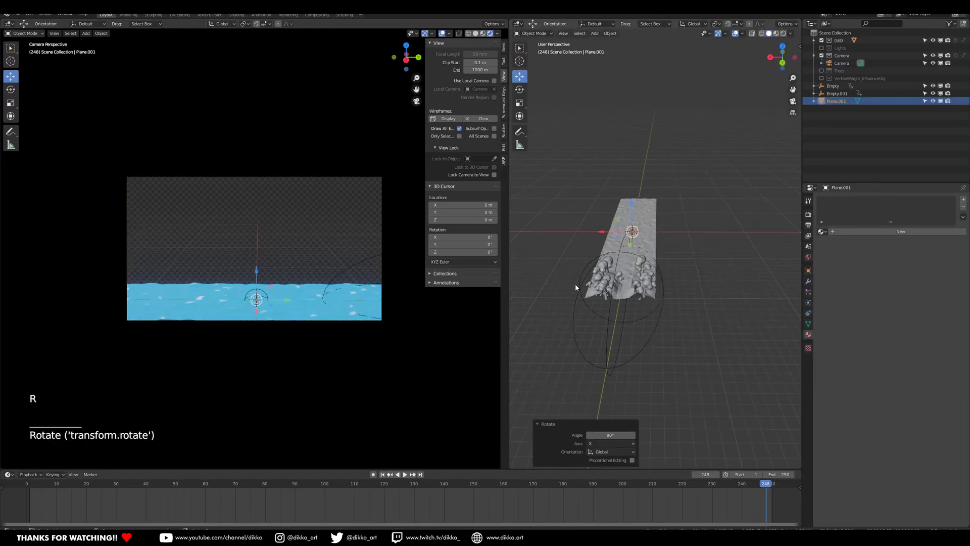
pyautogui.moveTo(624, 266); pyautogui.dragTo(704, 287, button='middle')
pyautogui.press('r')
pyautogui.press('z')
pyautogui.press('9')
pyautogui.press('0')
pyautogui.press('Return')
# Move the upright plane behind the ocean as a backdrop, enlarge it to about 46.8 m square and apply its scale.
pyautogui.moveTo(609, 256); pyautogui.dragTo(668, 222)
pyautogui.press('s')
pyautogui.click(521, 185)
pyautogui.moveTo(600, 285); pyautogui.dragTo(689, 204, button='middle')
pyautogui.press('s')
pyautogui.click(777, 330)
pyautogui.moveTo(667, 201); pyautogui.dragTo(674, 155)
pyautogui.moveTo(675, 154); pyautogui.dragTo(685, 274, button='middle')
pyautogui.hotkey('ctrl', 'a')
pyautogui.click(696, 256)
pyautogui.scroll(-2, 696, 256)
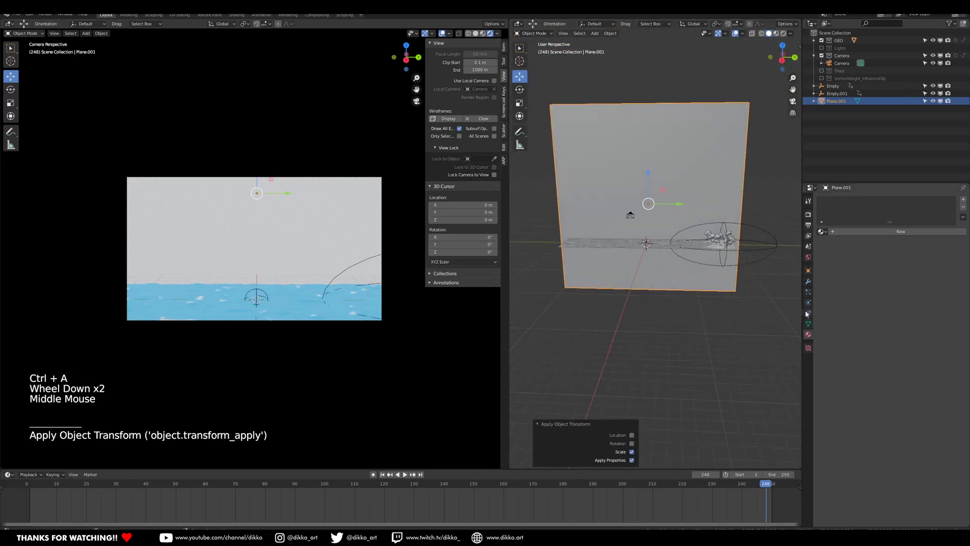
# Give the backdrop plane a new Emission material in bright turquoise and check it with the animation playing.
pyautogui.click(889, 232)
pyautogui.click(915, 278)
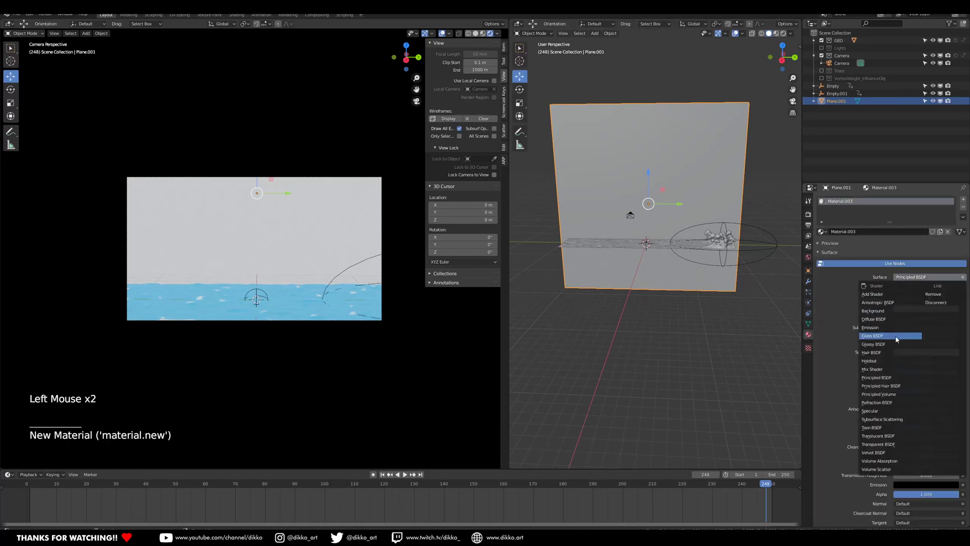
pyautogui.click(917, 338)
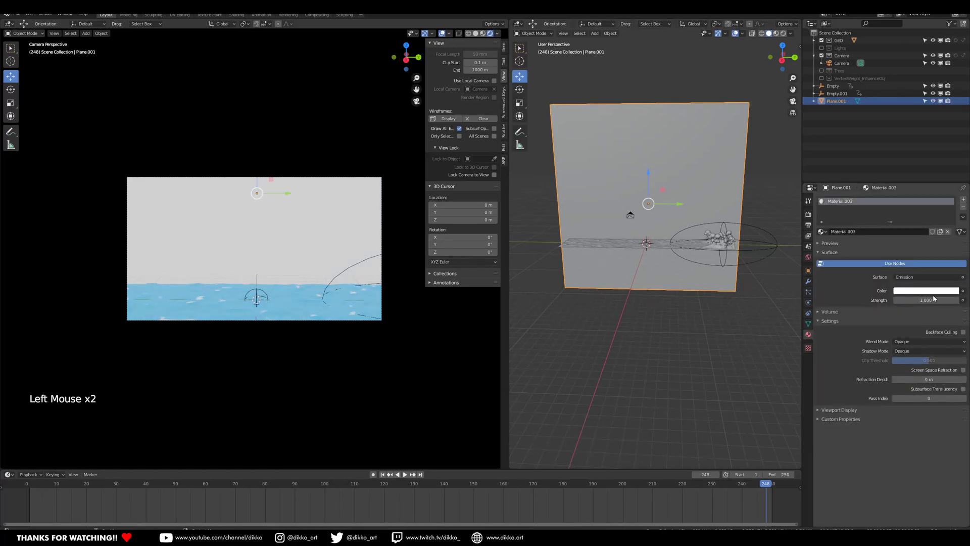
pyautogui.click(916, 291)
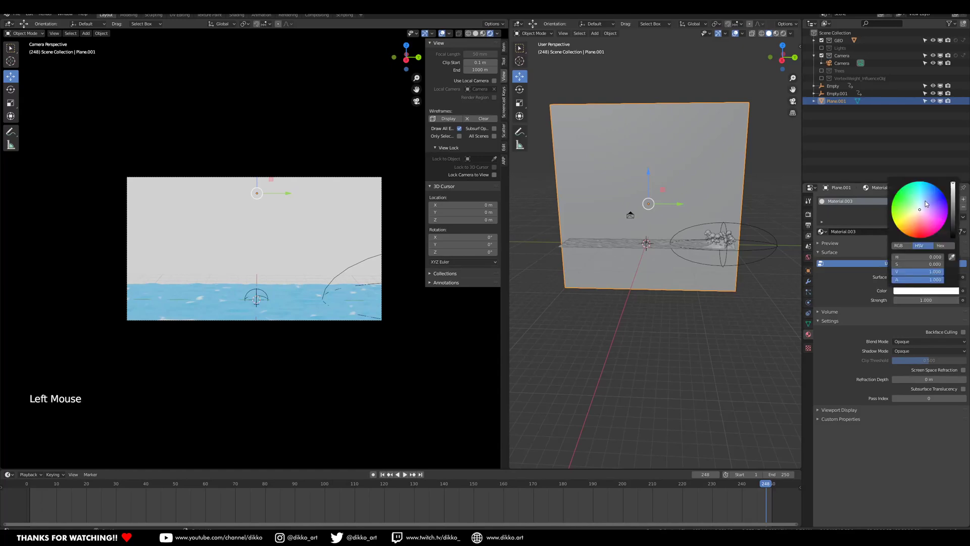
pyautogui.moveTo(926, 203); pyautogui.dragTo(918, 187)
pyautogui.press('space')
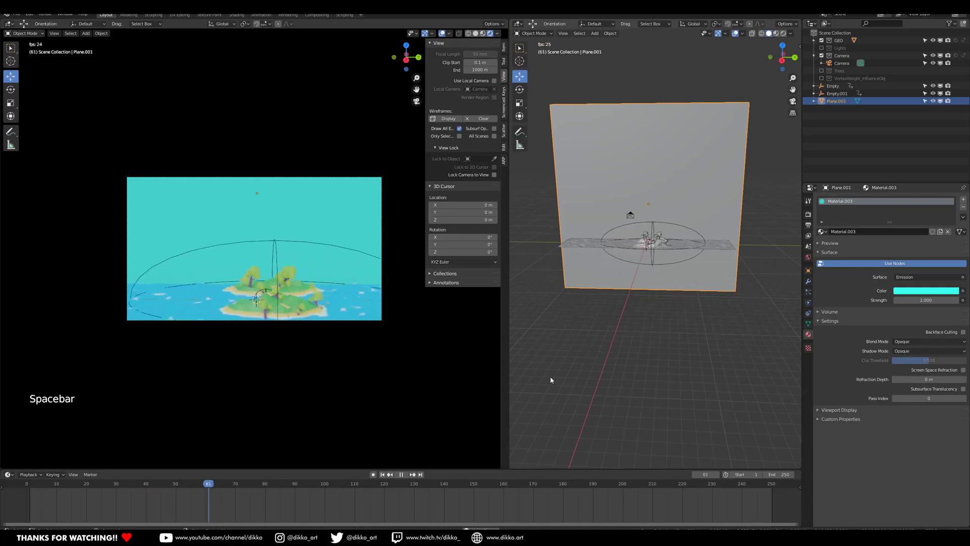
pyautogui.press('space')
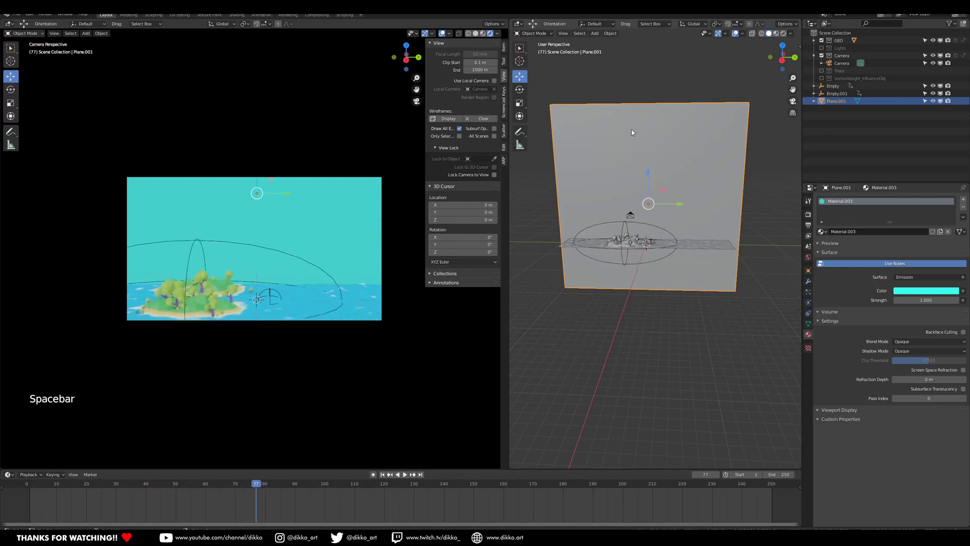
# Open the backdrop's material in the Shader Editor and add Texture Coordinate and Mapping nodes, removing the image texture node.
pyautogui.click(518, 25)
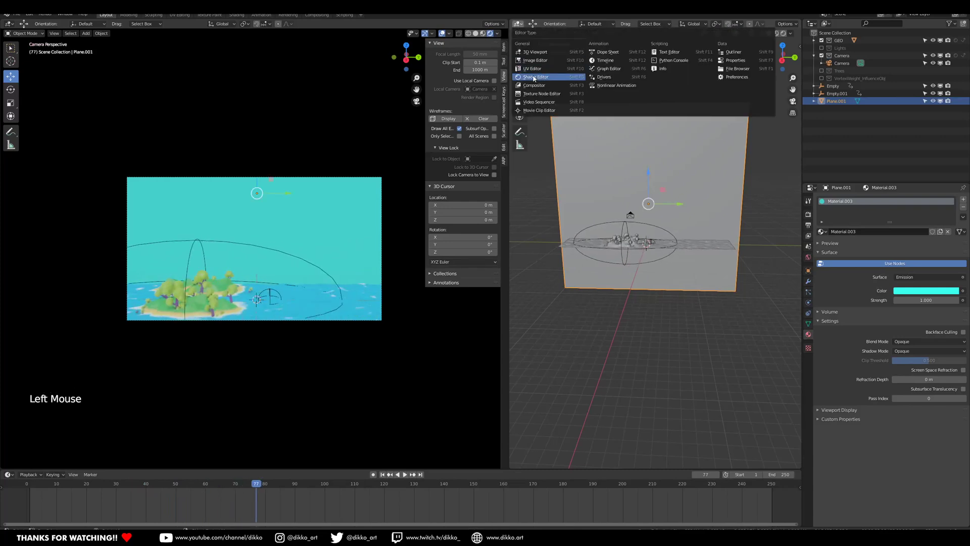
pyautogui.click(534, 78)
pyautogui.scroll(-16, 627, 273)
pyautogui.moveTo(626, 272); pyautogui.dragTo(620, 250, button='middle')
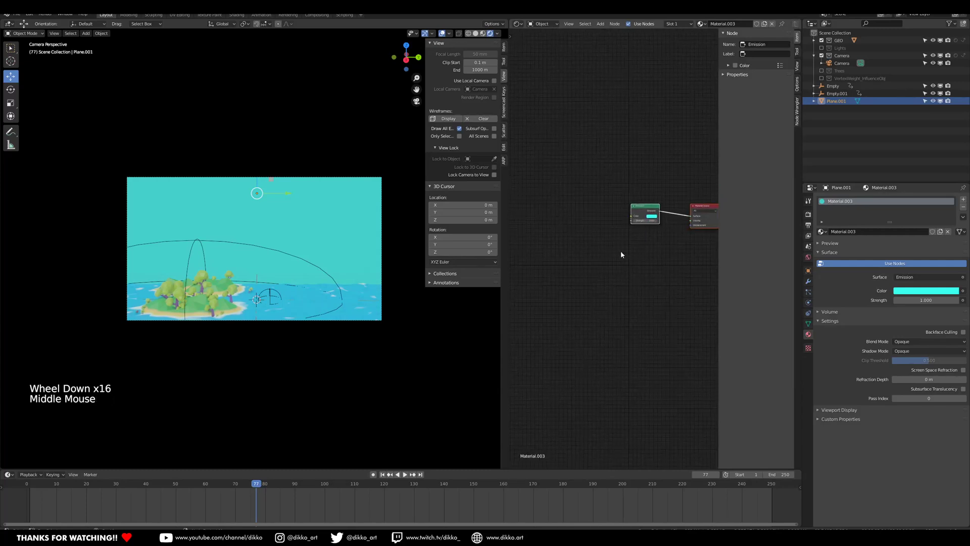
pyautogui.scroll(4, 621, 255)
pyautogui.click(653, 201)
pyautogui.hotkey('ctrl', 't')
pyautogui.moveTo(662, 193); pyautogui.dragTo(622, 200, button='middle')
pyautogui.click(671, 175)
pyautogui.press('Delete')
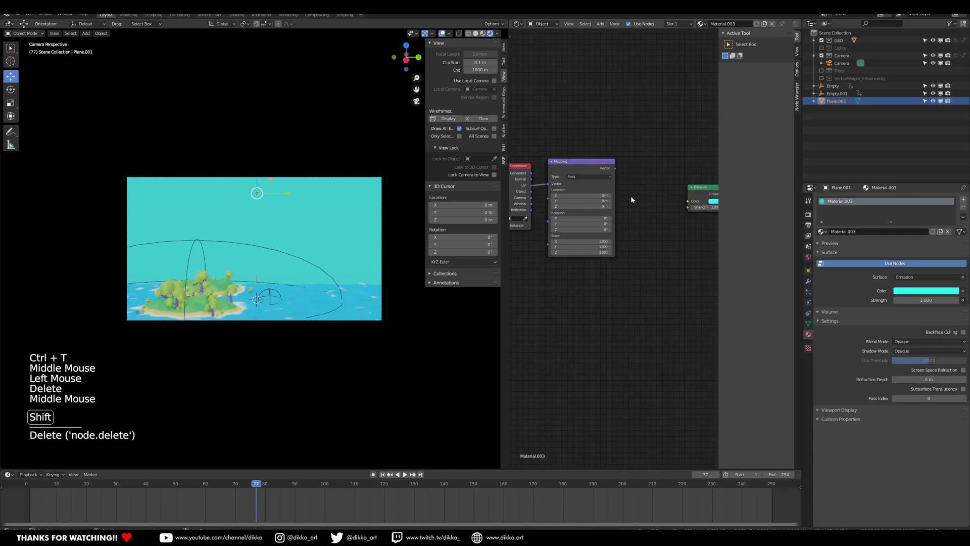
# Add a Separate XYZ node beside the Mapping node and move the Emission node to make room.
pyautogui.hotkey('shift', 'a')
pyautogui.click(611, 198)
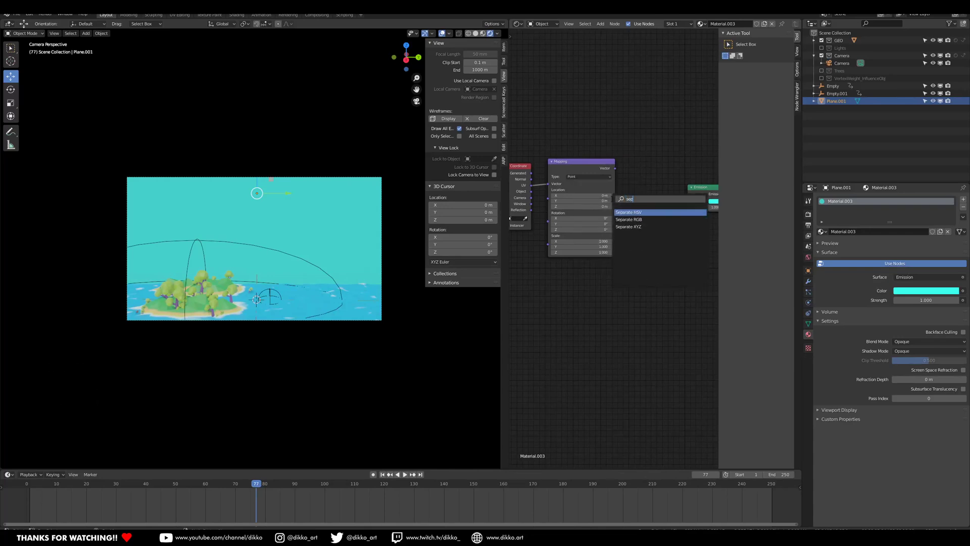
pyautogui.click(624, 227)
pyautogui.click(636, 183)
pyautogui.moveTo(695, 195); pyautogui.dragTo(621, 203, button='middle')
pyautogui.moveTo(622, 203); pyautogui.dragTo(650, 170)
# Add a ColorRamp node, feeding Separate XYZ's Z output into its Fac and its Color into the Emission color.
pyautogui.hotkey('shift', 'a')
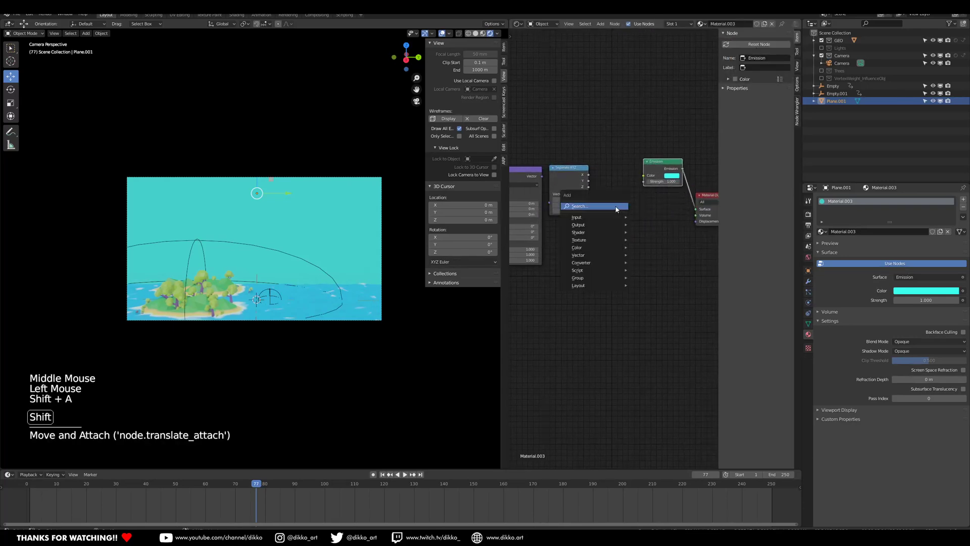
pyautogui.click(612, 207)
pyautogui.write('ramp')
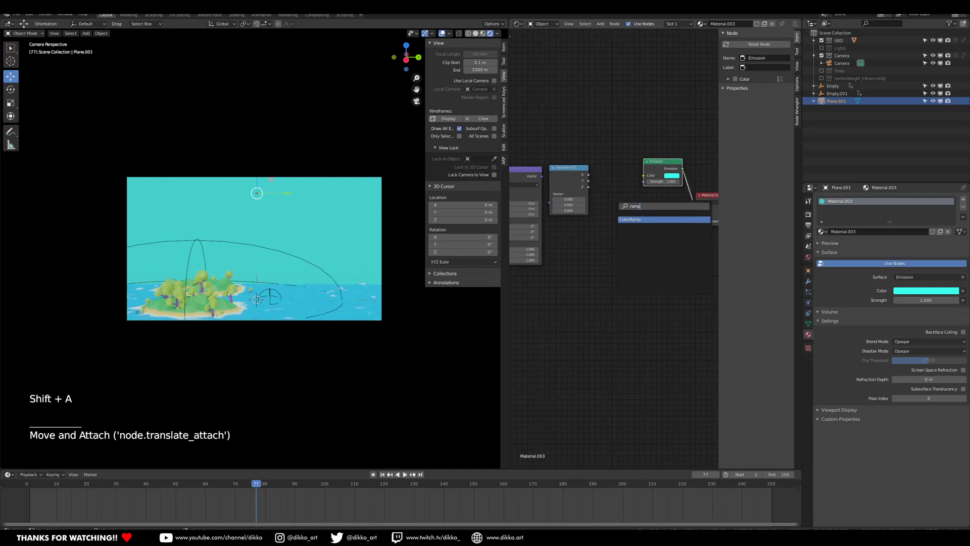
pyautogui.click(624, 219)
pyautogui.click(612, 226)
pyautogui.moveTo(588, 187); pyautogui.dragTo(601, 252)
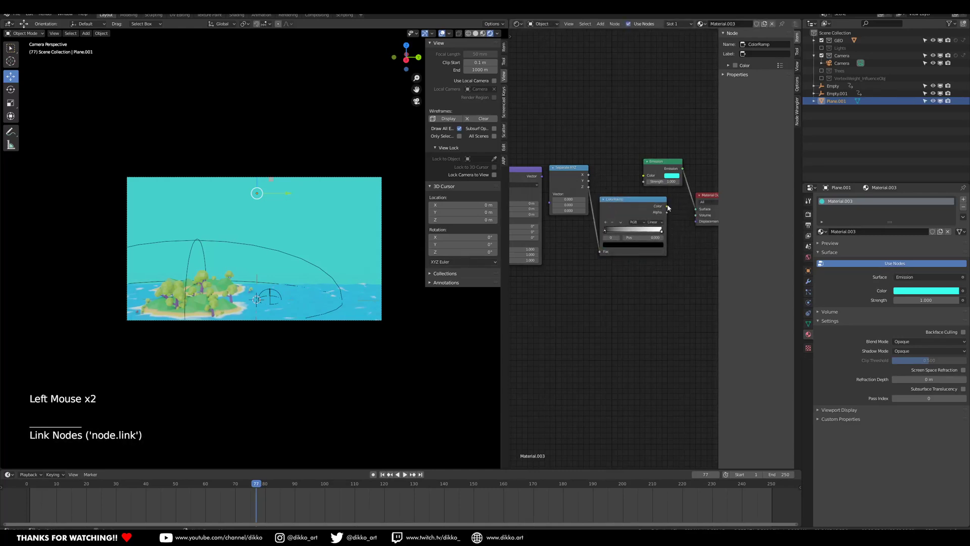
pyautogui.moveTo(643, 180); pyautogui.dragTo(644, 176)
# Link the Mapping output to Separate XYZ and feed the Mapping vector from the Object texture coordinates.
pyautogui.moveTo(644, 177); pyautogui.dragTo(612, 183, button='middle')
pyautogui.scroll(2, 682, 178)
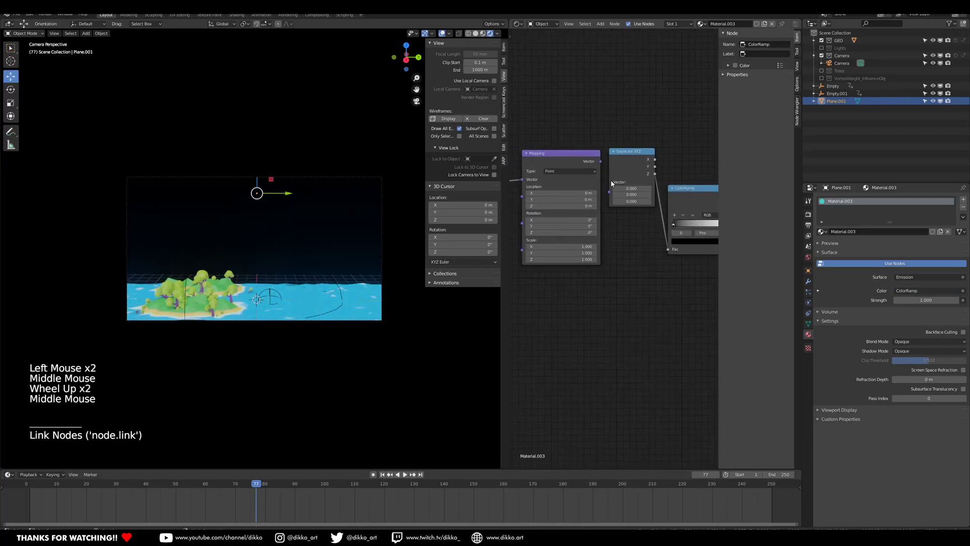
pyautogui.moveTo(601, 164); pyautogui.dragTo(609, 194)
pyautogui.moveTo(595, 163); pyautogui.dragTo(580, 168)
pyautogui.moveTo(609, 195); pyautogui.dragTo(727, 184, button='middle')
pyautogui.moveTo(607, 189)
pyautogui.mouseDown()
pyautogui.moveTo(545, 195)
pyautogui.moveTo(618, 173)
pyautogui.mouseUp()
pyautogui.scroll(-1, 212, 282)
pyautogui.moveTo(212, 283)
pyautogui.mouseDown(button='middle')
pyautogui.moveTo(178, 308)
pyautogui.moveTo(204, 300)
pyautogui.mouseUp(button='middle')
pyautogui.scroll(-1, 204, 300)
pyautogui.moveTo(595, 272); pyautogui.dragTo(552, 281, button='middle')
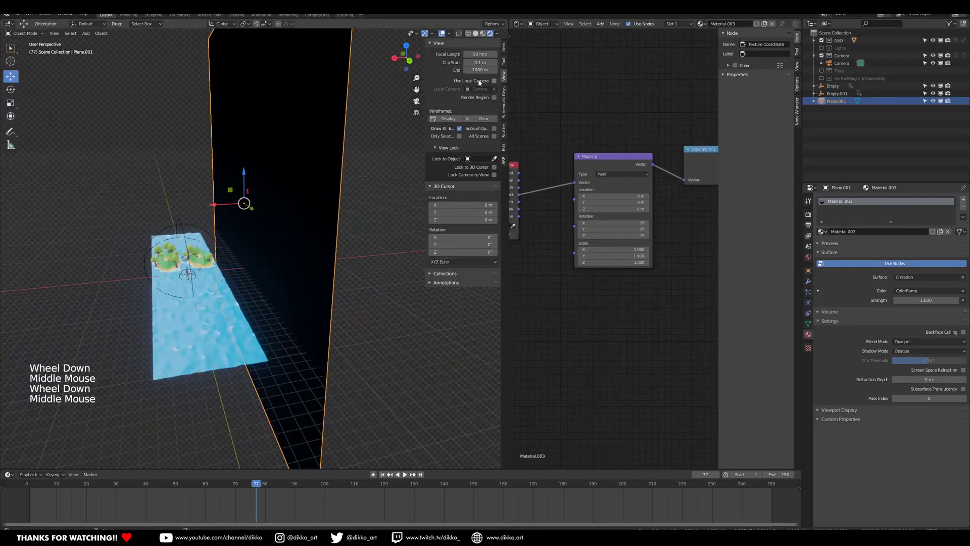
# Apply the backdrop plane's rotation so the color gradient runs vertically across it.
pyautogui.click(503, 48)
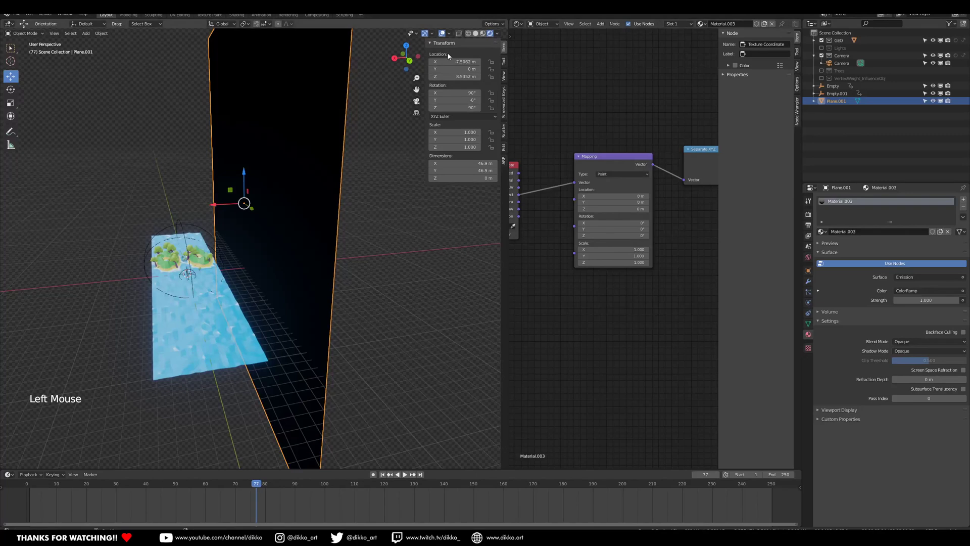
pyautogui.hotkey('ctrl', 'a')
pyautogui.click(278, 202)
pyautogui.moveTo(331, 206); pyautogui.dragTo(375, 208, button='middle')
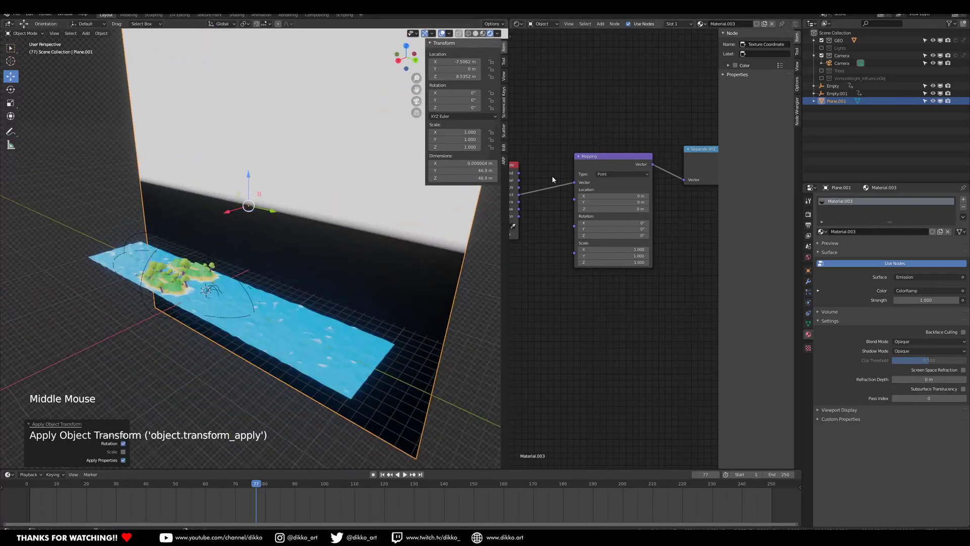
pyautogui.keyDown('shift'); pyautogui.moveTo(258, 224); pyautogui.dragTo(208, 257, button='middle'); pyautogui.keyUp('shift')
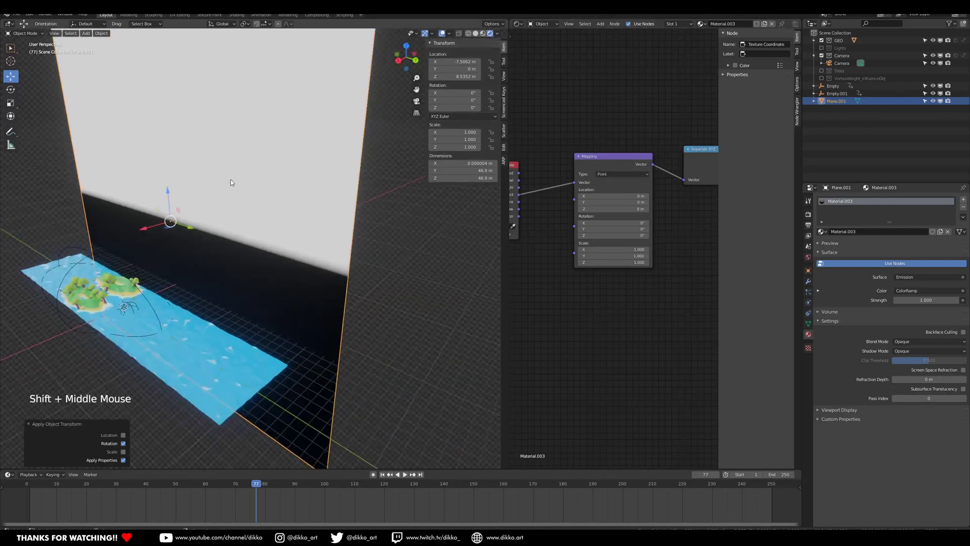
# Apply the backdrop plane's location so its origin sits at the world origin.
pyautogui.keyDown('shift'); pyautogui.moveTo(656, 293); pyautogui.dragTo(693, 291, button='middle'); pyautogui.keyUp('shift')
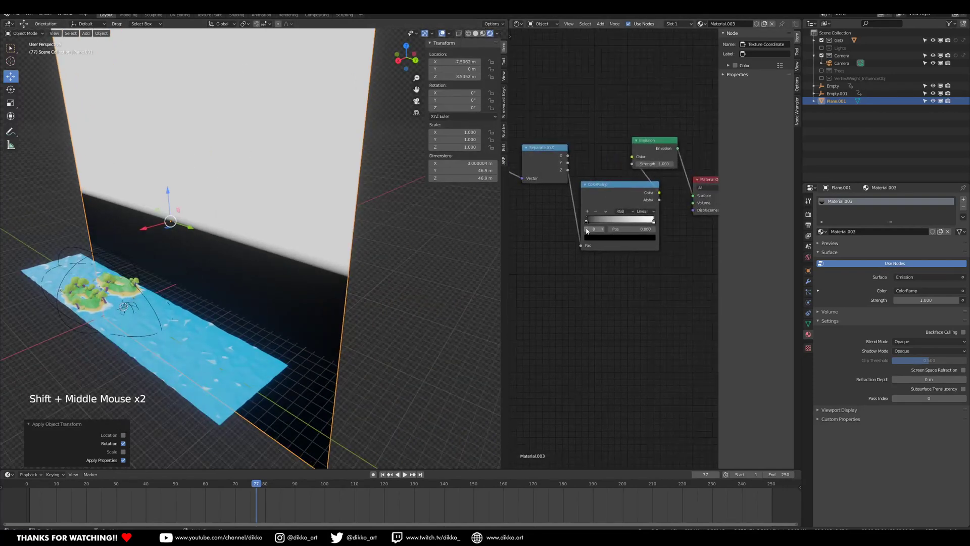
pyautogui.keyDown('shift'); pyautogui.moveTo(614, 252); pyautogui.dragTo(697, 242, button='middle'); pyautogui.keyUp('shift')
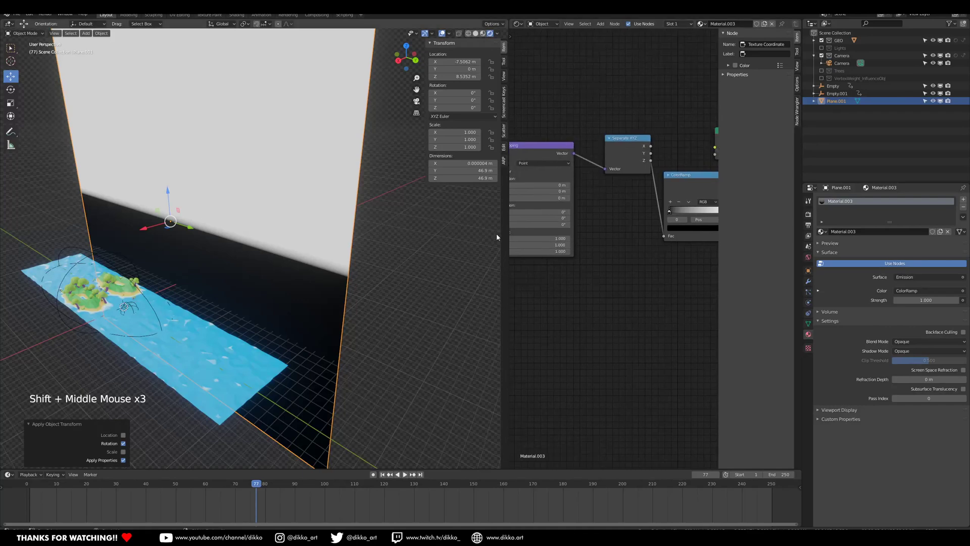
pyautogui.moveTo(611, 190); pyautogui.dragTo(572, 191, button='middle')
pyautogui.click(631, 213)
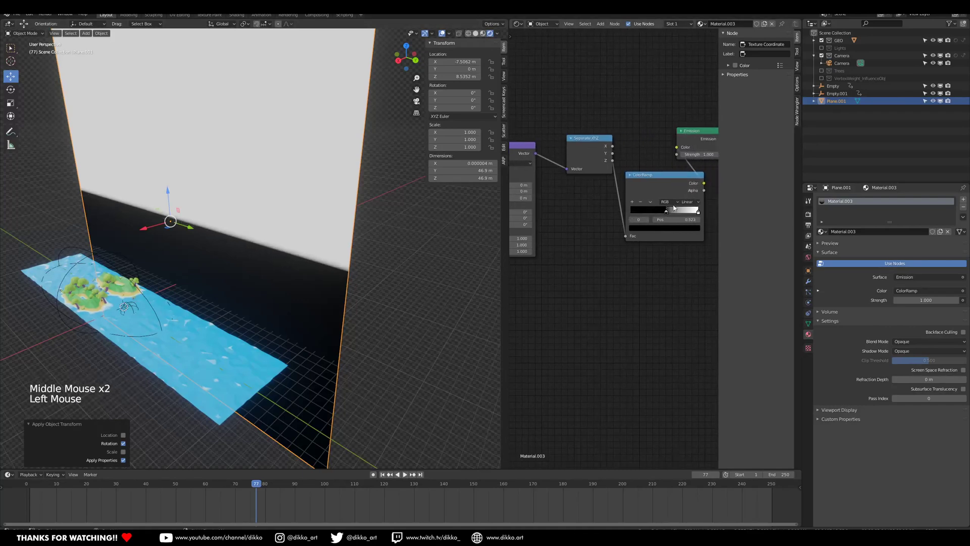
pyautogui.hotkey('ctrl', 'a')
pyautogui.click(260, 193)
pyautogui.moveTo(257, 199); pyautogui.dragTo(237, 202, button='middle')
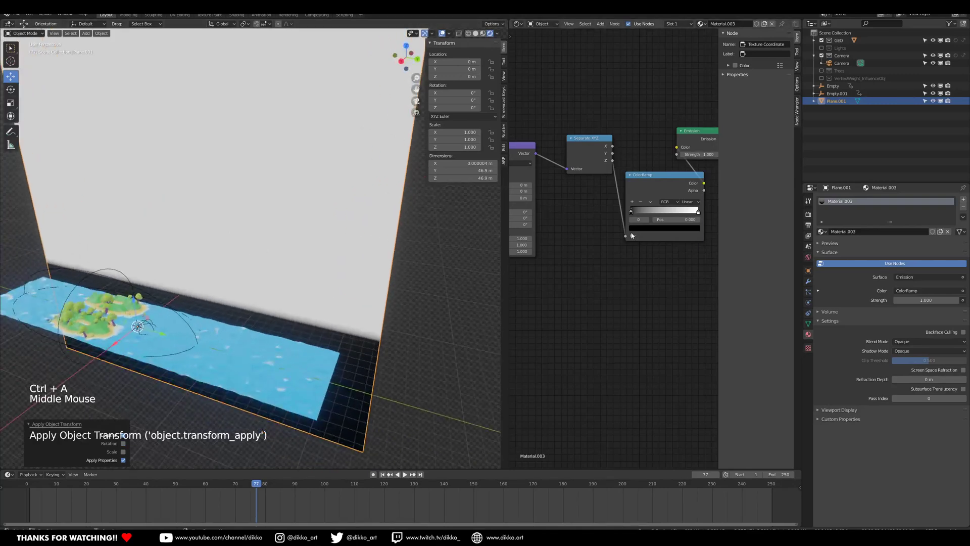
# Feed the Mapping vector from the Generated texture coordinates instead of Object so the gradient spans the whole backdrop plane.
pyautogui.moveTo(598, 215); pyautogui.dragTo(709, 217, button='middle')
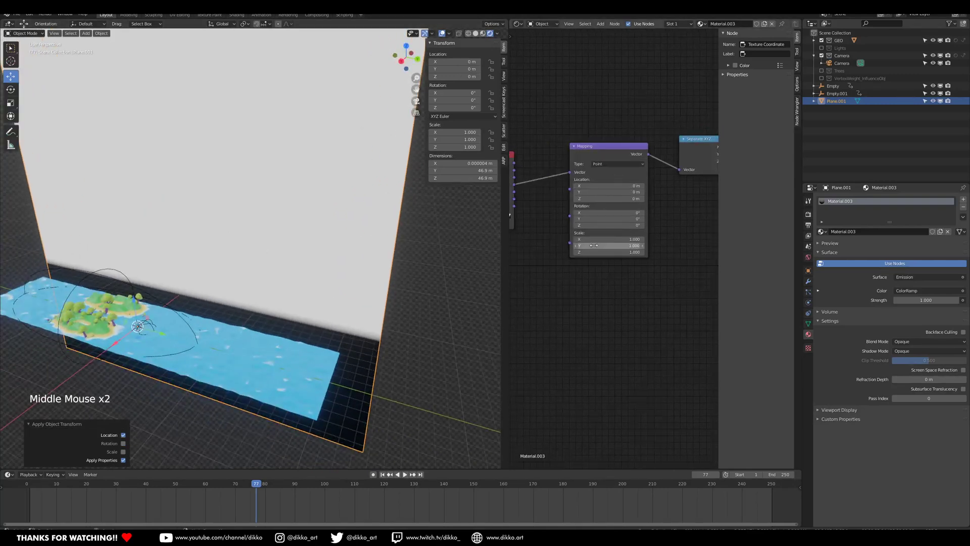
pyautogui.moveTo(631, 246); pyautogui.dragTo(680, 241, button='middle')
pyautogui.moveTo(259, 359); pyautogui.dragTo(505, 227, button='middle')
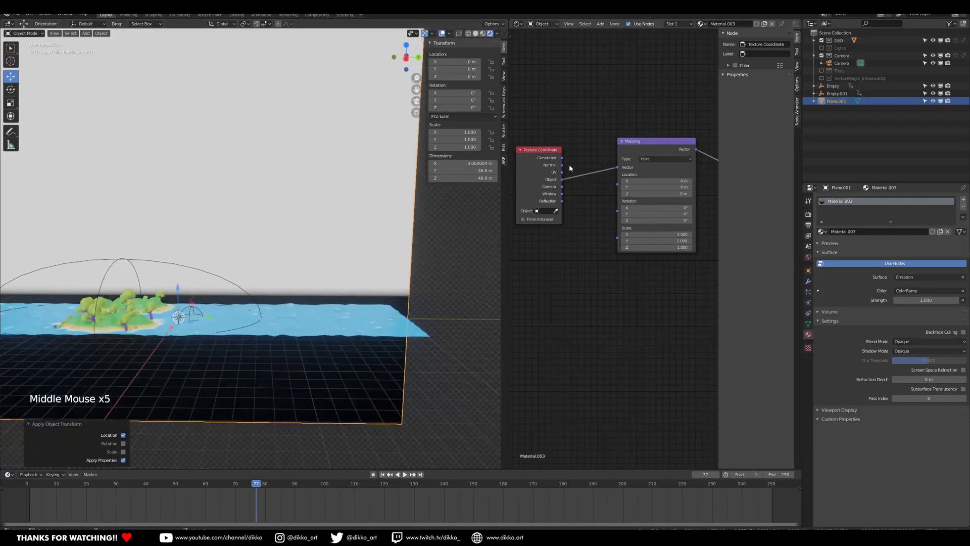
pyautogui.click(566, 163)
pyautogui.moveTo(620, 168); pyautogui.dragTo(619, 168)
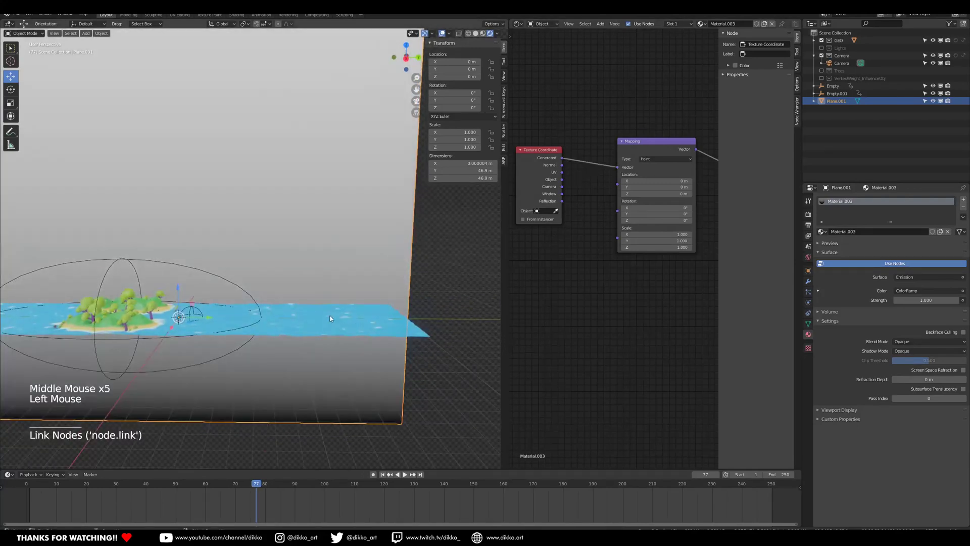
# Set the ColorRamp's first stop to a light cyan.
pyautogui.moveTo(606, 260); pyautogui.dragTo(628, 258, button='middle')
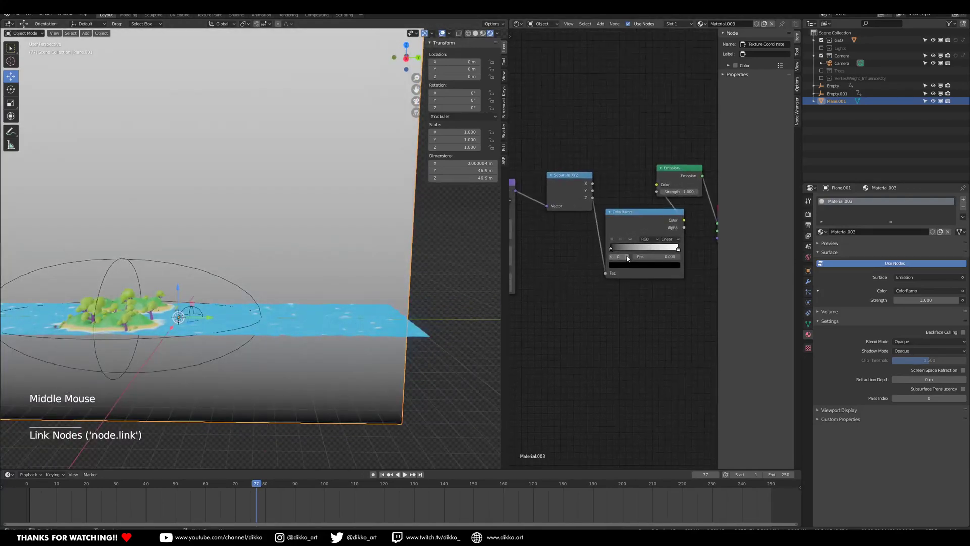
pyautogui.click(622, 266)
pyautogui.moveTo(667, 200)
pyautogui.mouseDown()
pyautogui.moveTo(665, 177)
pyautogui.moveTo(659, 192)
pyautogui.moveTo(638, 180)
pyautogui.mouseUp()
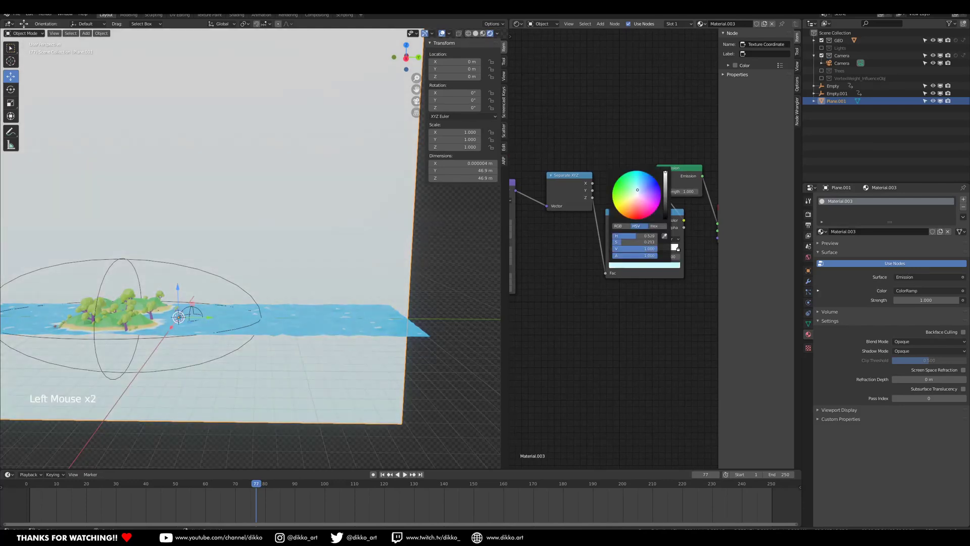
pyautogui.click(686, 250)
# Set the ColorRamp's last stop to a saturated deep blue.
pyautogui.click(682, 253)
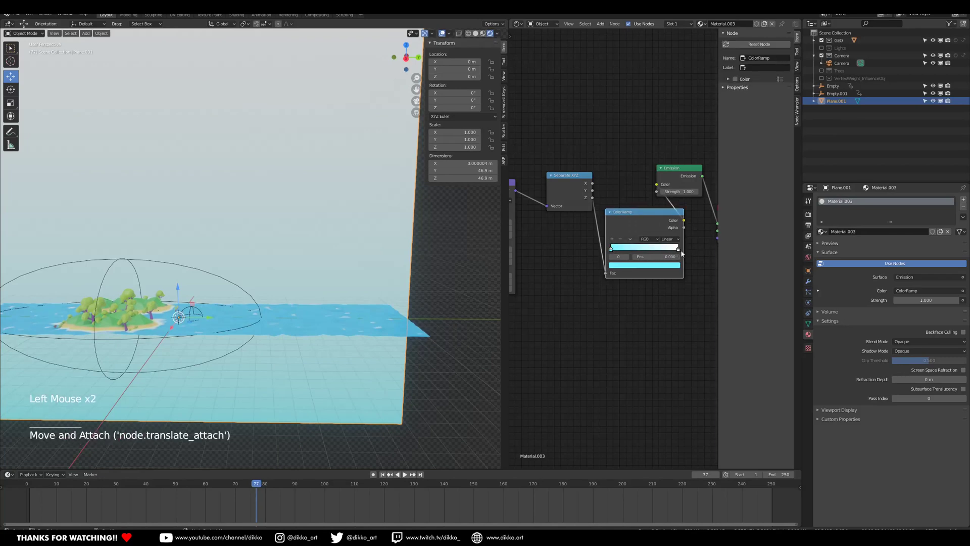
pyautogui.click(667, 266)
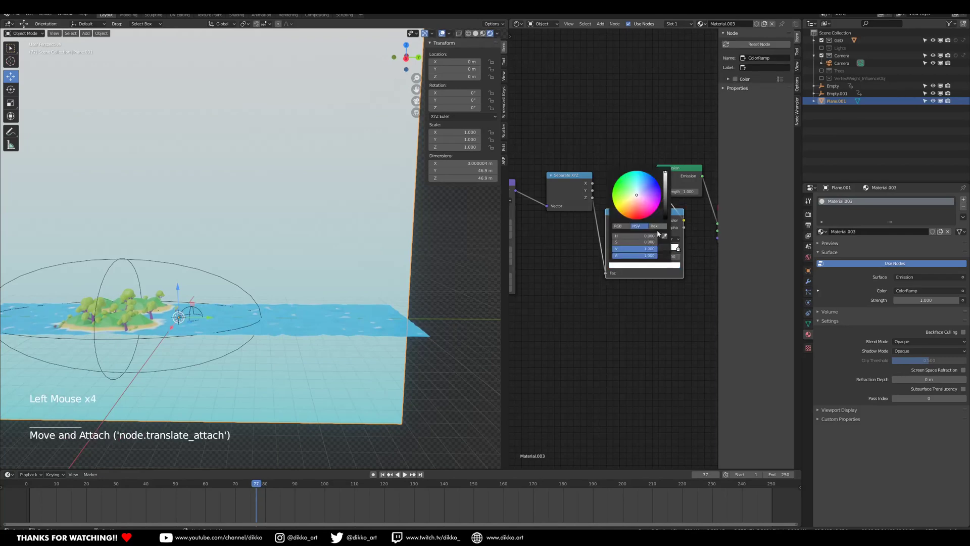
pyautogui.moveTo(641, 186); pyautogui.dragTo(645, 177)
pyautogui.moveTo(651, 242); pyautogui.dragTo(660, 242)
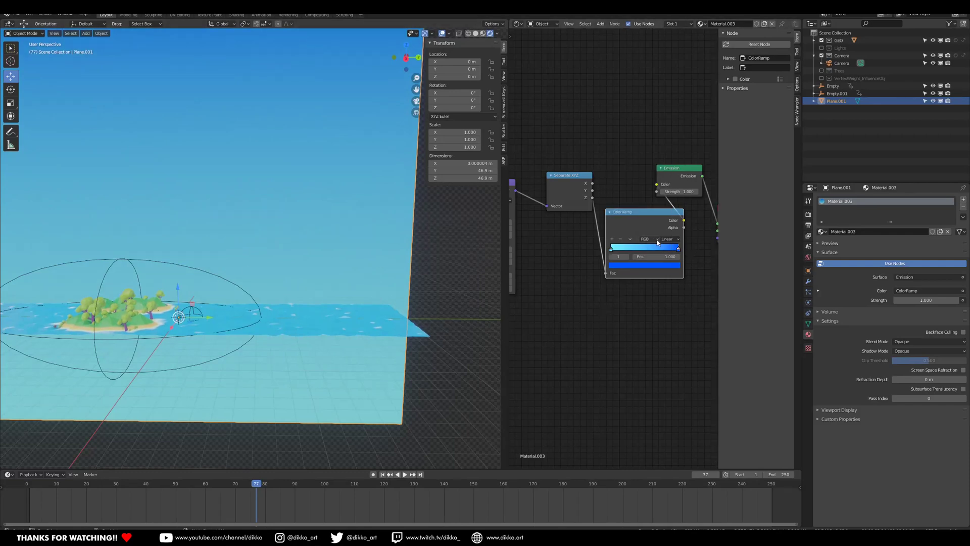
# Move the ColorRamp's cyan stop to about 0.19 and the blue stop towards the middle, and play the animation through the camera.
pyautogui.click(611, 249)
pyautogui.moveTo(678, 253); pyautogui.dragTo(614, 251)
pyautogui.press('KP_0')
pyautogui.scroll(1, 174, 269)
pyautogui.press('space')
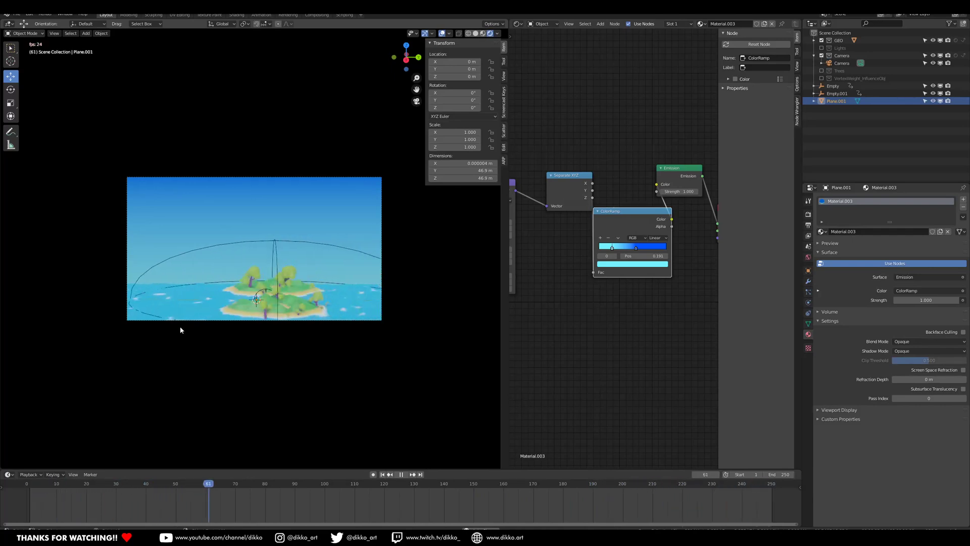
pyautogui.press('space')
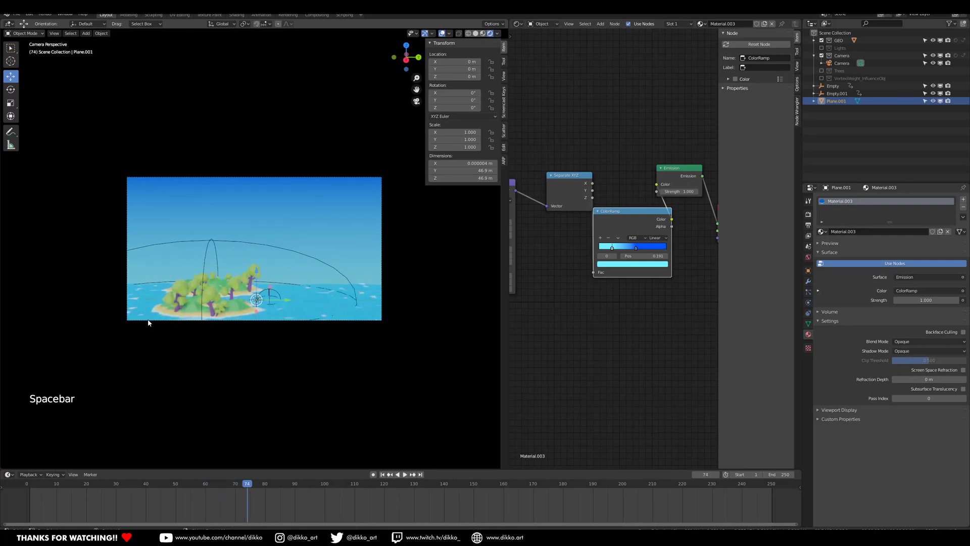
# Save the file and enable the VertexWeight_InfluenceObj collection to bring back the island influence discs.
pyautogui.moveTo(219, 320); pyautogui.dragTo(249, 323, button='middle')
pyautogui.scroll(2, 243, 322)
pyautogui.hotkey('ctrl', 's')
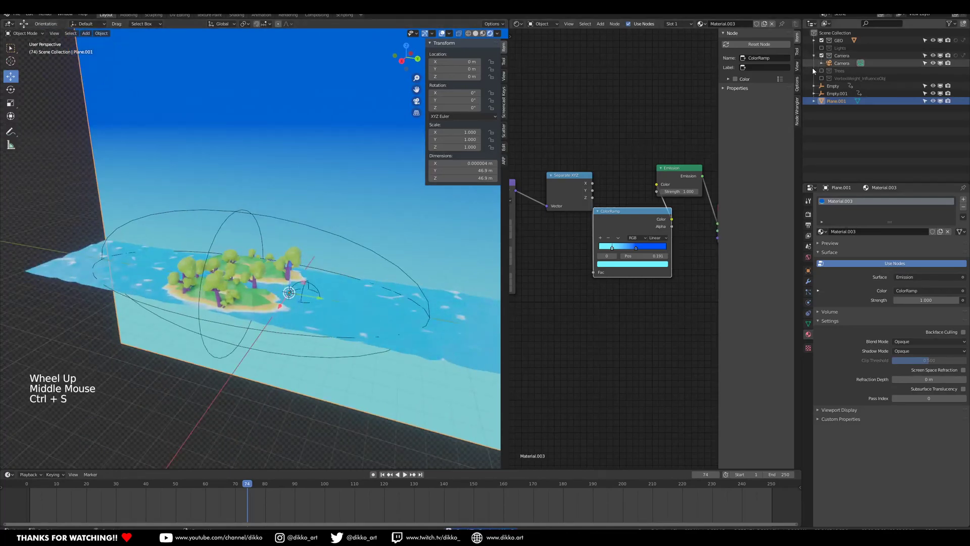
pyautogui.click(822, 78)
pyautogui.moveTo(238, 336); pyautogui.dragTo(232, 305, button='middle')
pyautogui.scroll(2, 263, 333)
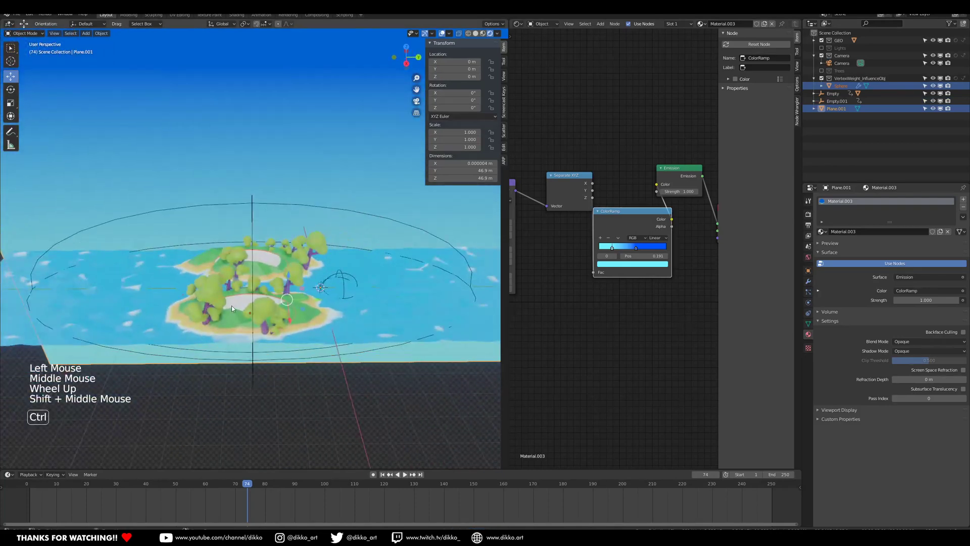
pyautogui.hotkey('ctrl', 's')
# Duplicate the far disc of the Sphere influence mesh in Edit Mode and place the copy along Y to form a third island.
pyautogui.scroll(1, 258, 310)
pyautogui.click(229, 324)
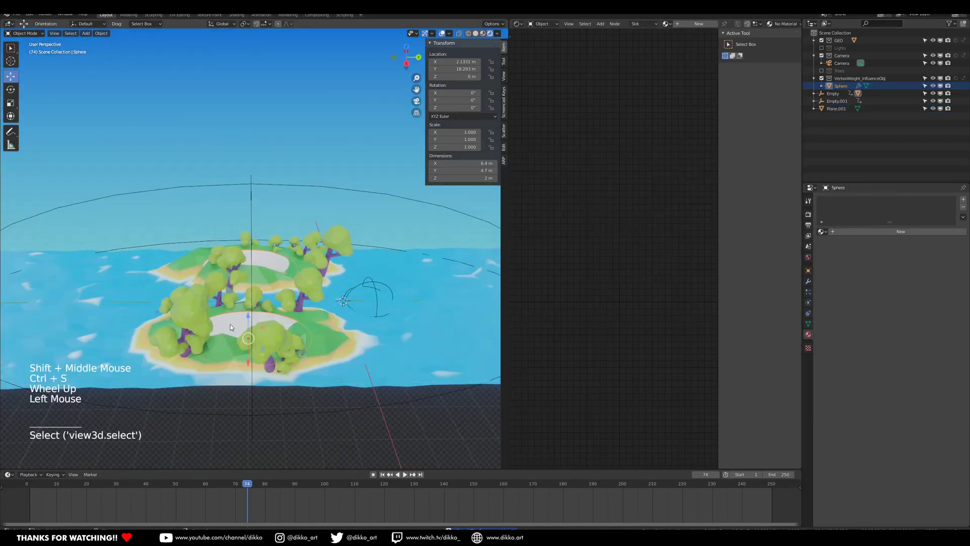
pyautogui.press('Tab')
pyautogui.moveTo(272, 309); pyautogui.dragTo(280, 312, button='middle')
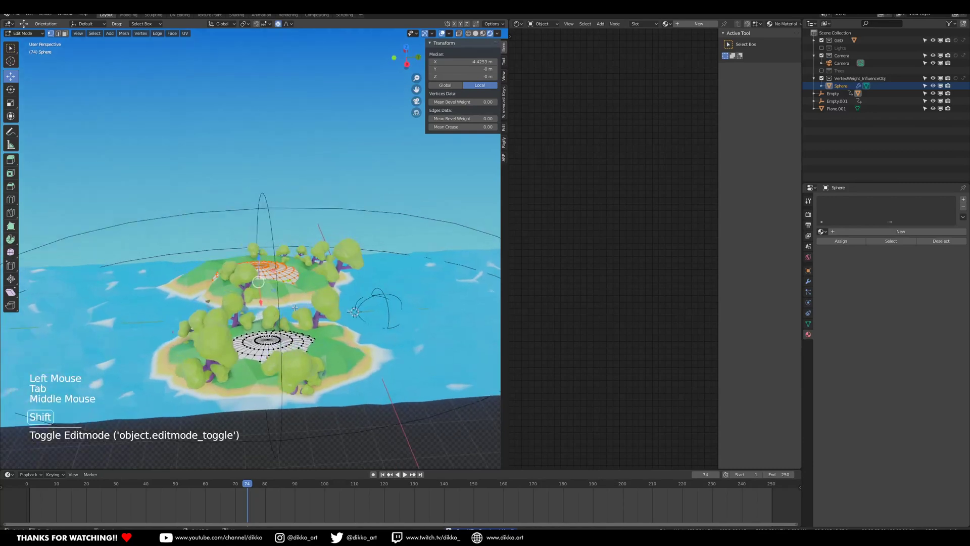
pyautogui.hotkey('shift', 'd')
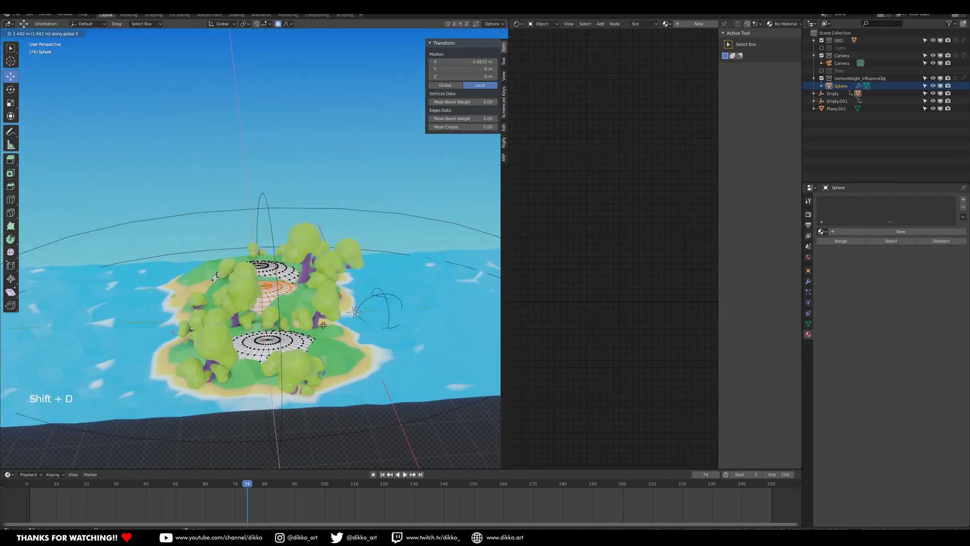
pyautogui.press('y')
pyautogui.click(448, 316)
# Move the duplicated disc about 2.19 m along X to offset the third island from the other two.
pyautogui.moveTo(447, 316); pyautogui.dragTo(441, 315, button='middle')
pyautogui.keyDown('shift'); pyautogui.moveTo(440, 315); pyautogui.dragTo(396, 313, button='middle'); pyautogui.keyUp('shift')
pyautogui.moveTo(377, 302); pyautogui.dragTo(381, 342)
pyautogui.moveTo(381, 342); pyautogui.dragTo(380, 365, button='middle')
# Scale the duplicated disc along Y, nudge its position slightly and return to Object Mode.
pyautogui.press('s')
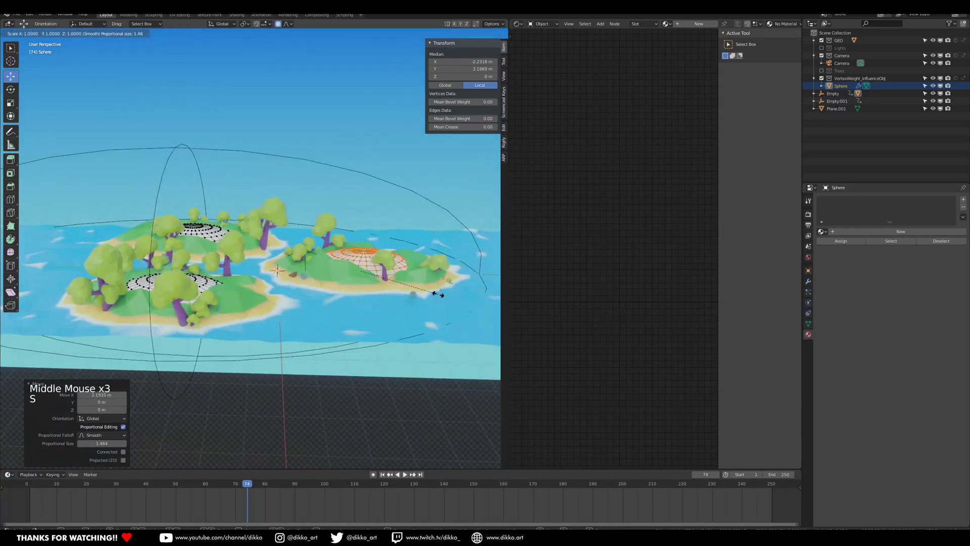
pyautogui.press('y')
pyautogui.click(370, 280)
pyautogui.moveTo(370, 281); pyautogui.dragTo(349, 315, button='middle')
pyautogui.moveTo(333, 345); pyautogui.dragTo(335, 334)
pyautogui.scroll(-2, 314, 368)
pyautogui.moveTo(313, 369); pyautogui.dragTo(279, 357, button='middle')
pyautogui.press('Tab')
# Play the animation through the camera and exclude the VertexWeight_InfluenceObj collection from the scene.
pyautogui.press('space')
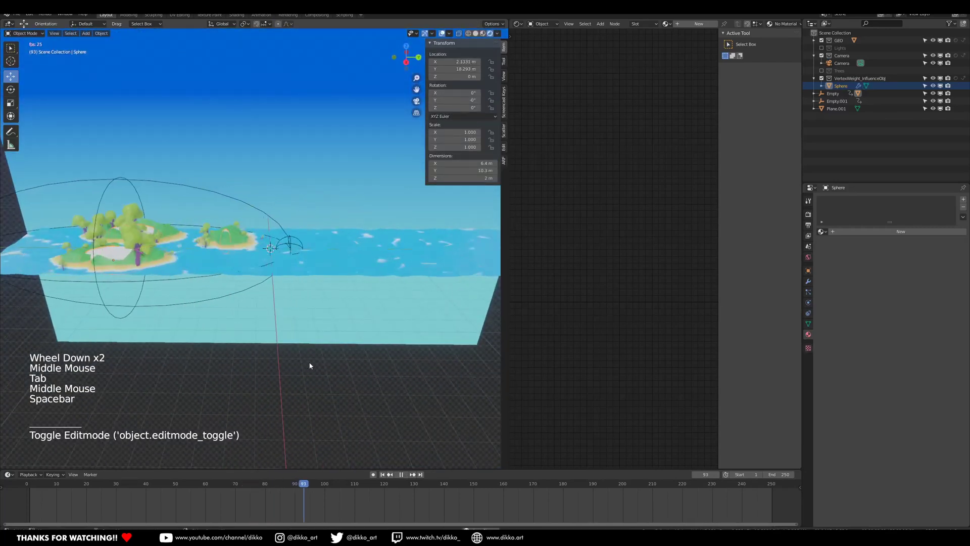
pyautogui.press('KP_0')
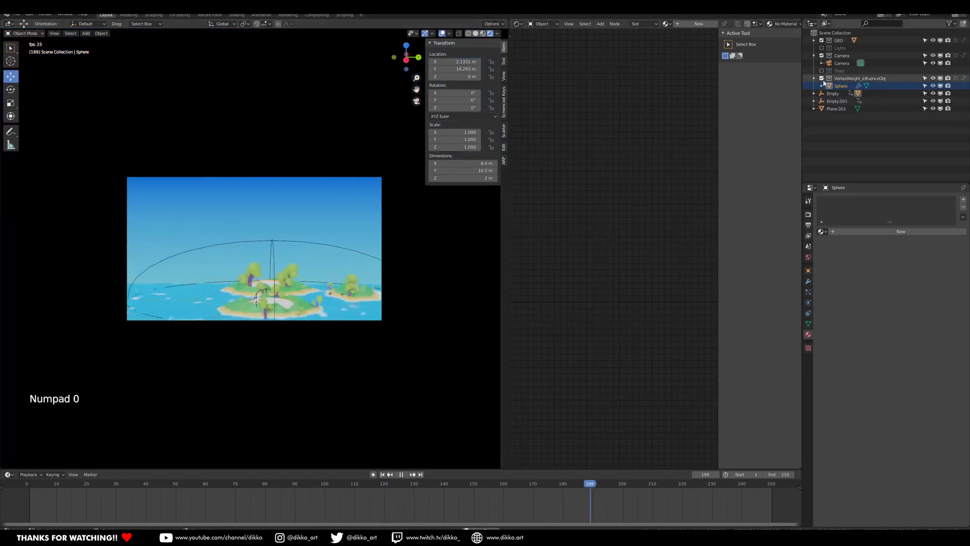
pyautogui.click(343, 423)
pyautogui.scroll(-1, 304, 409)
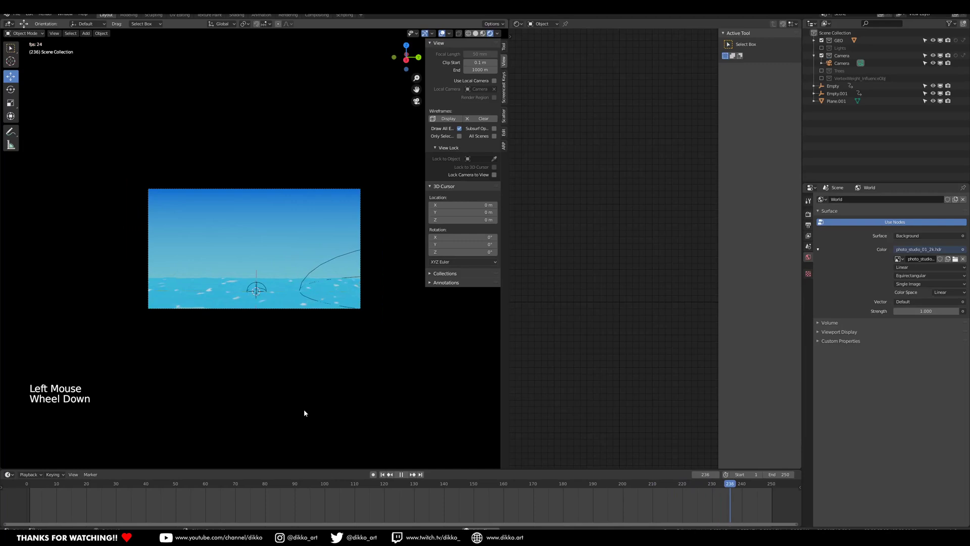
pyautogui.scroll(1, 305, 410)
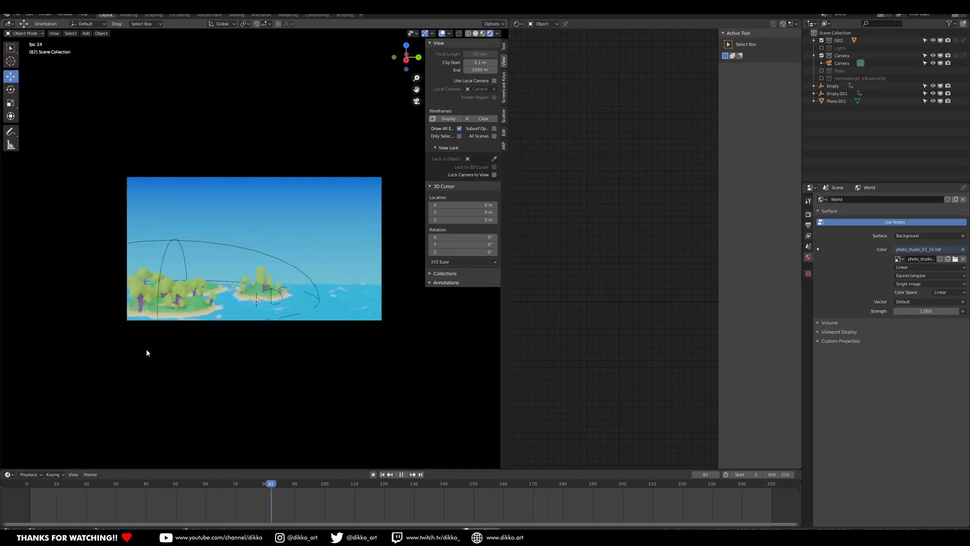
# Turn off the viewport overlays, stop the playback and save the file.
pyautogui.click(441, 33)
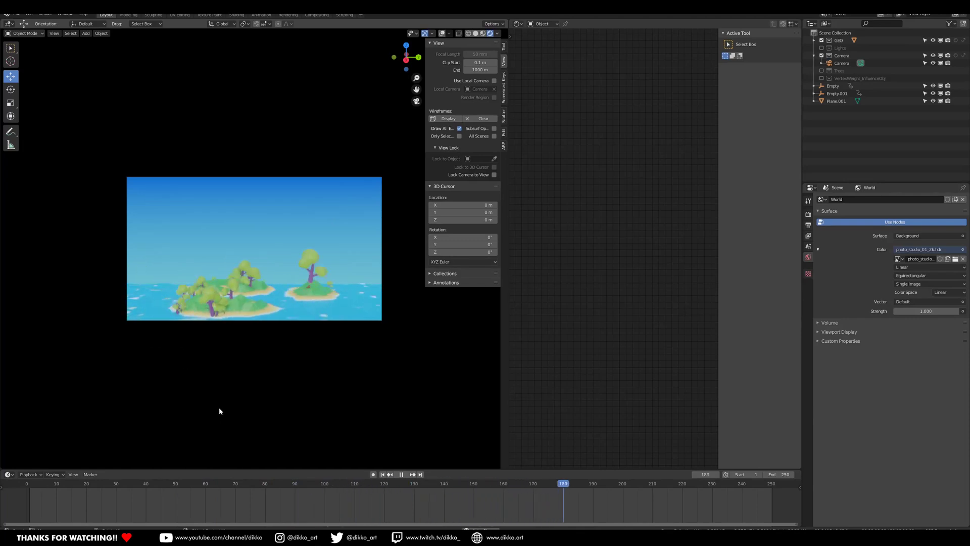
pyautogui.press('space')
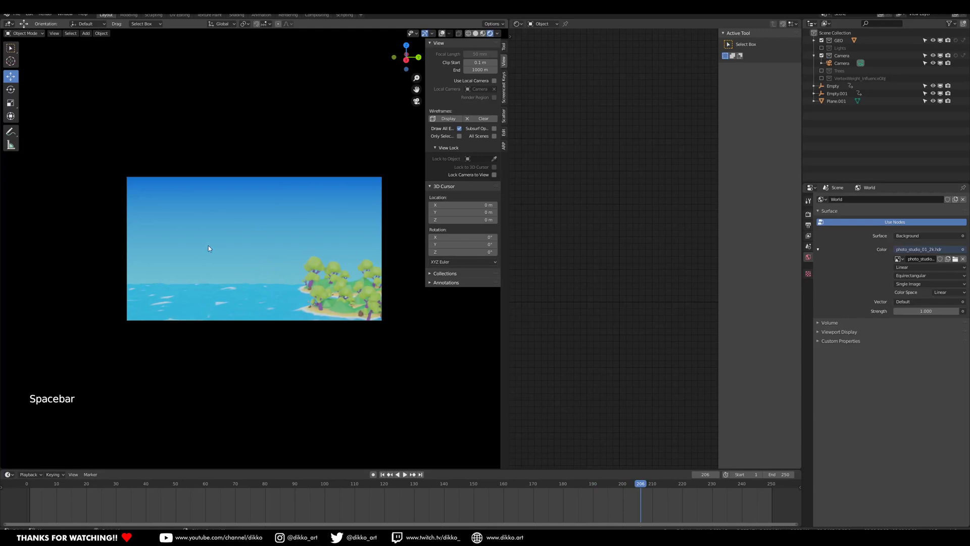
pyautogui.hotkey('ctrl', 's')
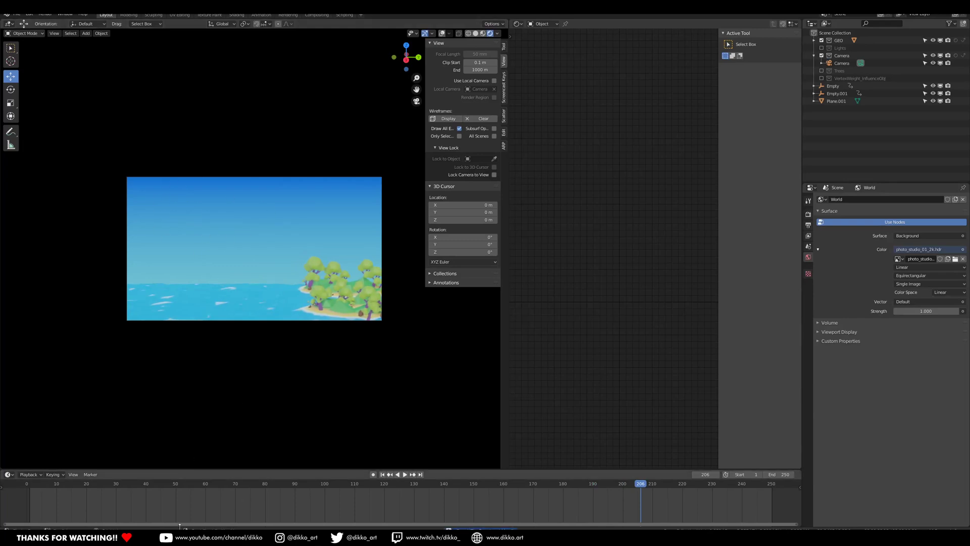
# Switch to OBS to read the stream chat and return to Blender.
pyautogui.moveTo(133, 528)
pyautogui.click(144, 511)
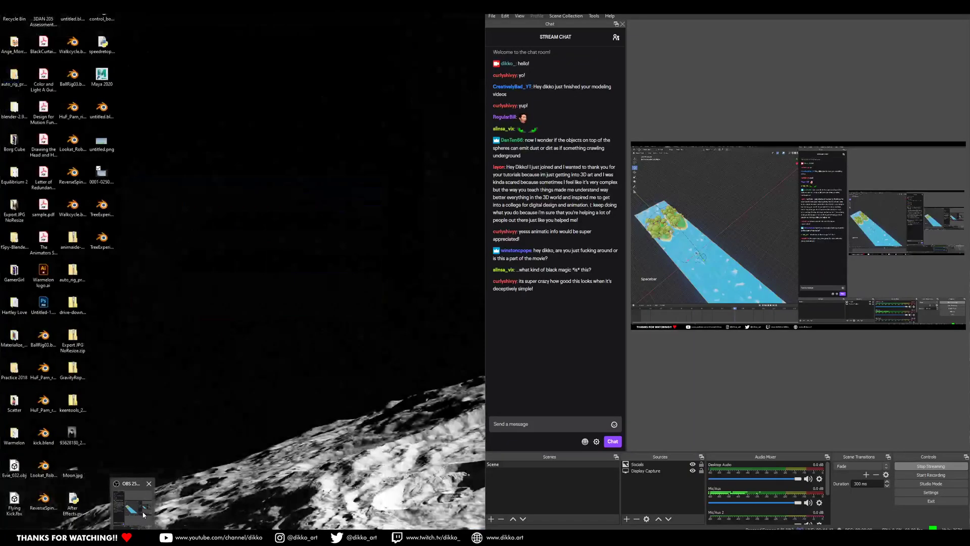
pyautogui.click(143, 514)
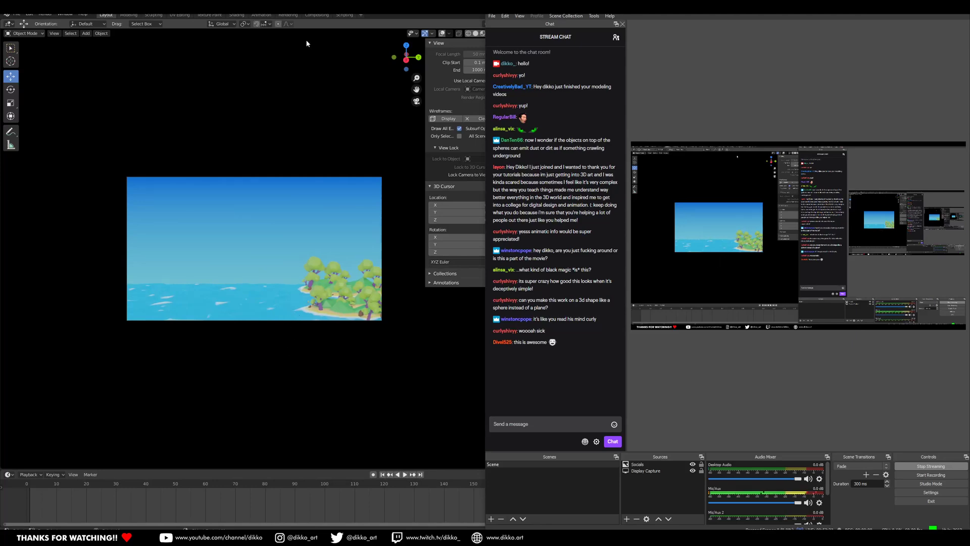
pyautogui.click(251, 26)
# Leave the camera view and save the project with the three-island scene.
pyautogui.moveTo(283, 228); pyautogui.dragTo(345, 297, button='middle')
pyautogui.scroll(-3, 300, 282)
pyautogui.scroll(3, 283, 325)
pyautogui.scroll(-1, 359, 289)
pyautogui.keyDown('shift'); pyautogui.moveTo(345, 297); pyautogui.dragTo(346, 299, button='middle'); pyautogui.keyUp('shift')
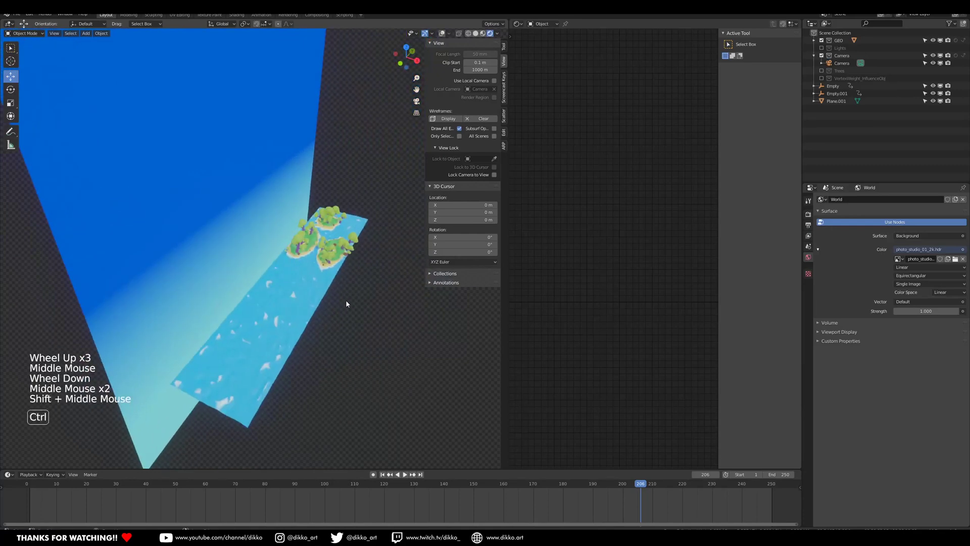
pyautogui.hotkey('ctrl', 's')
# Add a Round Cube mesh with radius 1.60 and move it along X, clear of the water strip.
pyautogui.scroll(2, 348, 307)
pyautogui.scroll(-2, 326, 338)
pyautogui.moveTo(329, 356); pyautogui.dragTo(378, 343, button='middle')
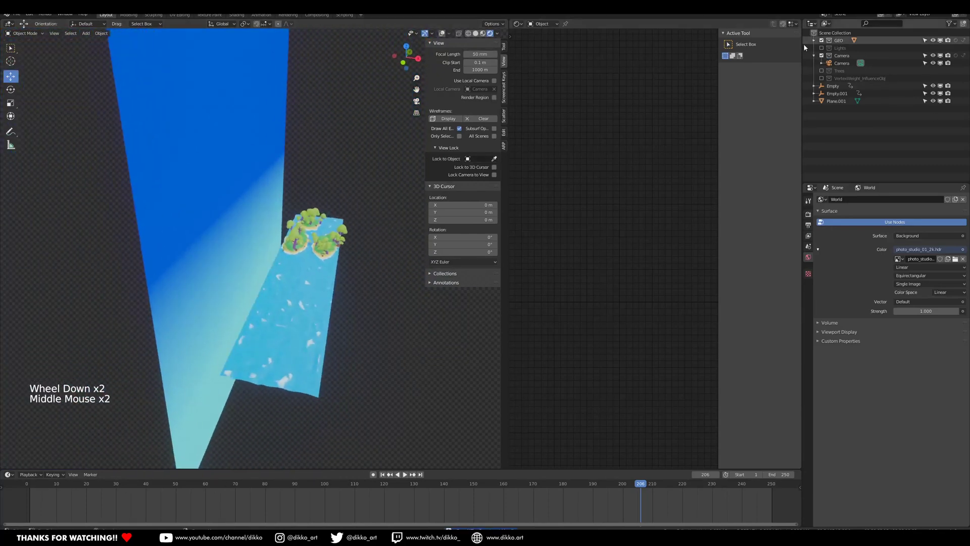
pyautogui.moveTo(323, 302); pyautogui.dragTo(343, 299, button='middle')
pyautogui.keyDown('shift'); pyautogui.moveTo(344, 299); pyautogui.dragTo(305, 279, button='middle'); pyautogui.keyUp('shift')
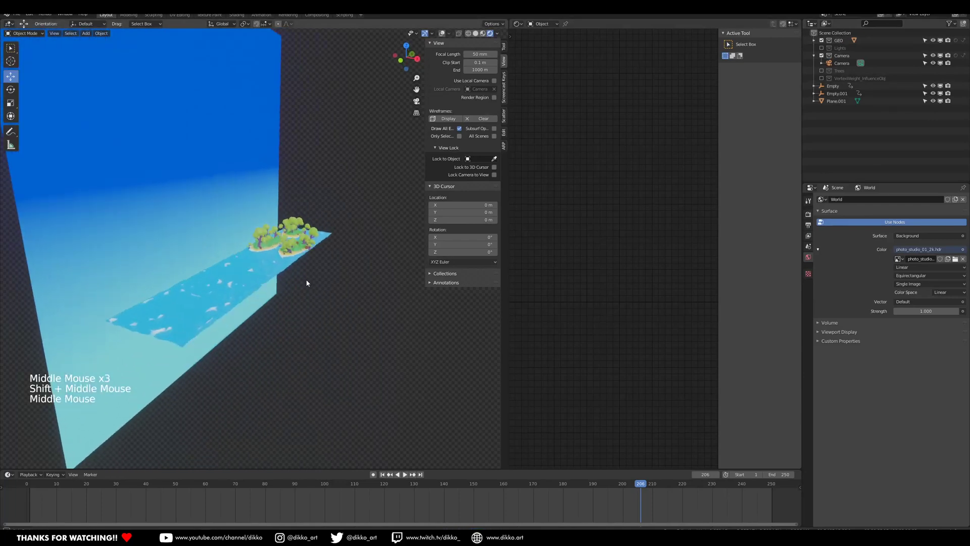
pyautogui.hotkey('shift', 'a')
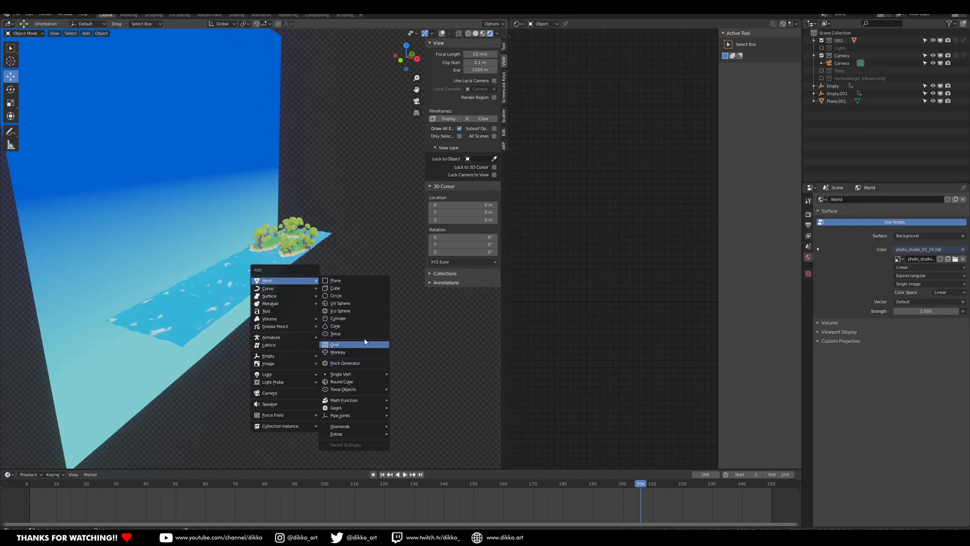
pyautogui.click(353, 384)
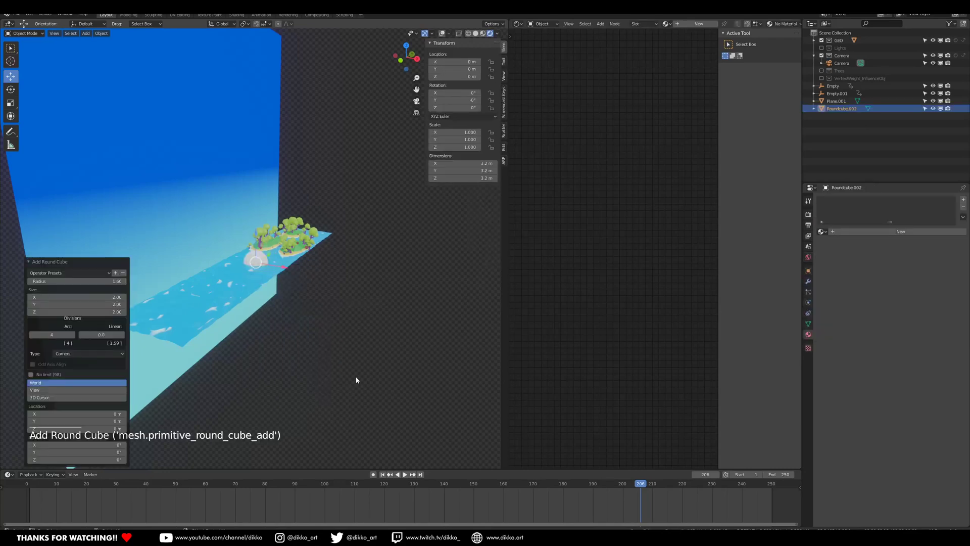
pyautogui.moveTo(286, 276); pyautogui.dragTo(399, 297)
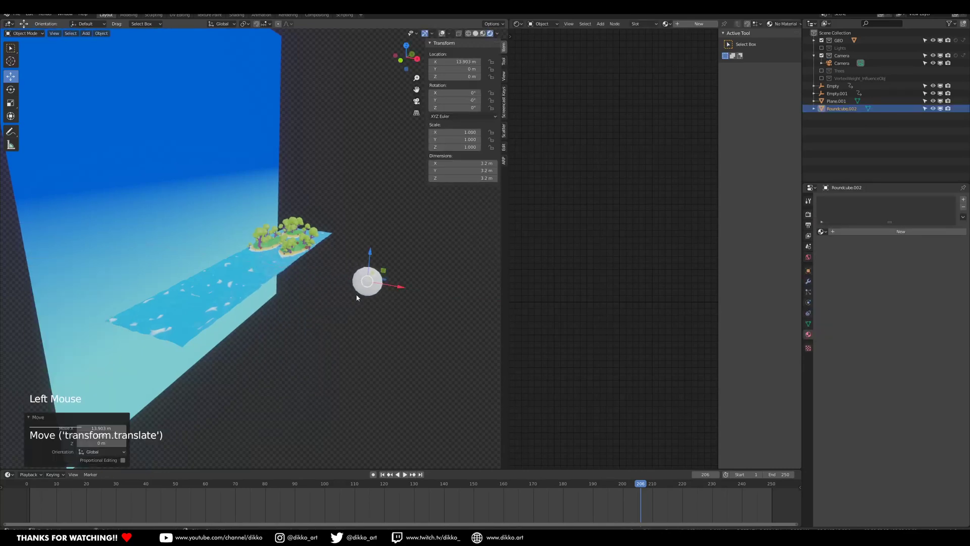
# Scale the round cube up to about 3.33 and move it to about X 19.15 m, Z 2.91 m.
pyautogui.scroll(5, 392, 288)
pyautogui.keyDown('shift'); pyautogui.moveTo(392, 288); pyautogui.dragTo(249, 258, button='middle'); pyautogui.keyUp('shift')
pyautogui.press('s')
pyautogui.click(414, 343)
pyautogui.scroll(-3, 414, 343)
pyautogui.moveTo(415, 344); pyautogui.dragTo(310, 288, button='middle')
pyautogui.moveTo(247, 252); pyautogui.dragTo(325, 242)
pyautogui.moveTo(307, 245); pyautogui.dragTo(338, 235, button='middle')
pyautogui.moveTo(337, 236); pyautogui.dragTo(349, 235)
# Add a Subdivision Surface modifier to the round cube with 2 viewport levels and 3 render levels.
pyautogui.click(808, 281)
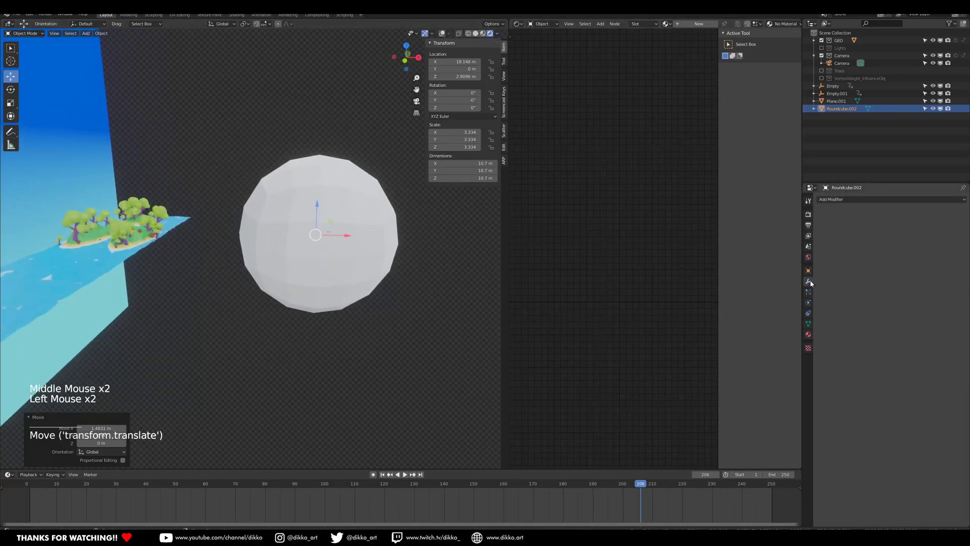
pyautogui.click(859, 201)
pyautogui.click(829, 325)
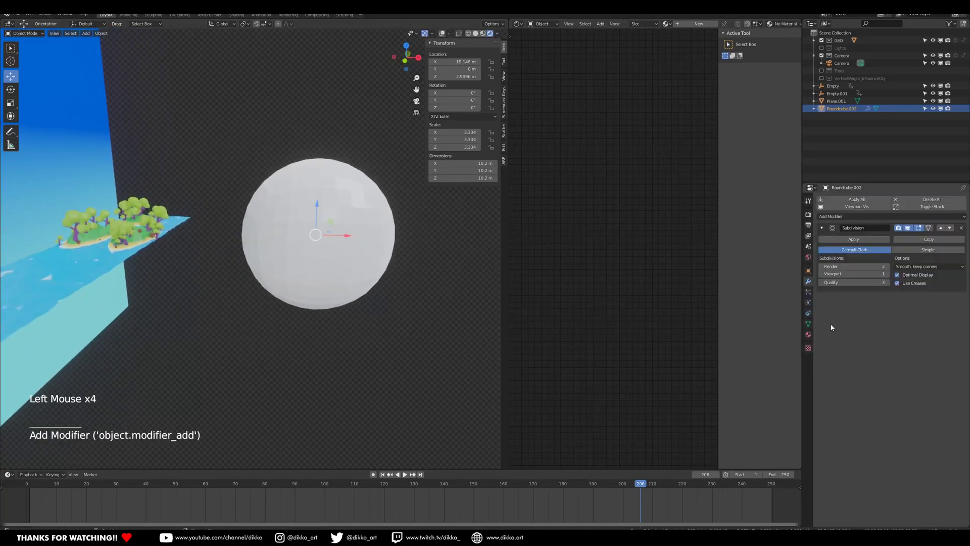
pyautogui.click(887, 273)
pyautogui.click(887, 267)
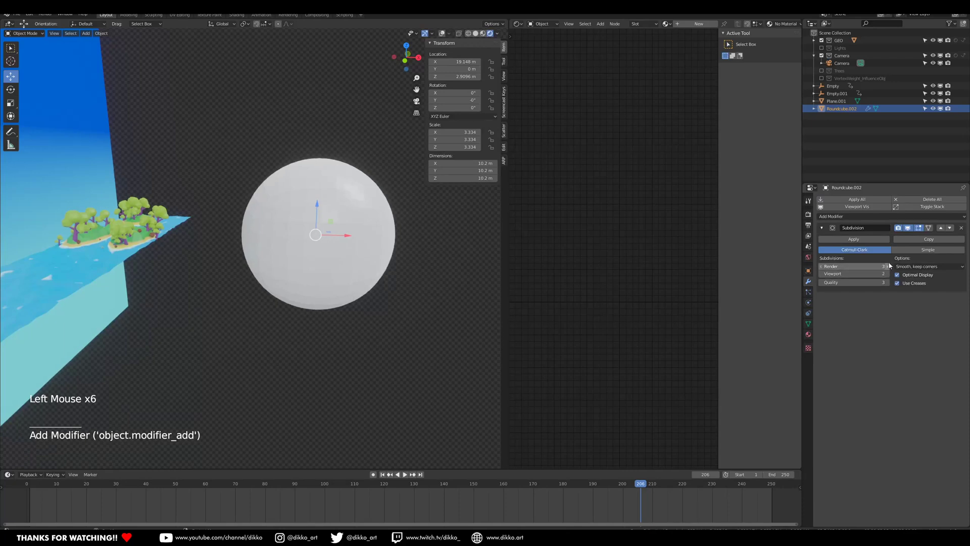
# Switch the viewport to solid shading and save the file.
pyautogui.moveTo(298, 275)
pyautogui.mouseDown(button='middle')
pyautogui.moveTo(267, 266)
pyautogui.moveTo(335, 261)
pyautogui.moveTo(346, 278)
pyautogui.moveTo(332, 271)
pyautogui.mouseUp(button='middle')
pyautogui.scroll(2, 269, 266)
pyautogui.click(476, 33)
pyautogui.scroll(-3, 297, 277)
pyautogui.scroll(2, 334, 261)
pyautogui.scroll(-2, 362, 251)
pyautogui.hotkey('ctrl', 's')
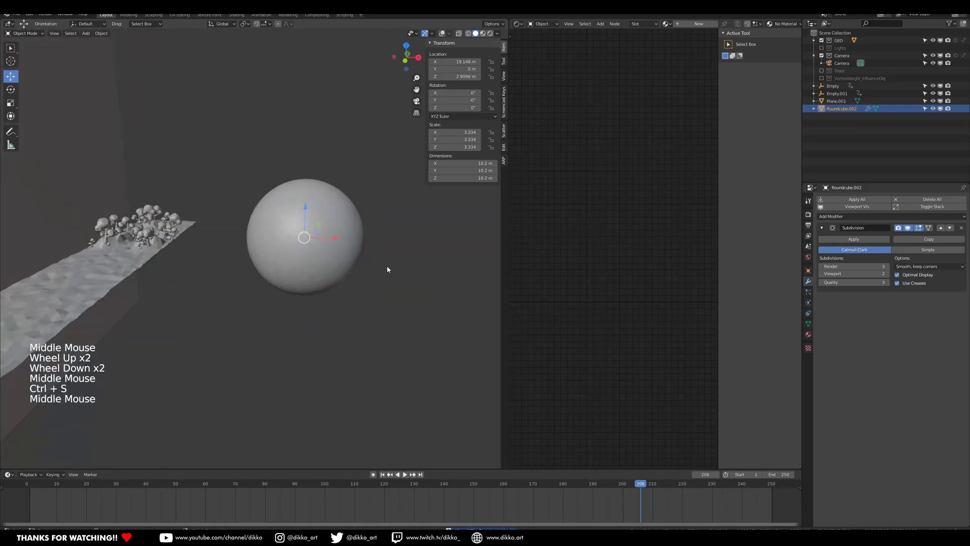
# Add a vertex group named Islands to the round cube.
pyautogui.click(808, 323)
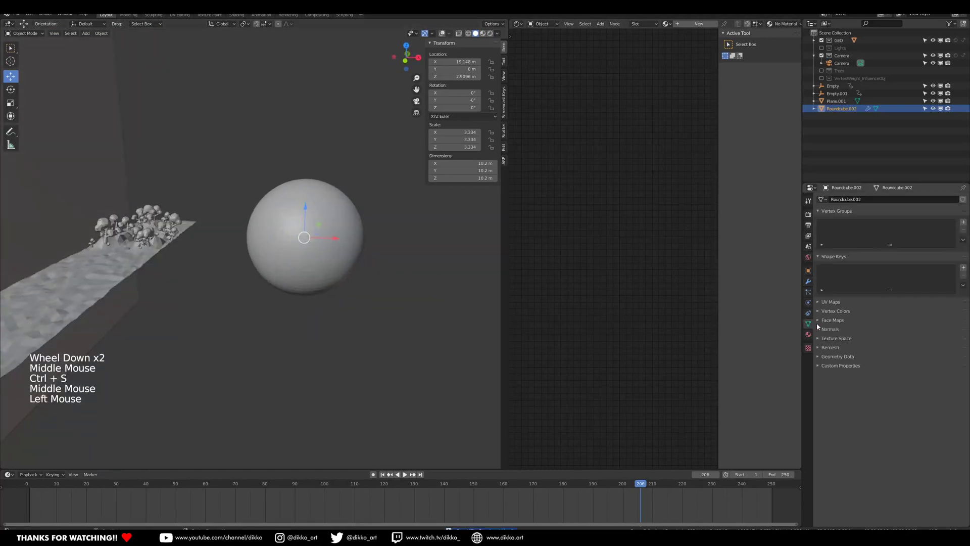
pyautogui.click(962, 222)
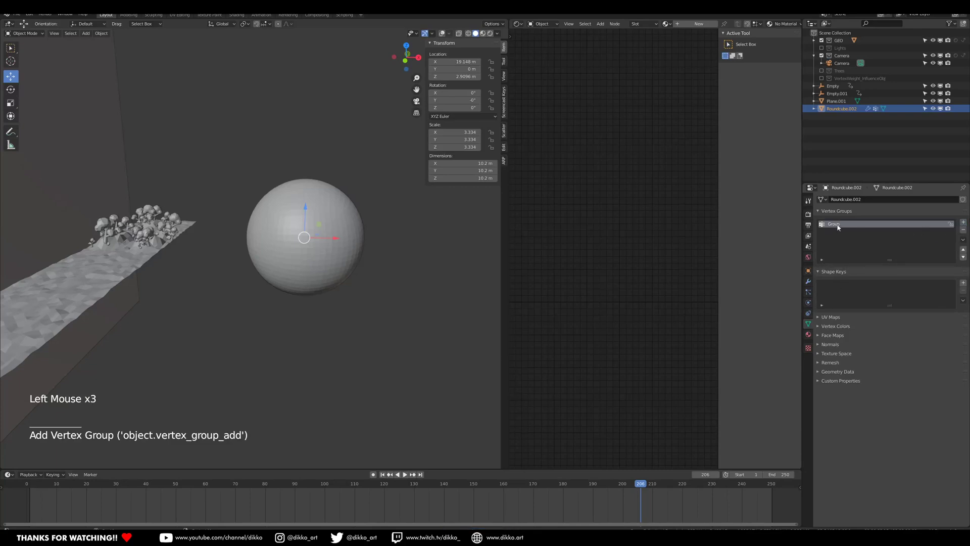
pyautogui.write('Islands')
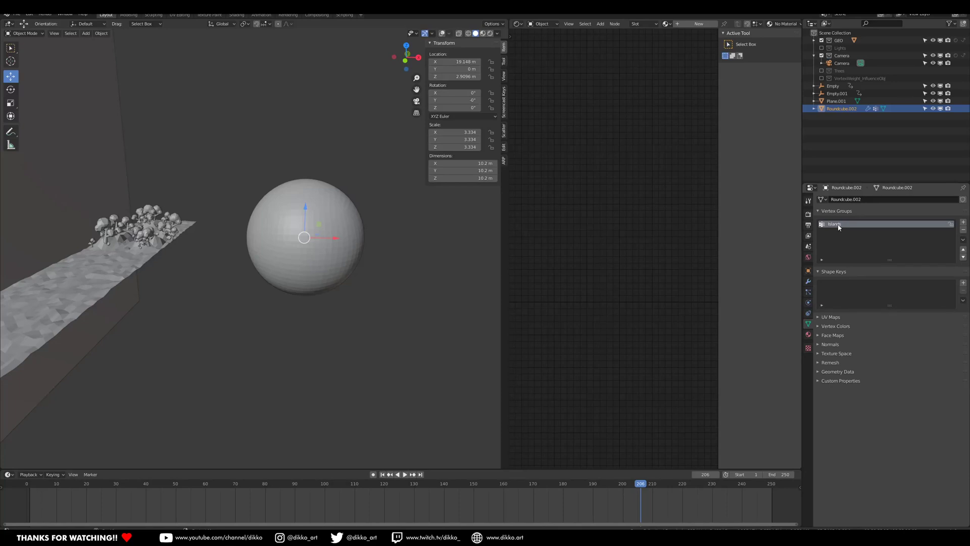
# Show the viewport overlays and assign all of the round cube's vertices to the Islands vertex group in Edit Mode.
pyautogui.press('Tab')
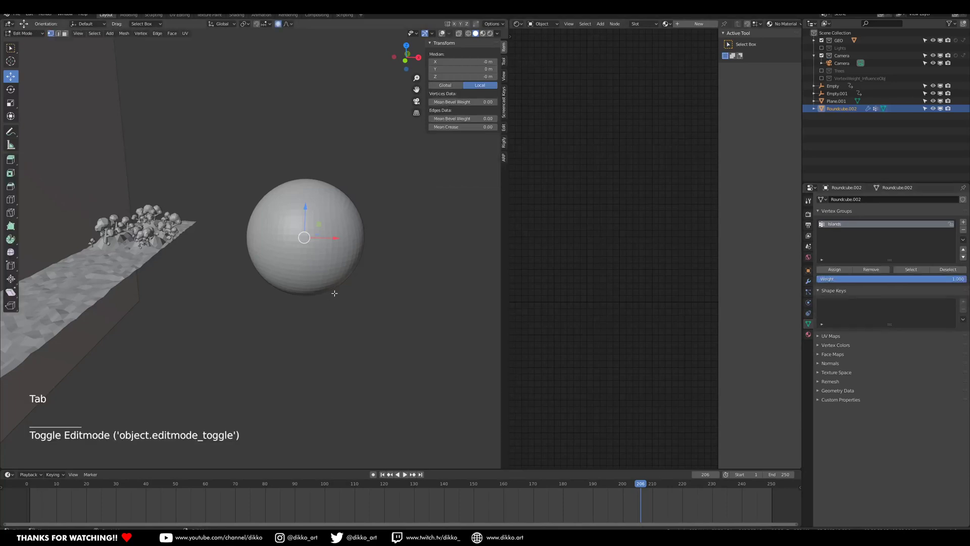
pyautogui.click(443, 34)
pyautogui.scroll(2, 336, 245)
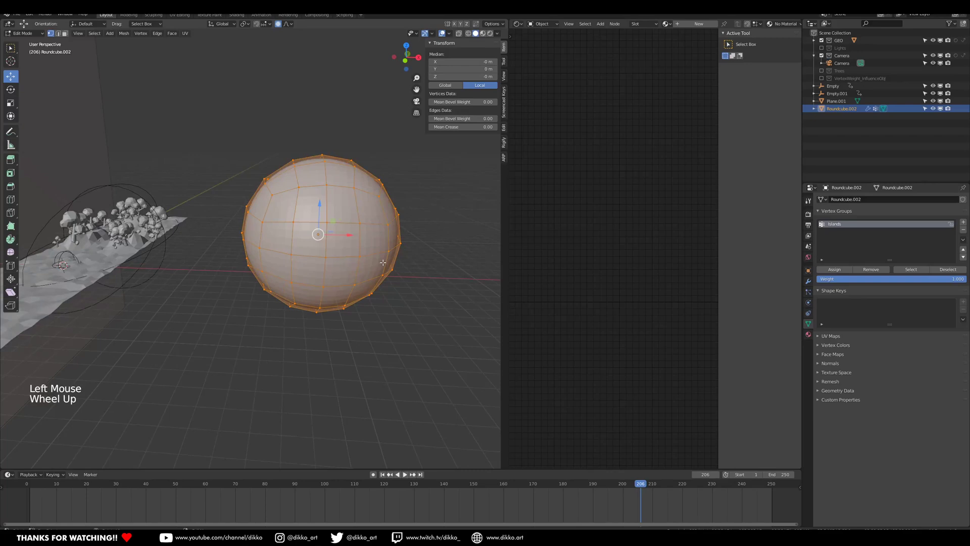
pyautogui.click(842, 273)
pyautogui.press('Tab')
pyautogui.moveTo(212, 318); pyautogui.dragTo(315, 277, button='middle')
pyautogui.scroll(-2, 240, 318)
pyautogui.scroll(1, 276, 315)
pyautogui.hotkey('shift', 'a')
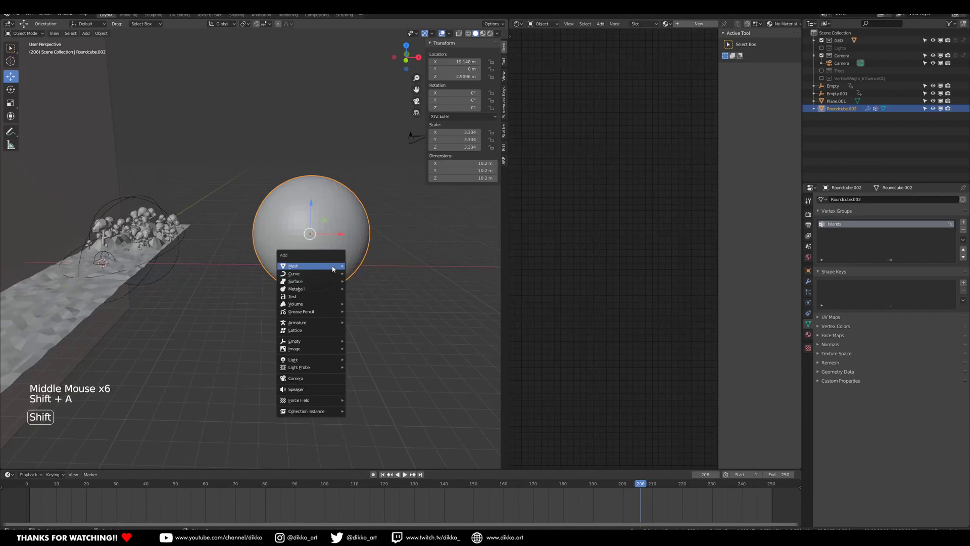
pyautogui.moveTo(334, 267)
pyautogui.click(361, 281)
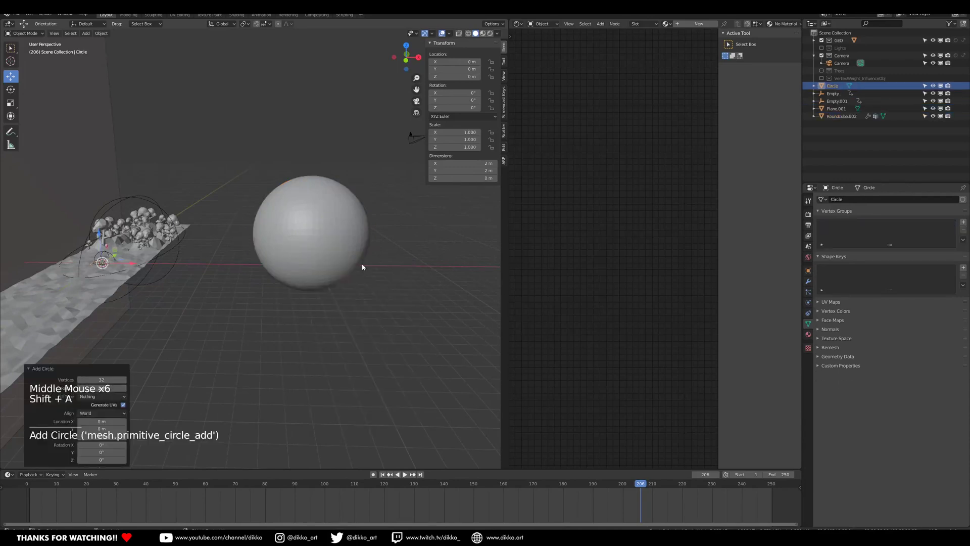
pyautogui.press('x')
pyautogui.click(152, 258)
# Add a sphere-shaped empty and move it to about X 24.04 m, Z 5.62 m, at the round cube's upper side.
pyautogui.hotkey('shift', 'a')
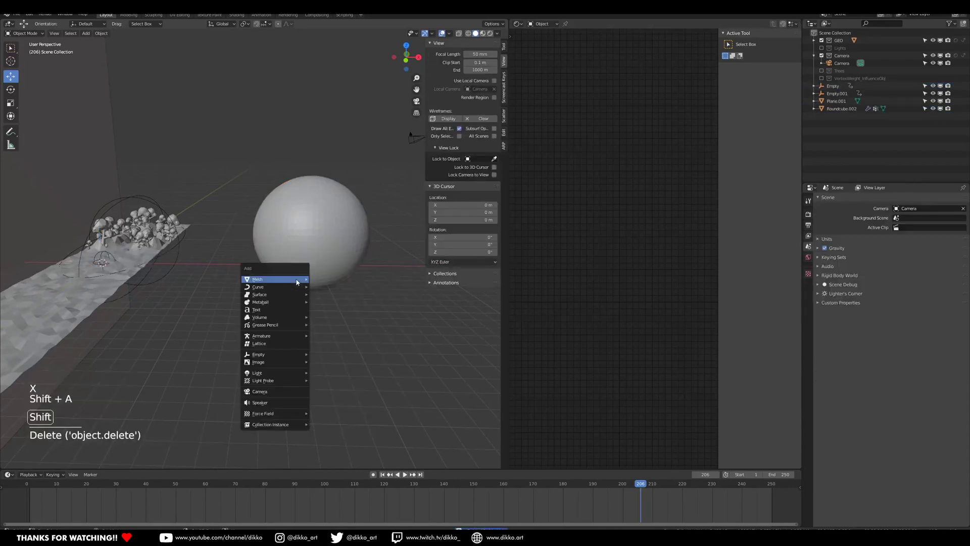
pyautogui.moveTo(291, 293)
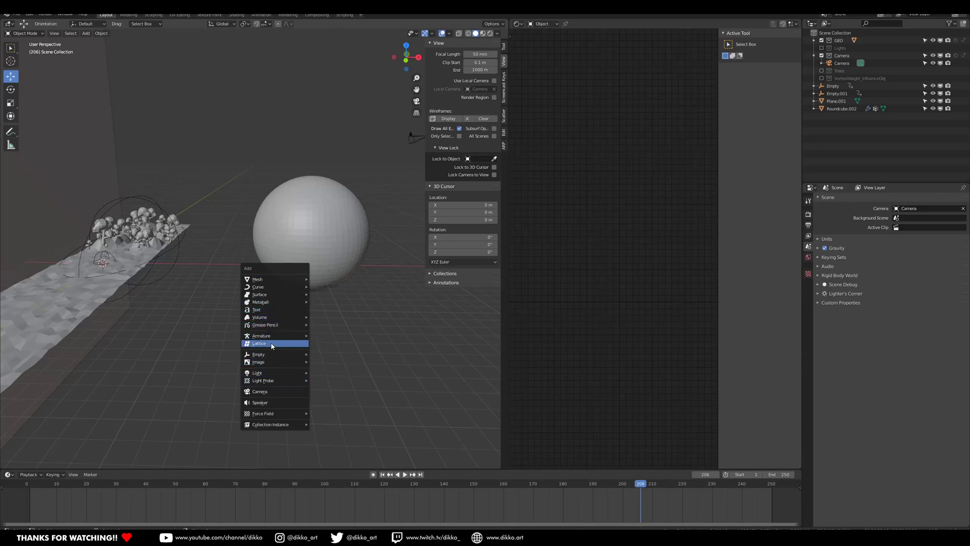
pyautogui.moveTo(272, 357)
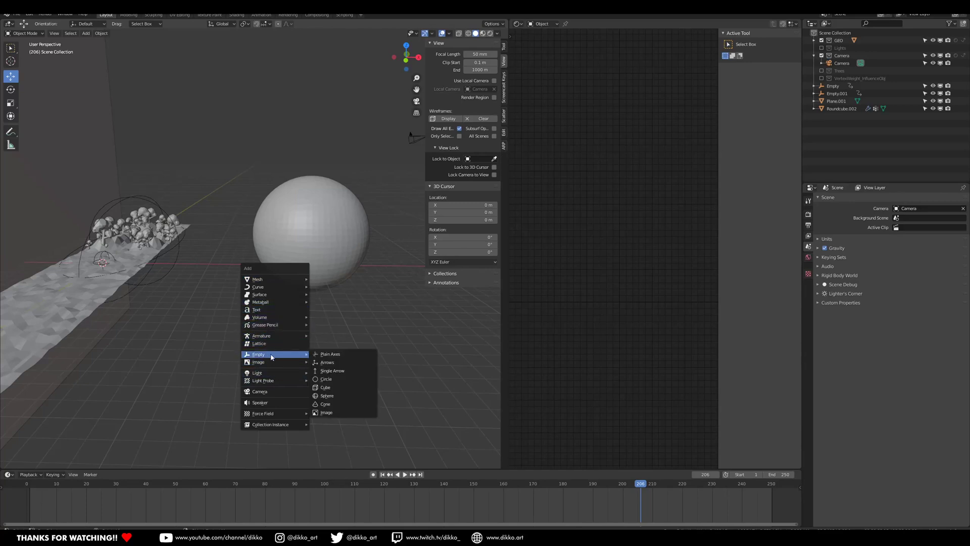
pyautogui.click(340, 395)
pyautogui.moveTo(133, 266); pyautogui.dragTo(394, 285)
pyautogui.moveTo(364, 234); pyautogui.dragTo(368, 174)
# Scale the sphere empty to about 3.44 so that it overlaps the side of the round cube.
pyautogui.keyDown('shift'); pyautogui.moveTo(416, 263); pyautogui.dragTo(302, 301, button='middle'); pyautogui.keyUp('shift')
pyautogui.press('s')
pyautogui.click(164, 385)
pyautogui.press('s')
pyautogui.click(304, 268)
pyautogui.moveTo(304, 268); pyautogui.dragTo(278, 296, button='middle')
pyautogui.scroll(1, 279, 295)
# Add a Particle System modifier to the round cube and set the particle type to Hair.
pyautogui.click(281, 291)
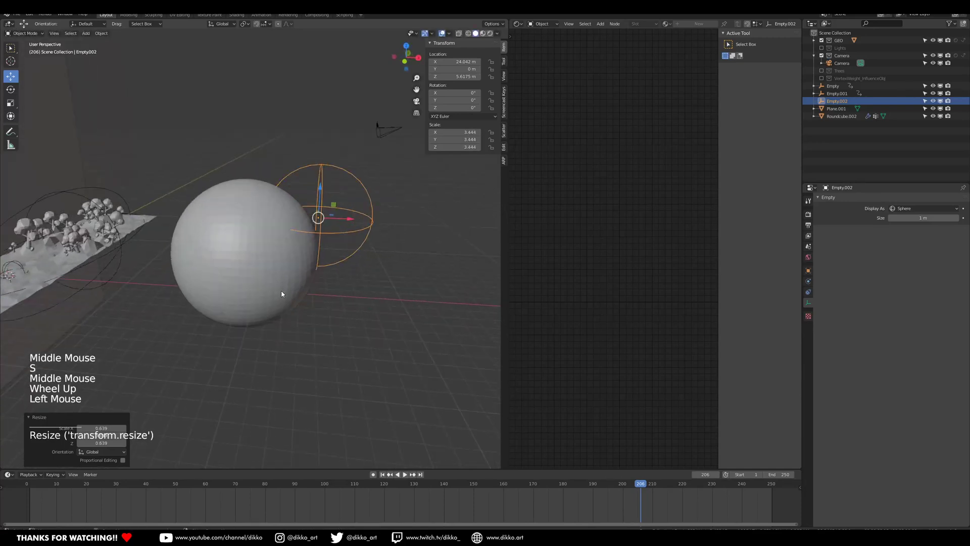
pyautogui.click(808, 281)
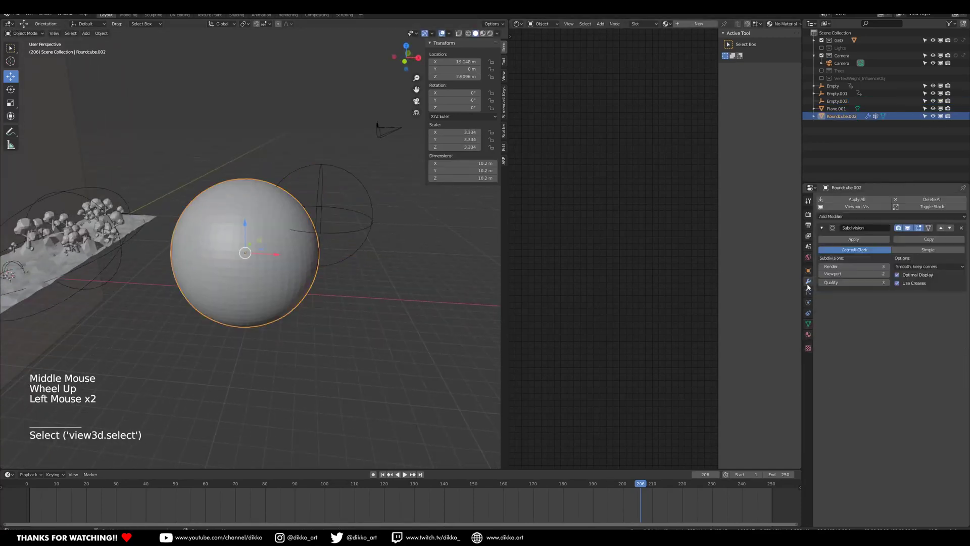
pyautogui.click(879, 218)
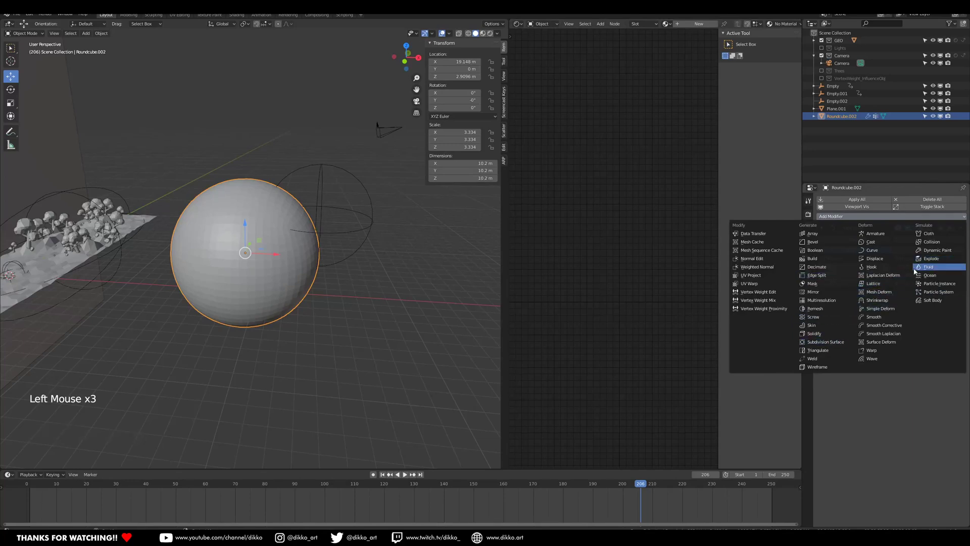
pyautogui.click(941, 293)
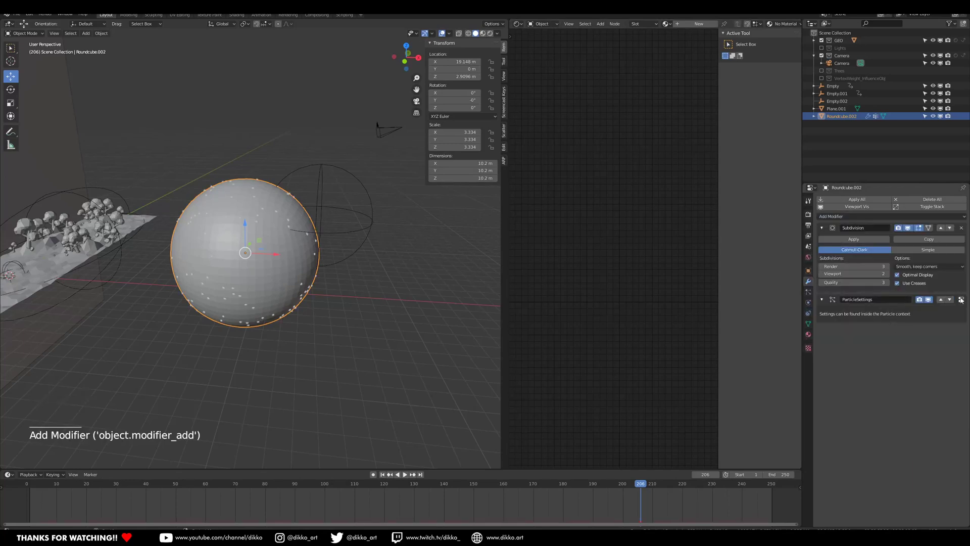
pyautogui.click(961, 299)
pyautogui.click(929, 241)
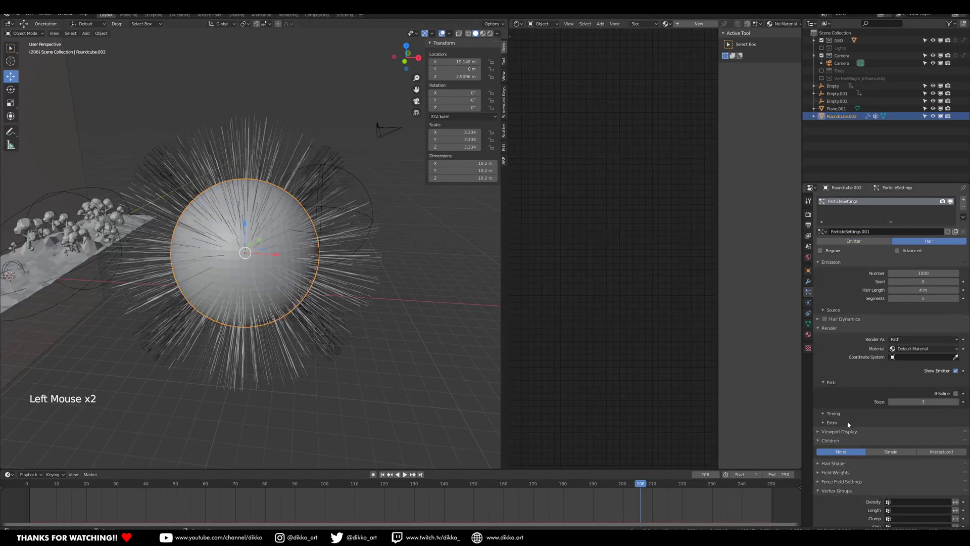
# Assign the Islands vertex group to the hair particles' Density and Length, and save the file.
pyautogui.scroll(-9, 884, 466)
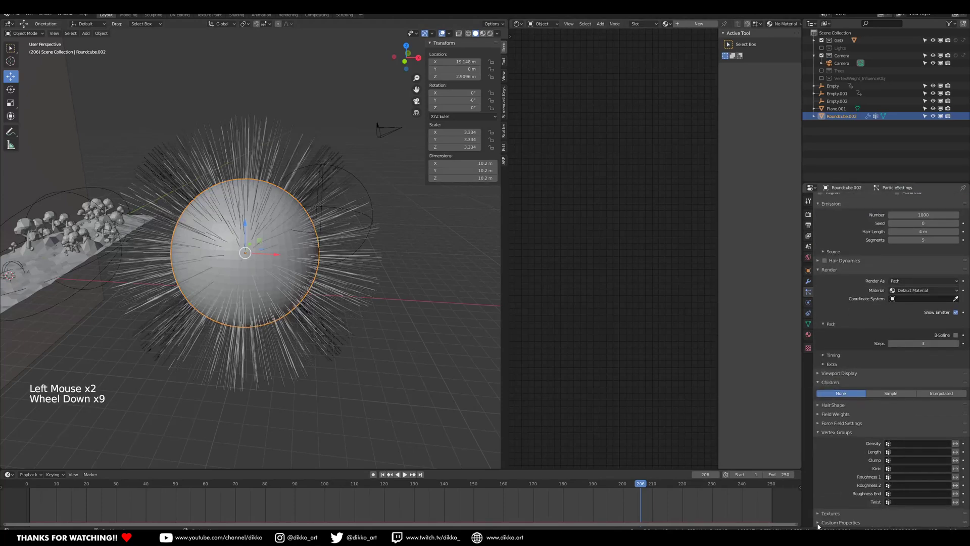
pyautogui.click(909, 453)
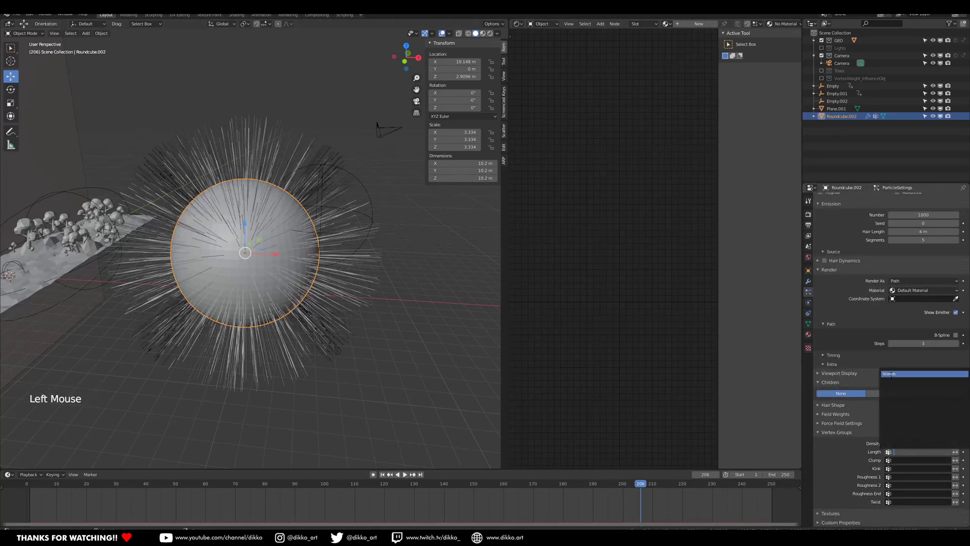
pyautogui.click(906, 442)
pyautogui.click(889, 453)
pyautogui.scroll(2, 332, 266)
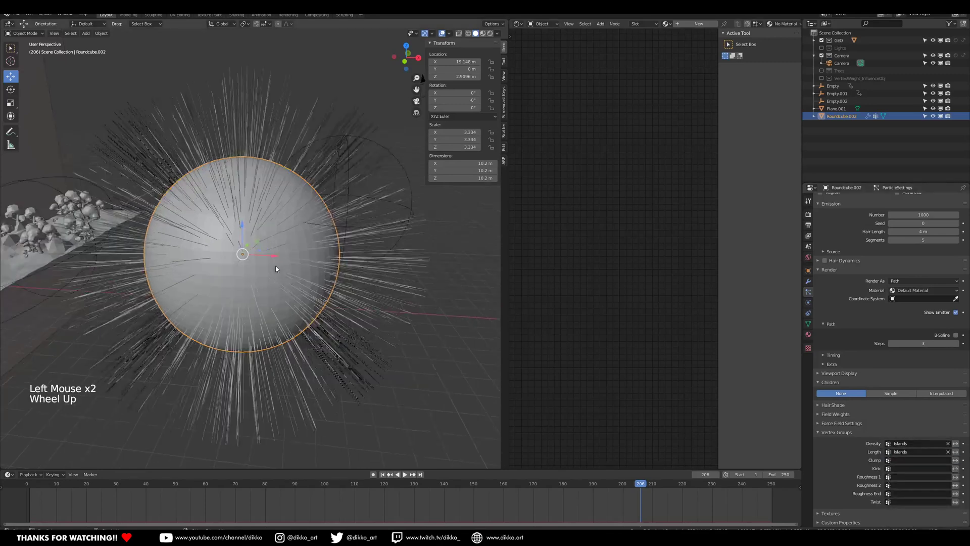
pyautogui.middleClick(332, 266)
pyautogui.hotkey('ctrl', 's')
# Add a Vertex Weight Proximity modifier to the round cube and place it above the particle system in the stack.
pyautogui.click(328, 270)
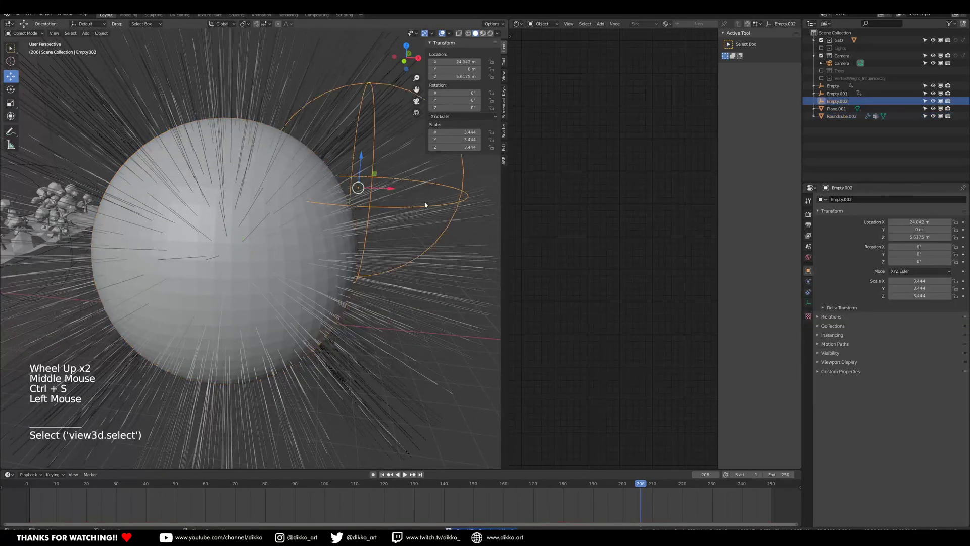
pyautogui.moveTo(325, 244); pyautogui.dragTo(330, 260)
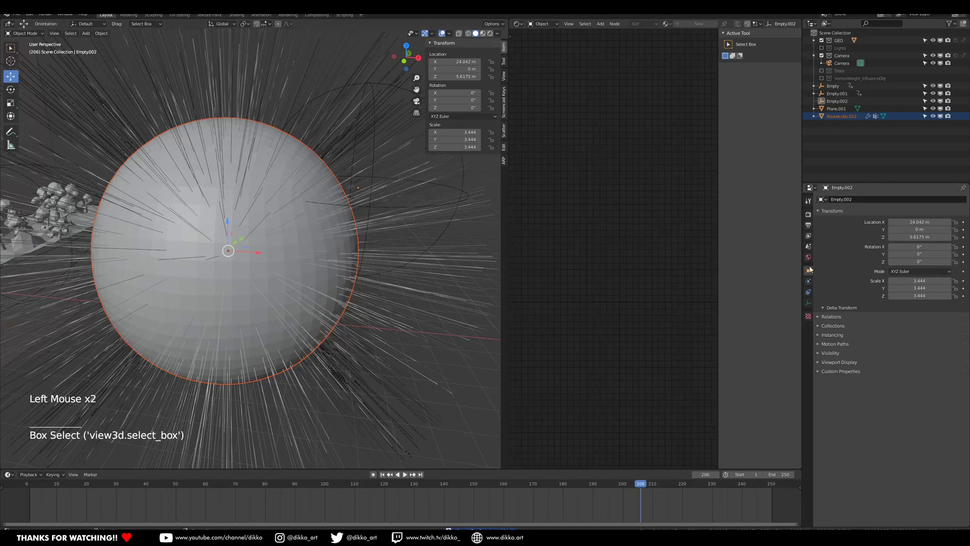
pyautogui.click(406, 307)
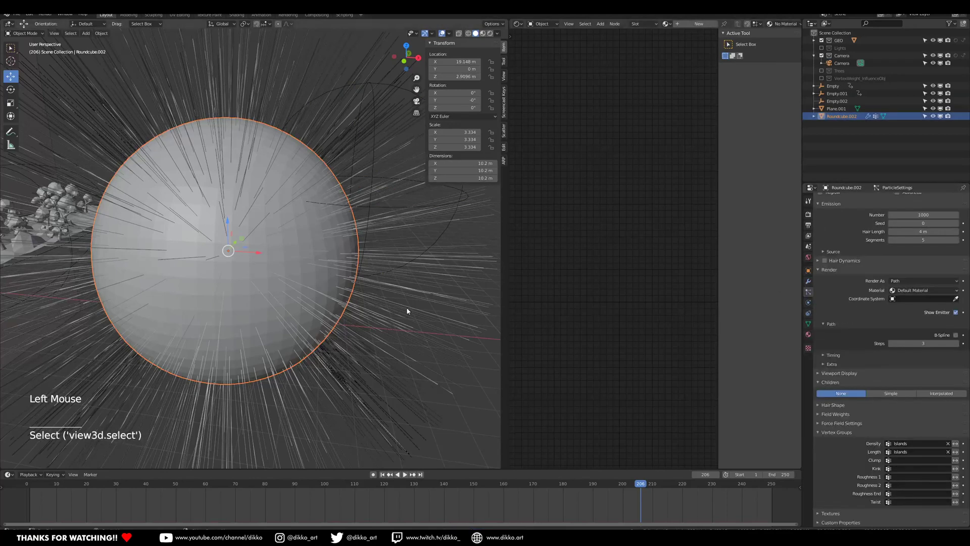
pyautogui.click(808, 283)
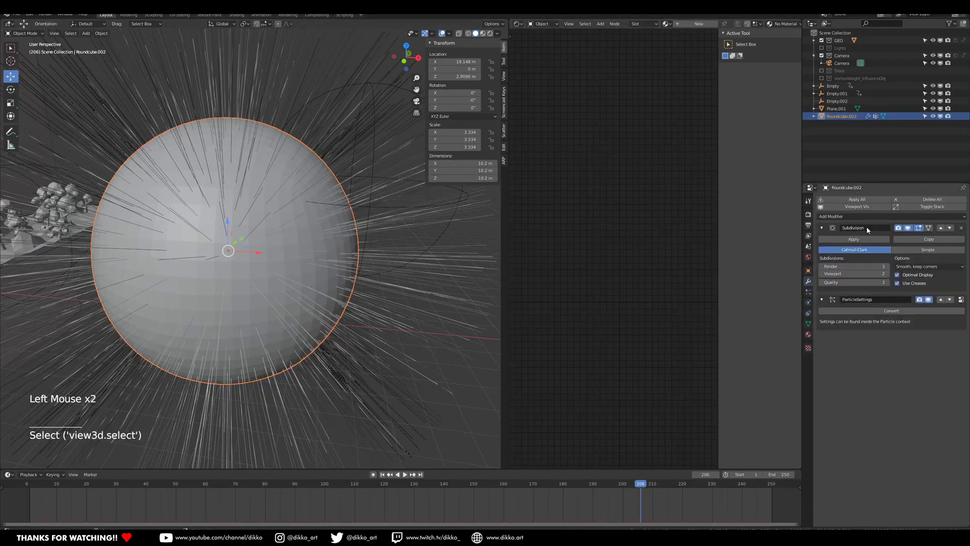
pyautogui.click(854, 216)
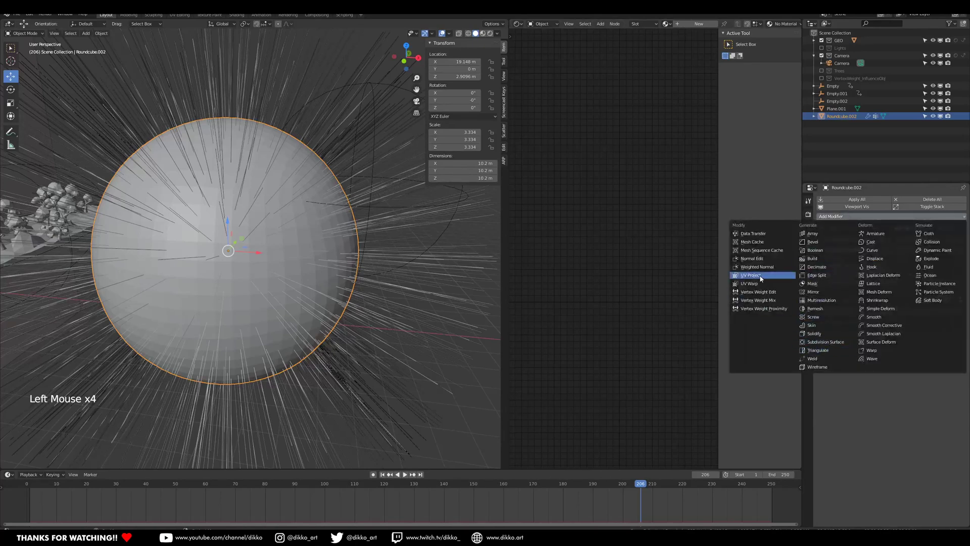
pyautogui.click(756, 309)
pyautogui.click(941, 338)
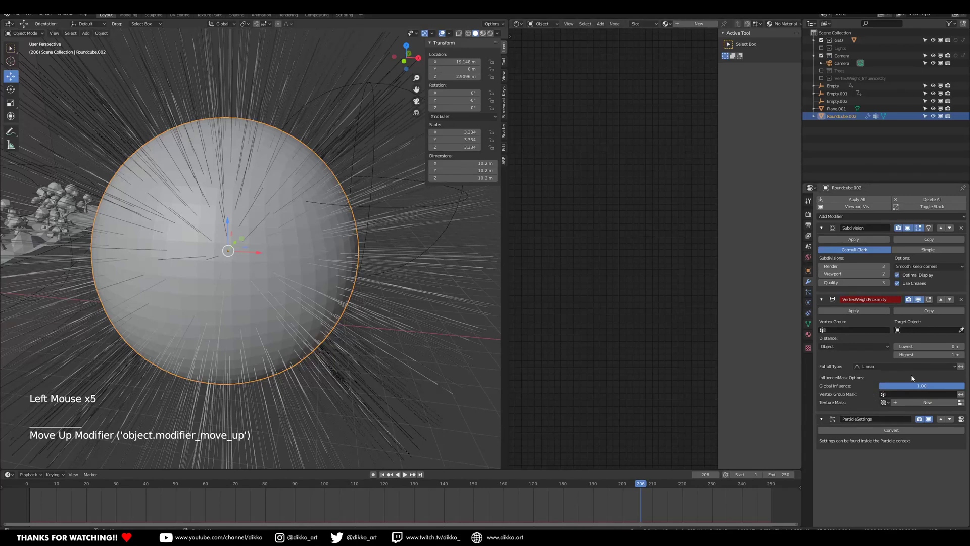
# Set the proximity modifier's vertex group to Islands, pick the sphere empty as target object and invert the falloff.
pyautogui.click(843, 333)
pyautogui.click(839, 345)
pyautogui.click(877, 348)
pyautogui.click(869, 346)
pyautogui.click(841, 348)
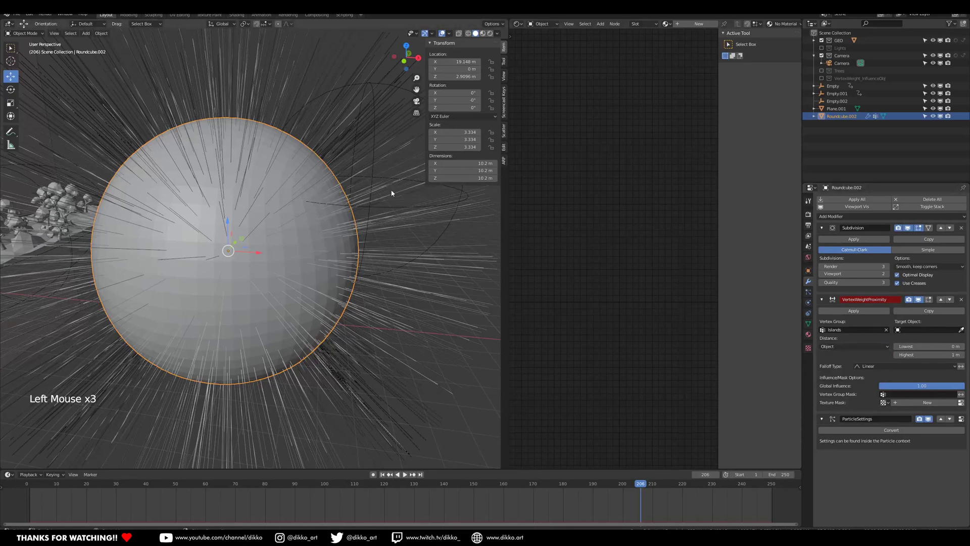
pyautogui.click(444, 230)
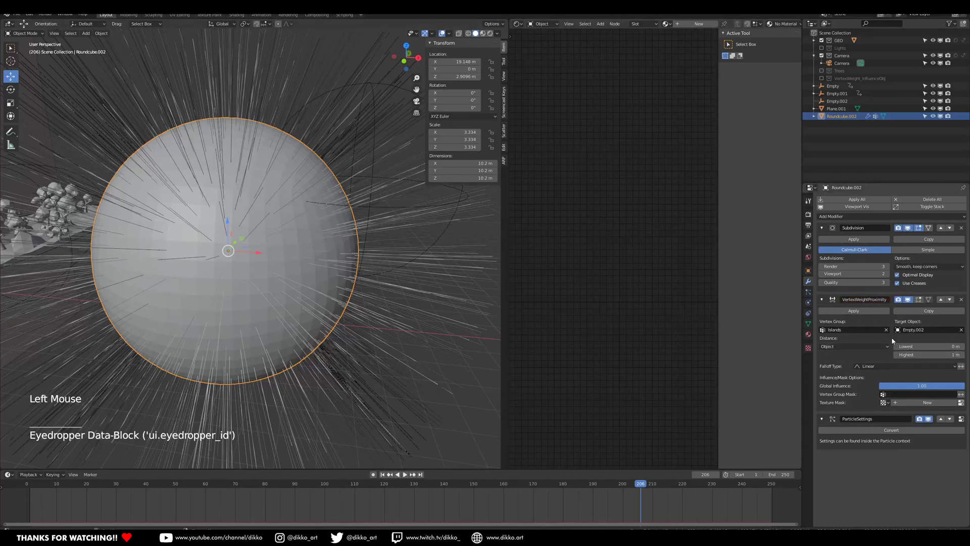
pyautogui.click(959, 367)
# Shift the sphere empty along X to about 23.95 m to test its effect on the hair, and reselect the round cube.
pyautogui.moveTo(385, 252); pyautogui.dragTo(368, 252, button='middle')
pyautogui.scroll(-1, 370, 251)
pyautogui.click(378, 233)
pyautogui.moveTo(343, 225)
pyautogui.mouseDown()
pyautogui.moveTo(310, 222)
pyautogui.moveTo(347, 233)
pyautogui.mouseUp()
pyautogui.click(242, 286)
pyautogui.moveTo(377, 369); pyautogui.dragTo(416, 370, button='middle')
pyautogui.moveTo(368, 320); pyautogui.dragTo(364, 319, button='middle')
pyautogui.moveTo(295, 266); pyautogui.dragTo(368, 287, button='middle')
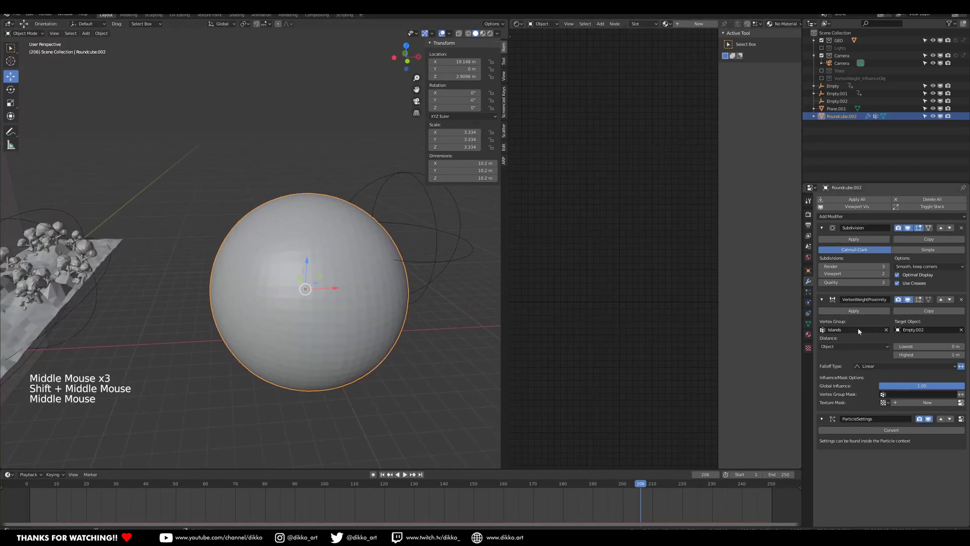
# Delete the sphere empty beside the round cube and add an Ico Sphere mesh.
pyautogui.moveTo(322, 232); pyautogui.dragTo(416, 260, button='middle')
pyautogui.scroll(1, 369, 250)
pyautogui.scroll(-2, 406, 256)
pyautogui.click(379, 256)
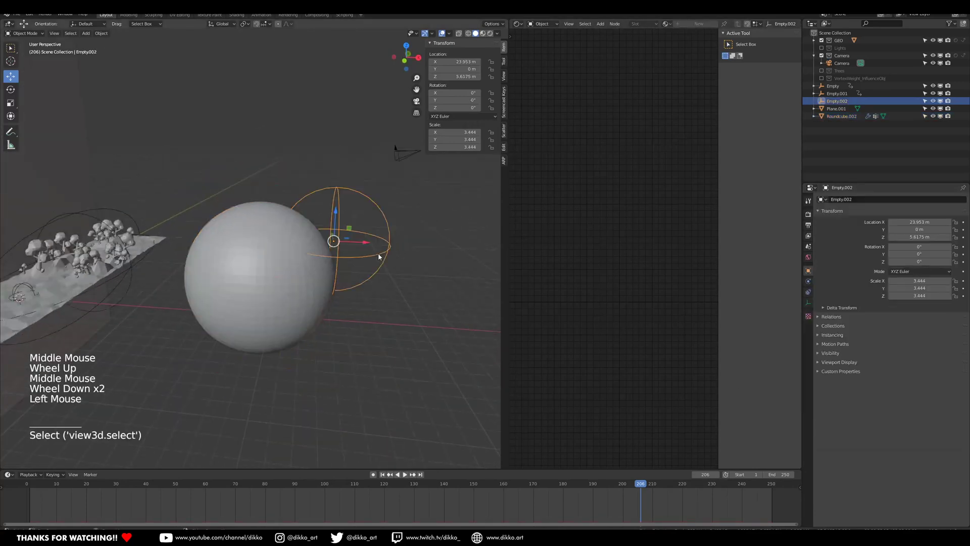
pyautogui.press('x')
pyautogui.click(373, 254)
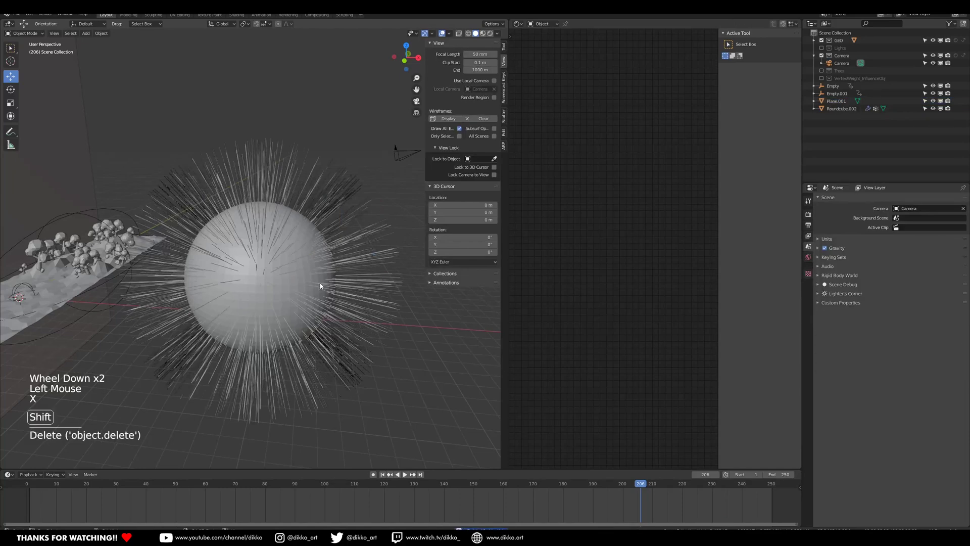
pyautogui.hotkey('shift', 'a')
pyautogui.moveTo(316, 214)
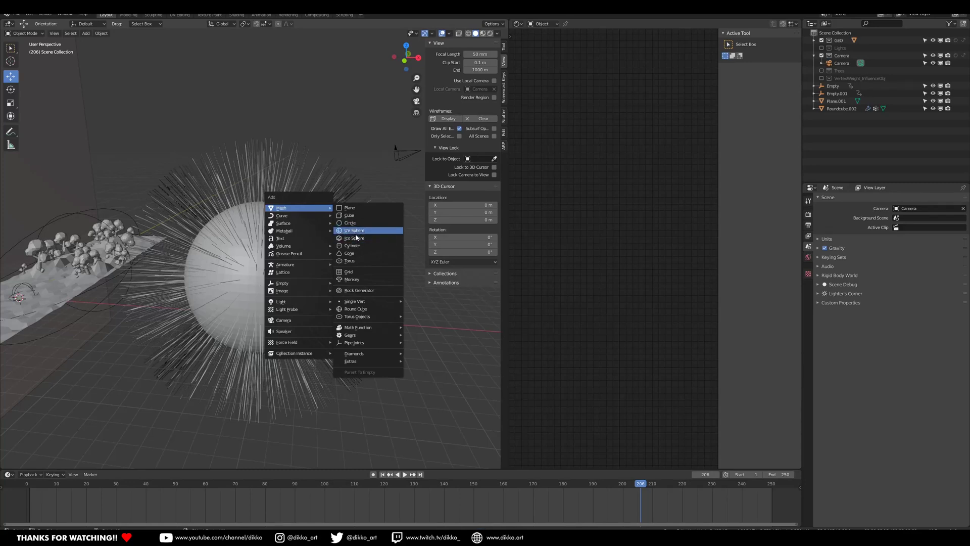
pyautogui.click(355, 237)
pyautogui.moveTo(143, 318); pyautogui.dragTo(150, 318, button='middle')
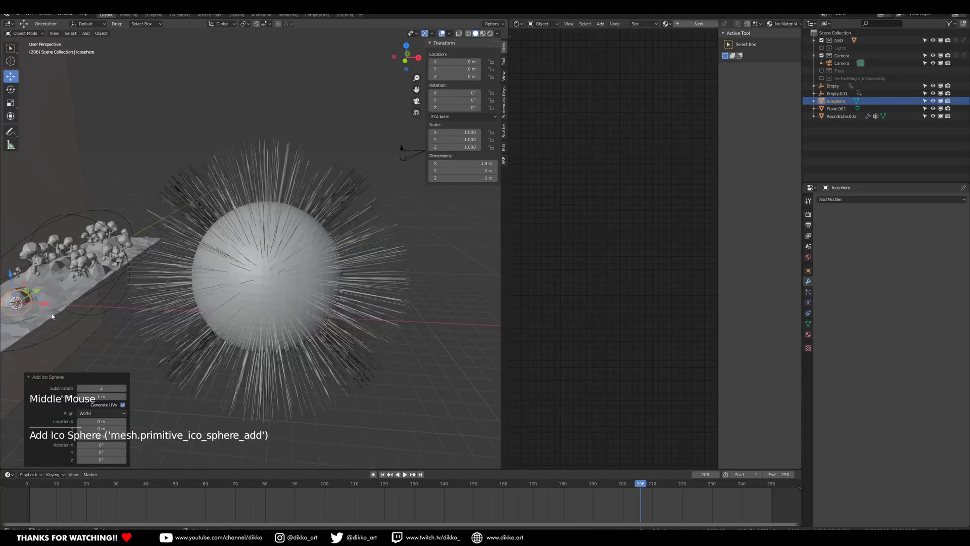
# Move the icosphere onto the round cube's upper side at about X 23.59 m, Z 5.89 m and scale it to about 2.12.
pyautogui.moveTo(51, 304); pyautogui.dragTo(106, 308)
pyautogui.click(368, 320)
pyautogui.moveTo(337, 296); pyautogui.dragTo(348, 215)
pyautogui.scroll(2, 376, 248)
pyautogui.keyDown('shift'); pyautogui.moveTo(376, 248); pyautogui.dragTo(340, 232, button='middle'); pyautogui.keyUp('shift')
pyautogui.press('s')
pyautogui.click(341, 282)
pyautogui.moveTo(331, 223); pyautogui.dragTo(317, 224)
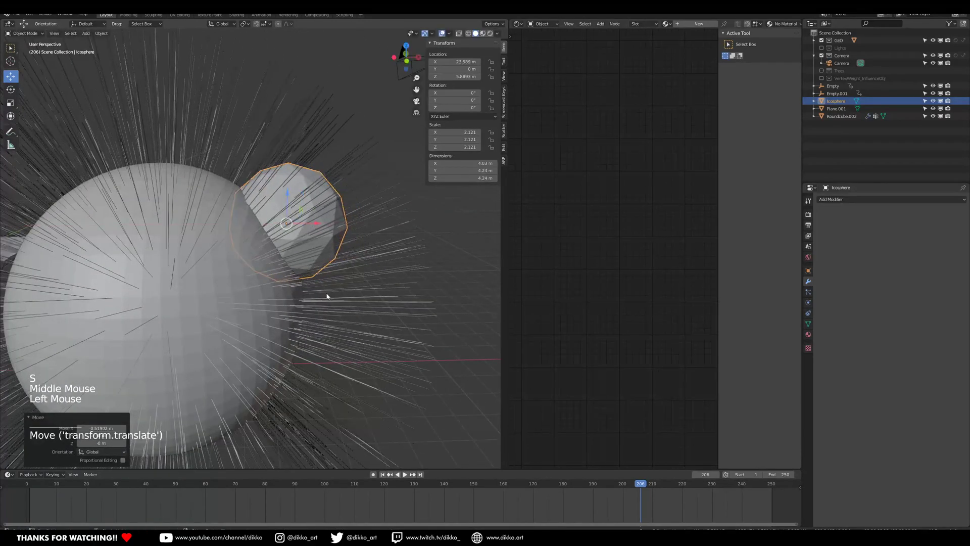
# Add a Subdivision Surface modifier to the icosphere and set its viewport level to 2.
pyautogui.click(841, 200)
pyautogui.click(825, 324)
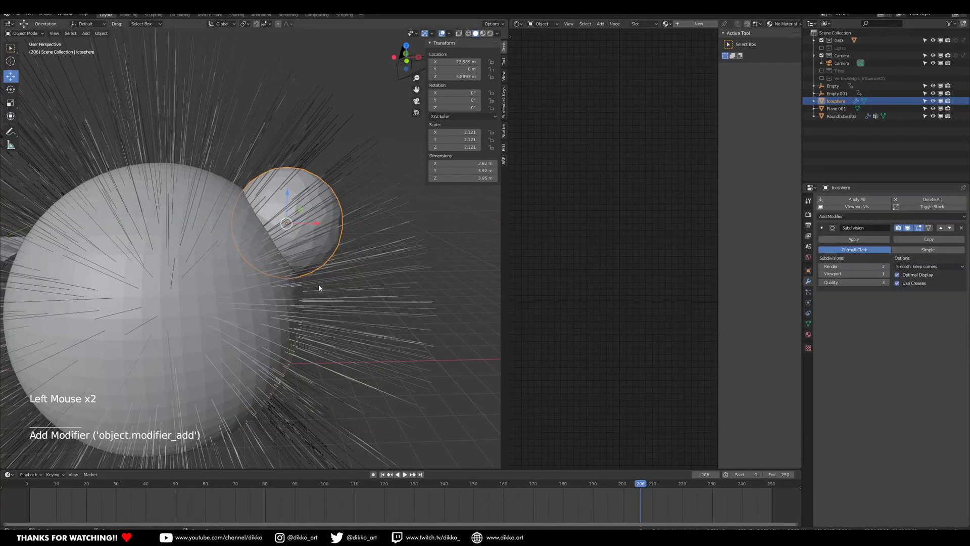
pyautogui.click(887, 274)
pyautogui.moveTo(288, 285); pyautogui.dragTo(296, 295, button='middle')
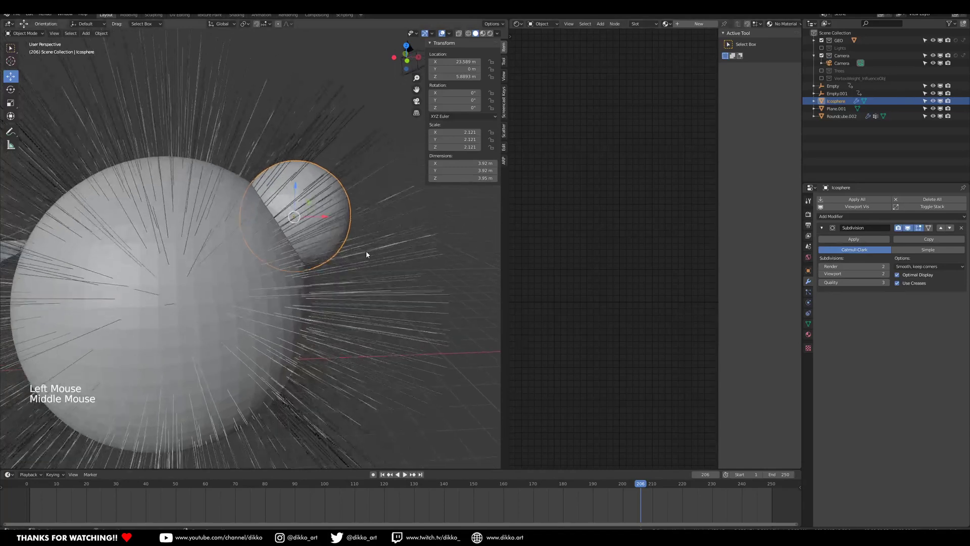
# Set the round cube's proximity modifier to Geometry distance by Vertex and pick the icosphere as its target object.
pyautogui.click(243, 286)
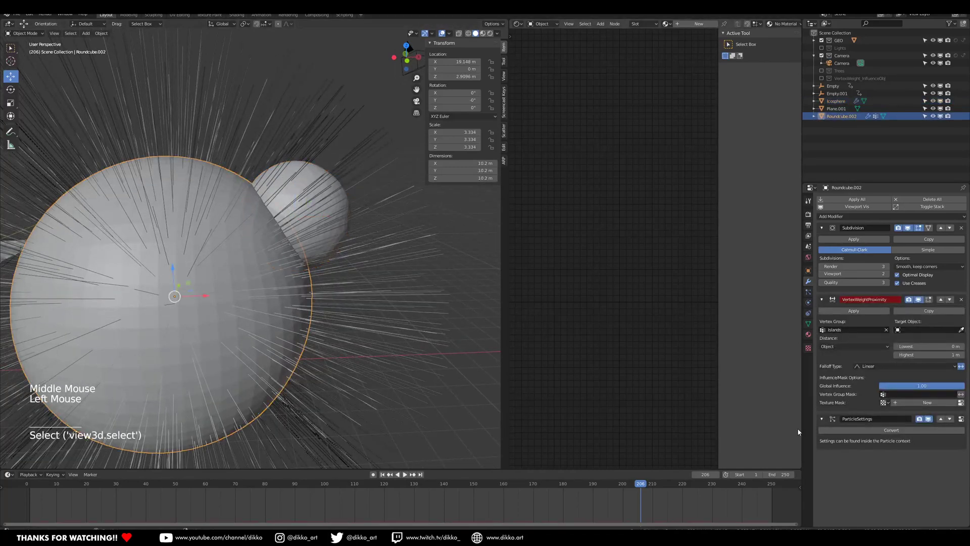
pyautogui.click(849, 363)
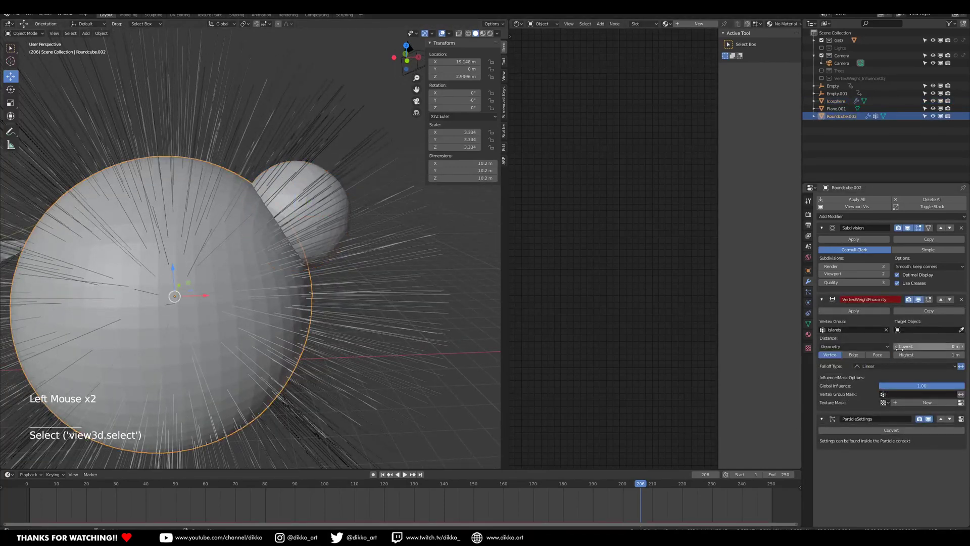
pyautogui.click(350, 196)
# Lower the icosphere along Z to about 4.79 m and scale it down to about 1.74.
pyautogui.moveTo(342, 197); pyautogui.dragTo(277, 211, button='middle')
pyautogui.click(287, 199)
pyautogui.moveTo(244, 181); pyautogui.dragTo(238, 227)
pyautogui.moveTo(237, 227); pyautogui.dragTo(227, 278, button='middle')
pyautogui.moveTo(227, 278)
pyautogui.mouseDown(button='middle')
pyautogui.moveTo(206, 305)
pyautogui.moveTo(217, 293)
pyautogui.mouseUp(button='middle')
pyautogui.press('s')
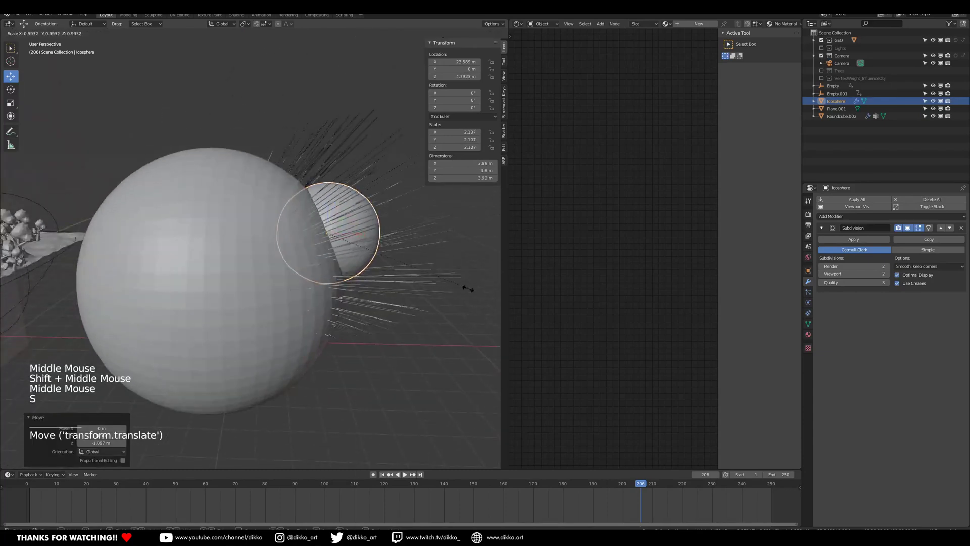
pyautogui.click(437, 290)
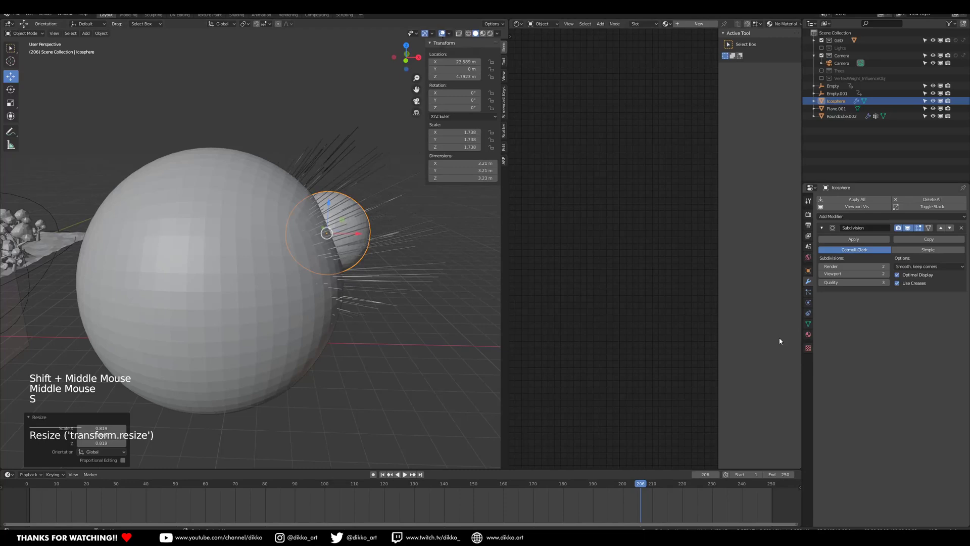
# Set the falloff type of the round cube's Vertex Weight Proximity modifier to Smooth.
pyautogui.click(324, 341)
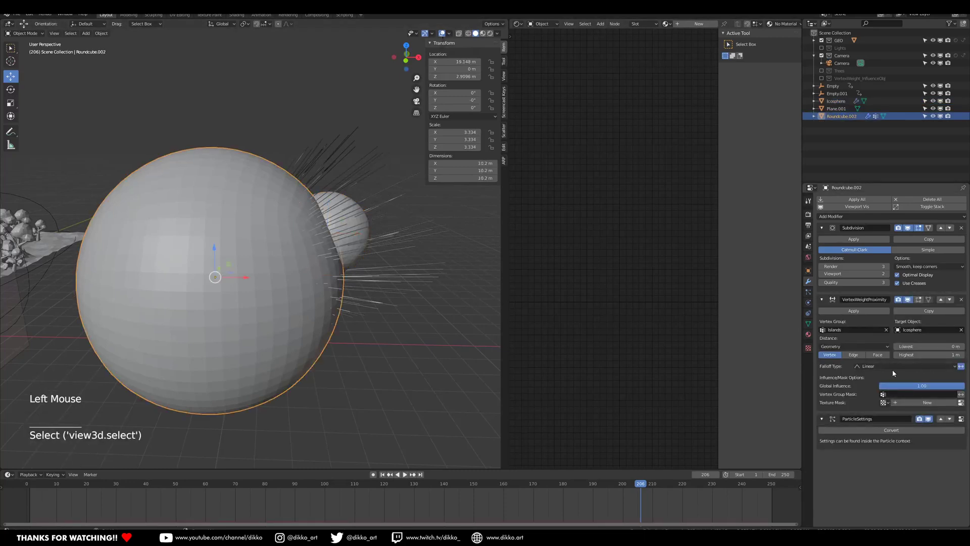
pyautogui.click(878, 366)
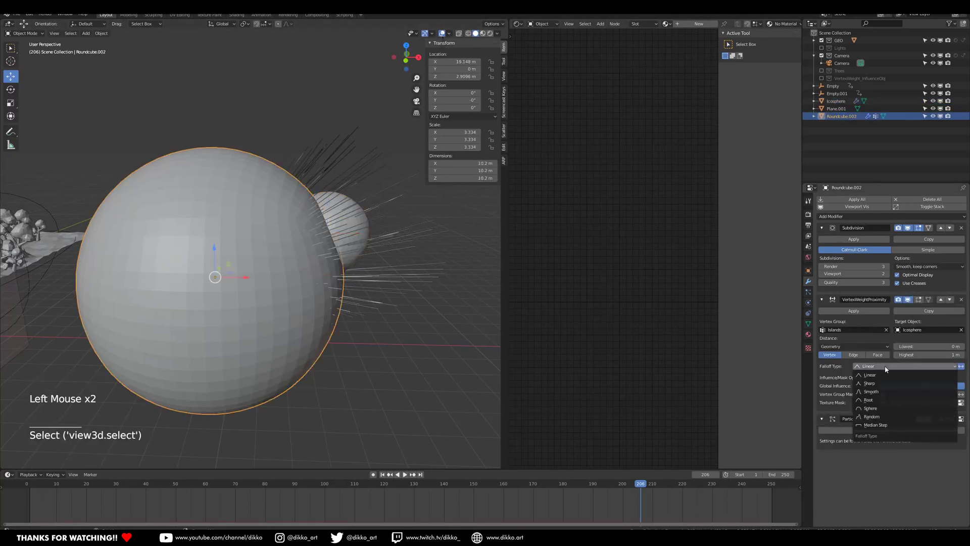
pyautogui.click(879, 391)
pyautogui.moveTo(283, 275); pyautogui.dragTo(333, 238, button='middle')
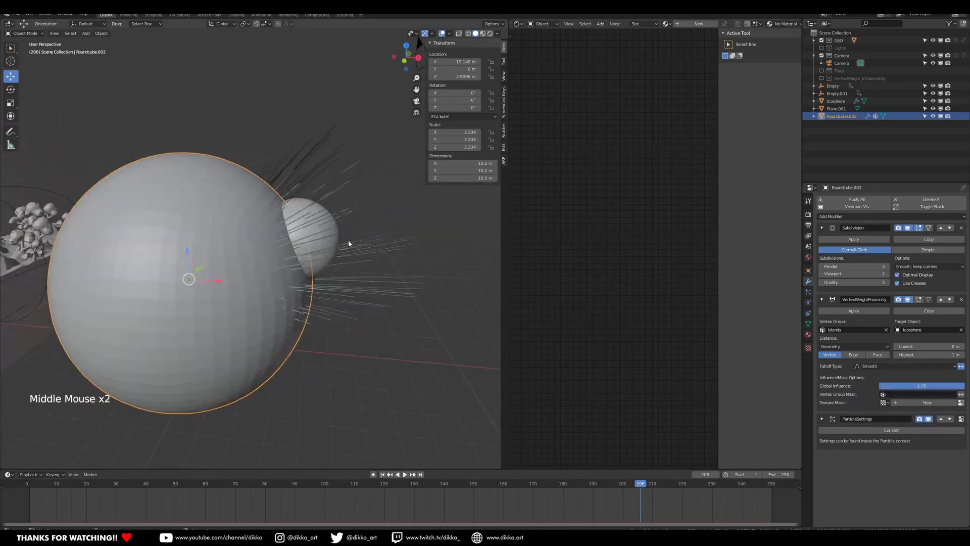
# Shift the icosphere along X to about 24.24 m to test its effect on the hair growth.
pyautogui.click(342, 232)
pyautogui.moveTo(342, 233); pyautogui.dragTo(334, 250)
pyautogui.moveTo(333, 250); pyautogui.dragTo(187, 309, button='middle')
pyautogui.click(257, 298)
pyautogui.keyDown('shift'); pyautogui.moveTo(187, 309); pyautogui.dragTo(381, 255, button='middle'); pyautogui.keyUp('shift')
pyautogui.click(399, 244)
# Add a Displace modifier with a new texture to the round cube and set its texture coordinates to UV.
pyautogui.click(244, 304)
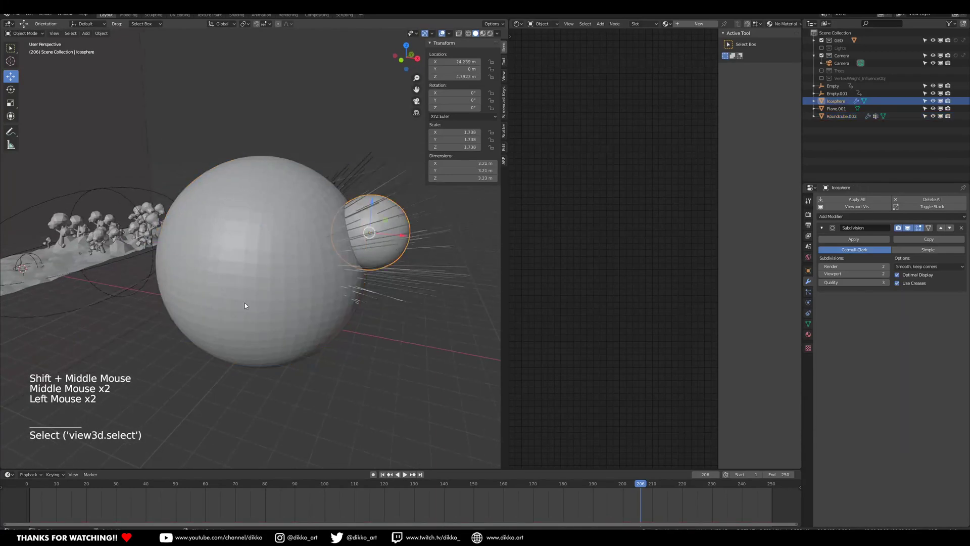
pyautogui.click(861, 215)
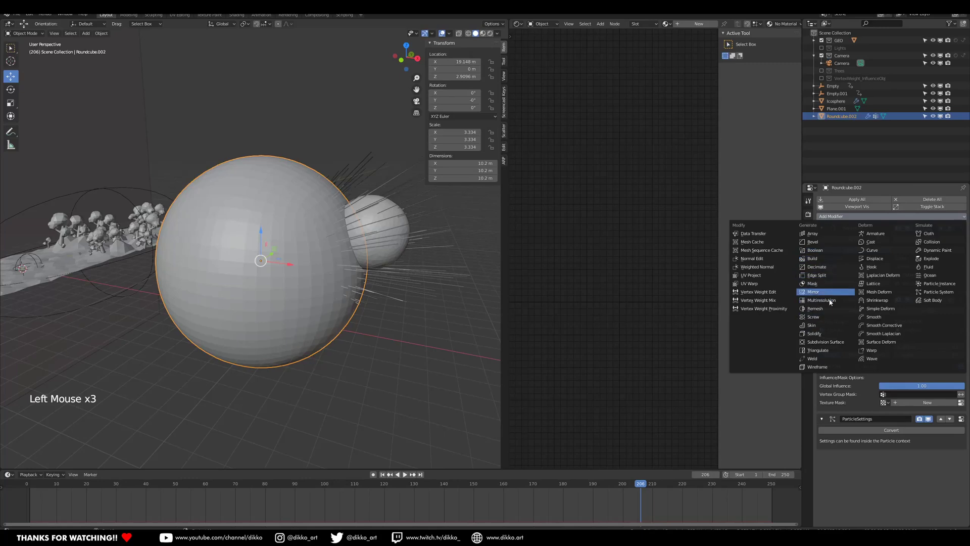
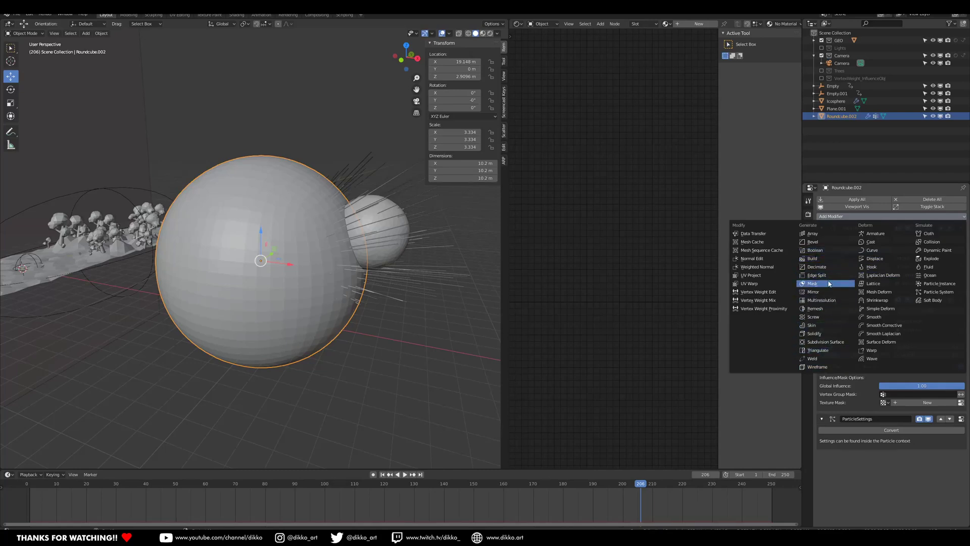
pyautogui.click(875, 258)
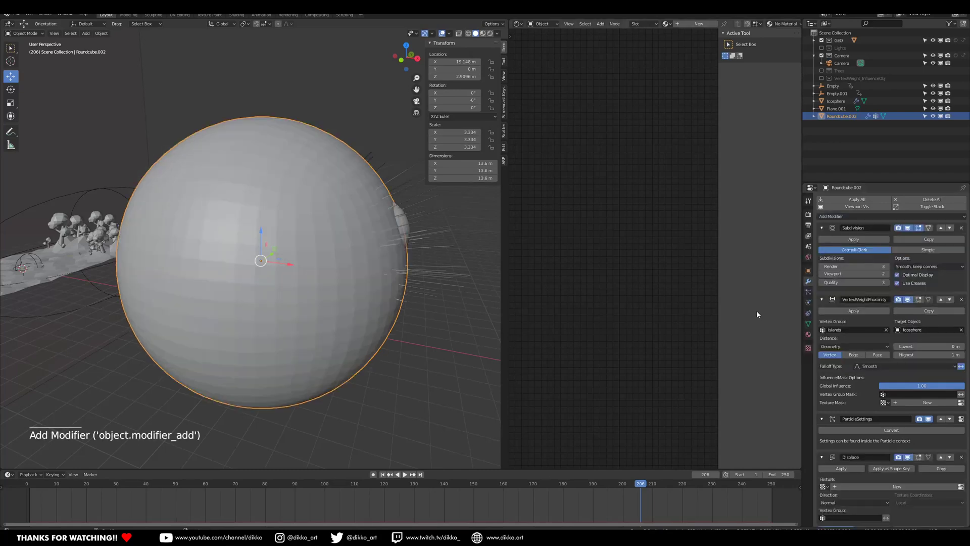
pyautogui.click(937, 487)
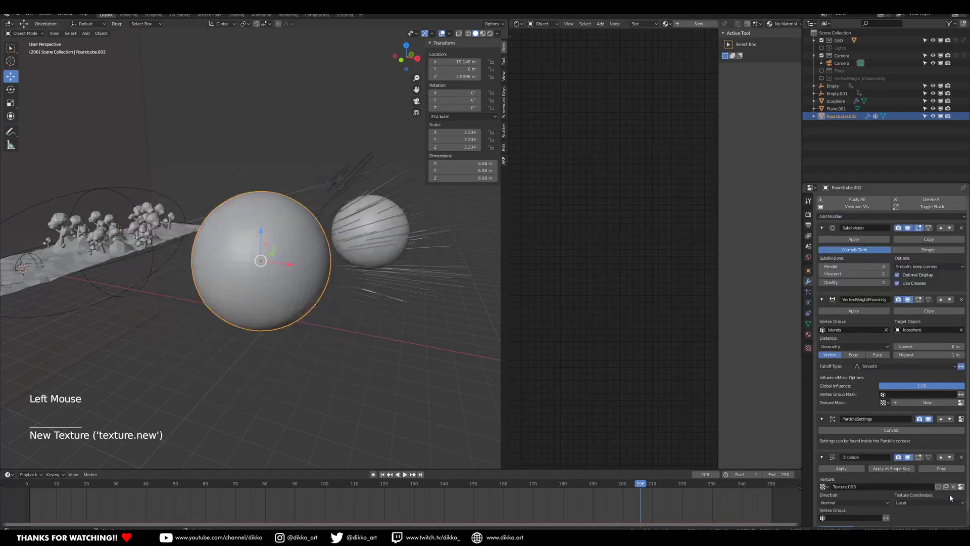
pyautogui.click(914, 503)
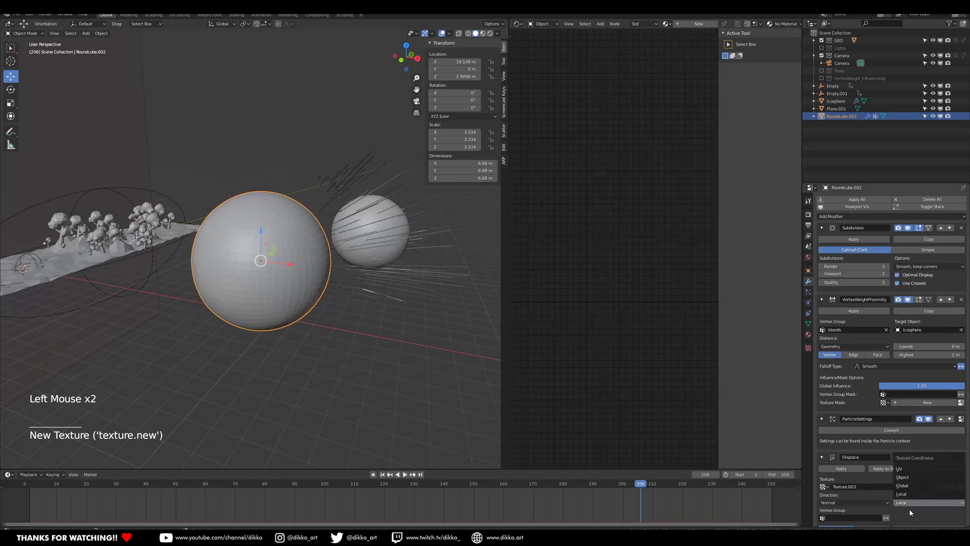
pyautogui.click(911, 471)
# Enter Edit Mode on the round cube and change the empty node editor area to the UV Editor.
pyautogui.press('Tab')
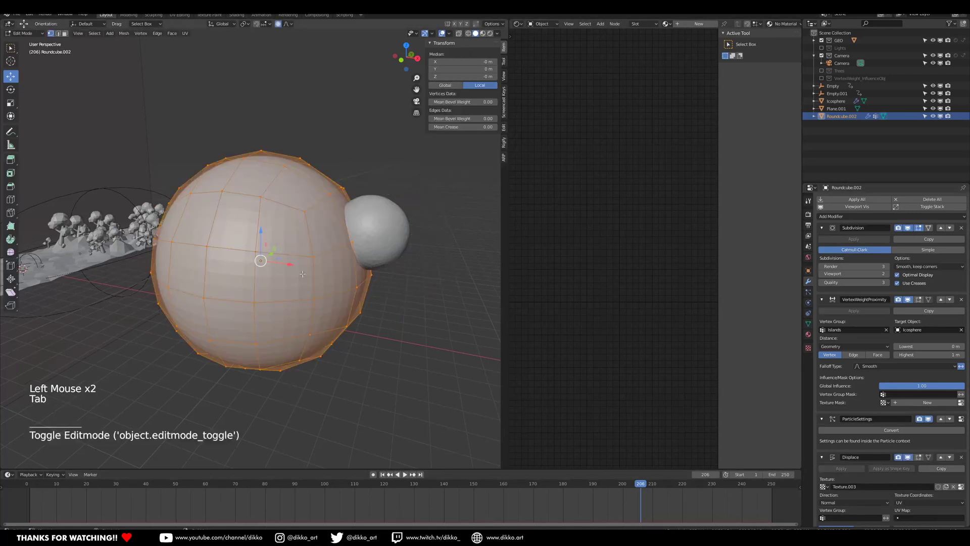
pyautogui.click(518, 24)
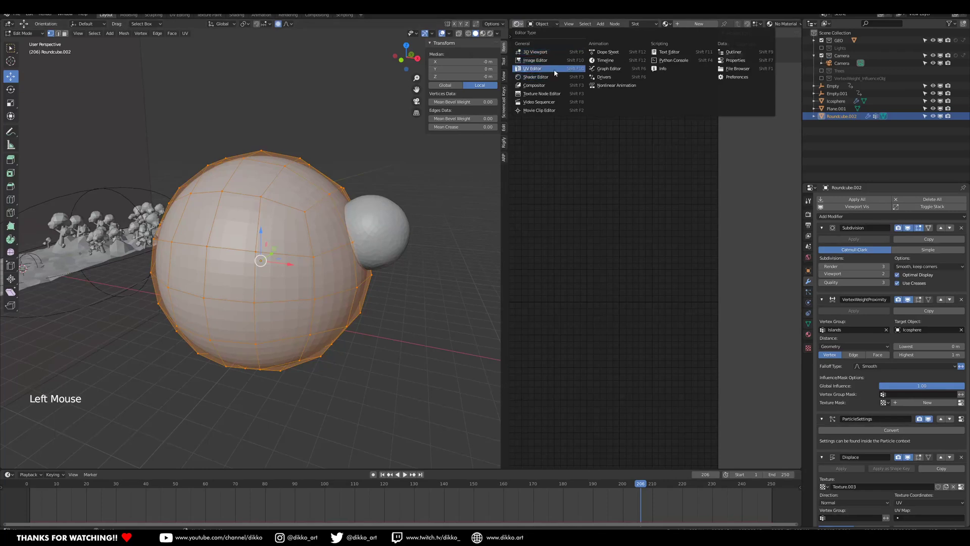
pyautogui.click(541, 72)
pyautogui.scroll(-1, 296, 286)
pyautogui.scroll(1, 295, 286)
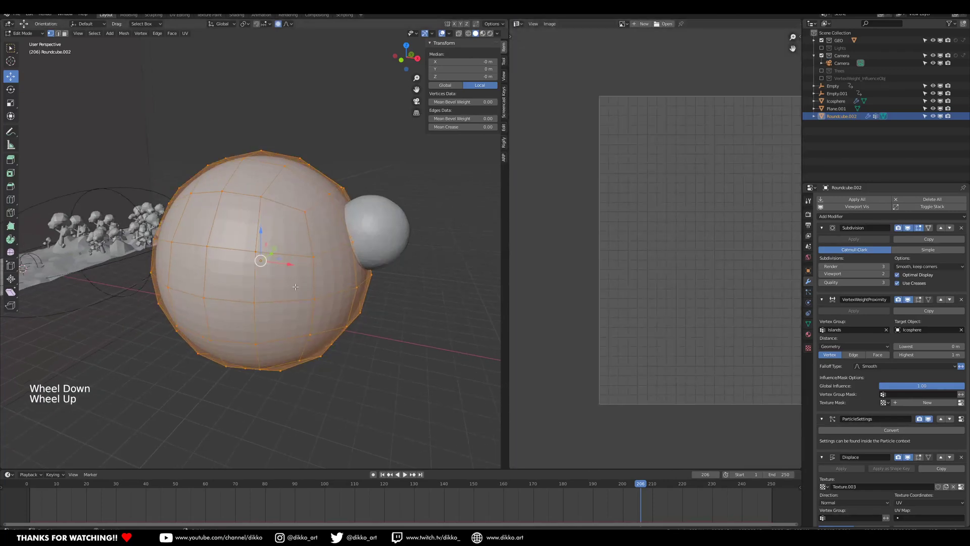
# Select edge loops around the round cube's corner regions in edge mode and mark them as seams.
pyautogui.click(65, 33)
pyautogui.keyDown('alt'); pyautogui.click(309, 233); pyautogui.keyUp('alt')
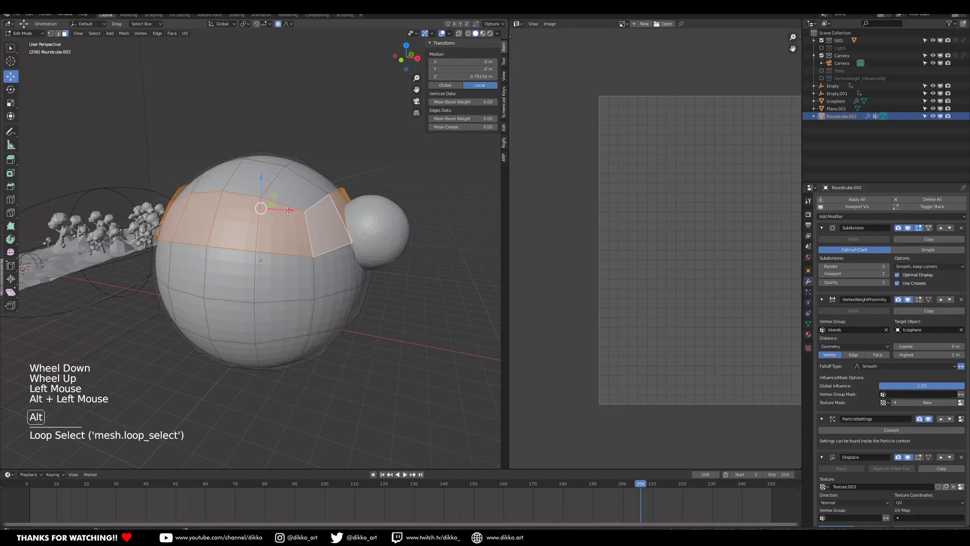
pyautogui.click(59, 34)
pyautogui.keyDown('alt'); pyautogui.click(302, 210); pyautogui.keyUp('alt')
pyautogui.keyDown('alt'); pyautogui.keyDown('shift'); pyautogui.click(308, 245); pyautogui.keyUp('shift'); pyautogui.keyUp('alt')
pyautogui.keyDown('alt'); pyautogui.keyDown('shift'); pyautogui.click(312, 200); pyautogui.keyUp('shift'); pyautogui.keyUp('alt')
pyautogui.moveTo(312, 200); pyautogui.dragTo(271, 203, button='middle')
pyautogui.keyDown('alt'); pyautogui.keyDown('shift'); pyautogui.click(405, 223); pyautogui.keyUp('shift'); pyautogui.keyUp('alt')
pyautogui.keyDown('alt'); pyautogui.keyDown('shift'); pyautogui.click(167, 214); pyautogui.keyUp('shift'); pyautogui.keyUp('alt')
pyautogui.keyDown('alt'); pyautogui.keyDown('shift'); pyautogui.click(260, 203); pyautogui.keyUp('shift'); pyautogui.keyUp('alt')
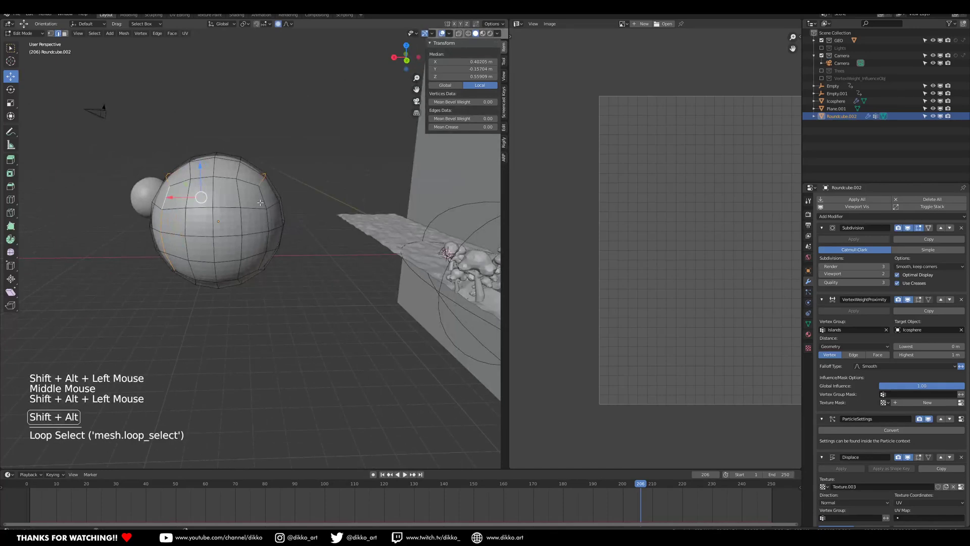
pyautogui.hotkey('ctrl', 'e')
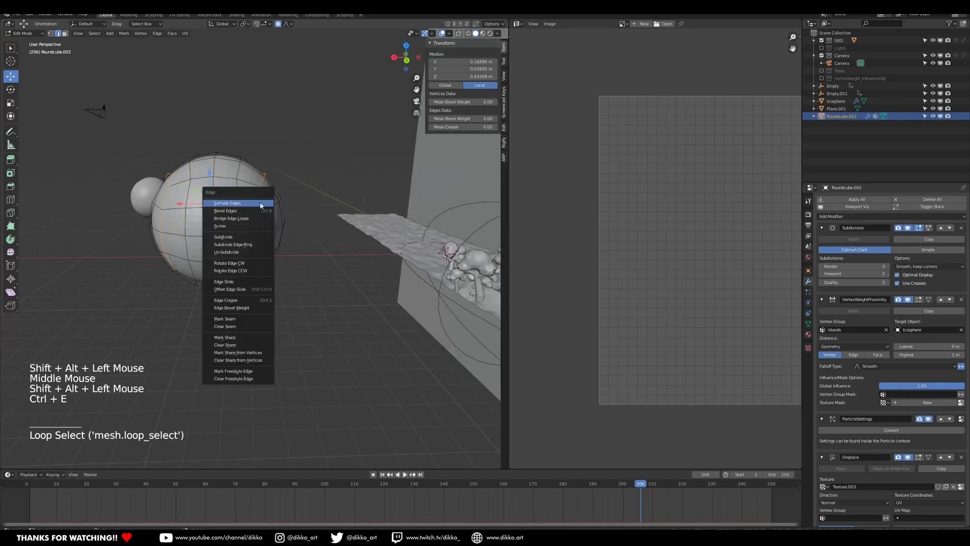
pyautogui.click(230, 319)
# Unwrap the round cube's entire mesh along the seams and return to Object Mode.
pyautogui.press('a')
pyautogui.press('u')
pyautogui.click(261, 277)
pyautogui.scroll(-2, 601, 257)
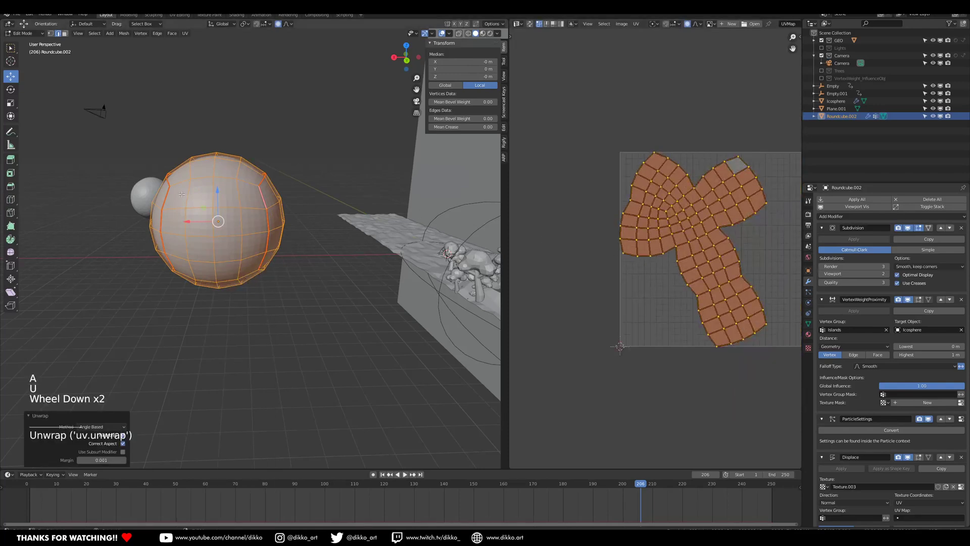
pyautogui.moveTo(182, 194); pyautogui.dragTo(46, 212, button='middle')
pyautogui.moveTo(384, 237); pyautogui.dragTo(324, 228, button='middle')
pyautogui.press('Tab')
pyautogui.moveTo(364, 267); pyautogui.dragTo(313, 238, button='middle')
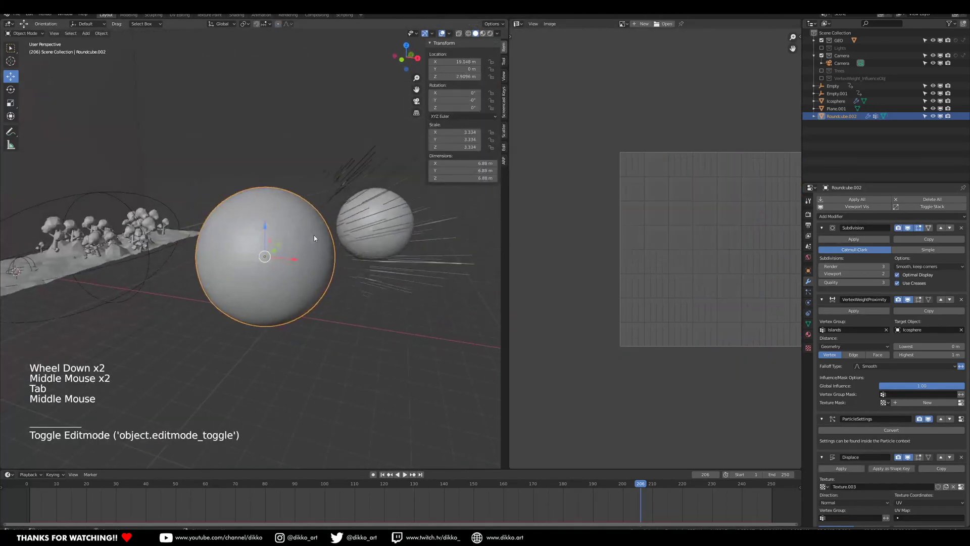
pyautogui.scroll(1, 314, 238)
# Change the round cube's displacement texture type to Clouds and set its size to 0.18.
pyautogui.click(356, 270)
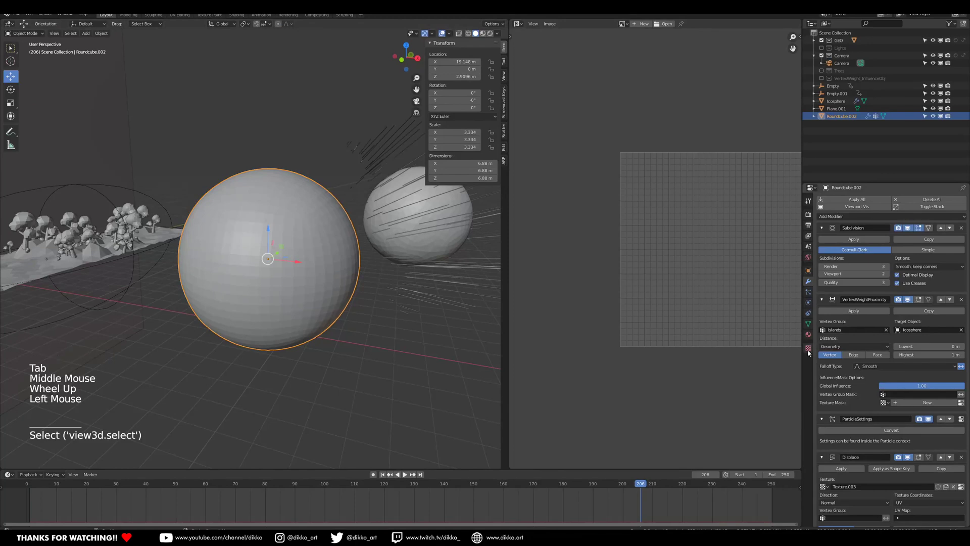
pyautogui.click(962, 487)
pyautogui.click(890, 224)
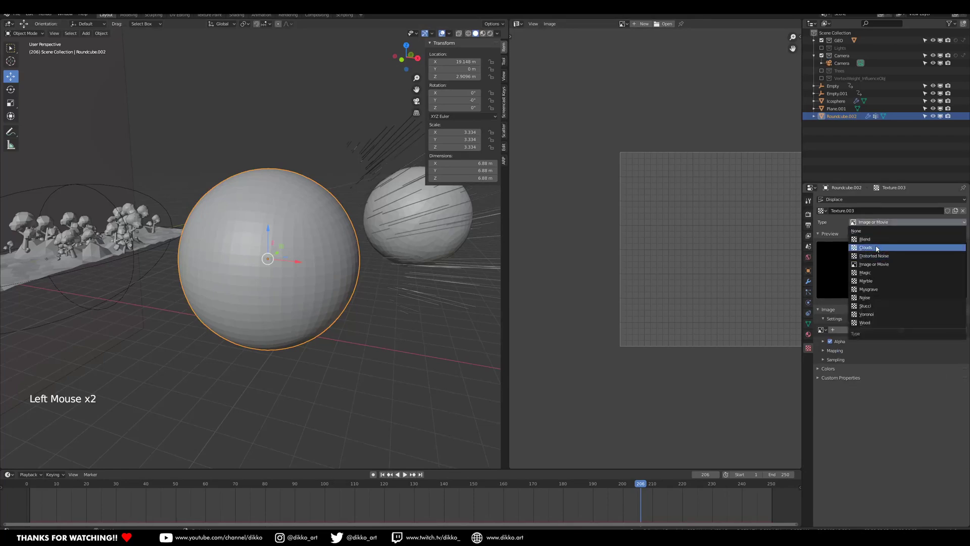
pyautogui.click(879, 251)
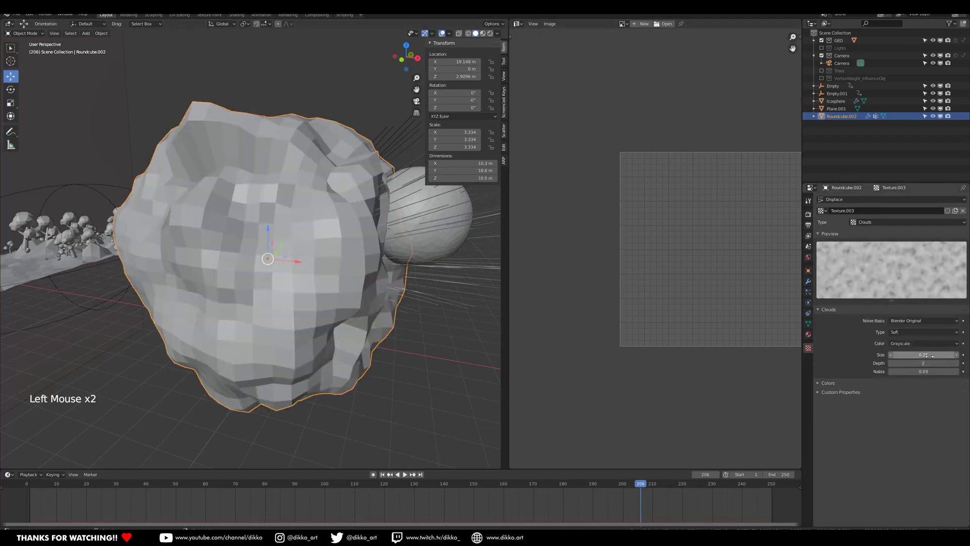
pyautogui.moveTo(908, 357); pyautogui.dragTo(886, 357)
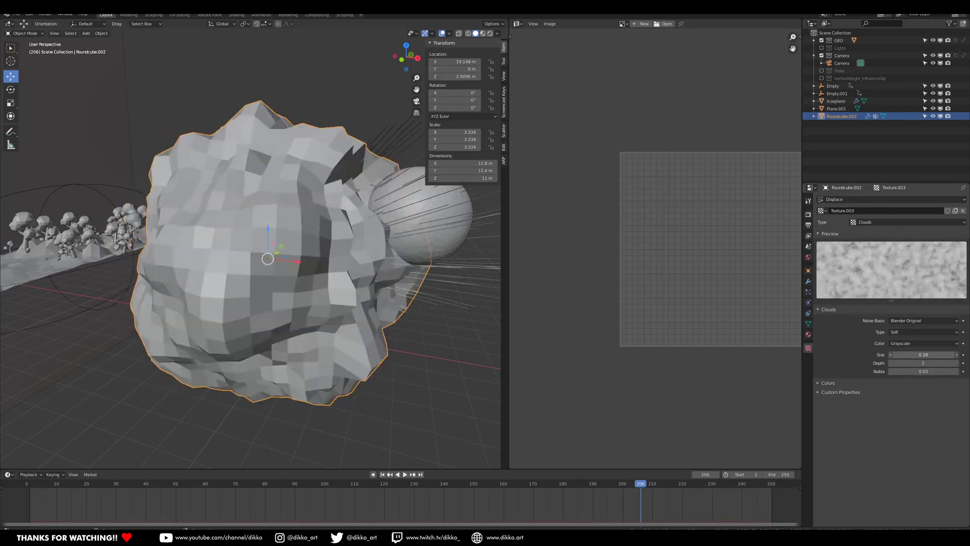
# Limit the round cube's Displace modifier to the Islands vertex group.
pyautogui.click(809, 281)
pyautogui.scroll(-1, 854, 495)
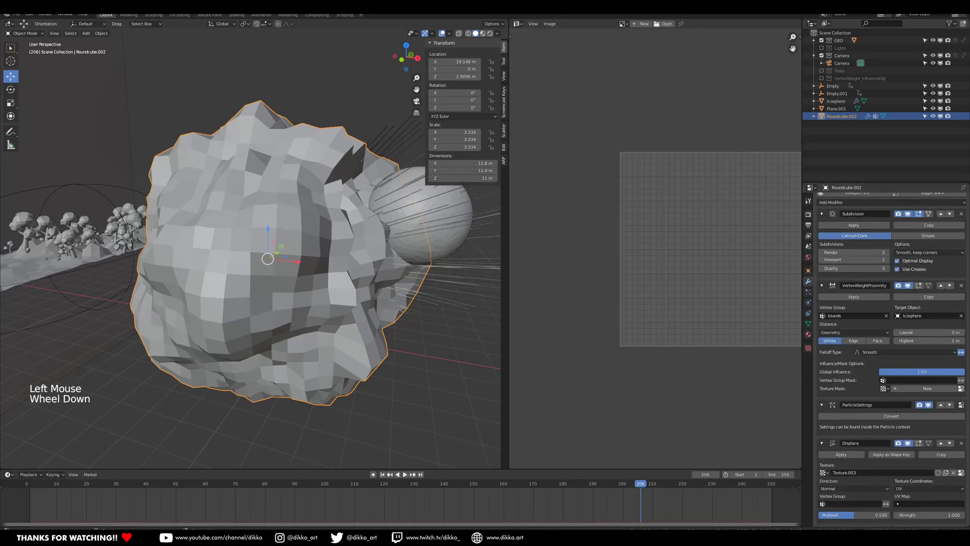
pyautogui.click(837, 504)
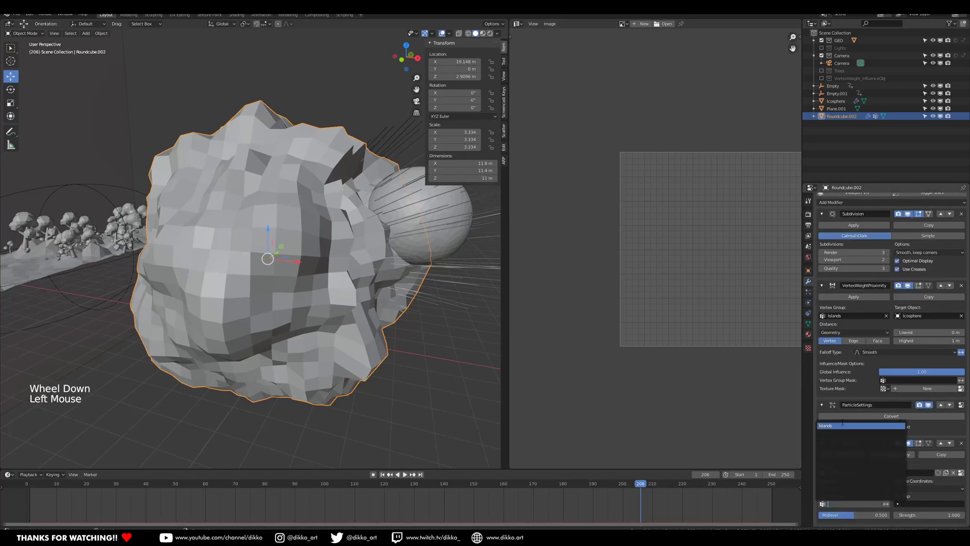
pyautogui.click(836, 426)
pyautogui.moveTo(429, 328); pyautogui.dragTo(407, 332, button='middle')
# Set the Displace modifier's midlevel to 0.300 and adjust its strength.
pyautogui.scroll(-1, 559, 410)
pyautogui.moveTo(858, 515); pyautogui.dragTo(841, 516)
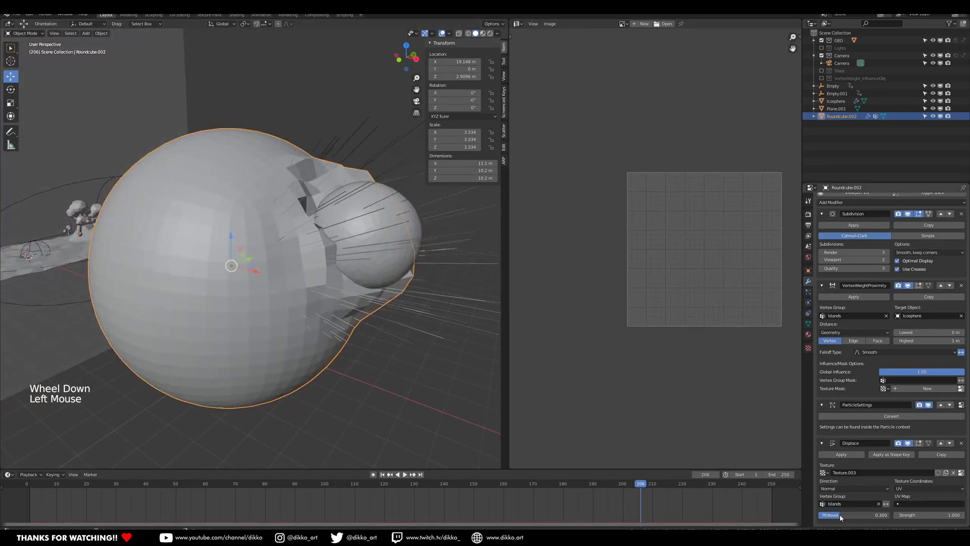
pyautogui.moveTo(928, 514)
pyautogui.mouseDown()
pyautogui.moveTo(915, 515)
pyautogui.moveTo(931, 515)
pyautogui.mouseUp()
# Move the icosphere freely over the displaced surface to about X 23.51 m, Y -0.22 m, Z 5.69 m.
pyautogui.moveTo(364, 298); pyautogui.dragTo(399, 276, button='middle')
pyautogui.click(391, 207)
pyautogui.press('g')
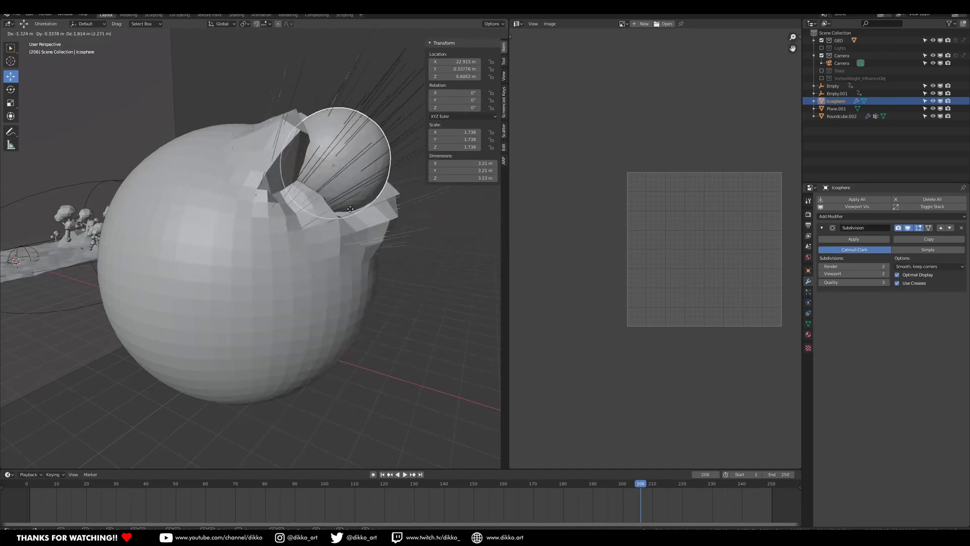
pyautogui.click(377, 240)
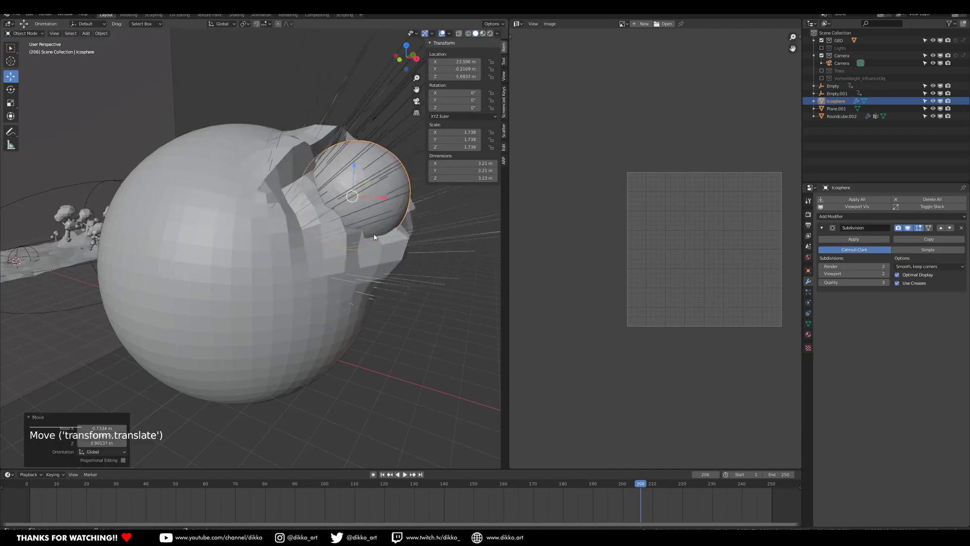
# Switch to the streaming software window and check the stream chat.
pyautogui.hotkey('alt', 'Tab')
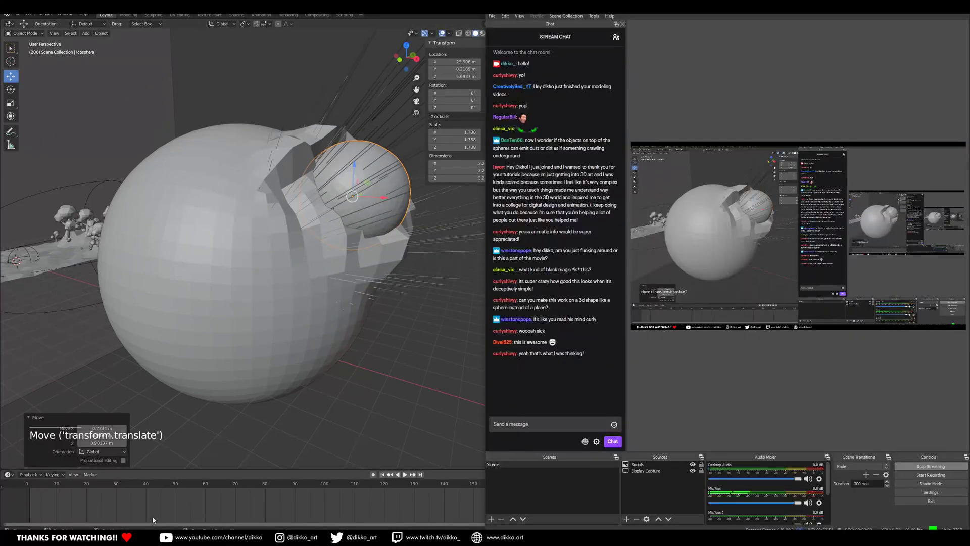
pyautogui.scroll(-1, 316, 277)
pyautogui.scroll(1, 279, 276)
# Move the icosphere freely over the sphere's upper side to about X 22.67 m, Y 0.22 m, Z 7.76 m and save the file.
pyautogui.moveTo(279, 276); pyautogui.dragTo(359, 208, button='middle')
pyautogui.scroll(-1, 307, 289)
pyautogui.press('g')
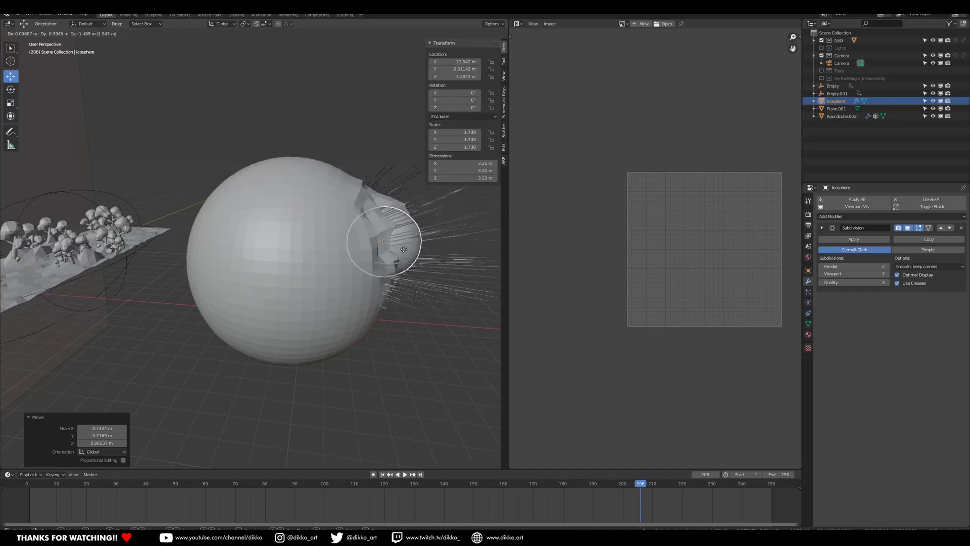
pyautogui.click(394, 160)
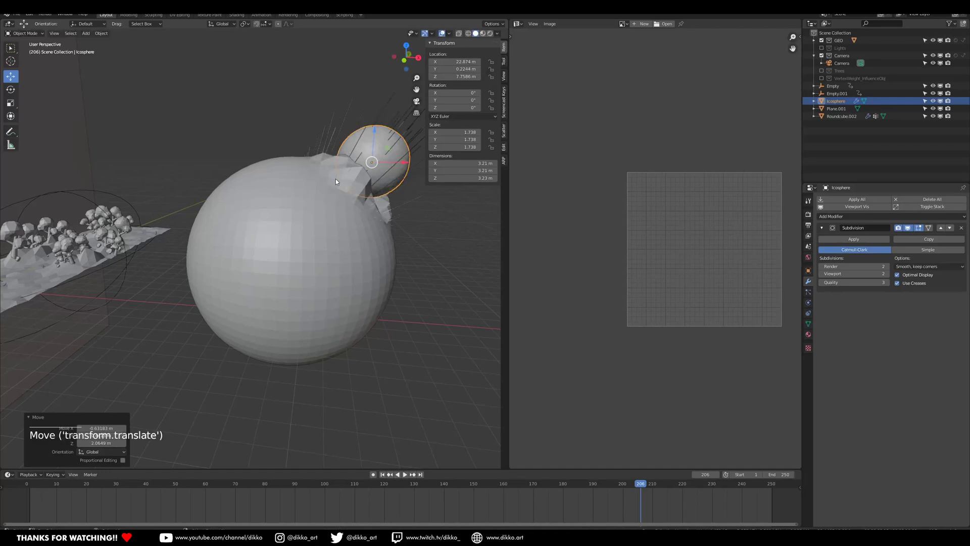
pyautogui.click(306, 220)
pyautogui.hotkey('ctrl', 's')
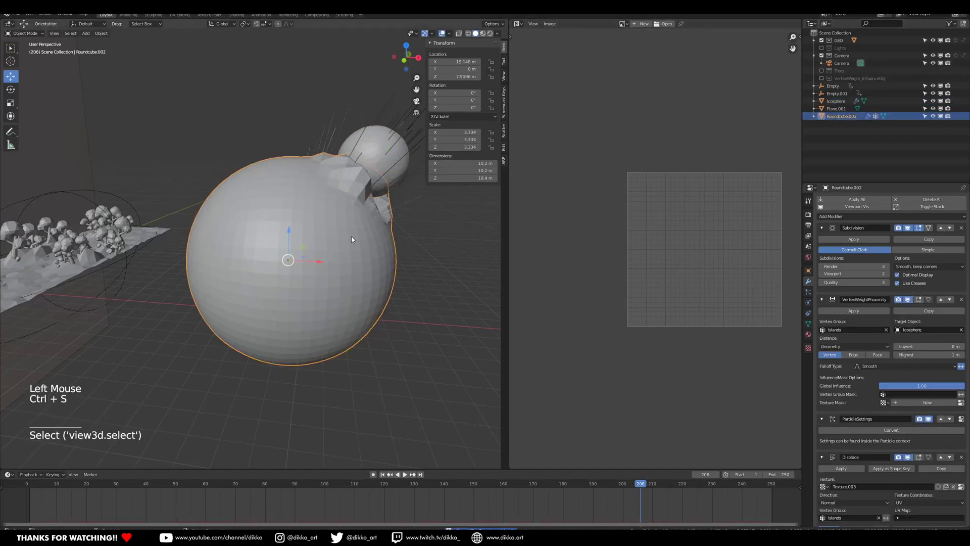
# Render the round cube's hair particles as a collection, with Trees as the instance collection.
pyautogui.moveTo(272, 258); pyautogui.dragTo(316, 248, button='middle')
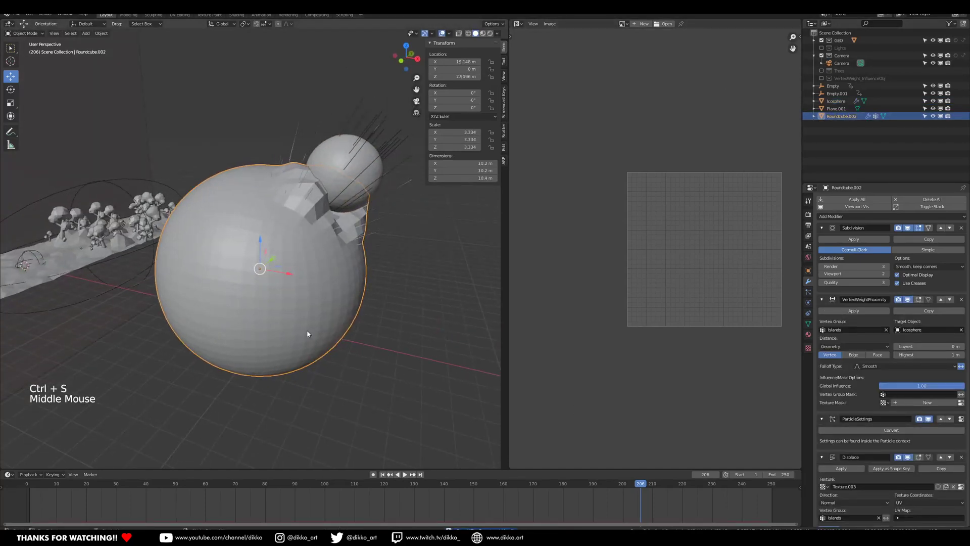
pyautogui.click(961, 419)
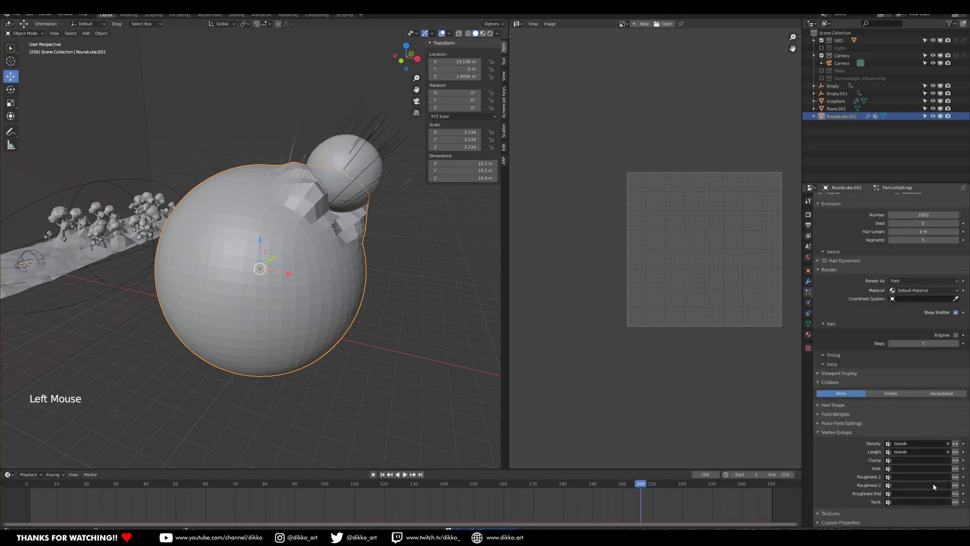
pyautogui.scroll(1, 933, 317)
pyautogui.click(898, 297)
pyautogui.click(905, 330)
pyautogui.click(909, 351)
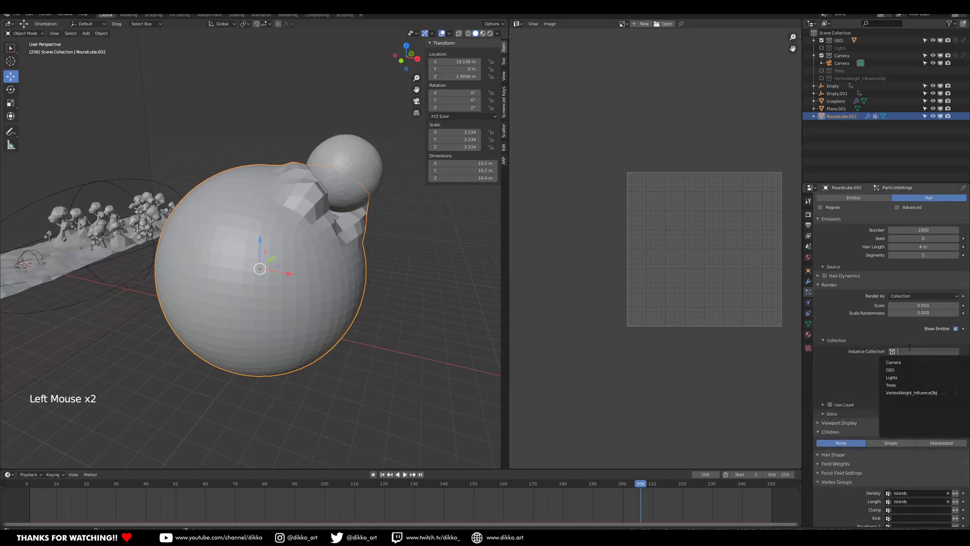
pyautogui.click(898, 385)
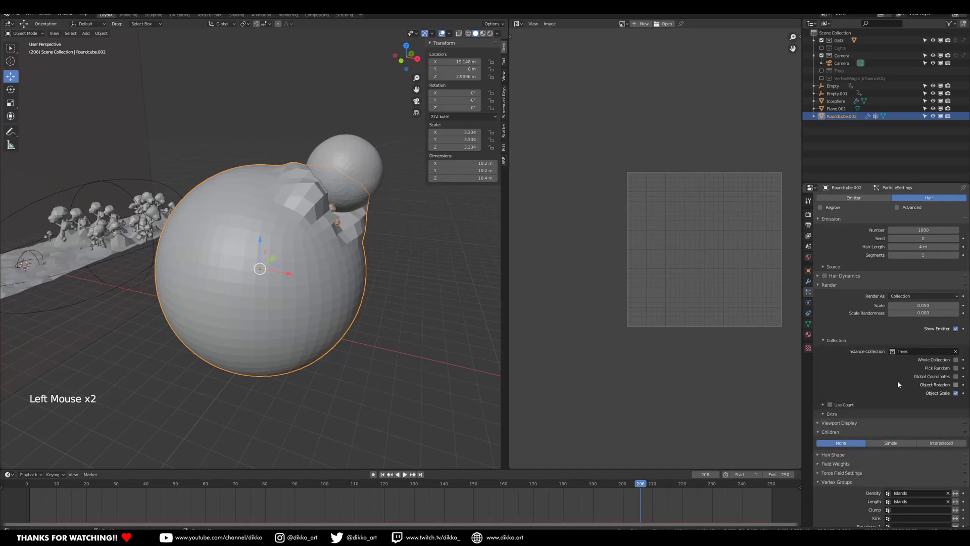
# Set the round cube's tree particle scale to 0.220 and enable Object Rotation.
pyautogui.moveTo(282, 244); pyautogui.dragTo(249, 256, button='middle')
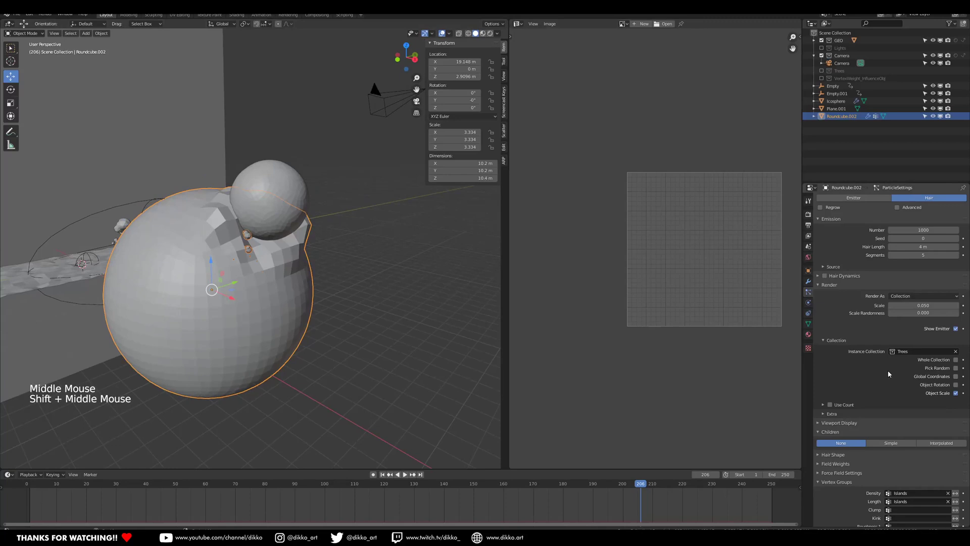
pyautogui.moveTo(905, 305); pyautogui.dragTo(945, 305)
pyautogui.click(954, 385)
pyautogui.moveTo(328, 289); pyautogui.dragTo(368, 240, button='middle')
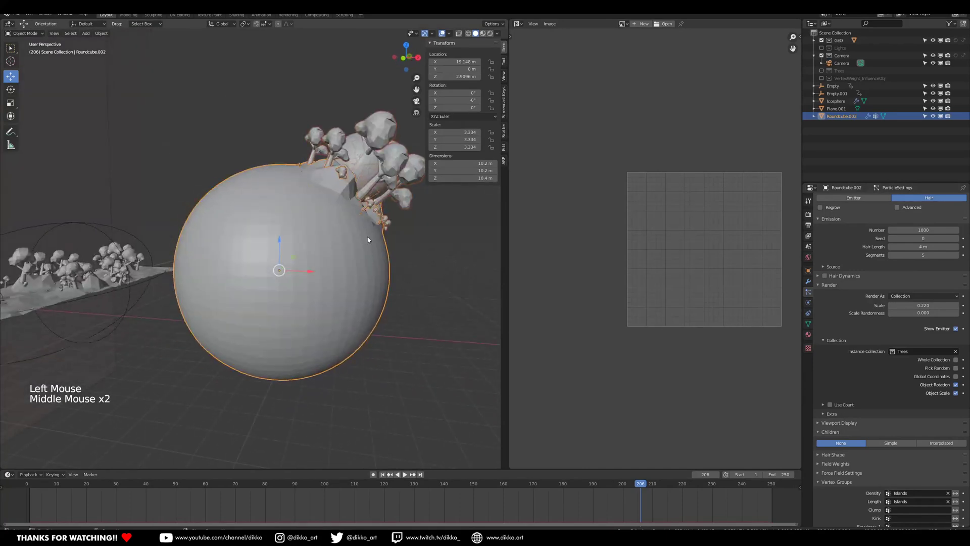
# Move the icosphere freely across the sphere's surface twice to test how the trees follow it.
pyautogui.click(360, 170)
pyautogui.press('g')
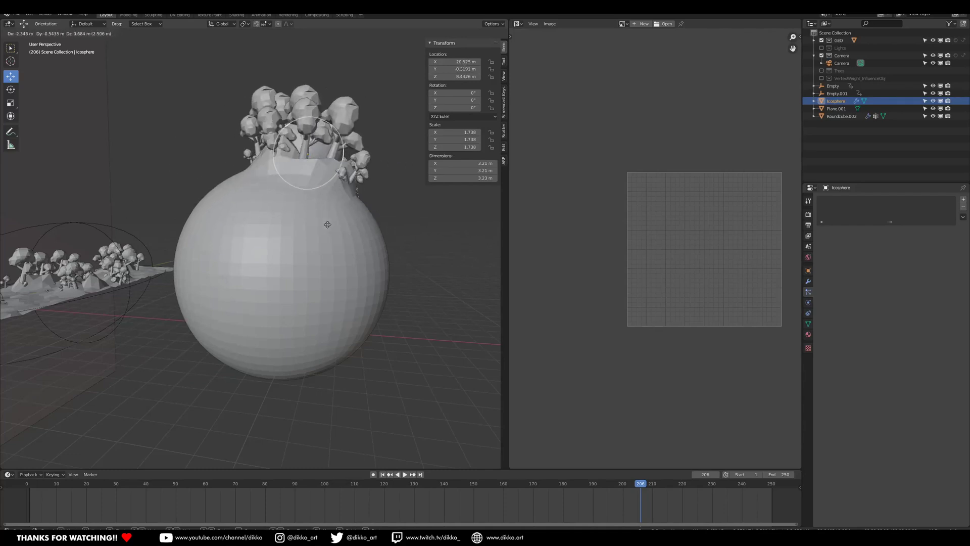
pyautogui.click(349, 230)
pyautogui.moveTo(353, 232); pyautogui.dragTo(244, 251, button='middle')
pyautogui.moveTo(258, 347); pyautogui.dragTo(292, 342, button='middle')
pyautogui.press('g')
pyautogui.click(366, 315)
# Compare the particle settings of the island plane with those of the round cube.
pyautogui.keyDown('shift'); pyautogui.moveTo(271, 272); pyautogui.dragTo(96, 355, button='middle'); pyautogui.keyUp('shift')
pyautogui.scroll(-1, 313, 250)
pyautogui.keyDown('shift'); pyautogui.moveTo(96, 355); pyautogui.dragTo(129, 334, button='middle'); pyautogui.keyUp('shift')
pyautogui.click(129, 335)
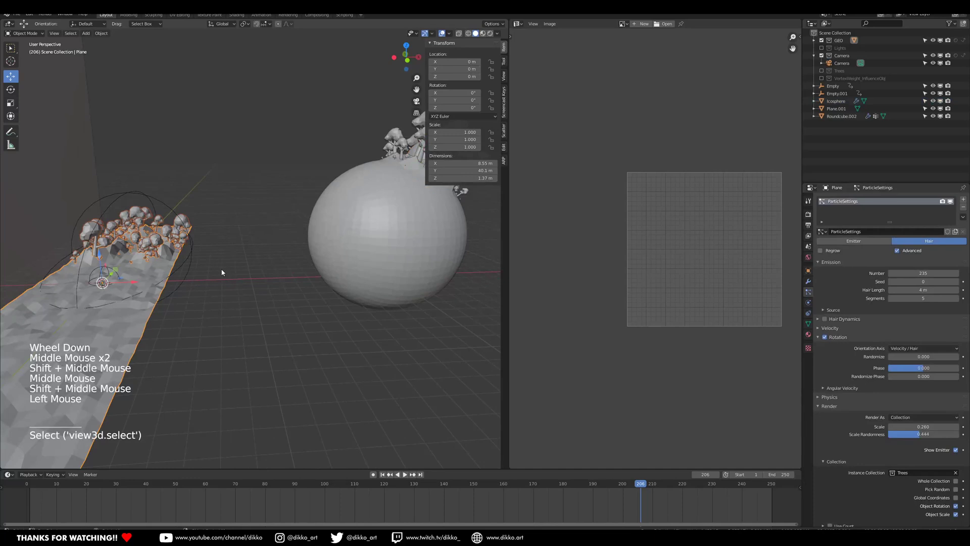
pyautogui.moveTo(220, 272); pyautogui.dragTo(205, 274, button='middle')
pyautogui.click(387, 258)
pyautogui.click(121, 329)
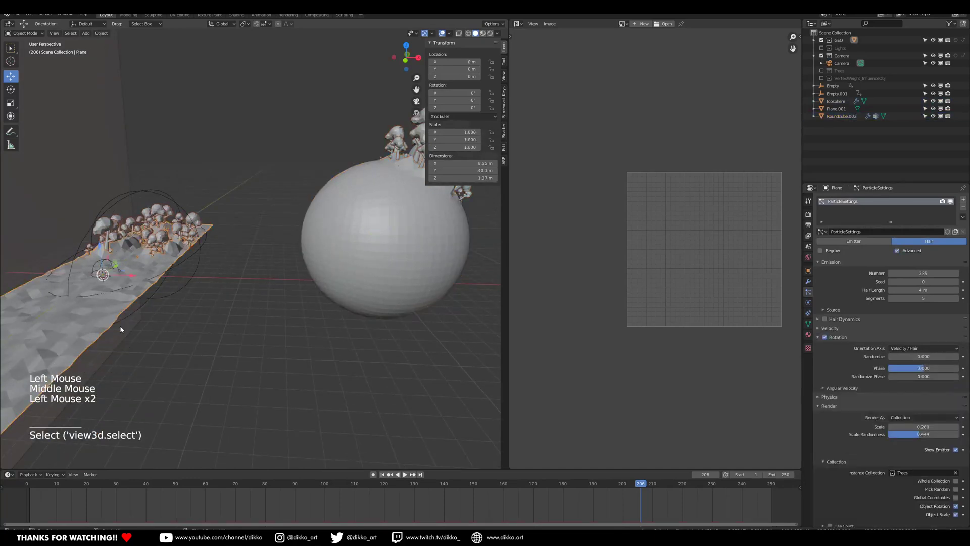
pyautogui.click(366, 274)
pyautogui.scroll(-2, 263, 294)
pyautogui.moveTo(264, 294); pyautogui.dragTo(237, 296, button='middle')
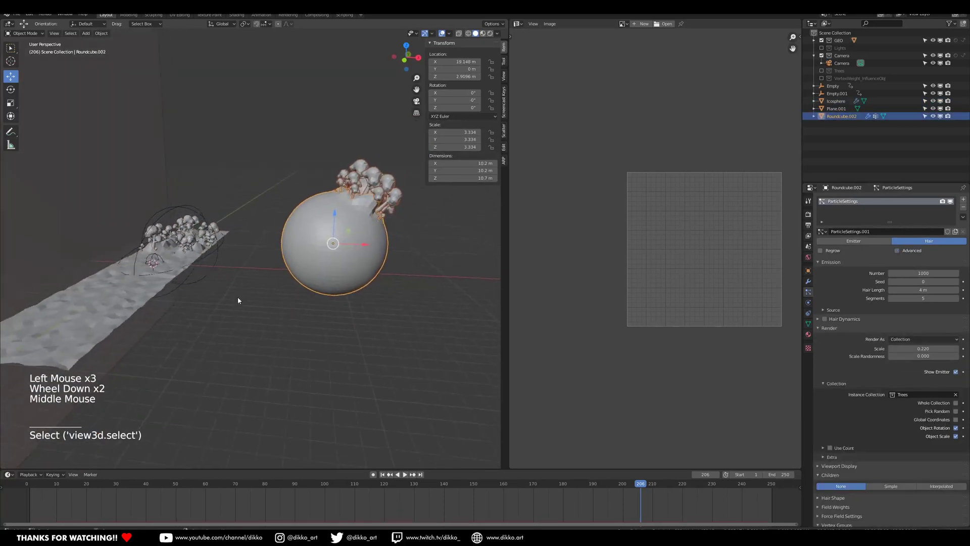
# Show the viewport in rendered shading and apply the island plane's Ocean material to the round cube.
pyautogui.click(490, 38)
pyautogui.click(490, 33)
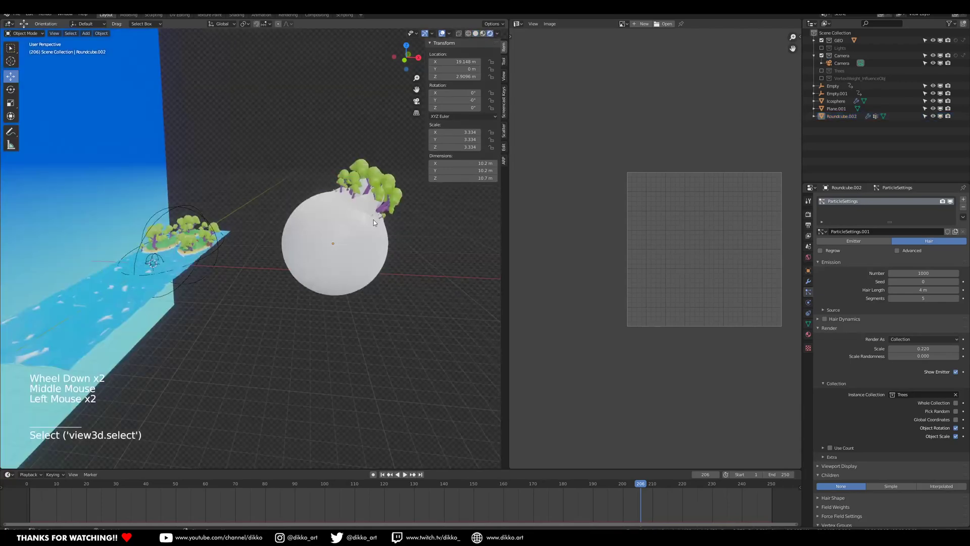
pyautogui.click(309, 278)
pyautogui.click(164, 325)
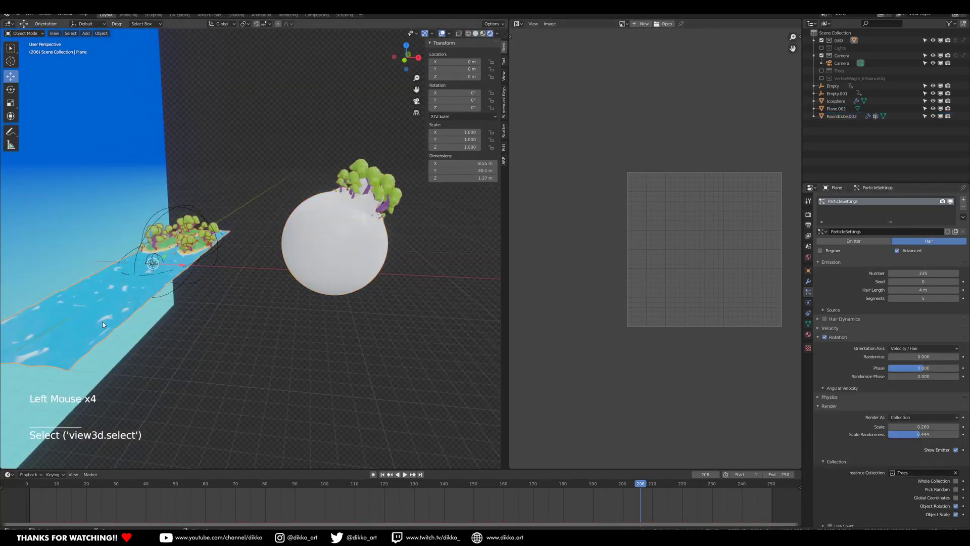
pyautogui.click(807, 334)
pyautogui.moveTo(822, 233); pyautogui.dragTo(361, 257)
pyautogui.moveTo(278, 286); pyautogui.dragTo(337, 318, button='middle')
pyautogui.scroll(2, 263, 282)
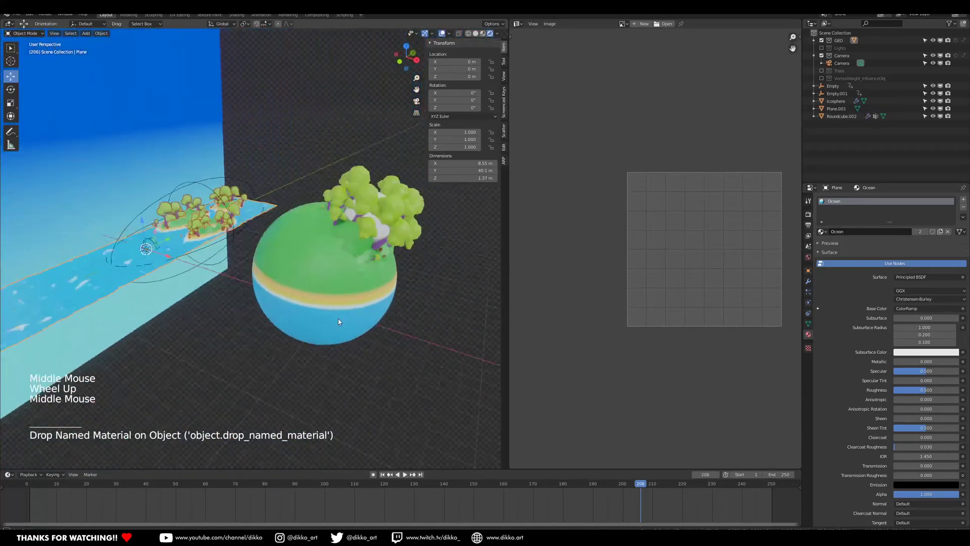
# Give the round cube its own independent copy of the Ocean material.
pyautogui.scroll(1, 401, 287)
pyautogui.click(402, 287)
pyautogui.click(920, 232)
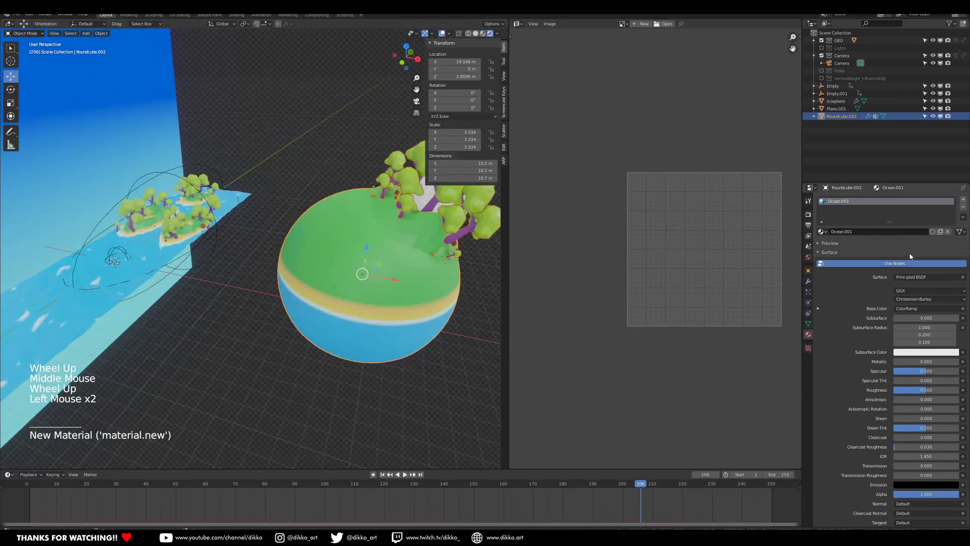
pyautogui.keyDown('shift'); pyautogui.moveTo(384, 258); pyautogui.dragTo(318, 224, button='middle'); pyautogui.keyUp('shift')
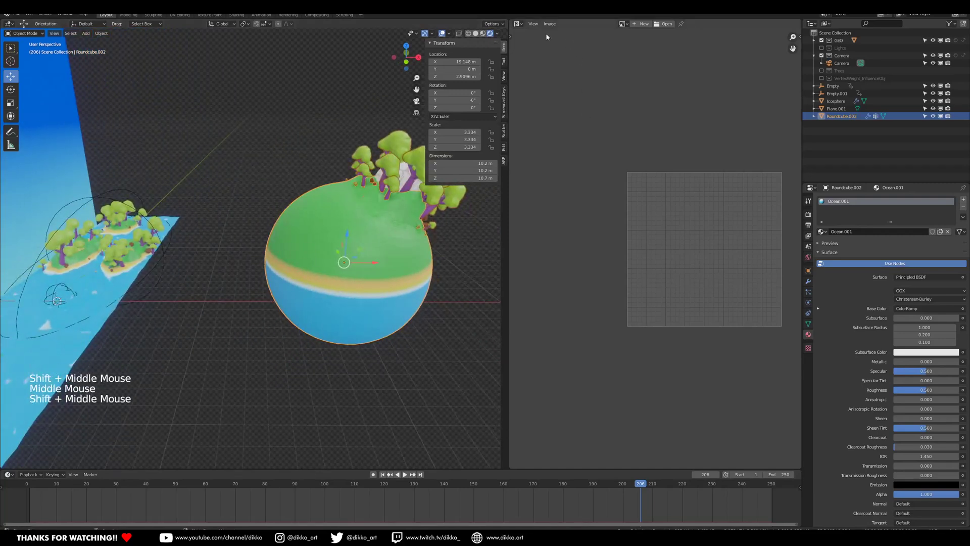
# Replace the image editor with the Shader Editor and bring the copied material's coordinate and mapping nodes into view.
pyautogui.click(517, 24)
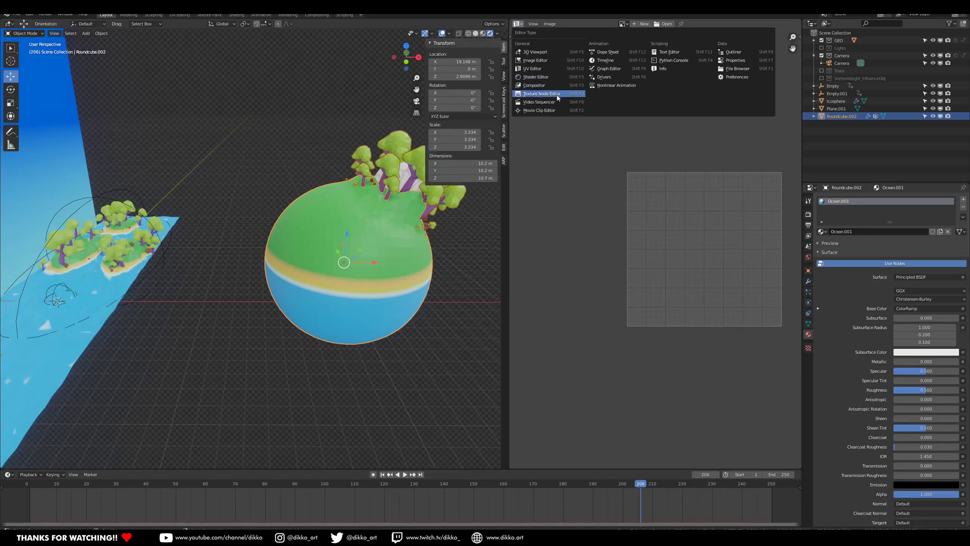
pyautogui.click(537, 78)
pyautogui.moveTo(560, 229); pyautogui.dragTo(652, 206, button='middle')
pyautogui.moveTo(511, 268); pyautogui.dragTo(544, 221, button='middle')
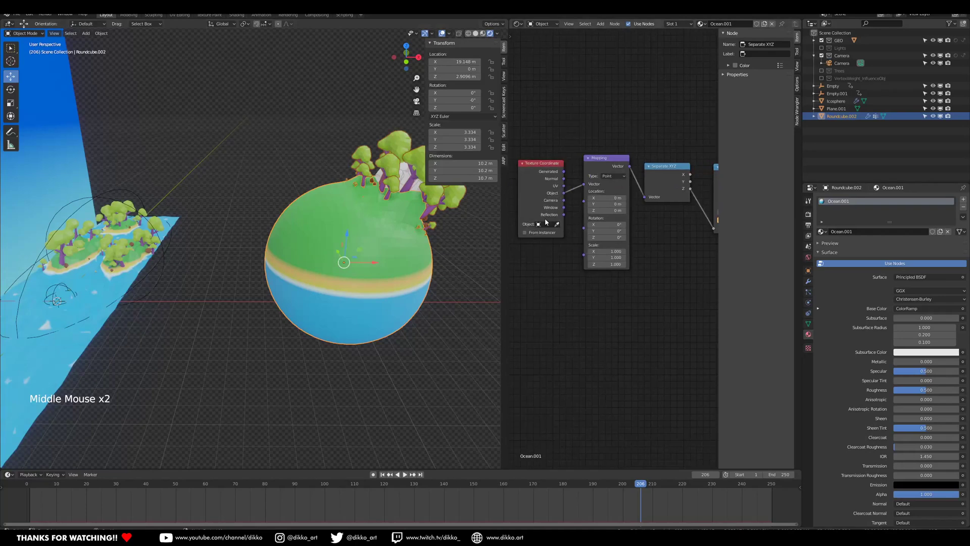
pyautogui.moveTo(660, 208); pyautogui.dragTo(606, 208, button='middle')
# Add a Geometry node and link its Pointiness output to the ColorRamp's Fac input.
pyautogui.hotkey('shift', 'a')
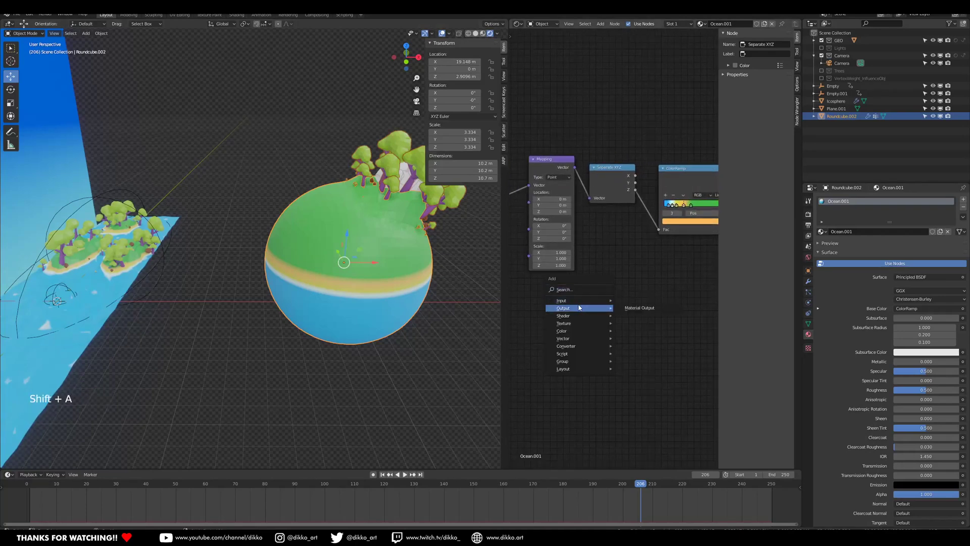
pyautogui.write('ge')
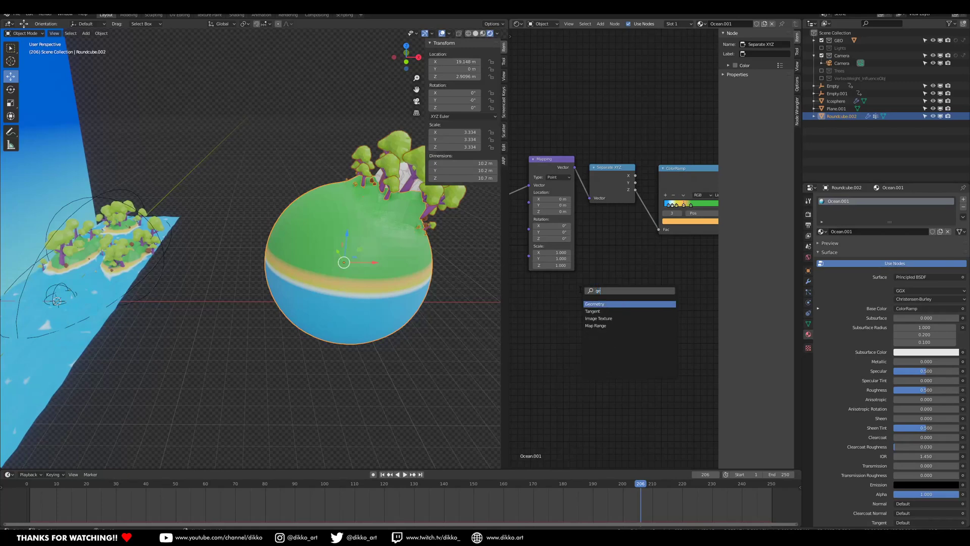
pyautogui.press('Return')
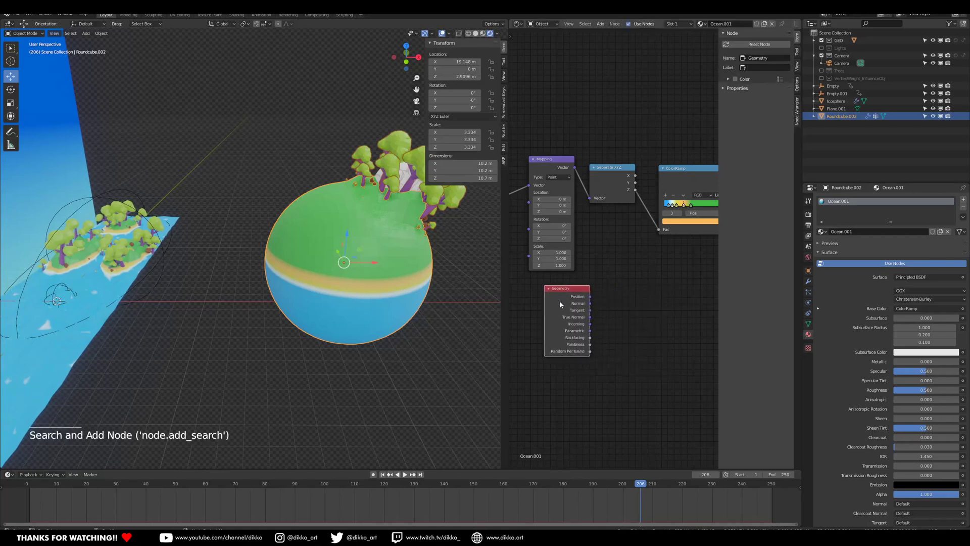
pyautogui.click(601, 338)
pyautogui.keyDown('shift'); pyautogui.moveTo(609, 327); pyautogui.dragTo(567, 338, button='middle'); pyautogui.keyUp('shift')
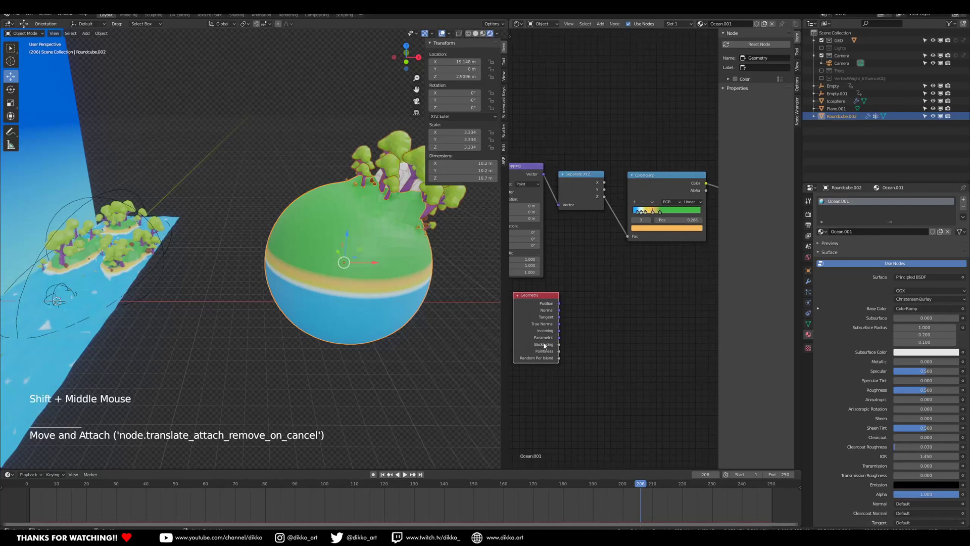
pyautogui.moveTo(559, 351); pyautogui.dragTo(627, 236)
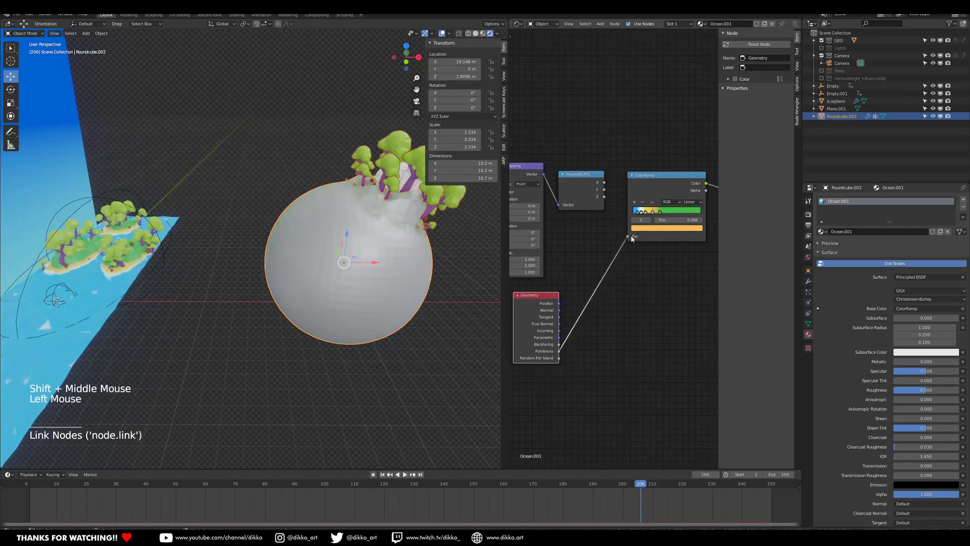
pyautogui.moveTo(328, 299); pyautogui.dragTo(417, 287, button='middle')
# Replace the Geometry node with an Ambient Occlusion node and link its Color output to the ColorRamp's Fac input.
pyautogui.click(536, 294)
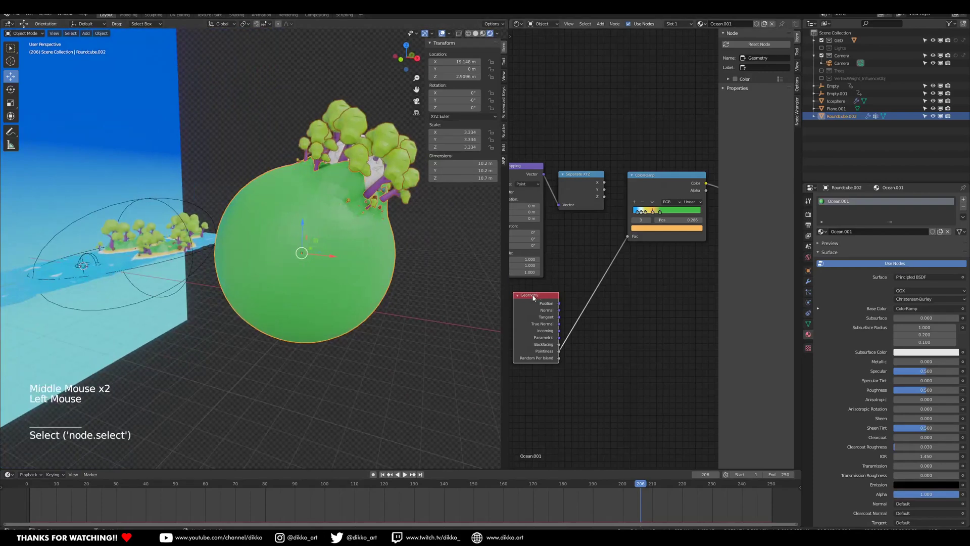
pyautogui.press('Delete')
pyautogui.hotkey('shift', 'a')
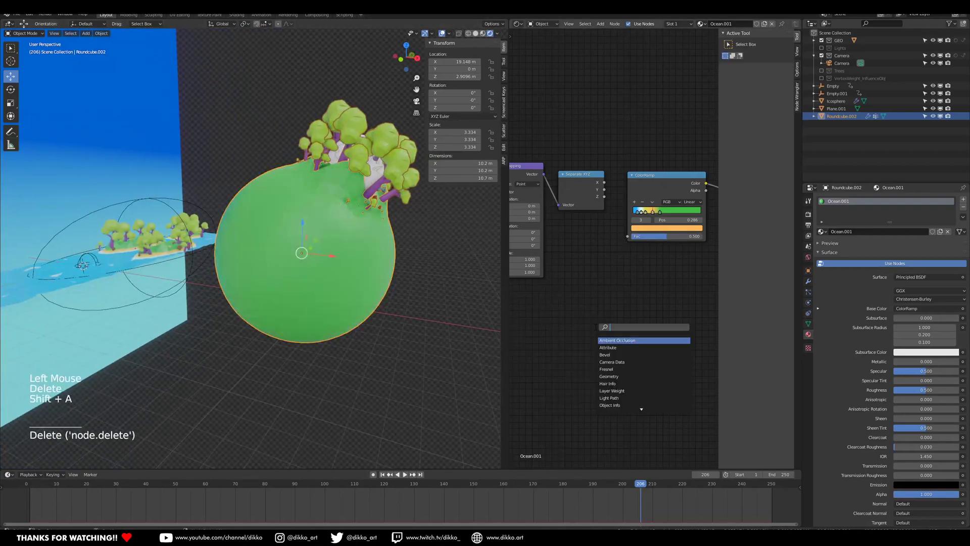
pyautogui.click(617, 340)
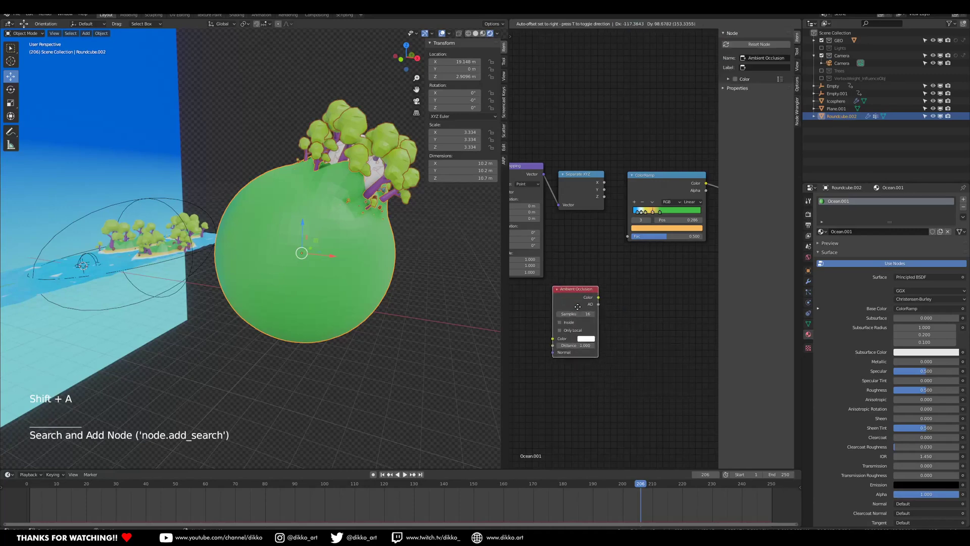
pyautogui.click(600, 292)
pyautogui.moveTo(594, 290); pyautogui.dragTo(627, 236)
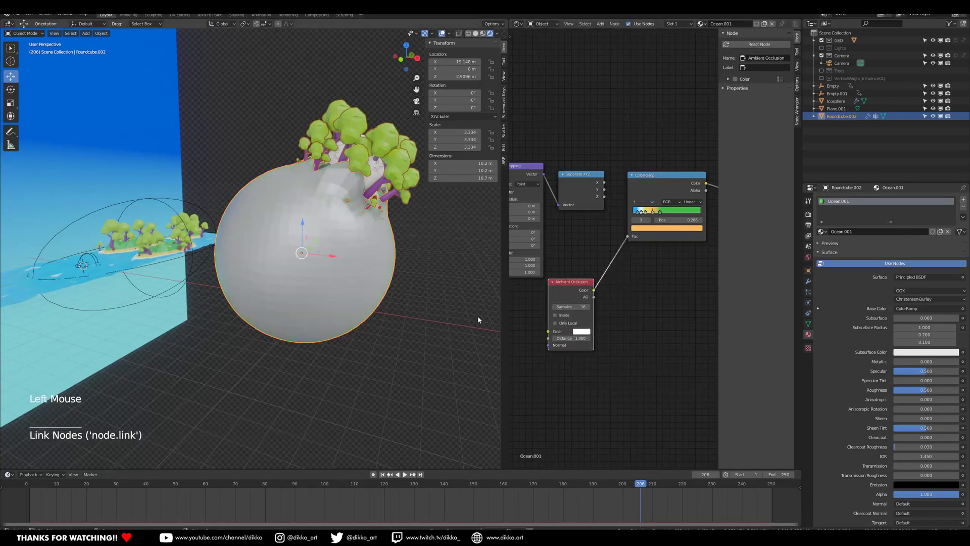
pyautogui.moveTo(253, 261); pyautogui.dragTo(208, 257, button='middle')
pyautogui.scroll(1, 208, 258)
# Try moving the ColorRamp's orange stop to about 0.795, and undo the change.
pyautogui.keyDown('shift'); pyautogui.moveTo(621, 264); pyautogui.dragTo(570, 286, button='middle'); pyautogui.keyUp('shift')
pyautogui.scroll(1, 608, 260)
pyautogui.scroll(1, 609, 261)
pyautogui.moveTo(609, 233); pyautogui.dragTo(647, 236)
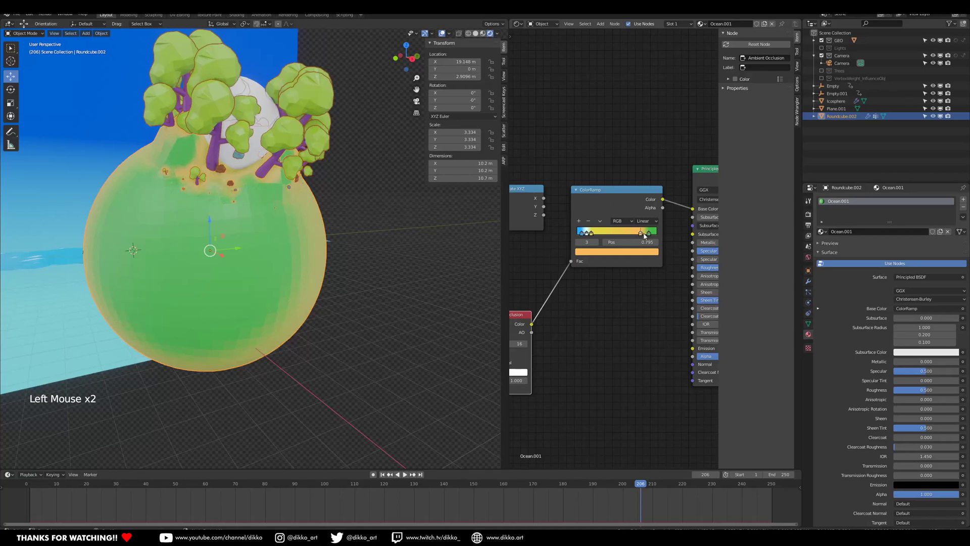
pyautogui.moveTo(268, 309); pyautogui.dragTo(325, 293, button='middle')
pyautogui.hotkey('ctrl', 'z')
pyautogui.hotkey('ctrl', 'z')
# Delete the Ambient Occlusion node and add a Geometry node below the Separate XYZ node.
pyautogui.keyDown('shift'); pyautogui.moveTo(571, 340); pyautogui.dragTo(592, 323, button='middle'); pyautogui.keyUp('shift')
pyautogui.click(584, 297)
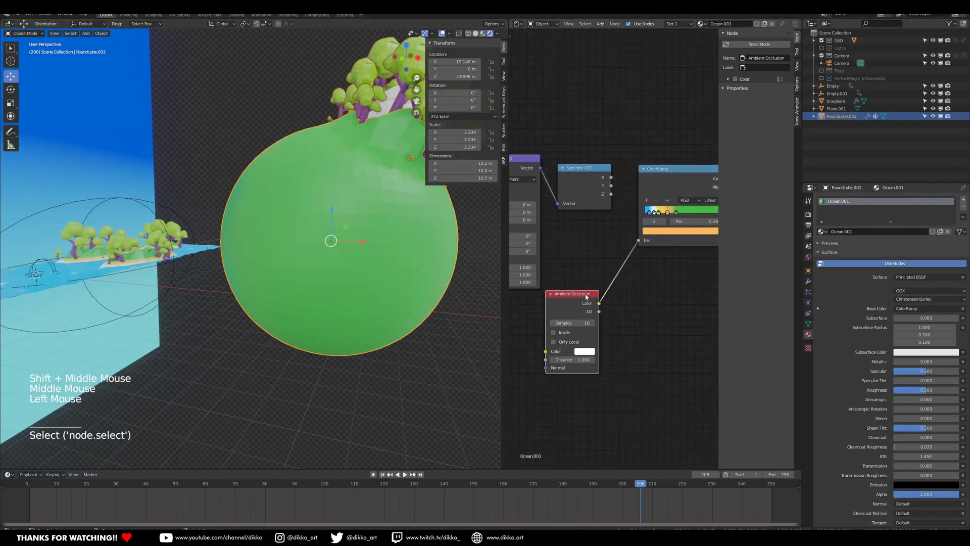
pyautogui.press('Delete')
pyautogui.hotkey('shift', 'a')
pyautogui.moveTo(581, 328)
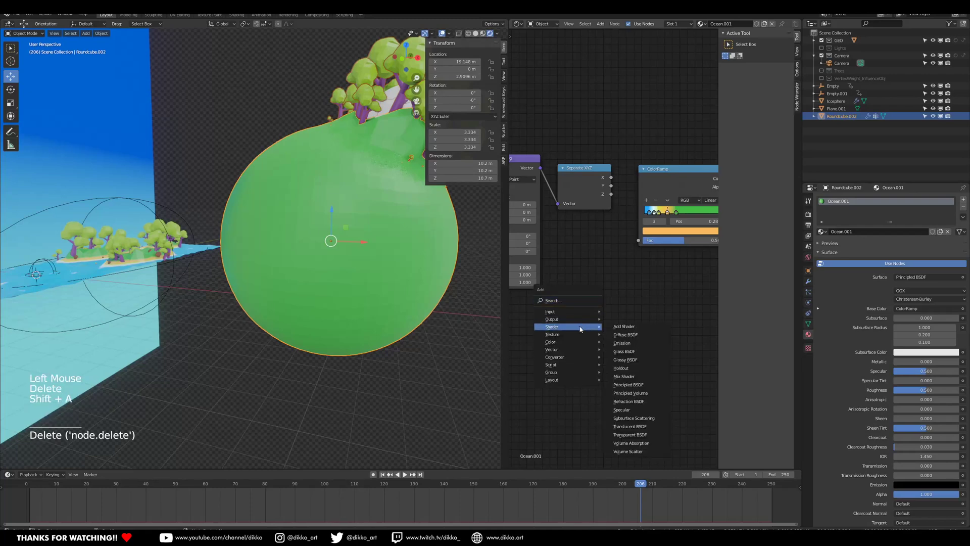
pyautogui.hotkey('shift', 'a')
pyautogui.write('ge')
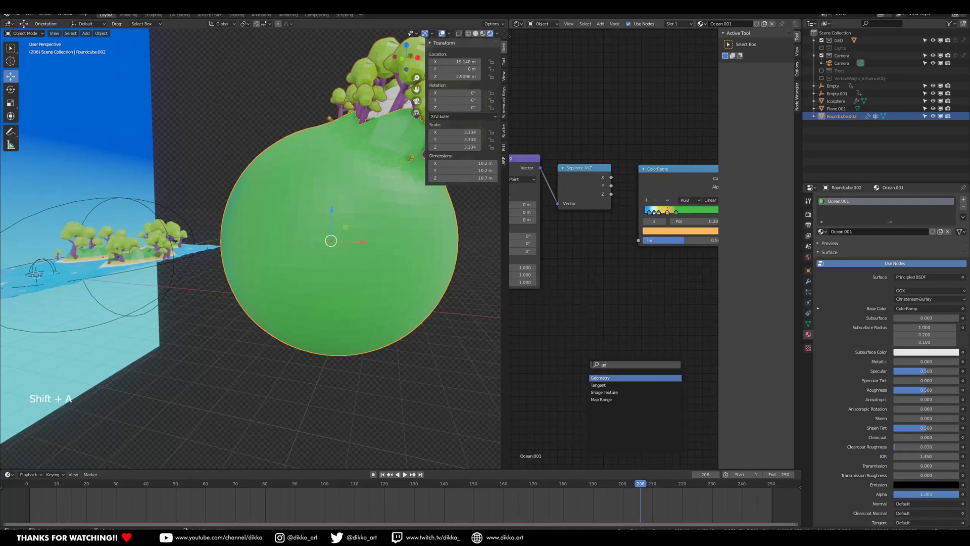
pyautogui.click(619, 378)
pyautogui.scroll(3, 598, 342)
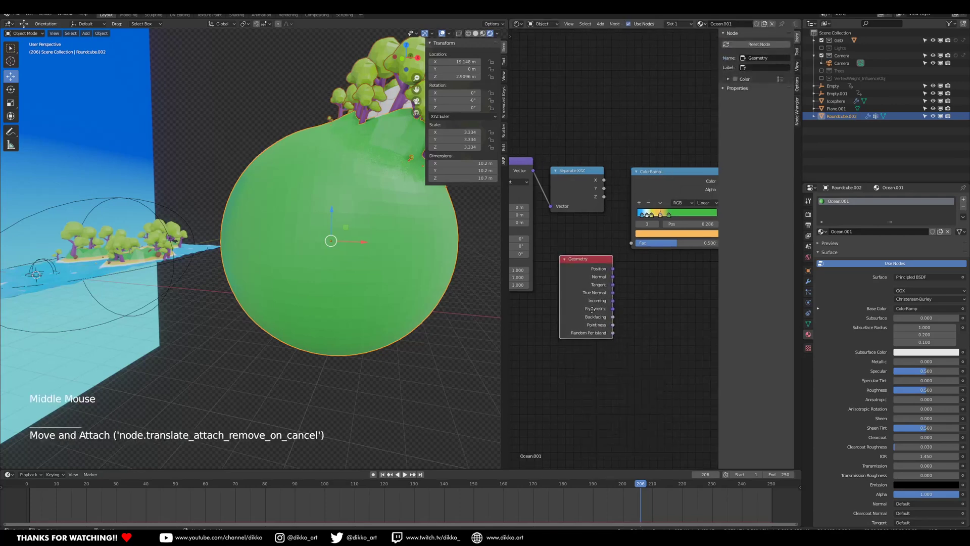
# Try the Geometry node's Normal, Tangent, True Normal and Pointiness outputs in turn as the ColorRamp's Fac input.
pyautogui.moveTo(592, 341); pyautogui.dragTo(612, 252)
pyautogui.scroll(-2, 354, 294)
pyautogui.moveTo(329, 299); pyautogui.dragTo(283, 308, button='middle')
pyautogui.click(612, 250)
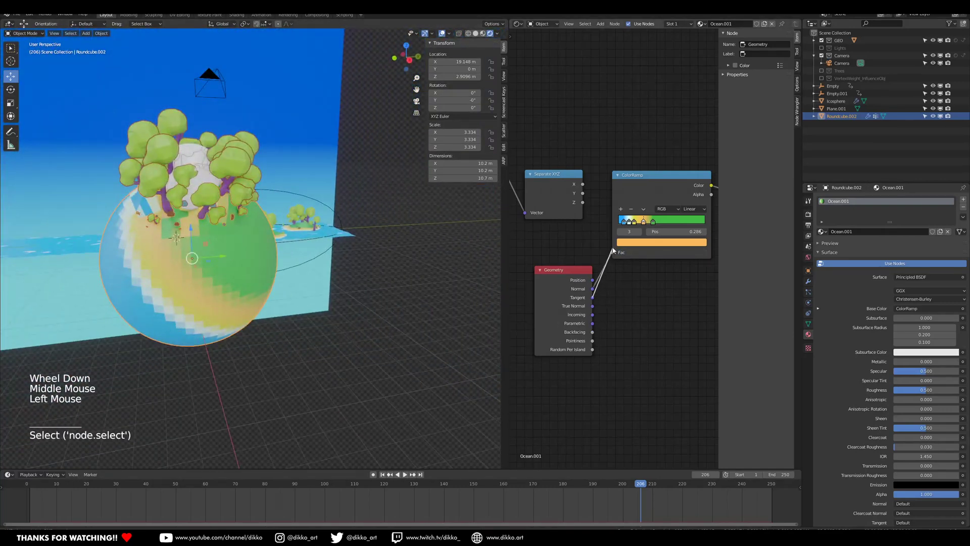
pyautogui.moveTo(613, 250); pyautogui.dragTo(612, 253)
pyautogui.moveTo(285, 304); pyautogui.dragTo(331, 305, button='middle')
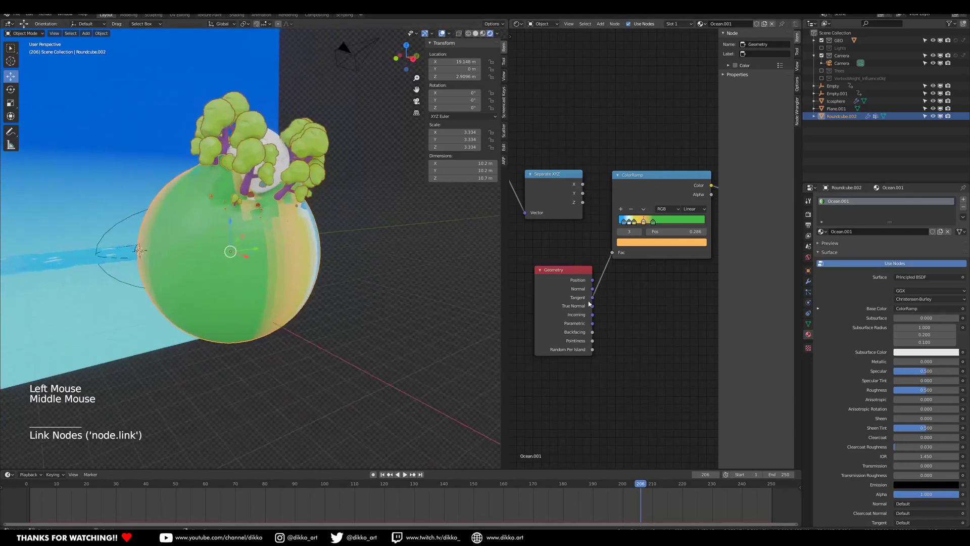
pyautogui.moveTo(592, 307); pyautogui.dragTo(613, 253)
pyautogui.moveTo(370, 307); pyautogui.dragTo(402, 304, button='middle')
pyautogui.moveTo(593, 341); pyautogui.dragTo(554, 253)
pyautogui.click(577, 272)
# Spread the ColorRamp's orange and green stops further apart and undo the latest moves, leaving the yellow stop at 0.273.
pyautogui.moveTo(655, 225)
pyautogui.mouseDown()
pyautogui.moveTo(700, 223)
pyautogui.moveTo(657, 224)
pyautogui.mouseUp()
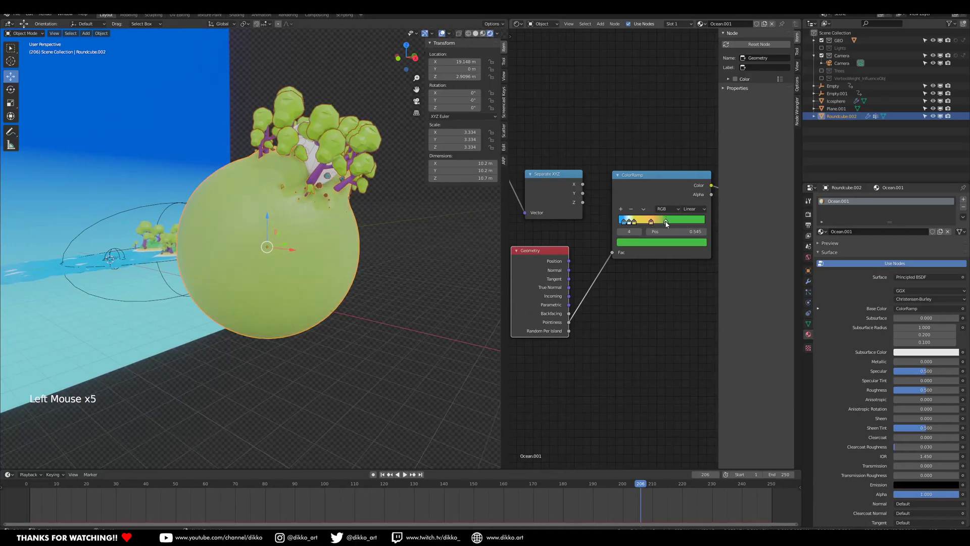
pyautogui.moveTo(638, 221)
pyautogui.mouseDown()
pyautogui.moveTo(674, 222)
pyautogui.moveTo(650, 223)
pyautogui.mouseUp()
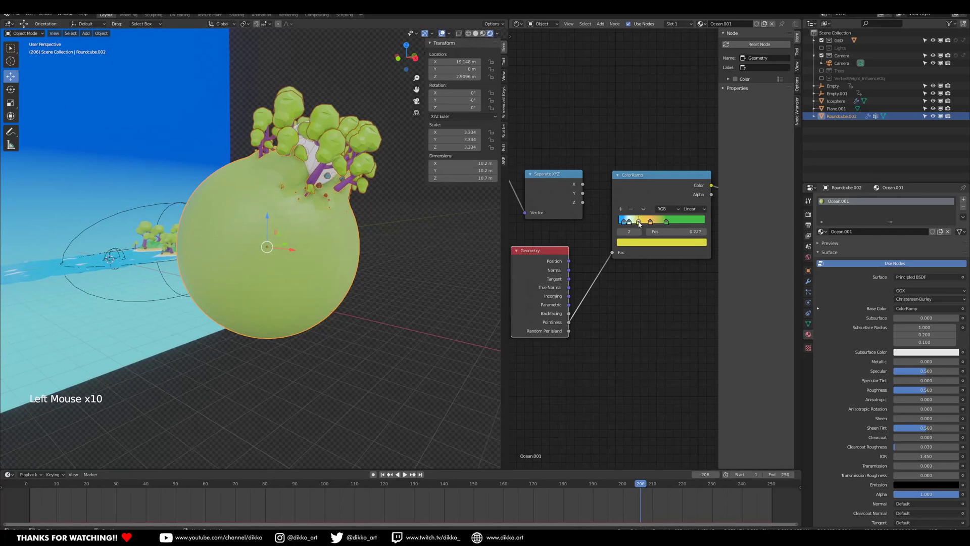
pyautogui.hotkey('ctrl', 'z')
pyautogui.hotkey('ctrl', 'z')
pyautogui.hotkey('ctrl', 'z')
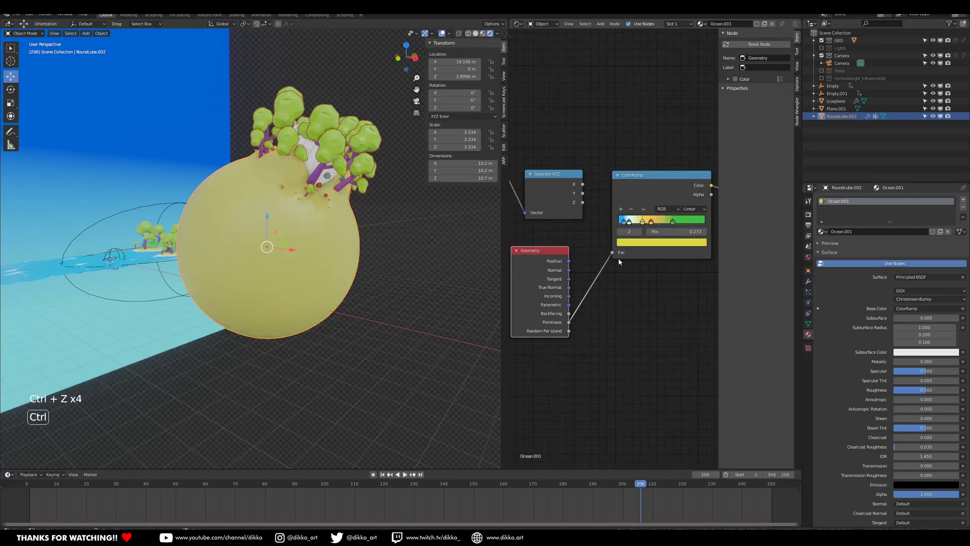
# Place the Geometry node beneath the Separate XYZ node and add a Vertex Color node below it.
pyautogui.moveTo(568, 311); pyautogui.dragTo(664, 291, button='middle')
pyautogui.moveTo(621, 223); pyautogui.dragTo(650, 216)
pyautogui.moveTo(617, 347); pyautogui.dragTo(554, 351, button='middle')
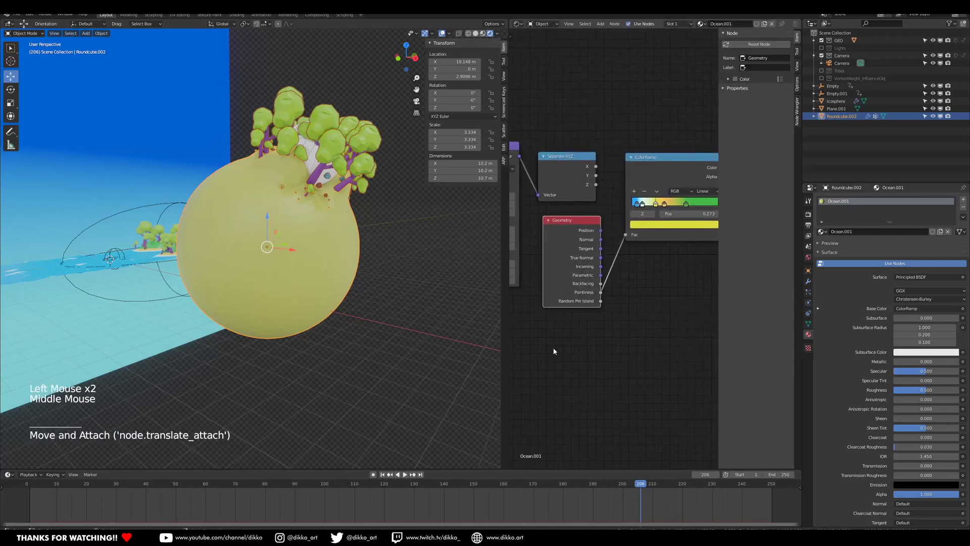
pyautogui.hotkey('shift', 'a')
pyautogui.write('ver')
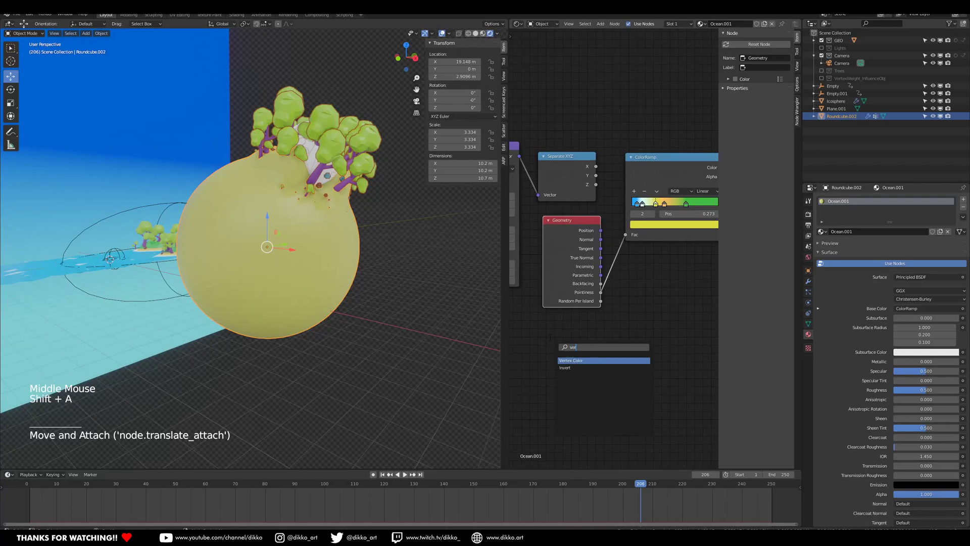
pyautogui.click(573, 360)
pyautogui.click(551, 369)
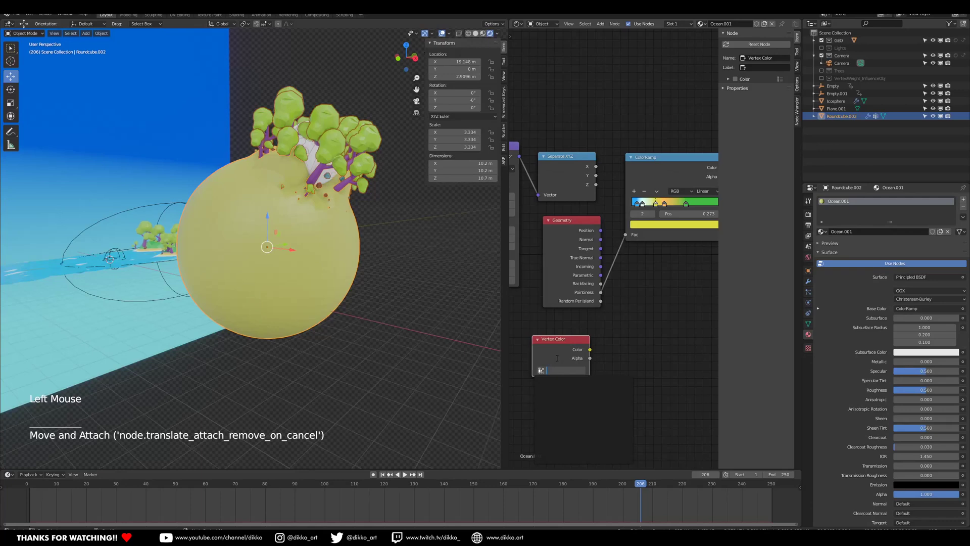
pyautogui.click(563, 361)
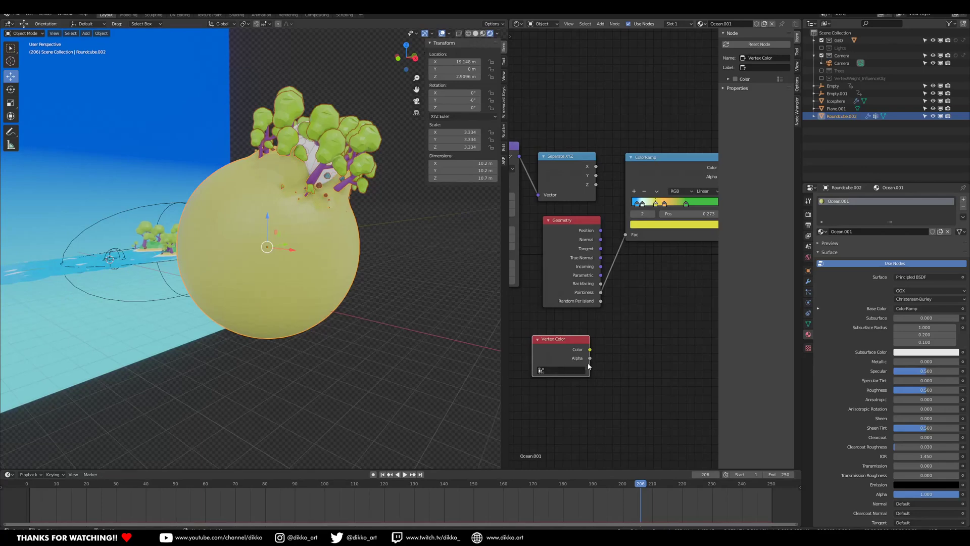
# Link the Separate XYZ node's Z output back to the ColorRamp's Fac input in place of Pointiness.
pyautogui.moveTo(612, 302); pyautogui.dragTo(641, 246, button='middle')
pyautogui.scroll(-3, 630, 237)
pyautogui.moveTo(647, 234); pyautogui.dragTo(635, 257)
pyautogui.moveTo(624, 195); pyautogui.dragTo(647, 234)
# Go to frame 97 and move the icosphere around the sphere's upper side.
pyautogui.click(355, 478)
pyautogui.moveTo(340, 485); pyautogui.dragTo(316, 496)
pyautogui.click(324, 175)
pyautogui.moveTo(324, 175); pyautogui.dragTo(360, 226, button='middle')
pyautogui.press('g')
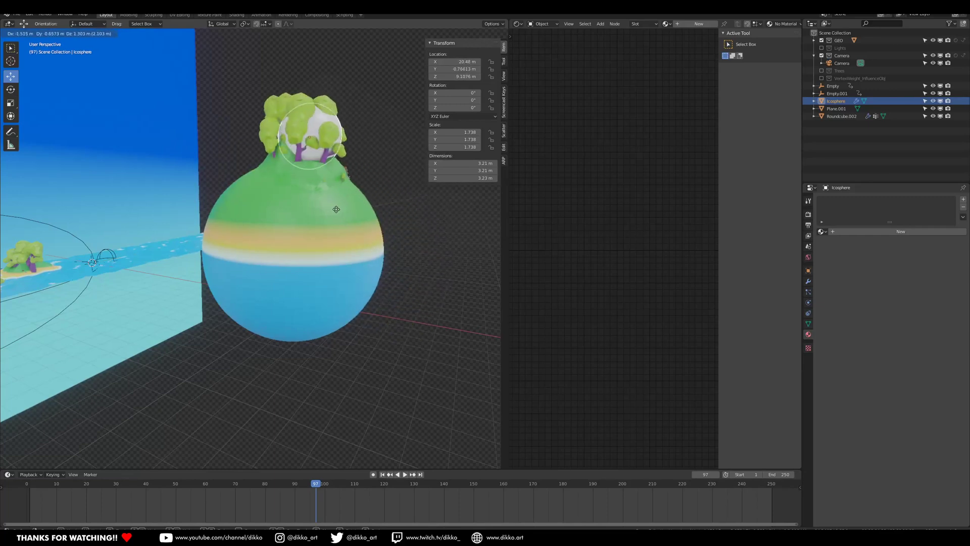
pyautogui.click(323, 200)
pyautogui.moveTo(321, 205); pyautogui.dragTo(377, 205, button='middle')
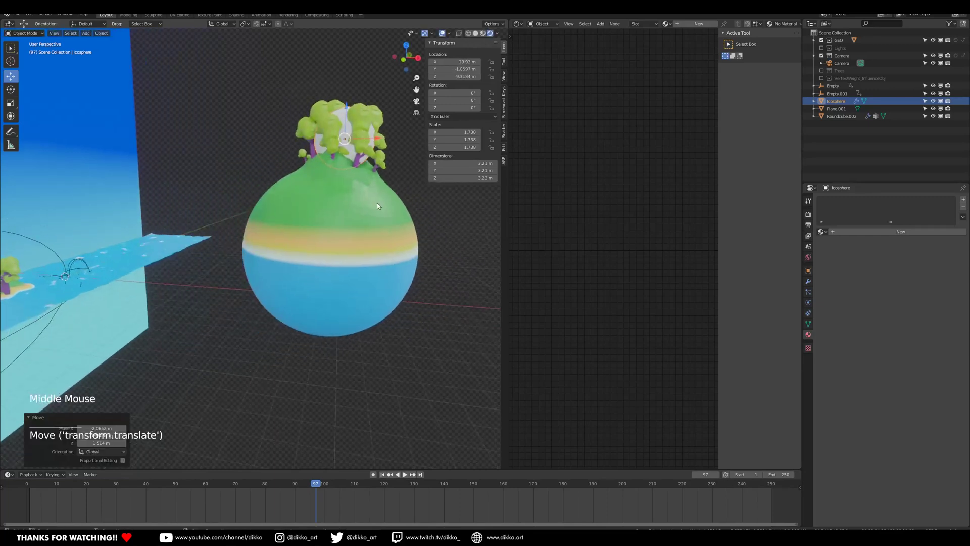
pyautogui.press('g')
pyautogui.click(380, 191)
# Add an Object Info node to the sphere's Ocean.001 material and shift the Vertex Color node aside.
pyautogui.click(381, 218)
pyautogui.moveTo(555, 326); pyautogui.dragTo(615, 281, button='middle')
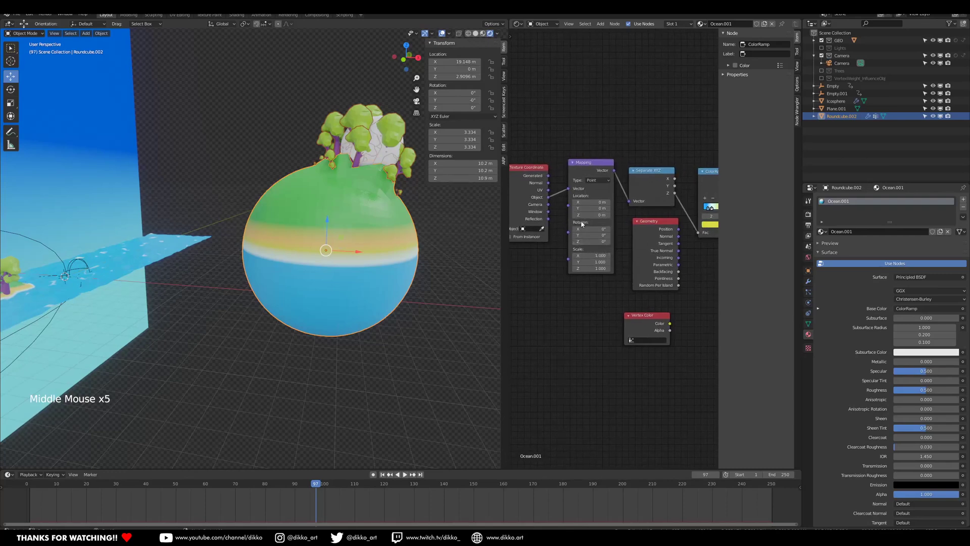
pyautogui.moveTo(588, 257); pyautogui.dragTo(600, 288, button='middle')
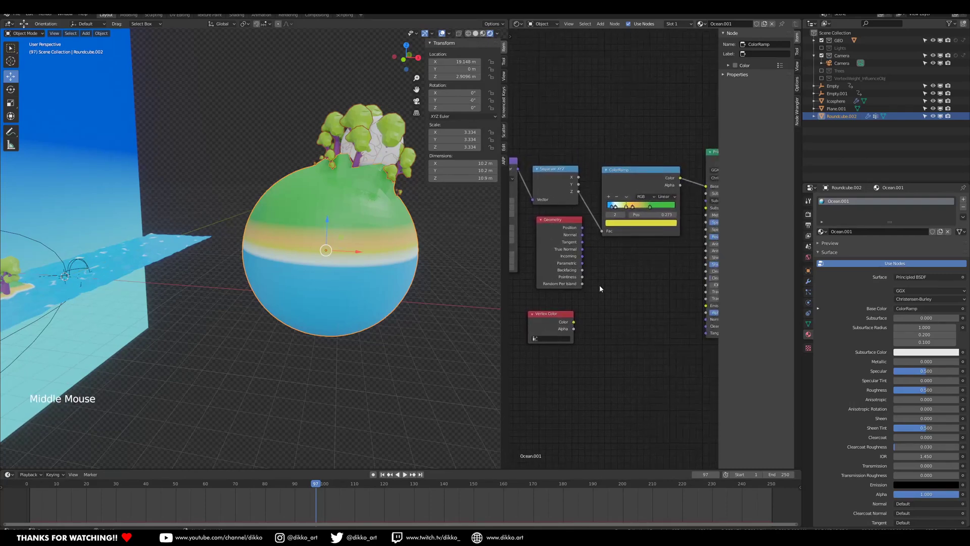
pyautogui.hotkey('shift', 'a')
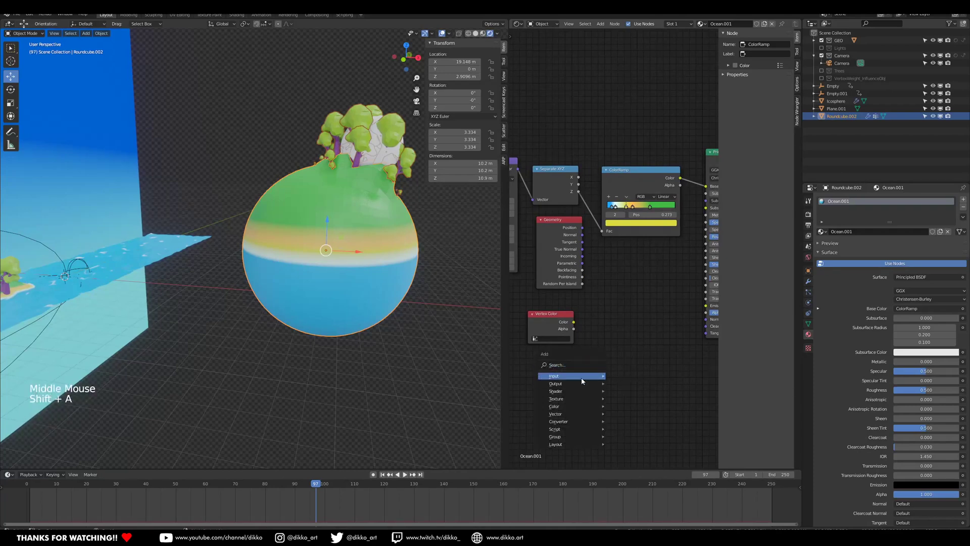
pyautogui.moveTo(566, 376)
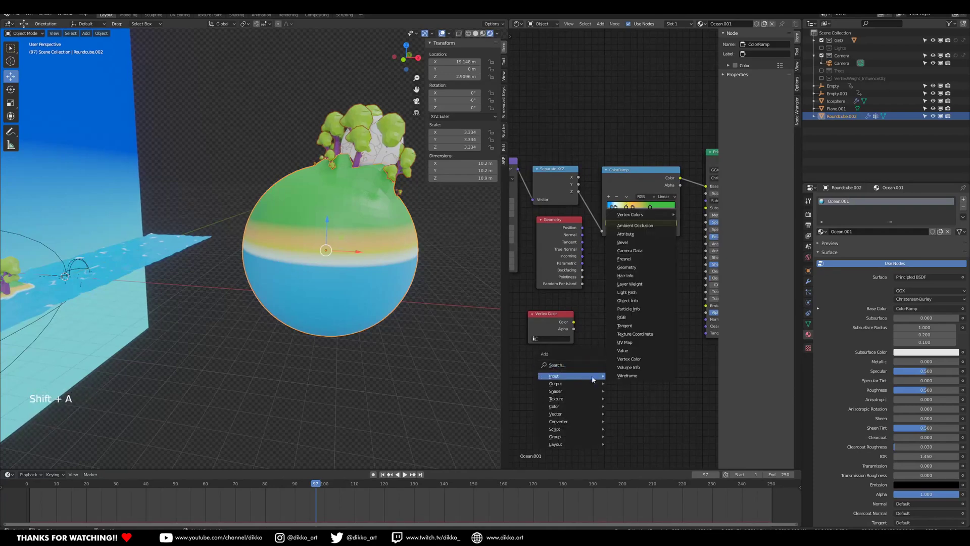
pyautogui.click(652, 301)
pyautogui.click(588, 308)
pyautogui.click(558, 317)
pyautogui.moveTo(558, 316); pyautogui.dragTo(538, 328)
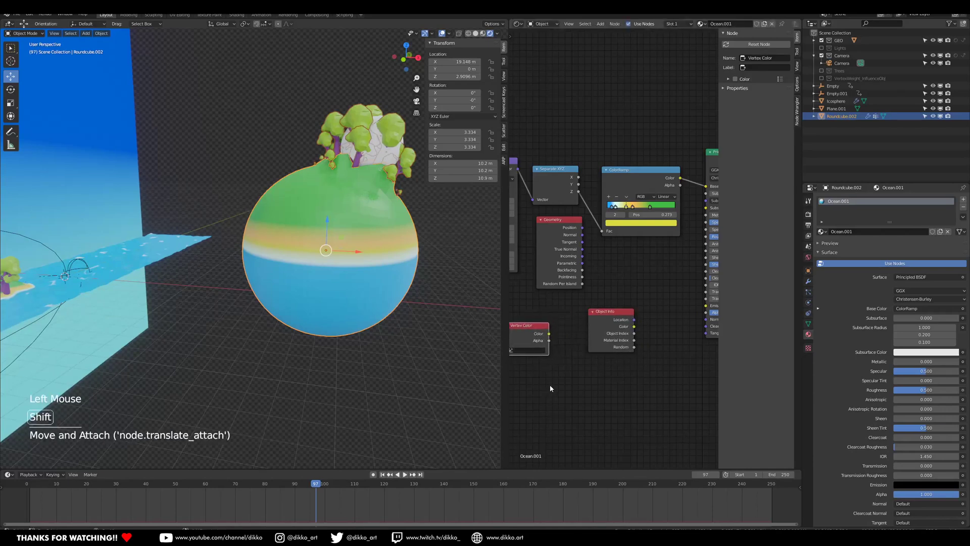
# Try adding a second Object Info node, and delete it.
pyautogui.hotkey('shift', 'a')
pyautogui.moveTo(552, 387)
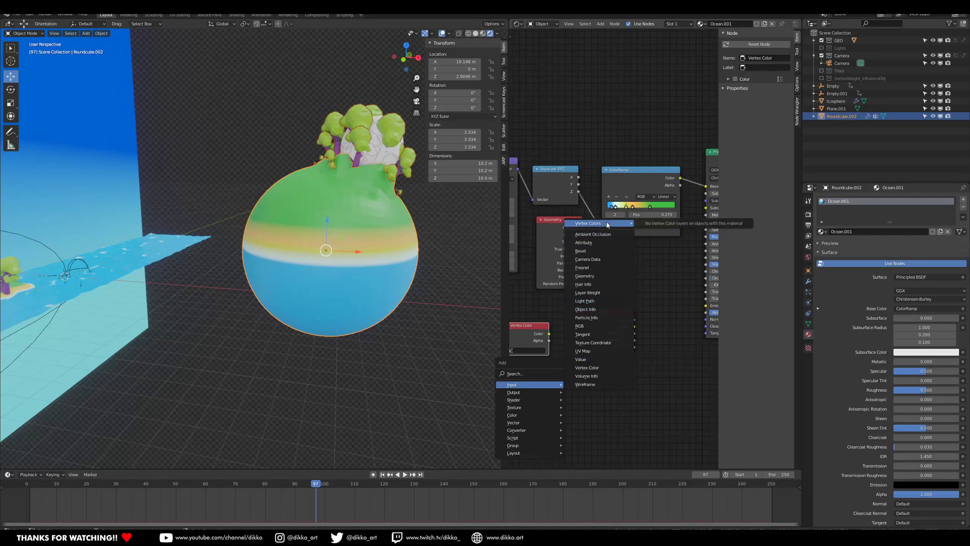
pyautogui.press('Escape')
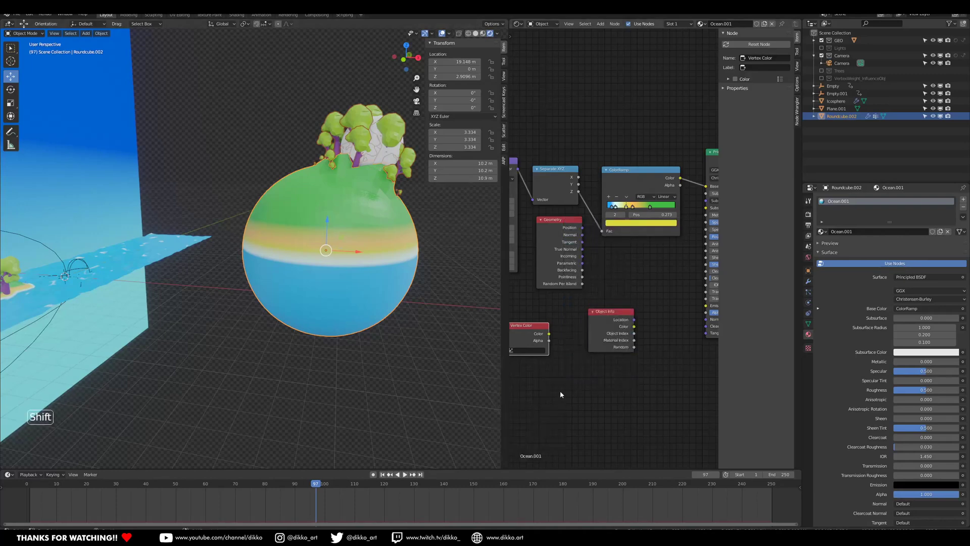
pyautogui.hotkey('shift', 'a')
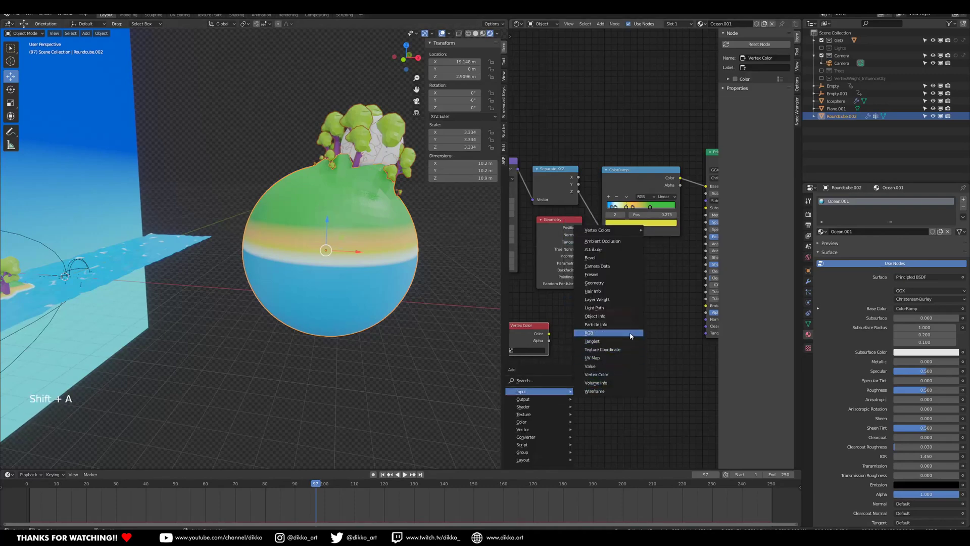
pyautogui.click(595, 315)
pyautogui.click(574, 361)
pyautogui.click(586, 368)
pyautogui.press('x')
# Add a Texture Coordinate node and pick the icosphere as its Object.
pyautogui.hotkey('shift', 'a')
pyautogui.moveTo(586, 369)
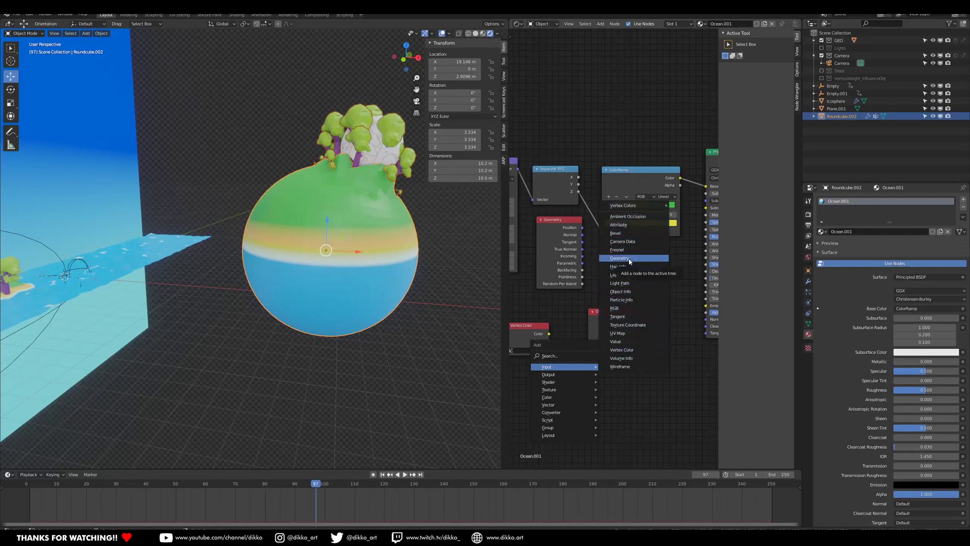
pyautogui.click(628, 324)
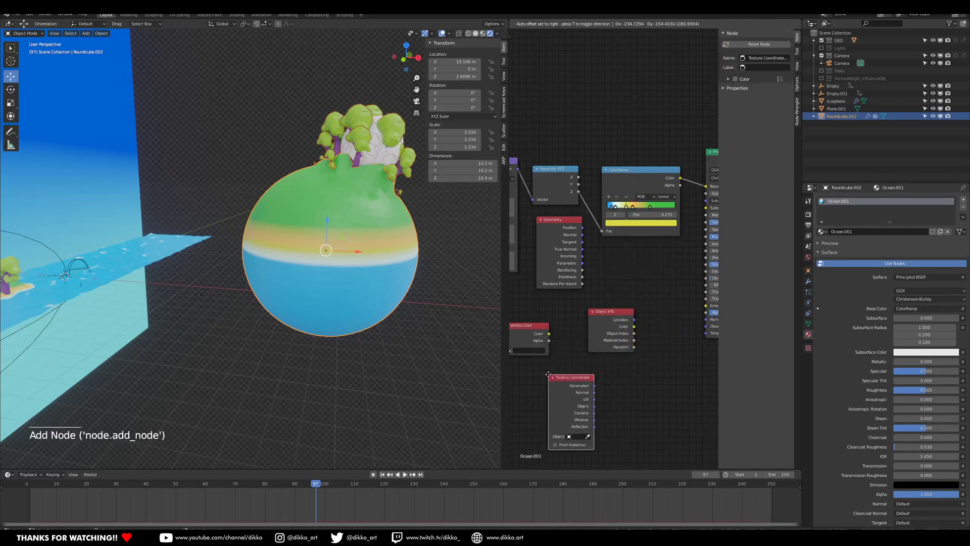
pyautogui.click(569, 403)
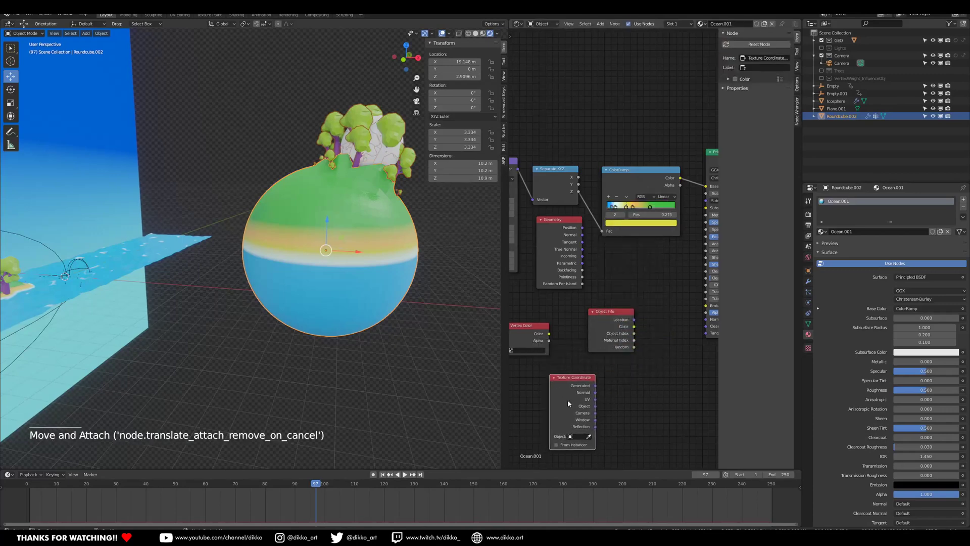
pyautogui.click(385, 152)
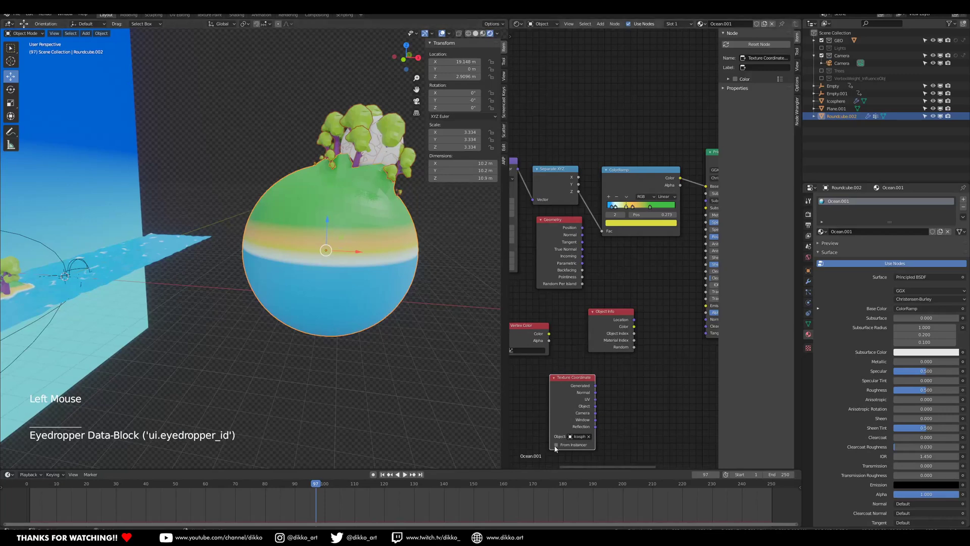
# Arrange the nodes with Object Info below Vertex Color and Texture Coordinate beside Vertex Color.
pyautogui.moveTo(612, 319); pyautogui.dragTo(513, 380)
pyautogui.moveTo(583, 385); pyautogui.dragTo(600, 376, button='middle')
pyautogui.moveTo(601, 376); pyautogui.dragTo(612, 316)
pyautogui.scroll(1, 562, 387)
pyautogui.moveTo(334, 274); pyautogui.dragTo(348, 323, button='middle')
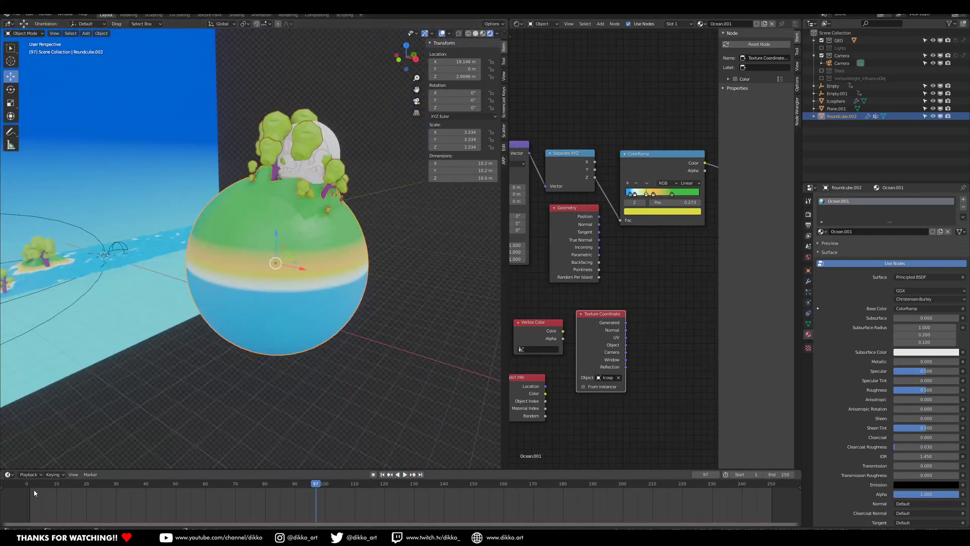
# Go to frame 33 and move the icosphere around the sphere, setting it down on the green top.
pyautogui.click(61, 486)
pyautogui.click(125, 484)
pyautogui.click(338, 148)
pyautogui.moveTo(339, 148); pyautogui.dragTo(384, 192, button='middle')
pyautogui.press('g')
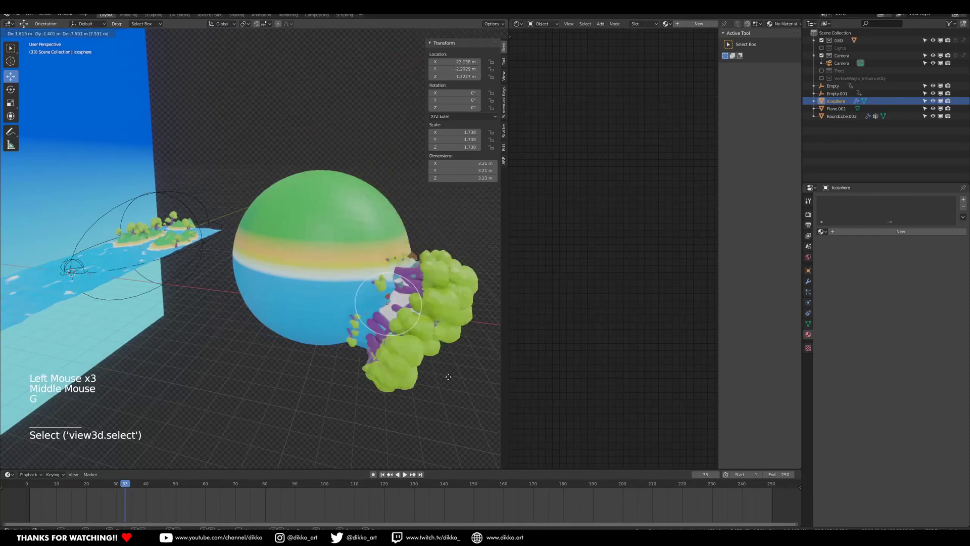
pyautogui.click(410, 211)
# Check the sphere's material nodes and nudge the icosphere along the top of the sphere.
pyautogui.click(389, 263)
pyautogui.moveTo(535, 274); pyautogui.dragTo(522, 271, button='middle')
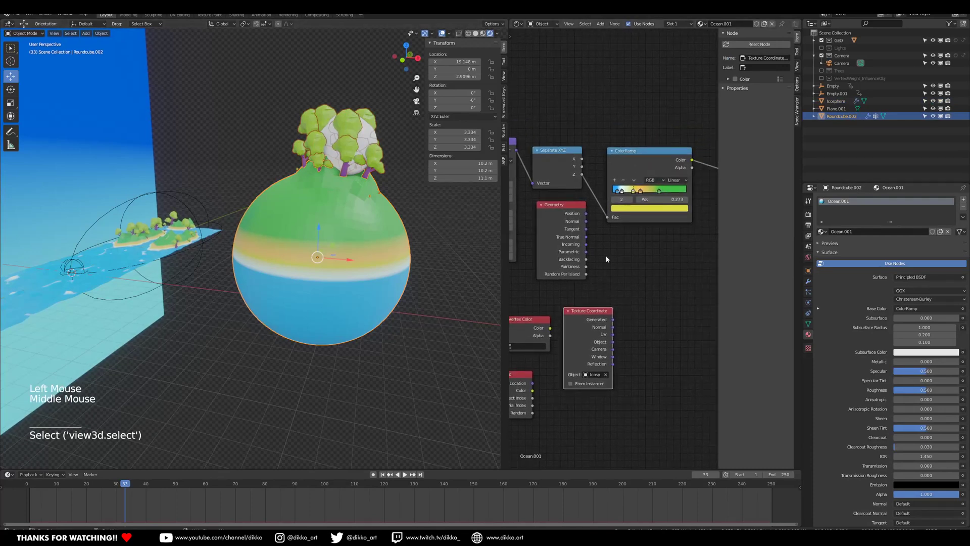
pyautogui.moveTo(472, 340); pyautogui.dragTo(349, 131, button='middle')
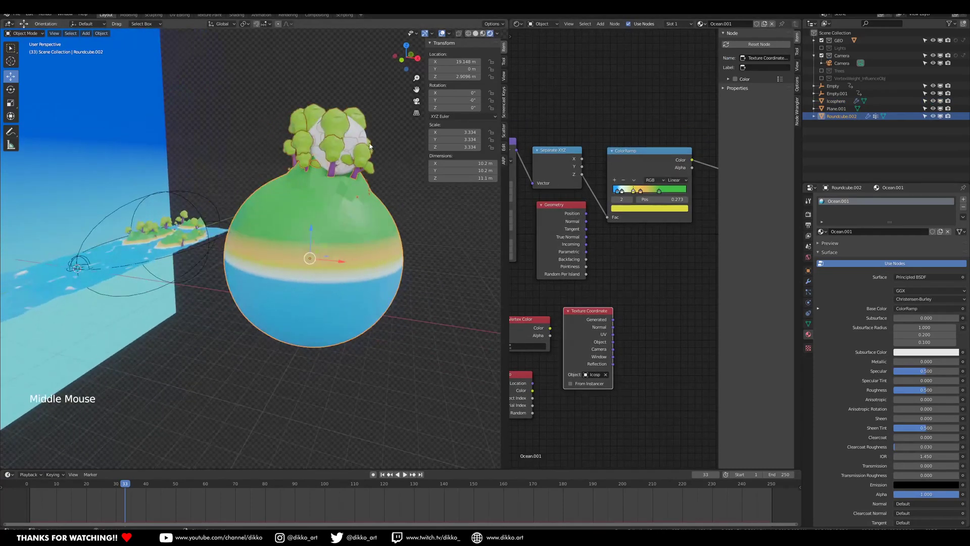
pyautogui.click(354, 125)
pyautogui.press('g')
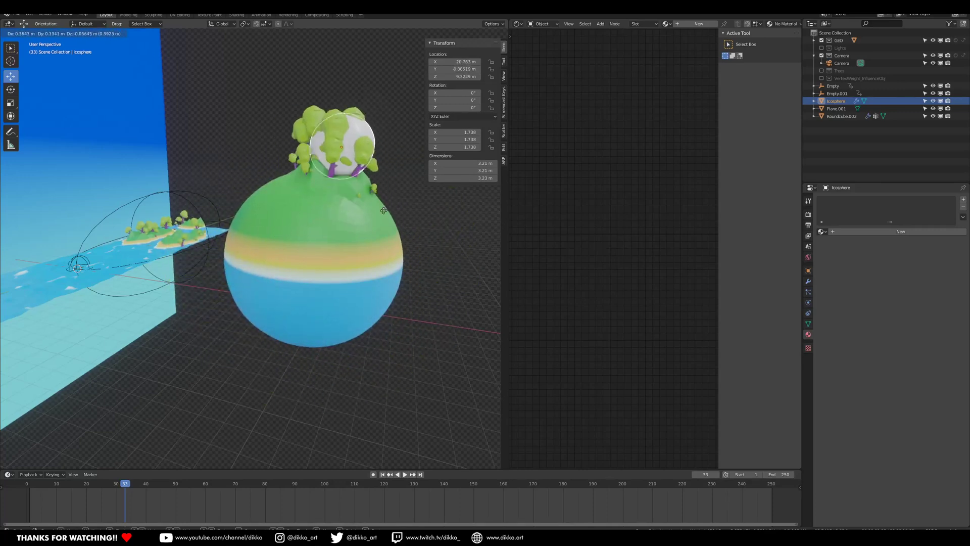
pyautogui.click(357, 205)
# Duplicate the icosphere's mesh in Edit Mode and place the copy against the sphere's upper side facing the ocean plane.
pyautogui.press('Tab')
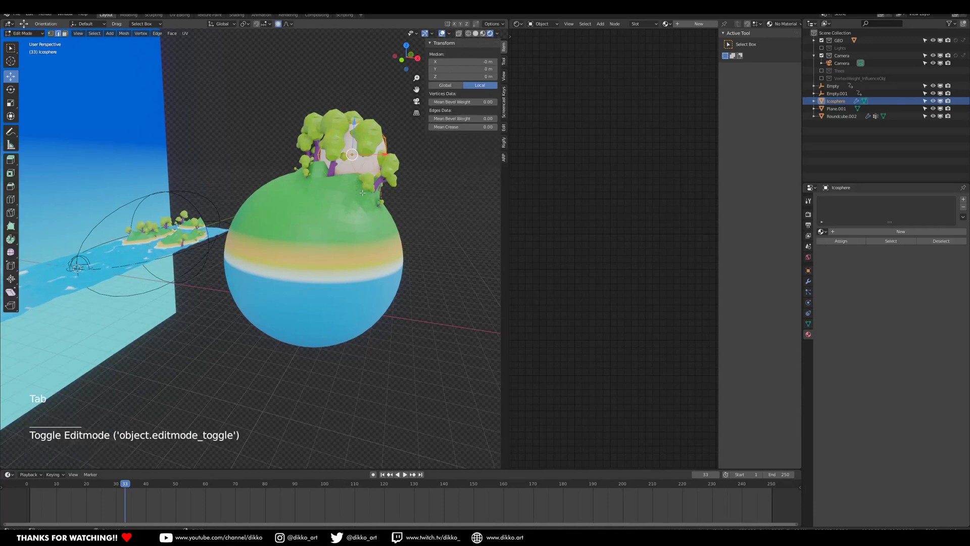
pyautogui.press('Tab')
pyautogui.press('Tab')
pyautogui.moveTo(369, 194); pyautogui.dragTo(399, 189, button='middle')
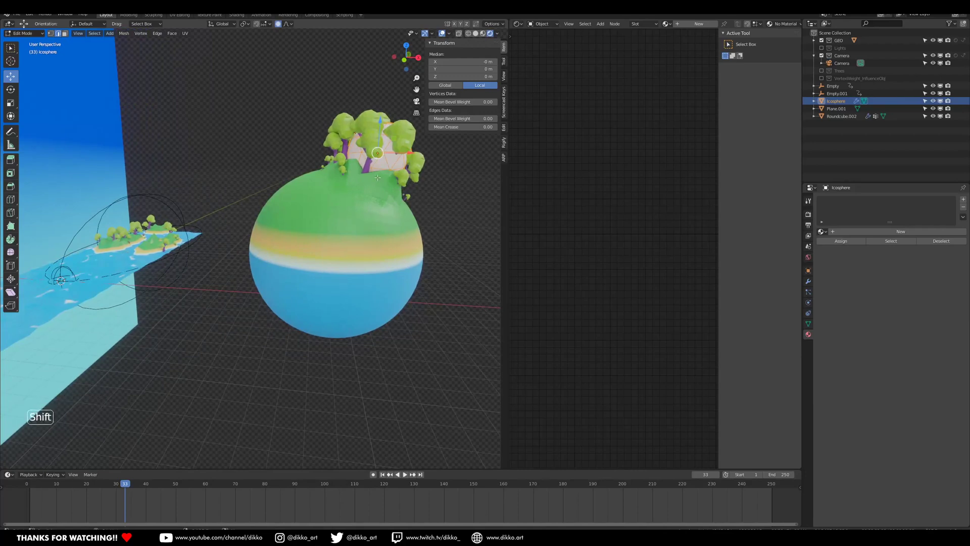
pyautogui.hotkey('shift', 'd')
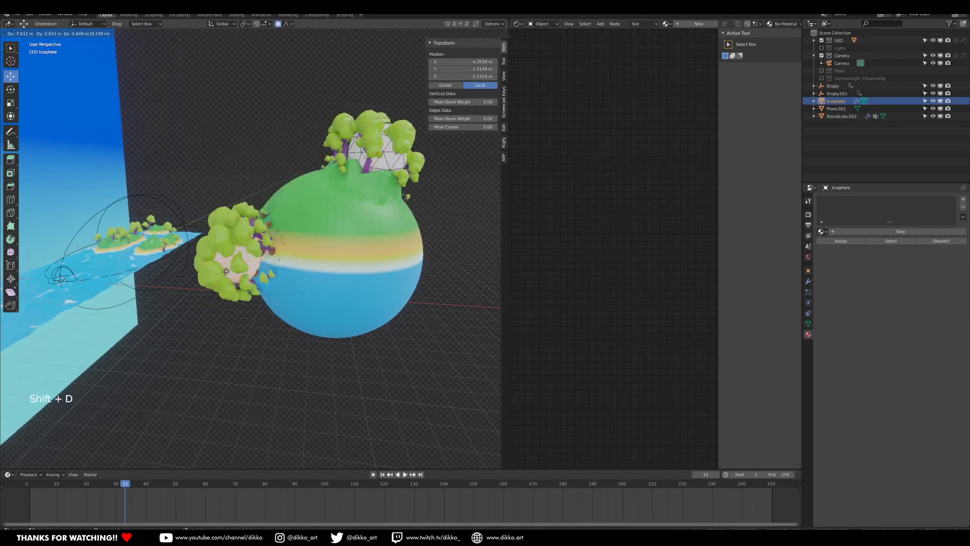
pyautogui.click(248, 233)
pyautogui.press('g')
pyautogui.click(276, 233)
# Select the original icosphere's linked geometry and move it to the sphere's upper side opposite the copy.
pyautogui.moveTo(282, 233); pyautogui.dragTo(374, 174, button='middle')
pyautogui.click(373, 160)
pyautogui.press('l')
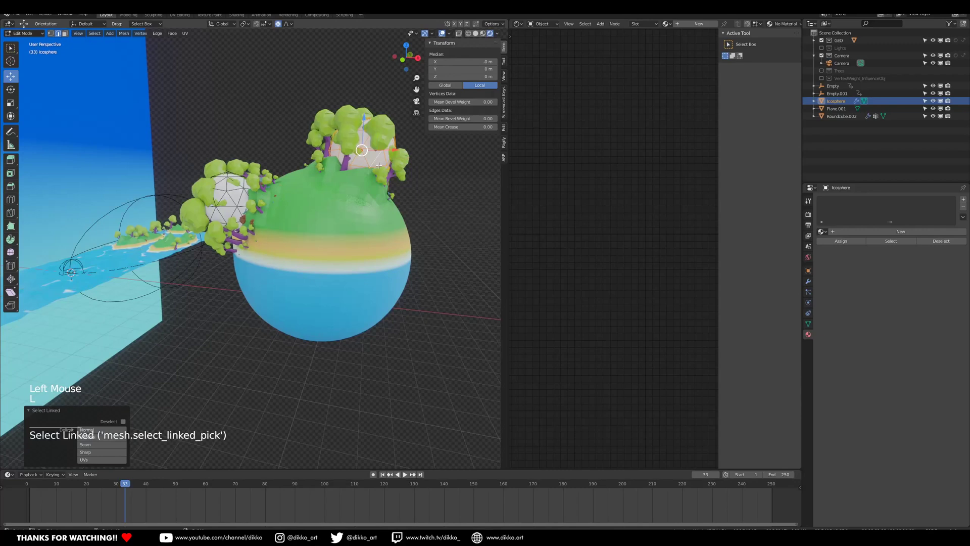
pyautogui.press('g')
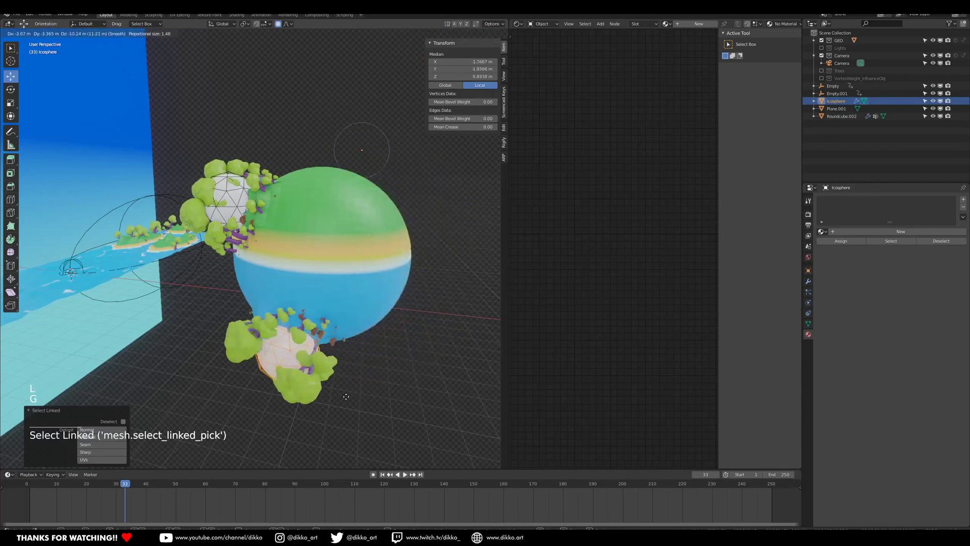
pyautogui.click(478, 194)
# Duplicate the linked geometry of the icosphere nearest the ocean plane and place the copy against the sphere's underside.
pyautogui.click(221, 198)
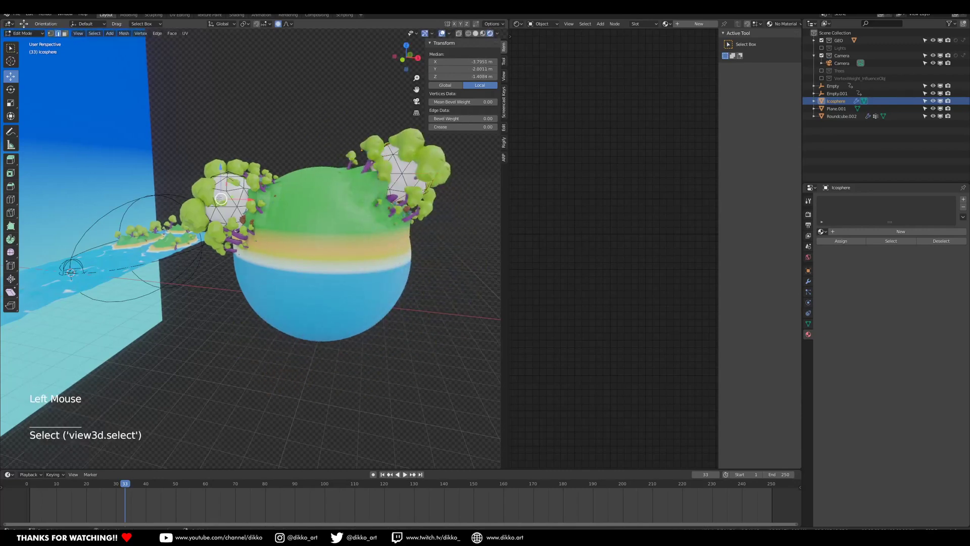
pyautogui.press('l')
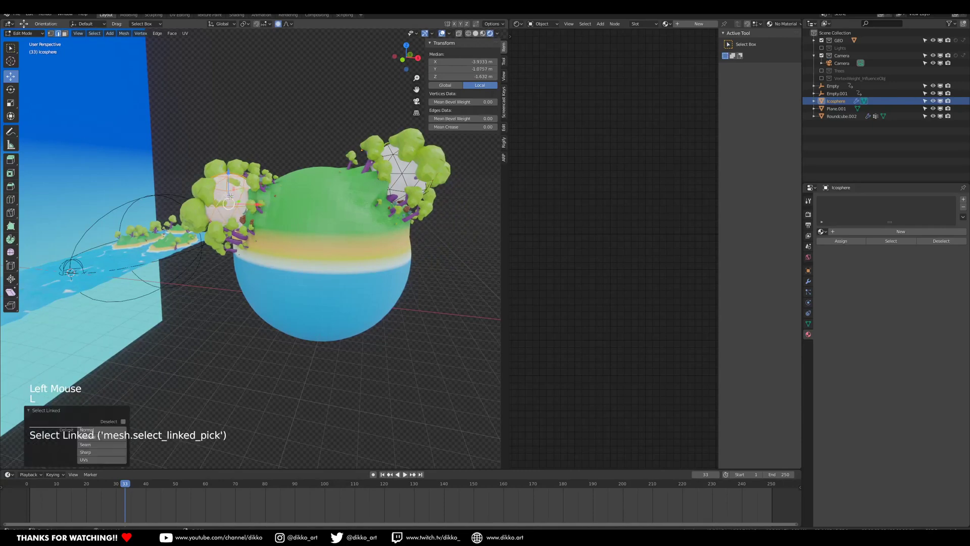
pyautogui.hotkey('shift', 'd')
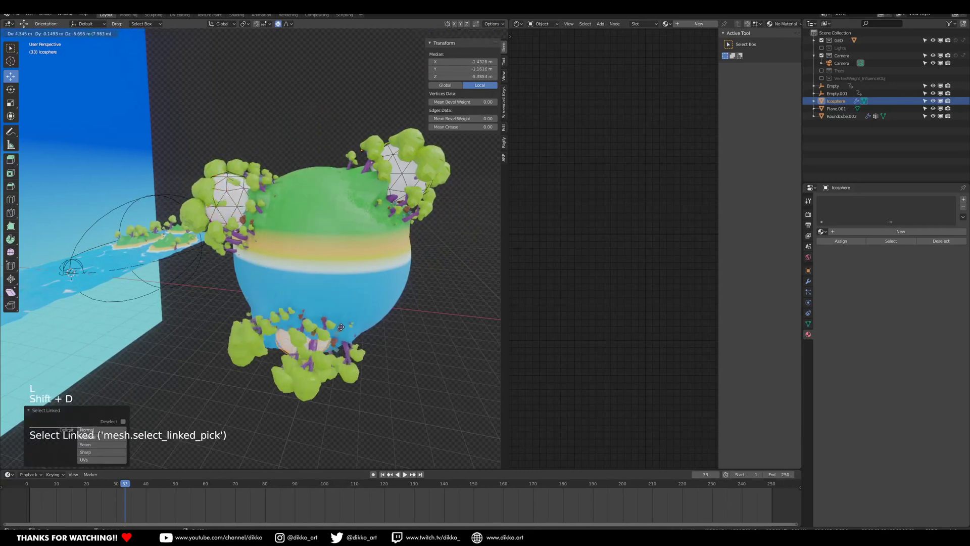
pyautogui.click(349, 350)
# Switch the viewport to solid shading and check the icosphere's Subdivision modifier and the three protrusions around the sphere.
pyautogui.click(475, 34)
pyautogui.moveTo(348, 222)
pyautogui.mouseDown(button='middle')
pyautogui.moveTo(386, 242)
pyautogui.moveTo(381, 214)
pyautogui.moveTo(213, 240)
pyautogui.moveTo(312, 246)
pyautogui.moveTo(391, 359)
pyautogui.mouseUp(button='middle')
pyautogui.moveTo(300, 327)
pyautogui.mouseDown(button='middle')
pyautogui.moveTo(242, 324)
pyautogui.moveTo(303, 329)
pyautogui.mouseUp(button='middle')
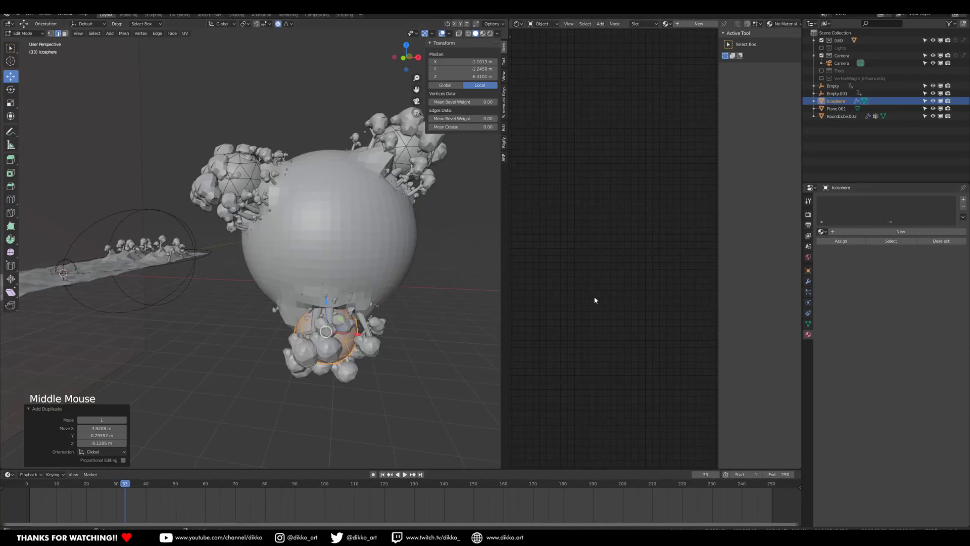
pyautogui.moveTo(288, 222); pyautogui.dragTo(254, 279, button='middle')
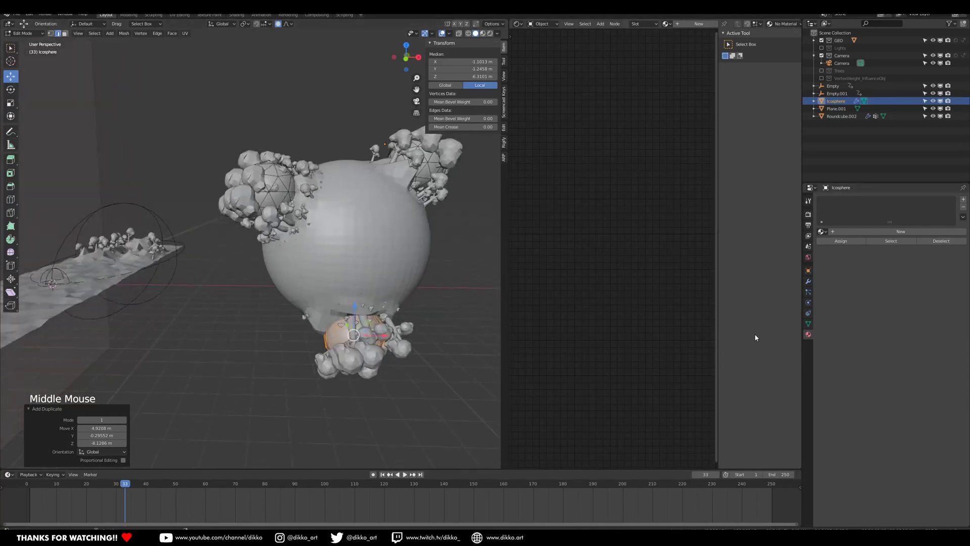
pyautogui.click(808, 281)
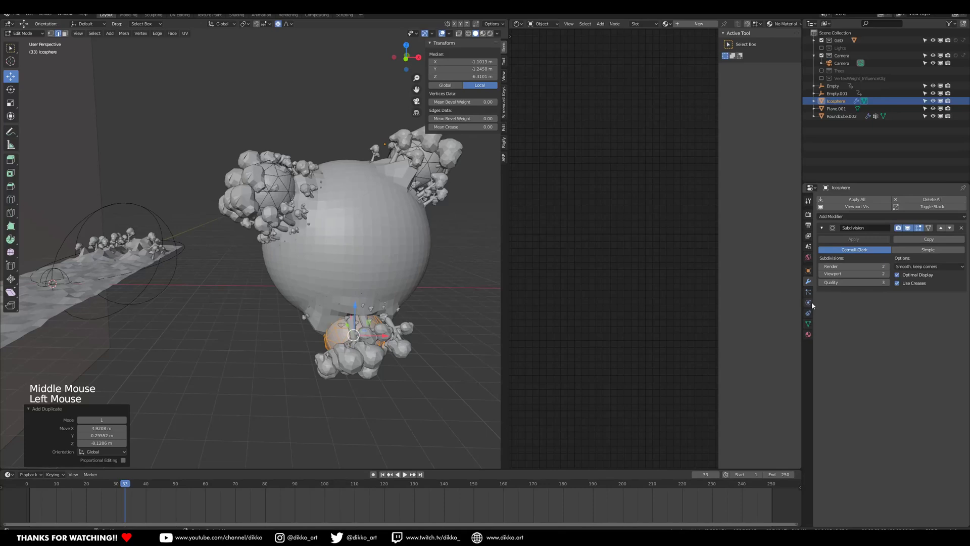
pyautogui.moveTo(251, 297)
pyautogui.mouseDown(button='middle')
pyautogui.moveTo(331, 278)
pyautogui.moveTo(255, 297)
pyautogui.moveTo(245, 310)
pyautogui.mouseUp(button='middle')
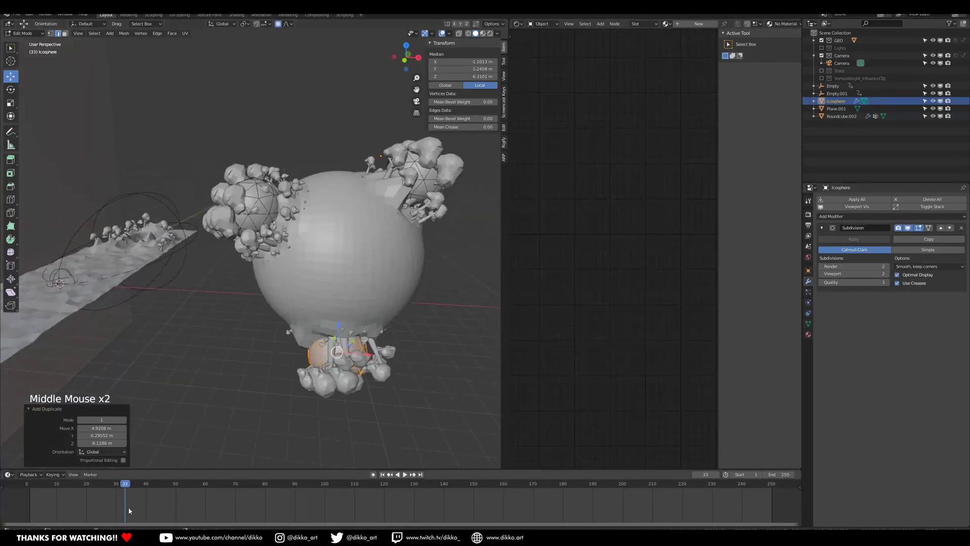
pyautogui.keyDown('shift'); pyautogui.moveTo(248, 402); pyautogui.dragTo(323, 384, button='middle'); pyautogui.keyUp('shift')
pyautogui.moveTo(323, 384); pyautogui.dragTo(298, 380, button='middle')
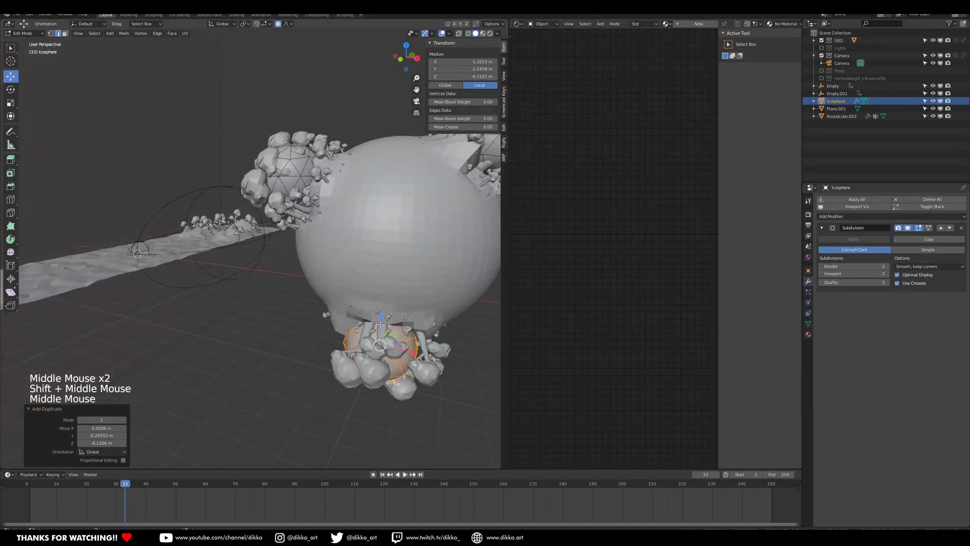
pyautogui.keyDown('shift'); pyautogui.moveTo(380, 324); pyautogui.dragTo(330, 317, button='middle'); pyautogui.keyUp('shift')
# Return to Object Mode and select the sphere.
pyautogui.click(30, 34)
pyautogui.click(23, 43)
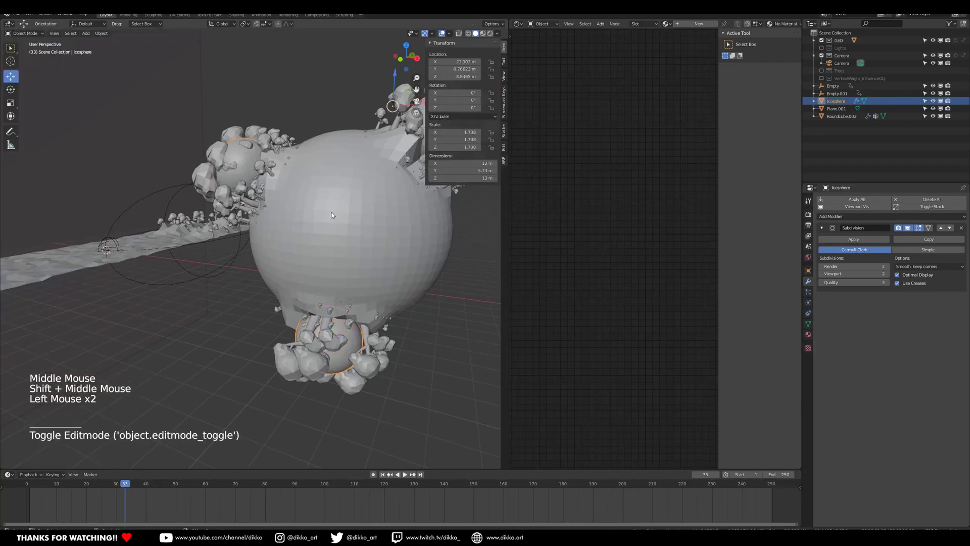
pyautogui.click(384, 227)
pyautogui.scroll(-2, 240, 365)
pyautogui.moveTo(240, 366); pyautogui.dragTo(249, 373, button='middle')
# Select the sphere together with the ocean plane and invoke the copy command on the selection.
pyautogui.click(92, 295)
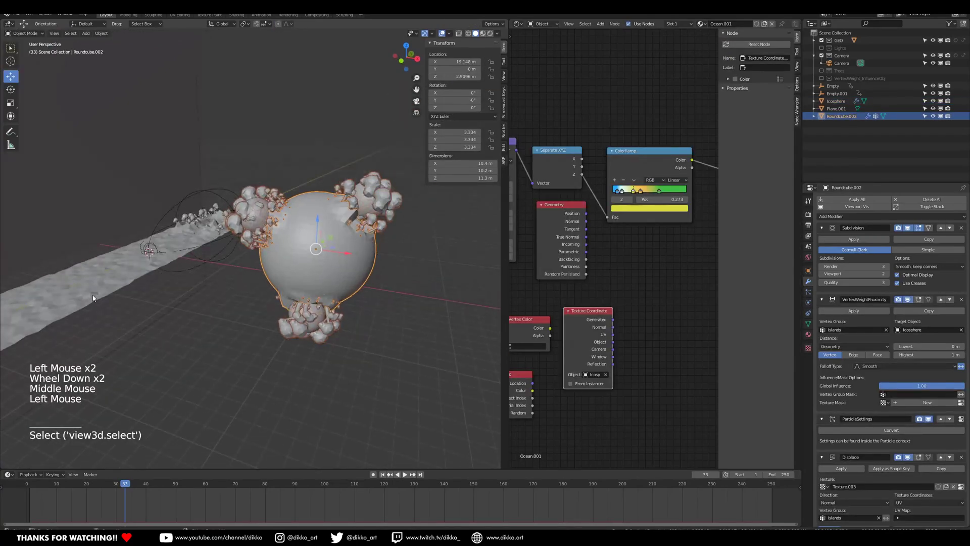
pyautogui.keyDown('shift'); pyautogui.click(325, 269); pyautogui.keyUp('shift')
pyautogui.click(278, 288)
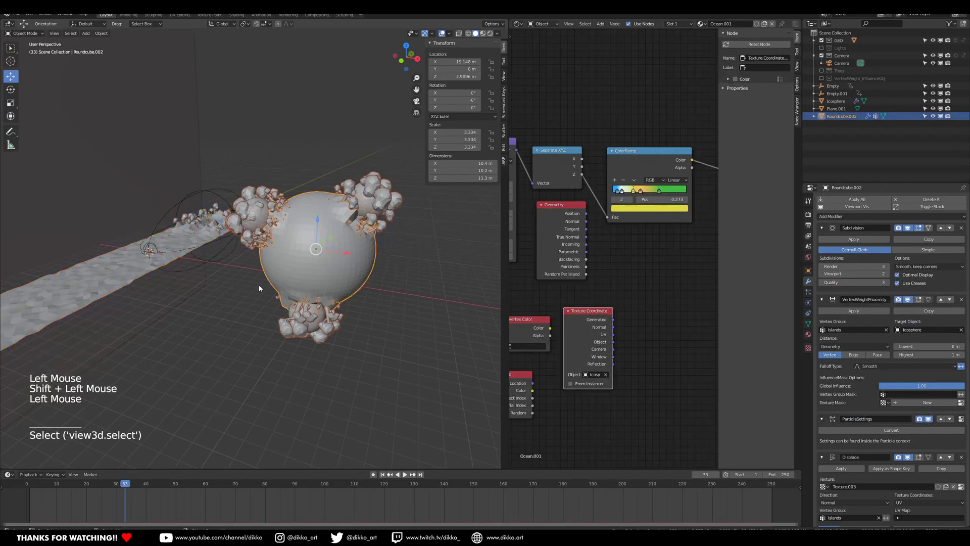
pyautogui.keyDown('shift'); pyautogui.click(100, 283); pyautogui.keyUp('shift')
pyautogui.hotkey('ctrl', 'c')
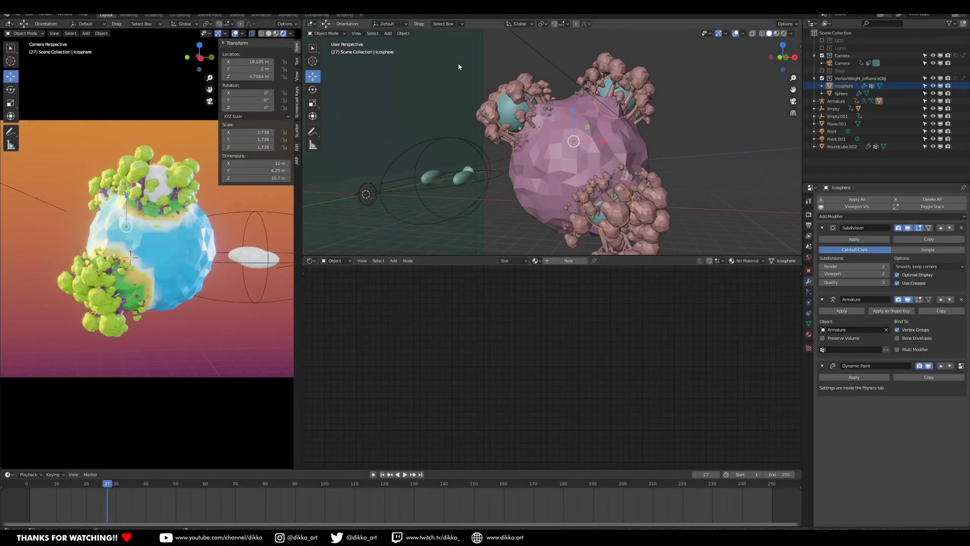
# Switch to the finished planet scene, watch its animation, and exclude and re-include the VertexWeight_InfluenceObj collection.
pyautogui.moveTo(526, 141); pyautogui.dragTo(657, 151, button='middle')
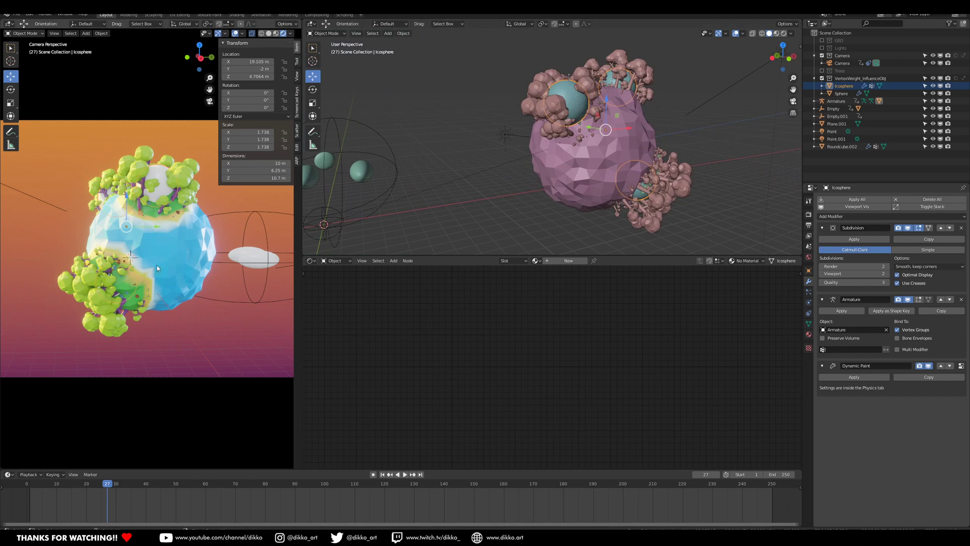
pyautogui.moveTo(562, 171); pyautogui.dragTo(536, 172, button='middle')
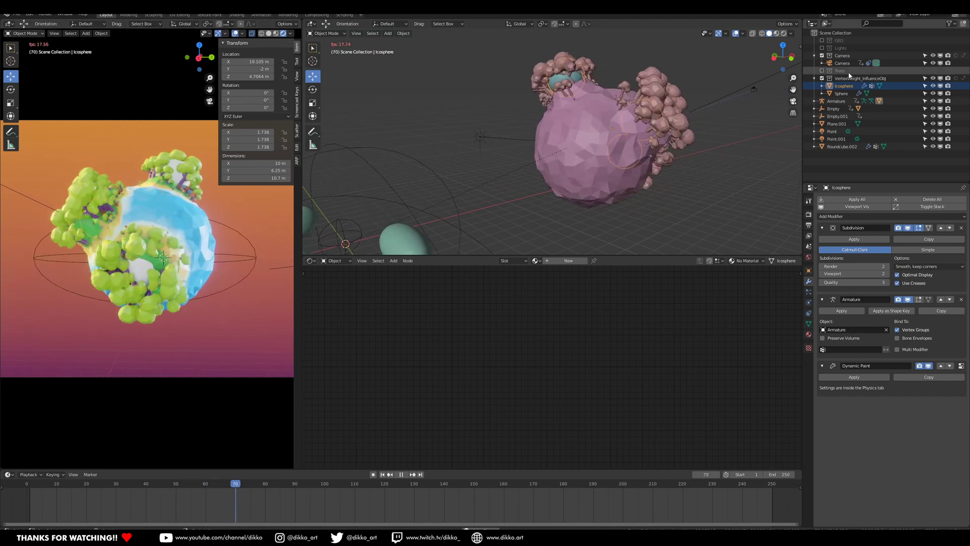
pyautogui.click(822, 78)
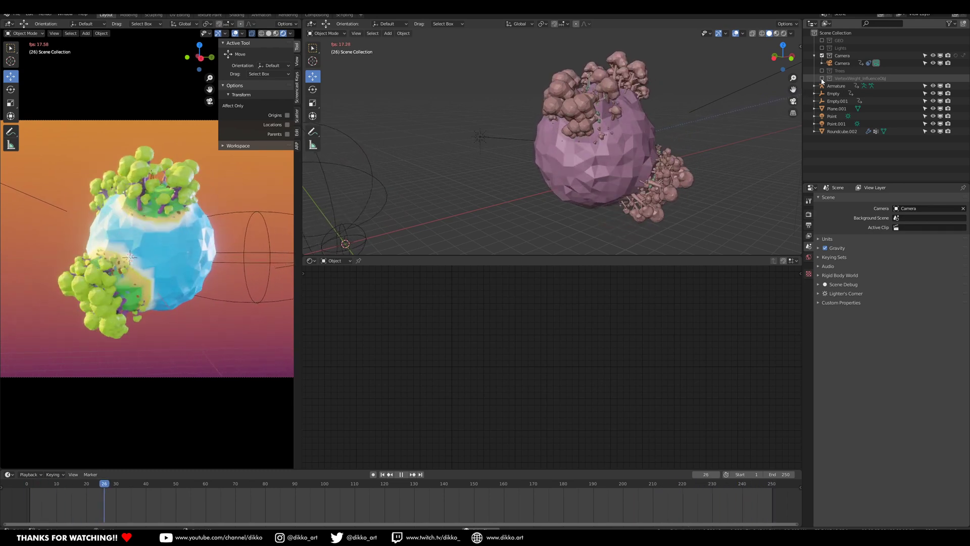
pyautogui.click(822, 79)
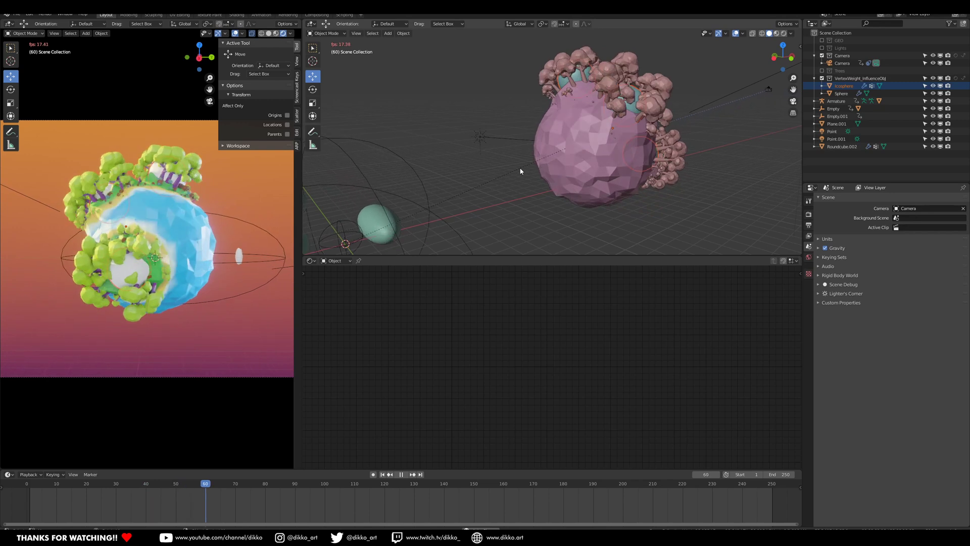
# View the sphere's trees up close, stop the animation at frame 203, and select the icosphere.
pyautogui.scroll(7, 583, 149)
pyautogui.scroll(-4, 585, 148)
pyautogui.moveTo(597, 141); pyautogui.dragTo(588, 98, button='middle')
pyautogui.press('space')
pyautogui.click(575, 93)
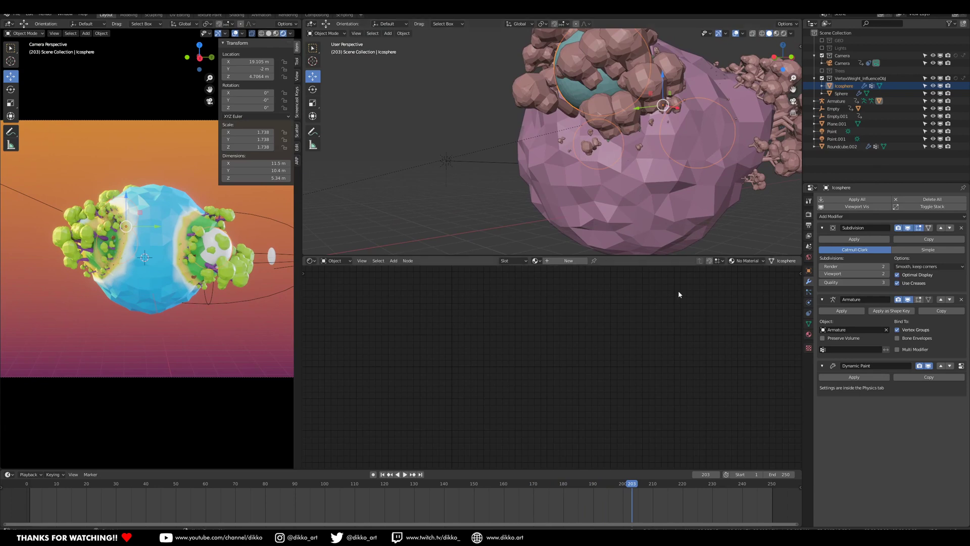
# Compare the modifiers of the sphere and the icosphere, and collapse the sphere's Decimate and Displace.001 modifiers.
pyautogui.click(577, 207)
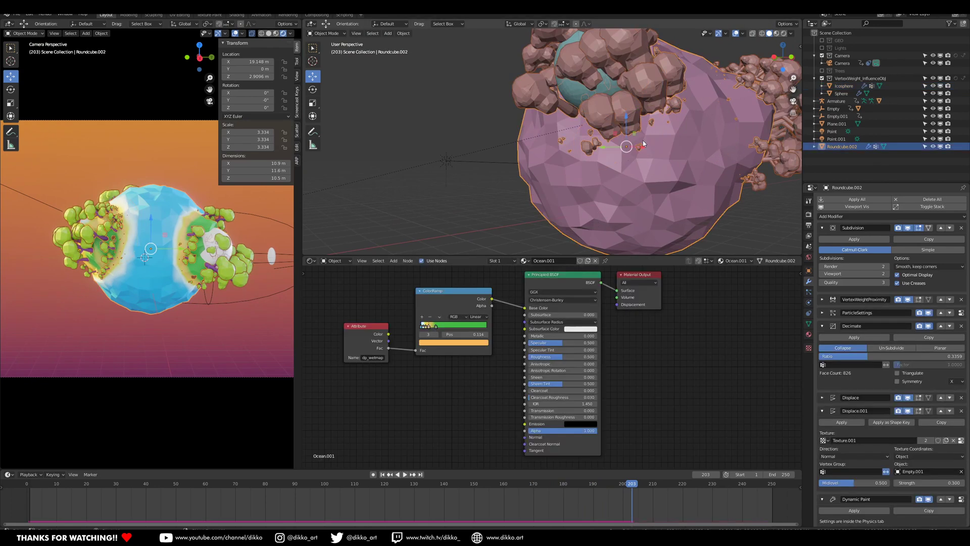
pyautogui.click(580, 97)
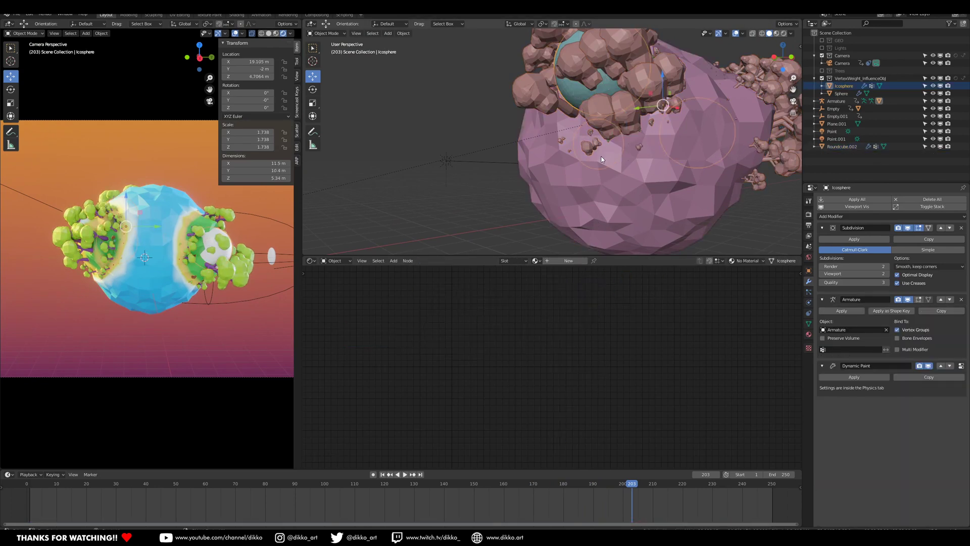
pyautogui.click(567, 213)
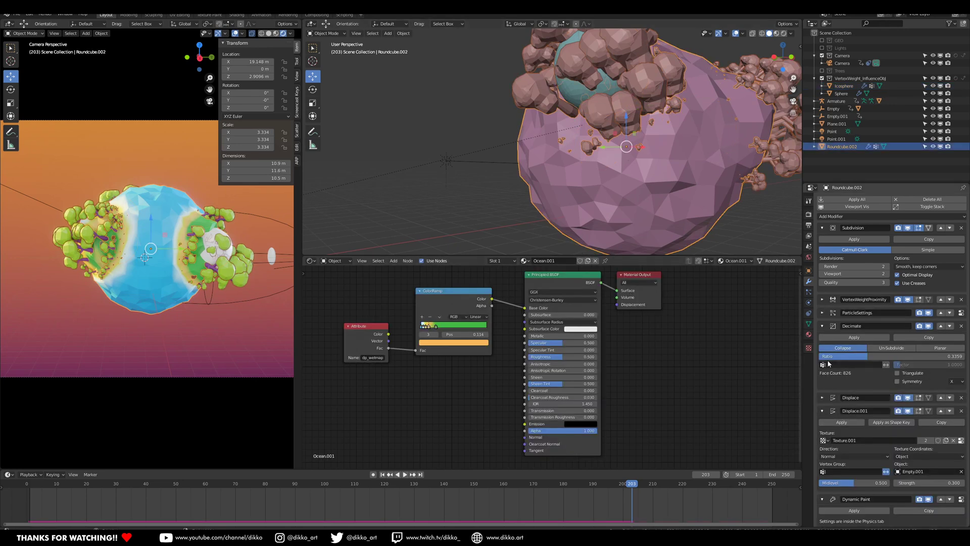
pyautogui.click(822, 327)
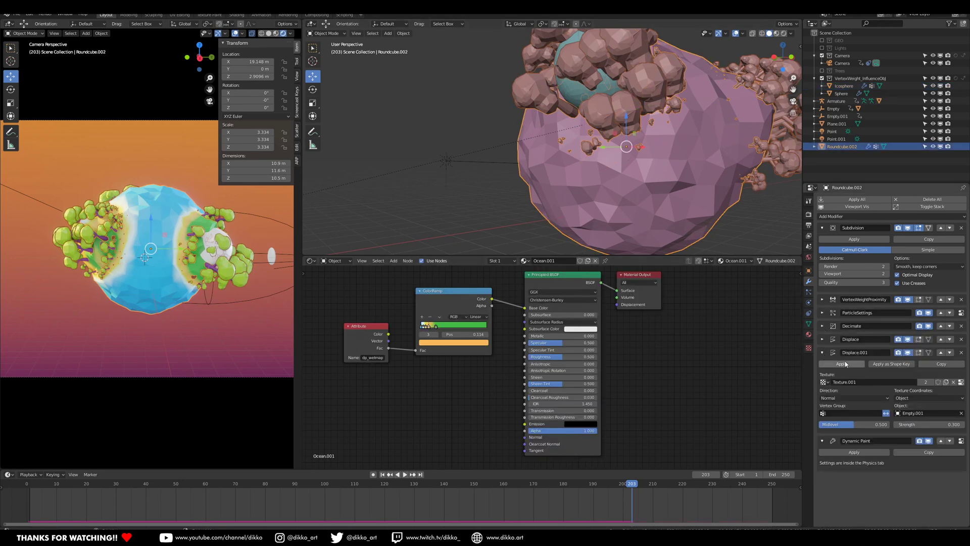
pyautogui.click(822, 353)
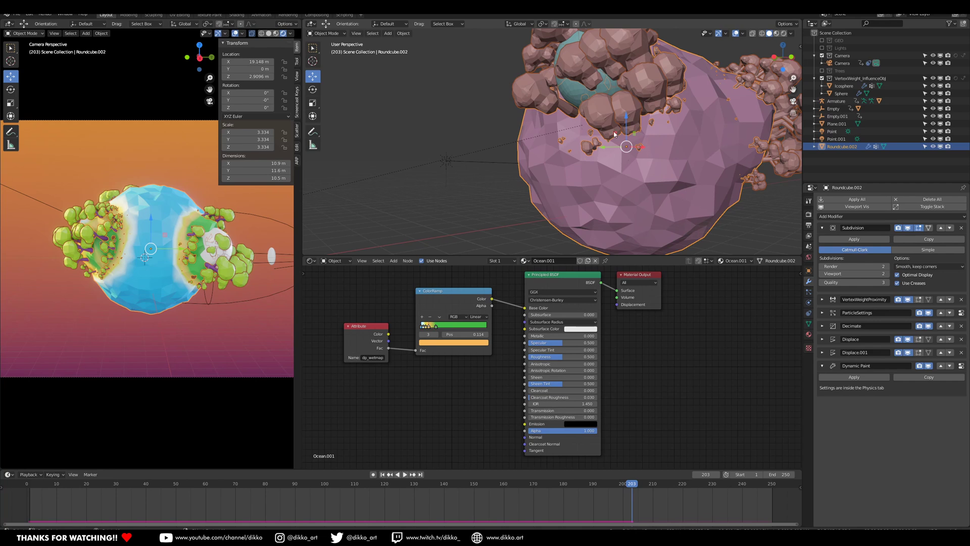
# Select the icosphere and open the Dynamic Paint brush settings from its modifier.
pyautogui.moveTo(515, 121); pyautogui.dragTo(559, 111, button='middle')
pyautogui.click(548, 108)
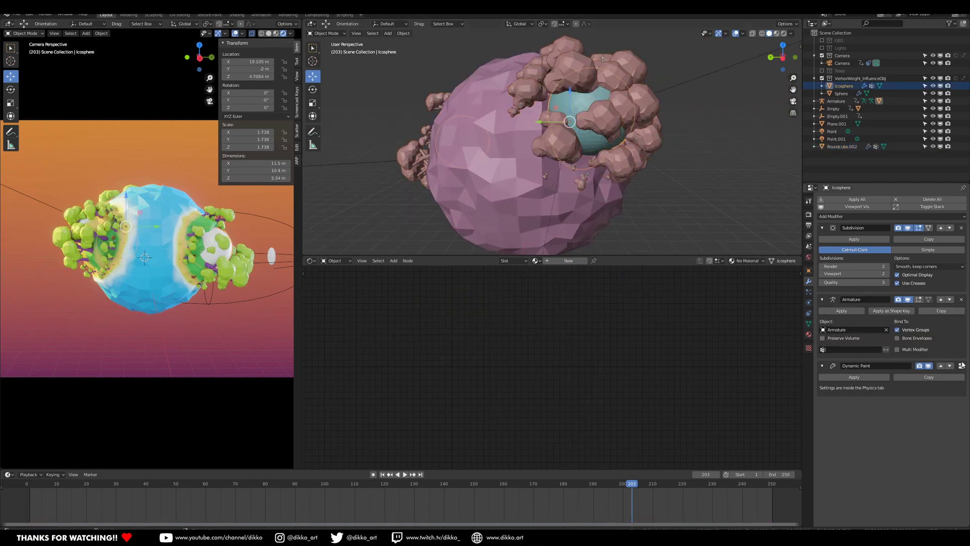
pyautogui.moveTo(560, 61); pyautogui.dragTo(601, 121, button='middle')
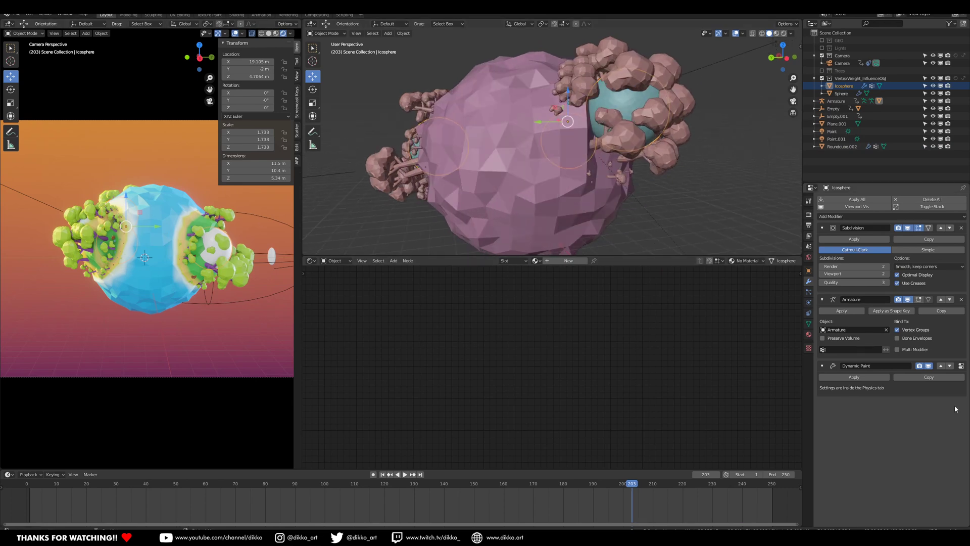
pyautogui.click(961, 367)
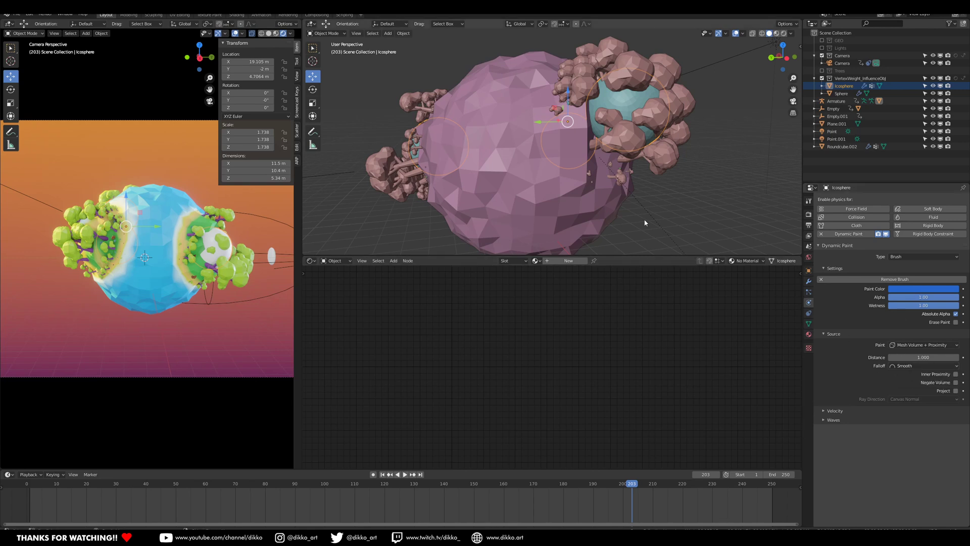
# Select the sphere and examine its Dynamic Paint canvas settings alongside the islands around the icospheres.
pyautogui.click(533, 193)
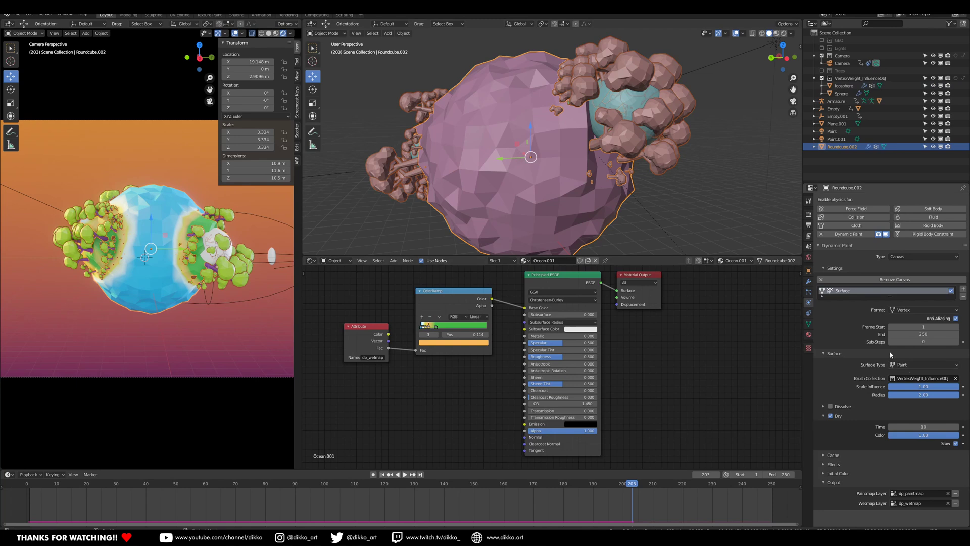
pyautogui.click(809, 282)
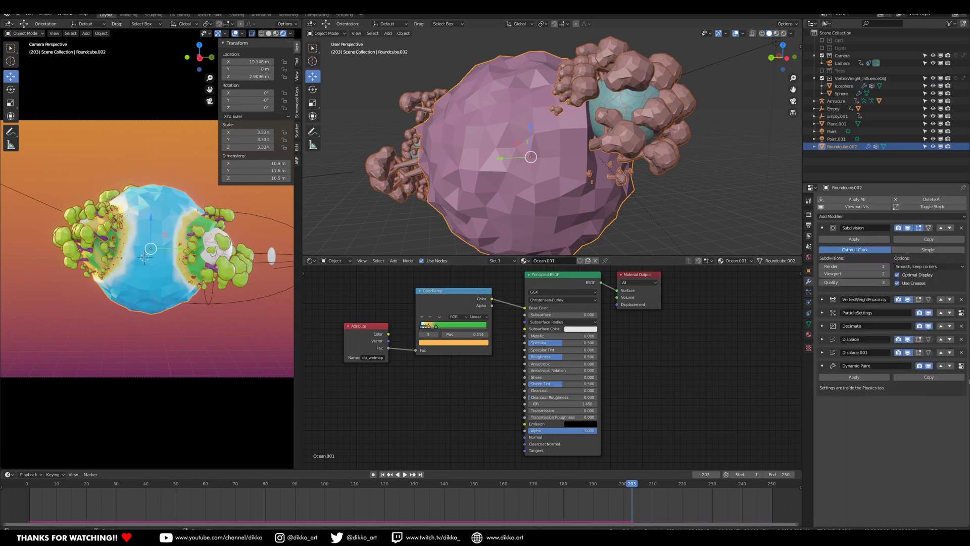
pyautogui.click(961, 367)
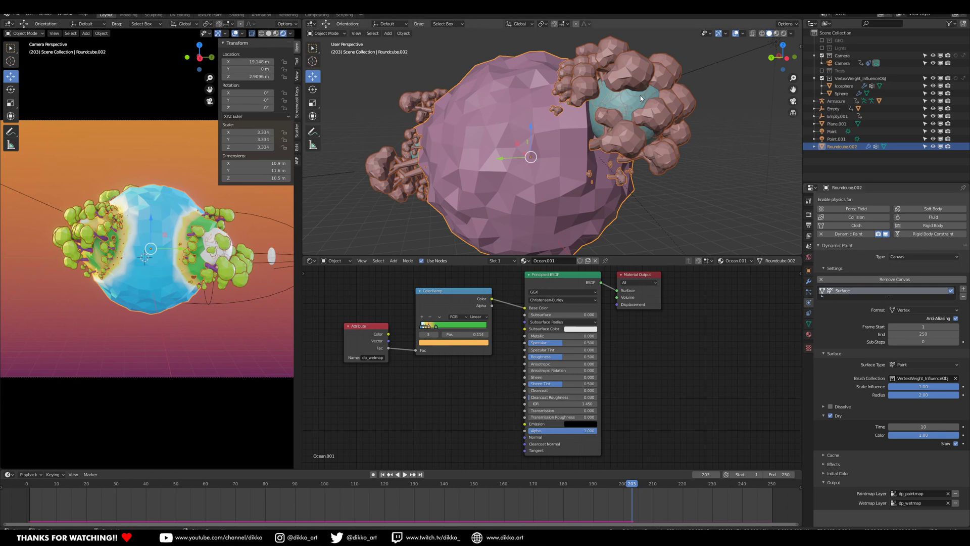
pyautogui.moveTo(630, 101); pyautogui.dragTo(593, 108, button='middle')
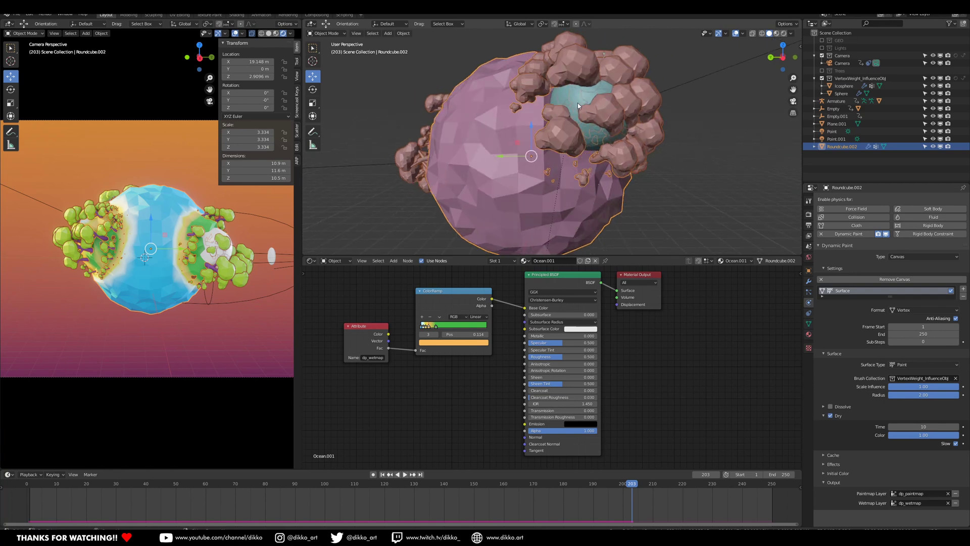
pyautogui.moveTo(584, 101); pyautogui.dragTo(627, 98, button='middle')
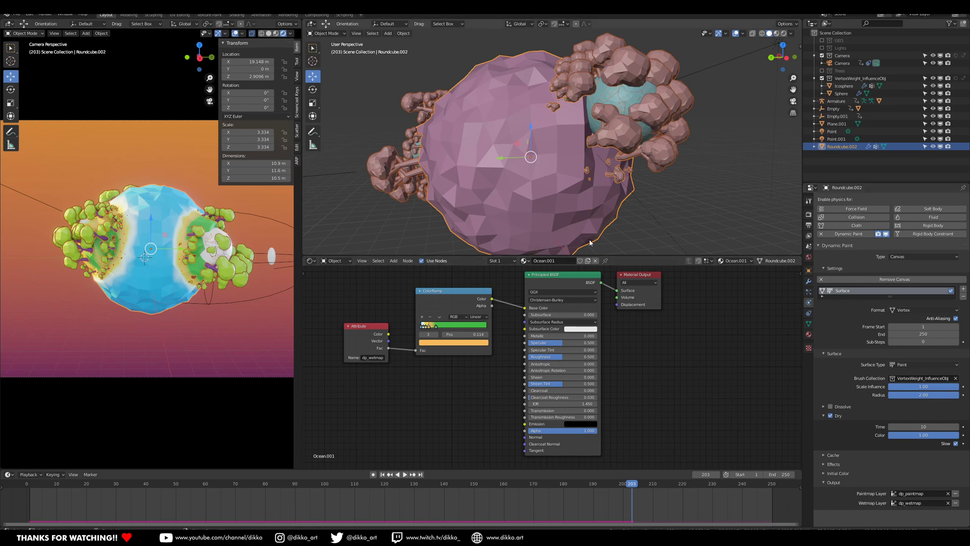
# Check the sphere's vertex color layers and choose dp_wetmap as the wetmap layer in its Dynamic Paint output.
pyautogui.click(809, 324)
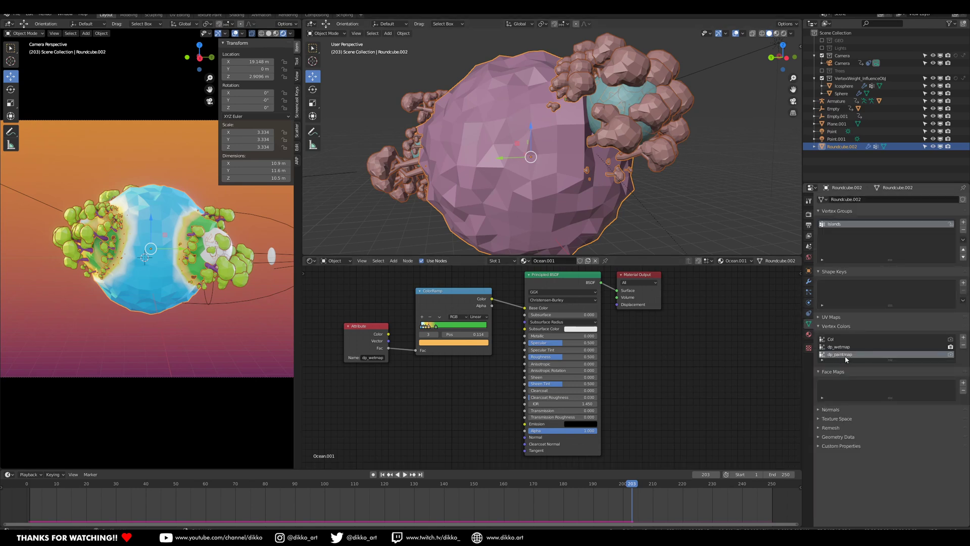
pyautogui.click(809, 281)
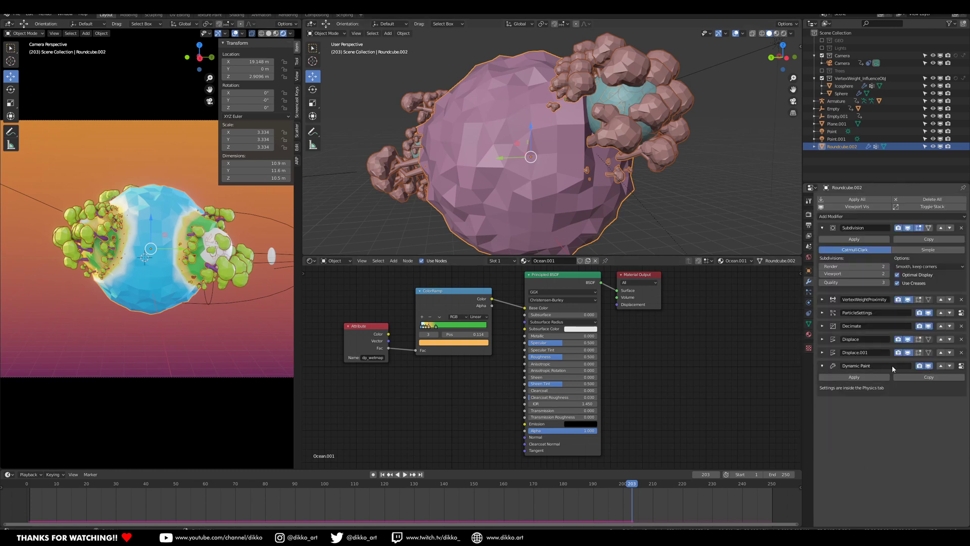
pyautogui.click(959, 367)
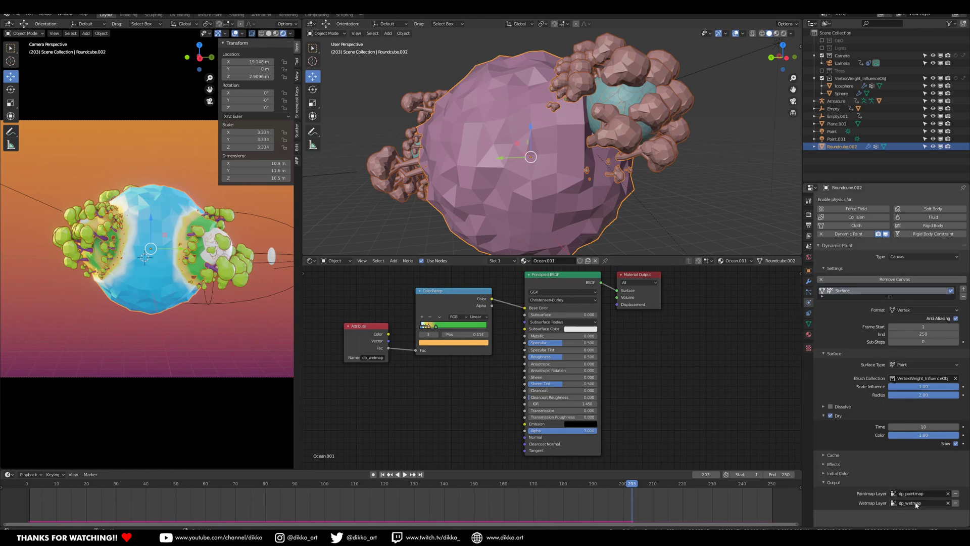
pyautogui.click(923, 502)
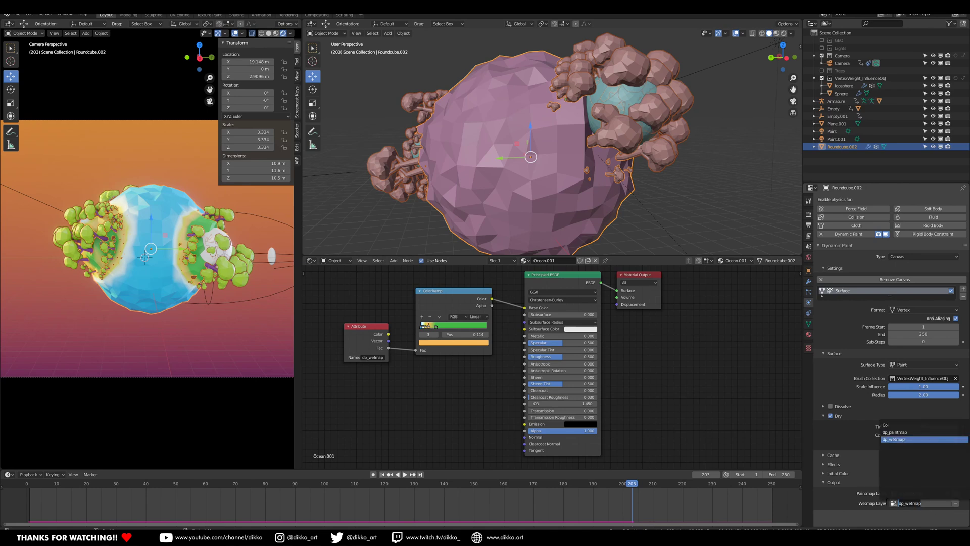
pyautogui.press('Return')
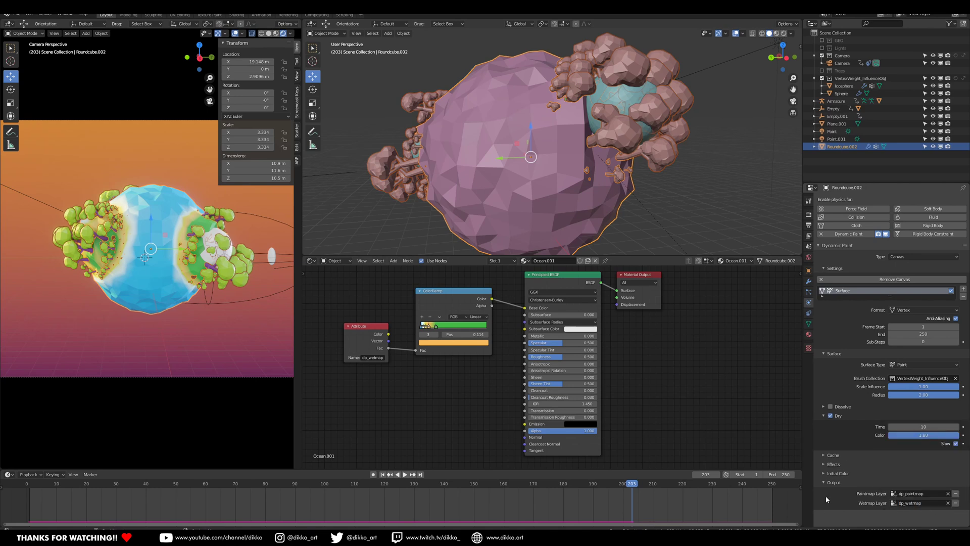
# Check the sphere's vertex color layers against the dp_wetmap name used by the Attribute node in the Ocean.001 material.
pyautogui.click(809, 323)
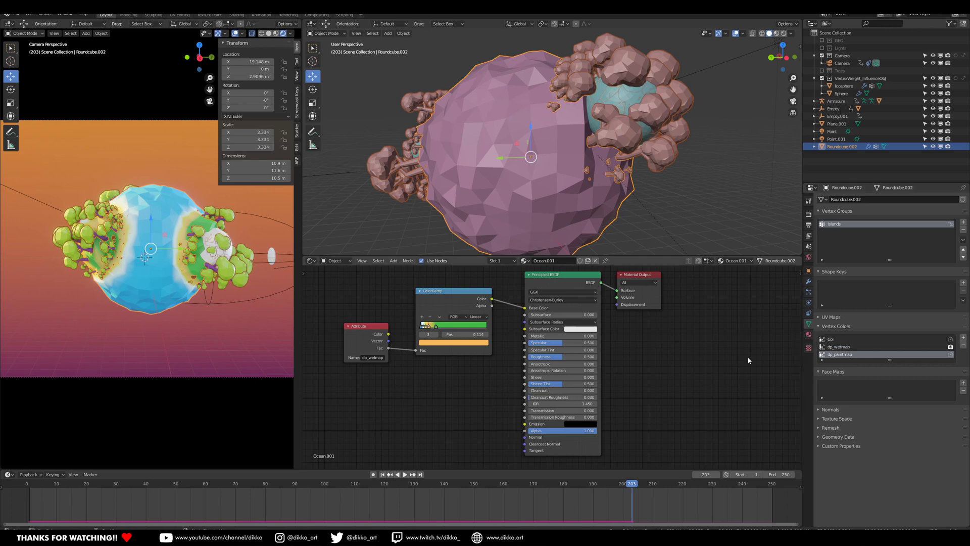
pyautogui.moveTo(366, 329)
pyautogui.mouseDown()
pyautogui.moveTo(338, 328)
pyautogui.moveTo(370, 329)
pyautogui.mouseUp()
pyautogui.moveTo(394, 292); pyautogui.dragTo(445, 309, button='middle')
pyautogui.scroll(2, 422, 366)
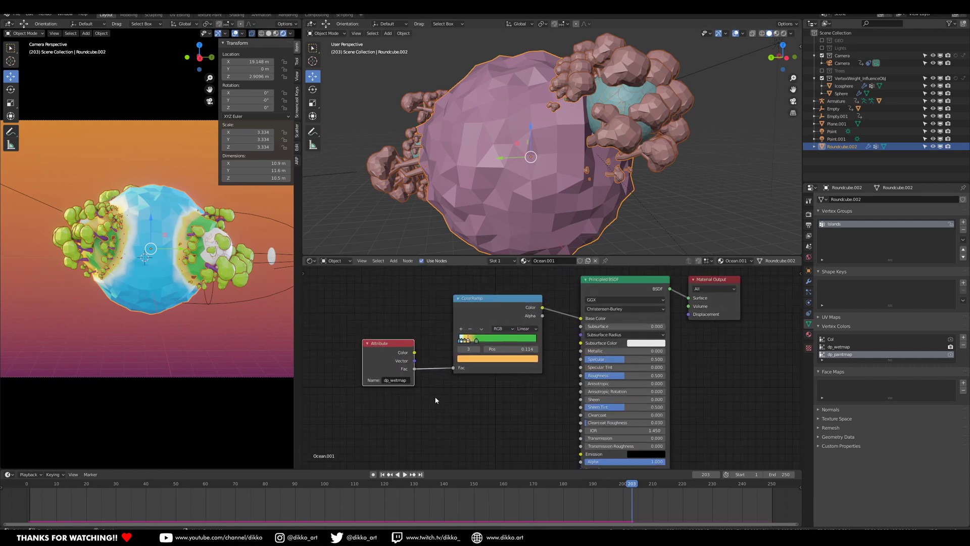
# Rearrange the Attribute, ColorRamp and Principled BSDF nodes of the Ocean.001 material and examine the ColorRamp stops up close.
pyautogui.moveTo(375, 348)
pyautogui.mouseDown()
pyautogui.moveTo(364, 353)
pyautogui.moveTo(372, 338)
pyautogui.moveTo(363, 348)
pyautogui.mouseUp()
pyautogui.moveTo(497, 300); pyautogui.dragTo(465, 304)
pyautogui.moveTo(611, 273); pyautogui.dragTo(591, 293)
pyautogui.moveTo(484, 392); pyautogui.dragTo(539, 380, button='middle')
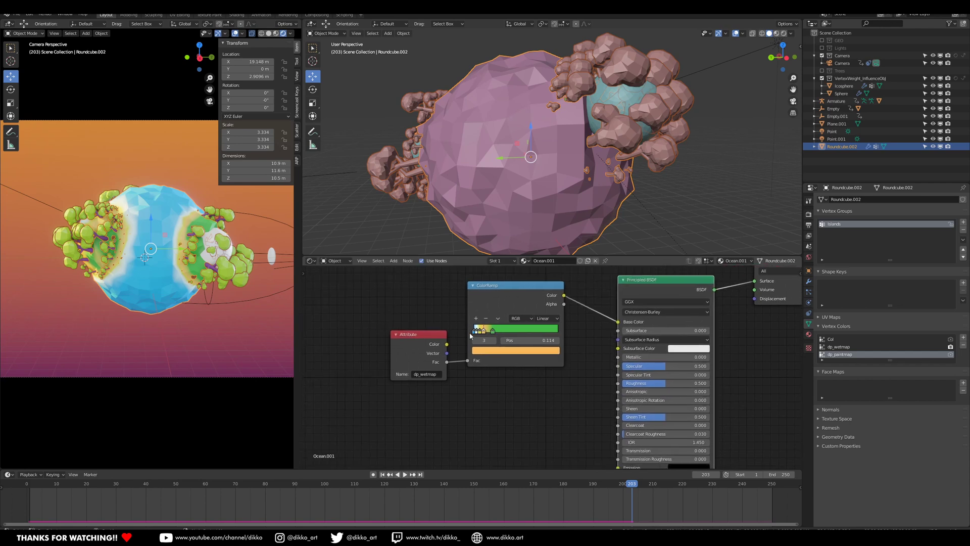
pyautogui.scroll(6, 434, 350)
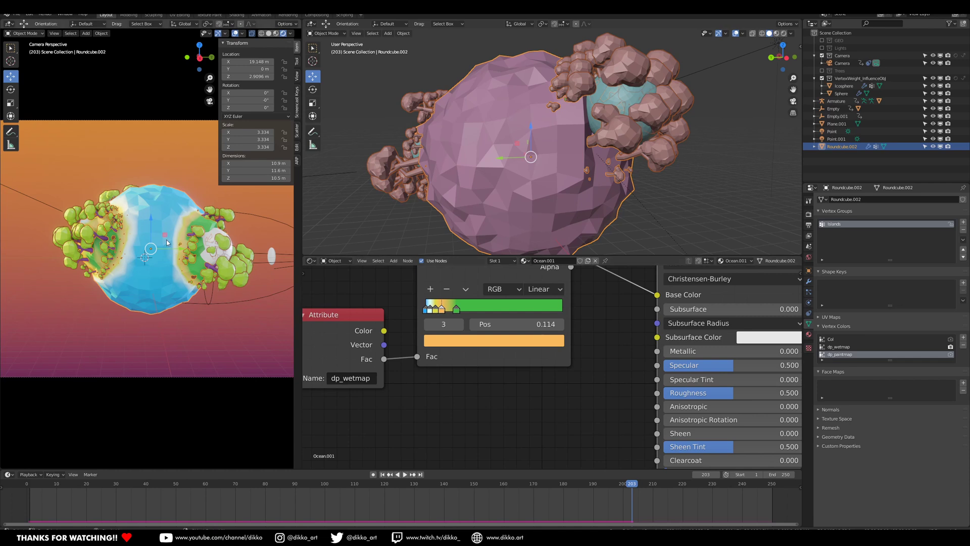
# Exclude the VertexWeight_InfluenceObj collection and play the animation from the start to watch the sphere's islands with the material nodes in view.
pyautogui.click(823, 78)
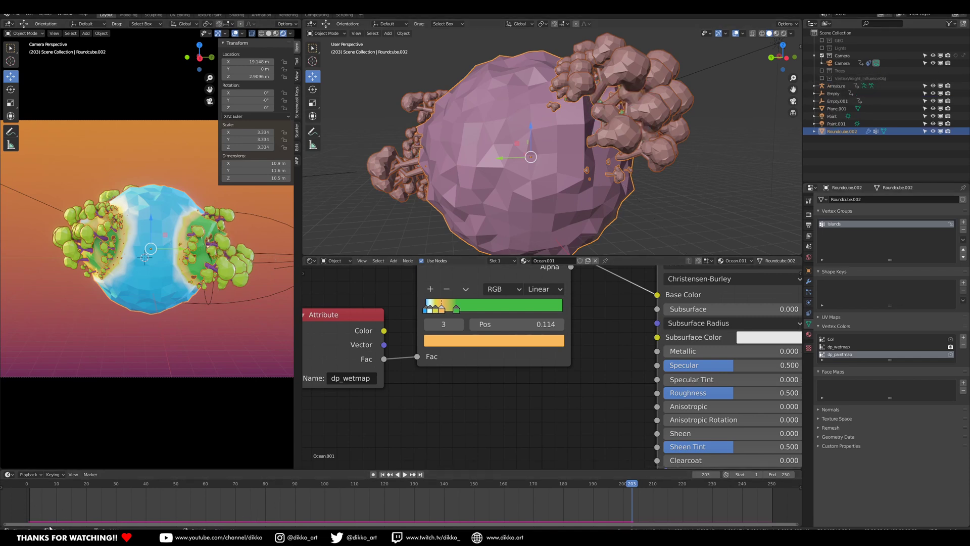
pyautogui.click(32, 490)
pyautogui.press('space')
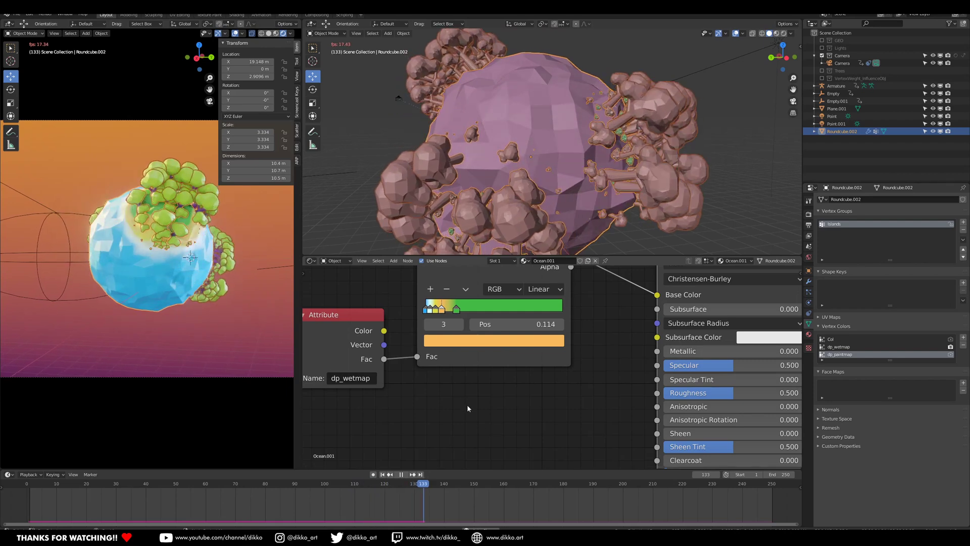
pyautogui.scroll(-3, 514, 399)
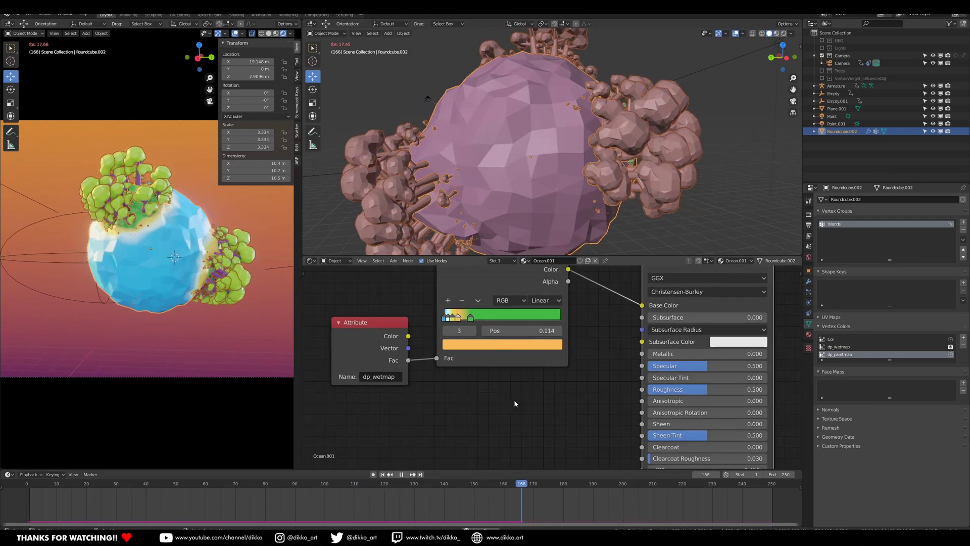
pyautogui.scroll(-3, 513, 399)
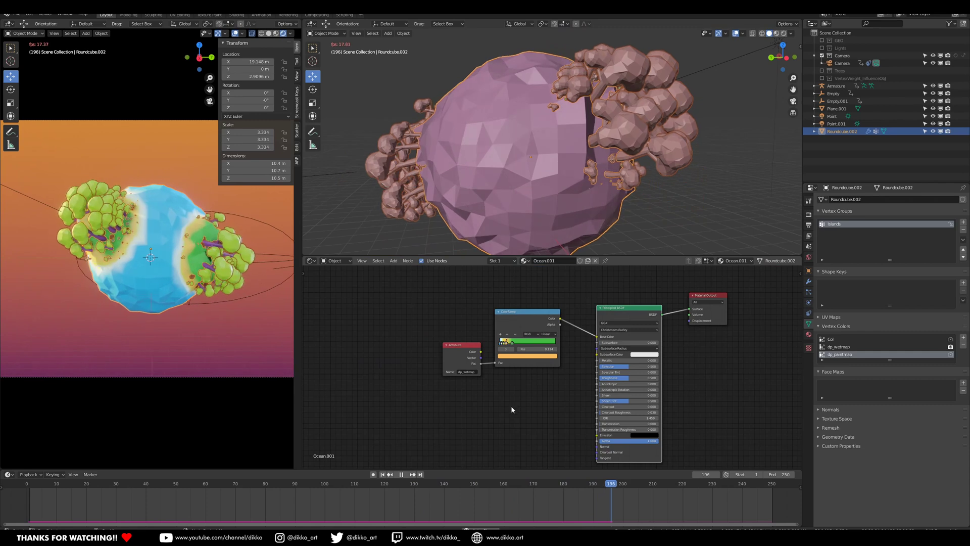
pyautogui.moveTo(516, 395); pyautogui.dragTo(476, 379, button='middle')
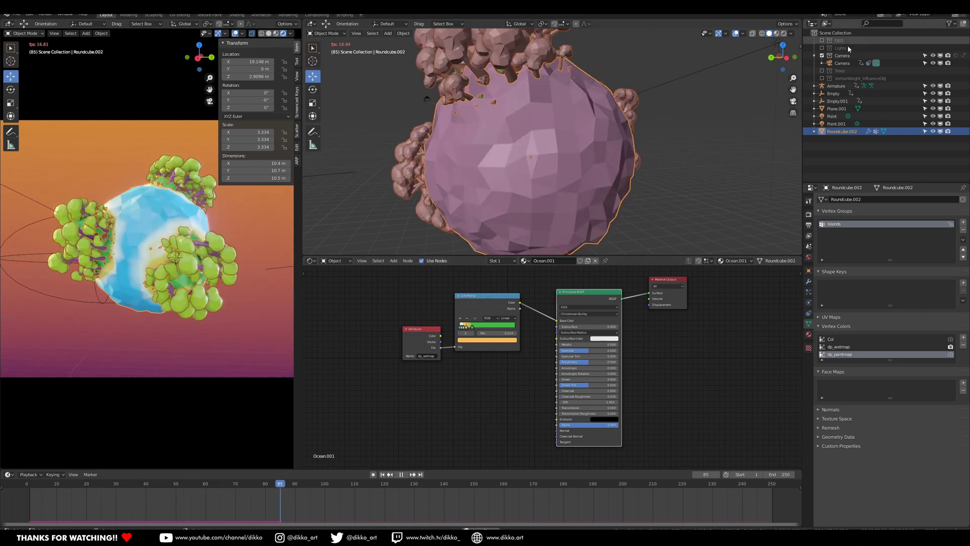
# Enable the GEO collection and bring its long flat plane into view next to the sphere.
pyautogui.click(821, 40)
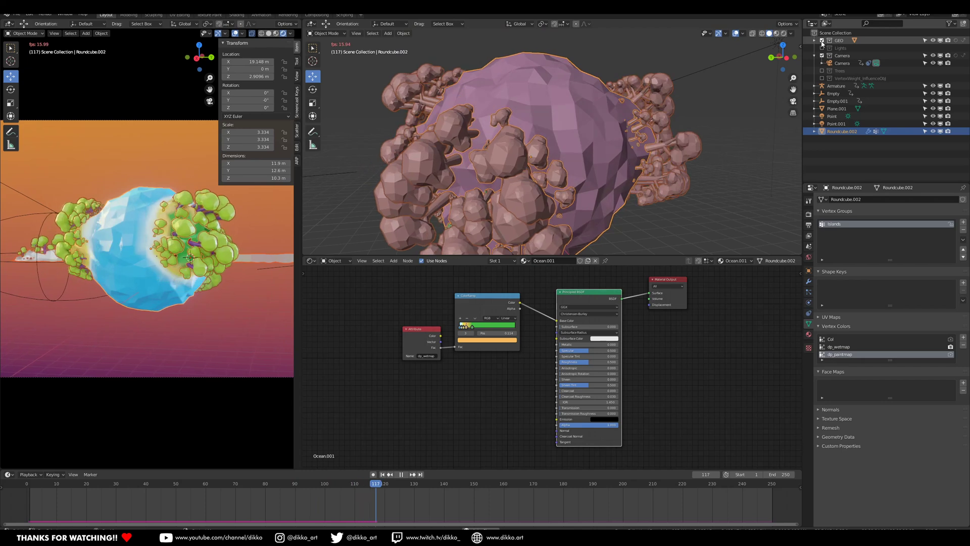
pyautogui.moveTo(538, 112)
pyautogui.mouseDown(button='middle')
pyautogui.moveTo(501, 125)
pyautogui.moveTo(544, 171)
pyautogui.moveTo(613, 165)
pyautogui.moveTo(570, 187)
pyautogui.moveTo(496, 176)
pyautogui.moveTo(553, 105)
pyautogui.mouseUp(button='middle')
pyautogui.scroll(-6, 499, 129)
pyautogui.scroll(1, 553, 104)
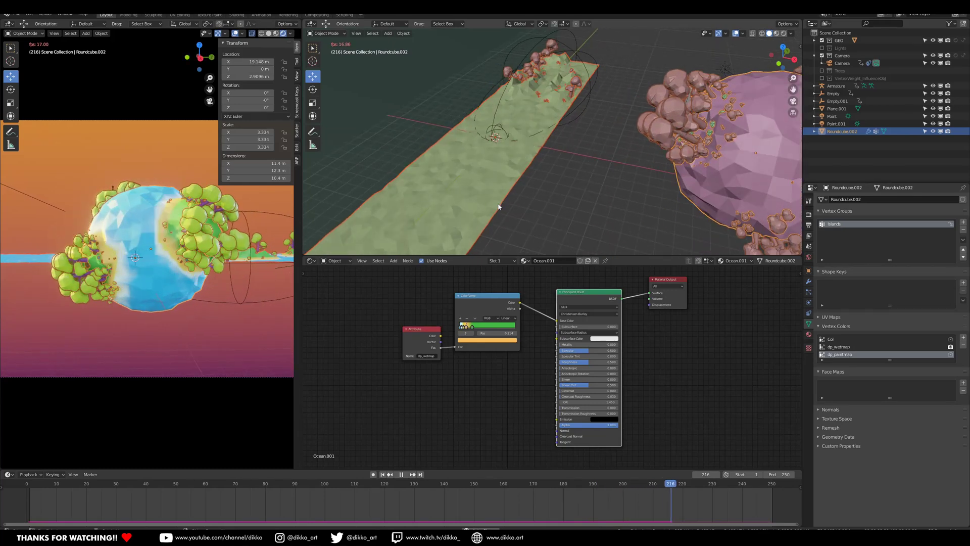
# Select the long flat plane, examine its Ocean material nodes and compare its animated islands with those on the sphere.
pyautogui.click(498, 206)
pyautogui.moveTo(353, 404); pyautogui.dragTo(452, 414, button='middle')
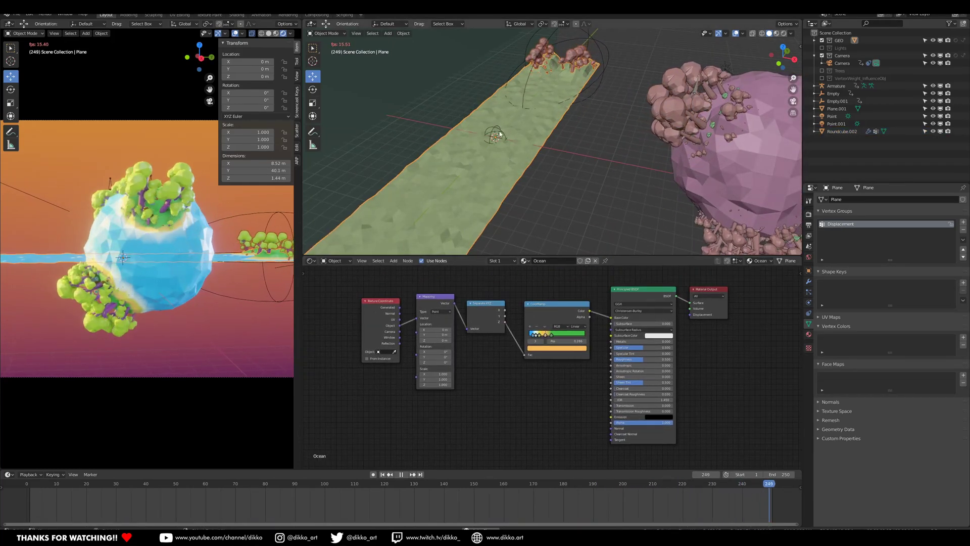
pyautogui.scroll(-3, 652, 169)
pyautogui.moveTo(657, 148); pyautogui.dragTo(621, 141, button='middle')
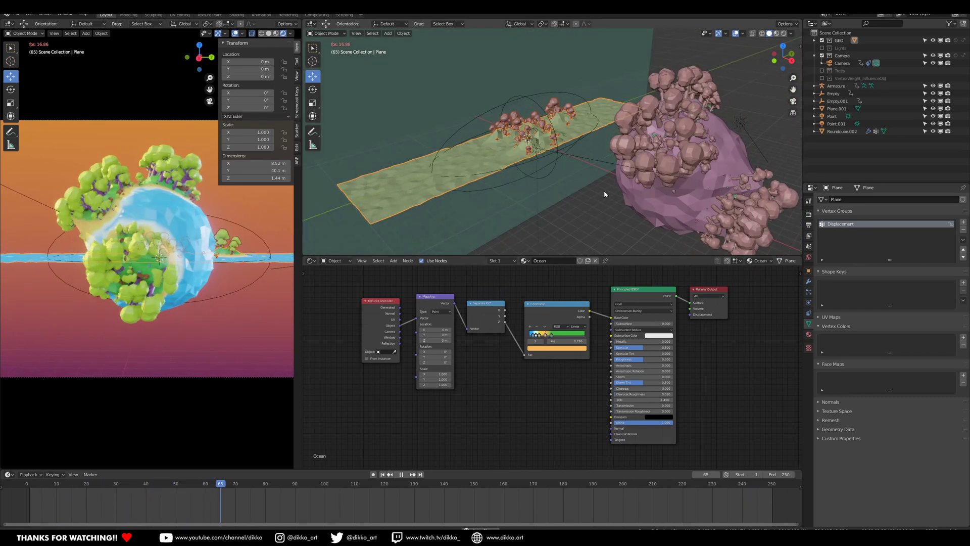
pyautogui.keyDown('shift'); pyautogui.moveTo(620, 194); pyautogui.dragTo(589, 177, button='middle'); pyautogui.keyUp('shift')
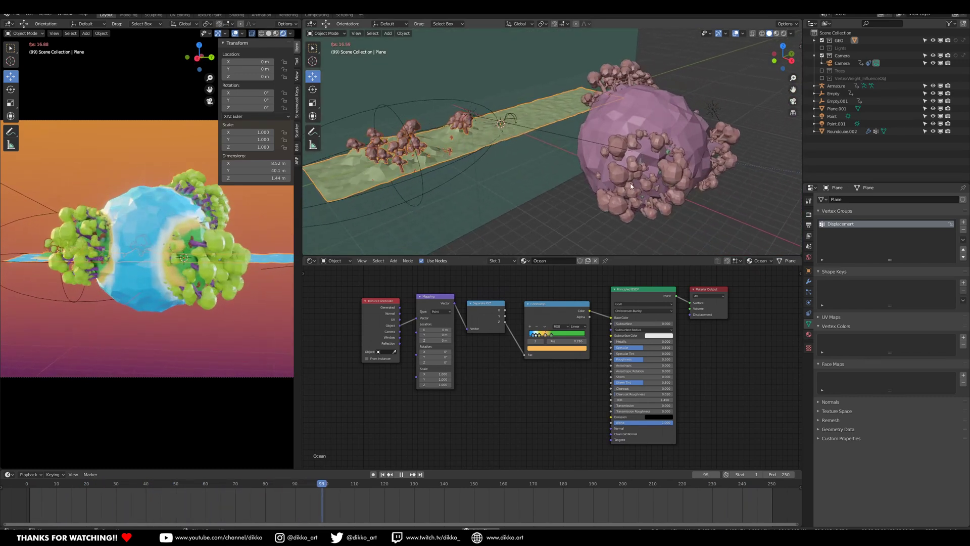